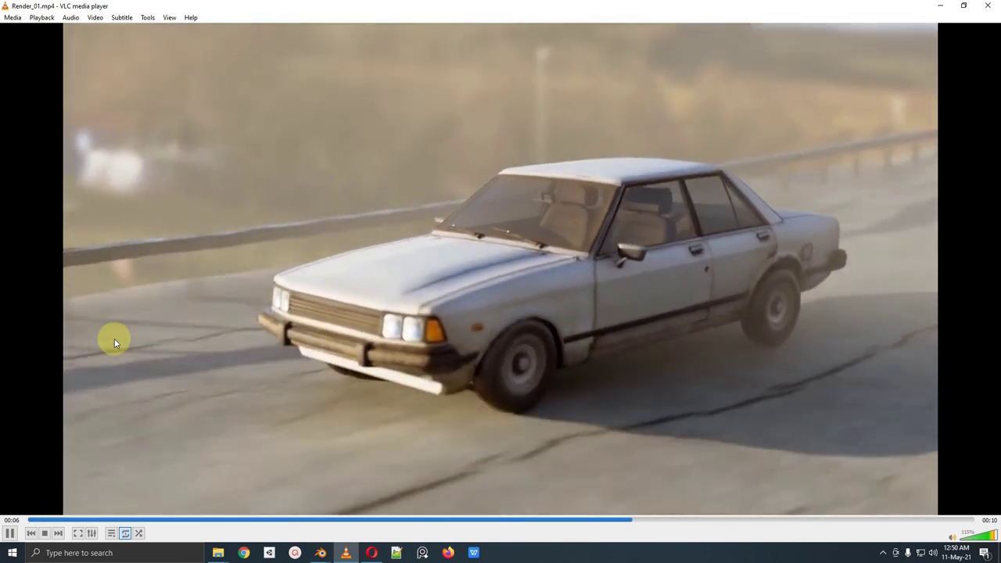
# Step: Review the Render_01.mp4 video and the finished Car_Scene.blend animation in Blender, pausing playback in both
pyautogui.press('space')
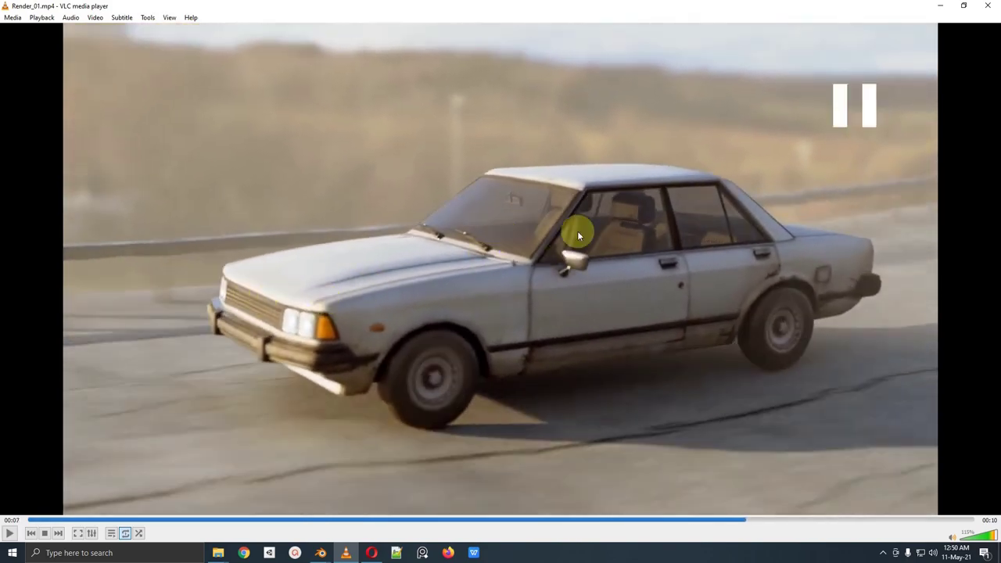
pyautogui.press('space')
pyautogui.press('space')
pyautogui.click(316, 552)
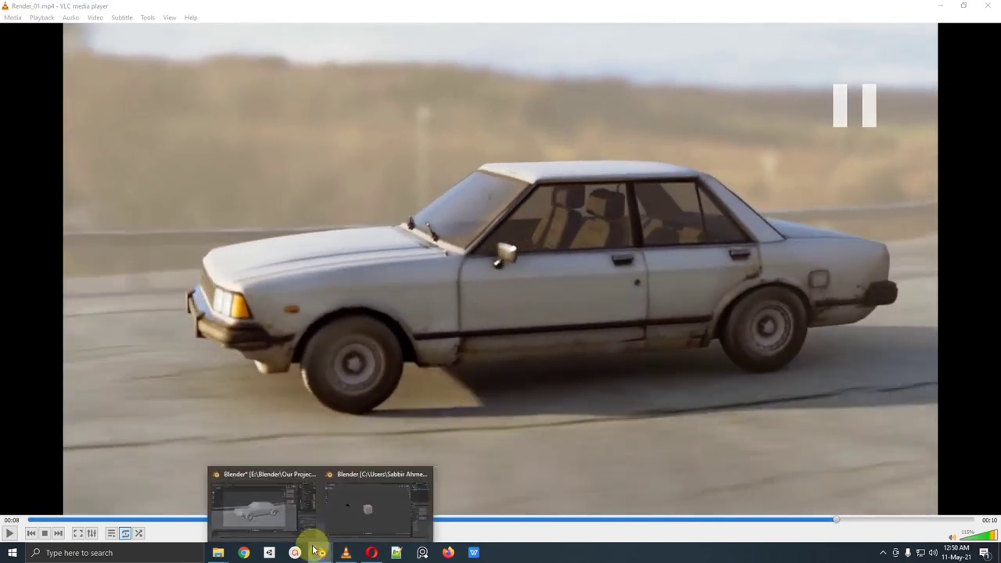
pyautogui.click(266, 494)
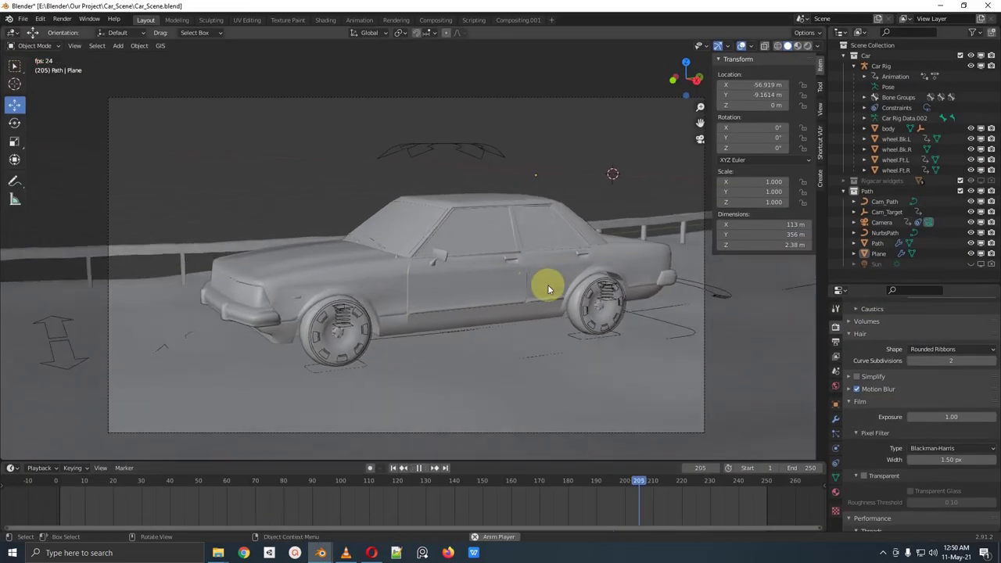
pyautogui.press('space')
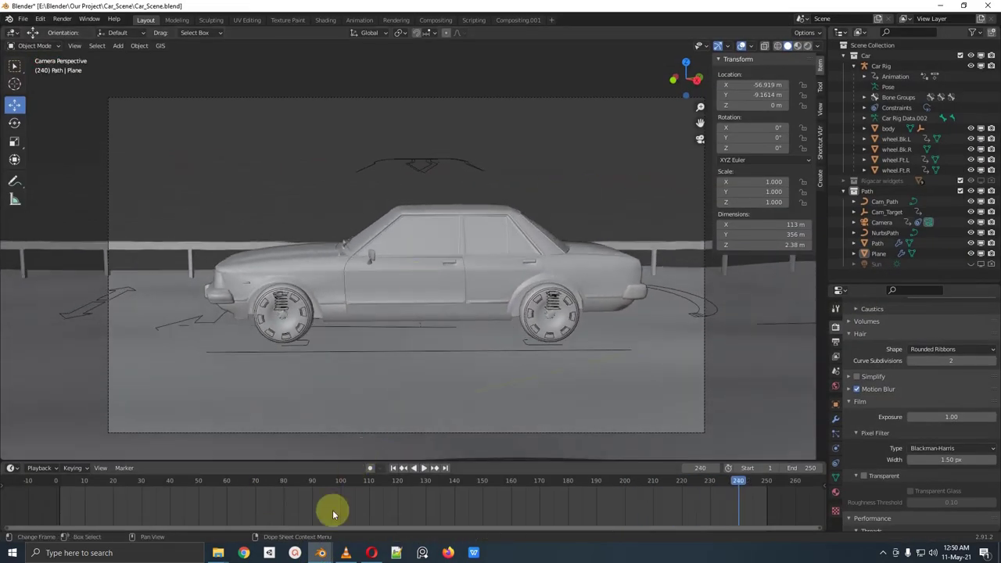
# Step: Switch to the Car_Scene_Tutorial.blend window and delete all the default objects from the scene
pyautogui.moveTo(321, 552)
pyautogui.click(368, 496)
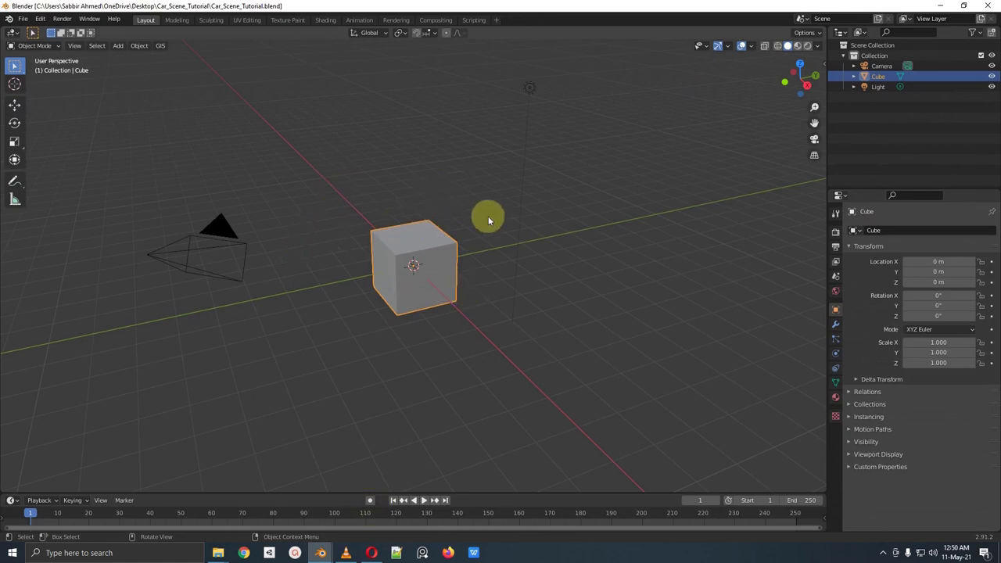
pyautogui.press('a')
pyautogui.press('x')
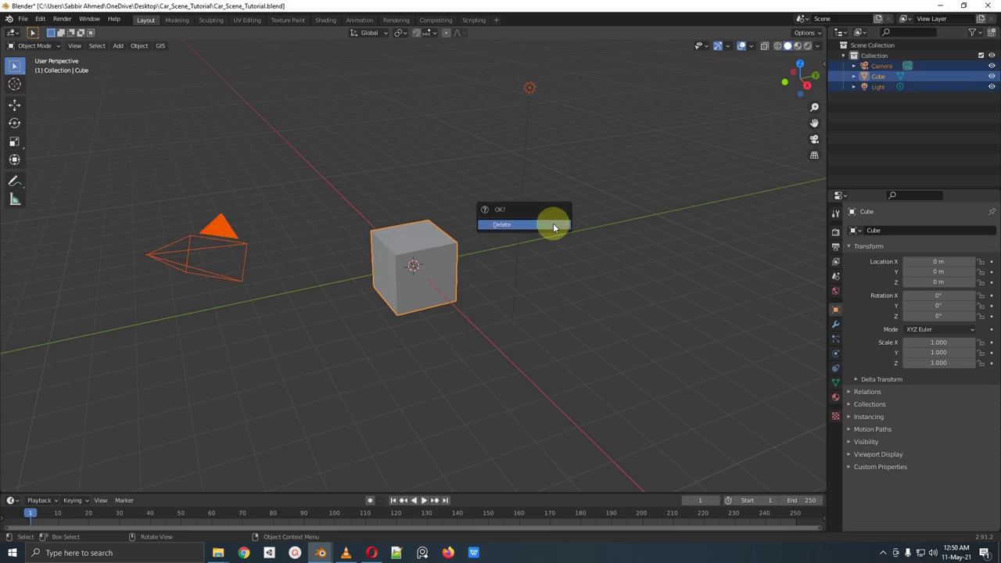
pyautogui.click(553, 225)
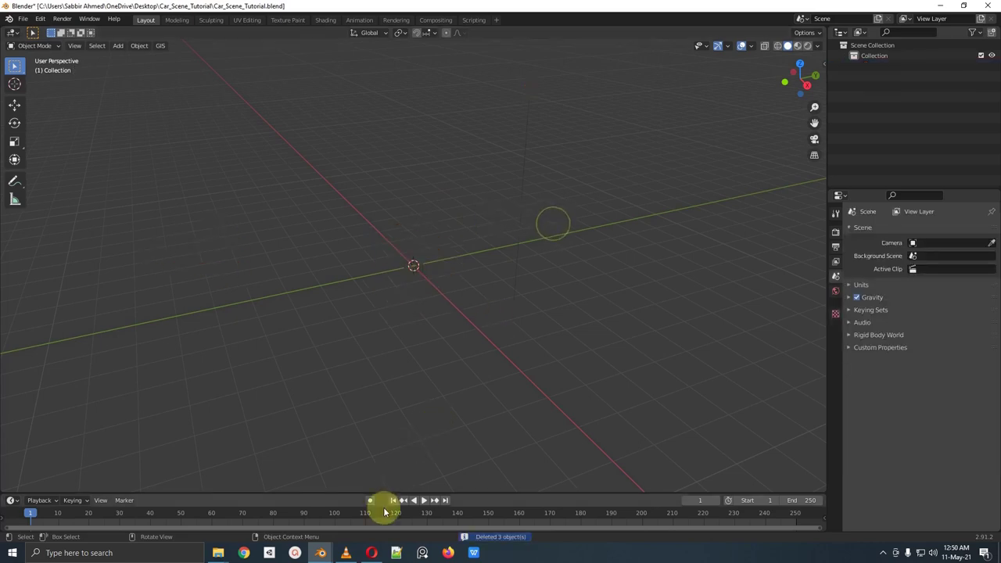
# Step: Switch to the Opera browser and show the download options of the Dirty car model on Sketchfab
pyautogui.click(372, 553)
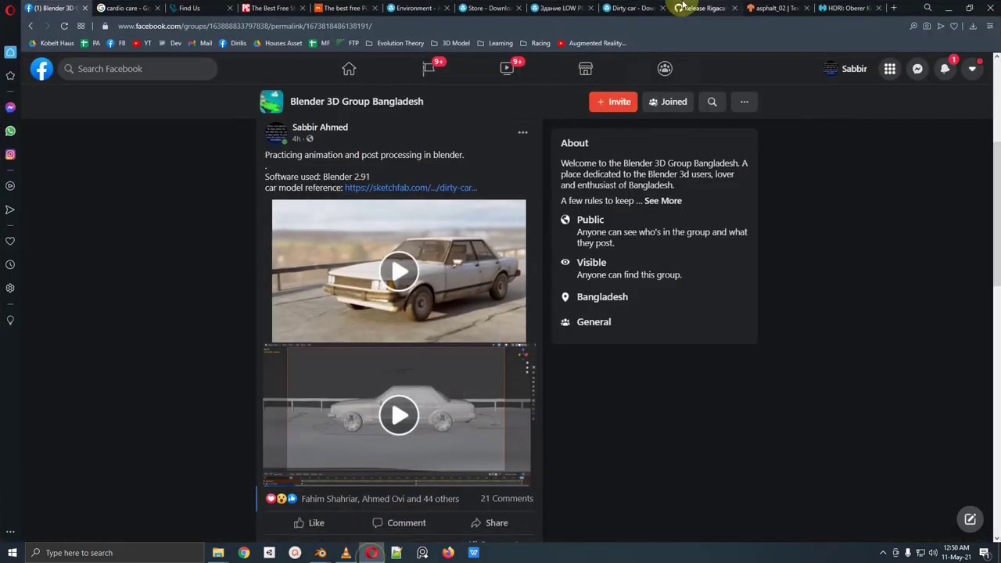
pyautogui.click(632, 8)
pyautogui.moveTo(492, 231)
pyautogui.mouseDown()
pyautogui.moveTo(675, 239)
pyautogui.moveTo(512, 250)
pyautogui.moveTo(453, 248)
pyautogui.moveTo(469, 237)
pyautogui.moveTo(534, 248)
pyautogui.moveTo(430, 237)
pyautogui.moveTo(503, 236)
pyautogui.mouseUp()
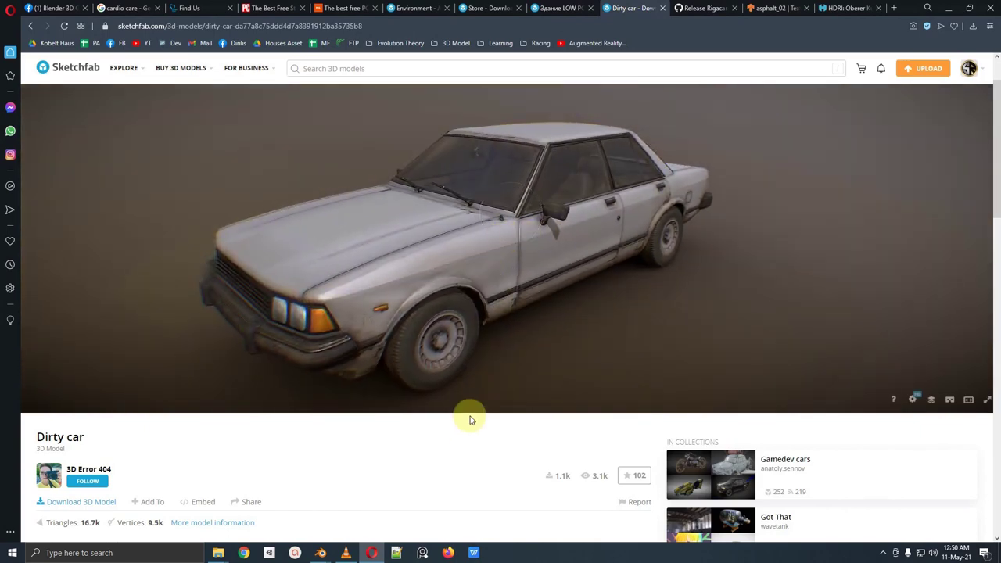
pyautogui.click(86, 502)
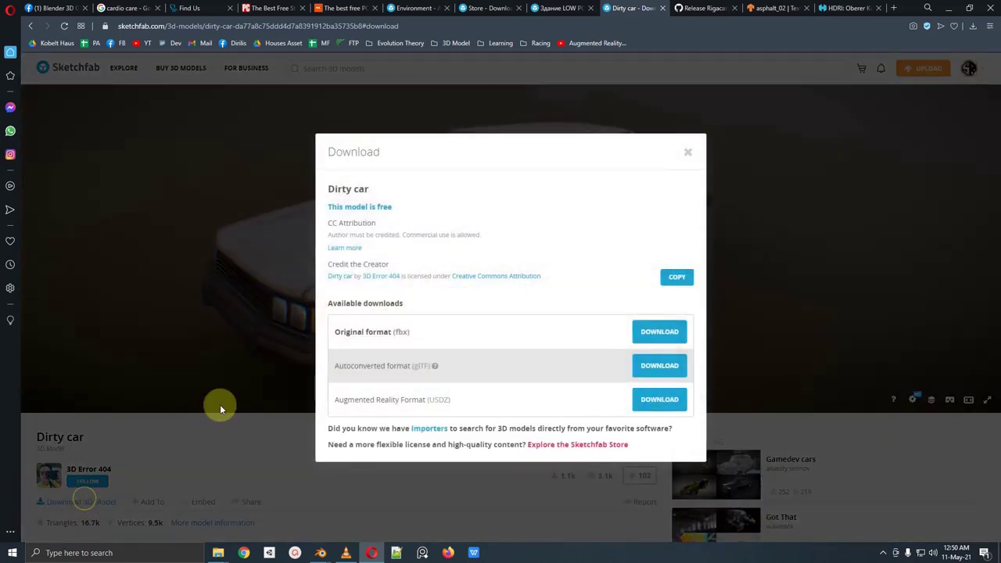
# Step: Review the Dirty car model's CC Attribution licence and available download formats, then close the download options
pyautogui.moveTo(349, 225); pyautogui.dragTo(315, 223)
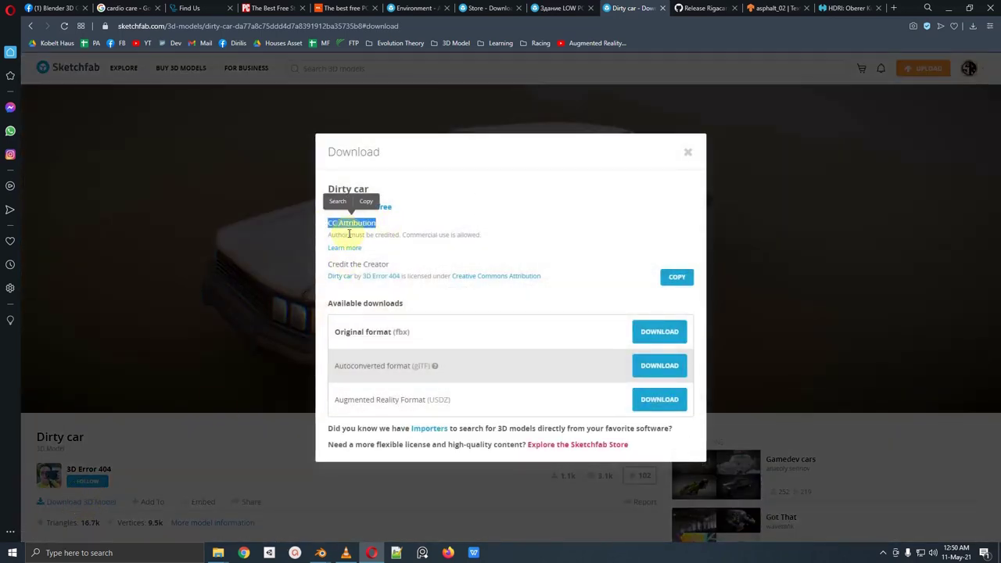
pyautogui.click(400, 235)
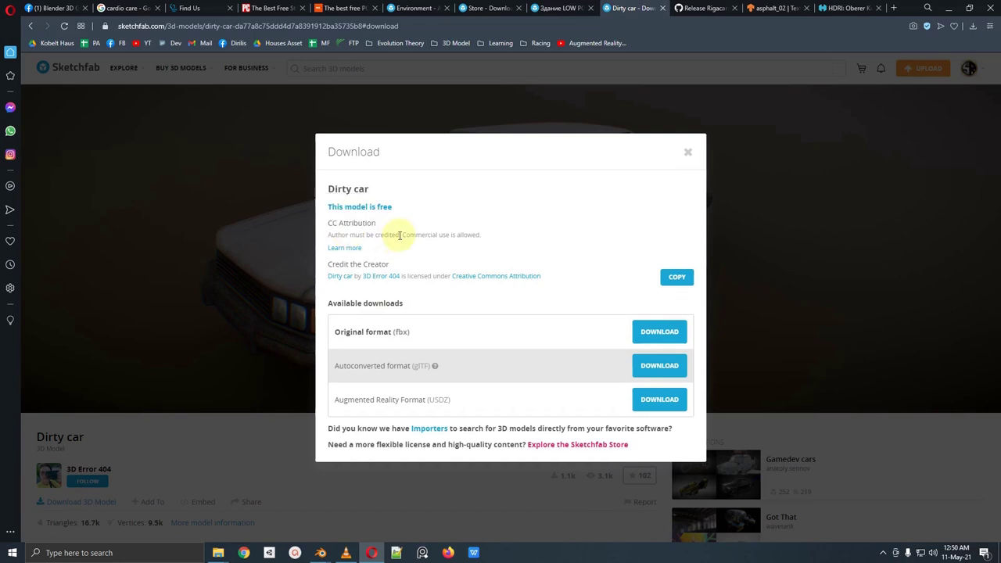
pyautogui.click(194, 471)
pyautogui.click(104, 505)
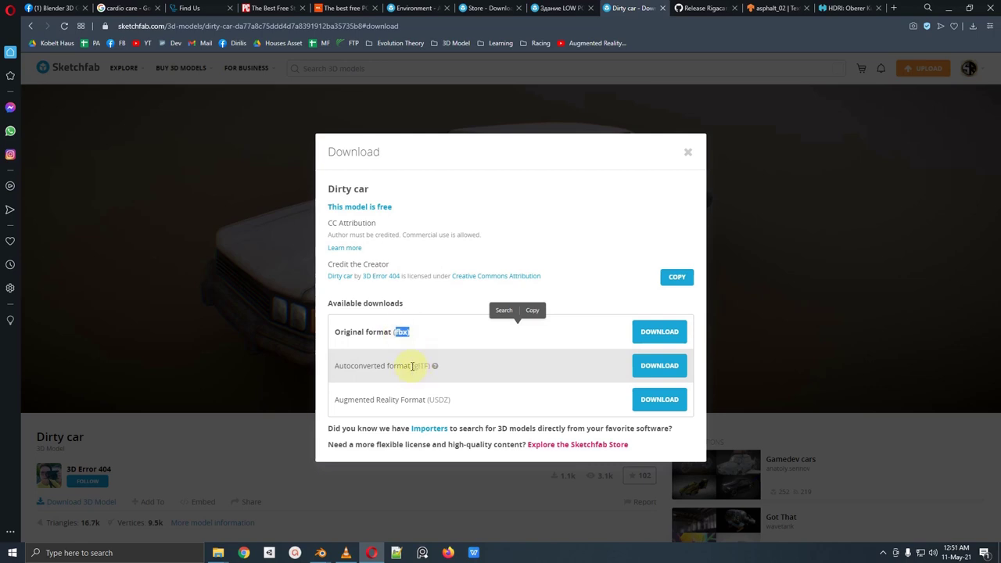
pyautogui.click(436, 346)
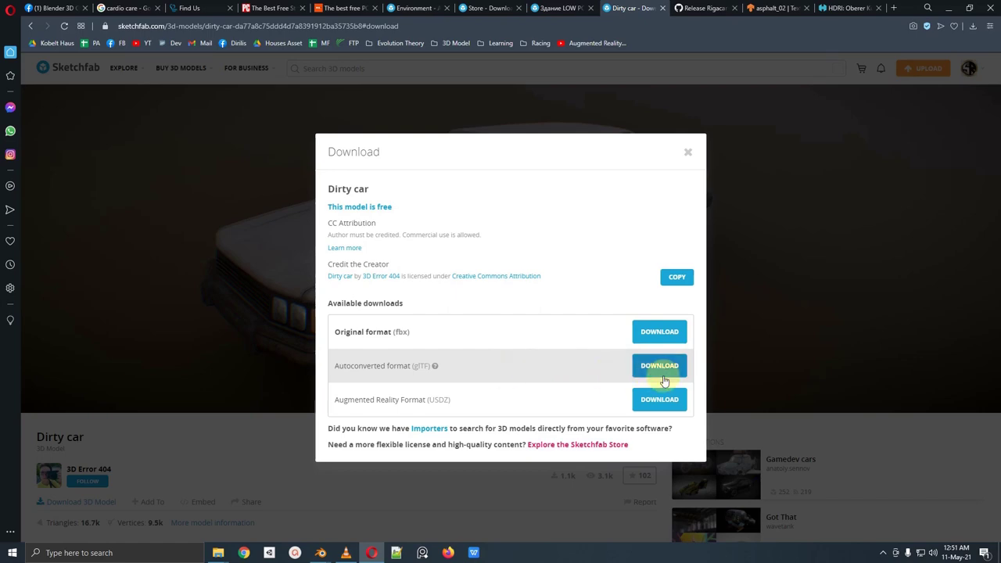
pyautogui.click(239, 483)
# Step: Switch to File Explorer and preview scene.gltf from the dirty_car folder of the tutorial's resources in 3D Viewer
pyautogui.moveTo(221, 553)
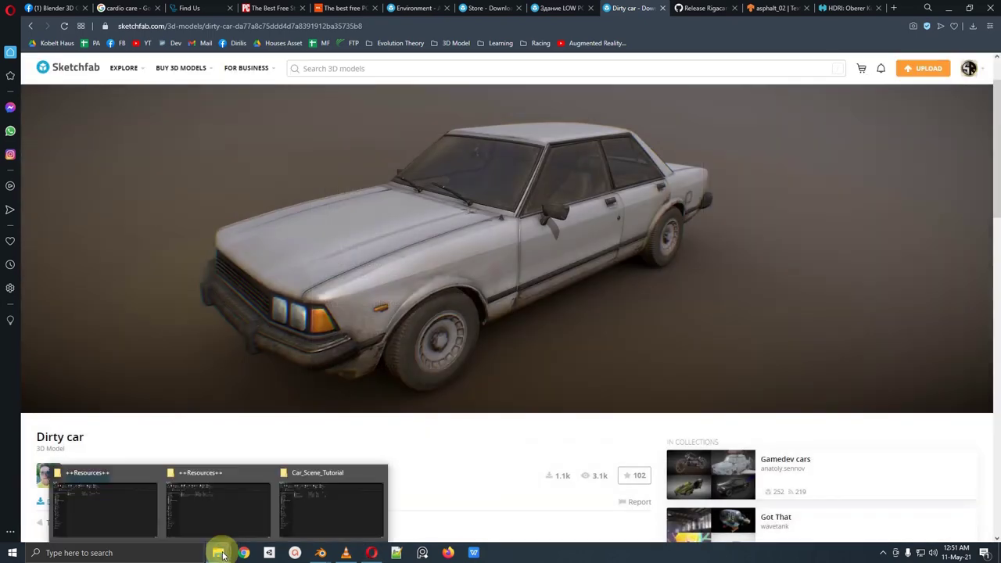
pyautogui.click(301, 503)
pyautogui.doubleClick(187, 117)
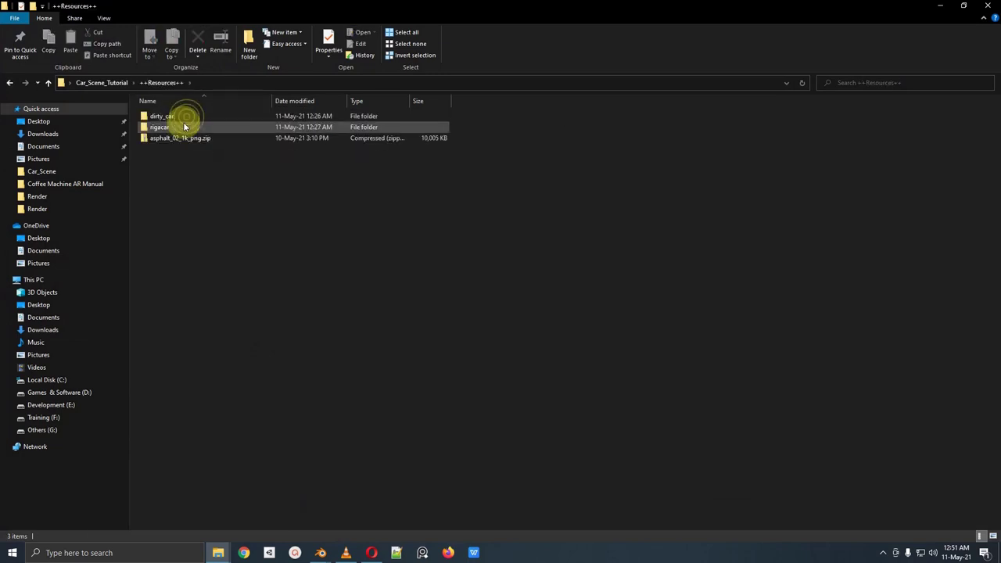
pyautogui.doubleClick(183, 127)
pyautogui.click(10, 83)
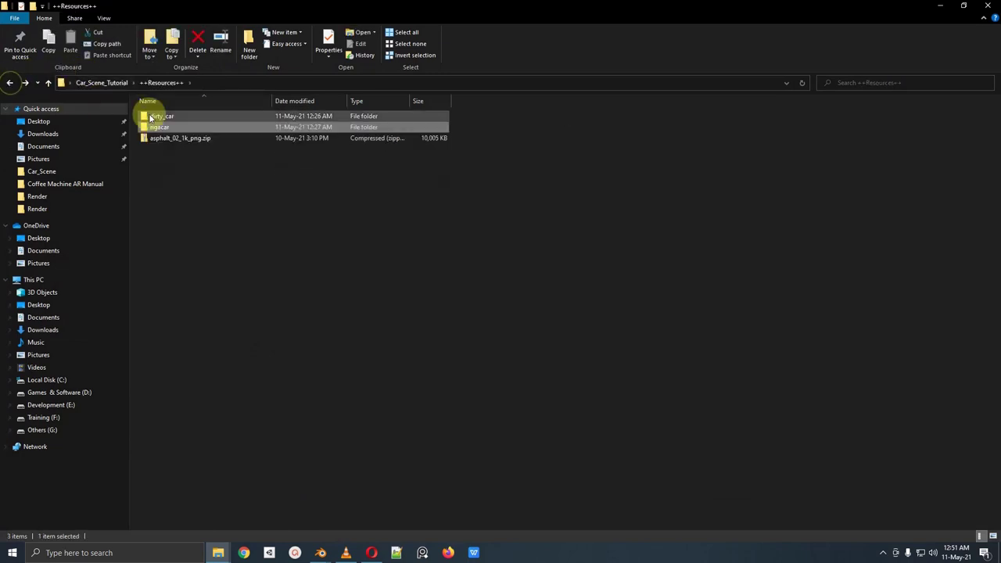
pyautogui.doubleClick(153, 116)
pyautogui.click(165, 150)
pyautogui.doubleClick(165, 149)
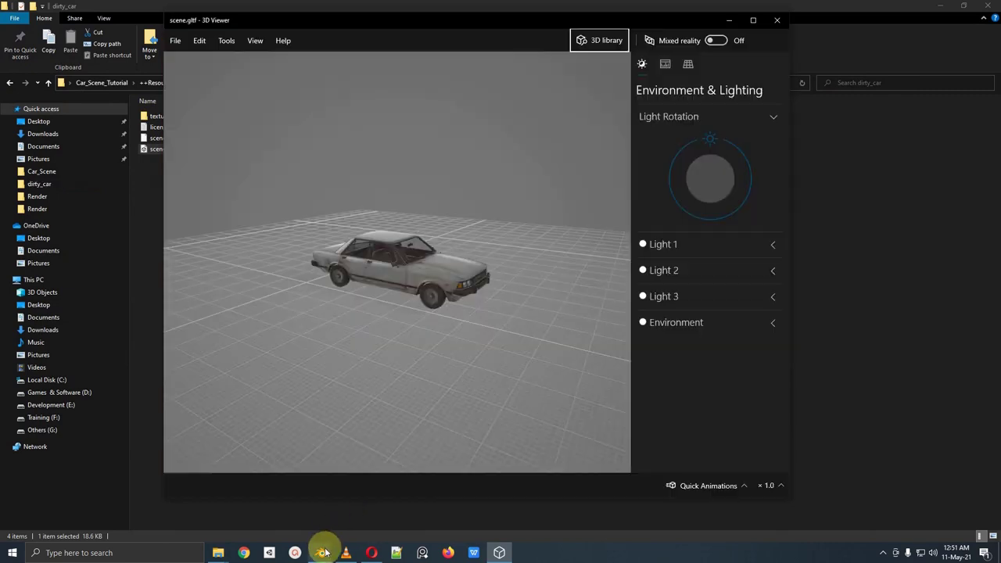
# Step: Return to the Blender tutorial file and check in the add-on preferences, searching for "gltf", whether the glTF 2.0 format add-on is enabled
pyautogui.moveTo(324, 543)
pyautogui.click(370, 500)
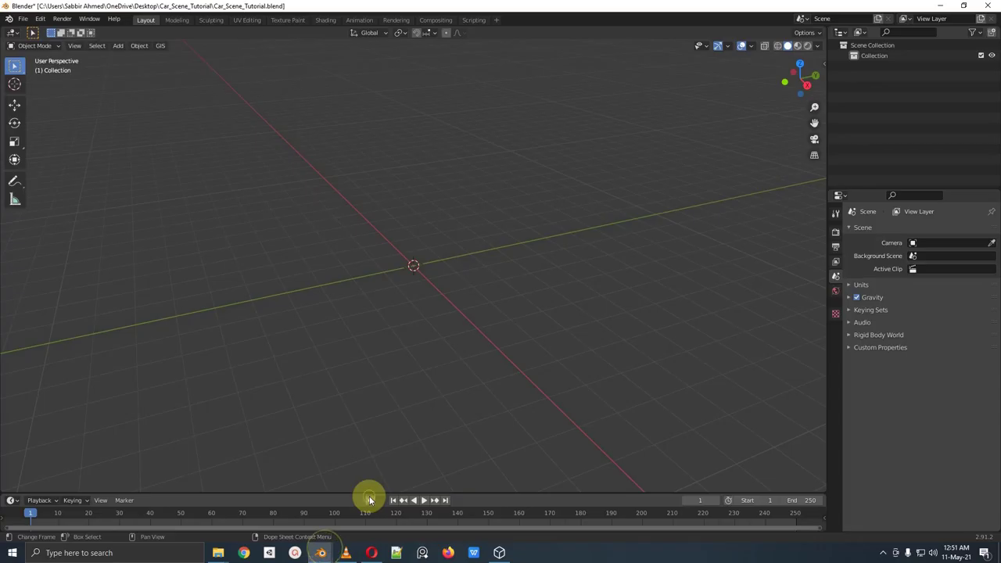
pyautogui.click(24, 18)
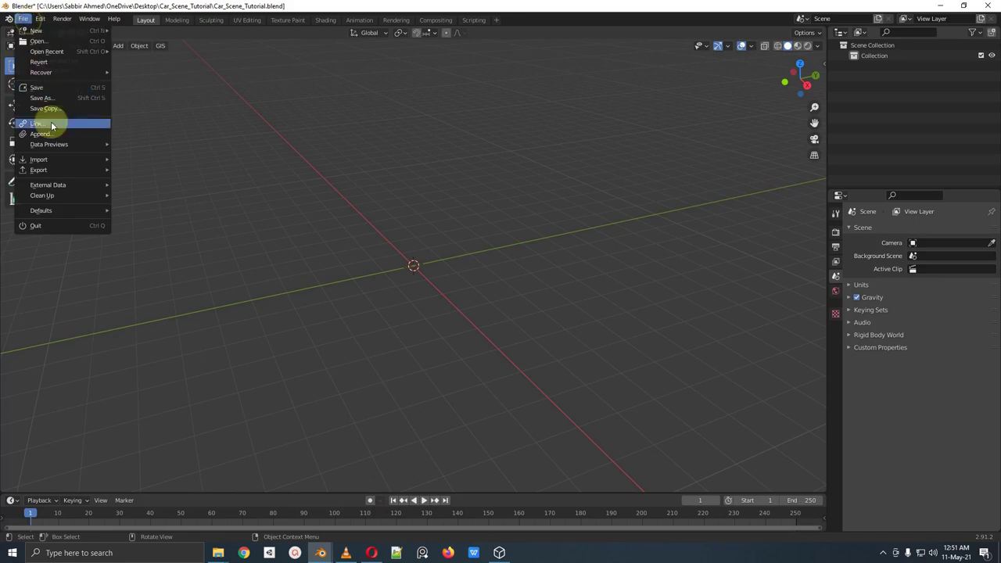
pyautogui.moveTo(64, 158)
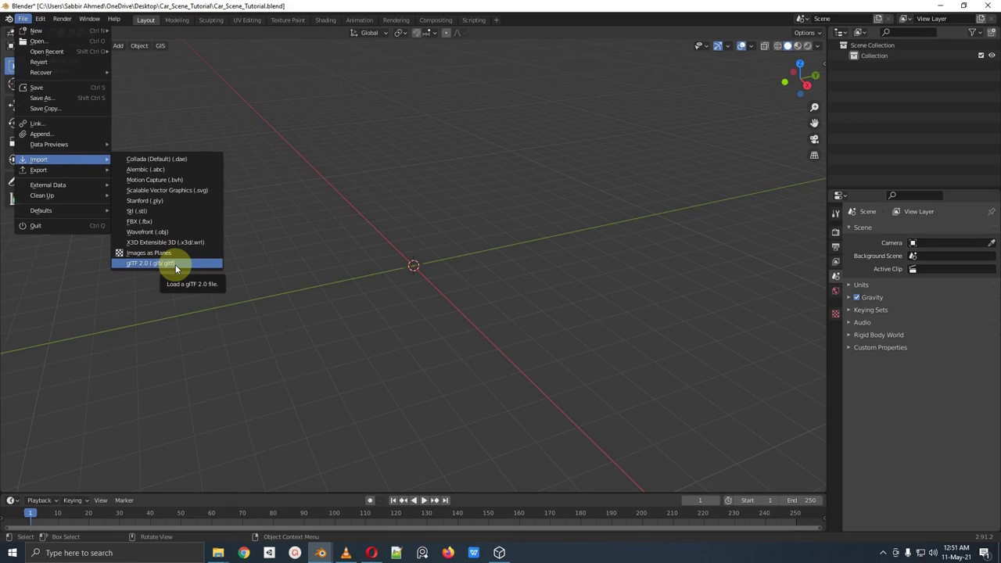
pyautogui.moveTo(40, 18)
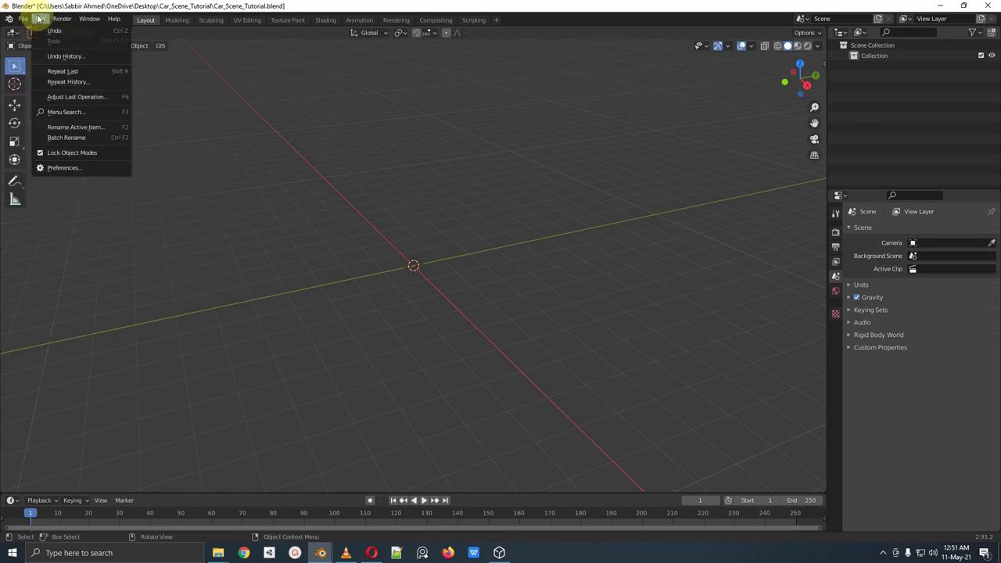
pyautogui.click(66, 168)
pyautogui.moveTo(132, 43); pyautogui.dragTo(289, 46)
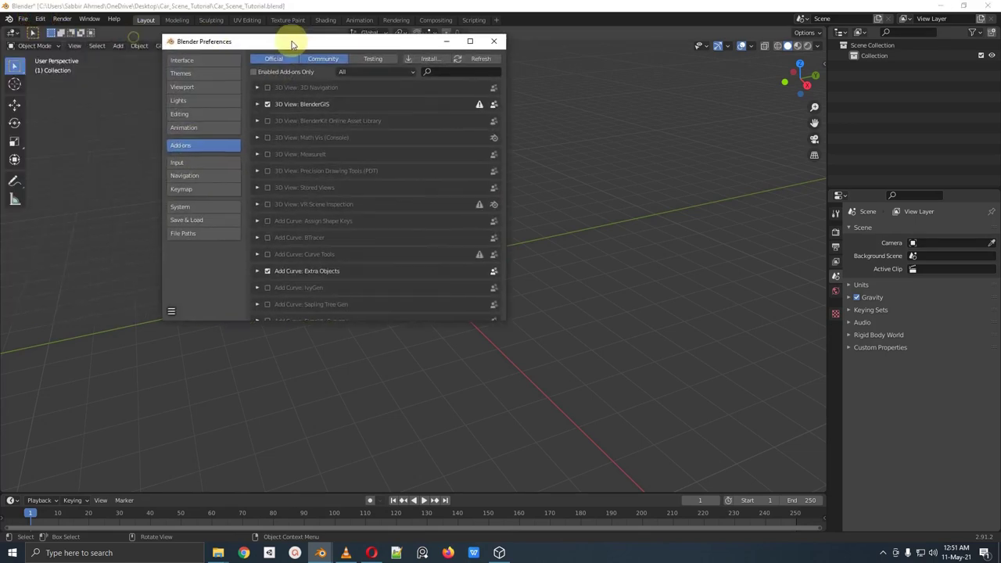
pyautogui.write('g')
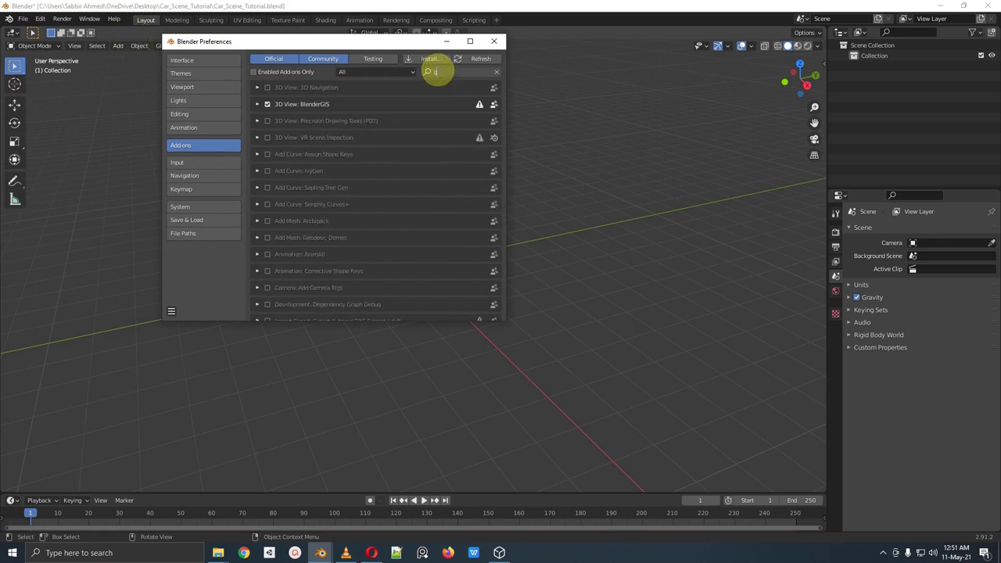
pyautogui.write('ltf')
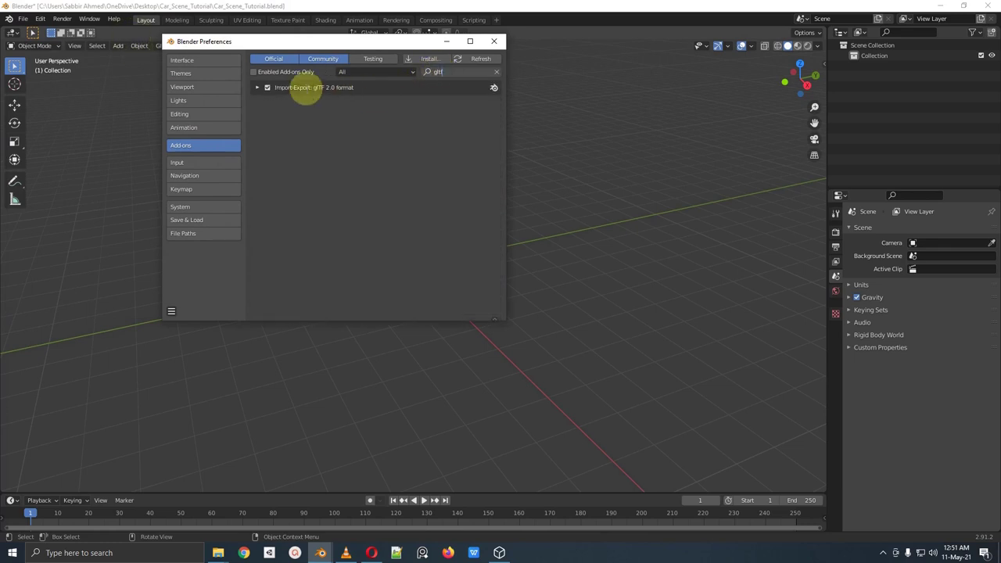
pyautogui.click(299, 88)
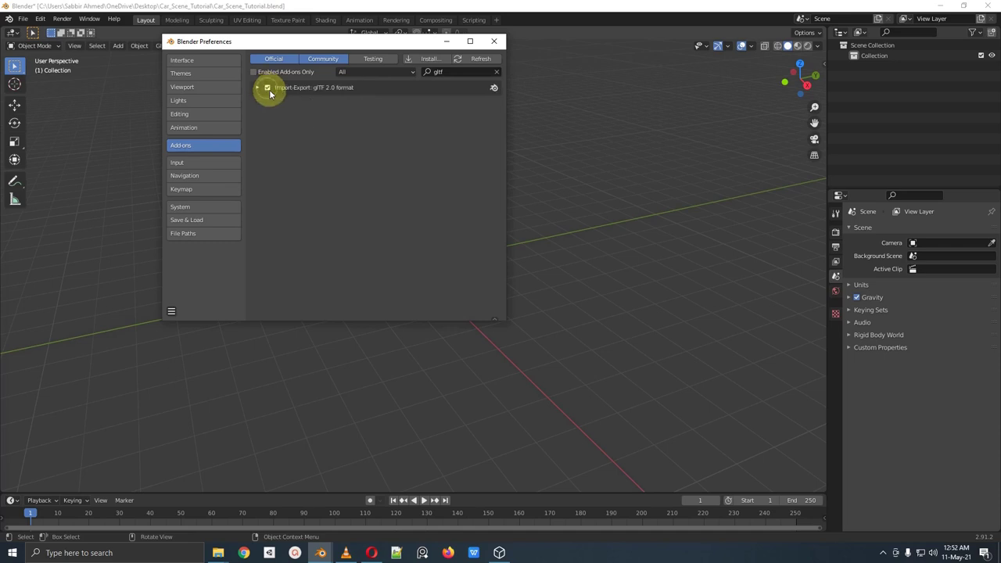
pyautogui.click(493, 40)
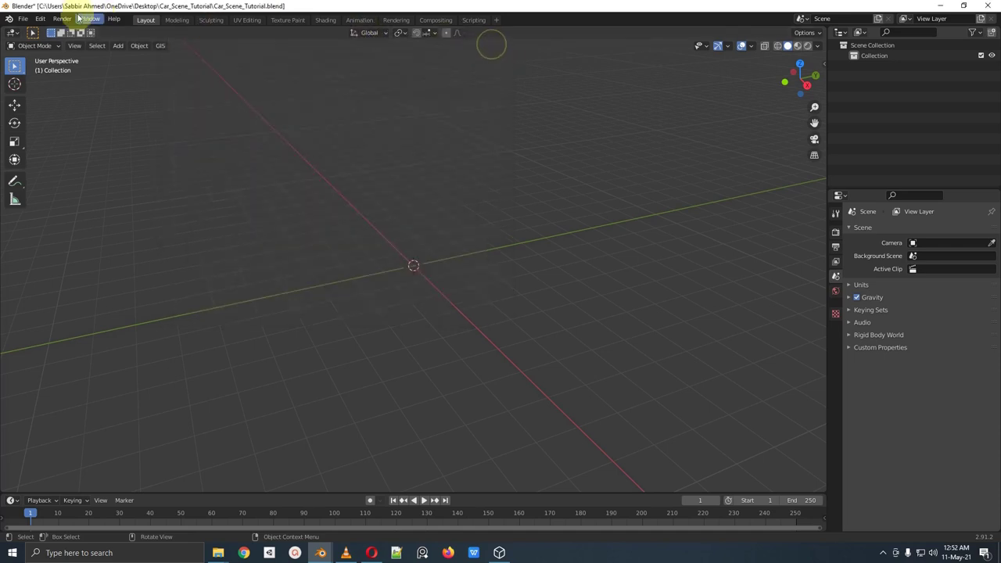
# Step: Import scene.gltf from the dirty_car resources folder as glTF 2.0 into the empty scene
pyautogui.click(23, 18)
pyautogui.moveTo(58, 159)
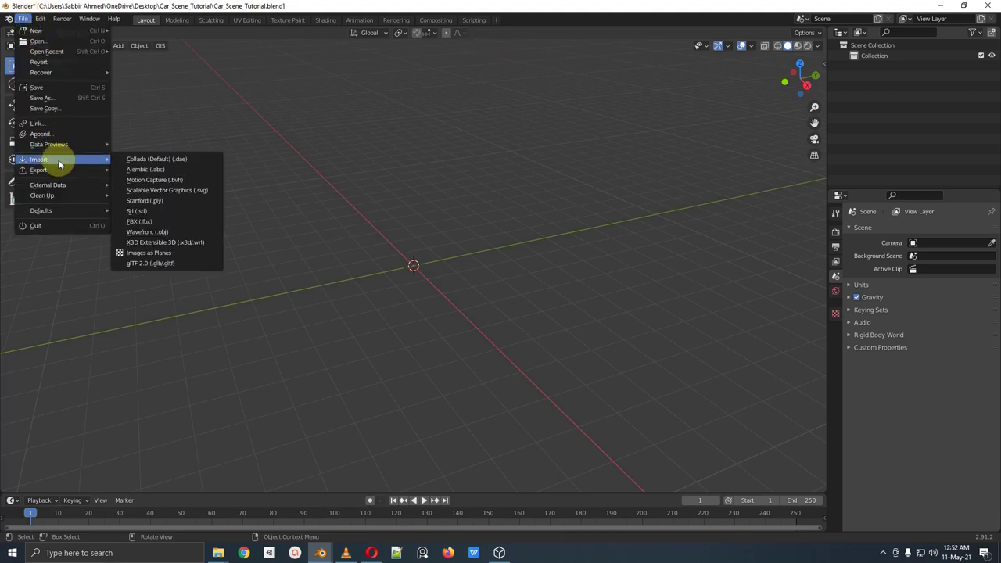
pyautogui.click(149, 263)
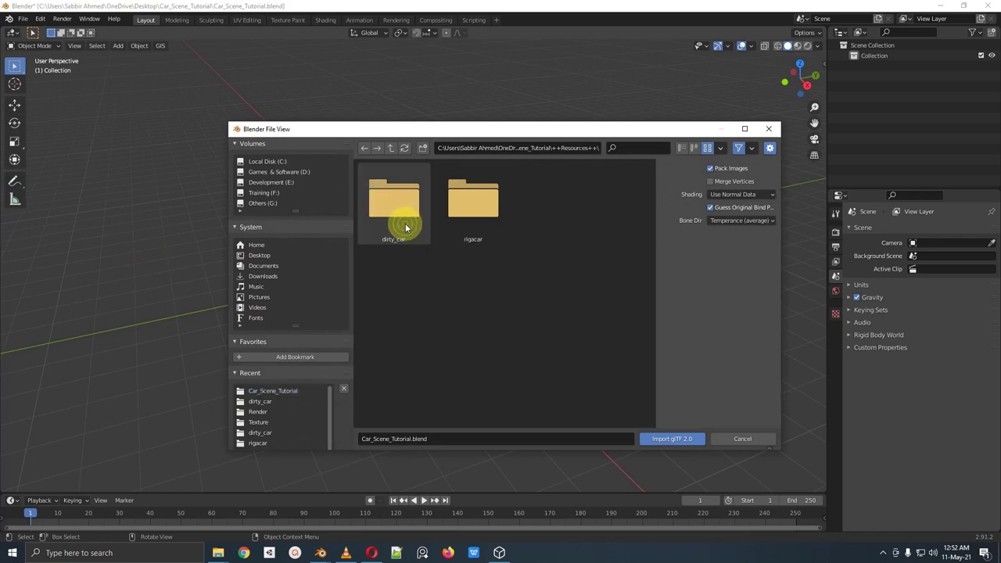
pyautogui.doubleClick(405, 223)
pyautogui.click(567, 150)
pyautogui.hotkey('ctrl', 'a')
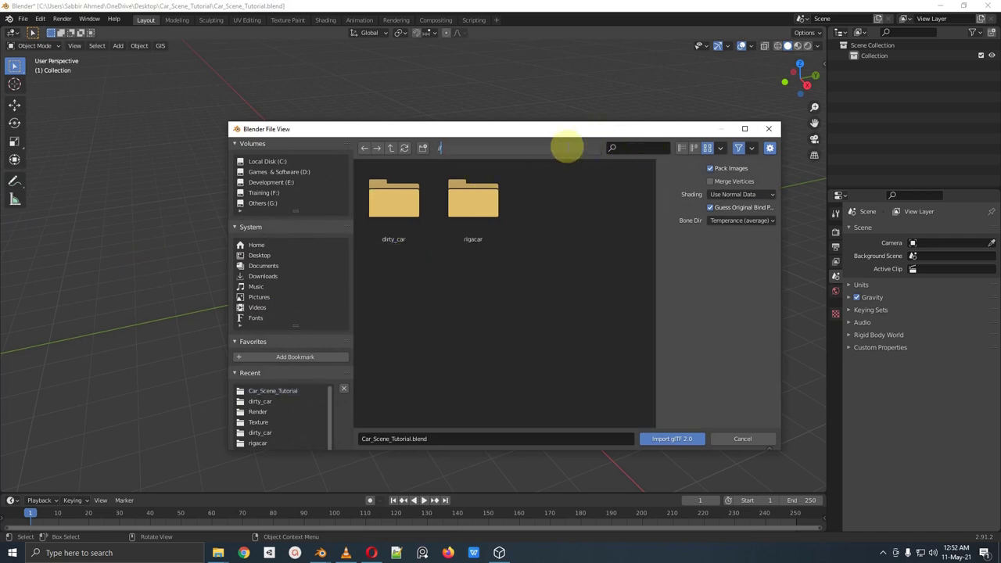
pyautogui.hotkey('ctrl', 'v')
pyautogui.press('Return')
pyautogui.doubleClick(405, 205)
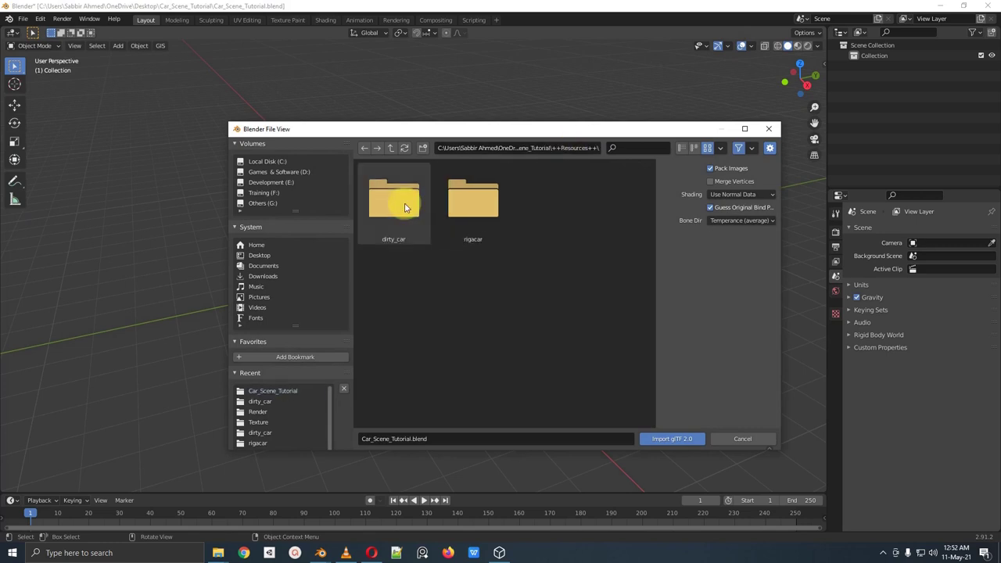
pyautogui.doubleClick(405, 207)
pyautogui.click(467, 222)
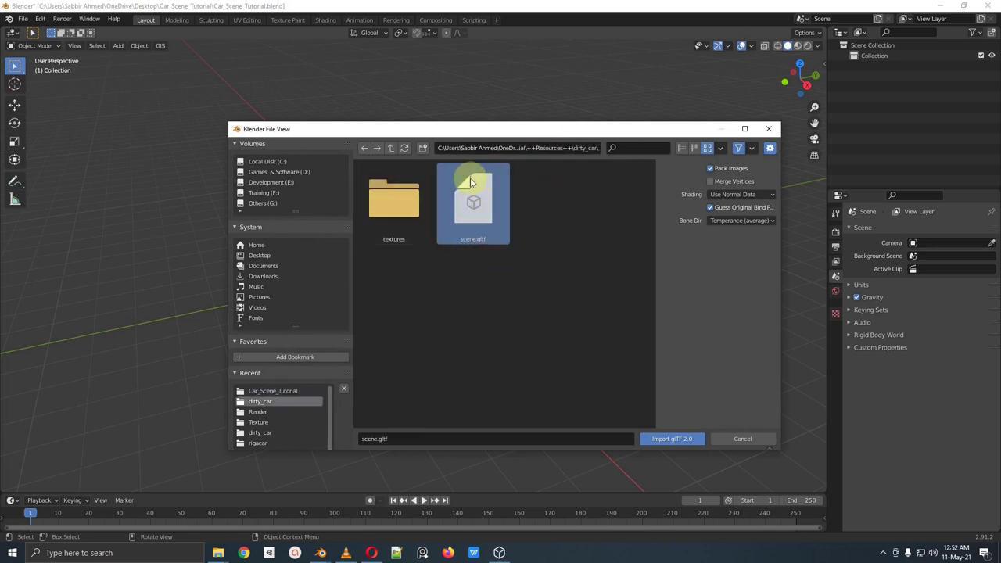
pyautogui.click(674, 440)
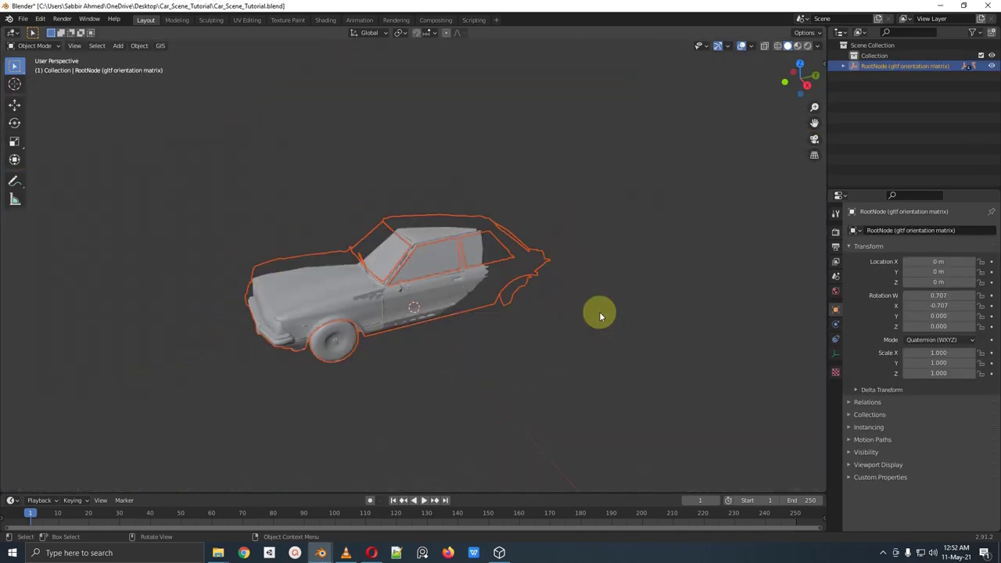
# Step: Inspect the imported car up close and show the viewport's transform values for its root node
pyautogui.scroll(5, 599, 311)
pyautogui.moveTo(471, 321); pyautogui.dragTo(525, 331, button='middle')
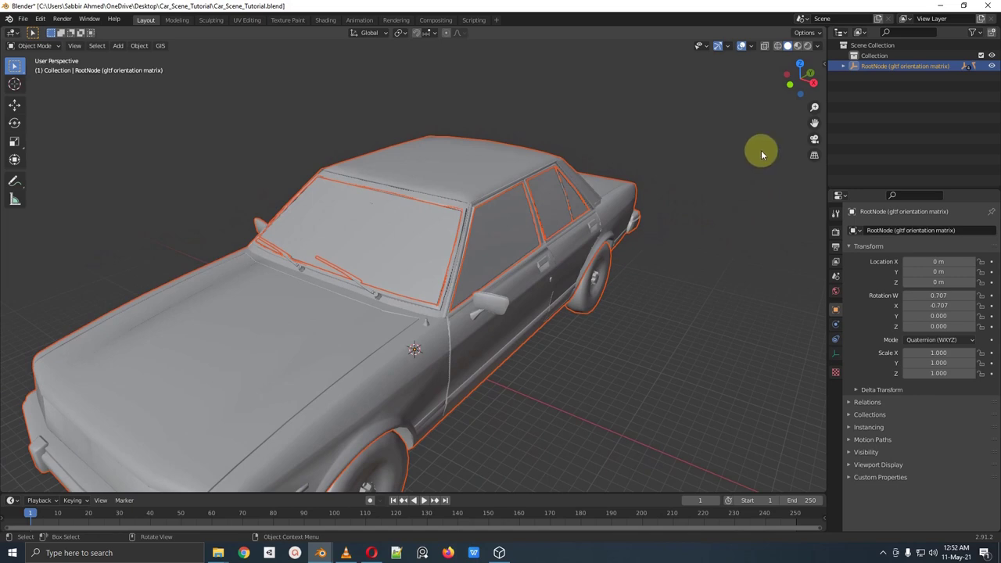
pyautogui.click(820, 62)
pyautogui.click(822, 63)
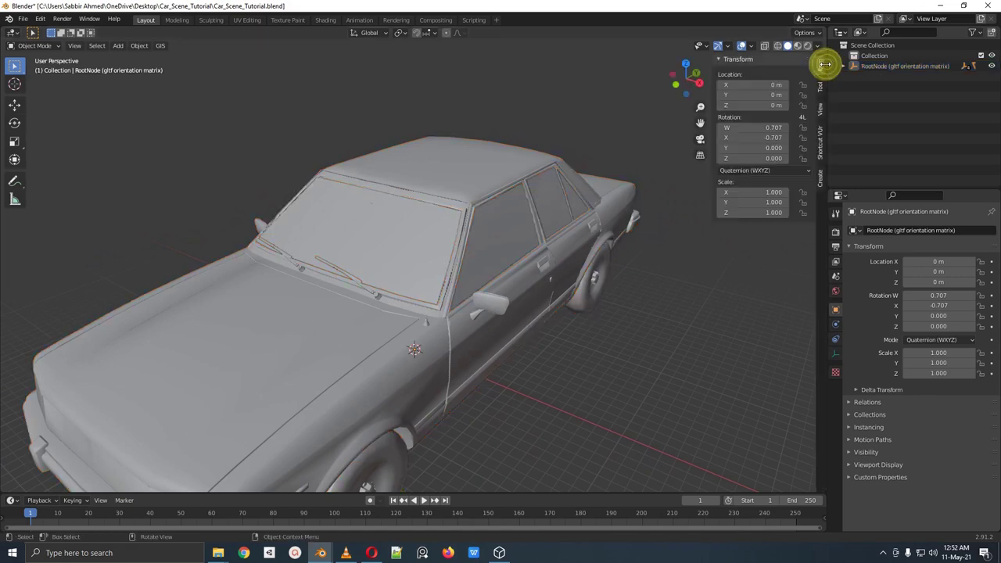
# Step: Select the car body and expand the RootNode hierarchy down to the three car meshes under car_noname1
pyautogui.click(555, 281)
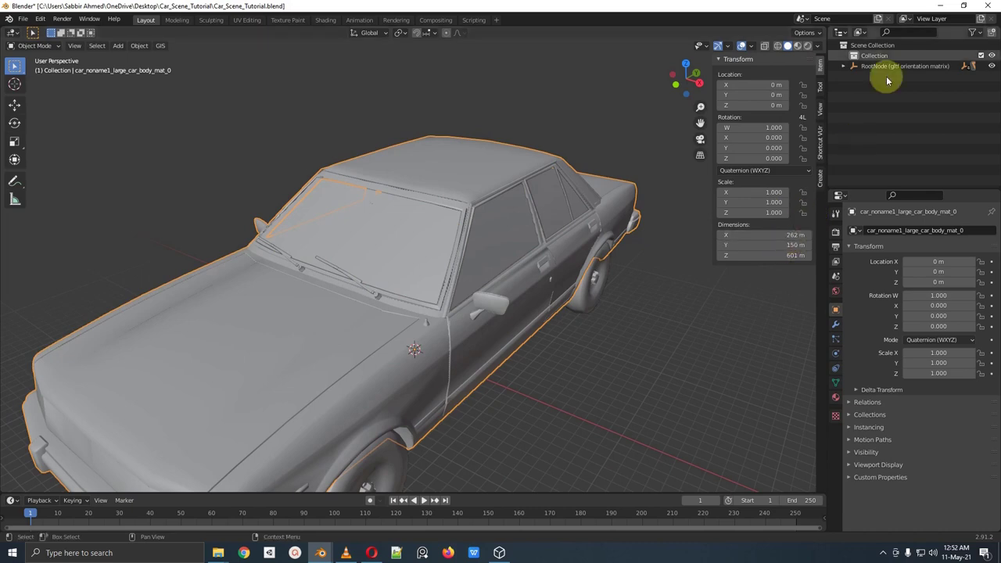
pyautogui.click(854, 77)
pyautogui.click(864, 87)
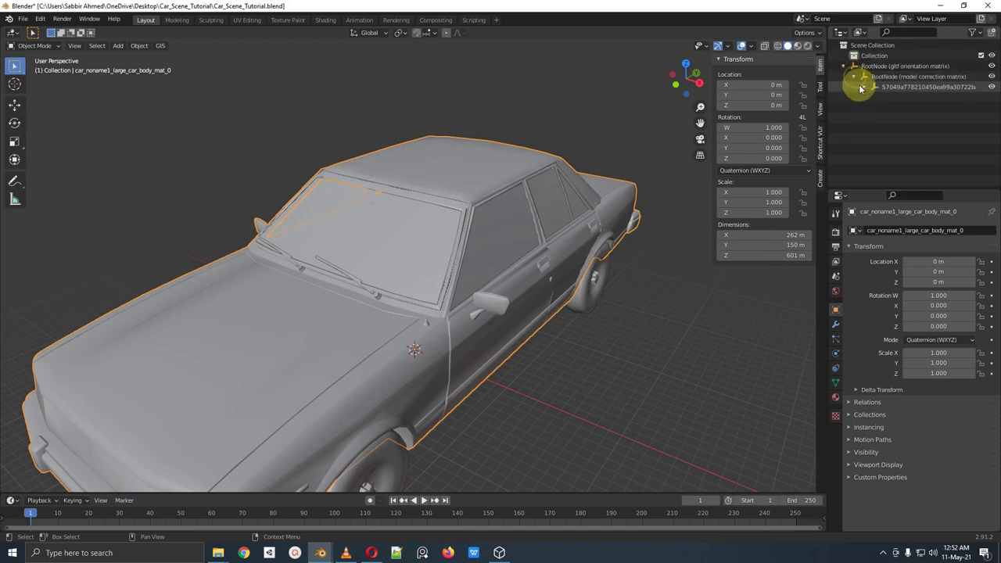
pyautogui.click(875, 97)
pyautogui.click(885, 107)
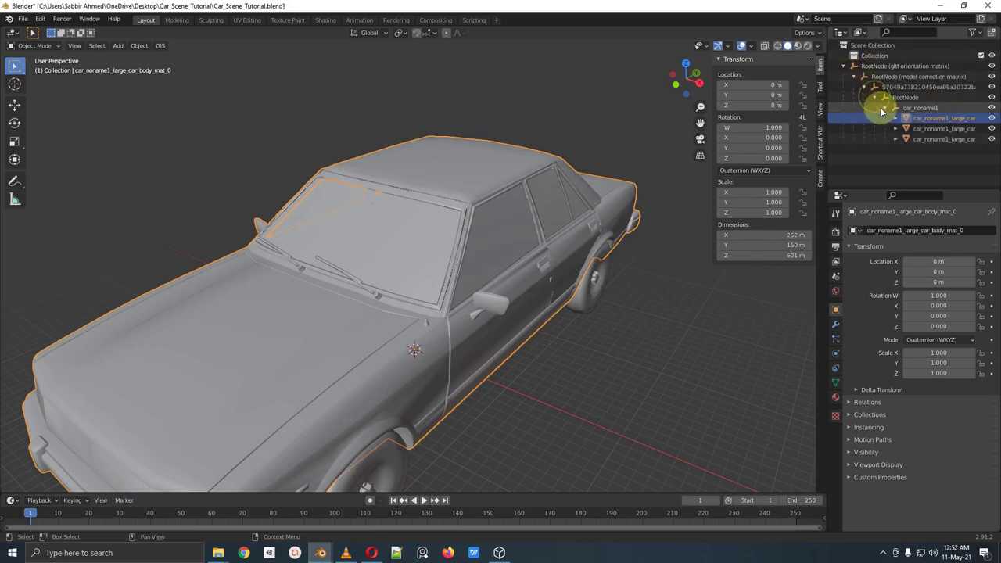
# Step: Inspect the imported hierarchy by selecting the car meshes, the car_noname1 empty and the parent root nodes in turn
pyautogui.click(924, 129)
pyautogui.click(925, 138)
pyautogui.click(925, 129)
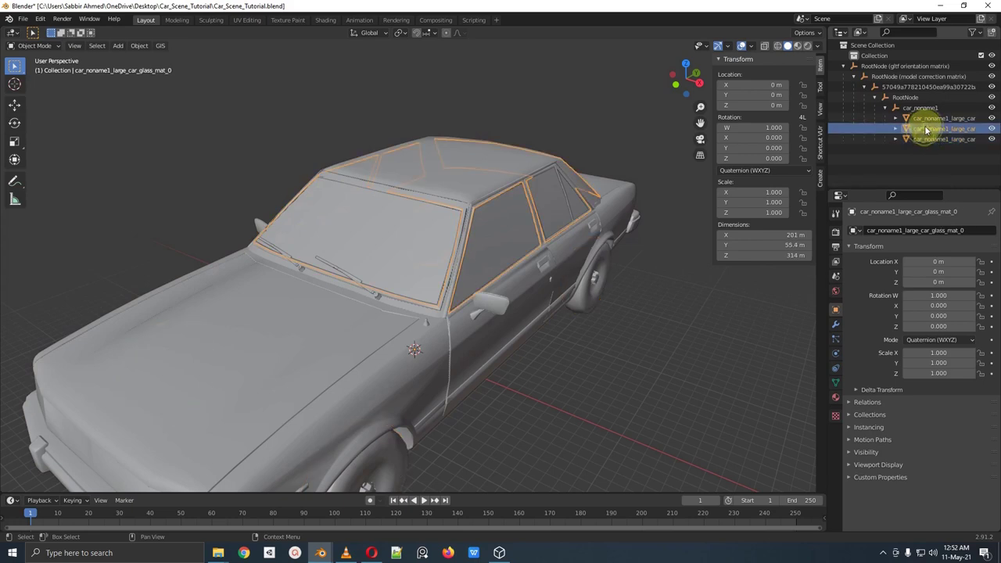
pyautogui.click(923, 118)
pyautogui.click(916, 108)
pyautogui.click(911, 98)
pyautogui.click(907, 88)
pyautogui.click(902, 78)
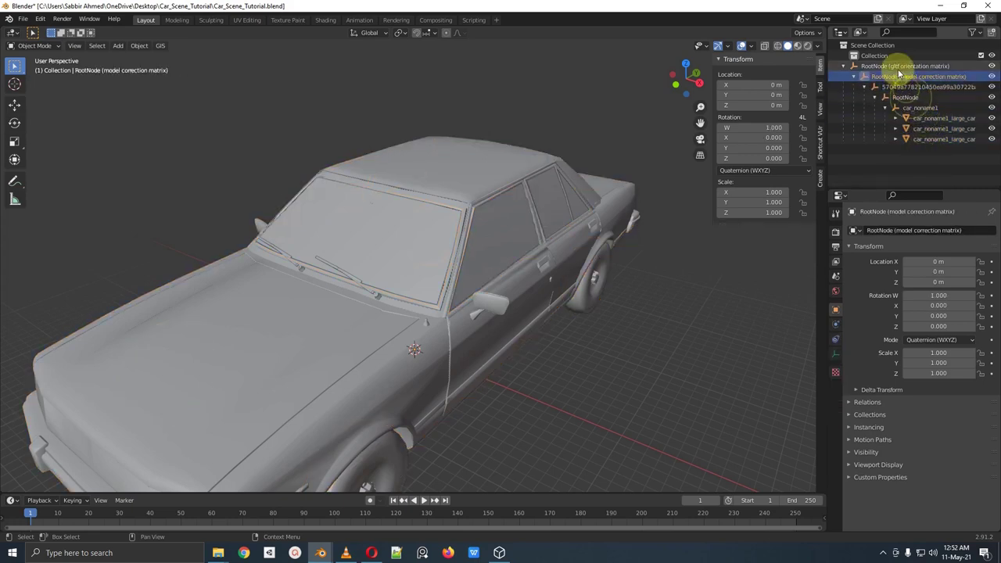
pyautogui.click(897, 69)
pyautogui.click(899, 77)
pyautogui.click(904, 87)
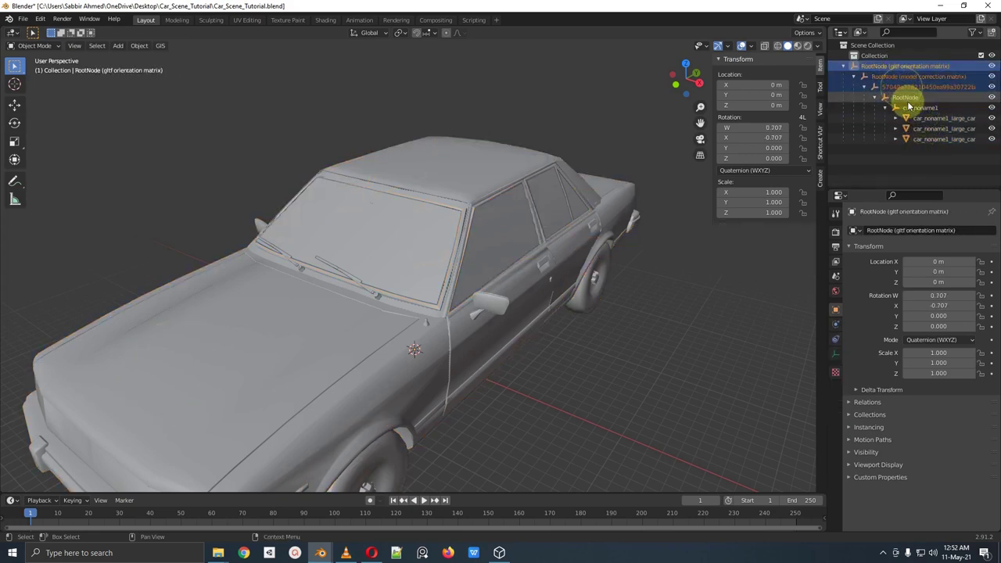
pyautogui.click(909, 97)
# Step: Try to move car_noname1 and its three car meshes out of the RootNode hierarchy before applying any transforms
pyautogui.click(916, 107)
pyautogui.keyDown('shift'); pyautogui.click(923, 138); pyautogui.keyUp('shift')
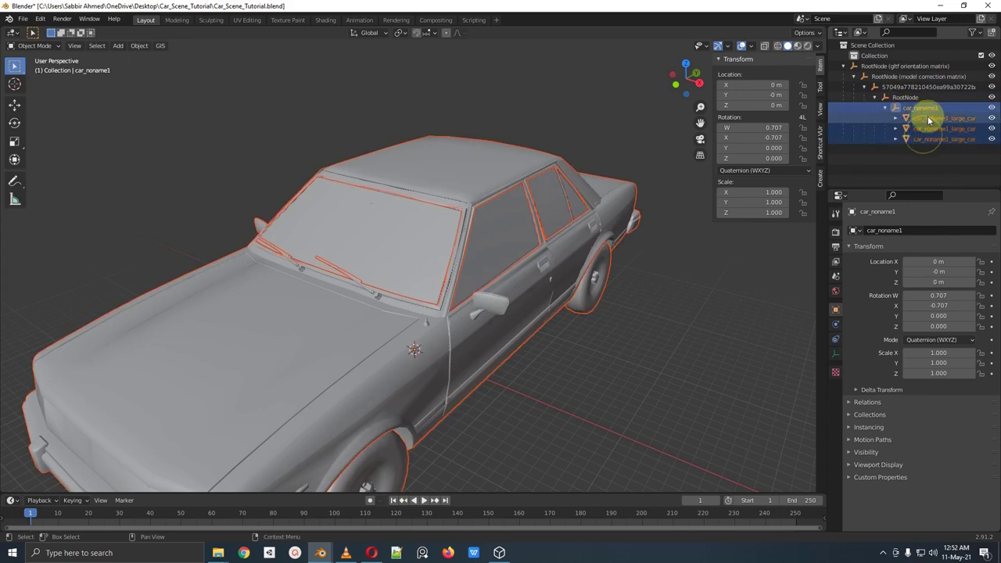
pyautogui.moveTo(908, 114); pyautogui.dragTo(876, 55)
pyautogui.click(889, 107)
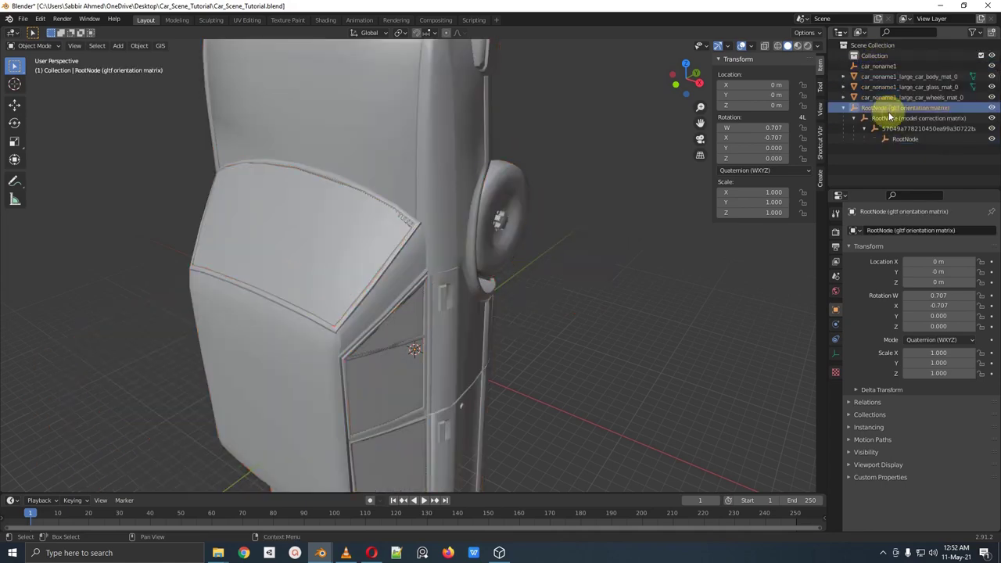
# Step: Undo moving car_noname1 and its meshes out of the RootNode hierarchy
pyautogui.hotkey('ctrl', 'z')
pyautogui.scroll(-1, 492, 215)
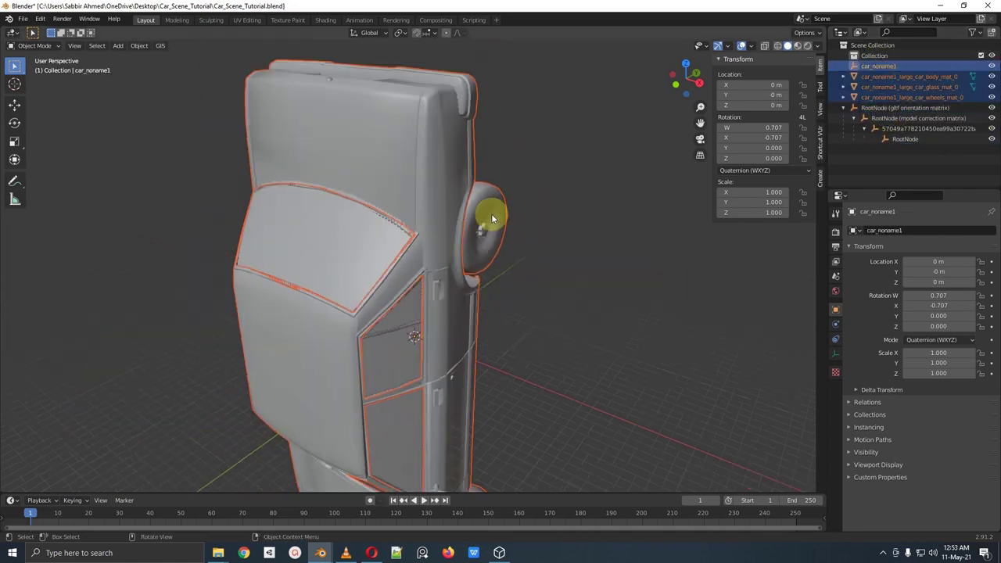
pyautogui.moveTo(491, 214); pyautogui.dragTo(460, 232, button='middle')
pyautogui.hotkey('ctrl', 'z')
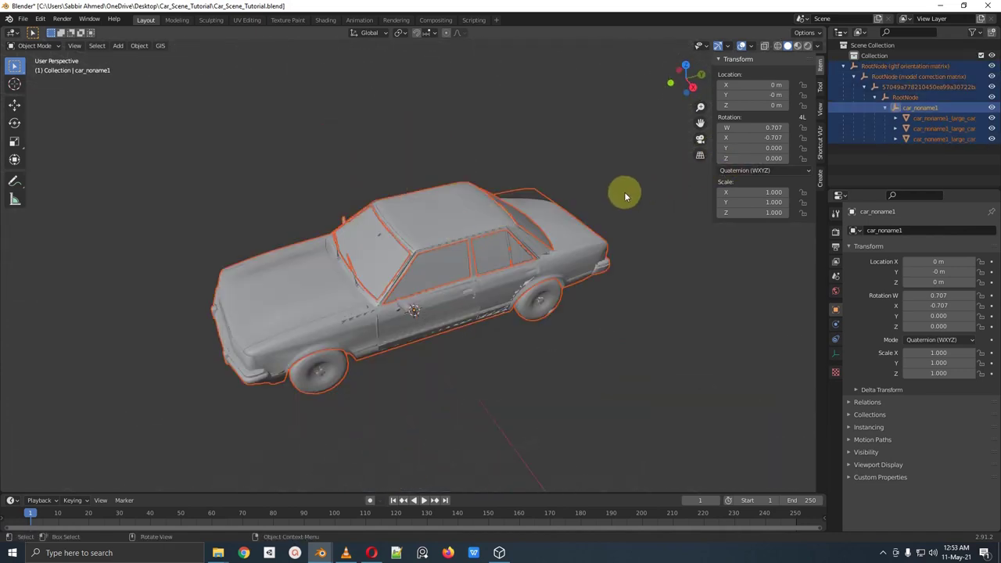
# Step: Apply all transforms to every object in the imported car hierarchy
pyautogui.hotkey('ctrl', 'a')
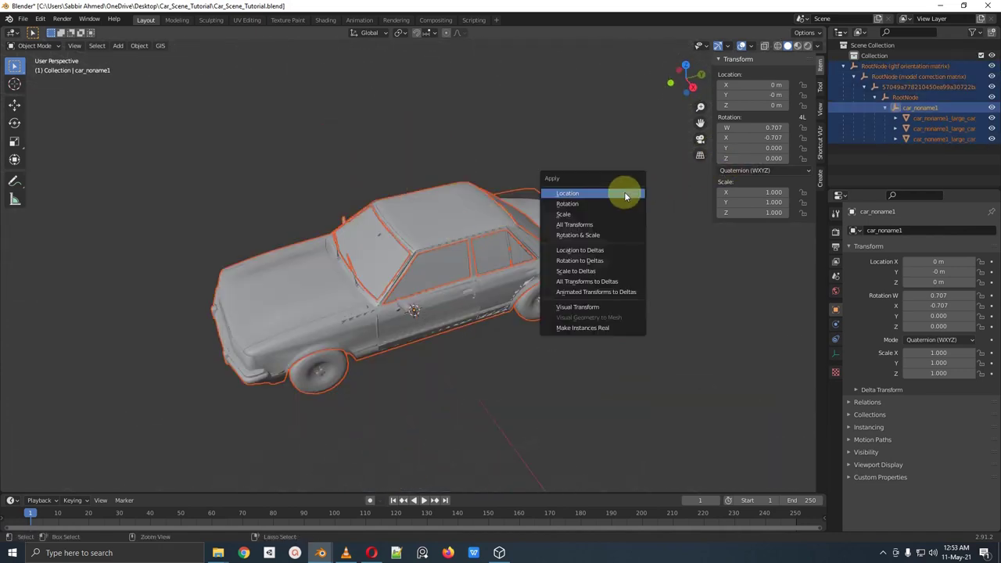
pyautogui.click(593, 227)
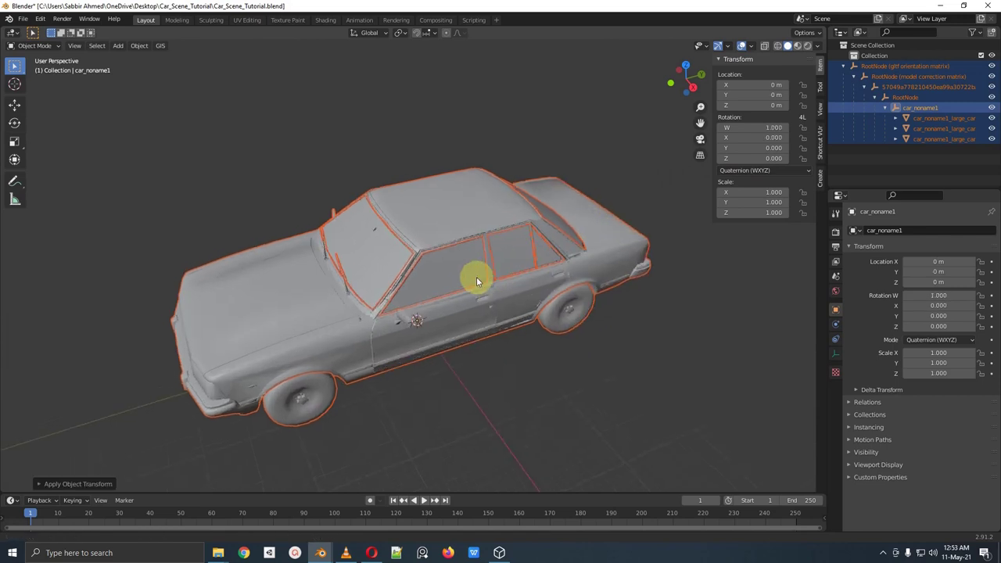
pyautogui.scroll(2, 476, 280)
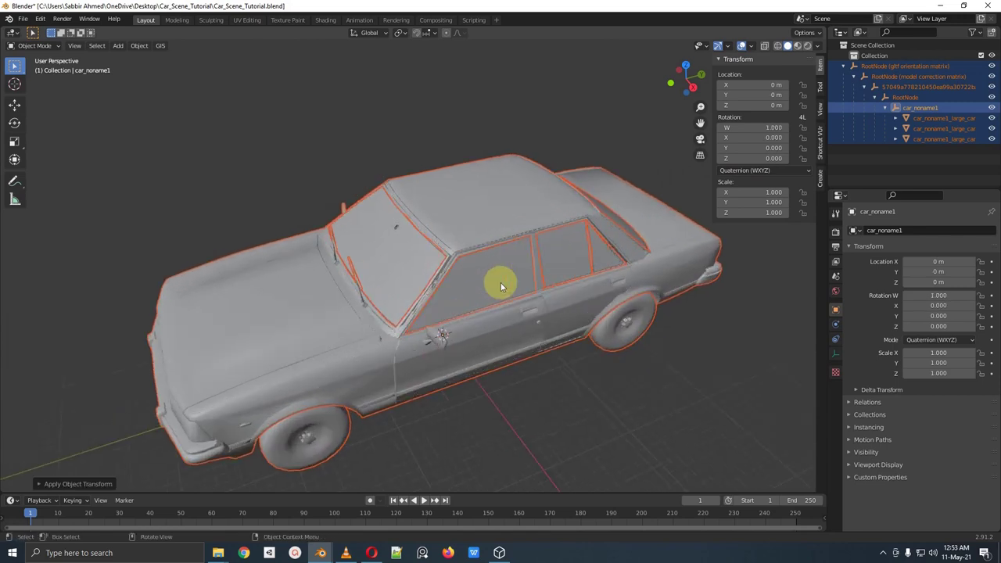
# Step: Move car_noname1 and the body, glass and wheels meshes out of the RootNode hierarchy to the Scene Collection level
pyautogui.click(920, 107)
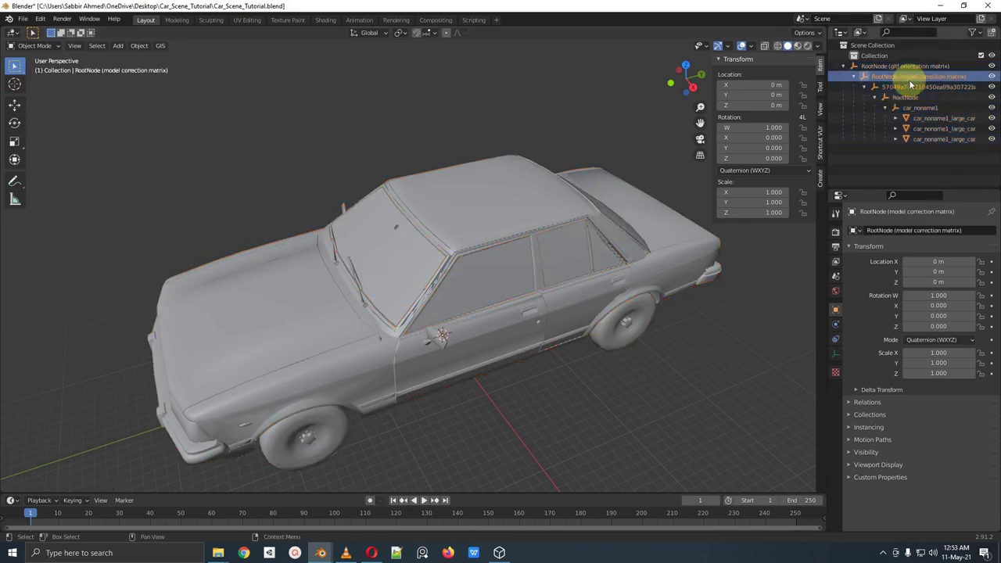
pyautogui.keyDown('shift'); pyautogui.click(919, 139); pyautogui.keyUp('shift')
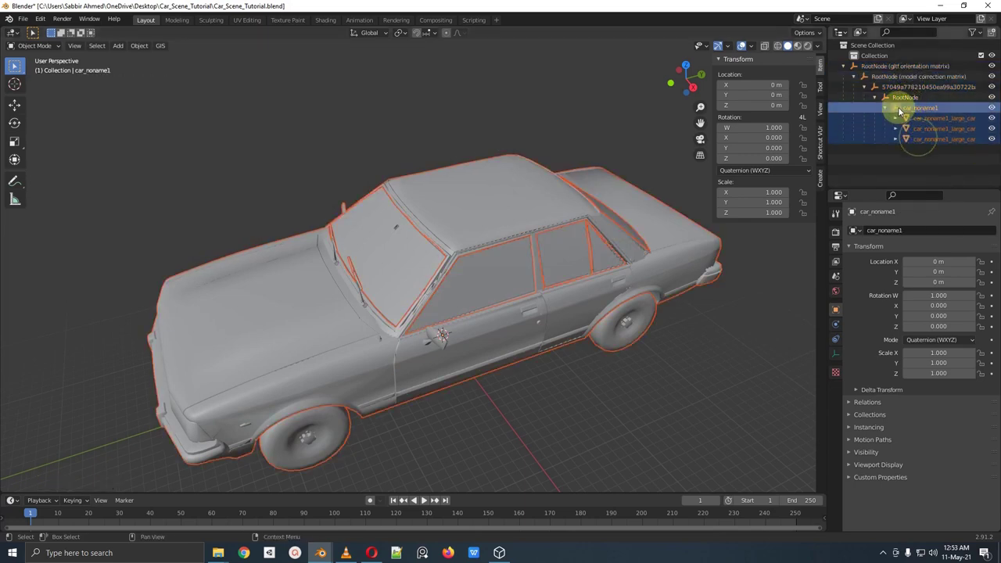
pyautogui.moveTo(899, 112); pyautogui.dragTo(867, 56)
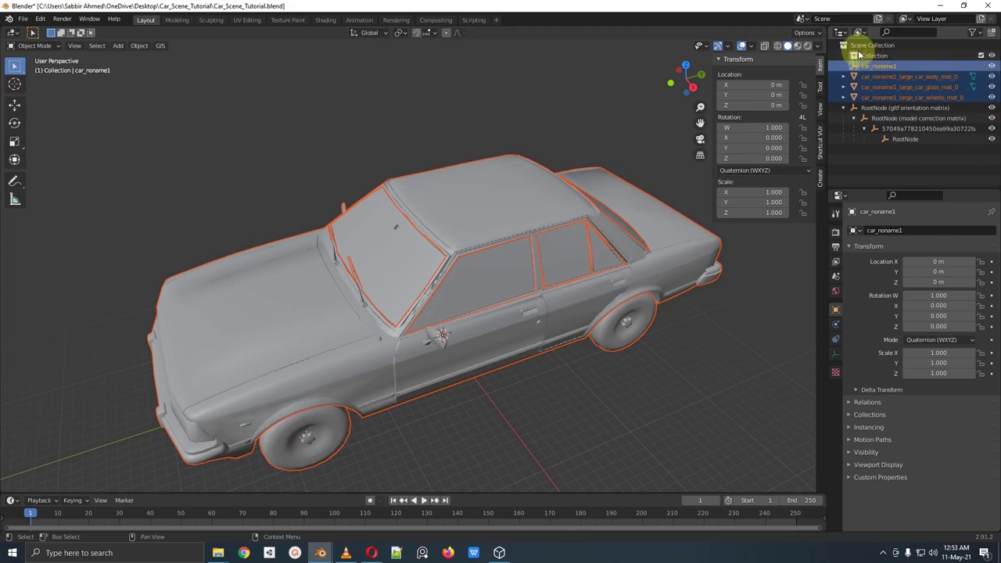
# Step: Delete the leftover RootNode (gltf orientation matrix) empty together with its whole child hierarchy
pyautogui.click(893, 107)
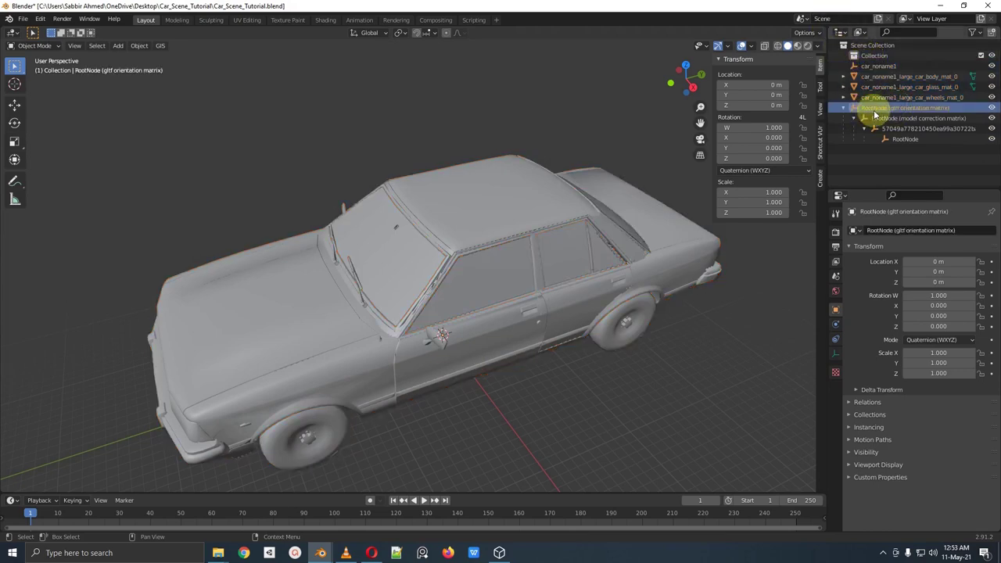
pyautogui.rightClick(877, 113)
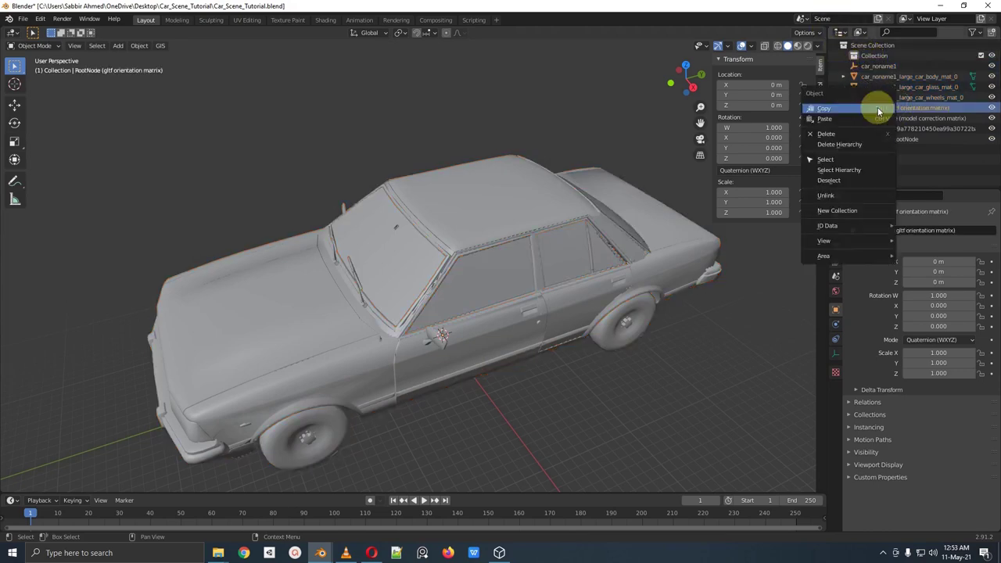
pyautogui.click(833, 169)
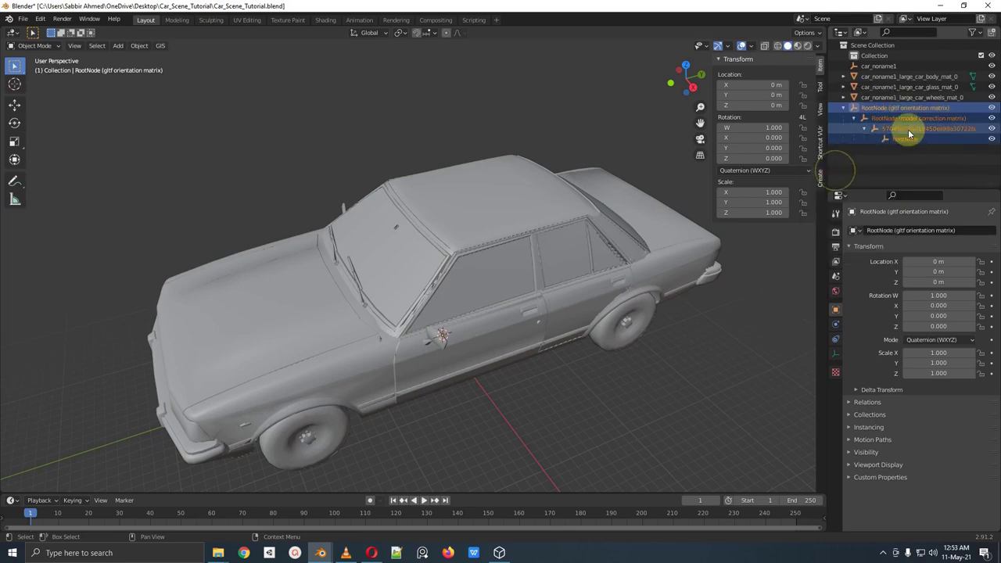
pyautogui.rightClick(880, 108)
pyautogui.click(841, 85)
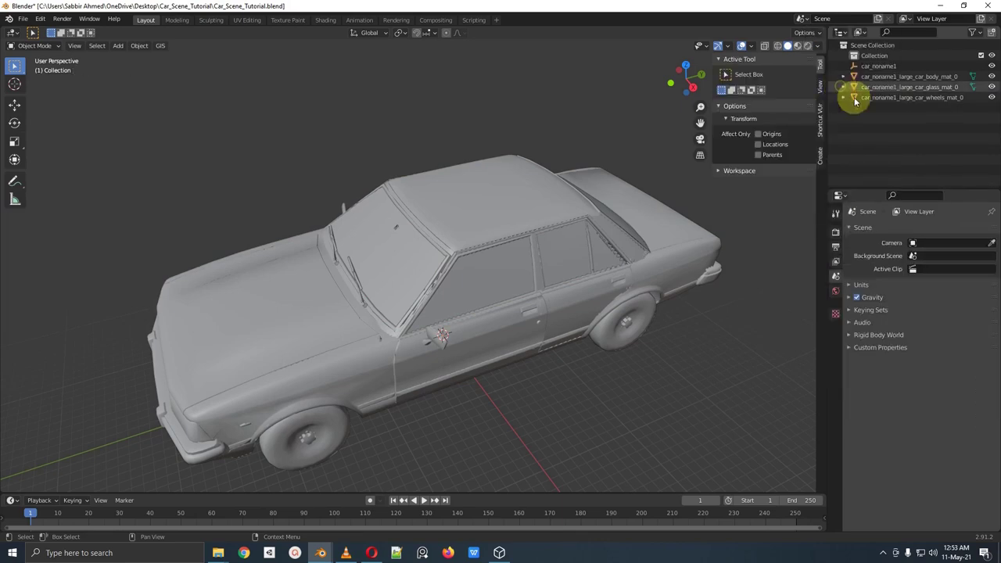
# Step: Delete the car_noname1 empty, keeping only the three car meshes
pyautogui.click(871, 67)
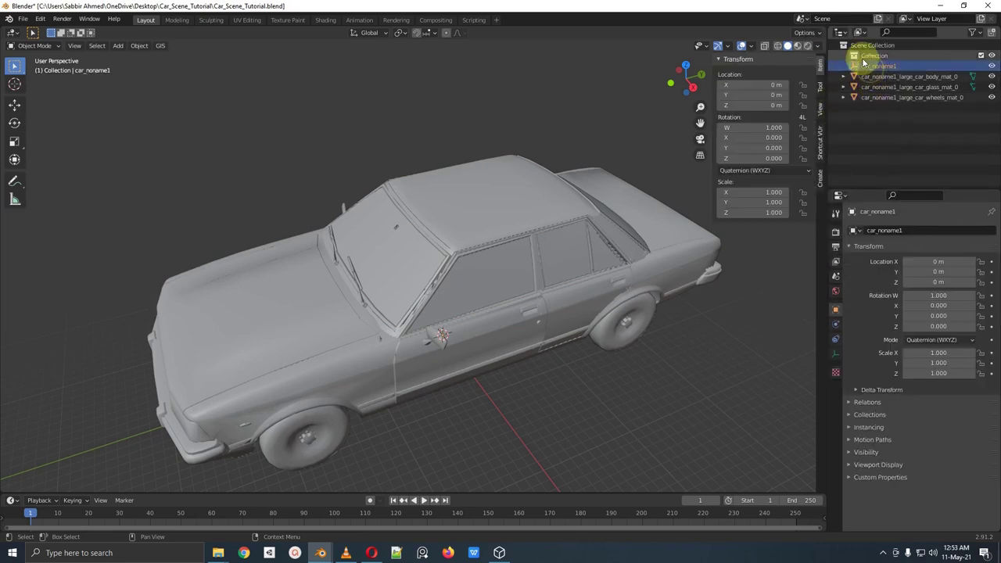
pyautogui.rightClick(876, 68)
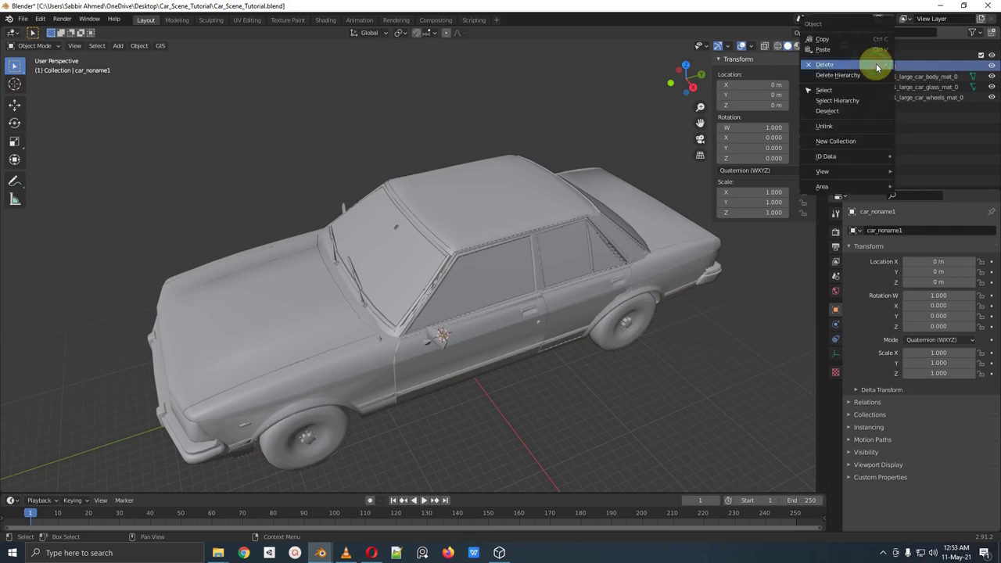
pyautogui.click(876, 63)
# Step: Select the body, glass and wheels meshes in turn to examine which part of the car each one covers
pyautogui.click(870, 76)
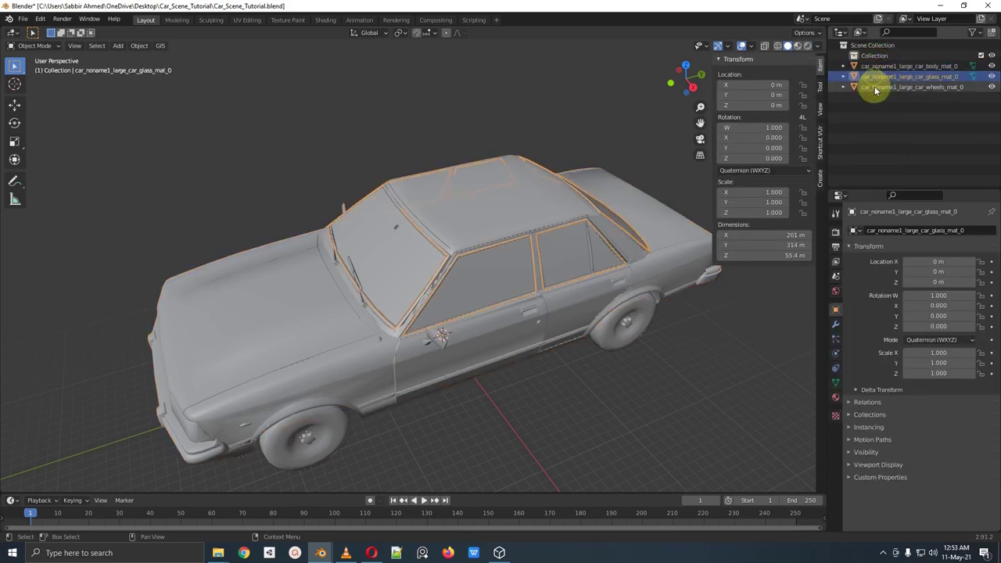
pyautogui.click(875, 87)
pyautogui.click(875, 77)
pyautogui.click(877, 66)
pyautogui.click(878, 76)
pyautogui.click(878, 87)
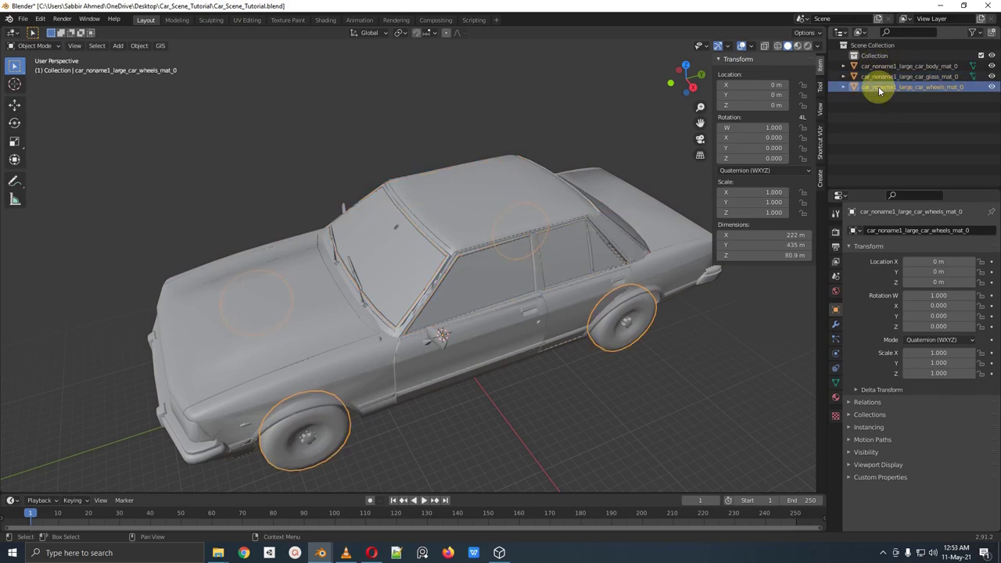
# Step: Test-move the glass mesh and the body mesh to check whether they are separate objects, cancelling each move
pyautogui.click(444, 271)
pyautogui.moveTo(444, 272); pyautogui.dragTo(497, 267, button='middle')
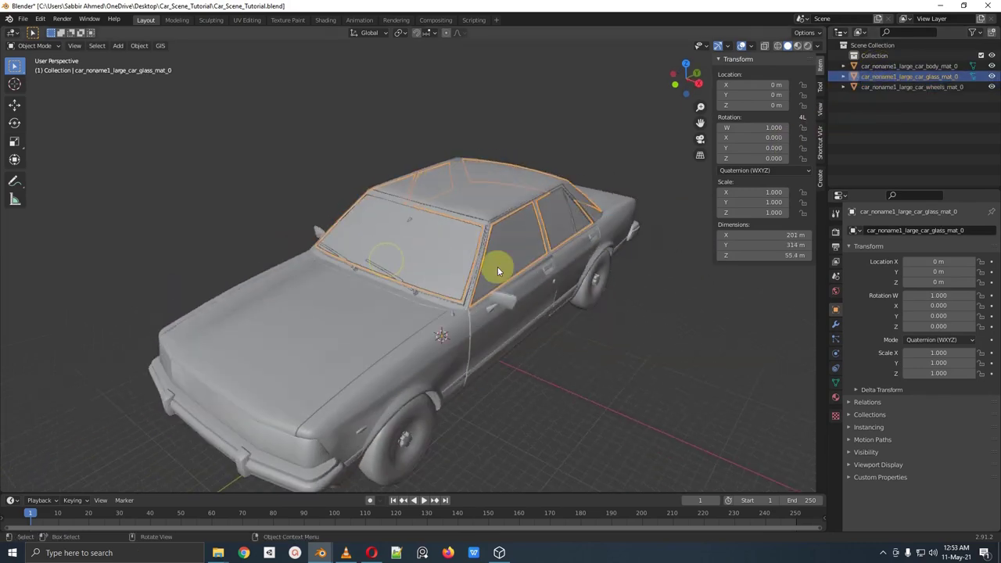
pyautogui.press('g')
pyautogui.rightClick(496, 156)
pyautogui.click(487, 179)
pyautogui.press('g')
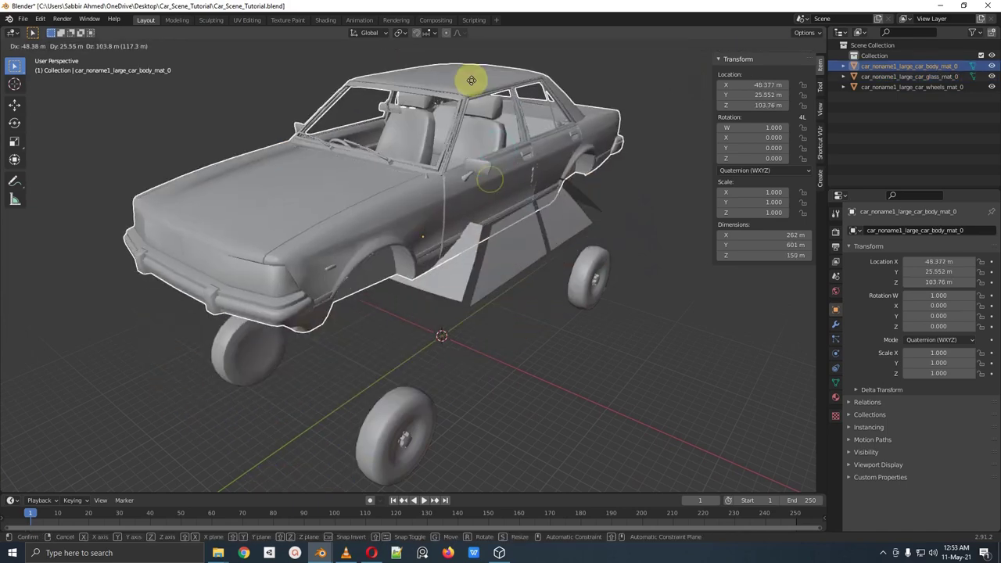
pyautogui.rightClick(470, 80)
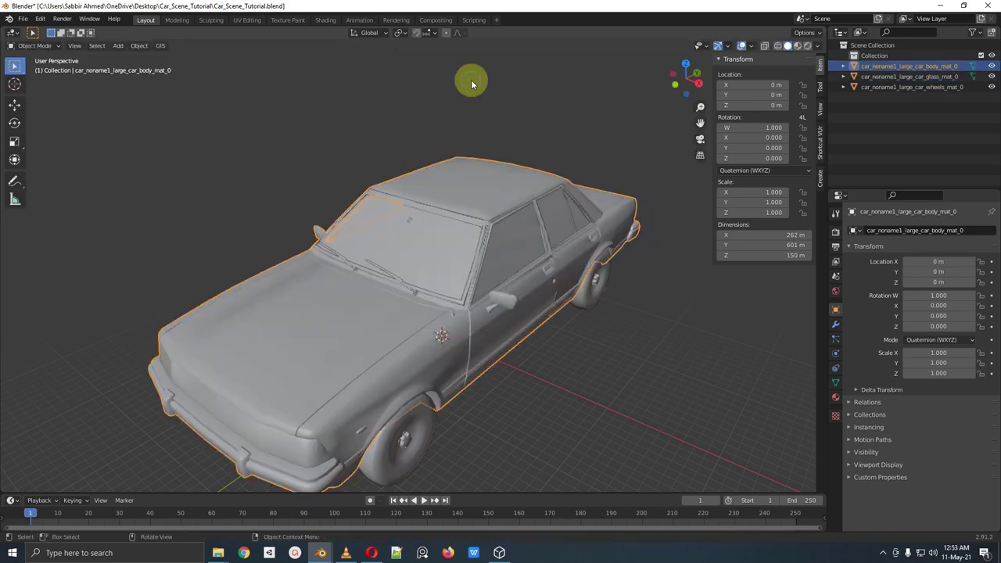
# Step: Join the glass mesh into the car body mesh
pyautogui.click(398, 243)
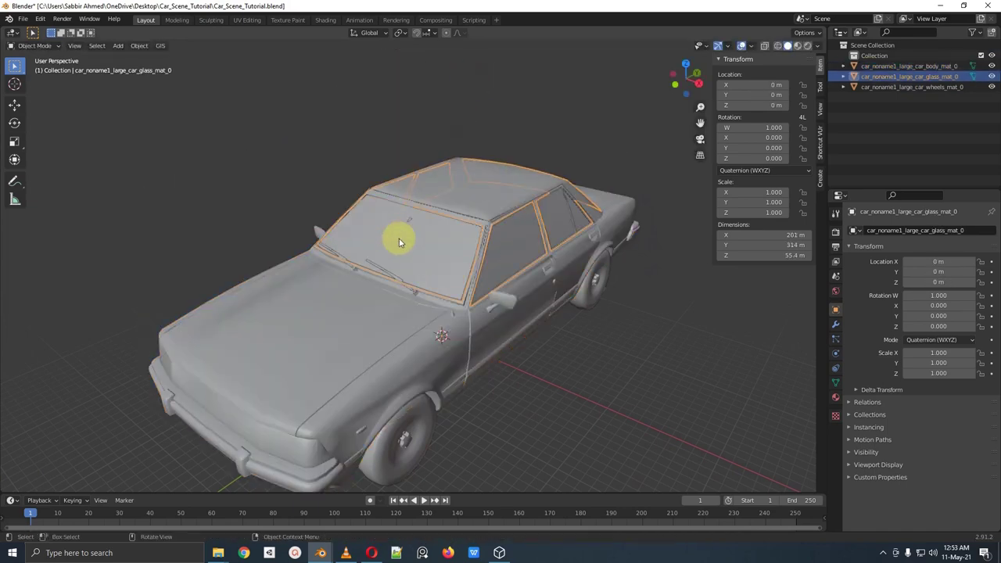
pyautogui.keyDown('shift'); pyautogui.click(258, 280); pyautogui.keyUp('shift')
pyautogui.hotkey('ctrl', 'j')
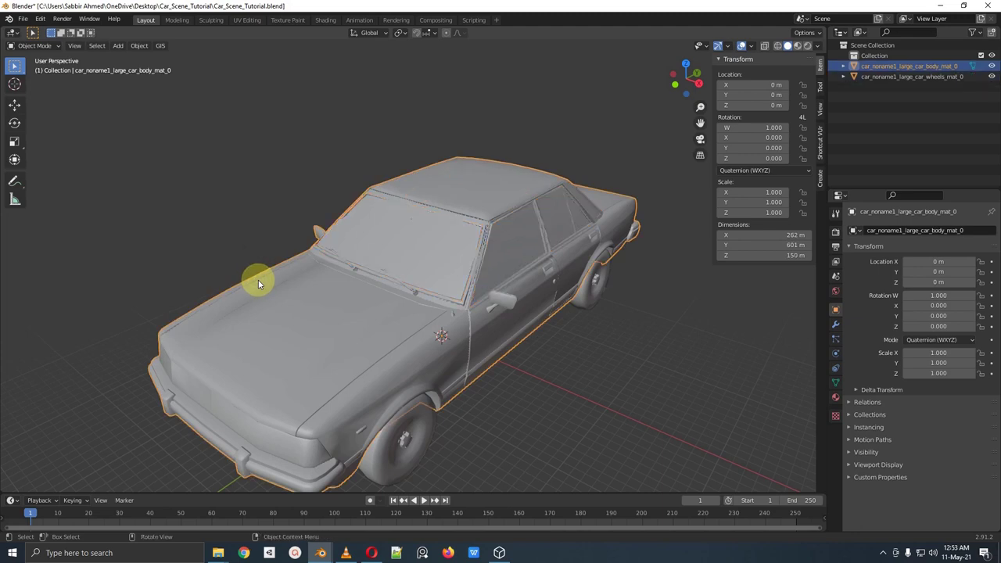
# Step: Scale the body and wheels together by 0.1 on all axes
pyautogui.press('a')
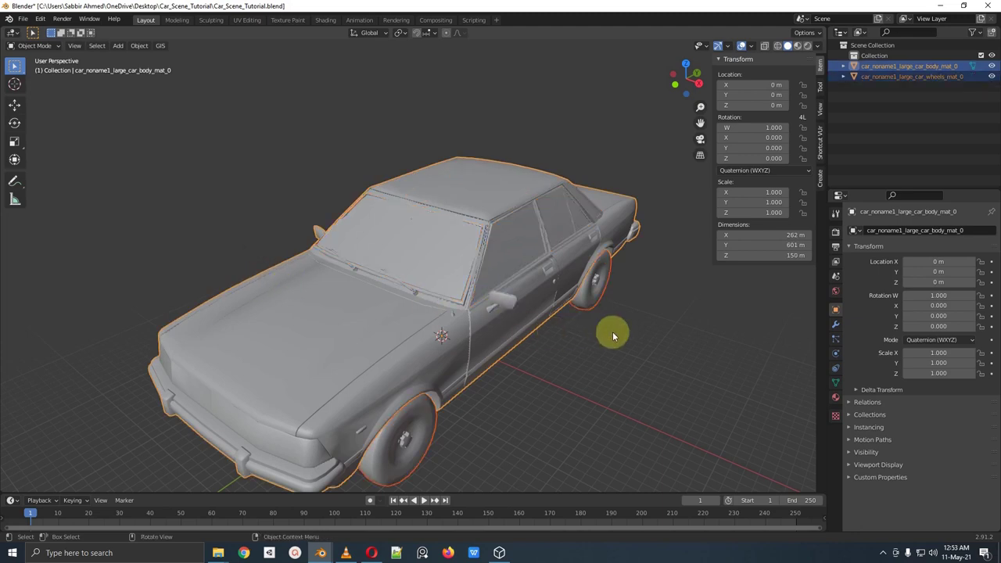
pyautogui.write('s.1')
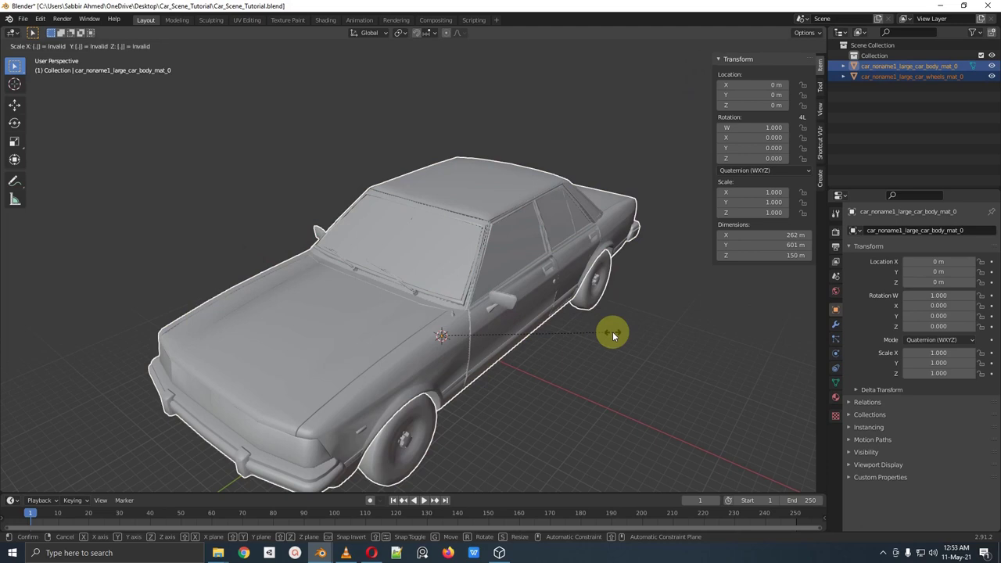
pyautogui.press('Return')
pyautogui.press('KP_Decimal')
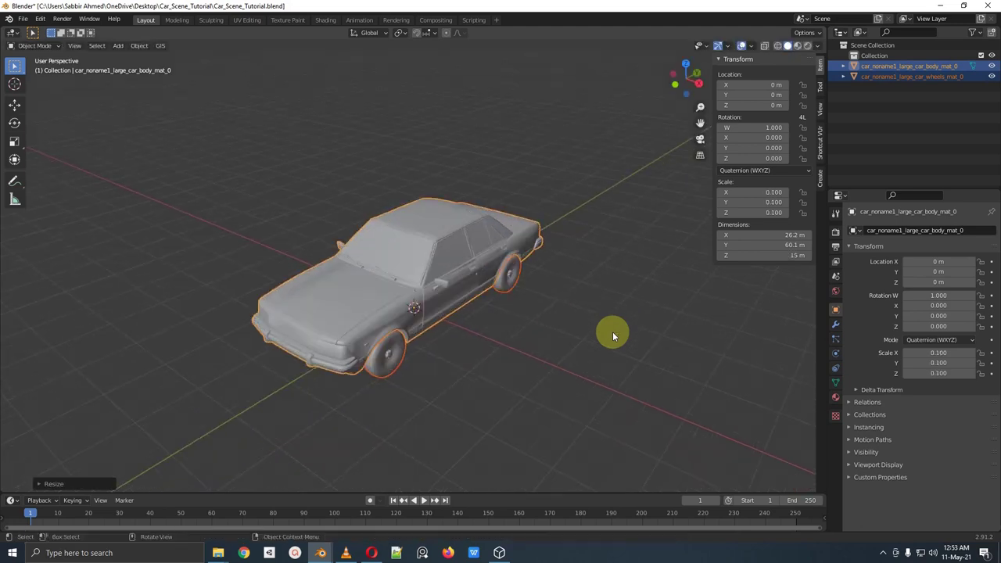
pyautogui.scroll(2, 612, 335)
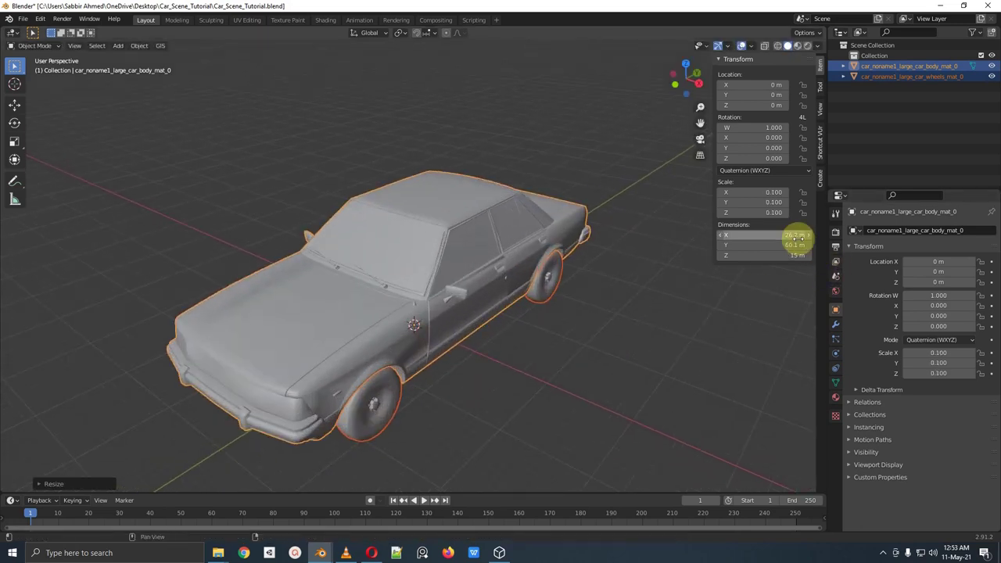
# Step: Scale the body and wheels down further to a scale of 0.025 on all axes
pyautogui.press('s')
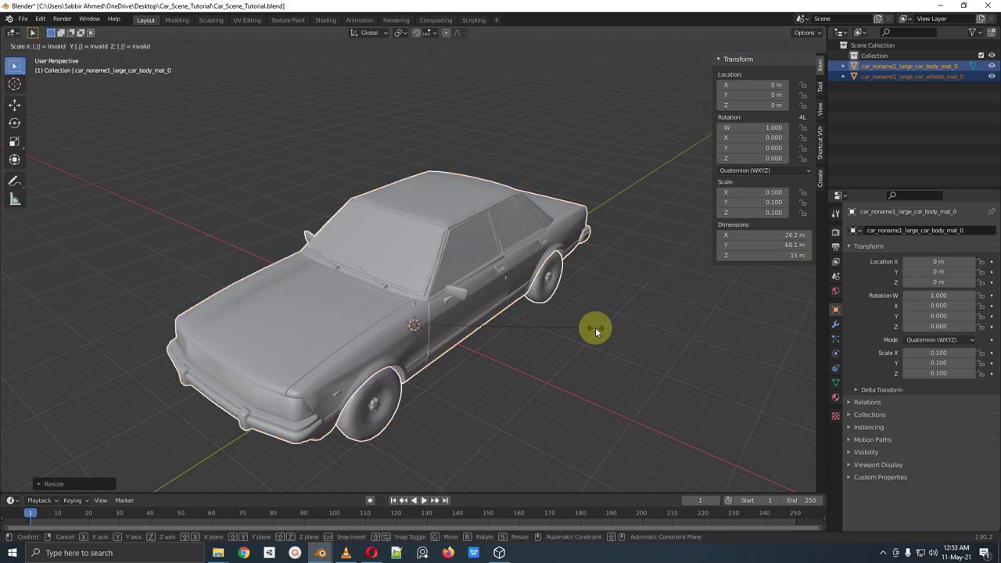
pyautogui.write('.025')
pyautogui.press('Return')
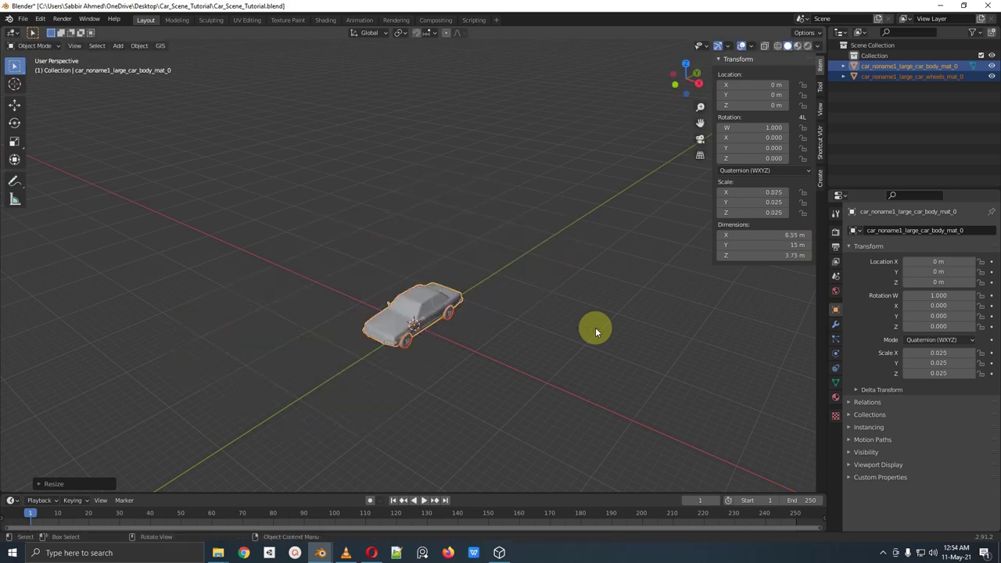
# Step: Add a temporary default cube, move it beside the car as a size reference, and delete it
pyautogui.press('KP_Decimal')
pyautogui.hotkey('shift', 'a')
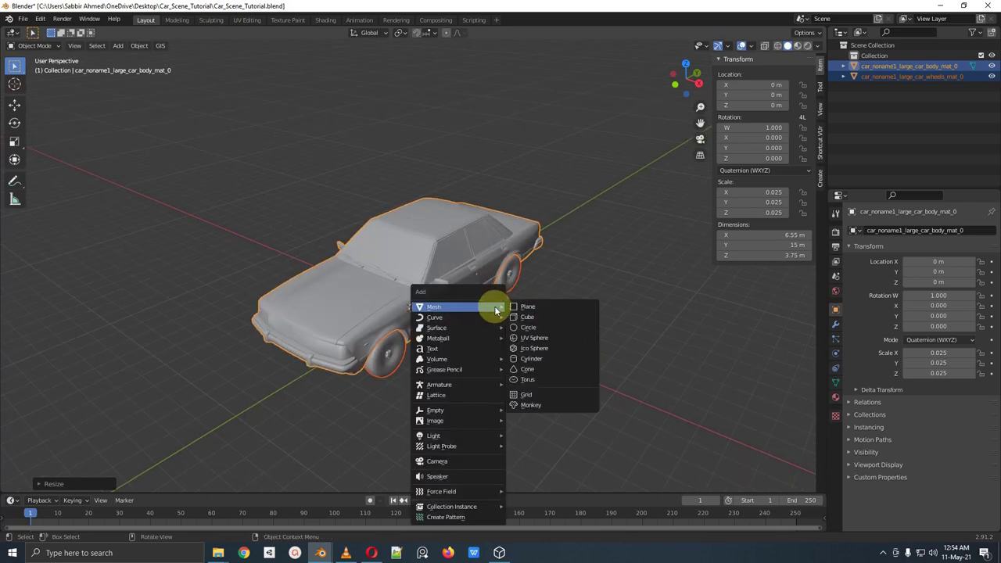
pyautogui.click(520, 316)
pyautogui.moveTo(462, 309); pyautogui.dragTo(516, 317, button='middle')
pyautogui.press('g')
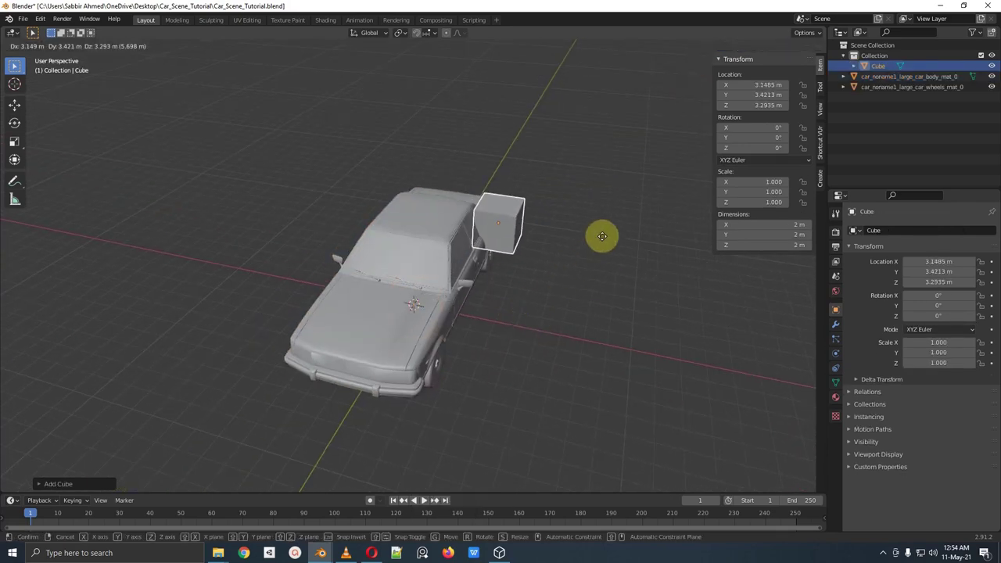
pyautogui.press('Escape')
pyautogui.press('Delete')
pyautogui.moveTo(616, 238); pyautogui.dragTo(524, 264, button='middle')
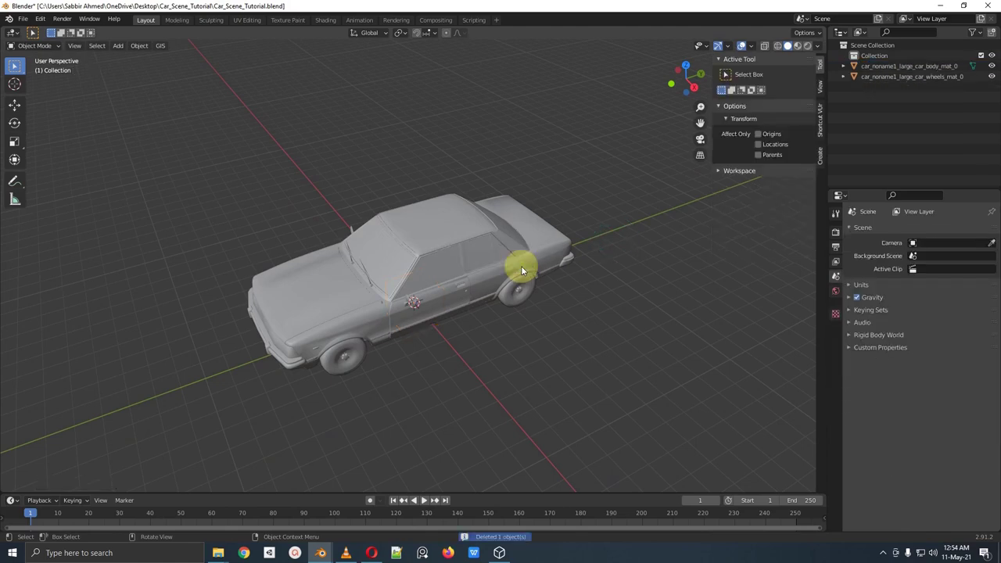
# Step: Scale the car body and wheels together by 0.8 on all axes
pyautogui.write('as.8')
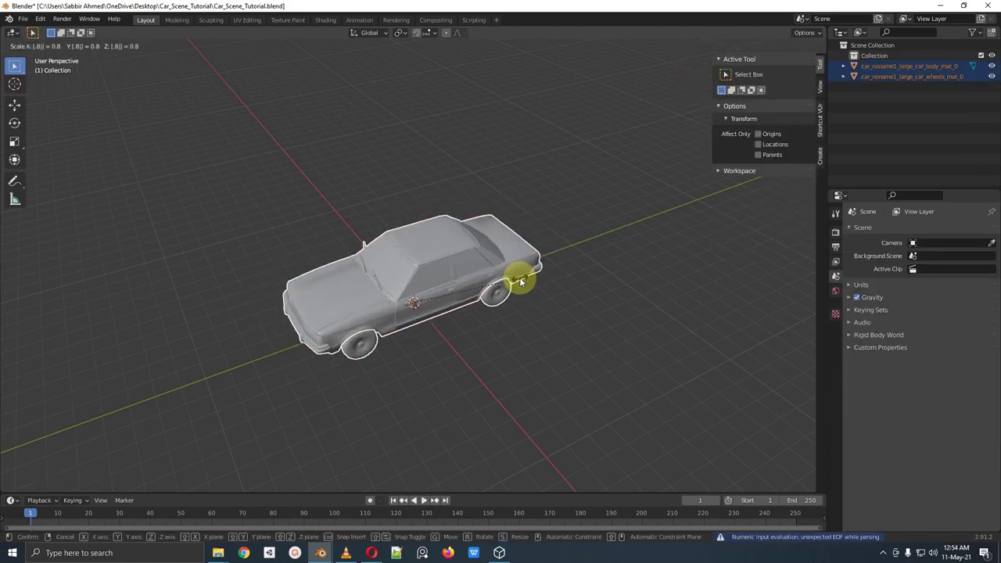
pyautogui.press('Return')
pyautogui.moveTo(519, 277); pyautogui.dragTo(556, 267, button='middle')
pyautogui.click(629, 243)
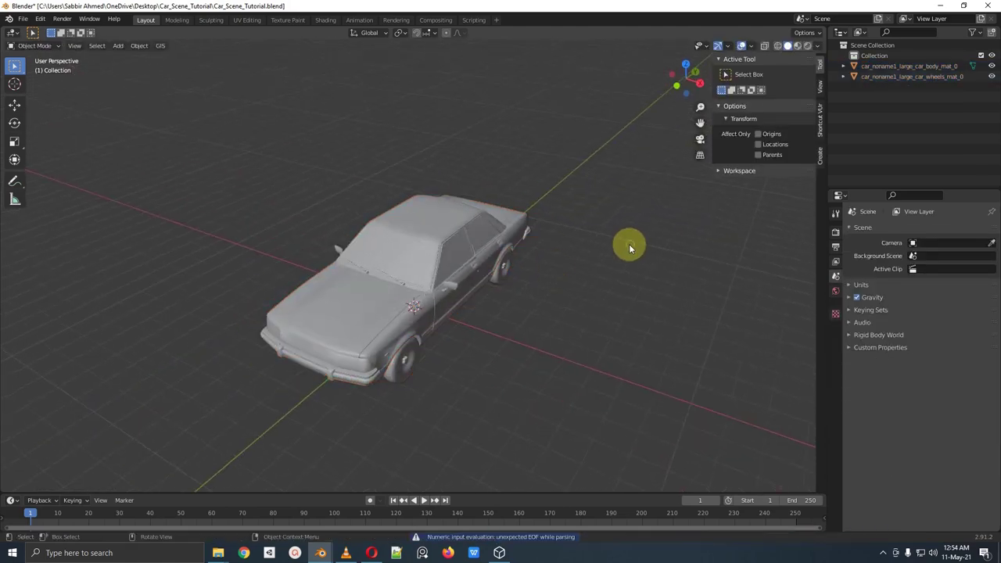
# Step: Apply all transforms to the car body and wheels and deselect everything
pyautogui.moveTo(628, 244); pyautogui.dragTo(593, 252, button='middle')
pyautogui.press('a')
pyautogui.hotkey('ctrl', 'a')
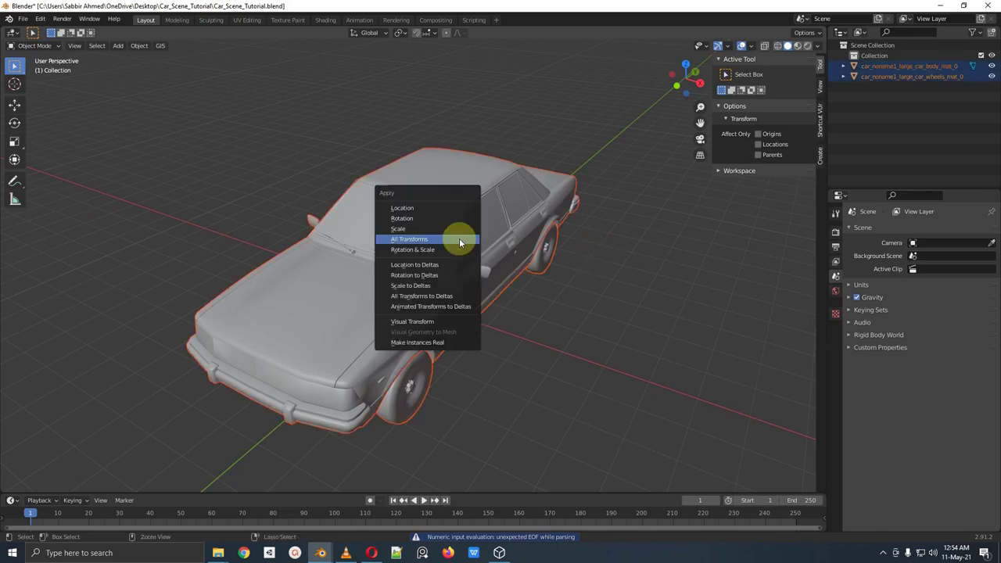
pyautogui.click(459, 239)
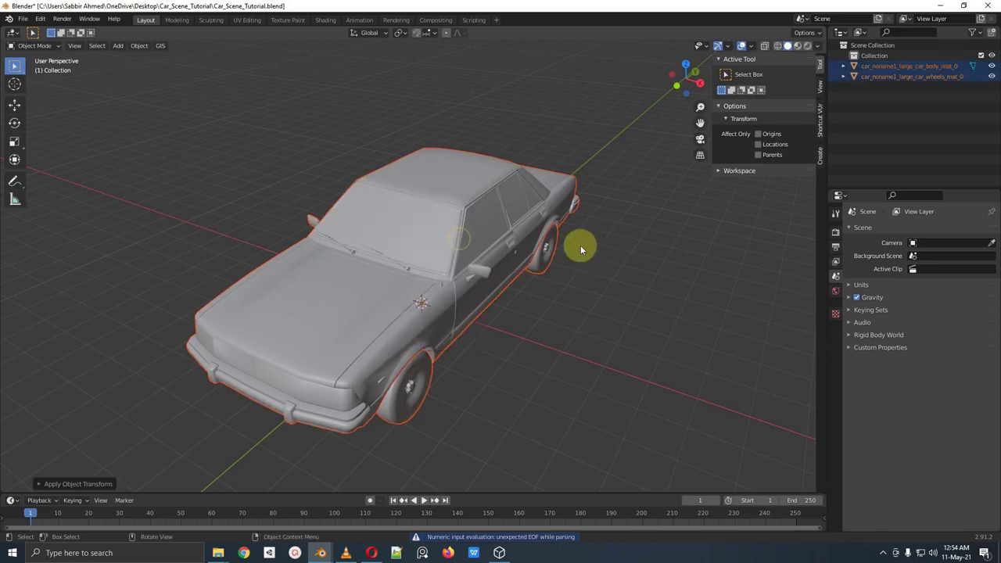
pyautogui.moveTo(577, 246)
pyautogui.mouseDown(button='middle')
pyautogui.moveTo(398, 213)
pyautogui.moveTo(336, 180)
pyautogui.moveTo(414, 163)
pyautogui.moveTo(566, 255)
pyautogui.moveTo(577, 284)
pyautogui.moveTo(585, 249)
pyautogui.mouseUp(button='middle')
pyautogui.hotkey('alt', 'a')
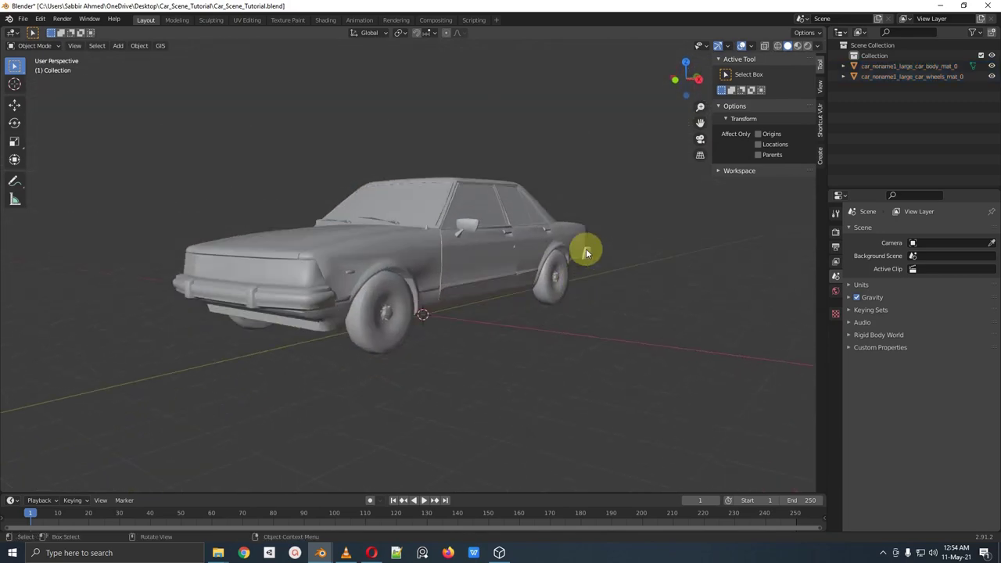
# Step: Test-move the car body and the wheels in turn to check which parts move together, cancelling each move
pyautogui.click(474, 220)
pyautogui.press('g')
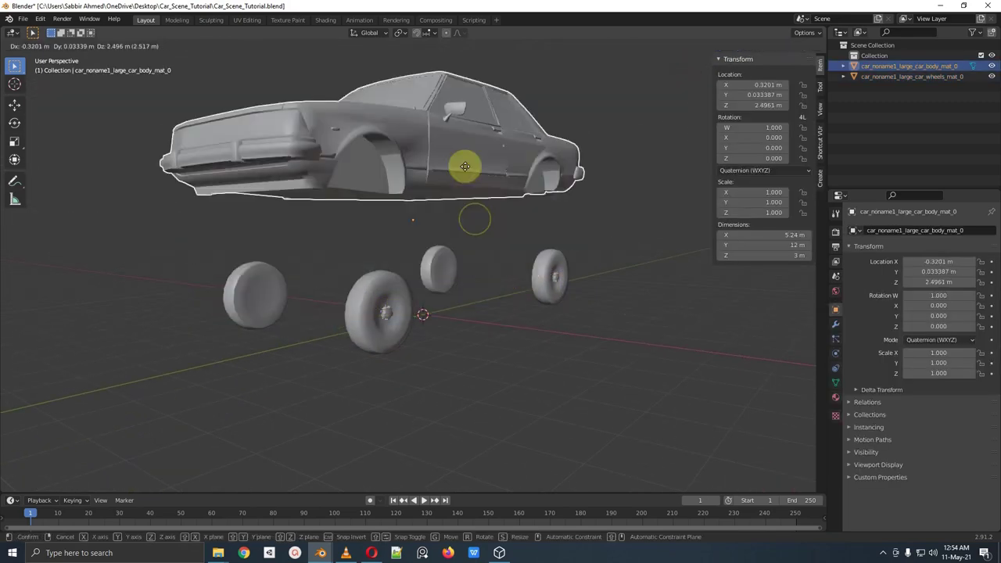
pyautogui.rightClick(429, 212)
pyautogui.click(402, 313)
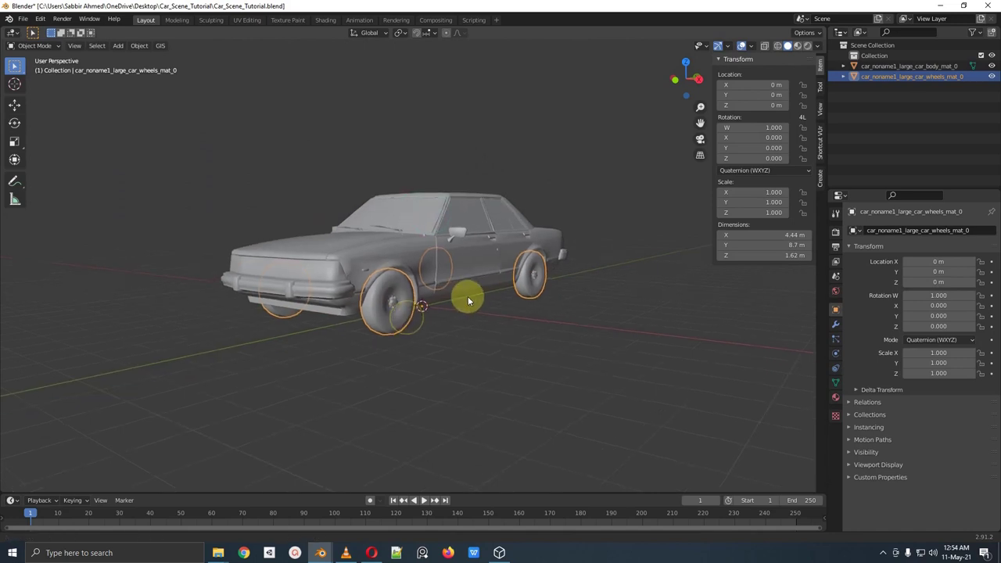
pyautogui.press('g')
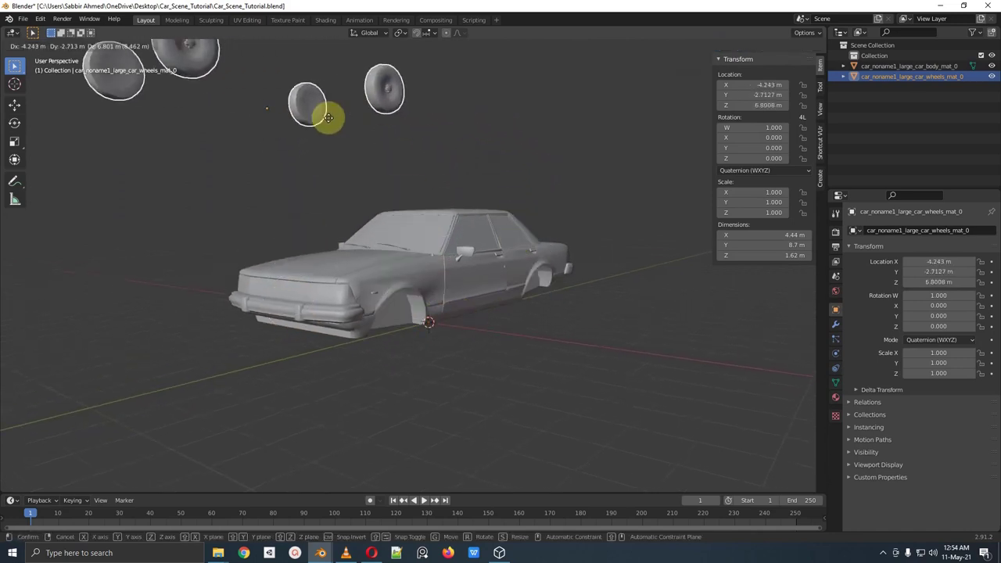
pyautogui.rightClick(544, 296)
pyautogui.moveTo(523, 270); pyautogui.dragTo(434, 303, button='middle')
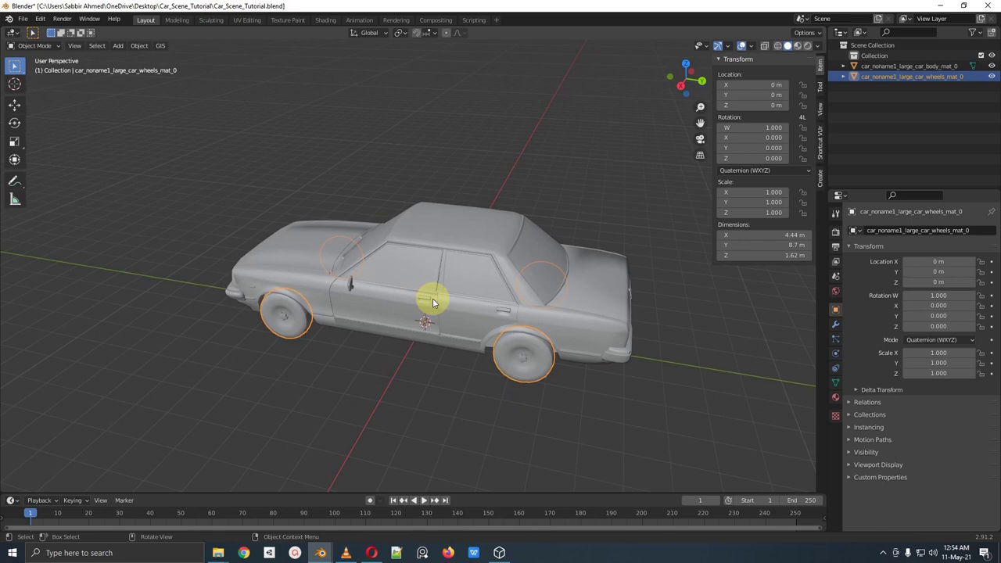
pyautogui.moveTo(433, 302); pyautogui.dragTo(502, 300, button='middle')
pyautogui.press('g')
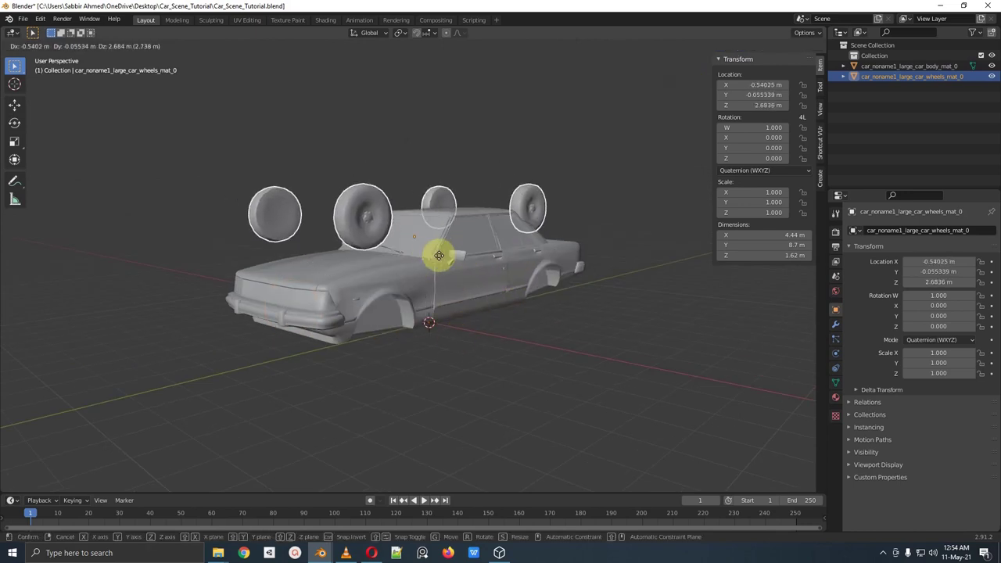
pyautogui.rightClick(439, 255)
# Step: Merge all vertices of the wheels mesh by distance
pyautogui.press('Tab')
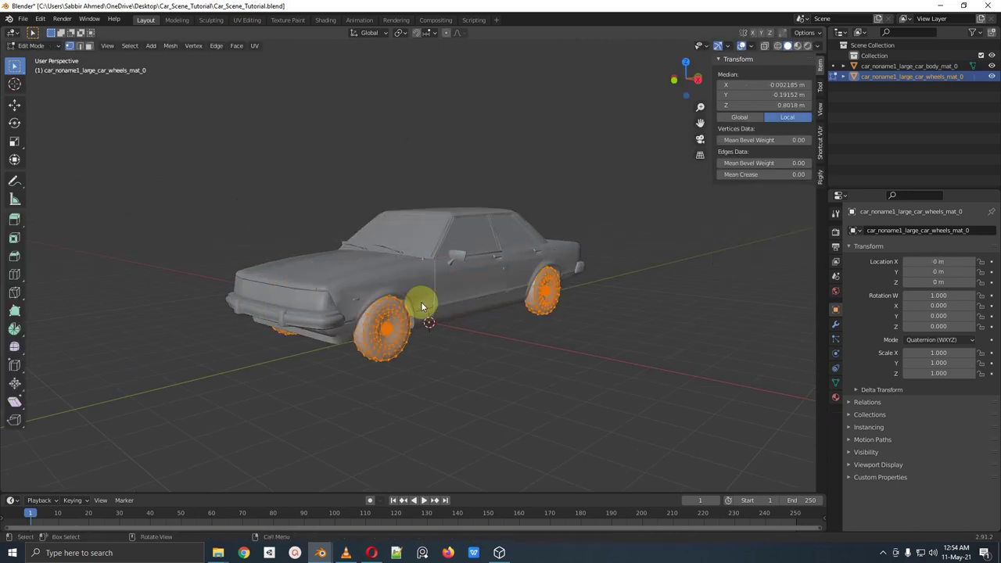
pyautogui.scroll(3, 420, 302)
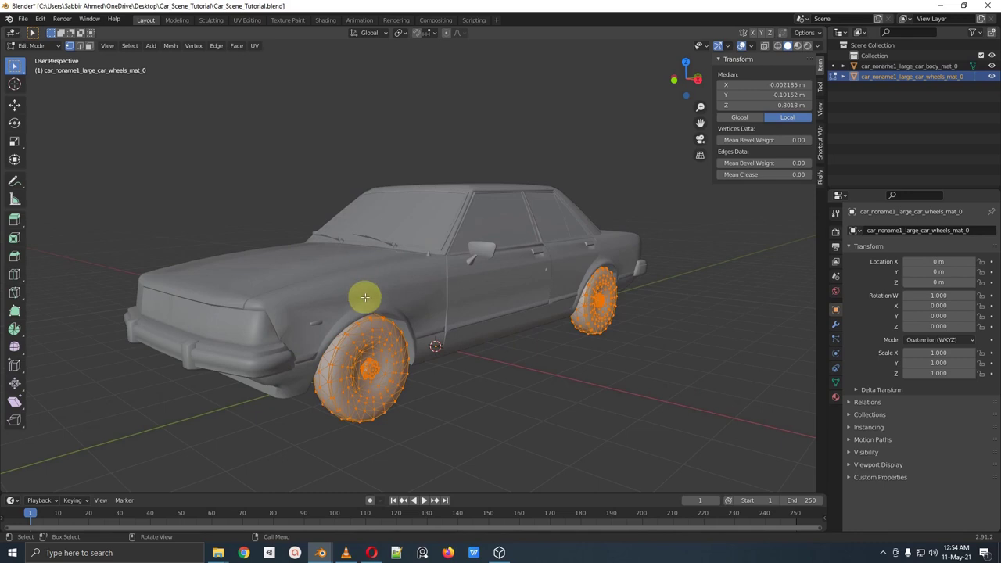
pyautogui.press('m')
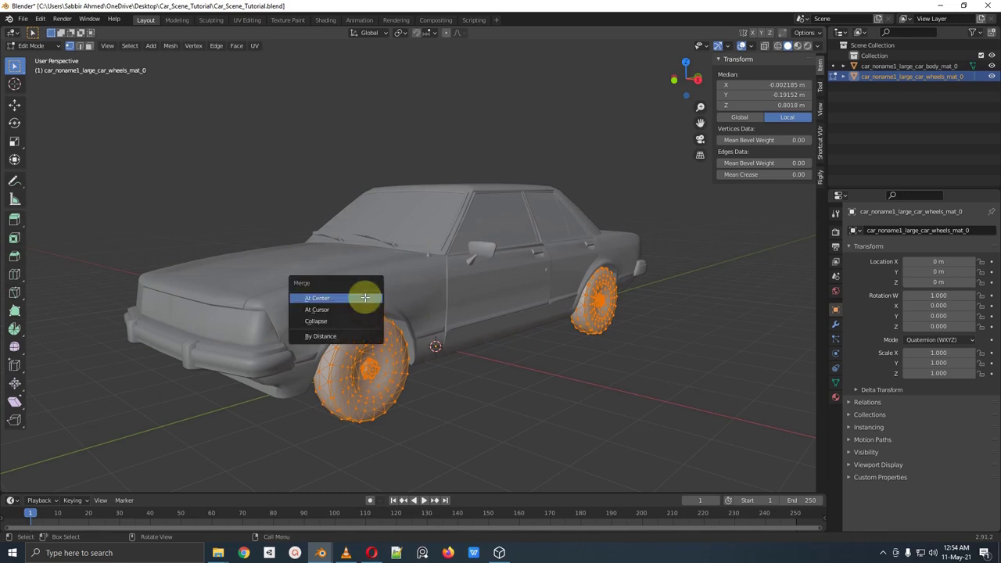
pyautogui.click(353, 336)
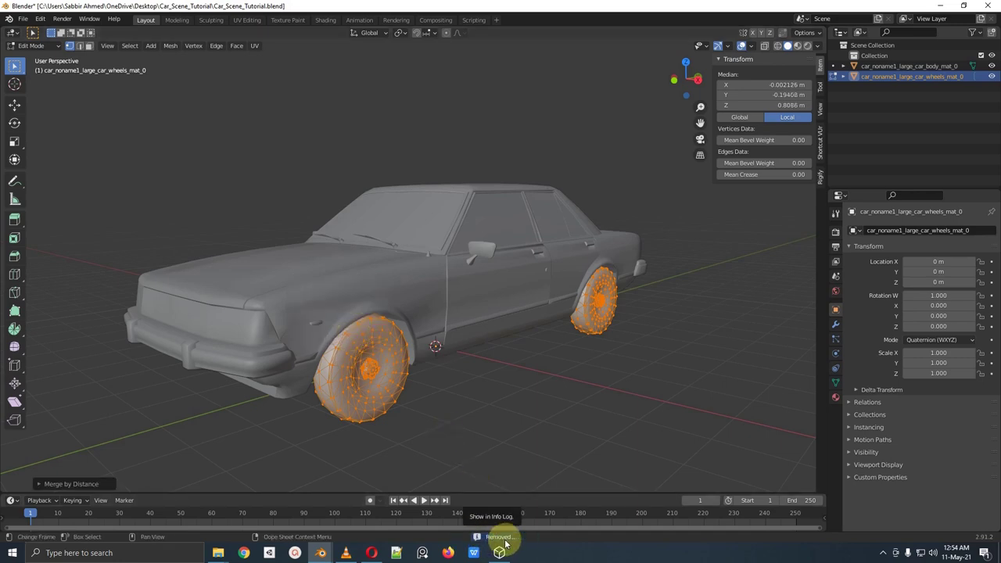
# Step: In see-through top view, separate the front wheel on the positive X side into its own object and return to Object Mode
pyautogui.press('KP_7')
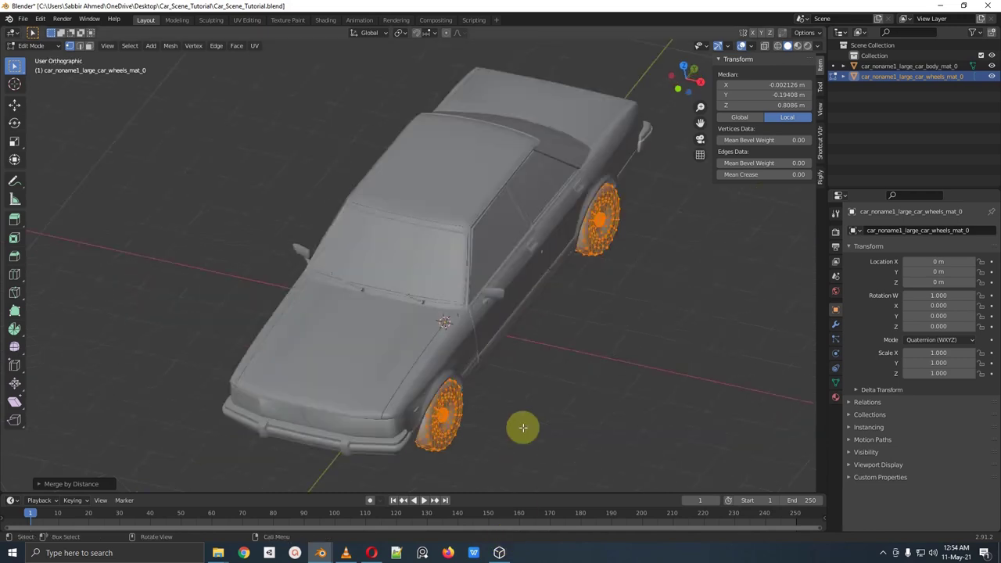
pyautogui.hotkey('alt', 'z')
pyautogui.scroll(-1, 537, 409)
pyautogui.keyDown('shift'); pyautogui.moveTo(540, 405); pyautogui.dragTo(465, 347, button='middle'); pyautogui.keyUp('shift')
pyautogui.hotkey('alt', 'a')
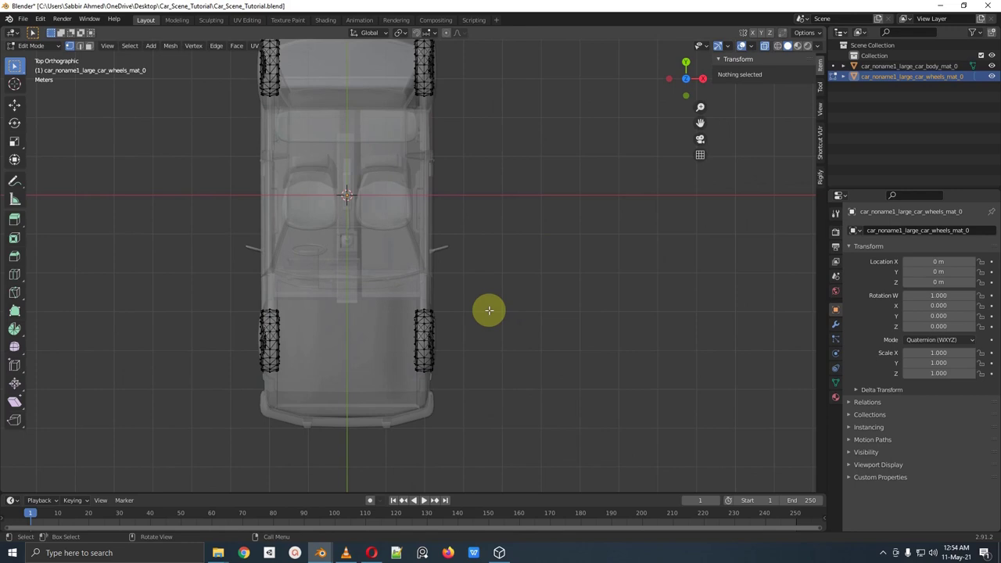
pyautogui.keyDown('shift'); pyautogui.moveTo(469, 230); pyautogui.dragTo(484, 262, button='middle'); pyautogui.keyUp('shift')
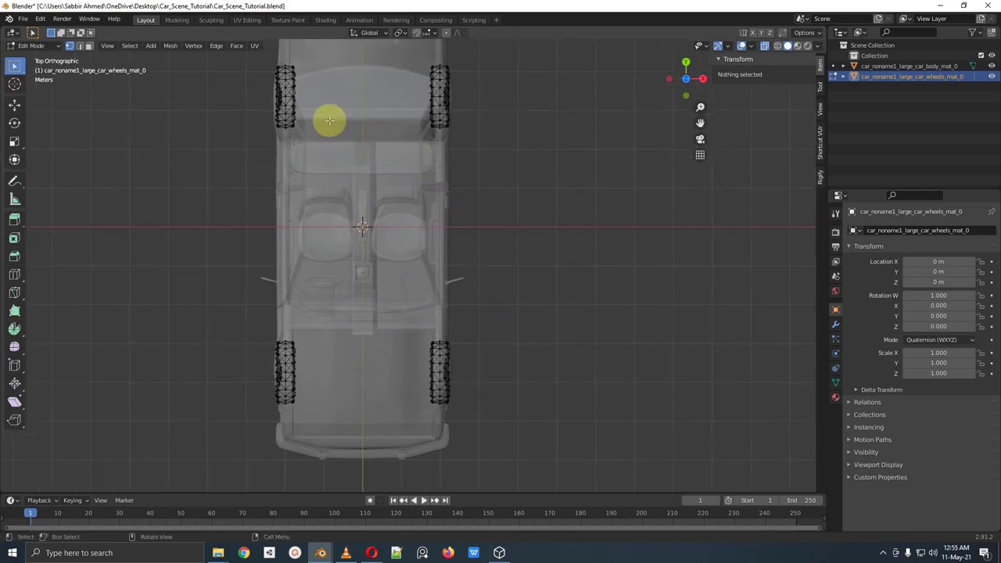
pyautogui.press('b')
pyautogui.moveTo(396, 302); pyautogui.dragTo(474, 431)
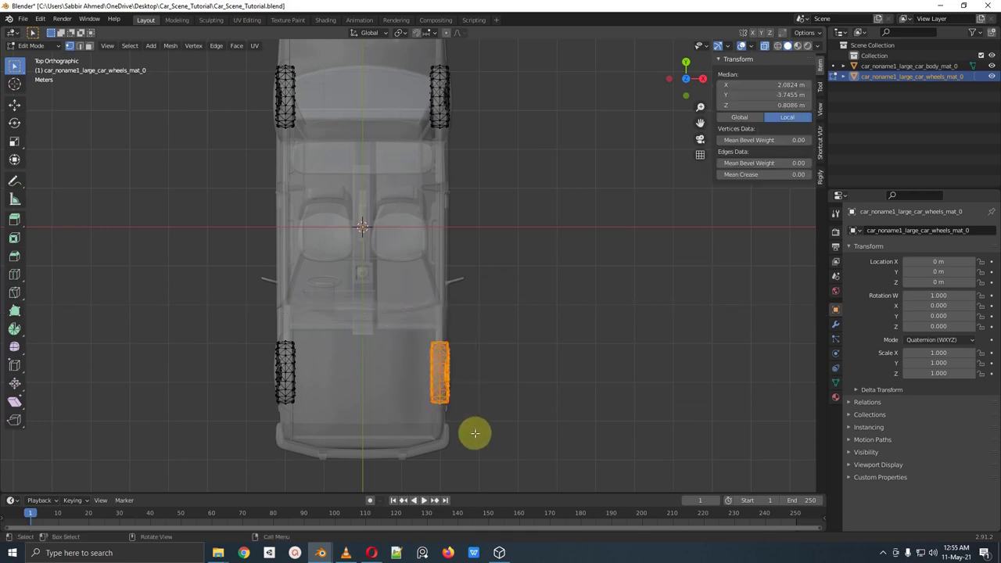
pyautogui.press('p')
pyautogui.click(445, 369)
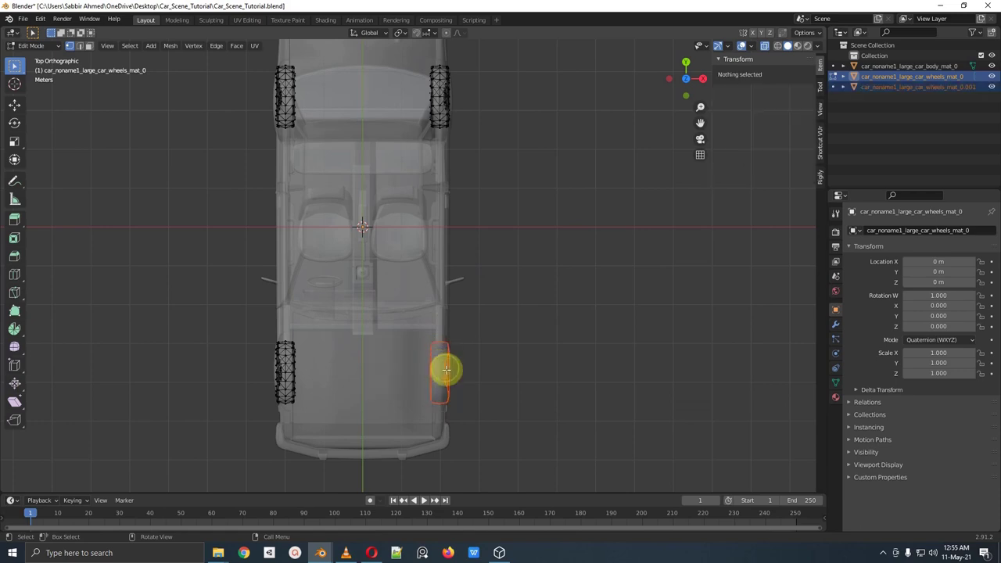
pyautogui.moveTo(443, 368); pyautogui.dragTo(409, 347, button='middle')
pyautogui.press('Tab')
# Step: Test-move the separated front wheel and the remaining wheels mesh to check that they are independent, cancelling each move
pyautogui.click(383, 379)
pyautogui.moveTo(383, 380); pyautogui.dragTo(409, 336, button='middle')
pyautogui.press('g')
pyautogui.rightClick(478, 245)
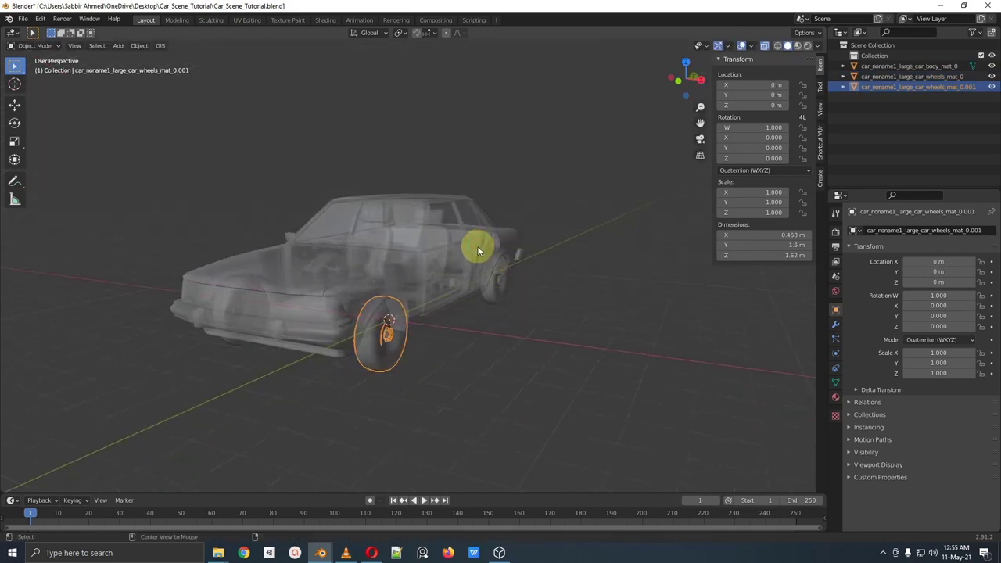
pyautogui.hotkey('alt', 'z')
pyautogui.click(509, 271)
pyautogui.press('g')
pyautogui.rightClick(367, 137)
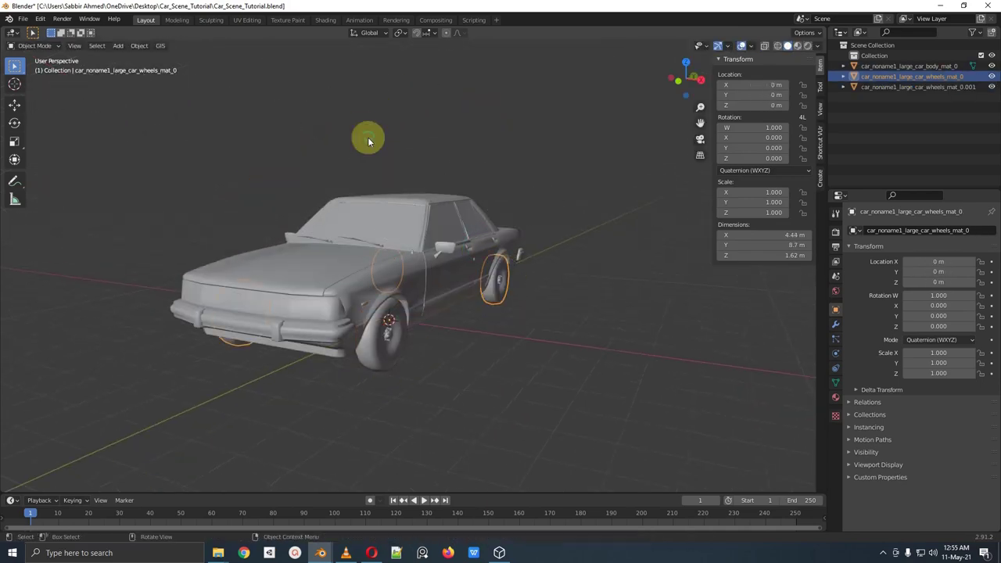
# Step: Separate the front wheel on the negative X side from the wheels mesh into its own object
pyautogui.press('KP_7')
pyautogui.keyDown('shift'); pyautogui.moveTo(402, 156); pyautogui.dragTo(461, 168, button='middle'); pyautogui.keyUp('shift')
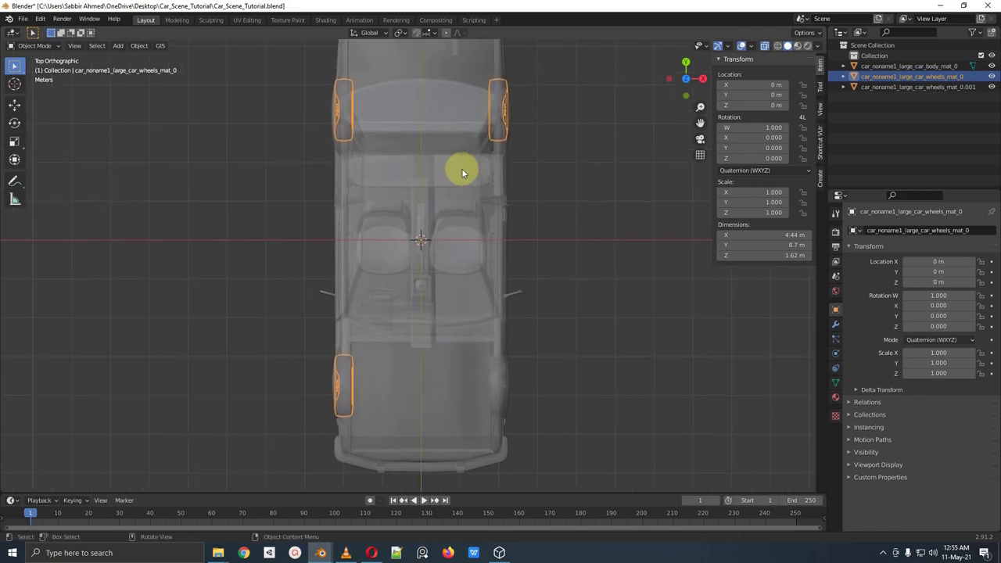
pyautogui.press('Tab')
pyautogui.press('b')
pyautogui.moveTo(286, 311); pyautogui.dragTo(403, 461)
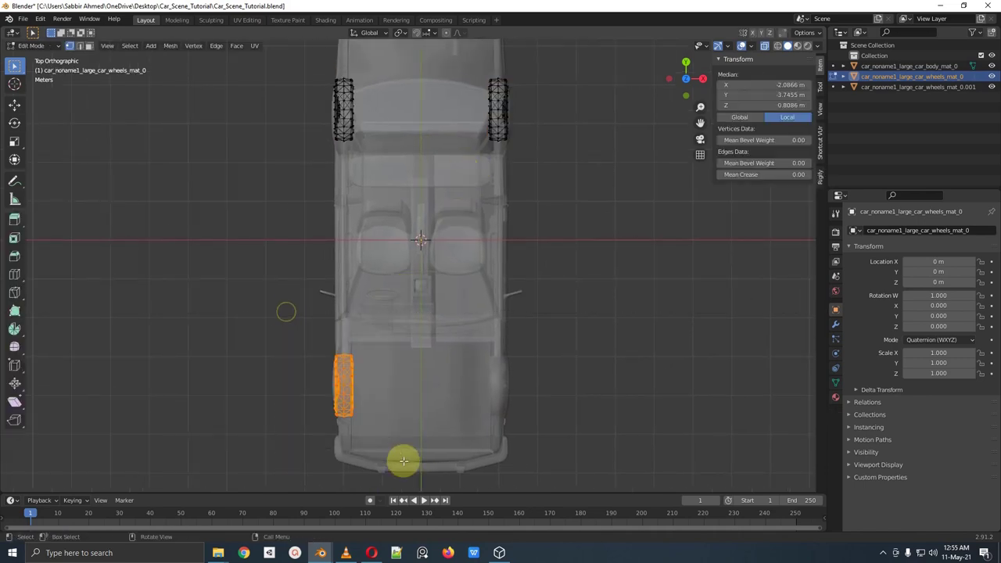
pyautogui.press('p')
pyautogui.click(404, 461)
# Step: Separate the rear wheel on the positive X side into its own object and leave Edit Mode
pyautogui.keyDown('shift'); pyautogui.moveTo(399, 214); pyautogui.dragTo(382, 321, button='middle'); pyautogui.keyUp('shift')
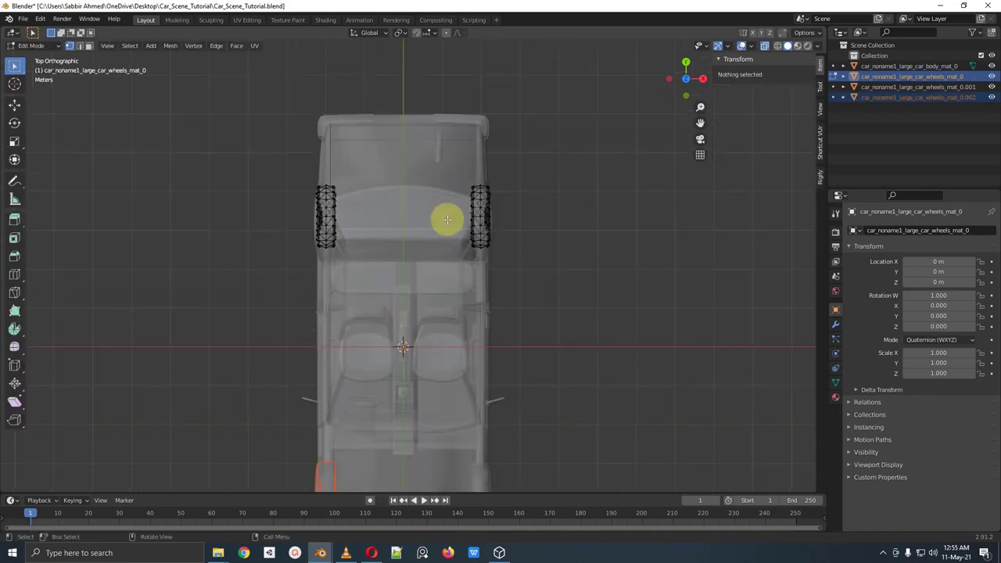
pyautogui.moveTo(453, 128); pyautogui.dragTo(528, 296)
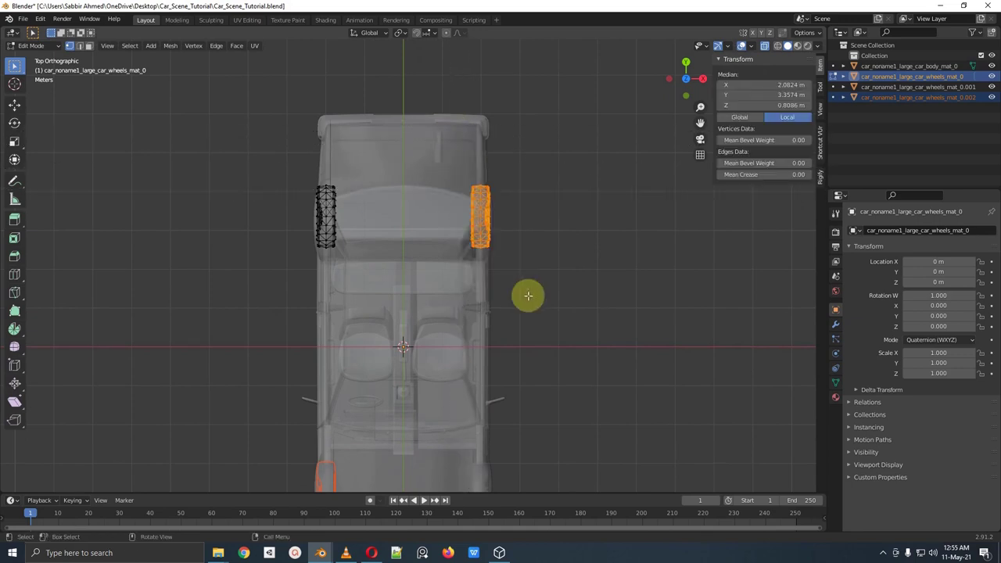
pyautogui.press('p')
pyautogui.click(528, 294)
pyautogui.press('Tab')
# Step: Test-move the separated positive X rear wheel, cancelling the move, and turn off the see-through display
pyautogui.moveTo(550, 305); pyautogui.dragTo(493, 317, button='middle')
pyautogui.click(495, 321)
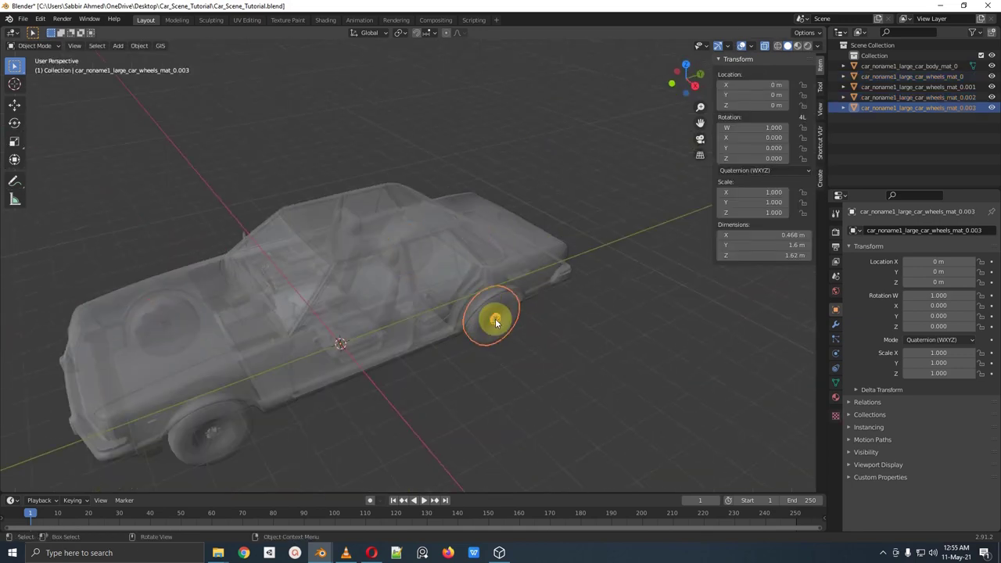
pyautogui.press('g')
pyautogui.rightClick(529, 238)
pyautogui.hotkey('alt', 'z')
pyautogui.keyDown('shift'); pyautogui.moveTo(519, 278); pyautogui.dragTo(529, 205, button='middle'); pyautogui.keyUp('shift')
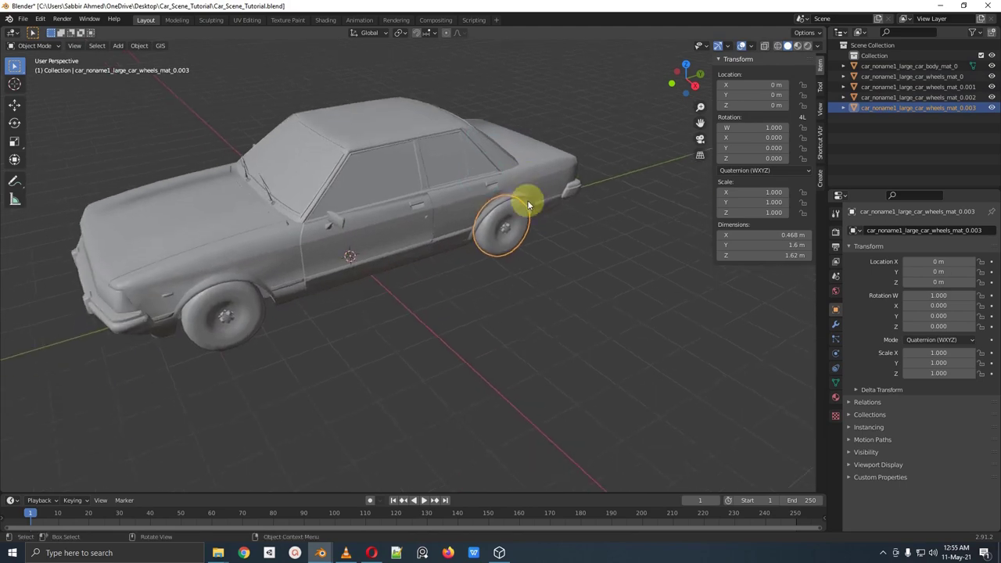
# Step: Test-rotate the positive X rear wheel to examine its pivot point relative to the wheel's centre, cancelling the rotation
pyautogui.scroll(2, 527, 205)
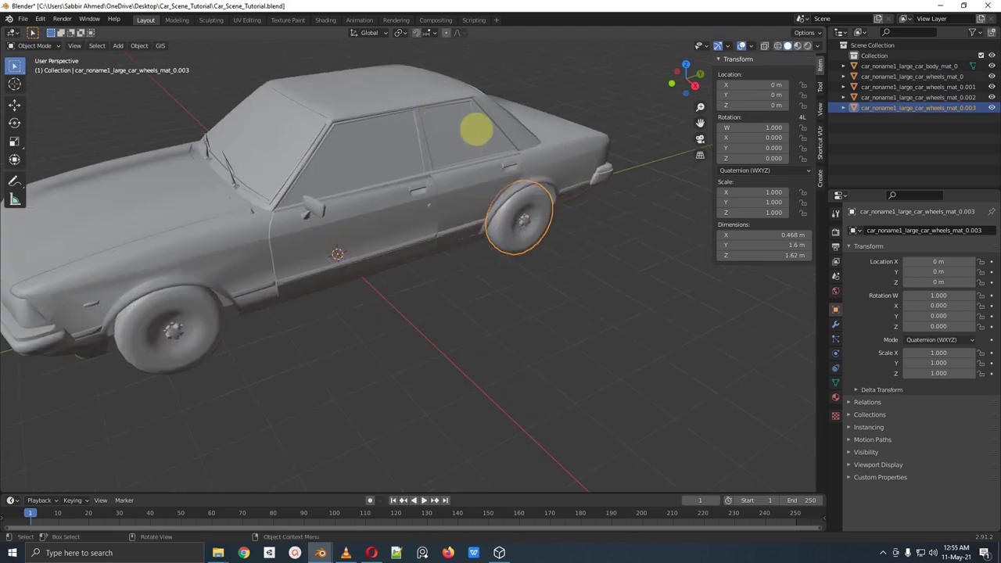
pyautogui.press('r')
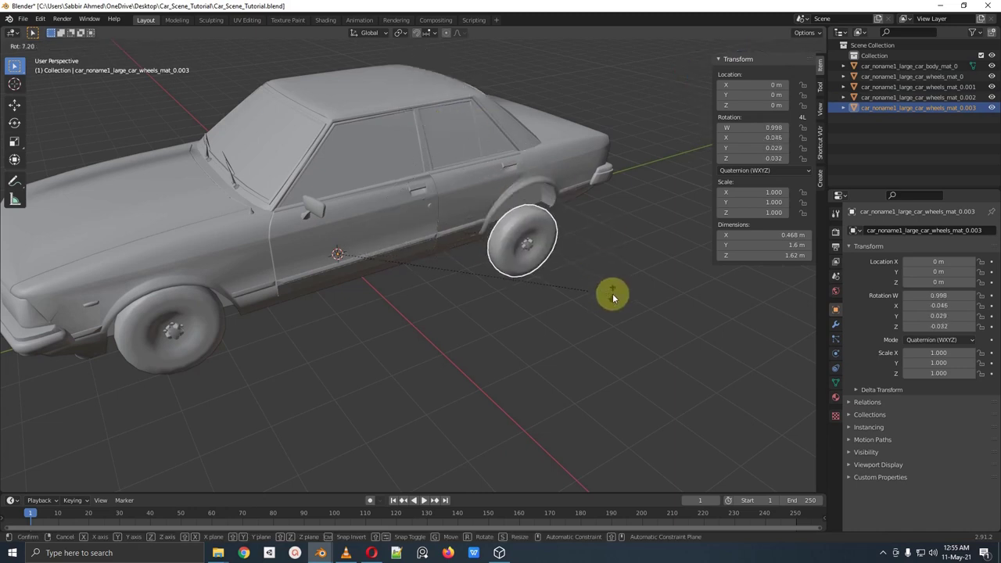
pyautogui.press('Escape')
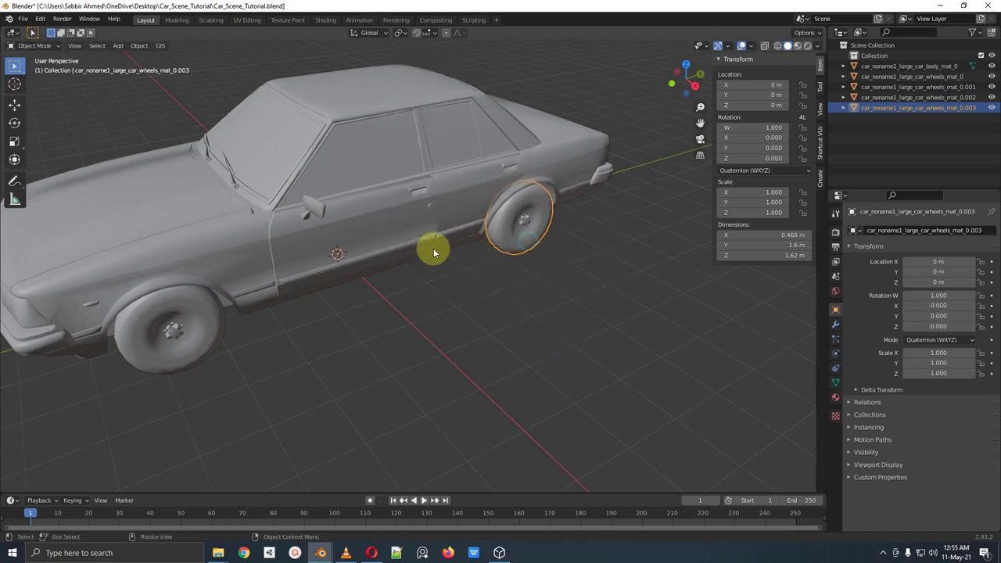
pyautogui.moveTo(352, 238)
pyautogui.mouseDown()
pyautogui.moveTo(331, 242)
pyautogui.moveTo(341, 263)
pyautogui.moveTo(349, 234)
pyautogui.mouseUp()
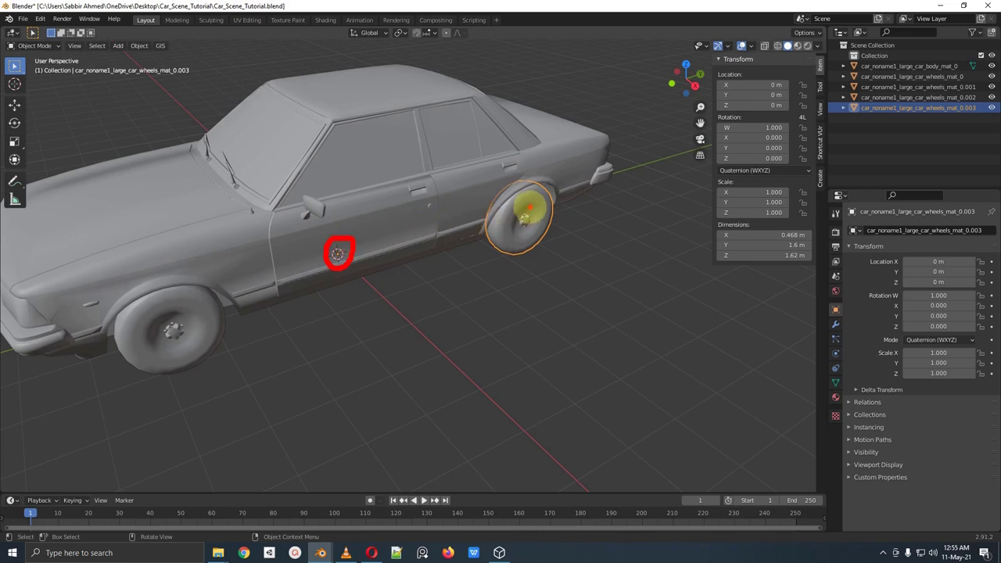
pyautogui.moveTo(529, 208); pyautogui.dragTo(516, 222)
pyautogui.moveTo(487, 290)
pyautogui.mouseDown()
pyautogui.moveTo(519, 235)
pyautogui.moveTo(530, 261)
pyautogui.mouseUp()
# Step: Select all four wheel objects and set their origins to Center of Mass (Surface)
pyautogui.click(199, 348)
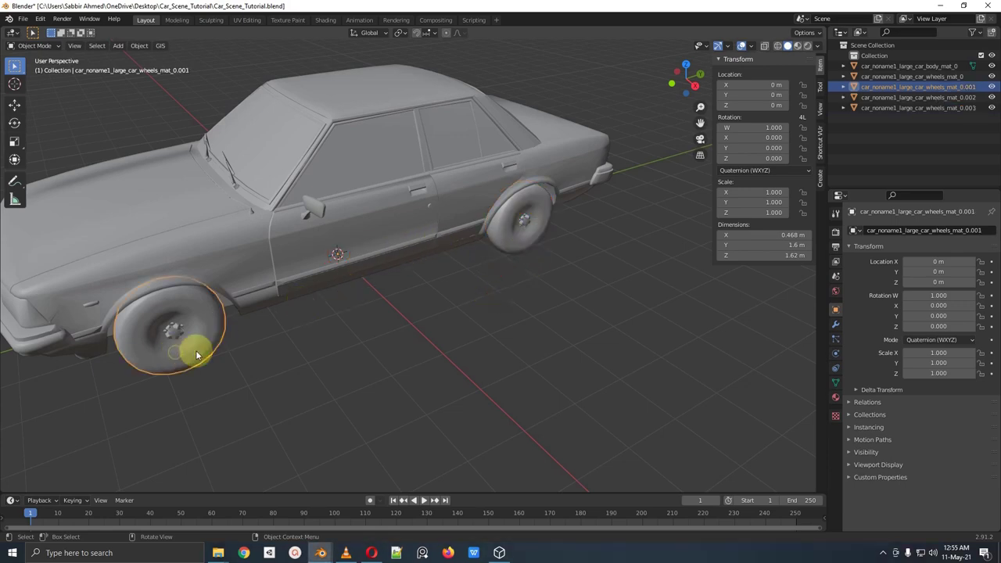
pyautogui.keyDown('shift'); pyautogui.click(513, 243); pyautogui.keyUp('shift')
pyautogui.moveTo(513, 243); pyautogui.dragTo(315, 323, button='middle')
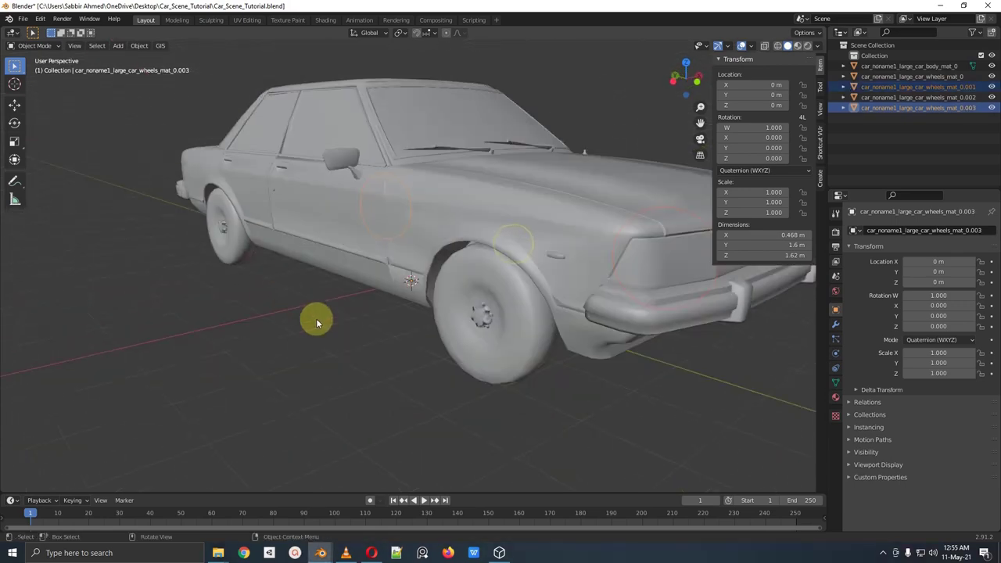
pyautogui.keyDown('shift'); pyautogui.click(494, 369); pyautogui.keyUp('shift')
pyautogui.keyDown('shift'); pyautogui.click(235, 242); pyautogui.keyUp('shift')
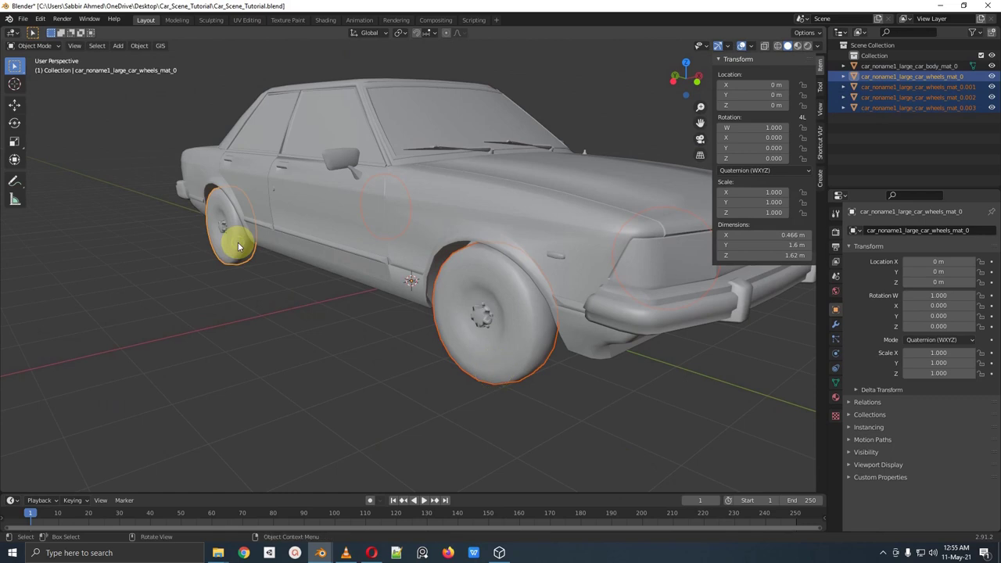
pyautogui.click(140, 46)
pyautogui.moveTo(156, 68)
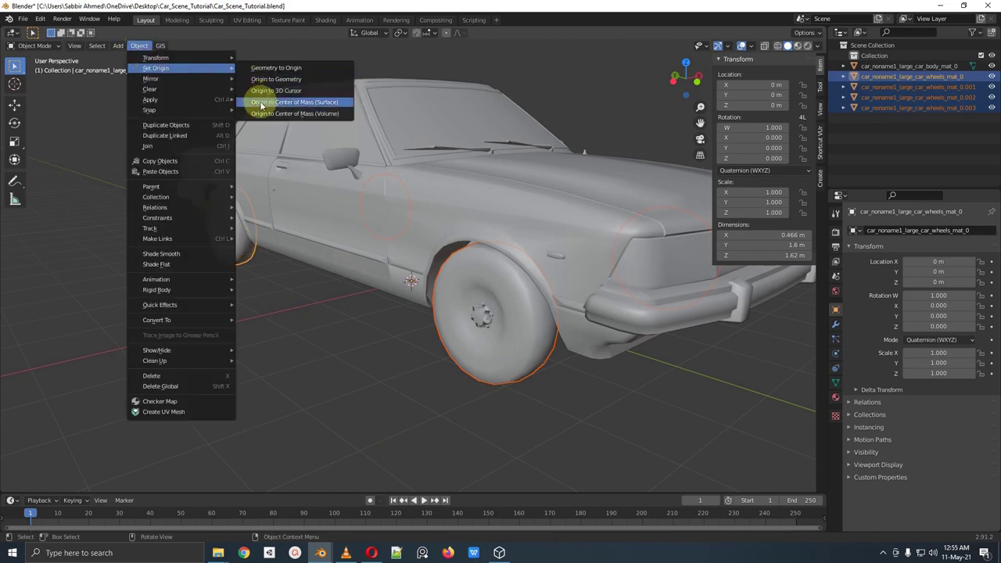
pyautogui.click(325, 107)
pyautogui.moveTo(380, 141); pyautogui.dragTo(447, 234, button='middle')
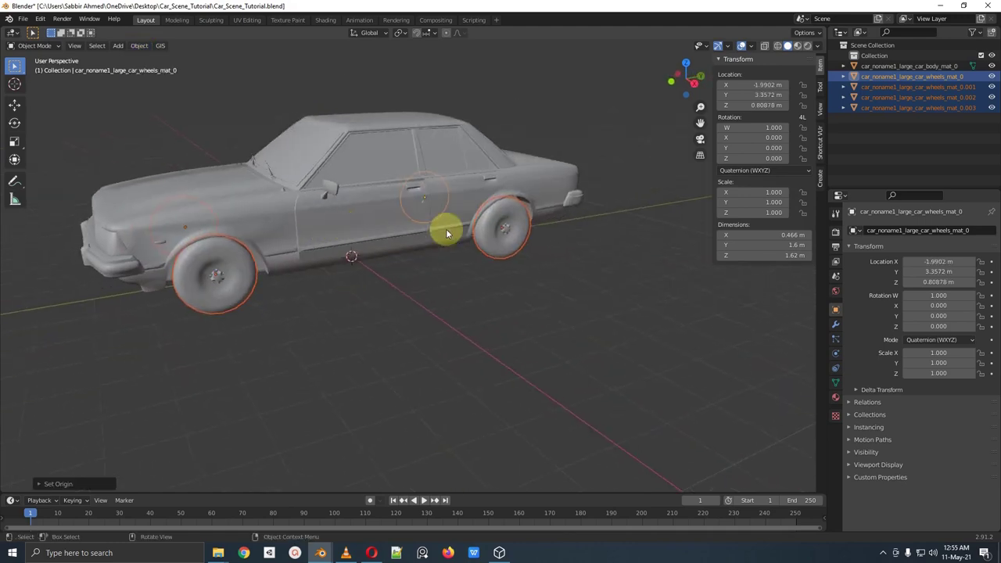
# Step: Test-rotate the positive X rear wheel to examine how it spins about its new origin, cancelling the rotation
pyautogui.click(517, 232)
pyautogui.click(515, 233)
pyautogui.keyDown('shift'); pyautogui.moveTo(513, 237); pyautogui.dragTo(461, 249, button='middle'); pyautogui.keyUp('shift')
pyautogui.scroll(4, 406, 270)
pyautogui.press('r')
pyautogui.rightClick(482, 226)
pyautogui.scroll(-5, 482, 226)
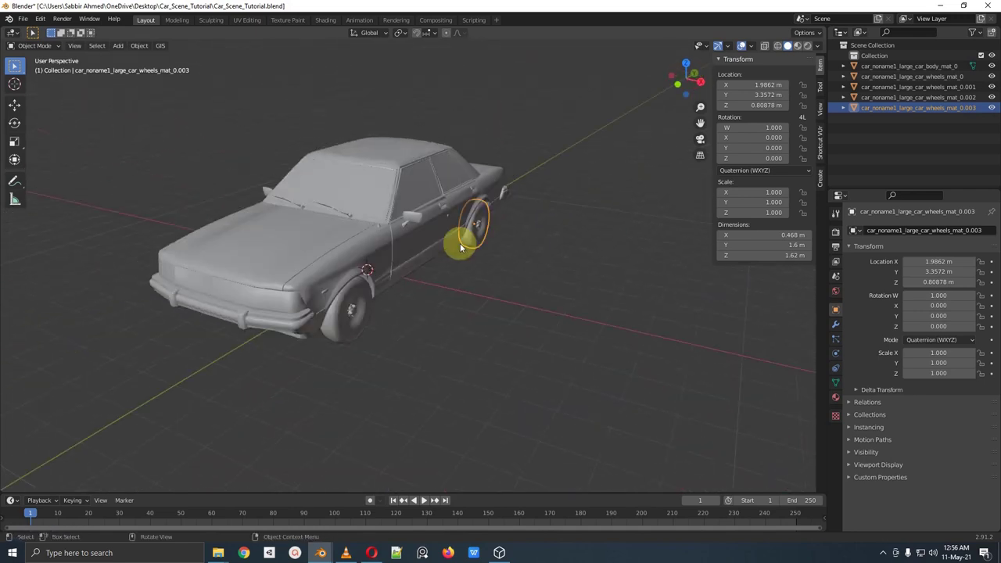
# Step: Rename the scene's existing collection to Car
pyautogui.click(874, 56)
pyautogui.write('Ca')
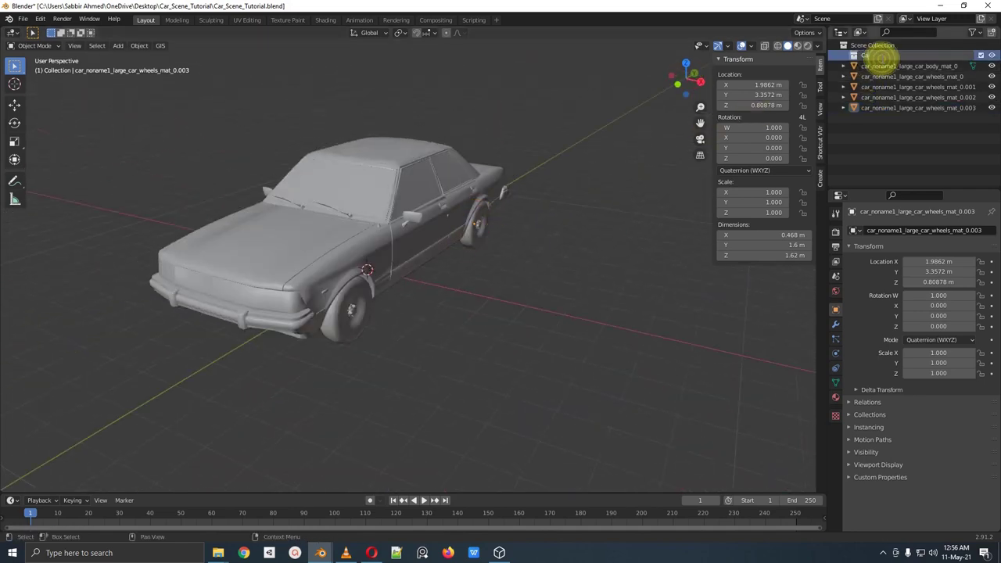
pyautogui.write('r')
pyautogui.press('Return')
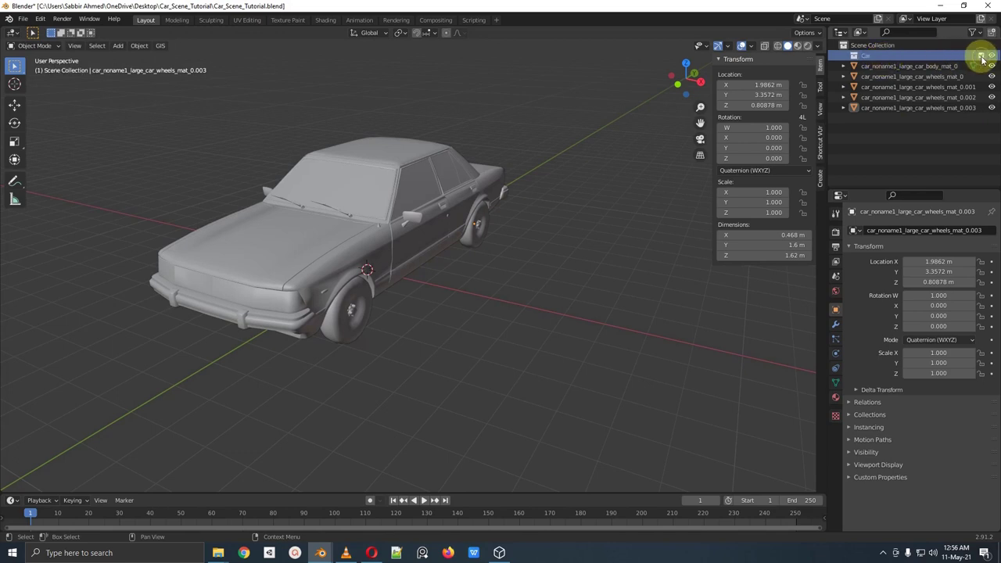
# Step: Move the car body and all four wheel objects into the Car collection, leaving only the car_noname1_large_car_wheels_mat_0 wheel selected
pyautogui.click(874, 68)
pyautogui.keyDown('shift'); pyautogui.click(878, 108); pyautogui.keyUp('shift')
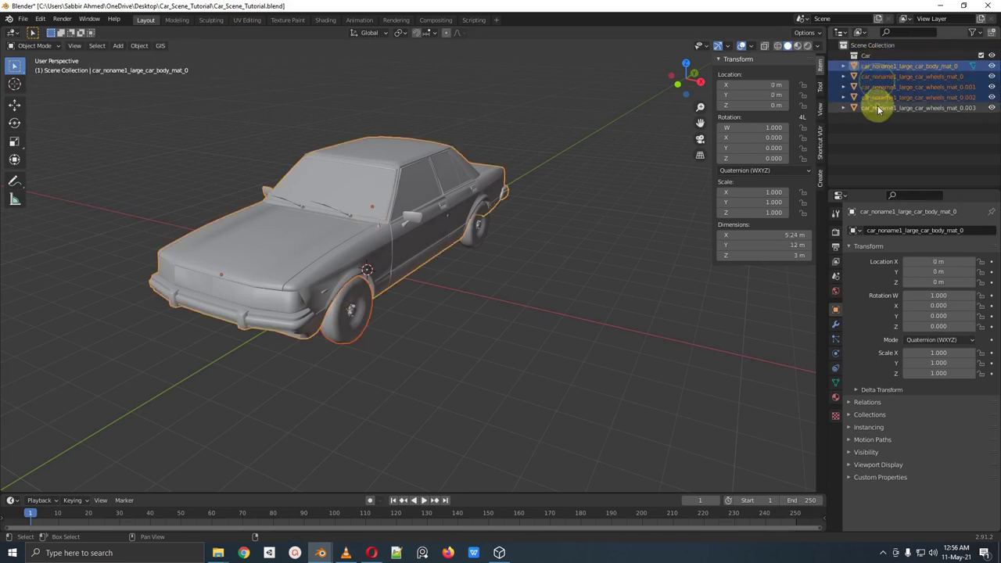
pyautogui.moveTo(878, 108); pyautogui.dragTo(873, 60)
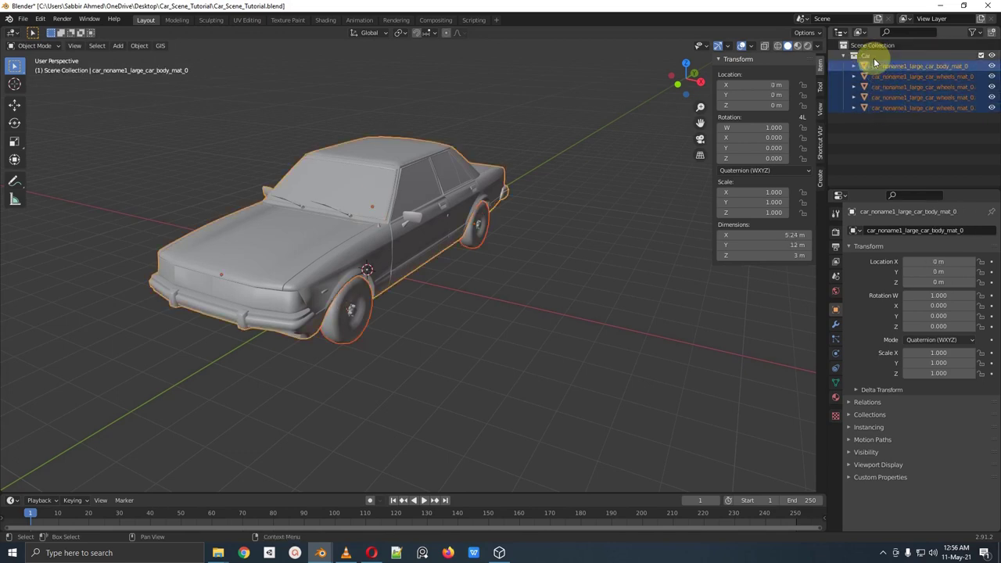
pyautogui.click(852, 56)
pyautogui.click(844, 59)
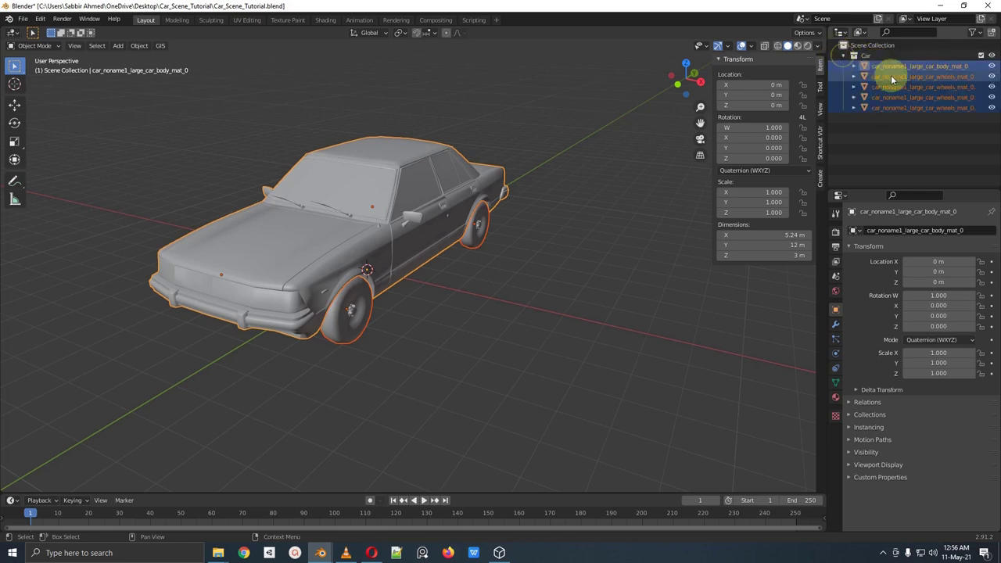
pyautogui.click(891, 77)
pyautogui.moveTo(584, 161); pyautogui.dragTo(498, 243, button='middle')
pyautogui.scroll(1, 500, 219)
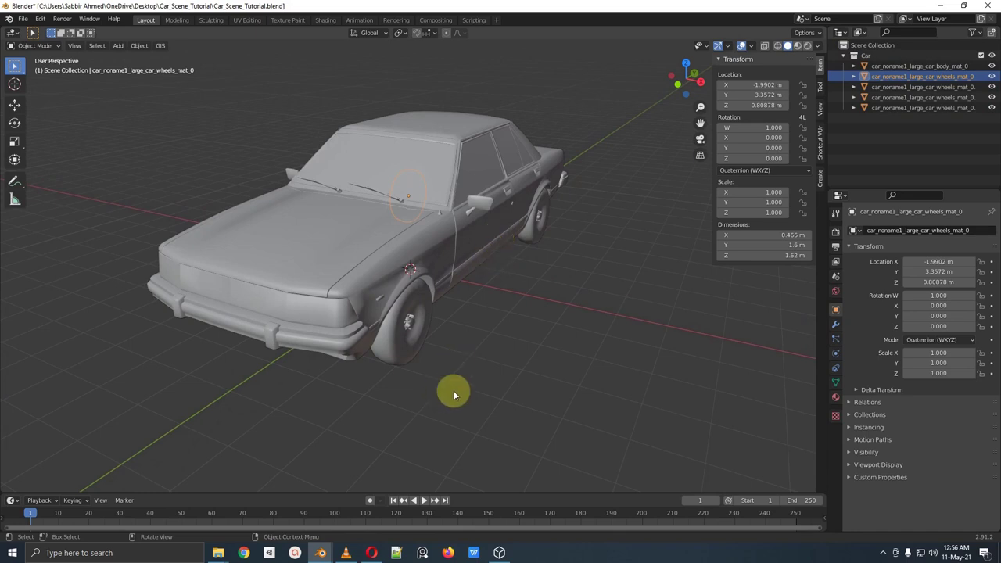
# Step: Switch to the web browser and examine the Rigacar article and its GitHub v6.0 release page for the add-on download
pyautogui.click(371, 553)
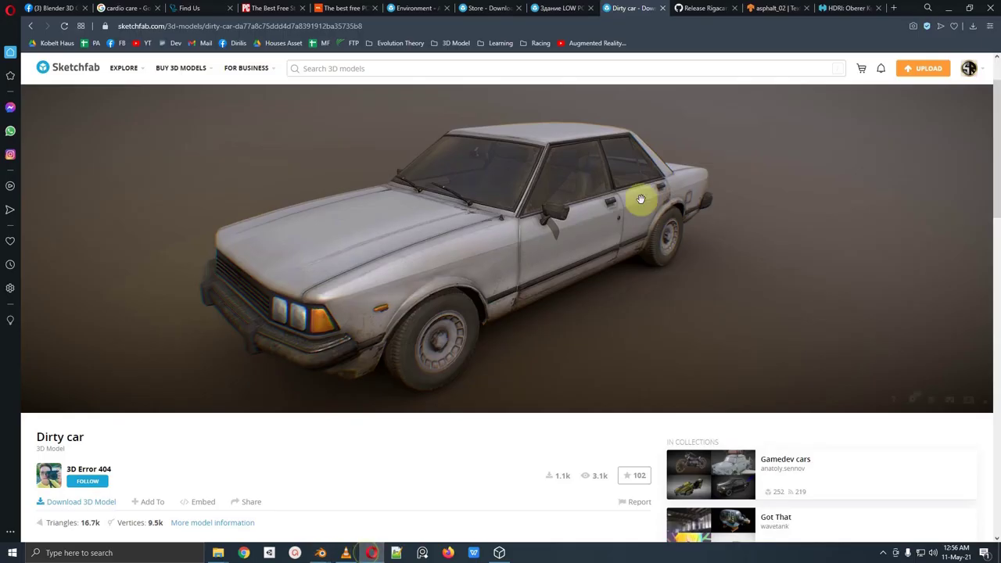
pyautogui.click(701, 7)
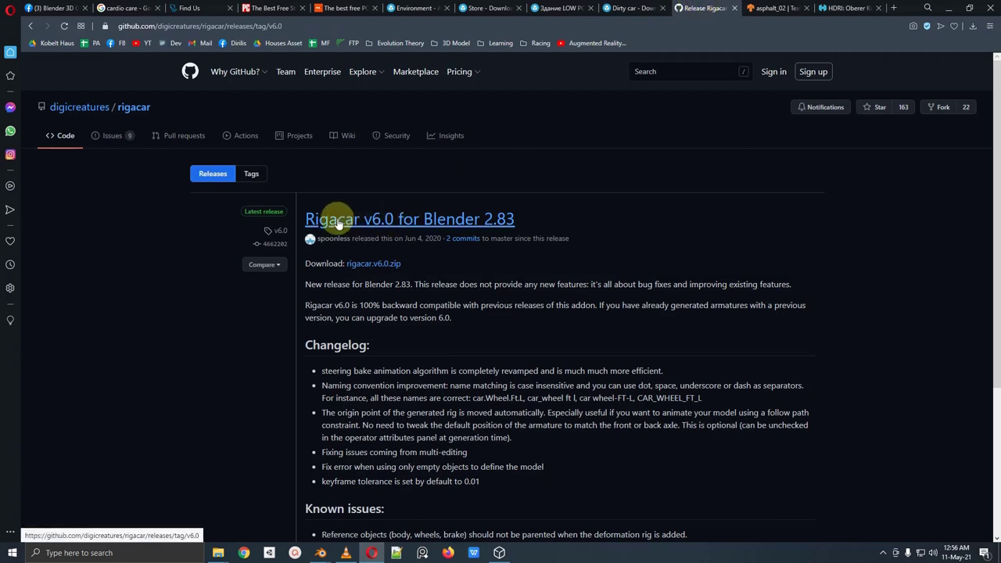
pyautogui.click(31, 25)
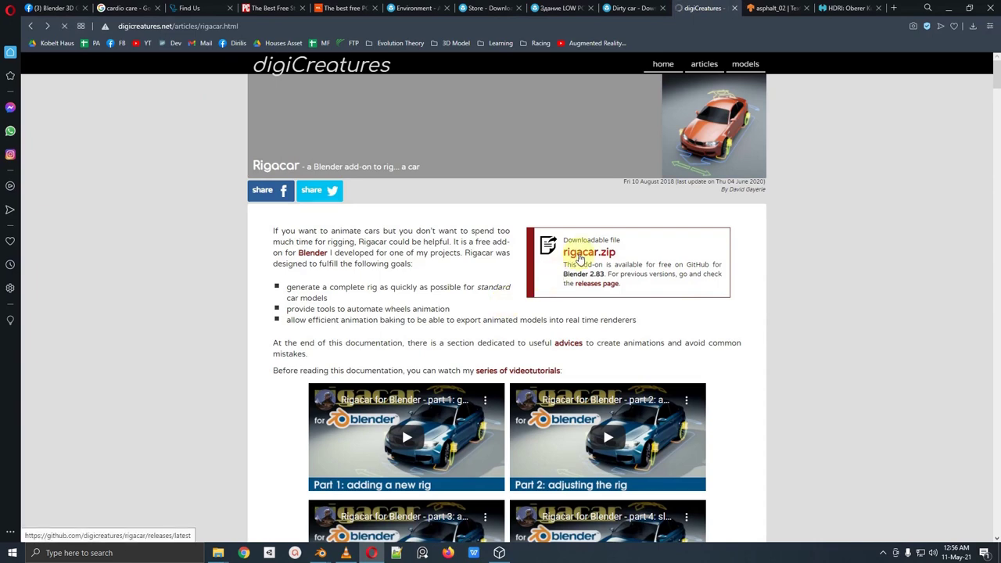
pyautogui.scroll(-3, 563, 266)
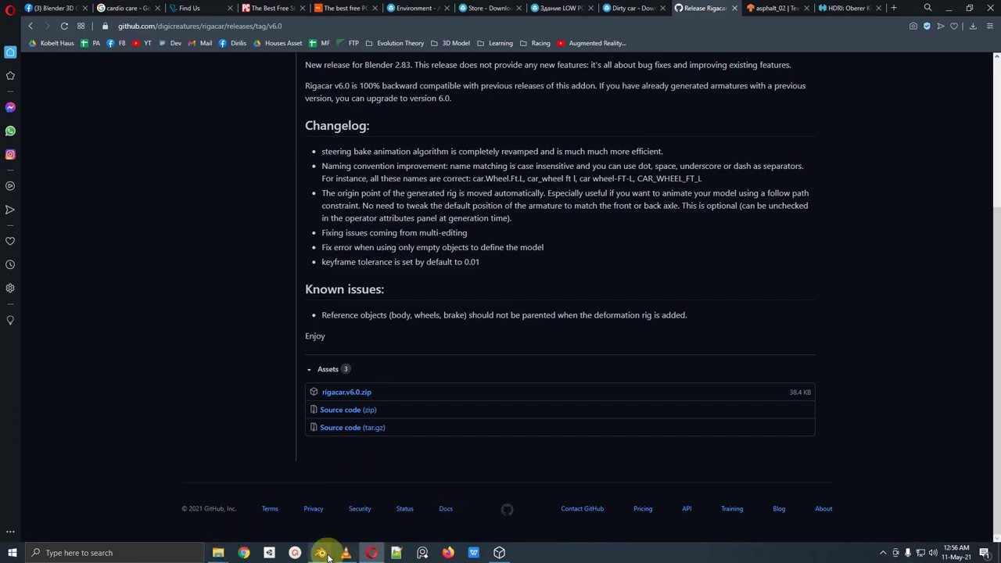
# Step: Switch back to the Car_Scene_Tutorial window in Blender and open the add-on preferences
pyautogui.moveTo(322, 549)
pyautogui.click(364, 510)
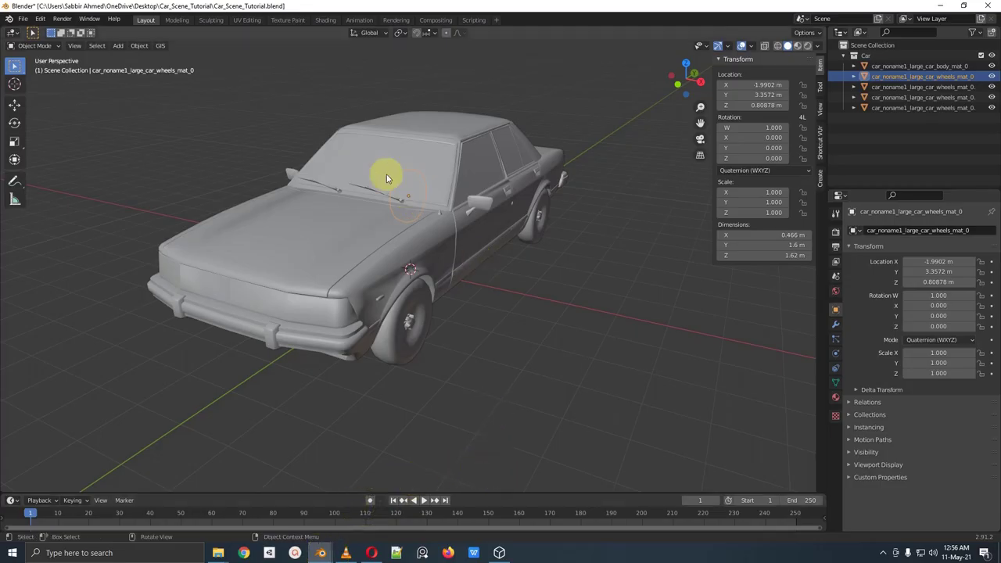
pyautogui.click(38, 20)
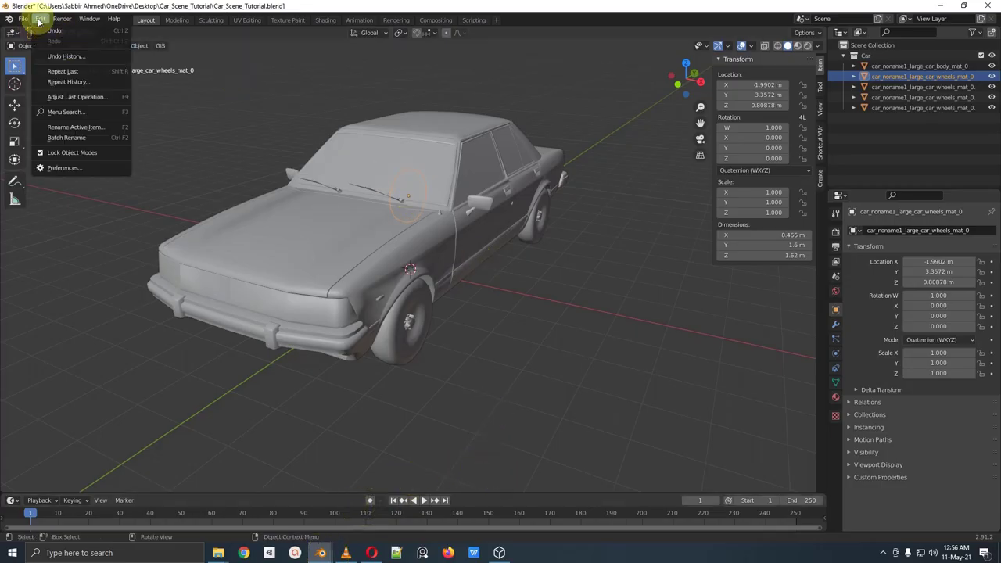
pyautogui.click(61, 167)
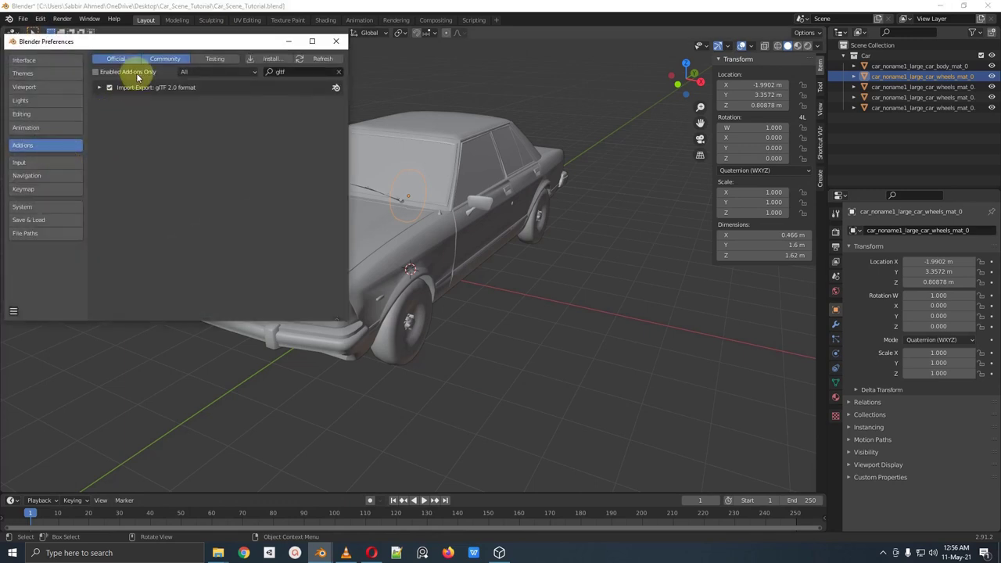
pyautogui.click(272, 59)
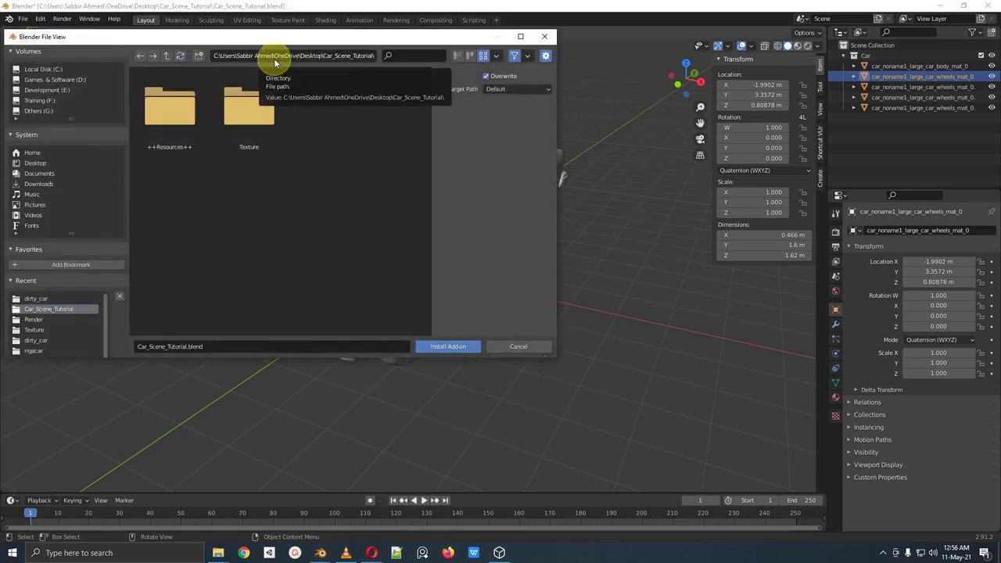
pyautogui.click(186, 115)
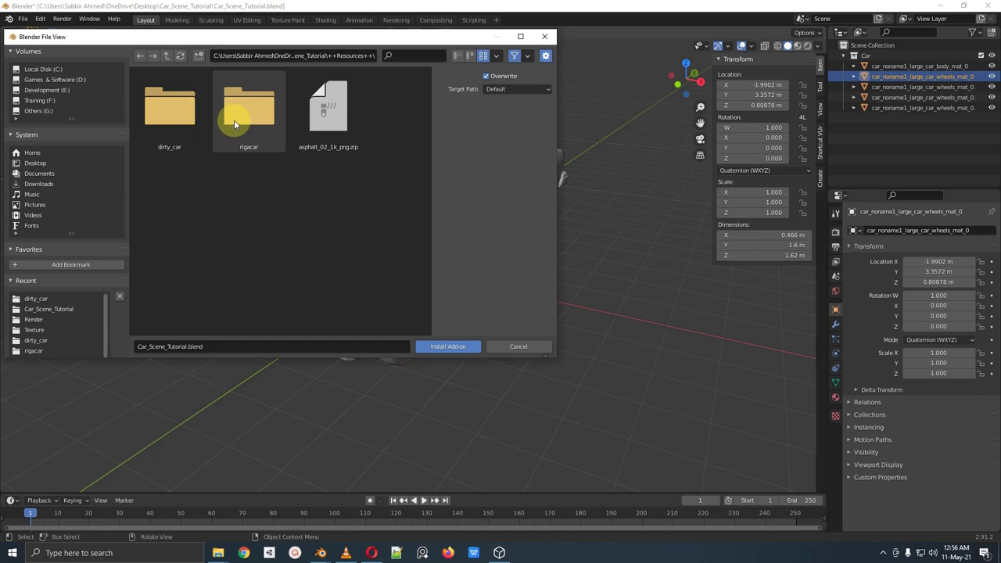
pyautogui.click(235, 122)
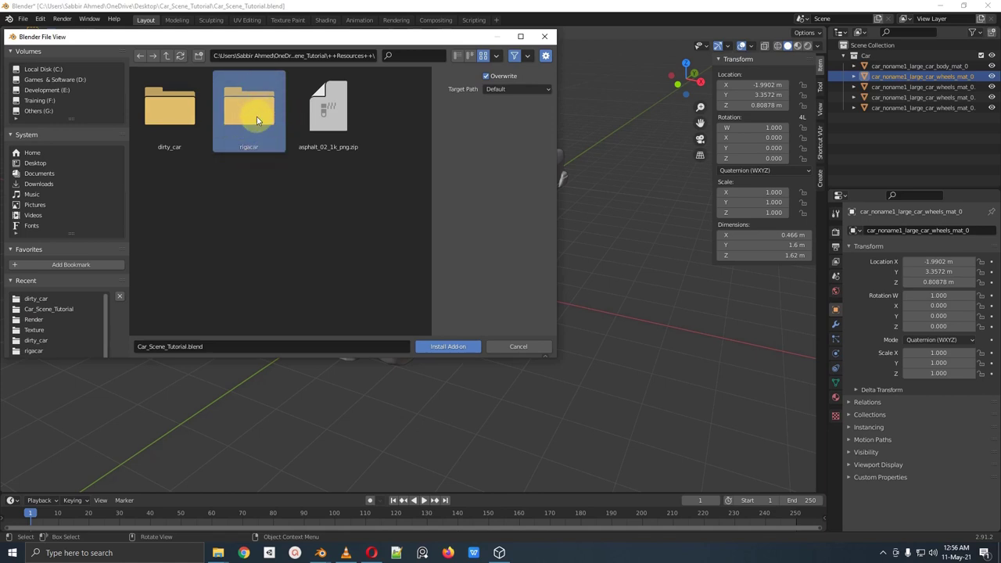
pyautogui.doubleClick(260, 108)
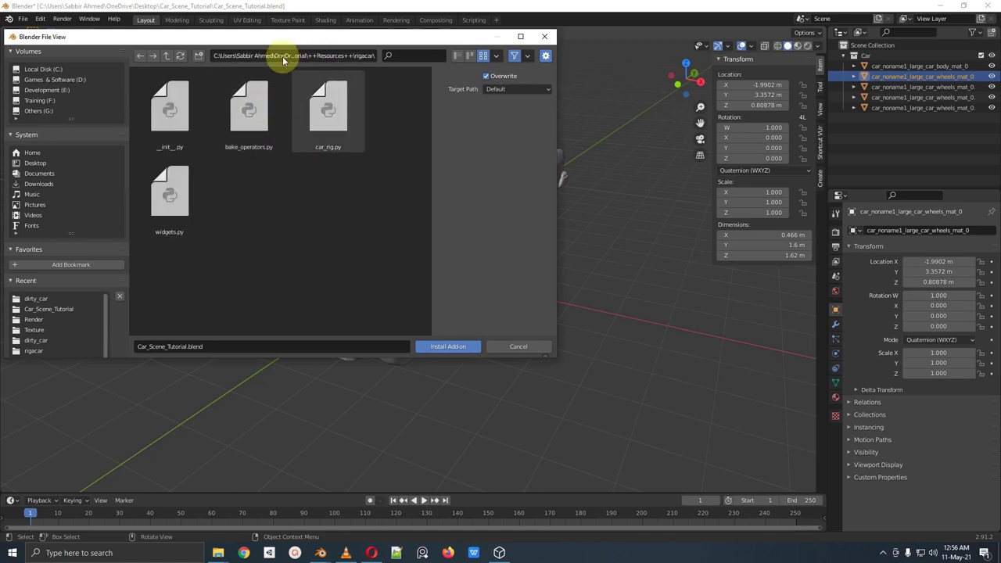
pyautogui.click(140, 55)
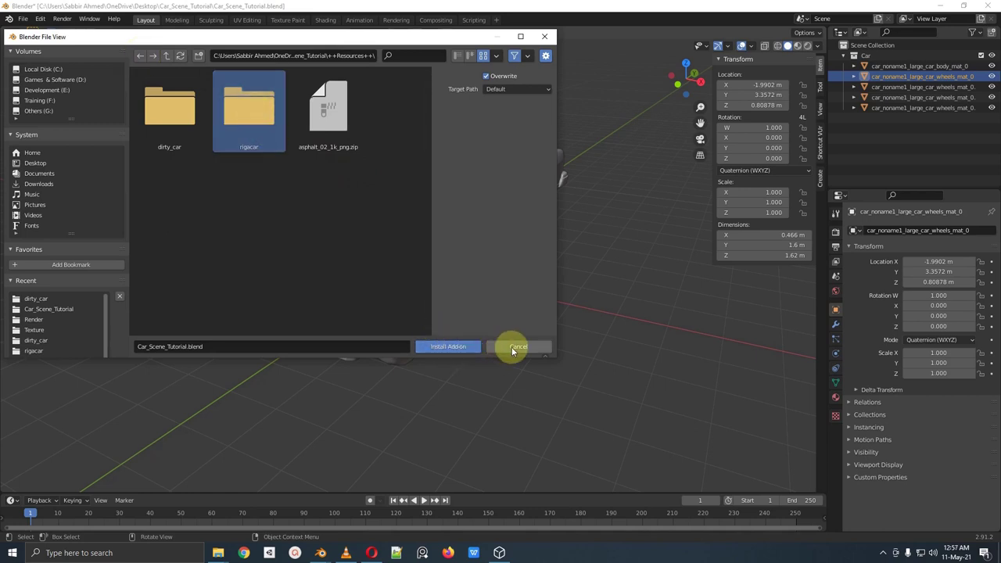
pyautogui.click(517, 347)
# Step: Search the add-ons for "rig", turn Rigging: Rigacar (Generates Car Rig) off and on again, and close the preferences
pyautogui.click(301, 75)
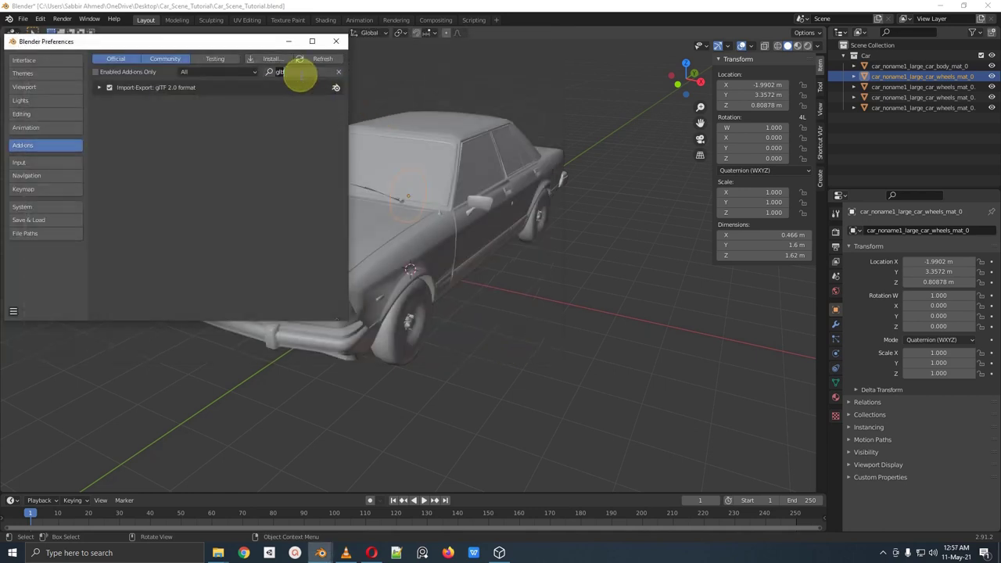
pyautogui.write('rig')
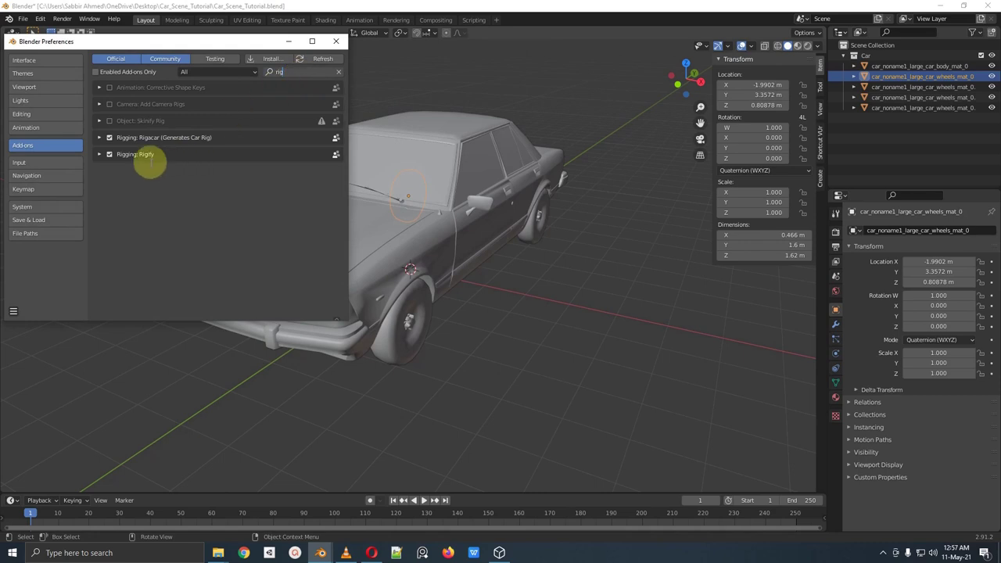
pyautogui.click(150, 145)
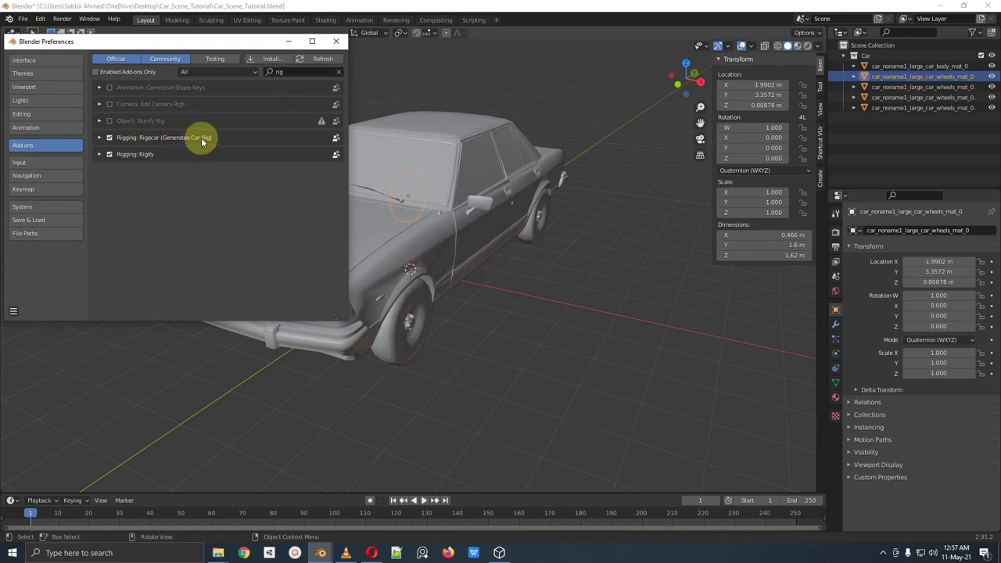
pyautogui.click(110, 139)
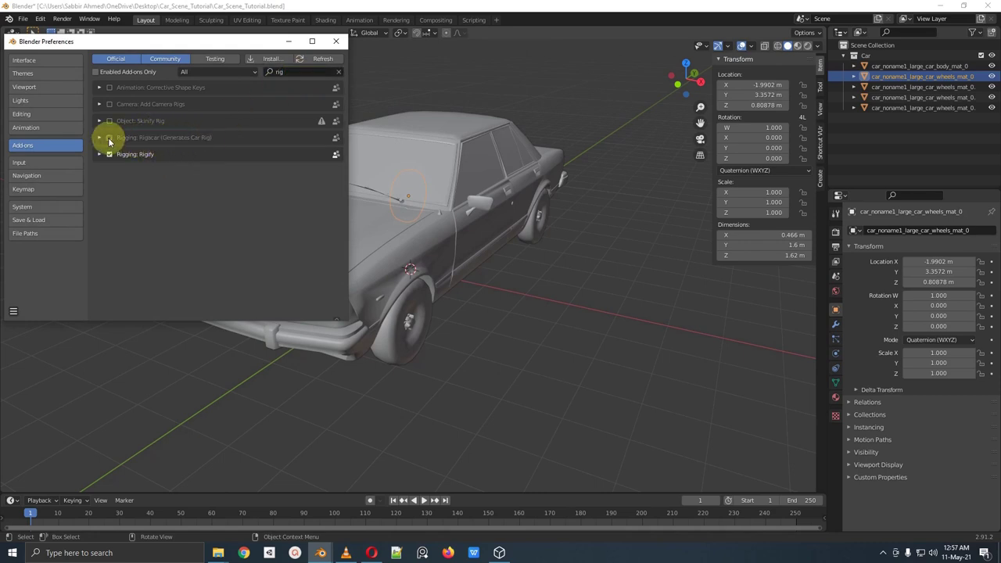
pyautogui.click(110, 138)
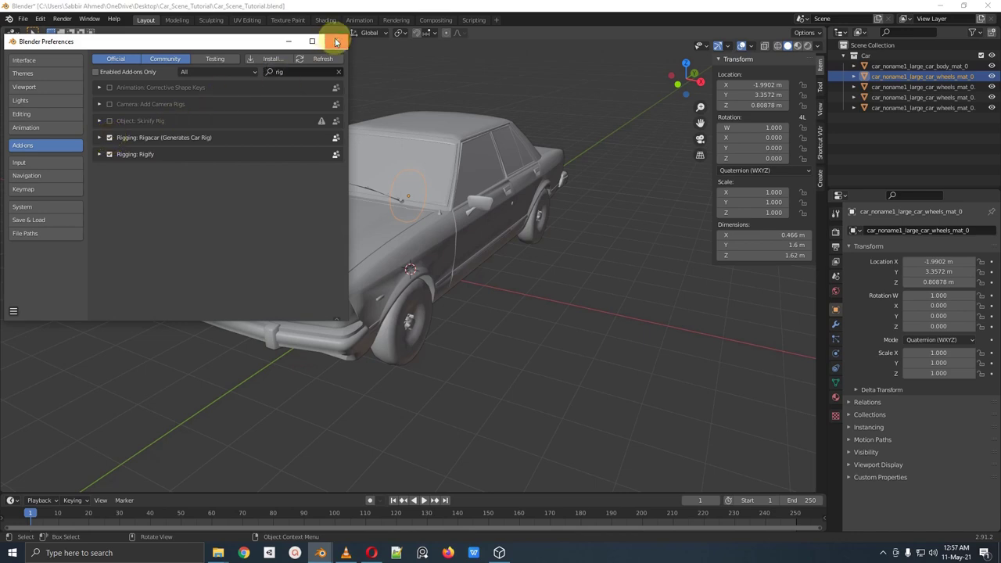
pyautogui.click(336, 42)
# Step: Test-move the car body and the positive X rear wheel to check that they are separate objects, cancelling each move
pyautogui.keyDown('shift'); pyautogui.moveTo(491, 199); pyautogui.dragTo(527, 216, button='middle'); pyautogui.keyUp('shift')
pyautogui.scroll(3, 578, 235)
pyautogui.keyDown('shift'); pyautogui.moveTo(578, 235); pyautogui.dragTo(527, 212, button='middle'); pyautogui.keyUp('shift')
pyautogui.scroll(-3, 513, 200)
pyautogui.click(449, 316)
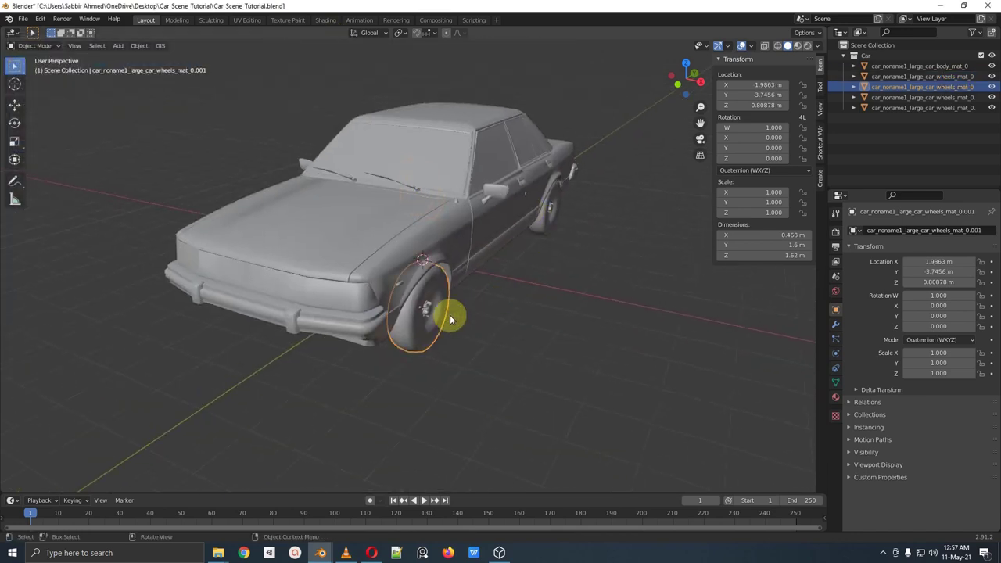
pyautogui.moveTo(450, 319); pyautogui.dragTo(496, 297, button='middle')
pyautogui.click(458, 208)
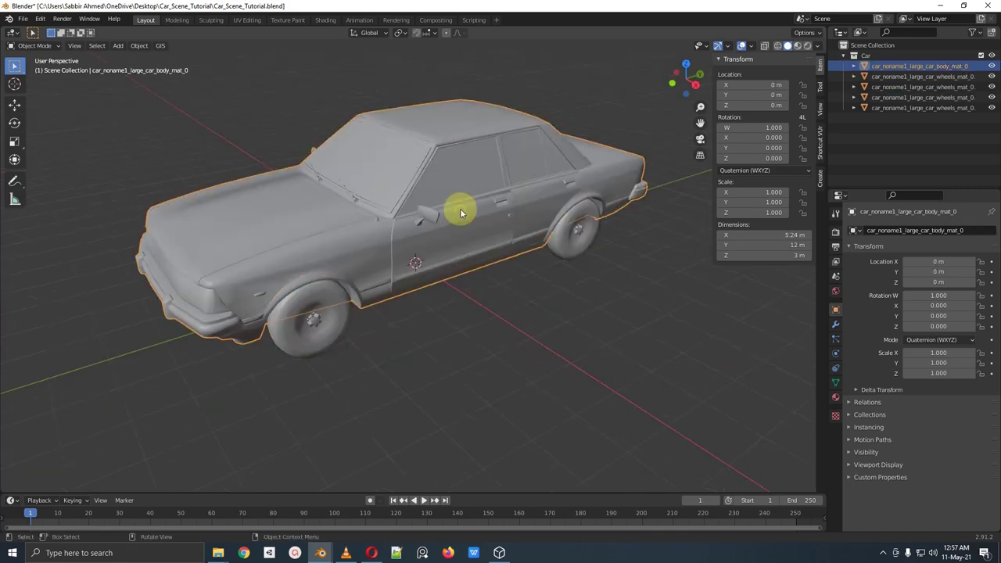
pyautogui.press('g')
pyautogui.rightClick(496, 114)
pyautogui.click(579, 229)
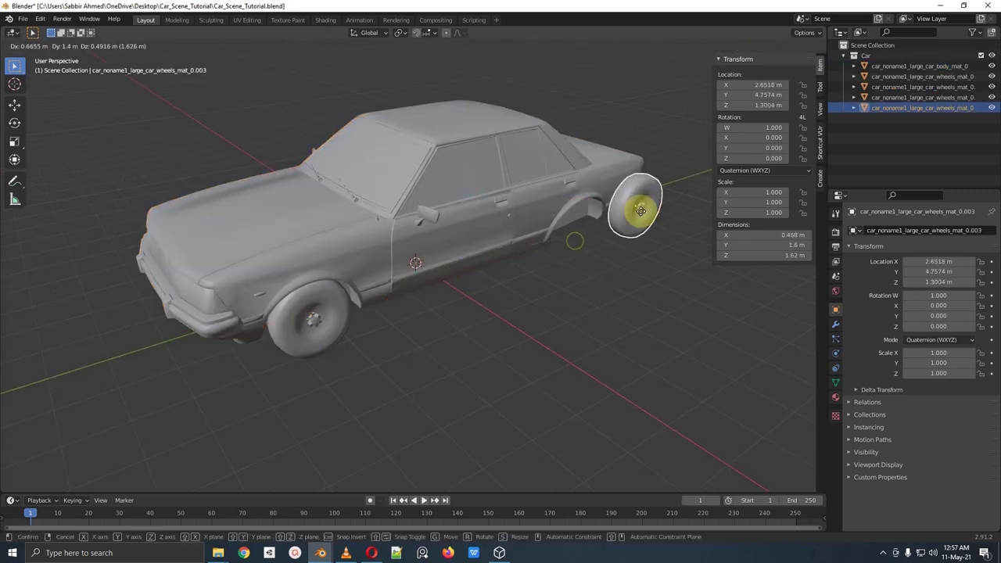
pyautogui.keyDown('shift'); pyautogui.moveTo(576, 252); pyautogui.dragTo(585, 296, button='middle'); pyautogui.keyUp('shift')
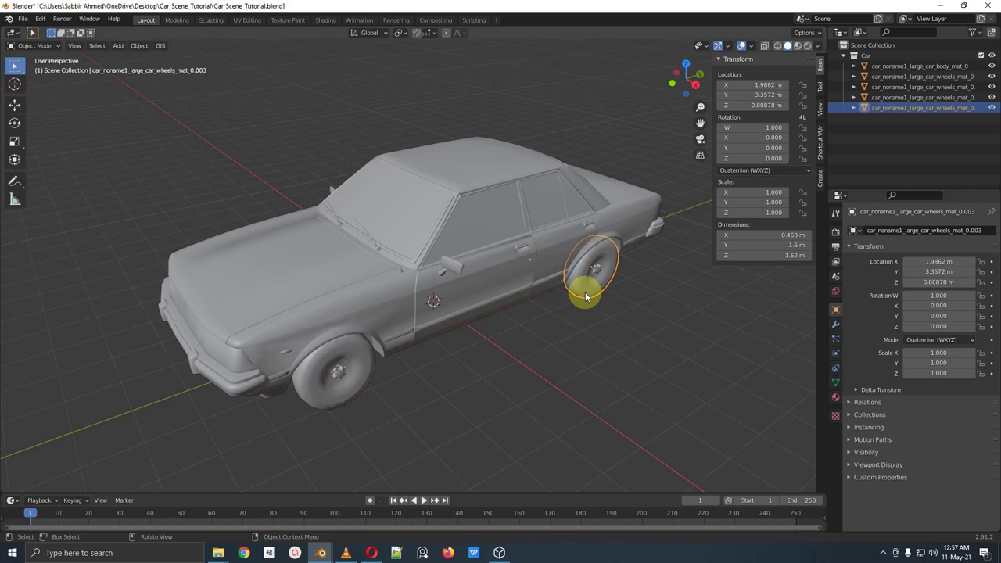
# Step: Switch to the Blender window with the finished Car_Scene.blend and examine the rigged car and its part names
pyautogui.moveTo(320, 551)
pyautogui.click(286, 516)
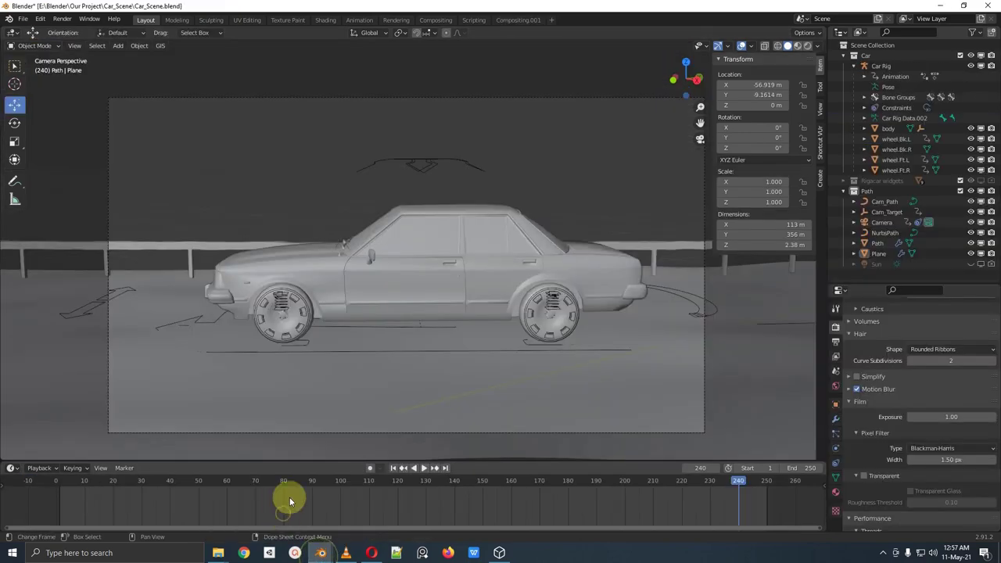
pyautogui.moveTo(391, 313); pyautogui.dragTo(501, 309, button='middle')
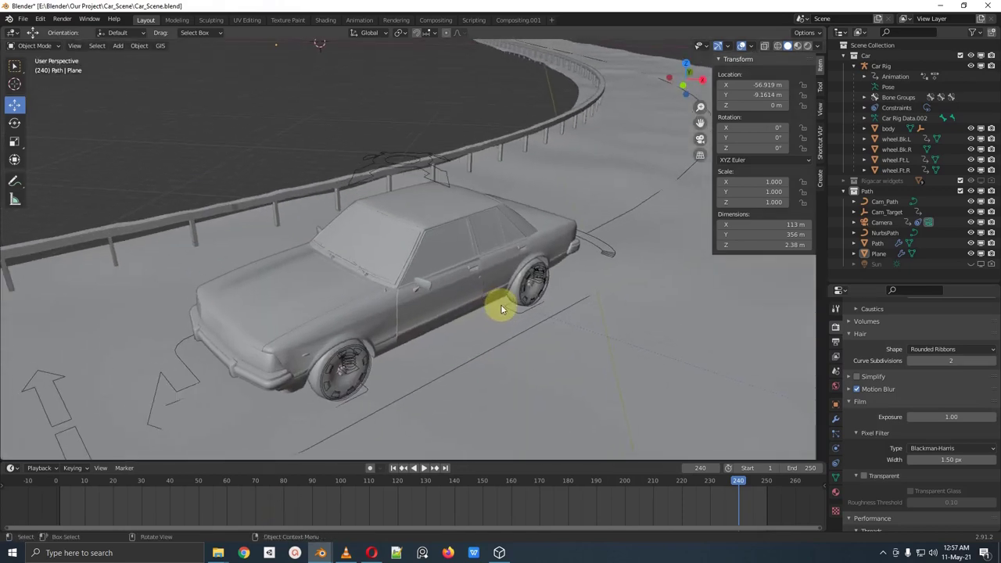
# Step: Select the car body and wheel.Bk.L in the finished scene to check which names belong to which parts
pyautogui.click(413, 286)
pyautogui.scroll(2, 404, 253)
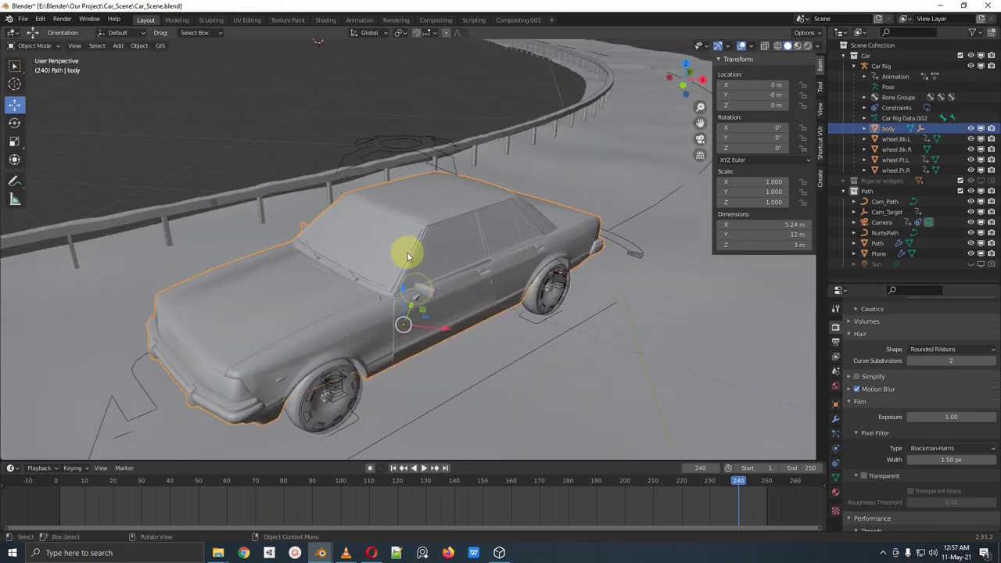
pyautogui.click(893, 139)
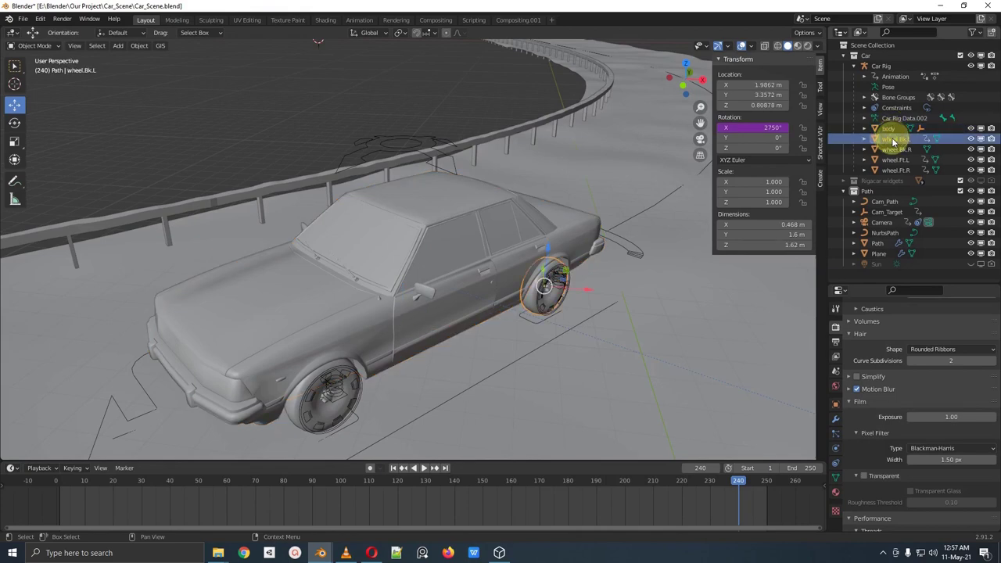
pyautogui.keyDown('shift'); pyautogui.moveTo(547, 298); pyautogui.dragTo(513, 262, button='middle'); pyautogui.keyUp('shift')
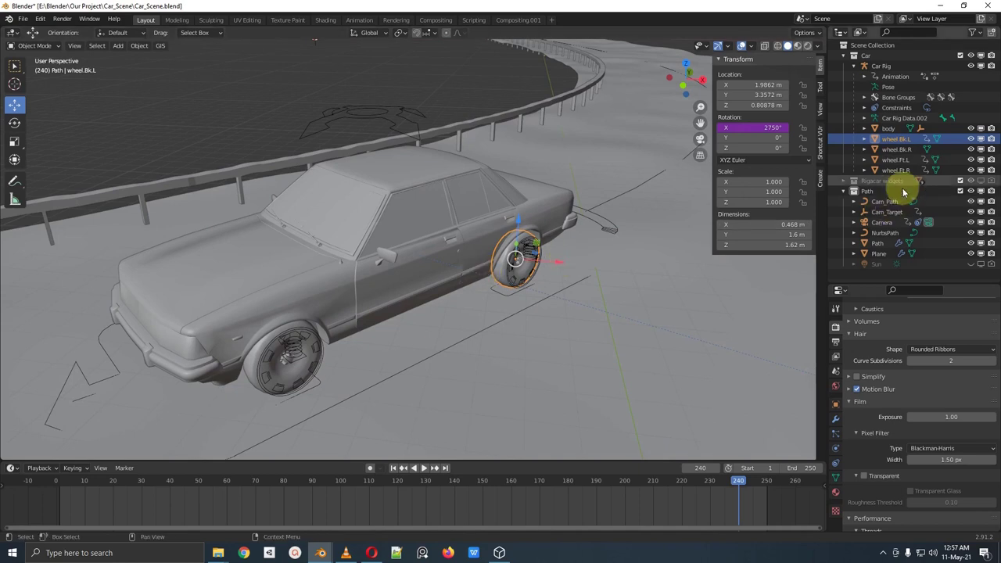
pyautogui.click(887, 129)
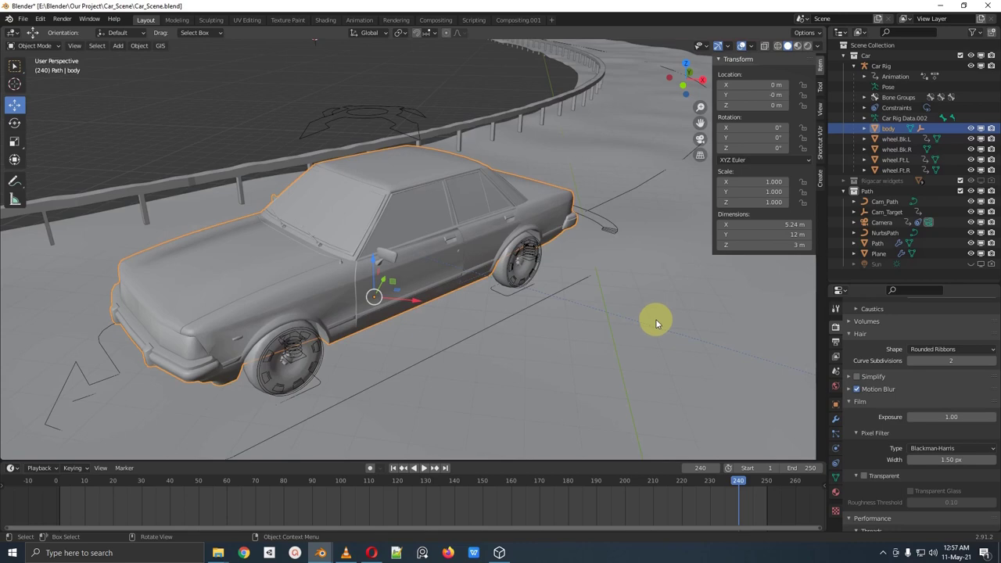
# Step: Switch back to the Car_Scene_Tutorial window and rename the car body object as body
pyautogui.hotkey('alt', 'Tab')
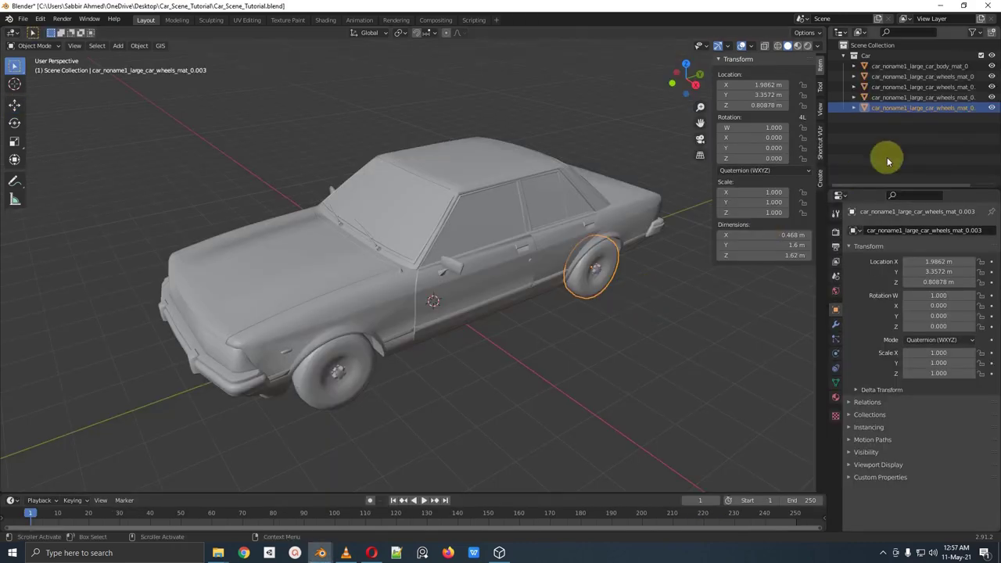
pyautogui.click(556, 195)
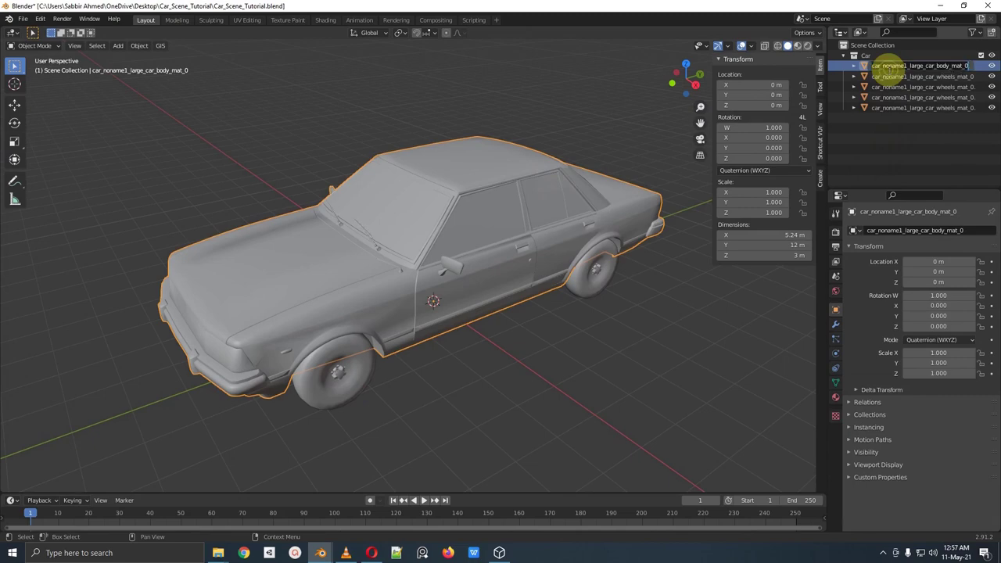
pyautogui.click(890, 68)
pyautogui.write('body')
pyautogui.press('Return')
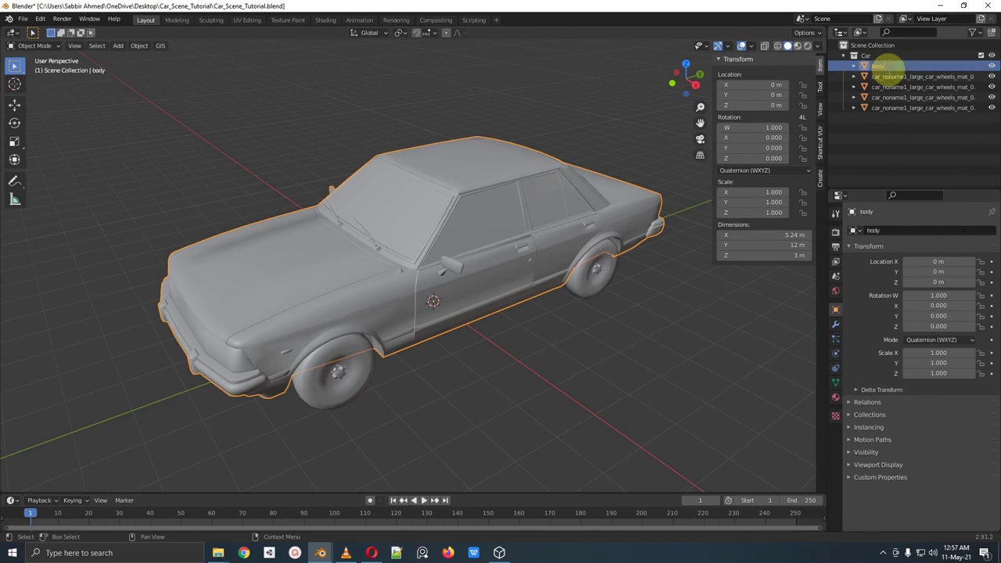
# Step: Check the front wheel's name in the finished scene and rename the tutorial car's positive X front wheel as wheel.Ft.L
pyautogui.click(349, 391)
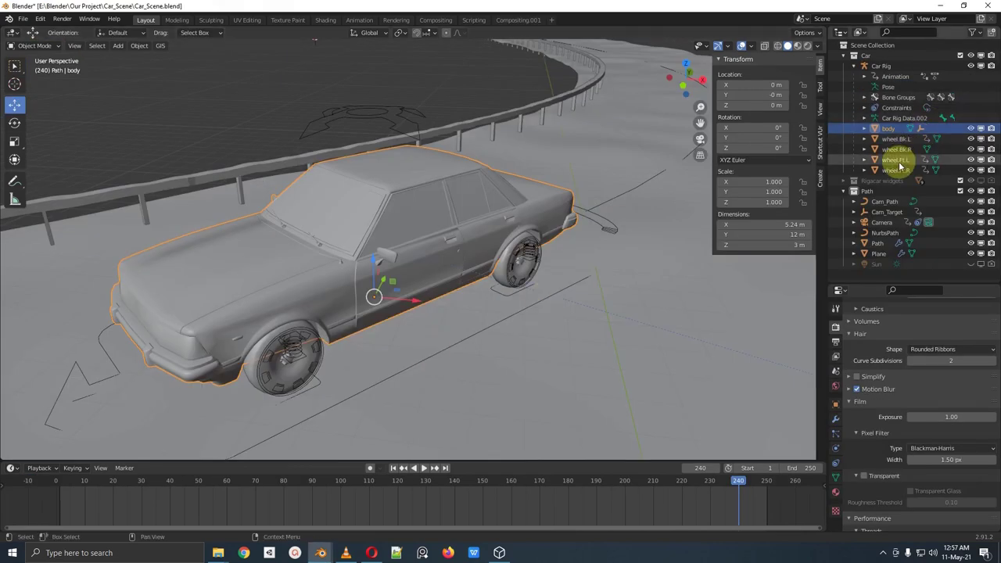
pyautogui.click(898, 160)
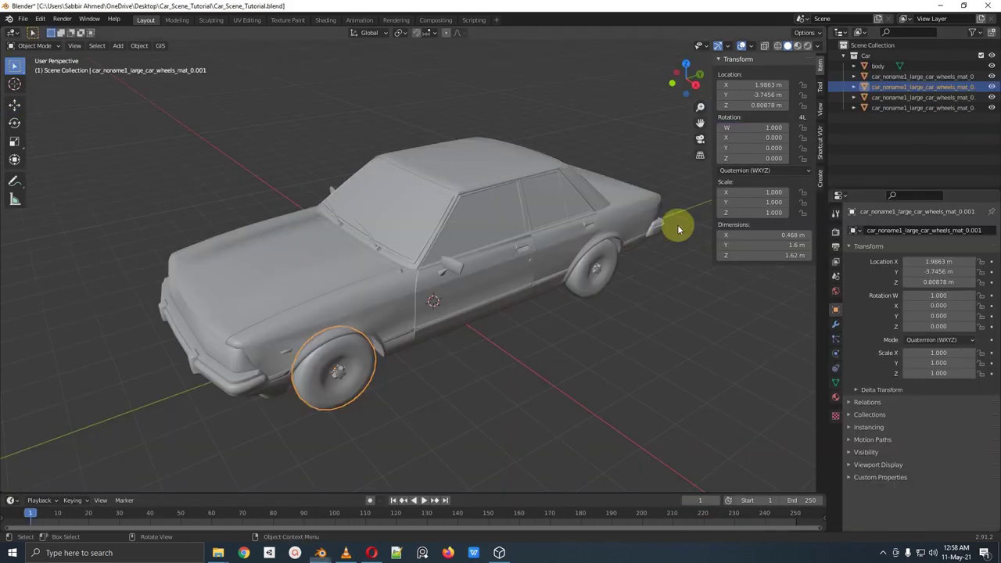
pyautogui.doubleClick(903, 88)
pyautogui.write('wheel.Ft.L')
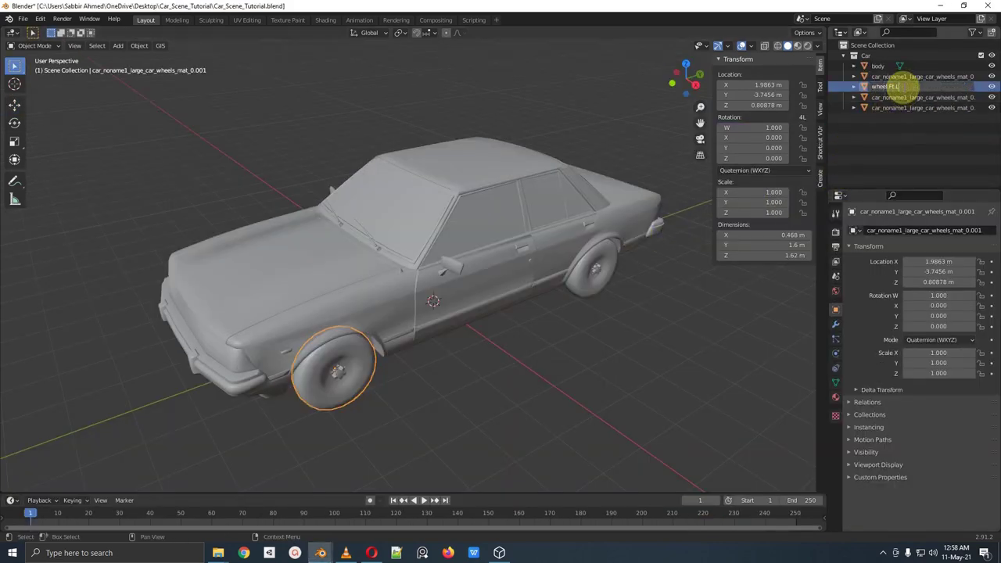
pyautogui.press('Return')
# Step: Rename the front wheel on the negative X side of the car as wheel.Ft.R
pyautogui.moveTo(274, 308); pyautogui.dragTo(400, 311, button='middle')
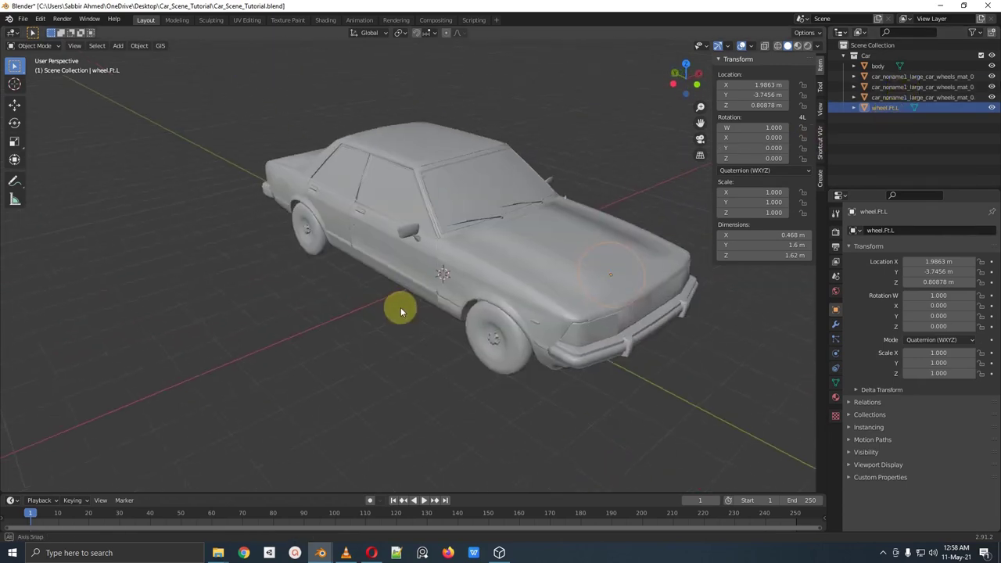
pyautogui.click(508, 348)
pyautogui.moveTo(518, 339); pyautogui.dragTo(541, 307, button='middle')
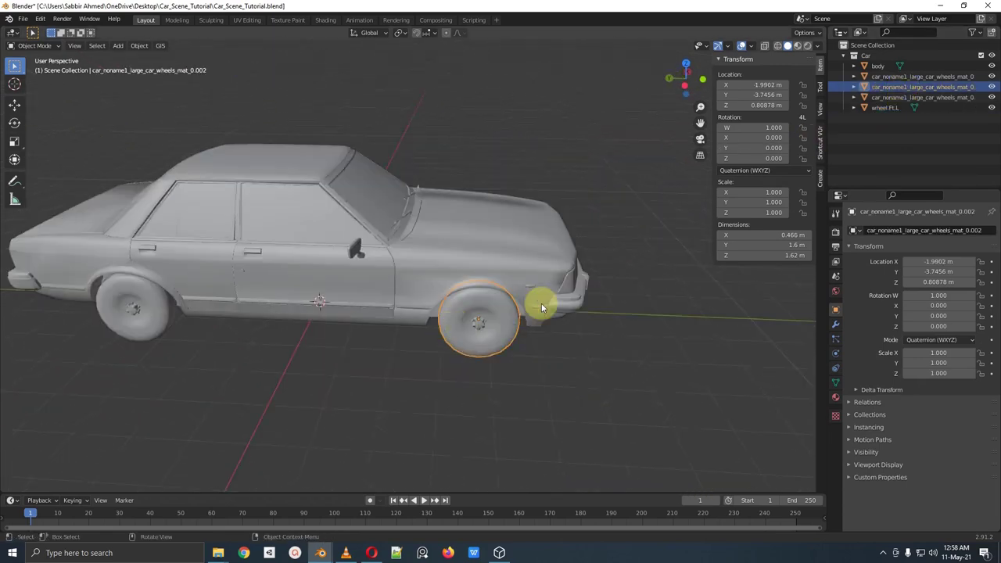
pyautogui.doubleClick(893, 87)
pyautogui.write('wheel.Ft.L')
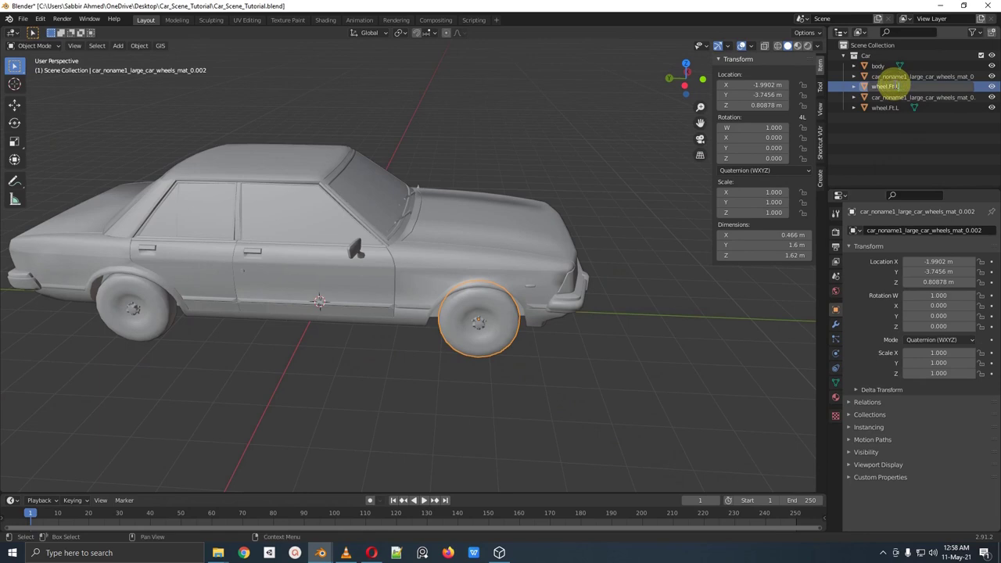
pyautogui.press('Return')
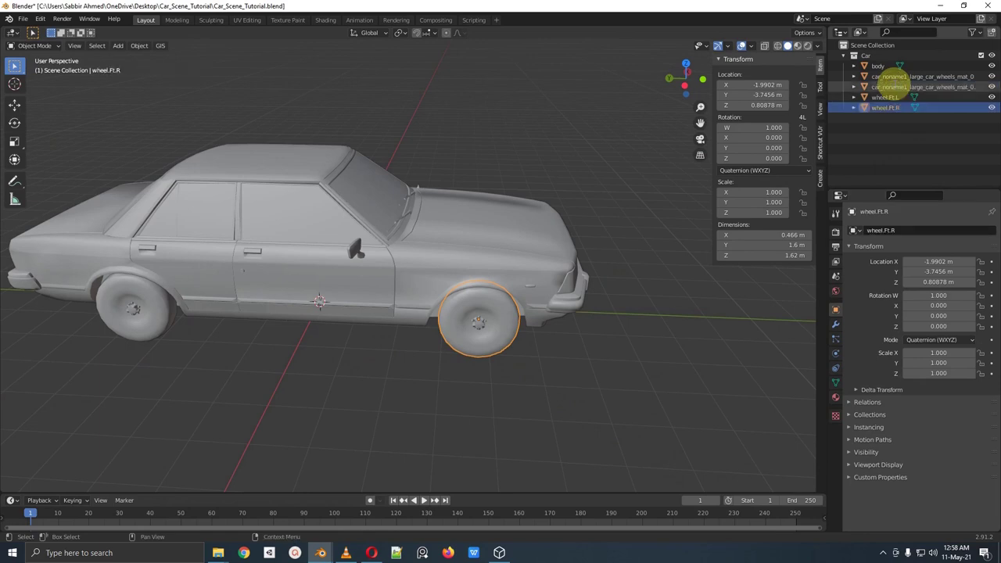
# Step: Check the rear wheel's name in the finished scene and rename the tutorial car's positive X rear wheel as wheel.Bk.L
pyautogui.moveTo(476, 223); pyautogui.dragTo(502, 291, button='middle')
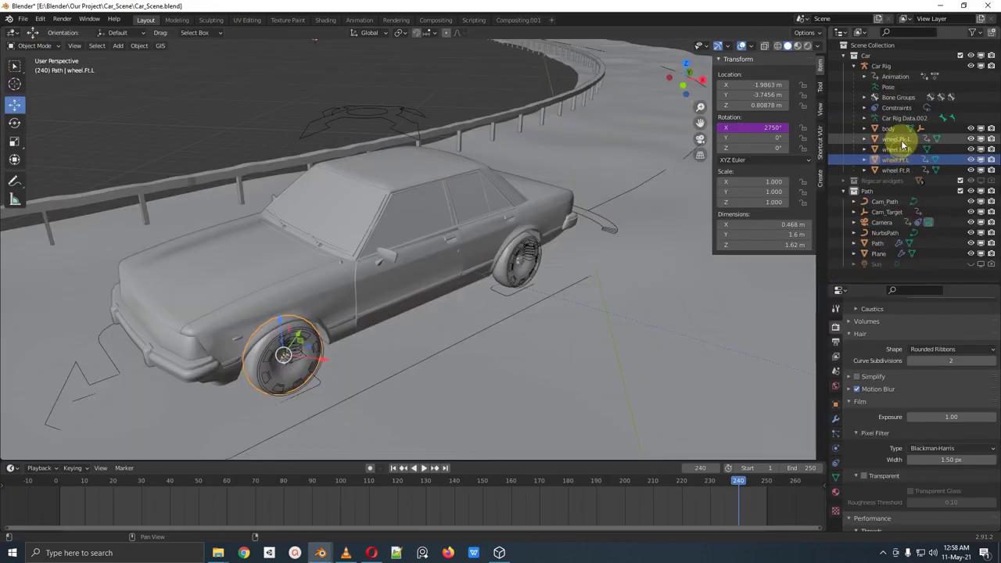
pyautogui.click(898, 138)
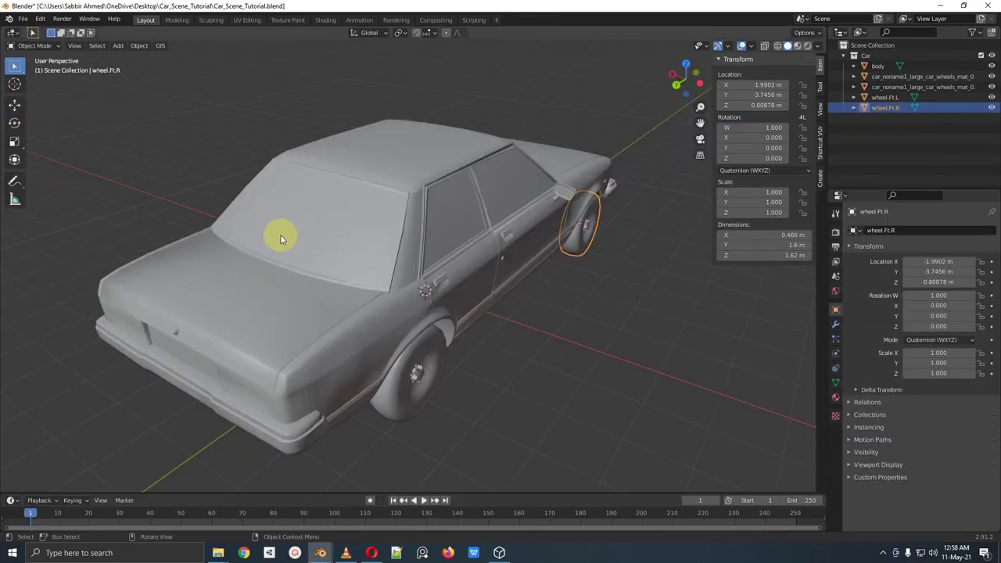
pyautogui.moveTo(274, 232); pyautogui.dragTo(375, 230, button='middle')
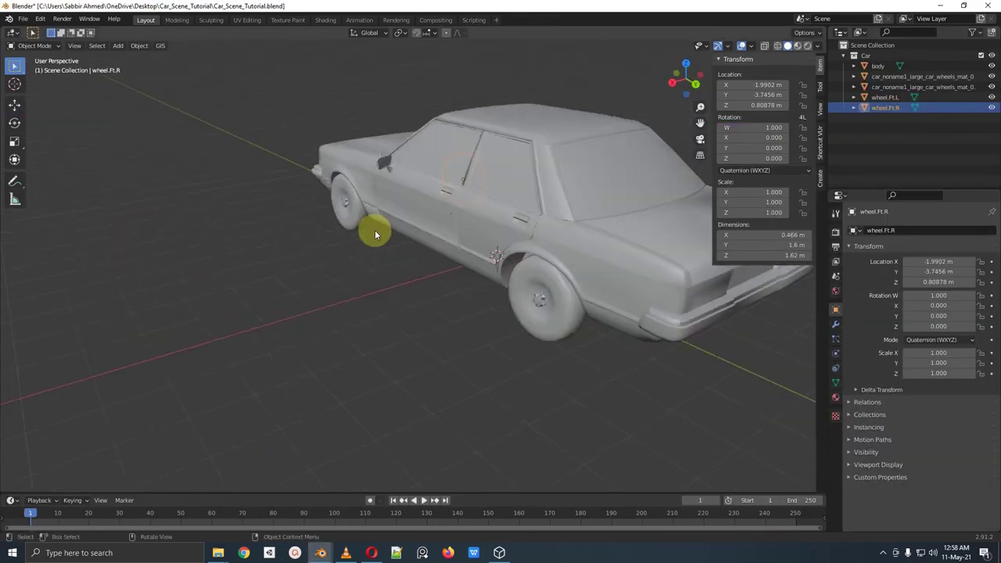
pyautogui.click(542, 310)
pyautogui.moveTo(541, 309); pyautogui.dragTo(482, 326, button='middle')
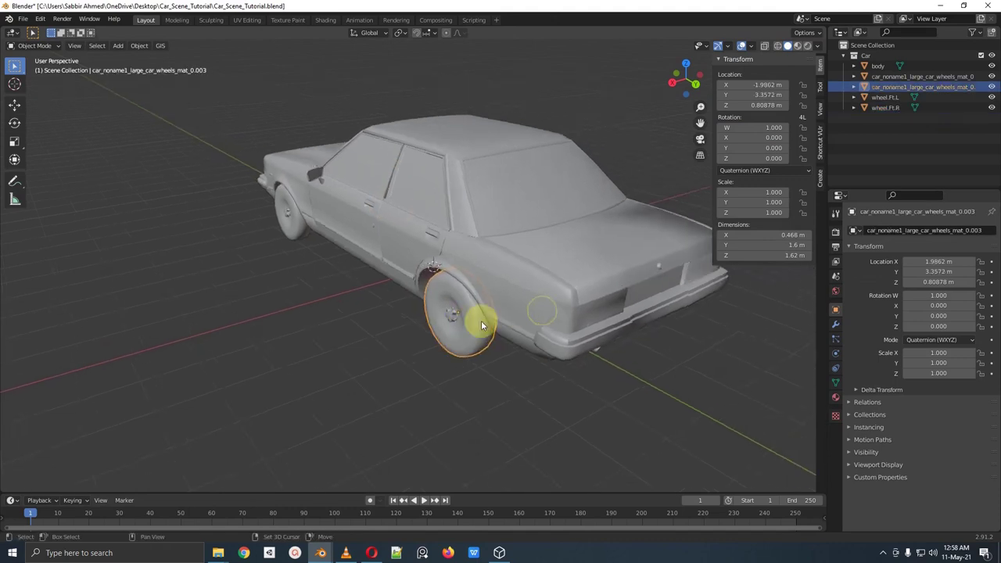
pyautogui.doubleClick(892, 86)
pyautogui.write('wheel.Bk.L')
pyautogui.press('Return')
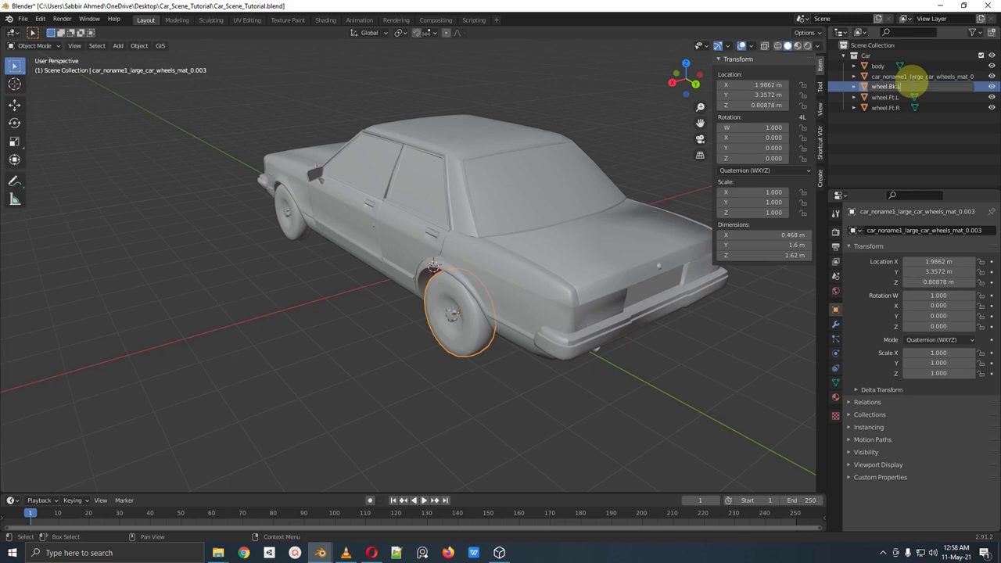
pyautogui.press('Return')
# Step: Rename the remaining rear wheel on the negative X side as wheel.Bk.R
pyautogui.doubleClick(911, 77)
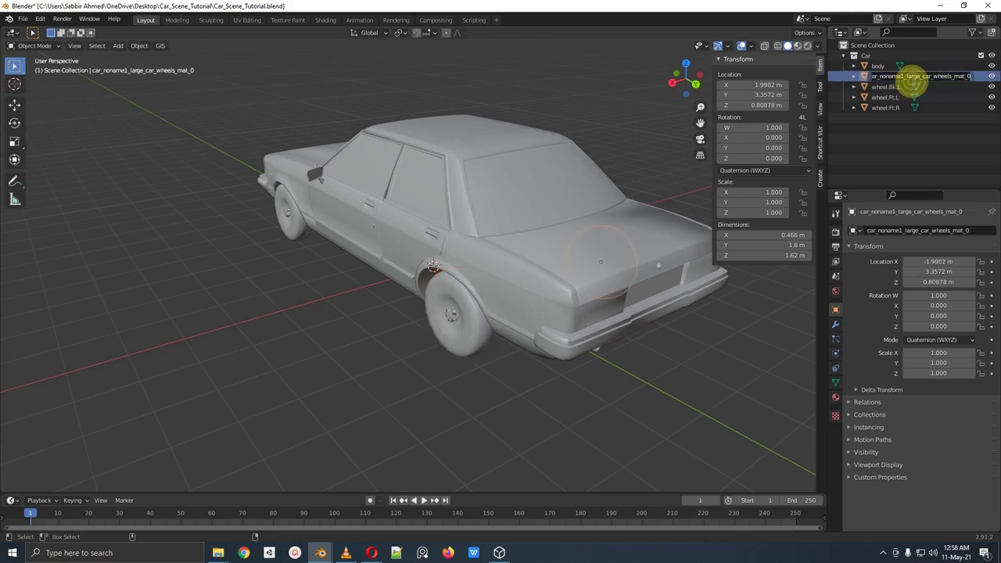
pyautogui.write('wheel.Bk.L')
pyautogui.press('Return')
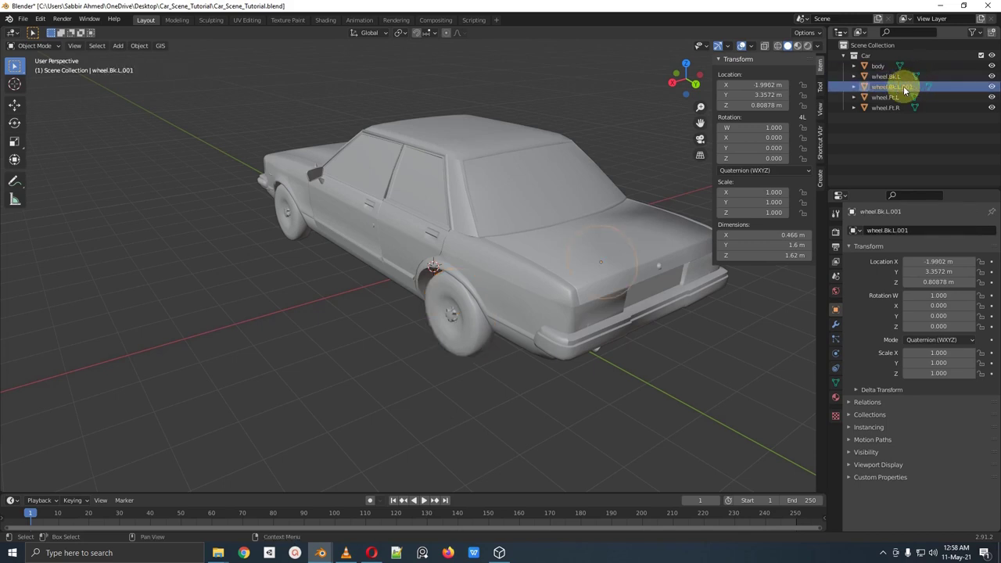
pyautogui.doubleClick(905, 87)
pyautogui.write('wheel.Bk.L')
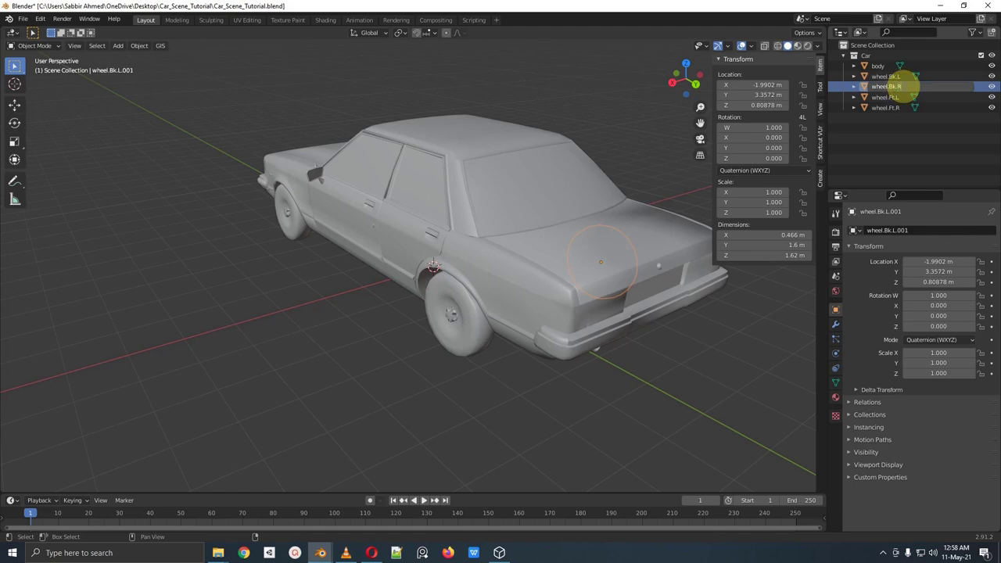
pyautogui.press('Return')
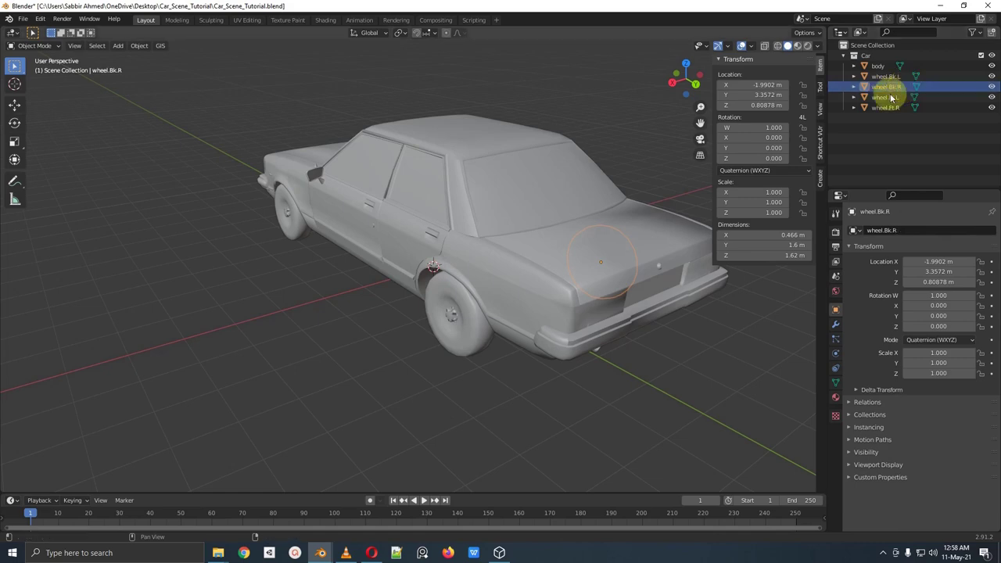
# Step: Select the car body together with all four wheels and add a Car (deformation rig) armature
pyautogui.moveTo(530, 210); pyautogui.dragTo(389, 221, button='middle')
pyautogui.click(482, 252)
pyautogui.moveTo(483, 253); pyautogui.dragTo(502, 243, button='middle')
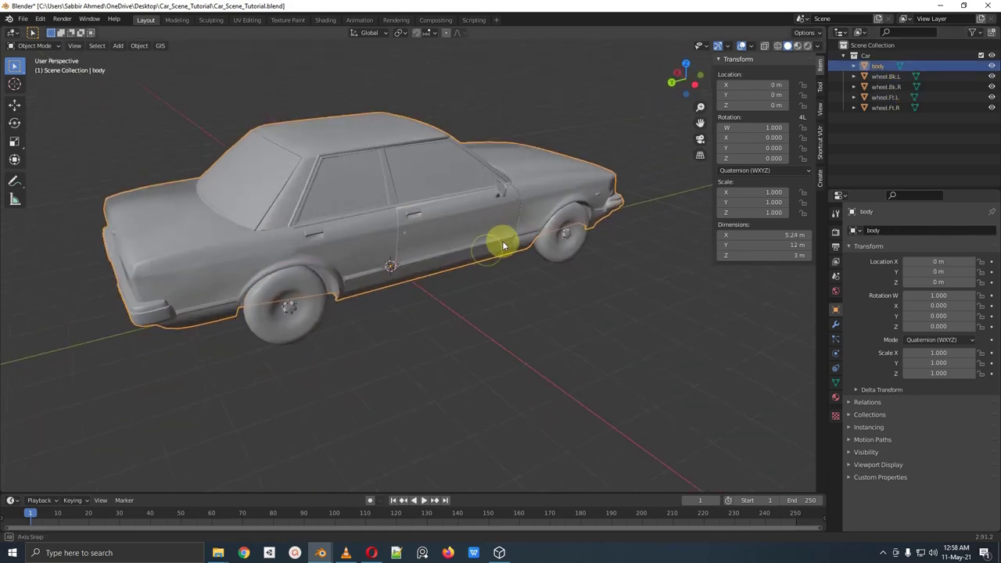
pyautogui.keyDown('shift'); pyautogui.click(294, 327); pyautogui.keyUp('shift')
pyautogui.keyDown('shift'); pyautogui.click(561, 234); pyautogui.keyUp('shift')
pyautogui.moveTo(214, 317); pyautogui.dragTo(550, 315, button='middle')
pyautogui.keyDown('shift'); pyautogui.click(550, 317); pyautogui.keyUp('shift')
pyautogui.keyDown('shift'); pyautogui.click(283, 241); pyautogui.keyUp('shift')
pyautogui.moveTo(290, 313); pyautogui.dragTo(398, 218, button='middle')
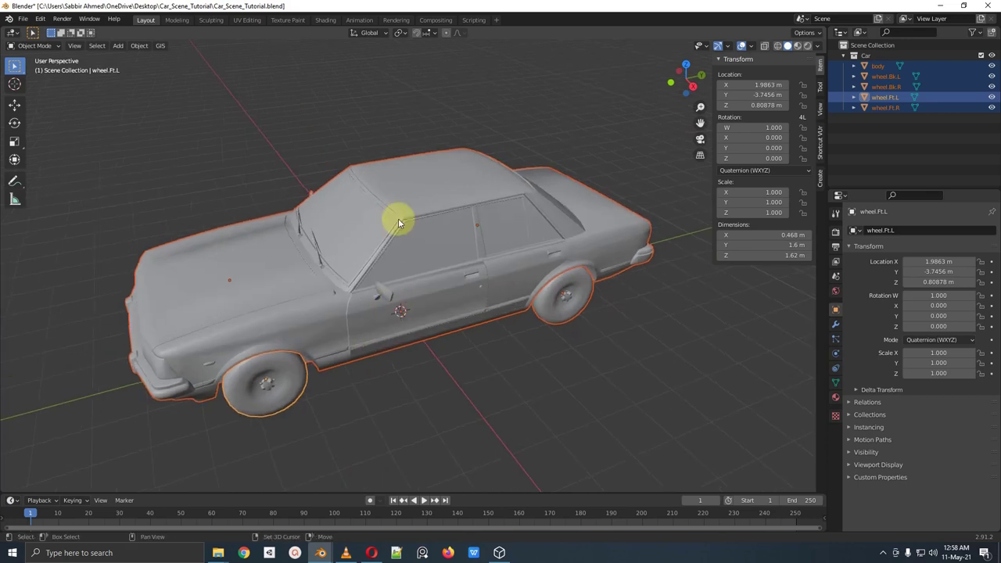
pyautogui.hotkey('shift', 'a')
pyautogui.moveTo(398, 218)
pyautogui.moveTo(383, 297)
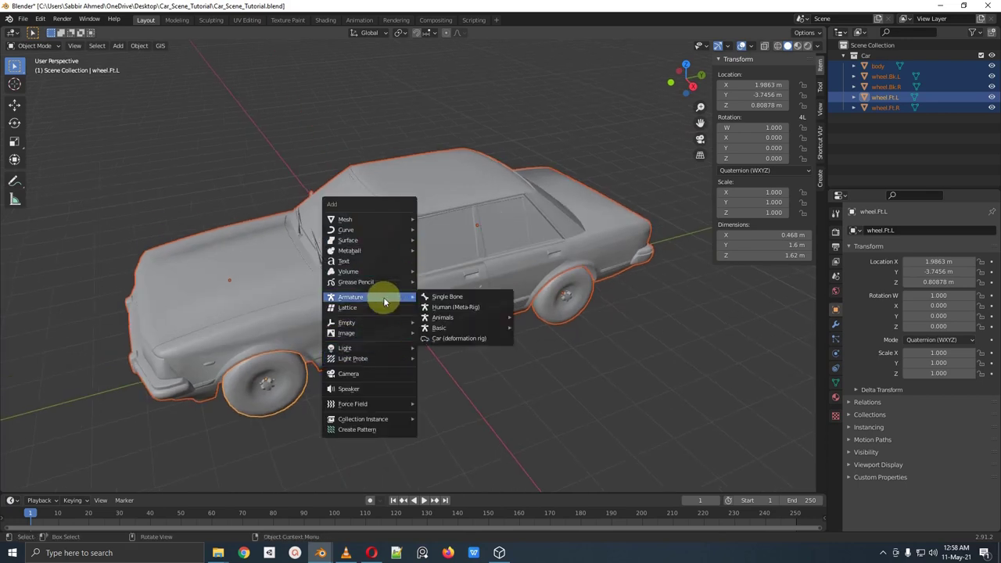
pyautogui.click(465, 339)
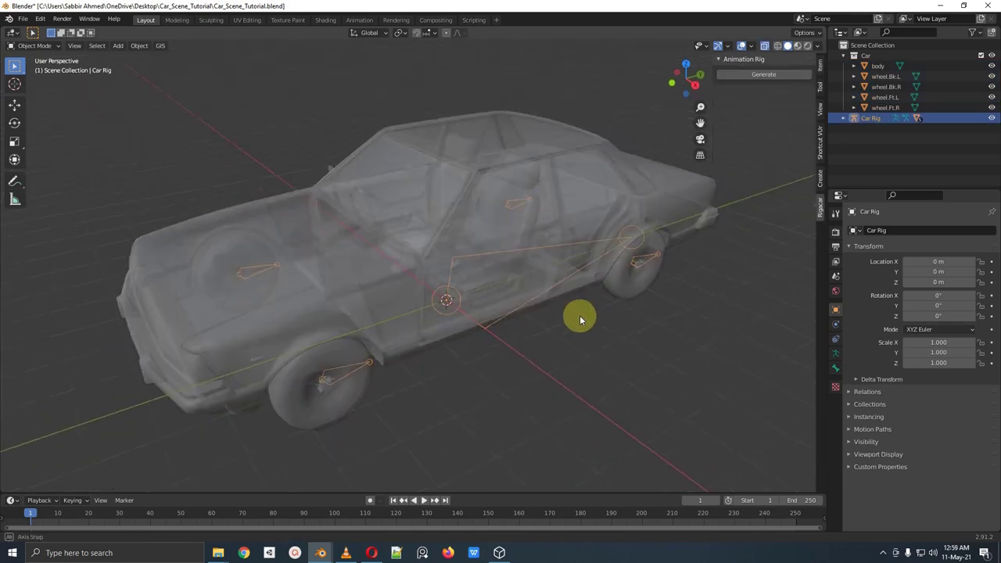
# Step: Examine the placement of the Car Rig's bones at the body and at each of the four wheels
pyautogui.moveTo(580, 319); pyautogui.dragTo(566, 320, button='middle')
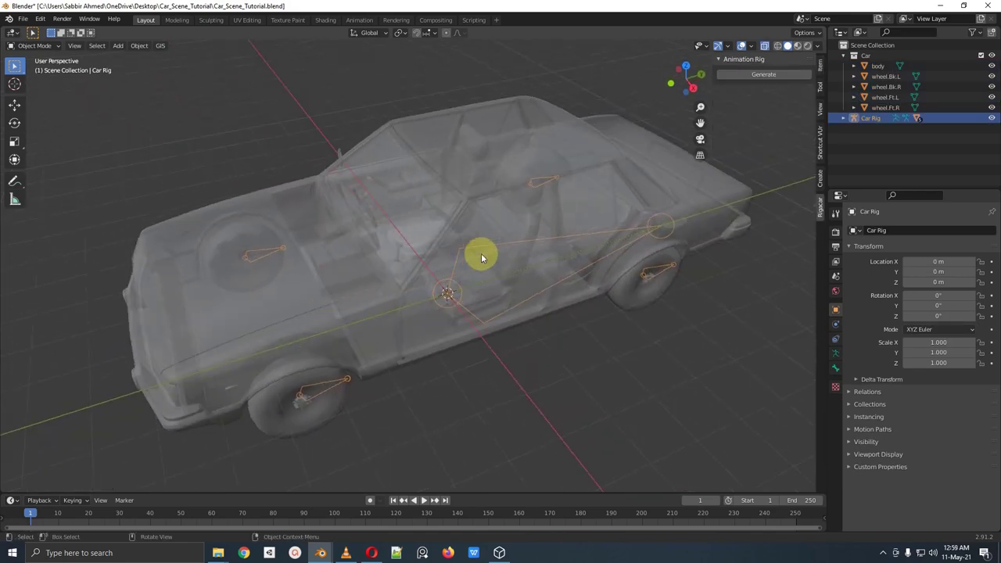
pyautogui.moveTo(479, 241)
pyautogui.mouseDown()
pyautogui.moveTo(414, 290)
pyautogui.moveTo(480, 318)
pyautogui.moveTo(574, 247)
pyautogui.moveTo(477, 223)
pyautogui.mouseUp()
pyautogui.moveTo(320, 359)
pyautogui.mouseDown()
pyautogui.moveTo(335, 409)
pyautogui.moveTo(356, 377)
pyautogui.mouseUp()
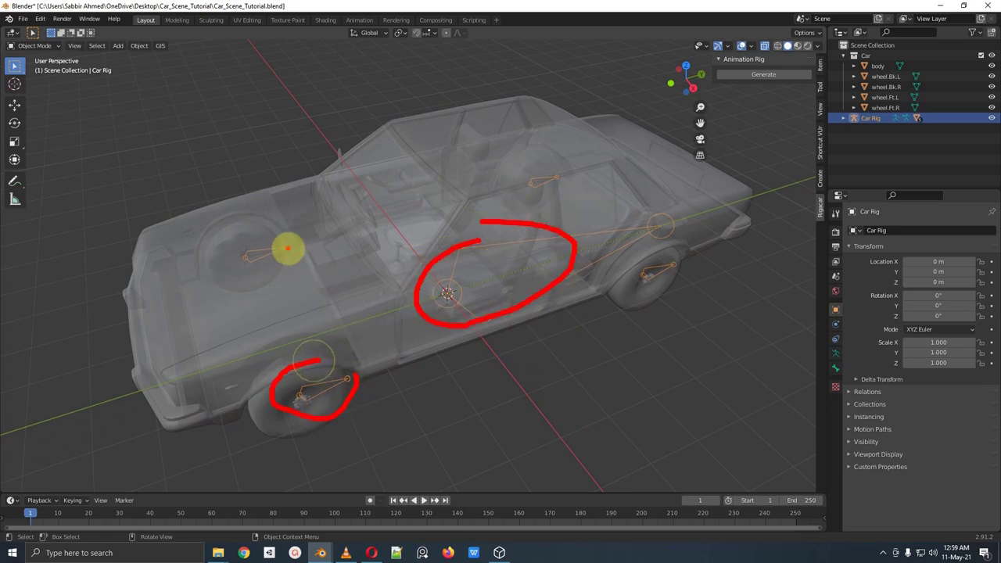
pyautogui.moveTo(283, 246)
pyautogui.mouseDown()
pyautogui.moveTo(239, 275)
pyautogui.moveTo(261, 271)
pyautogui.mouseUp()
pyautogui.moveTo(538, 166)
pyautogui.mouseDown()
pyautogui.moveTo(512, 189)
pyautogui.moveTo(565, 171)
pyautogui.mouseUp()
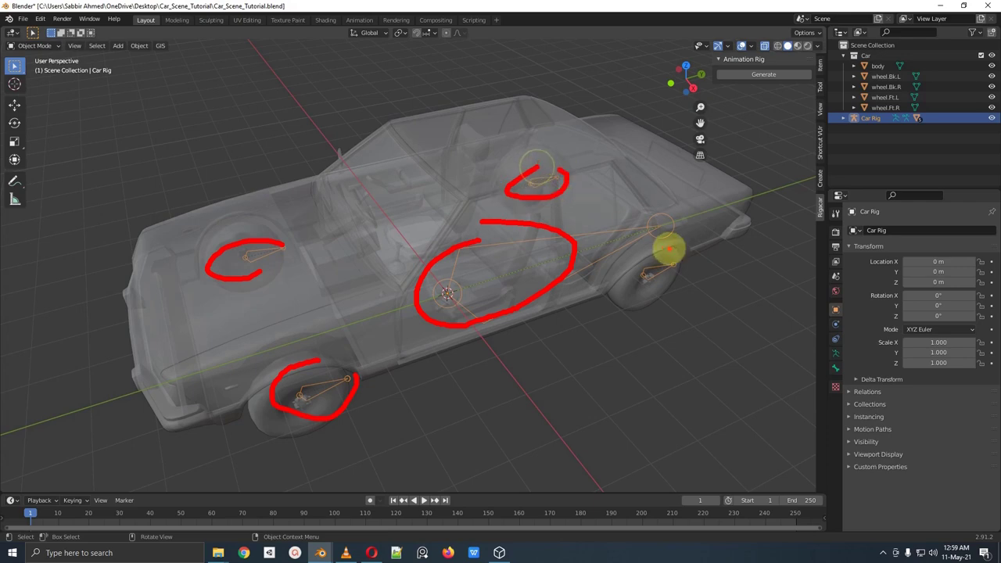
pyautogui.moveTo(671, 258); pyautogui.dragTo(691, 290)
pyautogui.press('Escape')
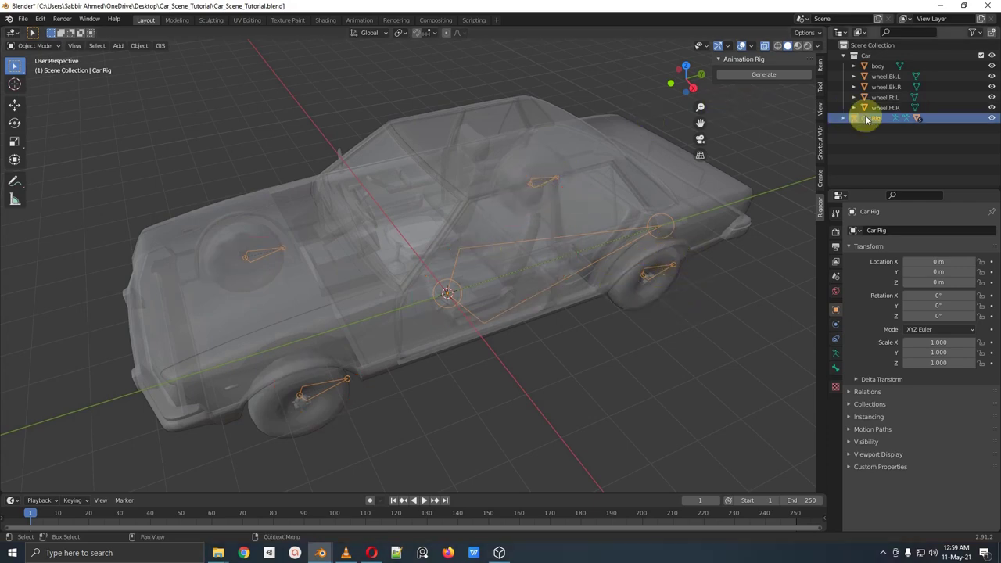
# Step: Generate the Rigacar animation rig from the selected Car Rig armature
pyautogui.click(820, 170)
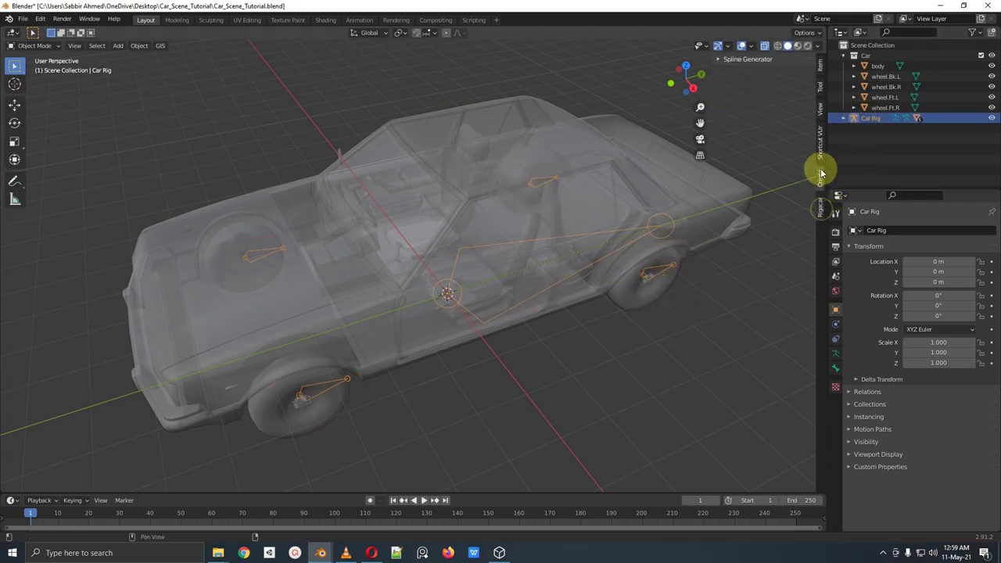
pyautogui.click(820, 206)
pyautogui.click(763, 74)
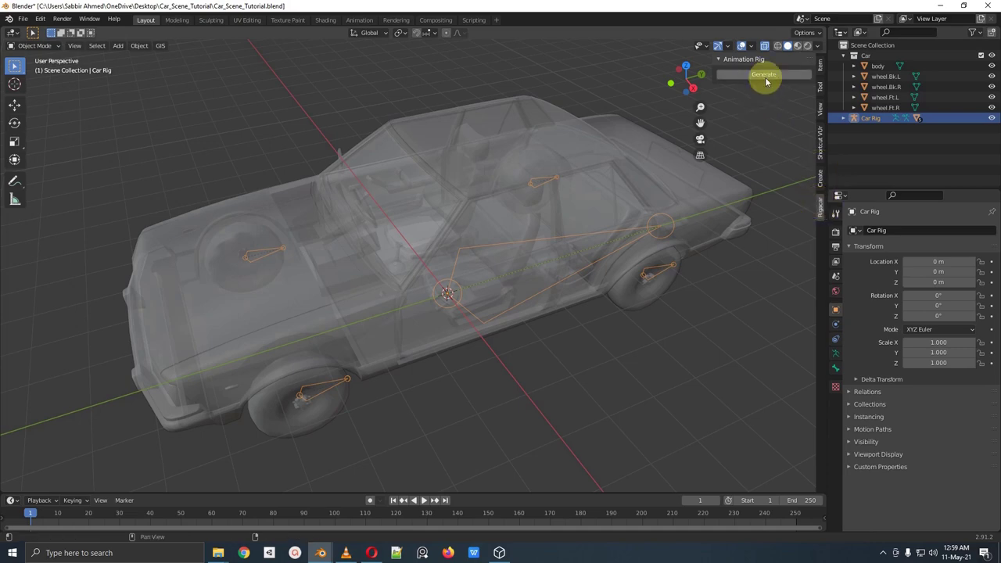
# Step: Try moving and rotating the suspension control above the car's roof
pyautogui.scroll(-3, 608, 201)
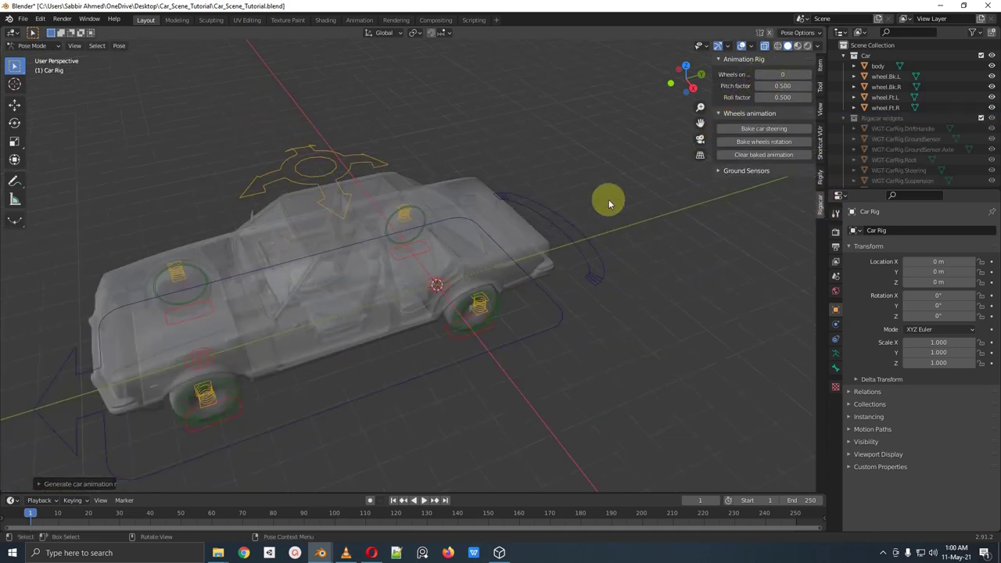
pyautogui.keyDown('shift'); pyautogui.moveTo(522, 258); pyautogui.dragTo(464, 224, button='middle'); pyautogui.keyUp('shift')
pyautogui.click(458, 124)
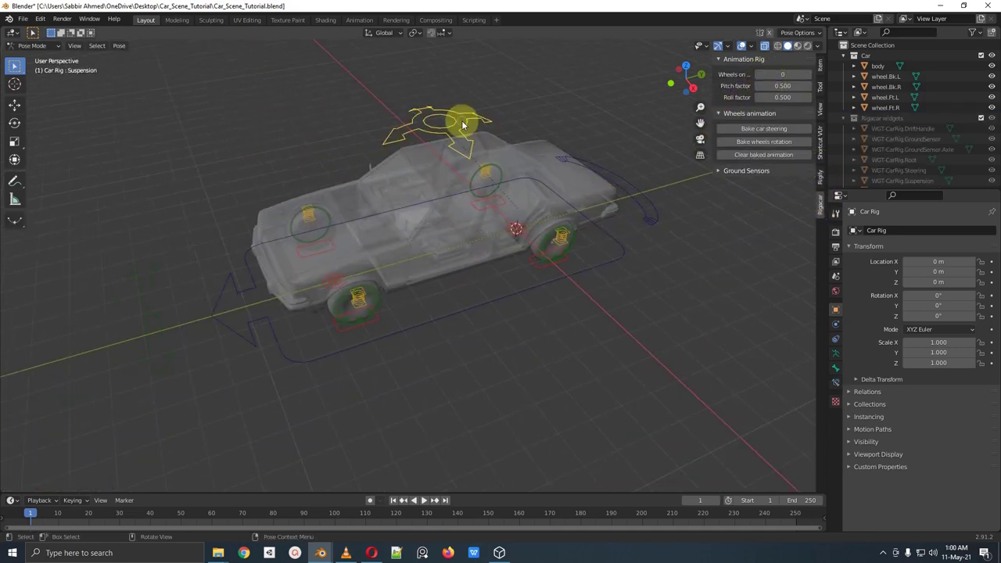
pyautogui.press('g')
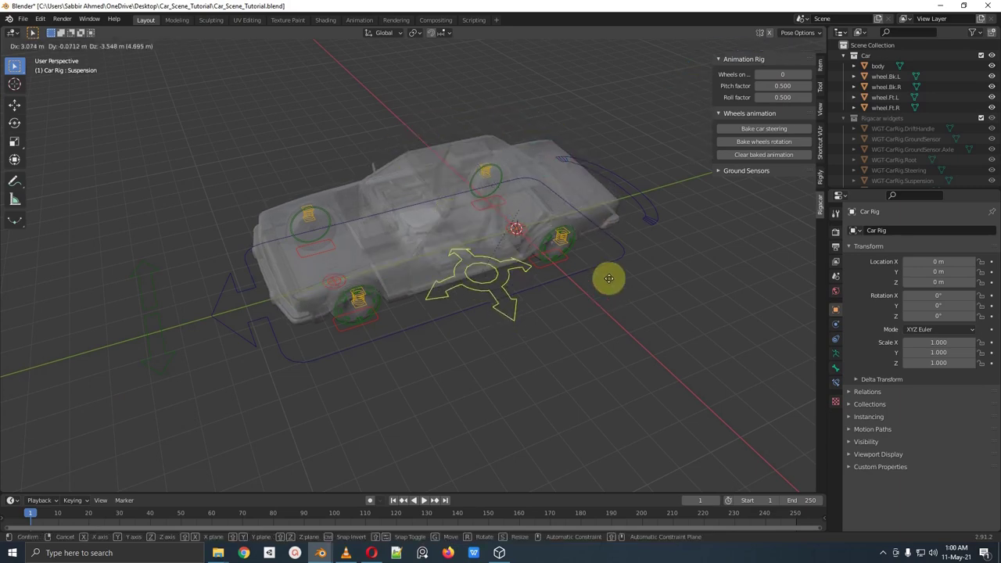
pyautogui.rightClick(626, 108)
pyautogui.moveTo(518, 212); pyautogui.dragTo(594, 289, button='middle')
pyautogui.press('r')
pyautogui.rightClick(541, 263)
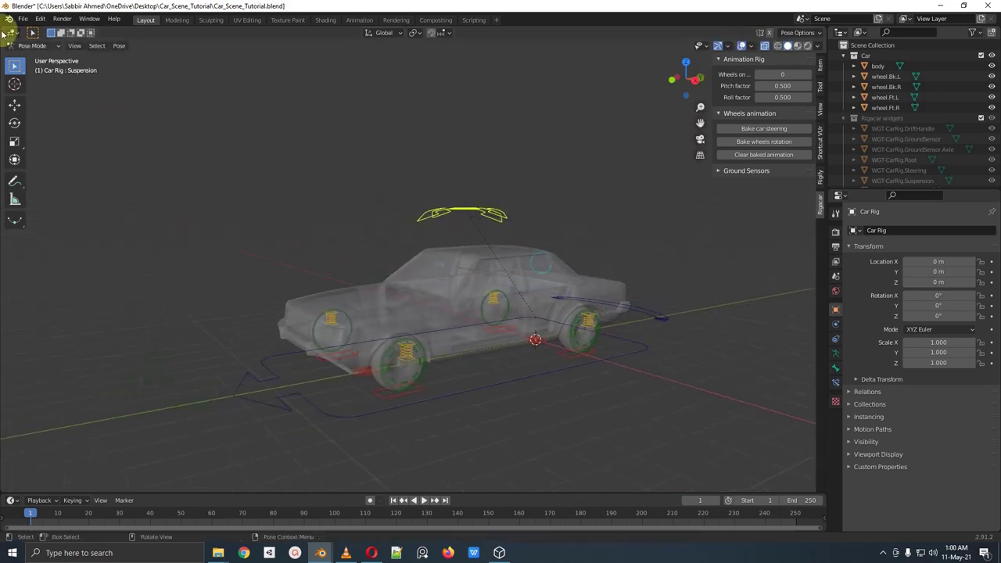
# Step: Try moving the front left wheel's damper control to test that wheel's suspension
pyautogui.moveTo(522, 288); pyautogui.dragTo(484, 330, button='middle')
pyautogui.click(485, 330)
pyautogui.press('g')
pyautogui.click(500, 352)
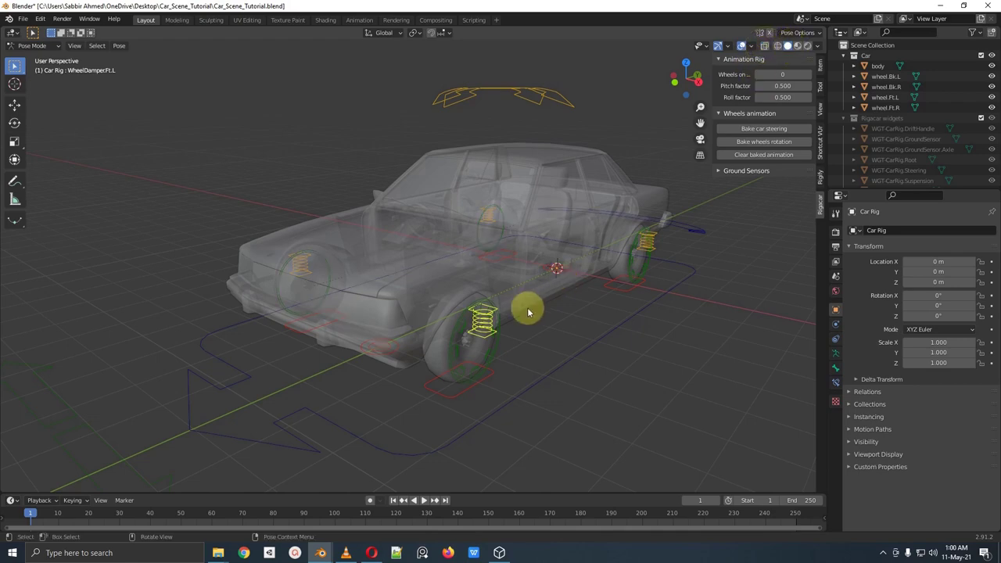
pyautogui.press('g')
pyautogui.rightClick(504, 339)
# Step: Turn off X-ray display and try moving the steering control in front of the car to turn the front wheels
pyautogui.hotkey('alt', 'z')
pyautogui.moveTo(504, 340); pyautogui.dragTo(389, 331, button='middle')
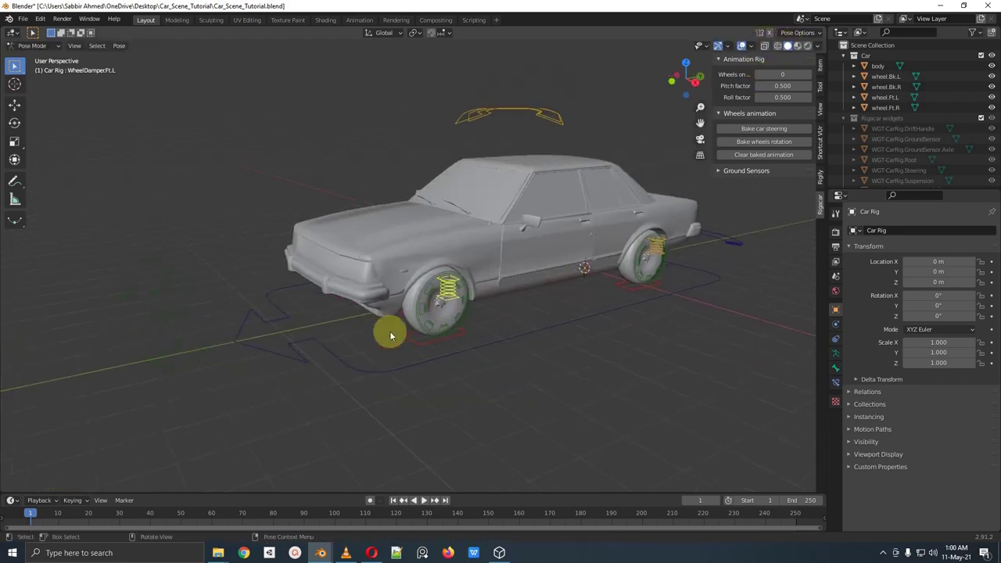
pyautogui.press('g')
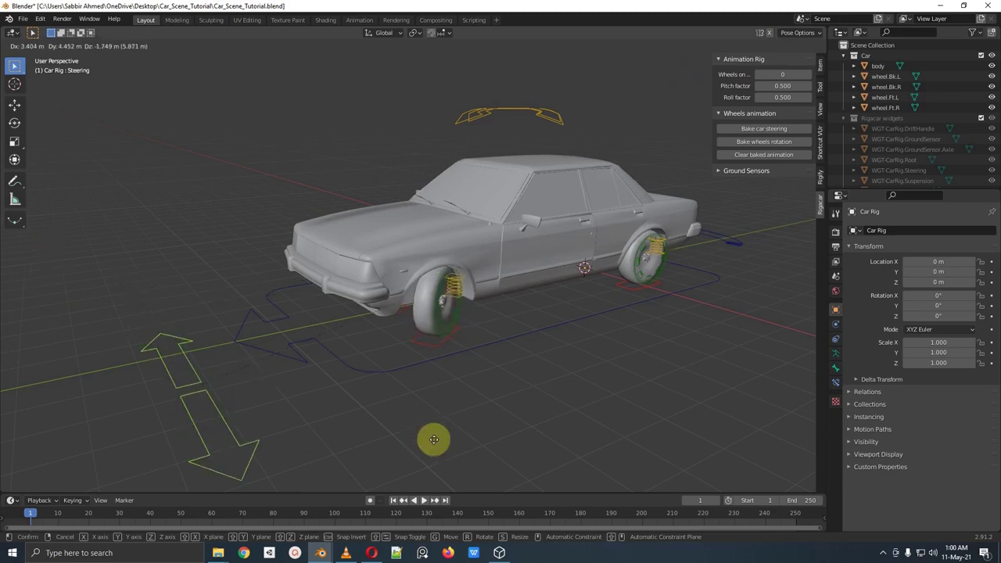
pyautogui.rightClick(187, 252)
# Step: Try rotating the curved drift control behind the car
pyautogui.moveTo(187, 248); pyautogui.dragTo(638, 346, button='middle')
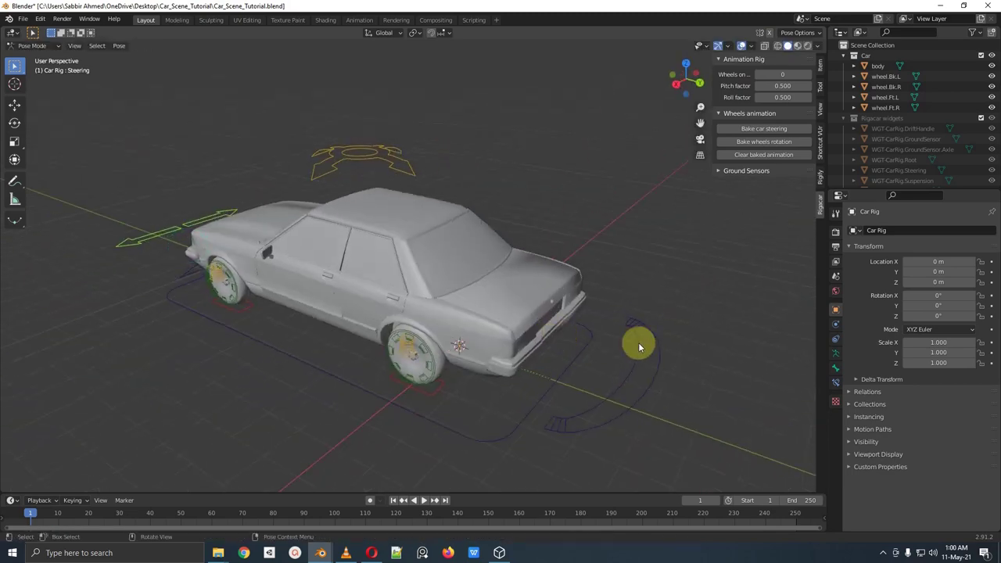
pyautogui.click(633, 386)
pyautogui.press('r')
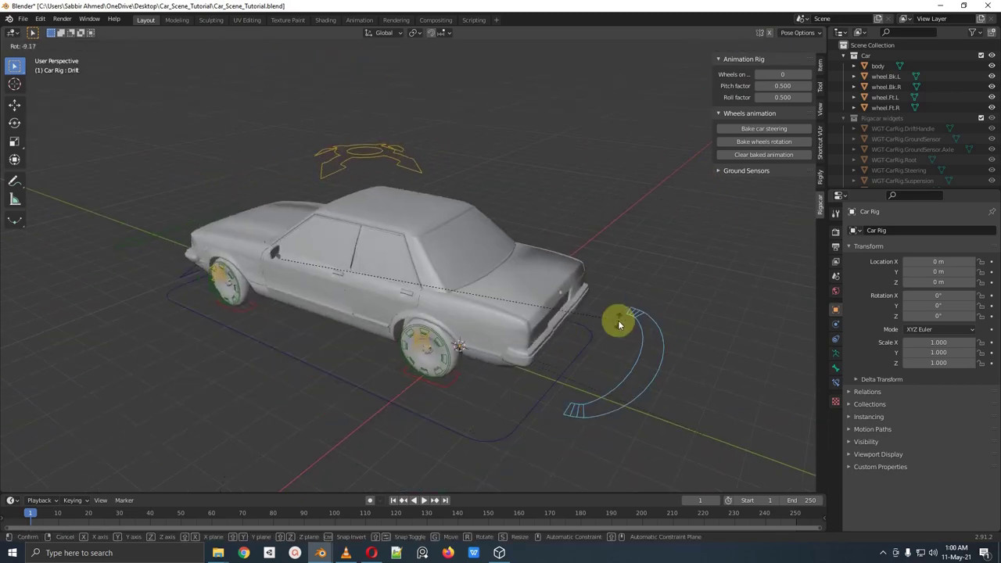
pyautogui.rightClick(617, 324)
# Step: Try moving the suspension control above the roof again, with the car shown solid
pyautogui.moveTo(438, 362); pyautogui.dragTo(512, 250, button='middle')
pyautogui.moveTo(522, 261); pyautogui.dragTo(547, 250, button='middle')
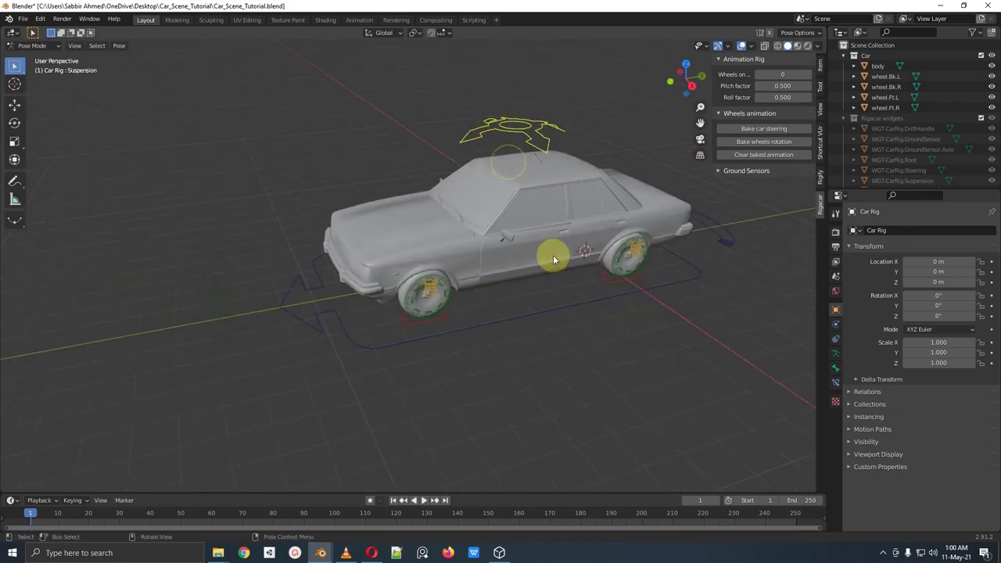
pyautogui.press('g')
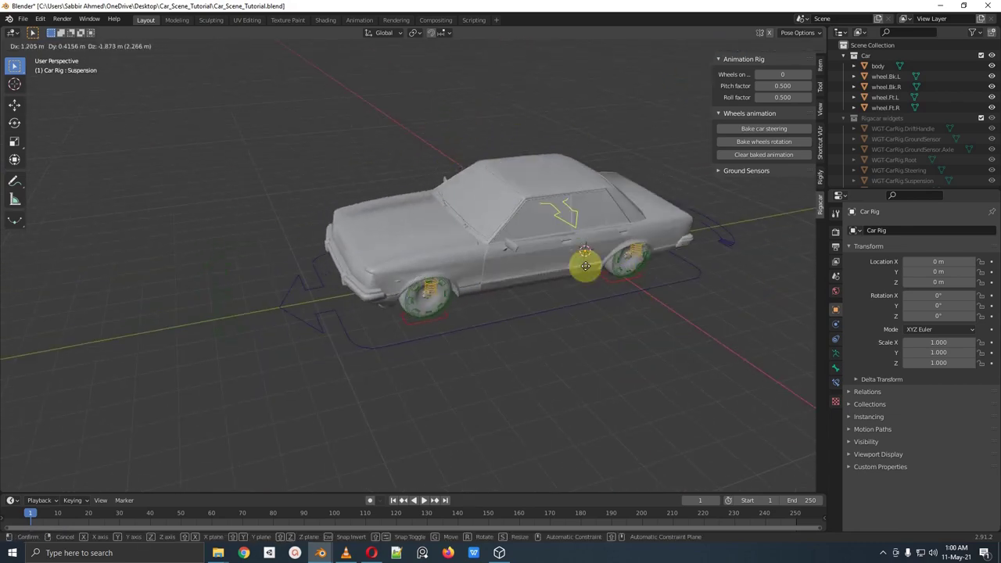
pyautogui.rightClick(442, 183)
pyautogui.moveTo(441, 183); pyautogui.dragTo(443, 294, button='middle')
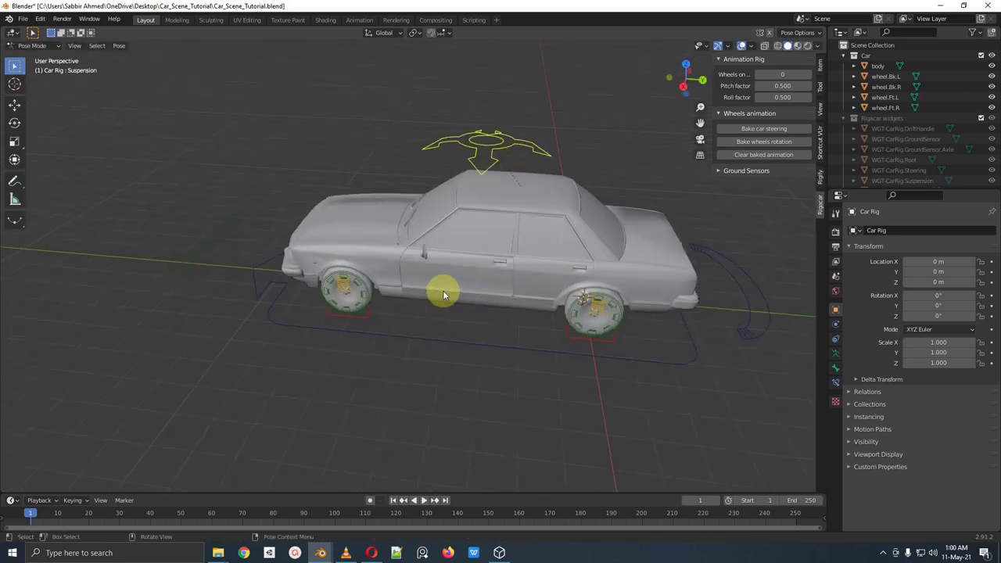
# Step: Return to Object Mode and add a Path curve at the world origin
pyautogui.scroll(-4, 442, 293)
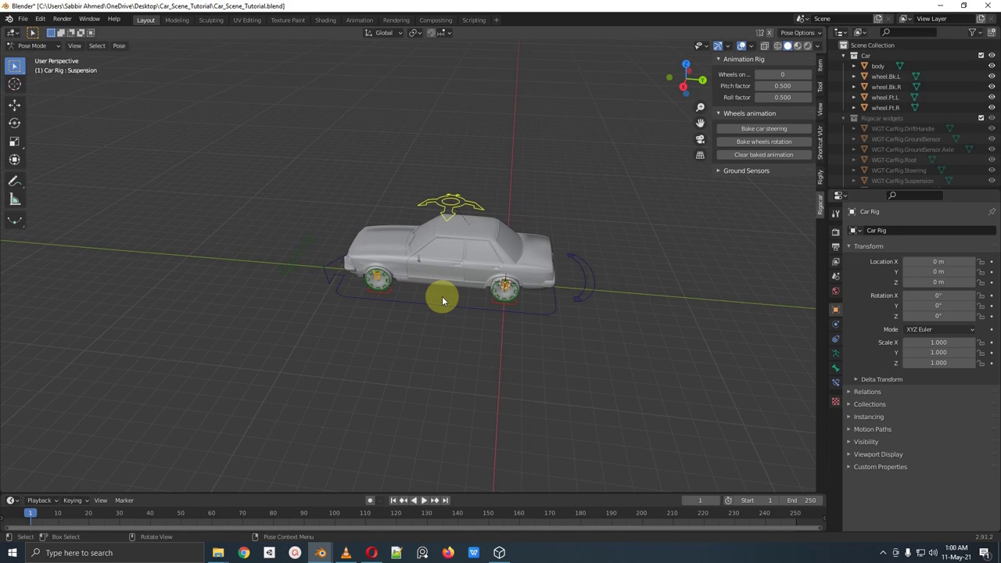
pyautogui.moveTo(442, 297)
pyautogui.mouseDown(button='middle')
pyautogui.moveTo(368, 284)
pyautogui.moveTo(409, 279)
pyautogui.moveTo(448, 301)
pyautogui.mouseUp(button='middle')
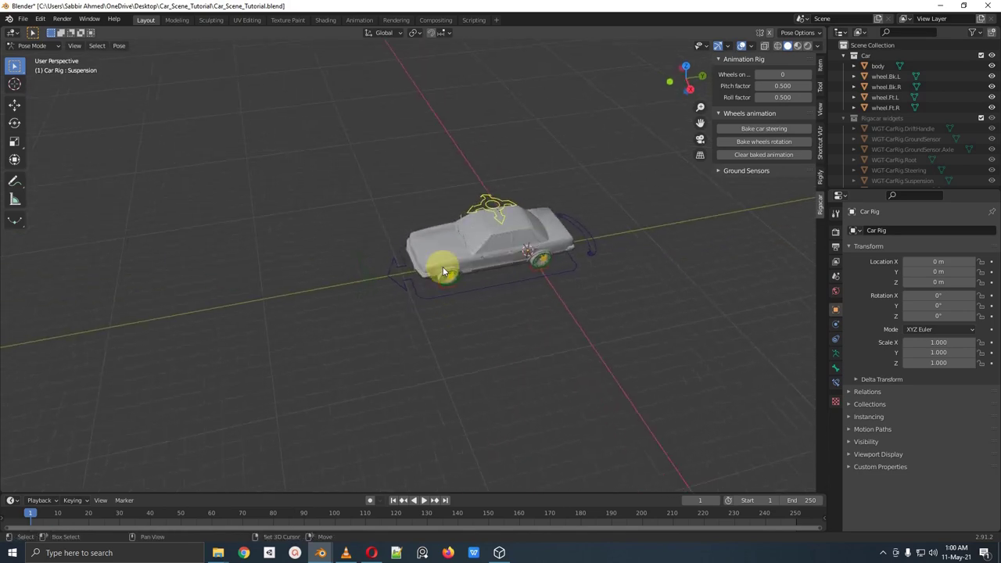
pyautogui.click(33, 46)
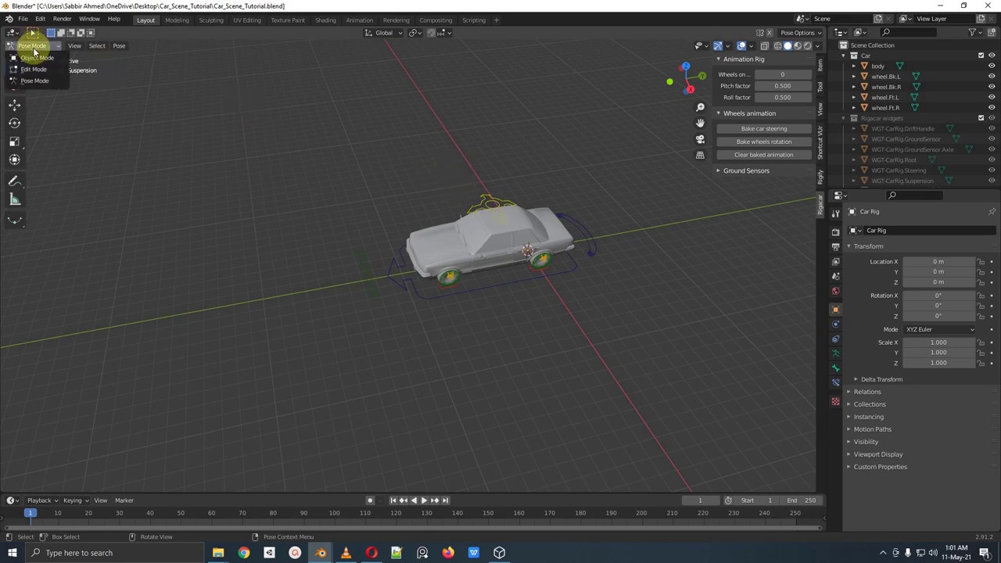
pyautogui.click(33, 58)
pyautogui.moveTo(356, 223); pyautogui.dragTo(411, 216, button='middle')
pyautogui.click(408, 232)
pyautogui.hotkey('shift', 'a')
pyautogui.moveTo(396, 149)
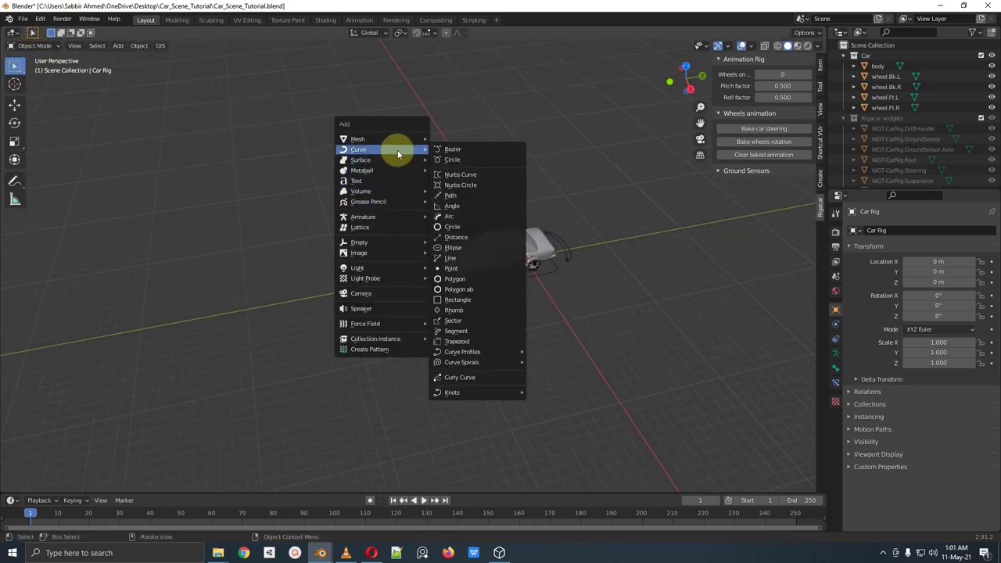
pyautogui.click(462, 195)
# Step: Edit the path in top view, moving its first control point behind the car and the second to about X -8.9 m, Y 1.6 m
pyautogui.press('KP_7')
pyautogui.press('Tab')
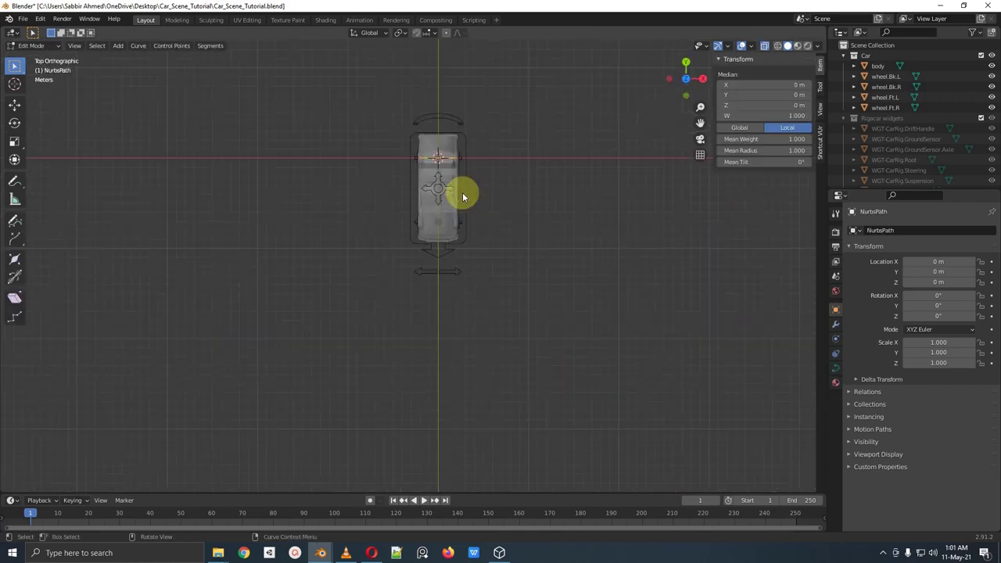
pyautogui.scroll(-2, 462, 194)
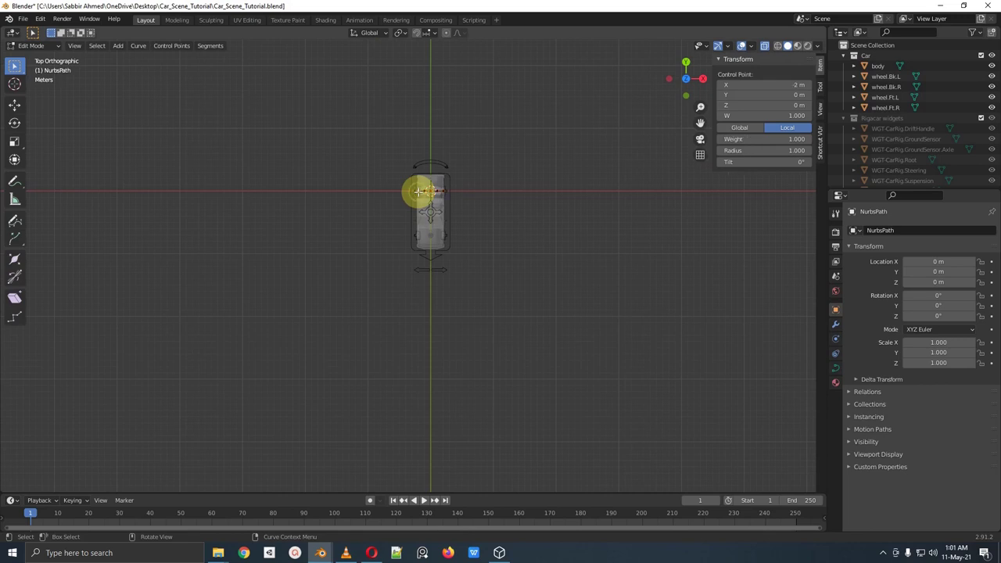
pyautogui.press('g')
pyautogui.click(438, 70)
pyautogui.scroll(-3, 431, 125)
pyautogui.click(415, 224)
pyautogui.press('g')
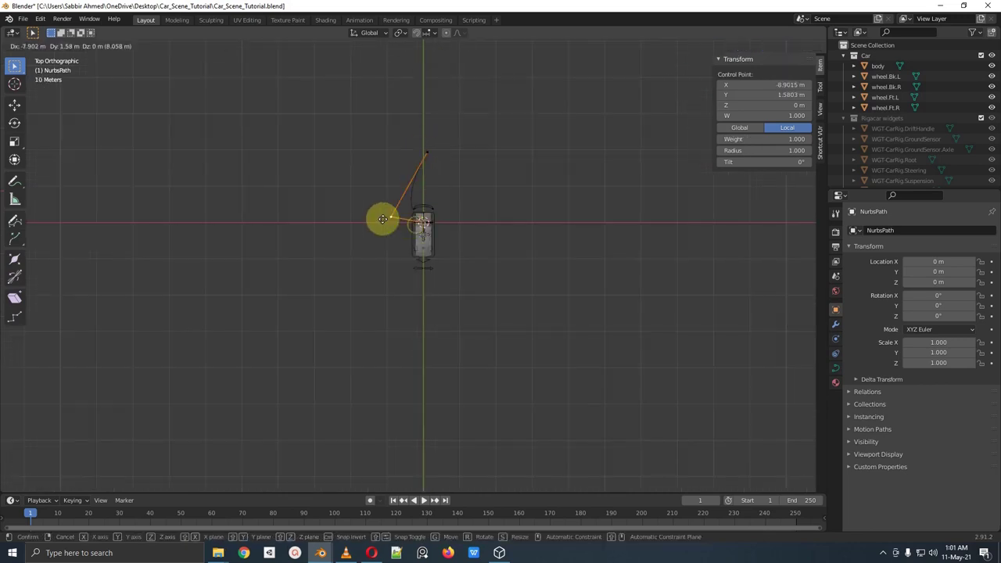
pyautogui.click(383, 219)
# Step: Move the path's third control point to about X 6 m, Y -27.4 m and another one farther ahead of the car
pyautogui.click(422, 223)
pyautogui.press('g')
pyautogui.click(445, 320)
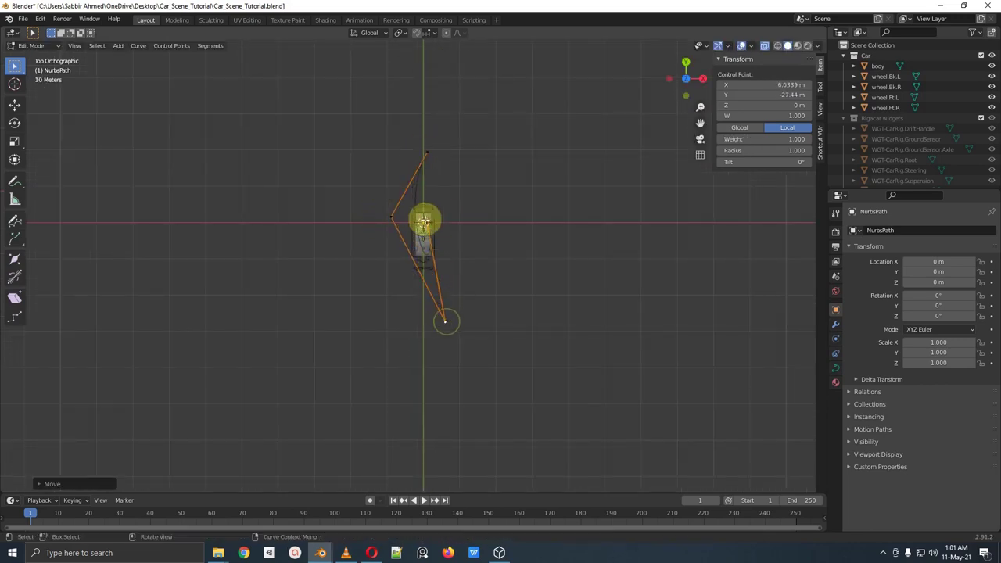
pyautogui.click(424, 222)
pyautogui.press('g')
pyautogui.click(359, 462)
# Step: Spread the path's middle control points into a wide S, placing the second one at about X -25 m, Y 4.9 m
pyautogui.scroll(1, 400, 266)
pyautogui.keyDown('shift'); pyautogui.moveTo(428, 214); pyautogui.dragTo(458, 79, button='middle'); pyautogui.keyUp('shift')
pyautogui.click(458, 79)
pyautogui.press('g')
pyautogui.click(449, 235)
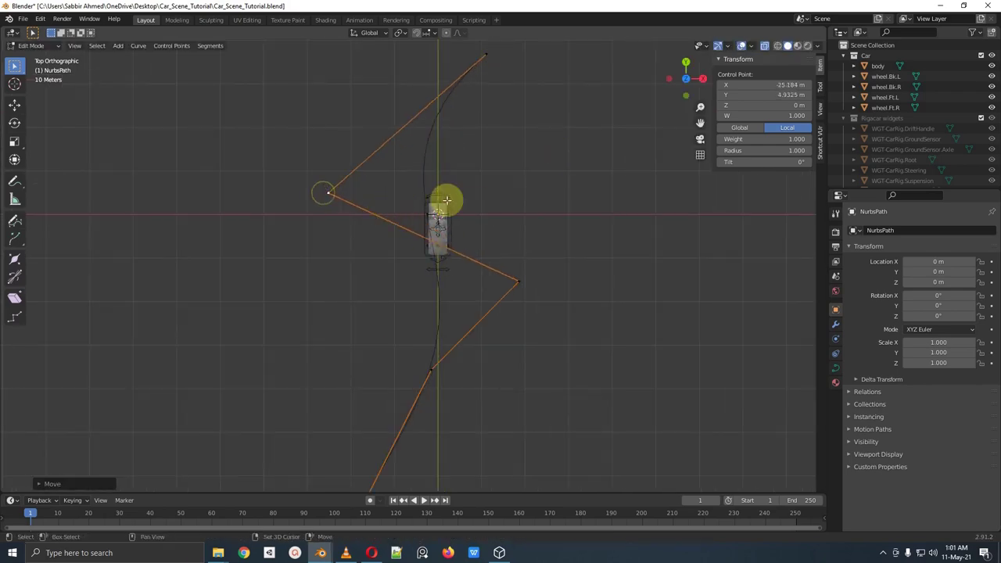
pyautogui.keyDown('shift'); pyautogui.moveTo(447, 200); pyautogui.dragTo(446, 129, button='middle'); pyautogui.keyUp('shift')
# Step: Move the path's first control point farther behind the car and the fourth one farther ahead of it
pyautogui.click(429, 304)
pyautogui.press('g')
pyautogui.click(456, 314)
pyautogui.scroll(-2, 453, 297)
pyautogui.keyDown('shift'); pyautogui.moveTo(449, 235); pyautogui.dragTo(438, 317, button='middle'); pyautogui.keyUp('shift')
pyautogui.click(456, 152)
pyautogui.press('g')
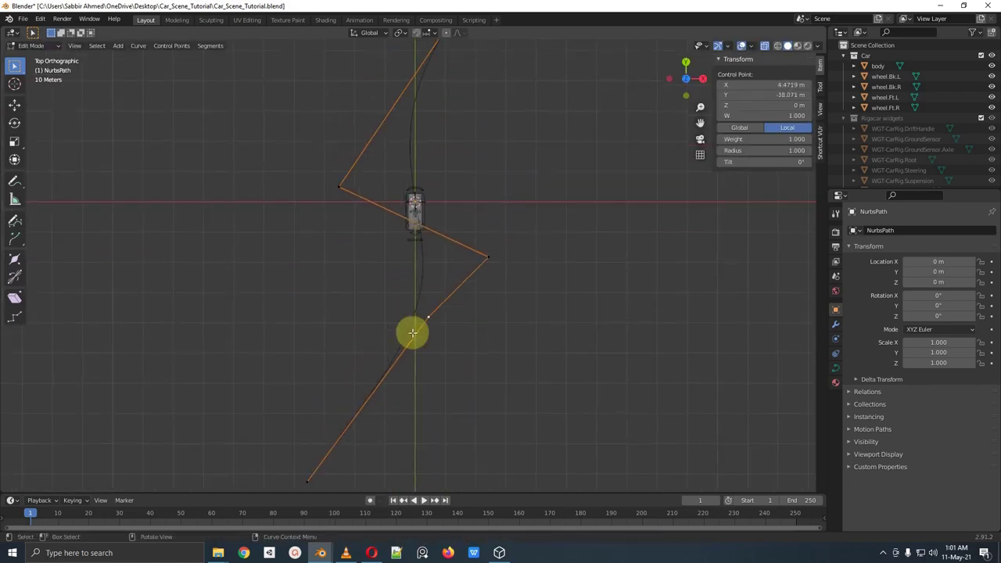
pyautogui.press('g')
pyautogui.click(431, 388)
pyautogui.keyDown('shift'); pyautogui.moveTo(431, 388); pyautogui.dragTo(455, 279, button='middle'); pyautogui.keyUp('shift')
# Step: Delete a control point near the path's front end and move the second one to about X -45.4 m, Y 6.8 m
pyautogui.click(333, 372)
pyautogui.press('x')
pyautogui.click(333, 366)
pyautogui.click(471, 261)
pyautogui.press('g')
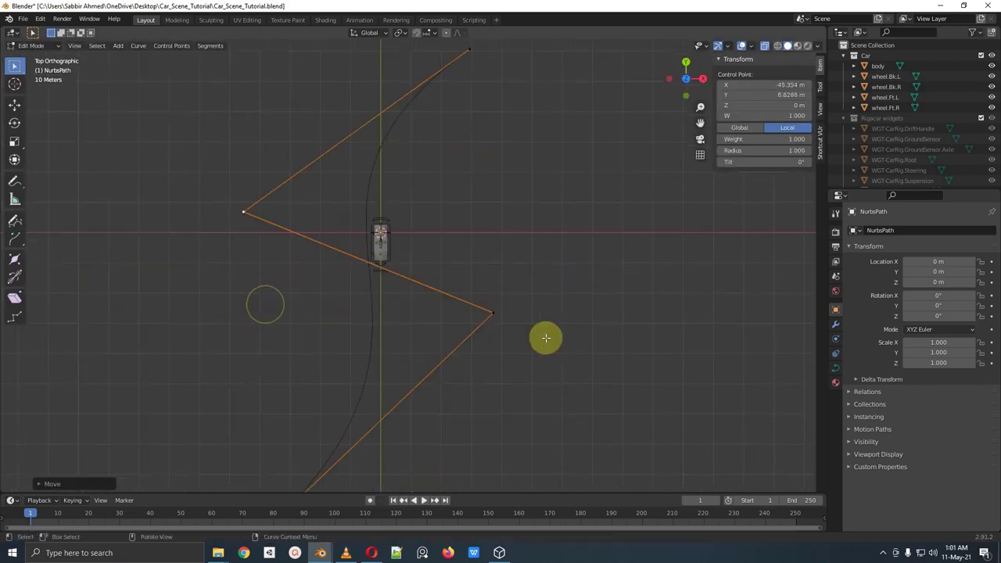
# Step: Widen the path's opposite bend by moving its control point farther toward positive X, and leave Edit Mode
pyautogui.click(512, 324)
pyautogui.press('g')
pyautogui.click(552, 293)
pyautogui.keyDown('shift'); pyautogui.moveTo(478, 52); pyautogui.dragTo(467, 154, button='middle'); pyautogui.keyUp('shift')
pyautogui.keyDown('shift'); pyautogui.moveTo(375, 438); pyautogui.dragTo(428, 169, button='middle'); pyautogui.keyUp('shift')
pyautogui.click(306, 357)
pyautogui.press('Tab')
# Step: Select the Car Rig and add a Follow Path object constraint with NurbsPath as its target
pyautogui.moveTo(537, 368); pyautogui.dragTo(419, 225, button='middle')
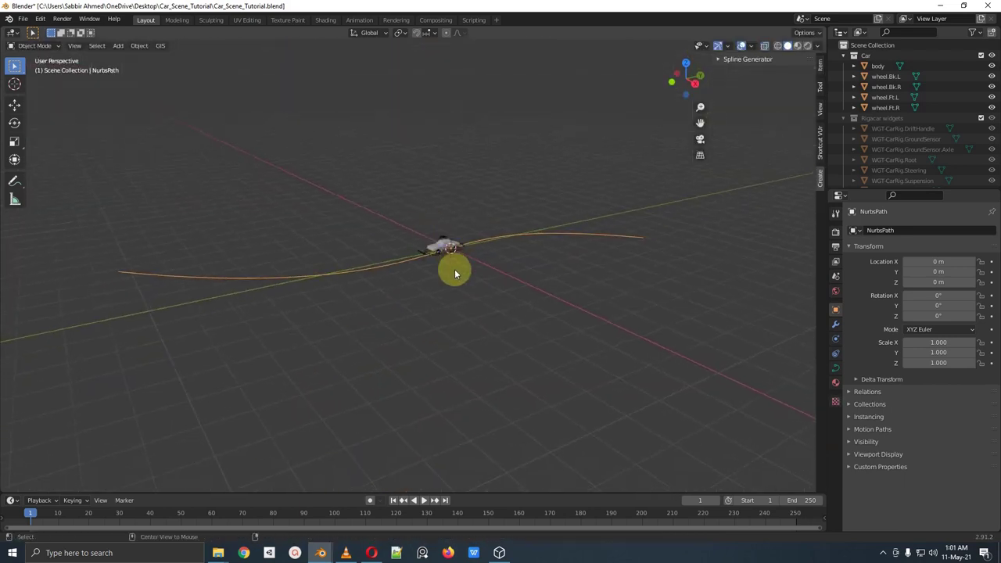
pyautogui.moveTo(454, 273); pyautogui.dragTo(374, 273, button='middle')
pyautogui.moveTo(250, 292); pyautogui.dragTo(542, 268, button='middle')
pyautogui.click(422, 278)
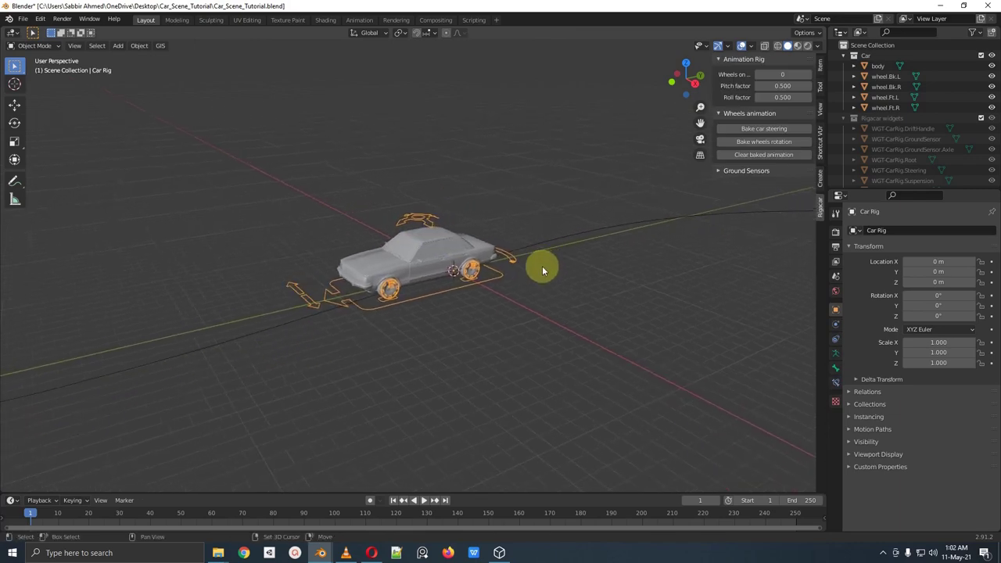
pyautogui.click(837, 380)
pyautogui.click(836, 353)
pyautogui.click(836, 340)
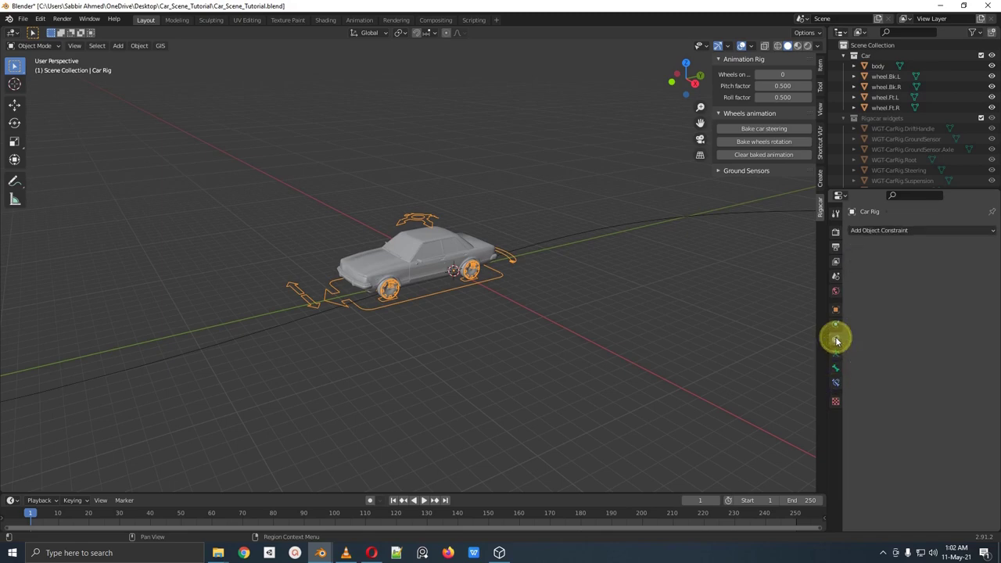
pyautogui.scroll(2, 702, 336)
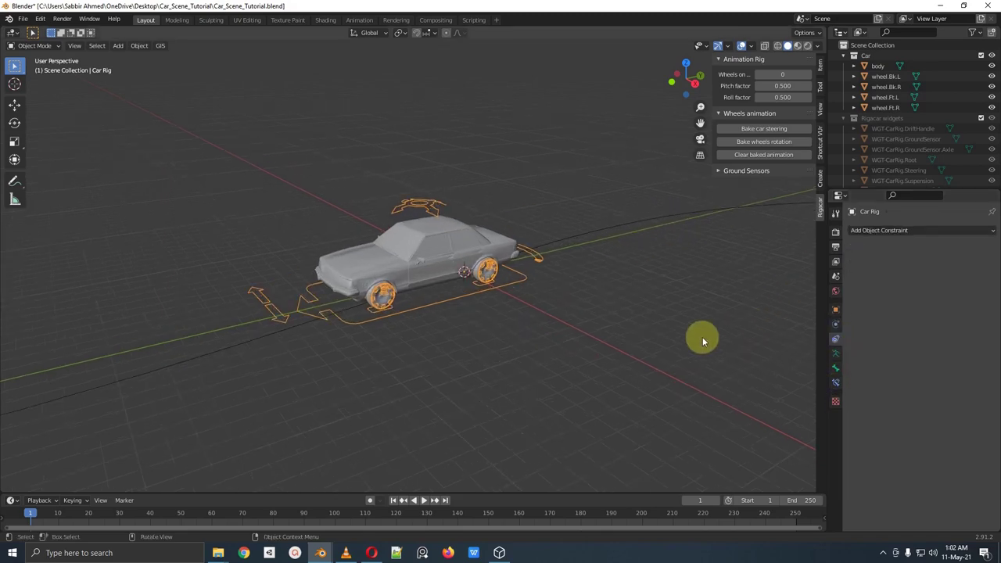
pyautogui.click(927, 230)
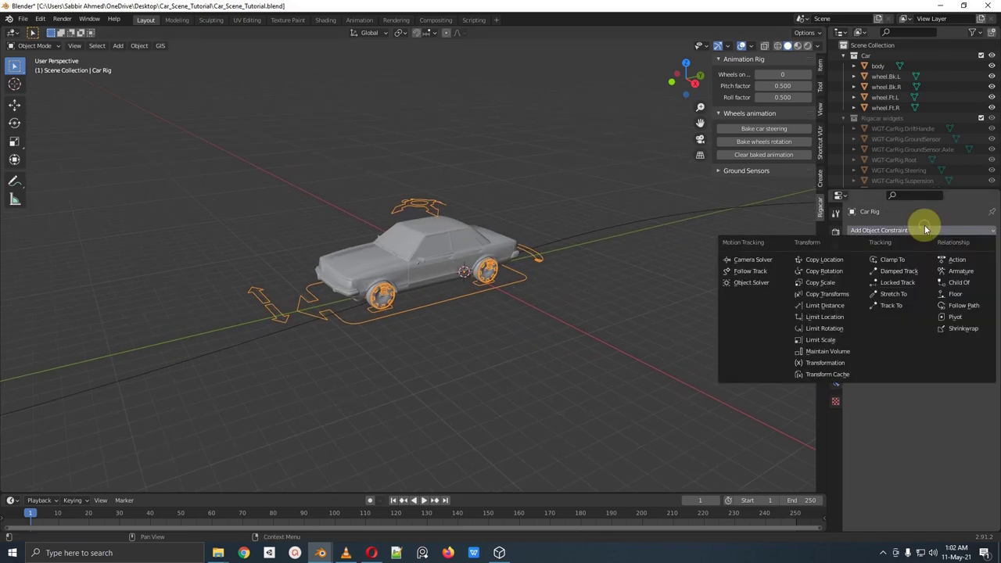
pyautogui.click(963, 305)
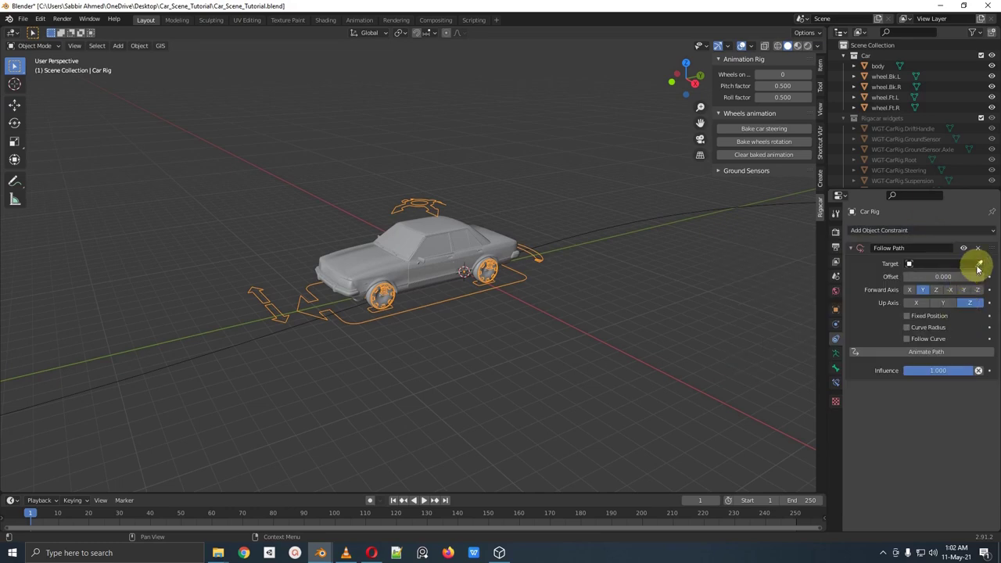
pyautogui.click(641, 223)
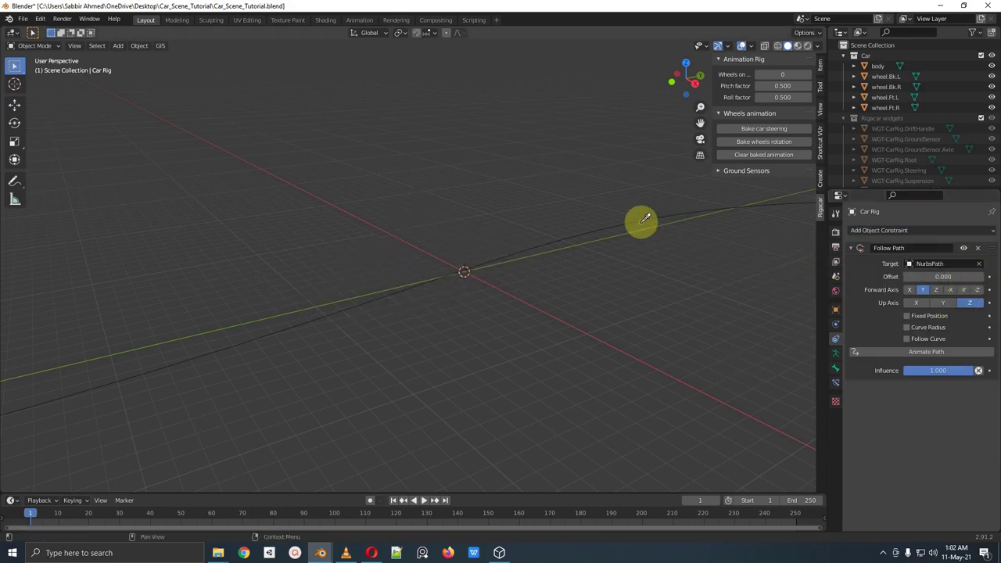
# Step: Enable Fixed Position on the Follow Path constraint and test sliding the car with the Offset Factor, returning it to 0
pyautogui.keyDown('shift'); pyautogui.moveTo(706, 236); pyautogui.dragTo(238, 271, button='middle'); pyautogui.keyUp('shift')
pyautogui.scroll(-7, 301, 257)
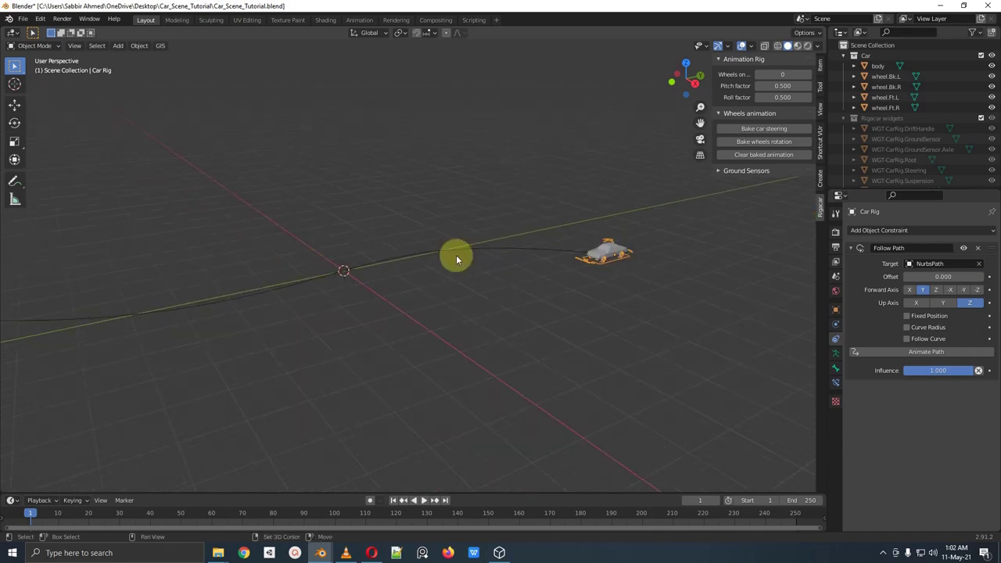
pyautogui.keyDown('shift'); pyautogui.moveTo(456, 254); pyautogui.dragTo(271, 265, button='middle'); pyautogui.keyUp('shift')
pyautogui.scroll(5, 271, 266)
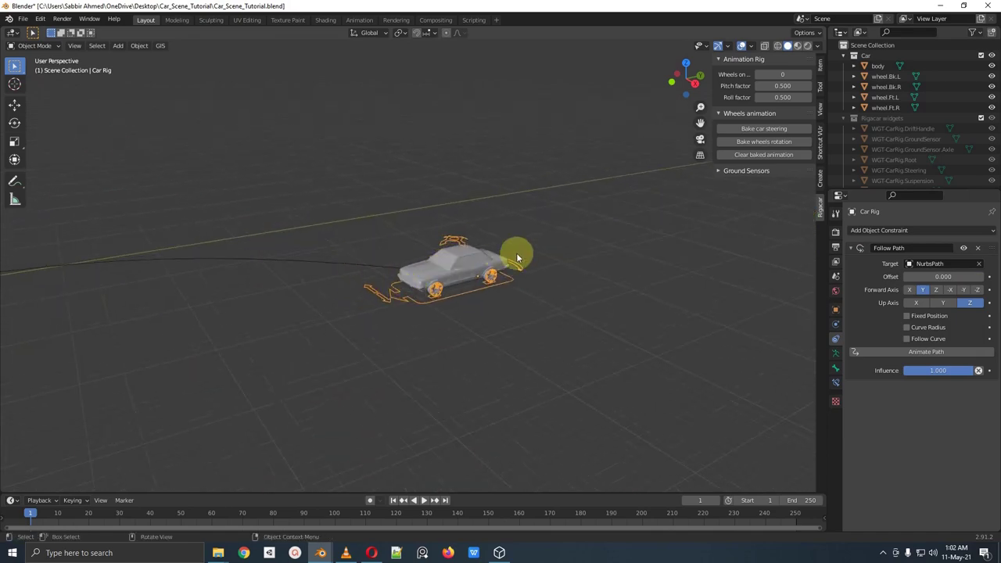
pyautogui.click(907, 315)
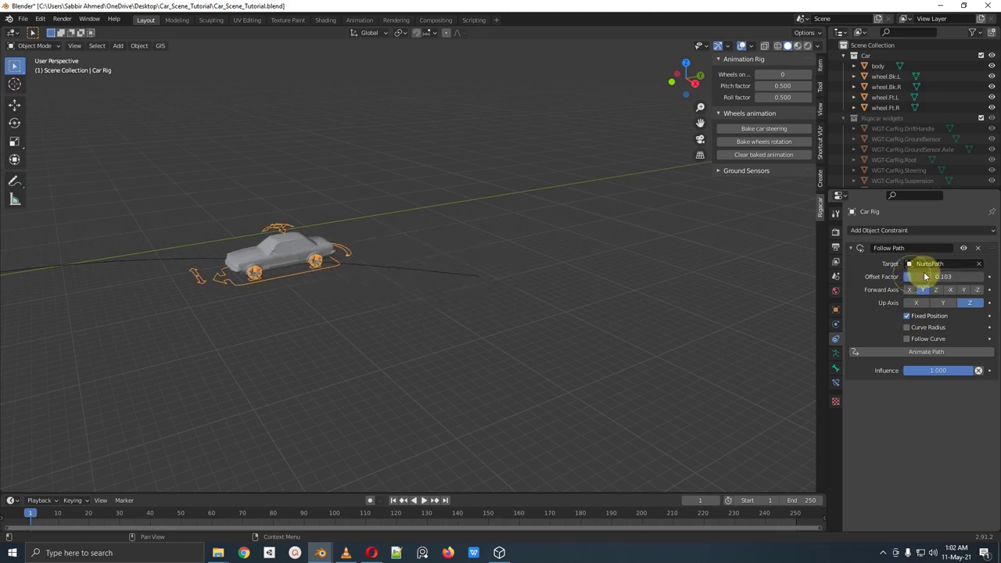
pyautogui.scroll(-3, 380, 285)
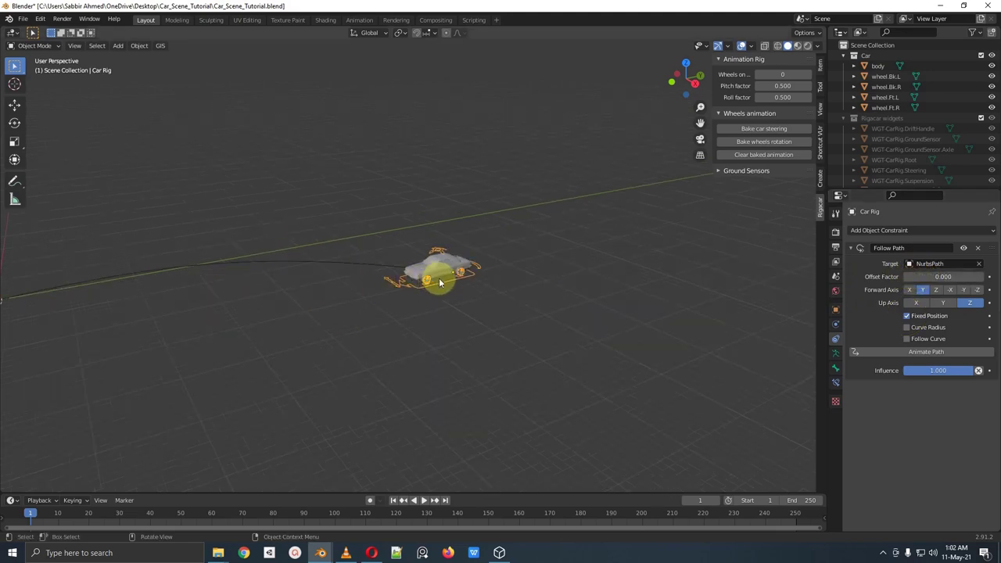
pyautogui.moveTo(461, 250)
pyautogui.mouseDown()
pyautogui.moveTo(413, 289)
pyautogui.moveTo(463, 273)
pyautogui.mouseUp()
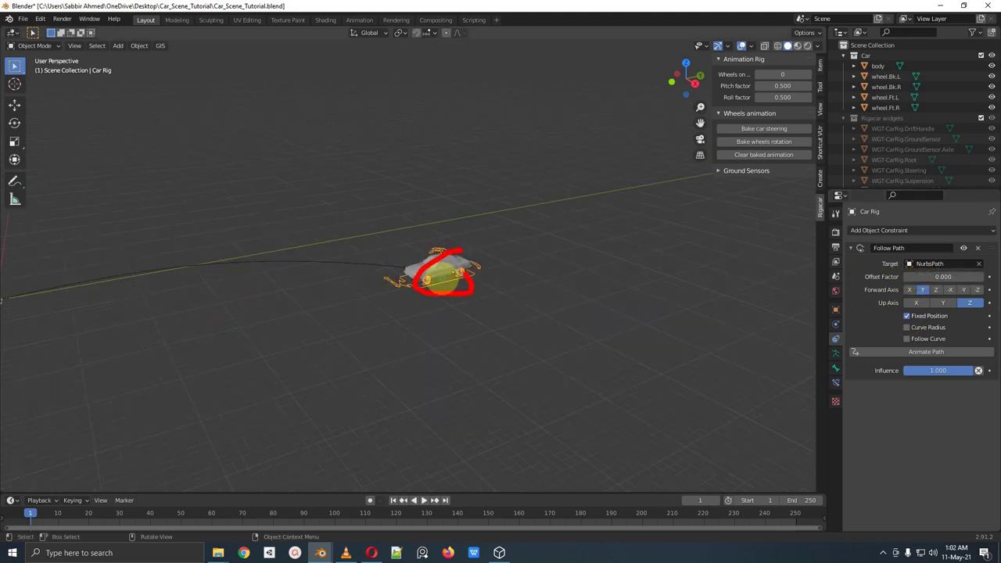
# Step: Examine the full path and check which way the car faces at its starting end
pyautogui.press('Escape')
pyautogui.scroll(-3, 447, 280)
pyautogui.keyDown('shift'); pyautogui.moveTo(364, 300); pyautogui.dragTo(538, 286, button='middle'); pyautogui.keyUp('shift')
pyautogui.scroll(-2, 382, 312)
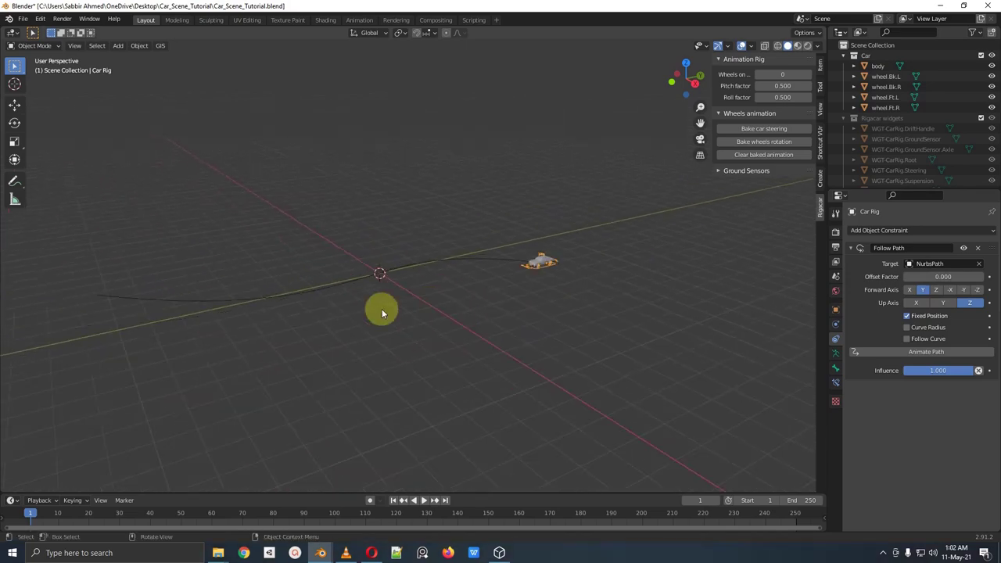
pyautogui.moveTo(111, 265)
pyautogui.mouseDown()
pyautogui.moveTo(89, 308)
pyautogui.moveTo(94, 268)
pyautogui.mouseUp()
pyautogui.press('Escape')
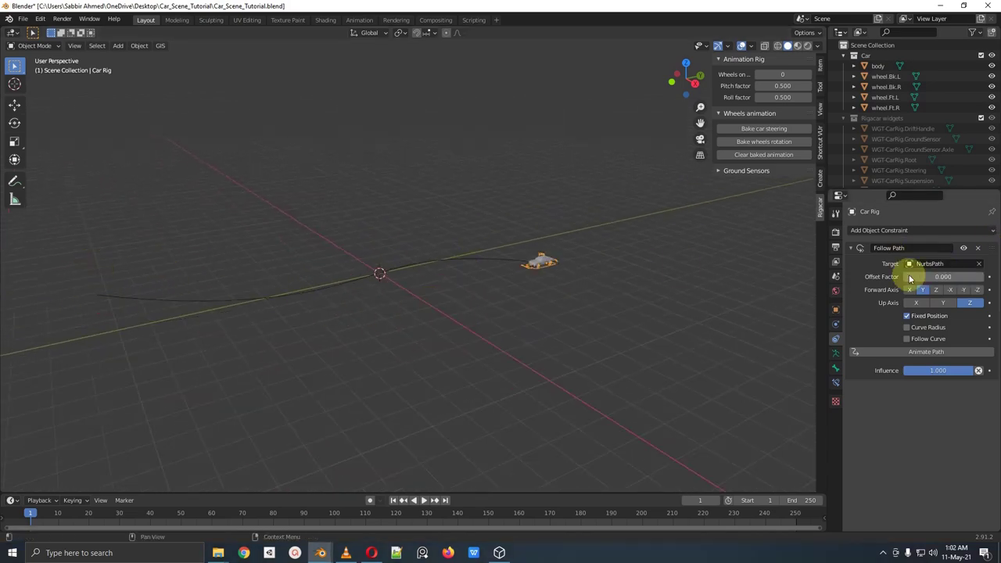
pyautogui.moveTo(907, 279)
pyautogui.mouseDown()
pyautogui.moveTo(949, 279)
pyautogui.moveTo(4, 283)
pyautogui.moveTo(972, 284)
pyautogui.moveTo(889, 284)
pyautogui.mouseUp()
pyautogui.moveTo(641, 258); pyautogui.dragTo(299, 268, button='middle')
pyautogui.scroll(4, 498, 318)
pyautogui.scroll(2, 461, 286)
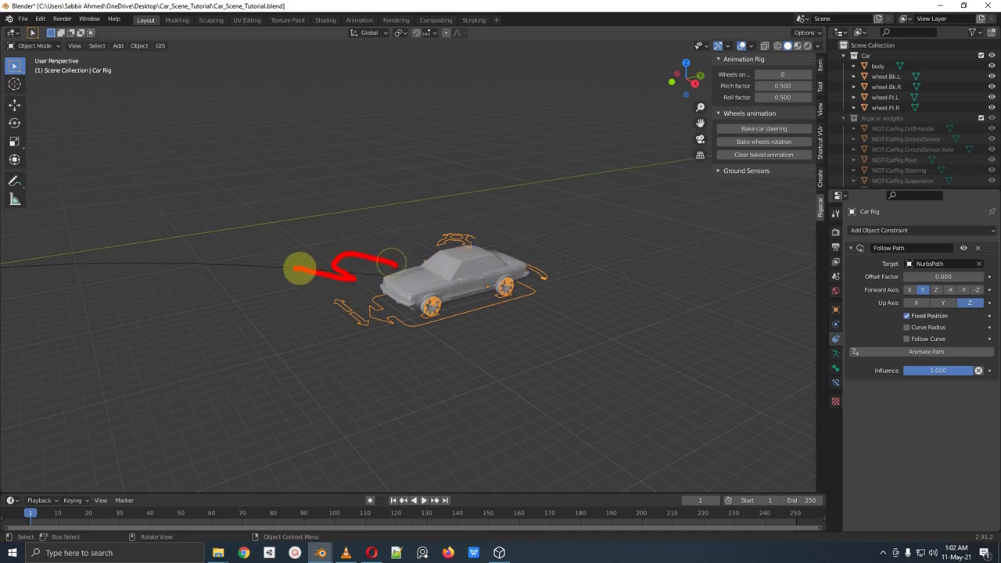
# Step: Enable Follow Curve on the Car Rig's Follow Path constraint and set its Forward Axis to -Y
pyautogui.click(907, 339)
pyautogui.moveTo(657, 309); pyautogui.dragTo(505, 307, button='middle')
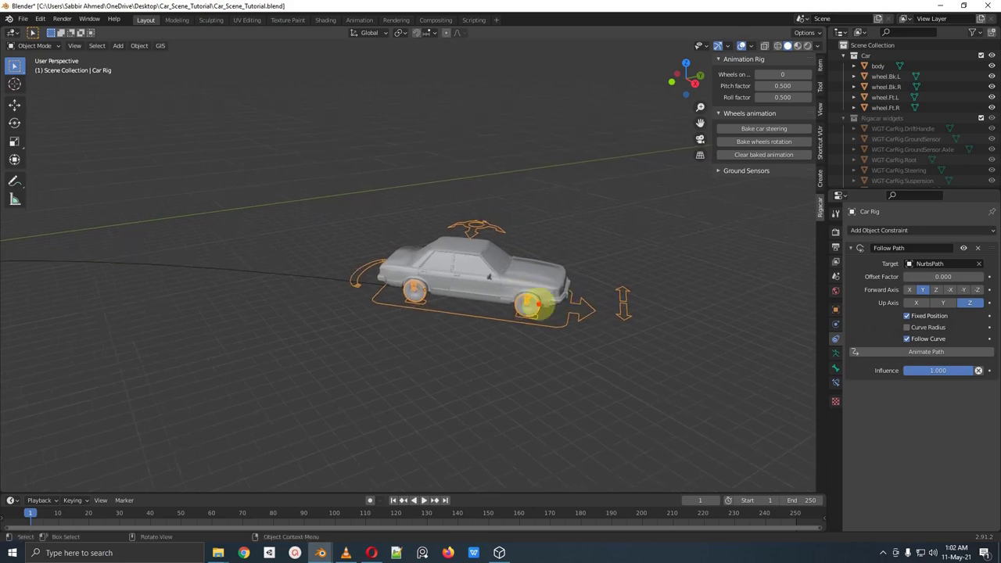
pyautogui.moveTo(552, 268)
pyautogui.mouseDown()
pyautogui.moveTo(688, 299)
pyautogui.moveTo(614, 266)
pyautogui.mouseUp()
pyautogui.press('Escape')
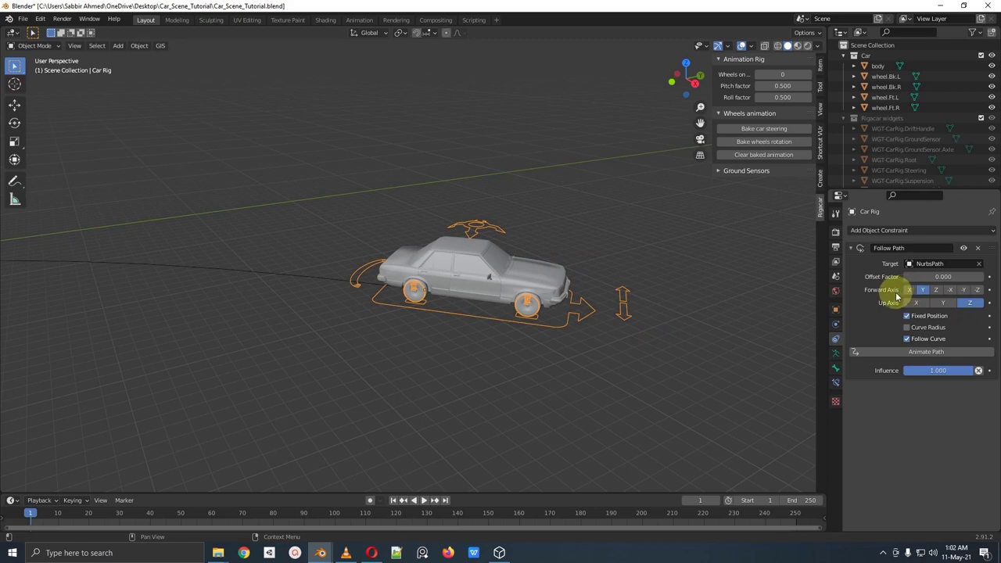
pyautogui.click(963, 290)
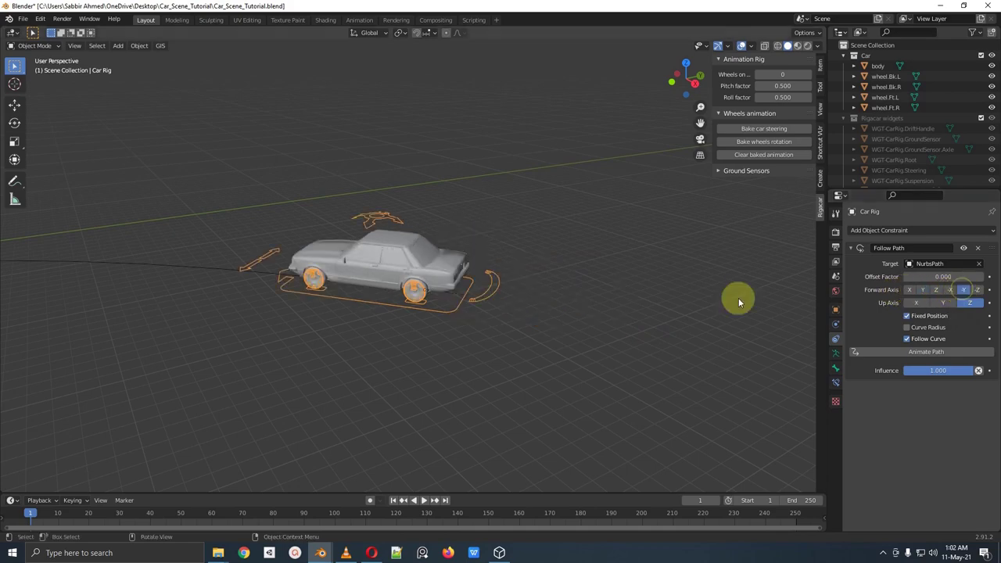
pyautogui.moveTo(357, 256)
pyautogui.mouseDown()
pyautogui.moveTo(275, 257)
pyautogui.moveTo(282, 237)
pyautogui.mouseUp()
pyautogui.press('Escape')
# Step: Enlarge the timeline and insert a keyframe on the constraint's Offset Factor of 0.000 at frame 1
pyautogui.moveTo(317, 282)
pyautogui.mouseDown(button='middle')
pyautogui.moveTo(393, 337)
pyautogui.moveTo(364, 308)
pyautogui.moveTo(337, 328)
pyautogui.moveTo(630, 250)
pyautogui.mouseUp(button='middle')
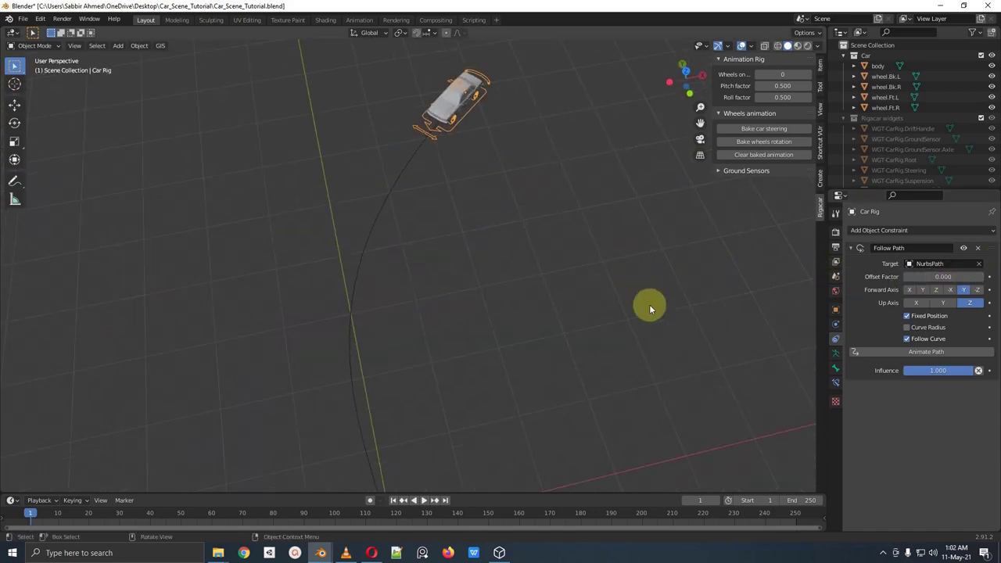
pyautogui.scroll(-2, 626, 320)
pyautogui.keyDown('shift'); pyautogui.moveTo(585, 351); pyautogui.dragTo(570, 282, button='middle'); pyautogui.keyUp('shift')
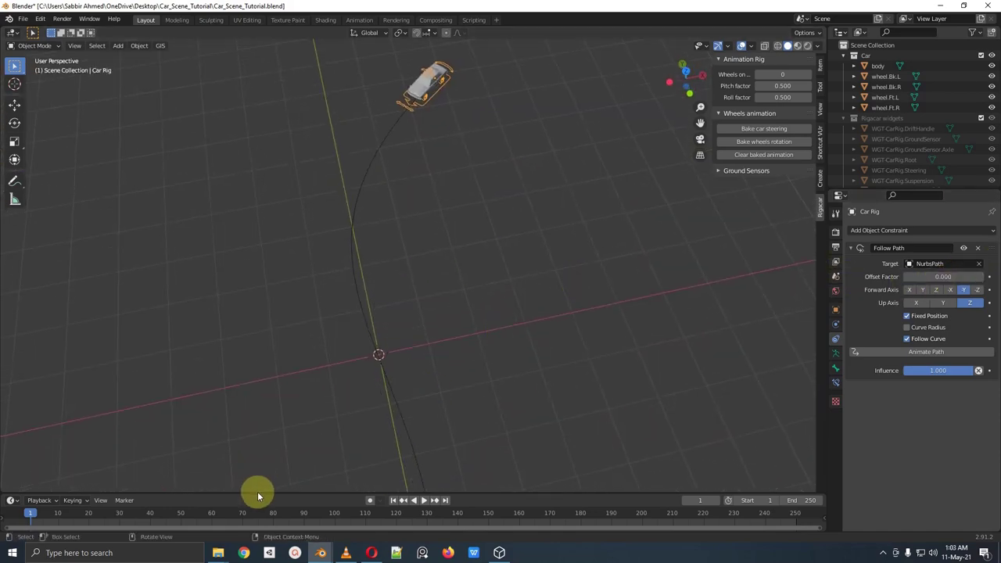
pyautogui.moveTo(257, 493); pyautogui.dragTo(253, 466)
pyautogui.press('space')
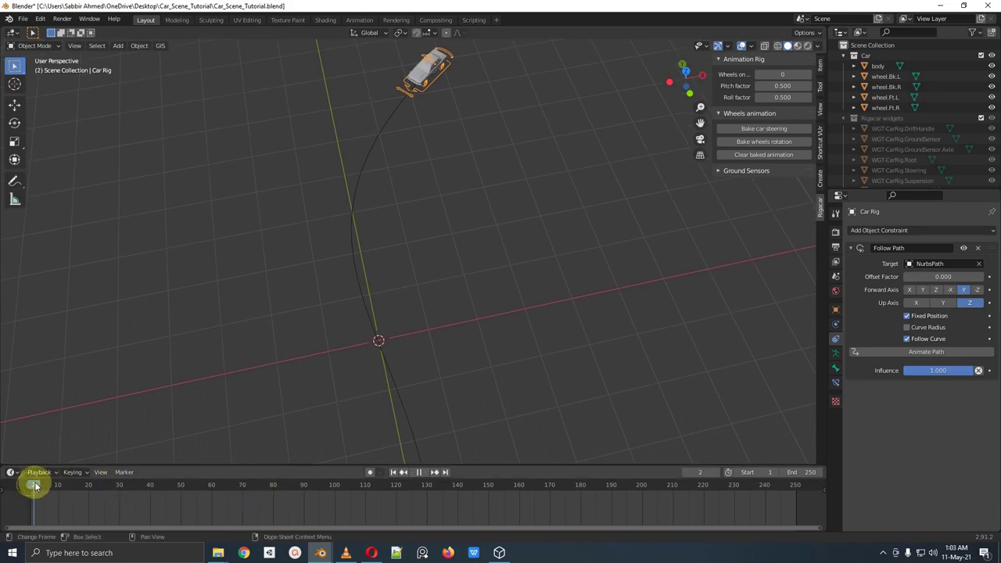
pyautogui.press('space')
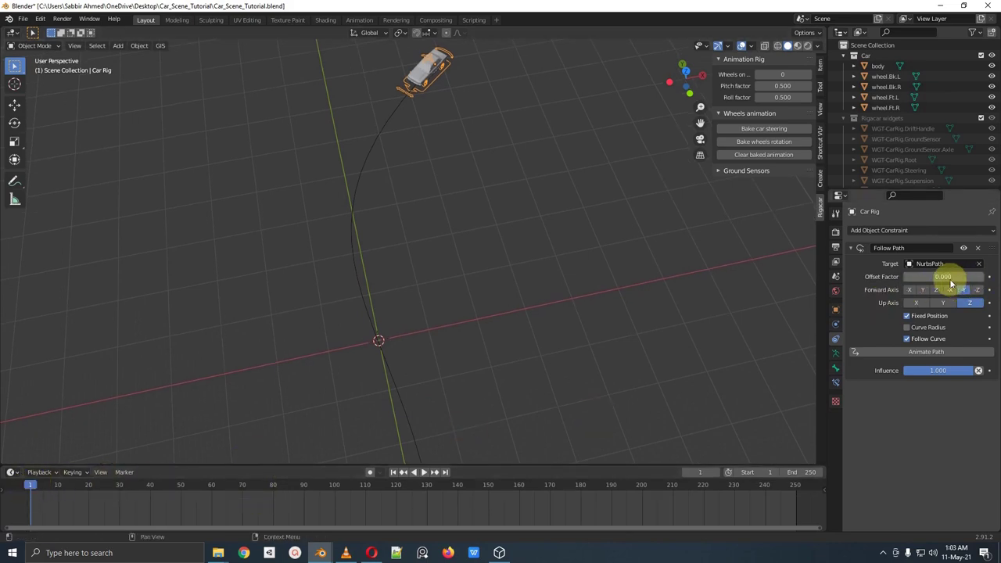
pyautogui.press('i')
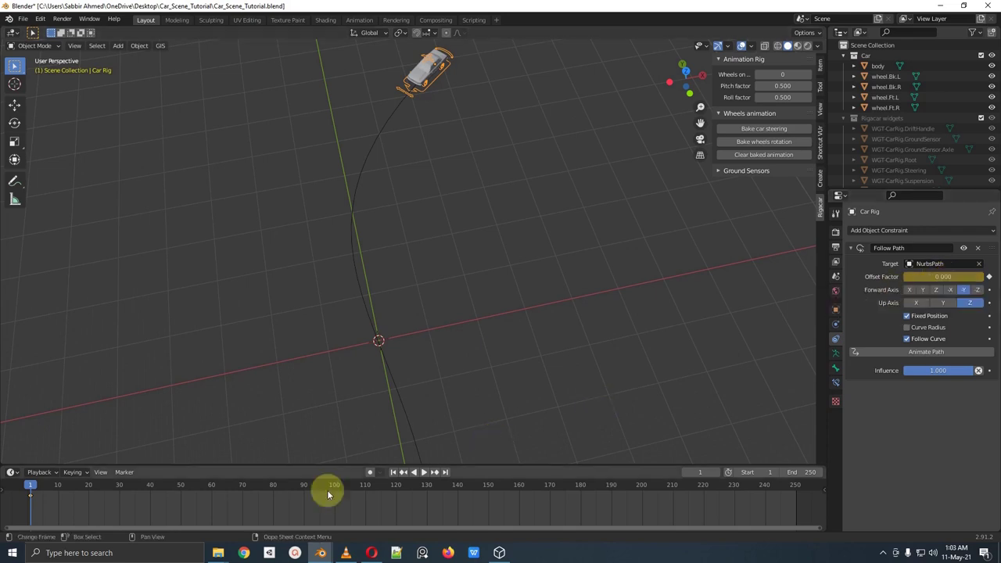
# Step: Go to frame 250 and keyframe the Follow Path Offset Factor at 1.000
pyautogui.moveTo(24, 484); pyautogui.dragTo(793, 527)
pyautogui.press('space')
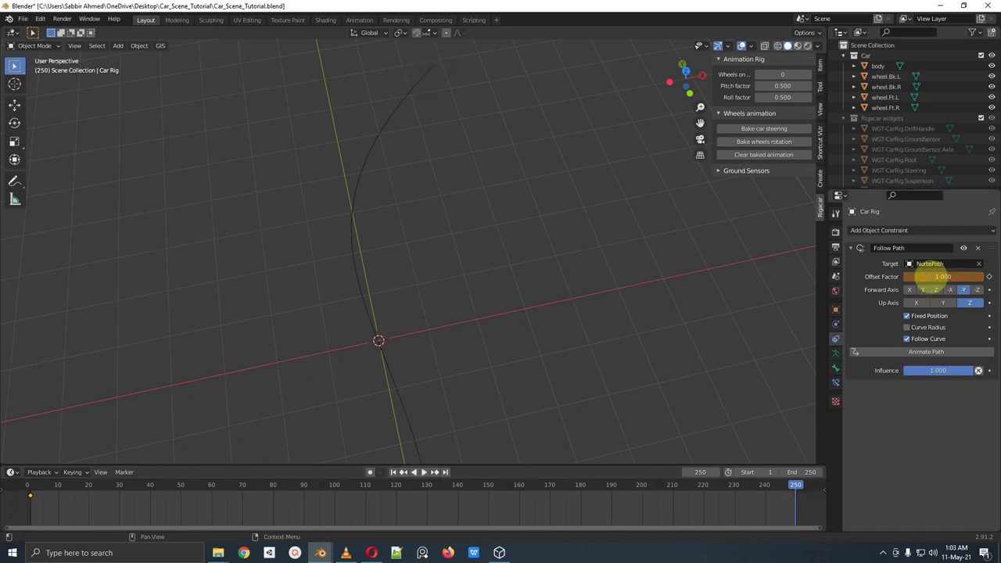
pyautogui.press('i')
# Step: Play the animation from the start to check the car's motion along the path, and stop it
pyautogui.moveTo(610, 297); pyautogui.dragTo(469, 320, button='middle')
pyautogui.click(28, 487)
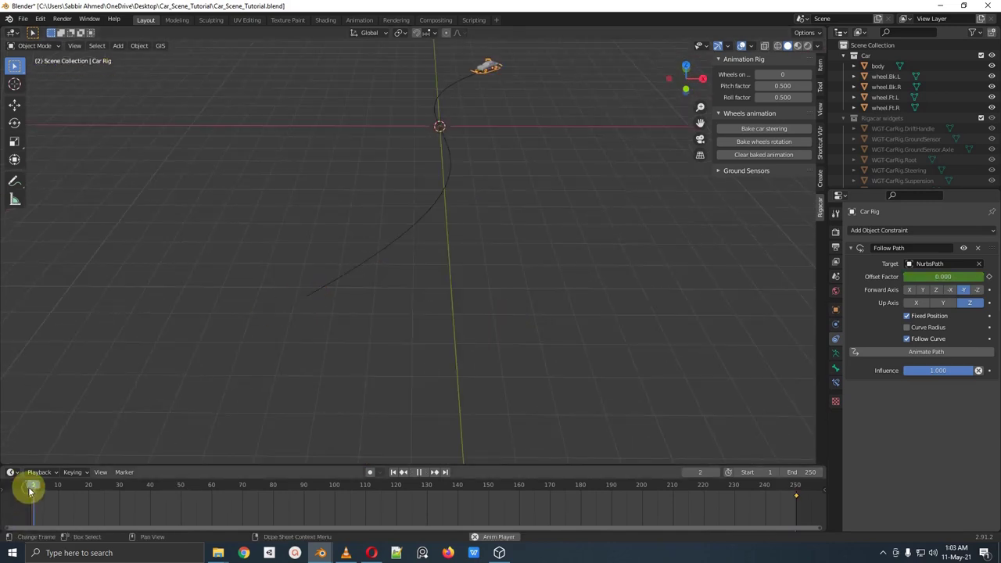
pyautogui.press('space')
pyautogui.moveTo(436, 164); pyautogui.dragTo(496, 86, button='middle')
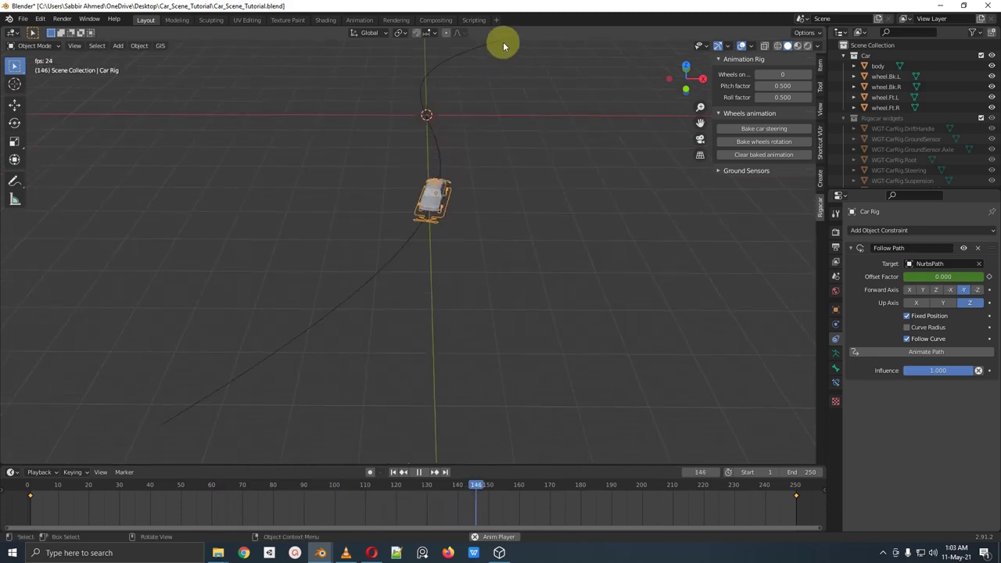
pyautogui.press('Escape')
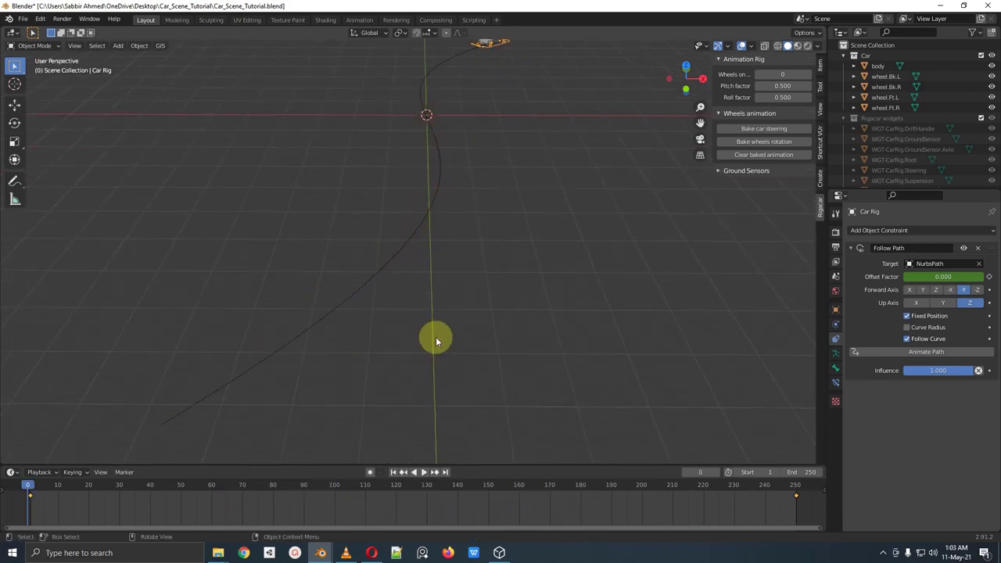
# Step: Set the Offset Factor keyframes' interpolation to Linear and play back the car's motion
pyautogui.scroll(-1, 430, 314)
pyautogui.keyDown('shift'); pyautogui.moveTo(472, 240); pyautogui.dragTo(458, 285, button='middle'); pyautogui.keyUp('shift')
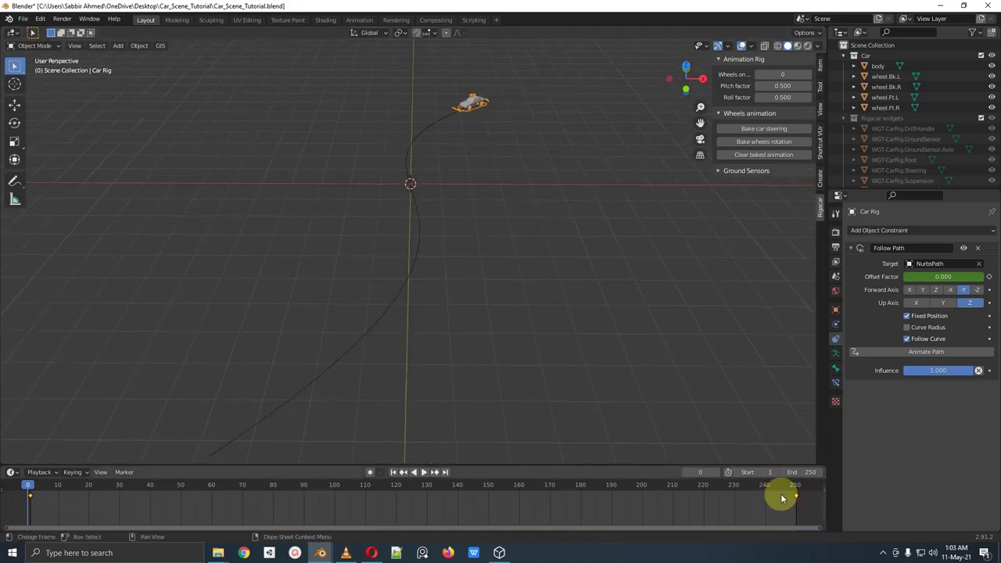
pyautogui.press('t')
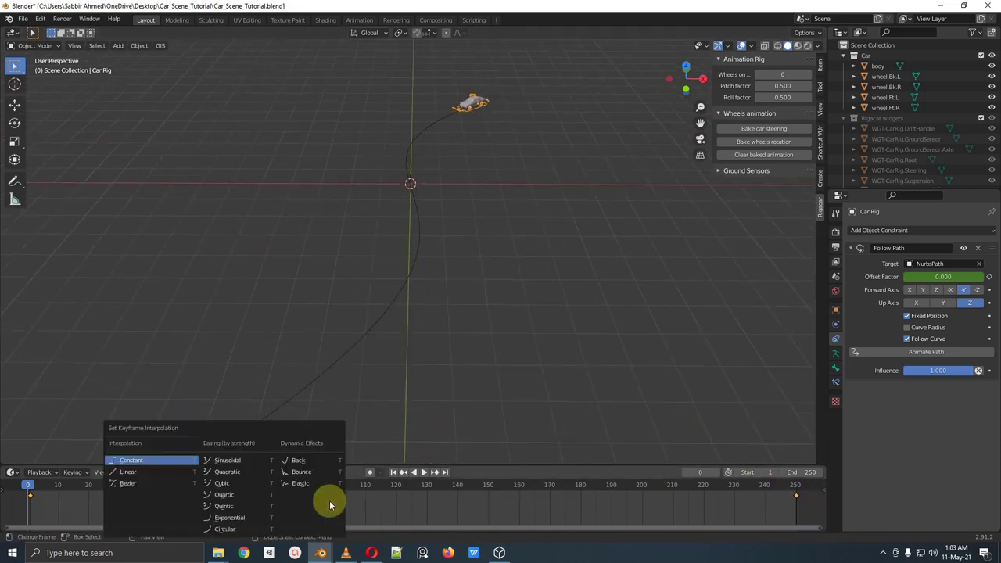
pyautogui.click(154, 472)
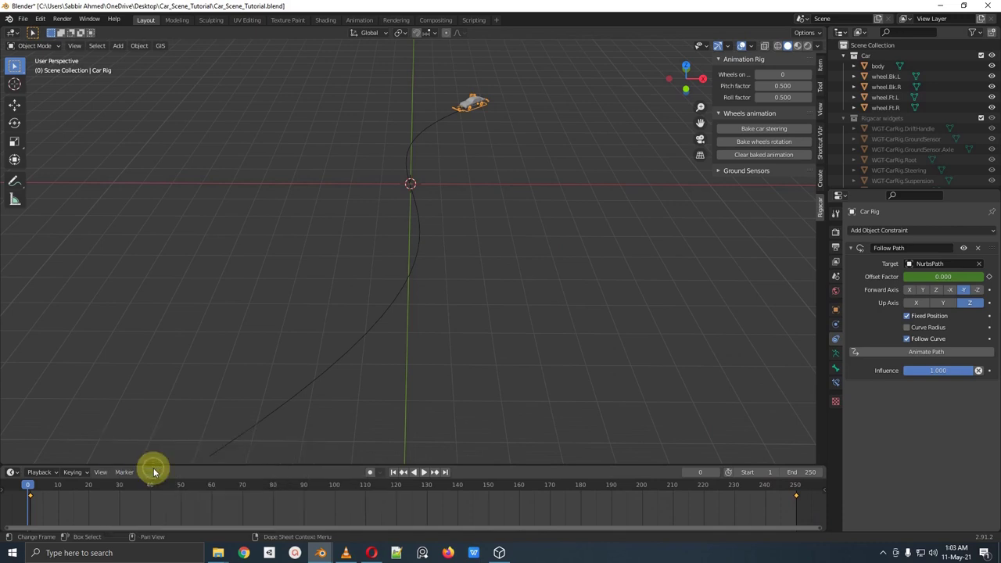
pyautogui.press('space')
pyautogui.scroll(1, 521, 281)
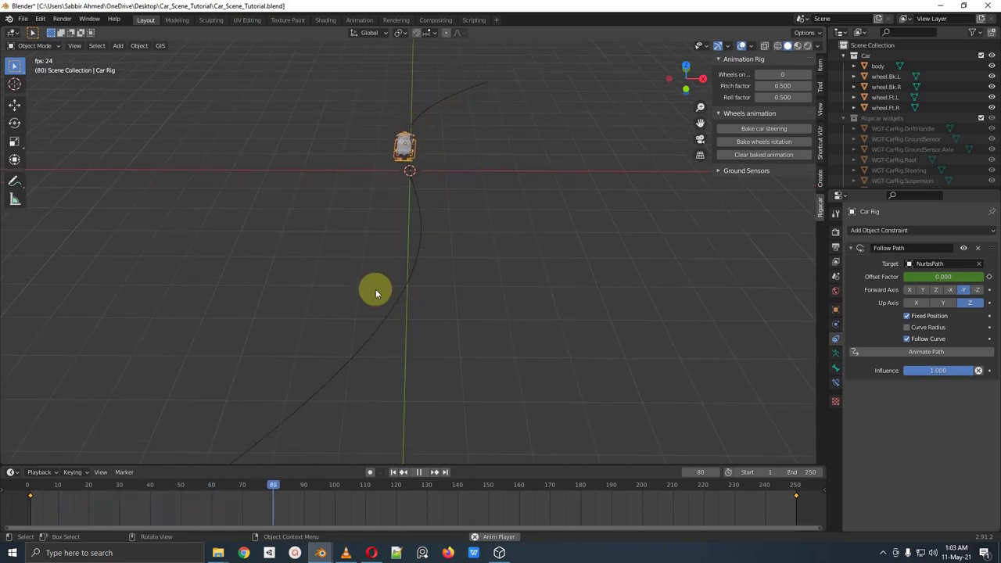
pyautogui.press('Escape')
# Step: Duplicate the NurbsPath curve and place the copy about 12.9 m from the original toward positive X
pyautogui.moveTo(546, 201); pyautogui.dragTo(497, 330, button='middle')
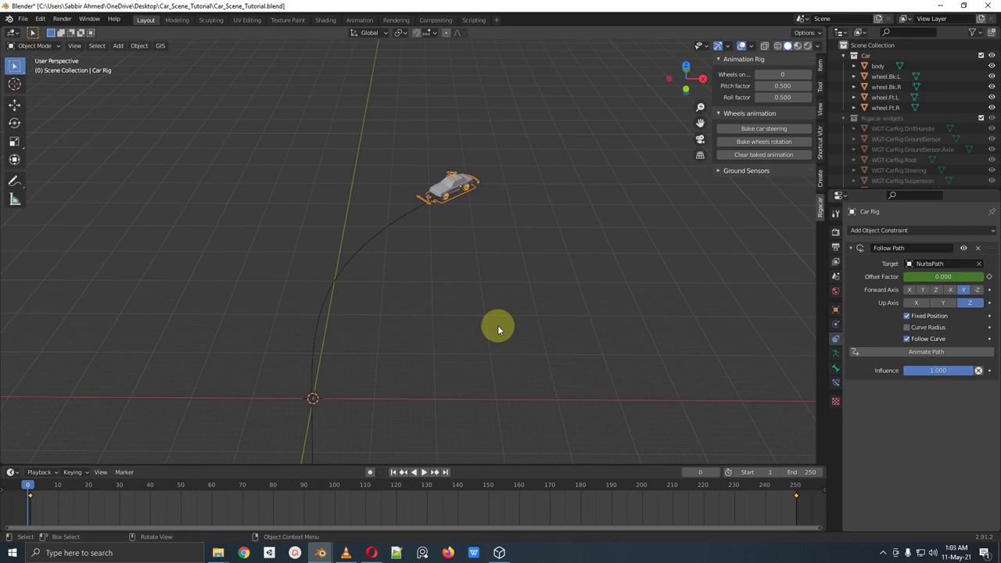
pyautogui.moveTo(498, 329); pyautogui.dragTo(409, 242, button='middle')
pyautogui.click(394, 239)
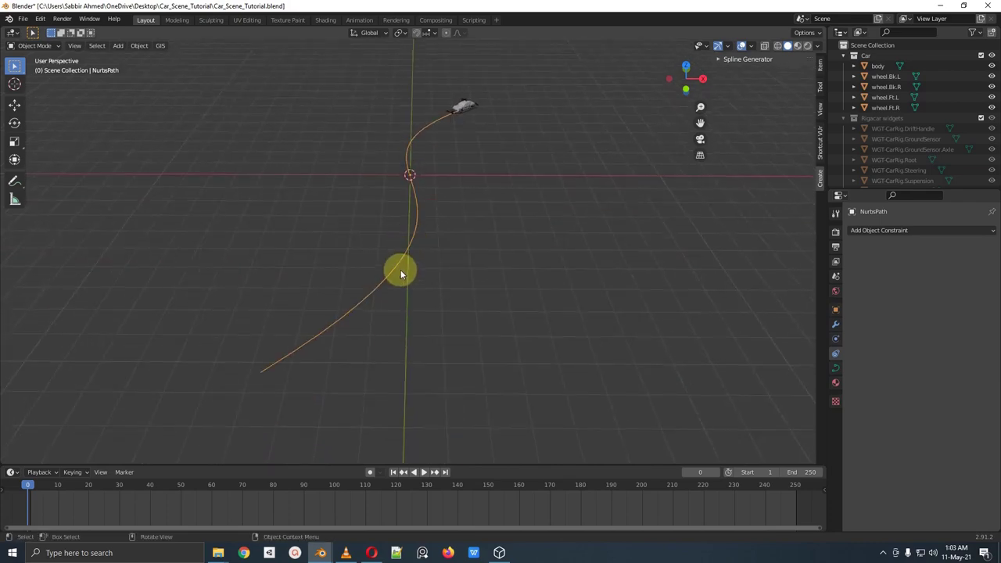
pyautogui.scroll(2, 400, 273)
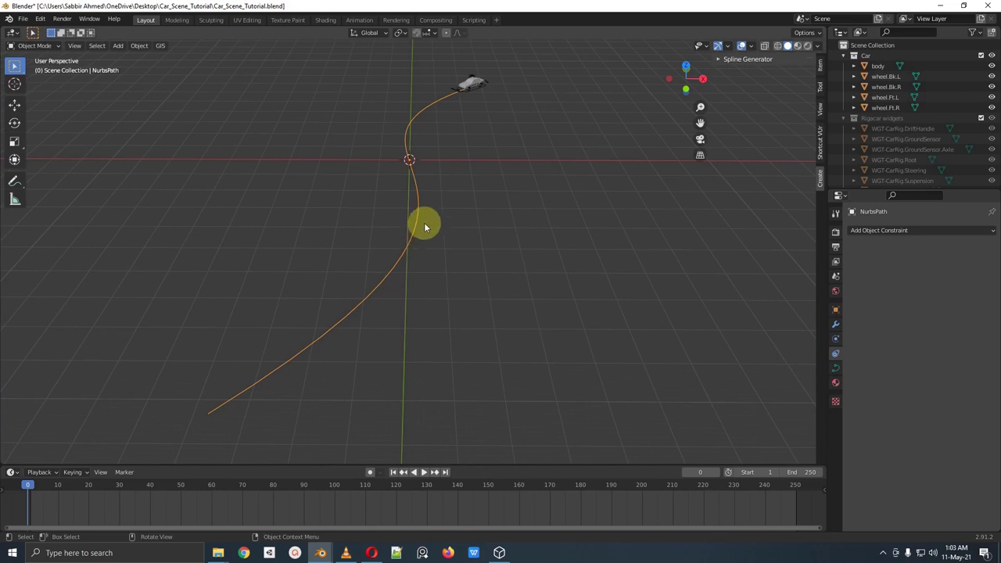
pyautogui.hotkey('shift', 'd')
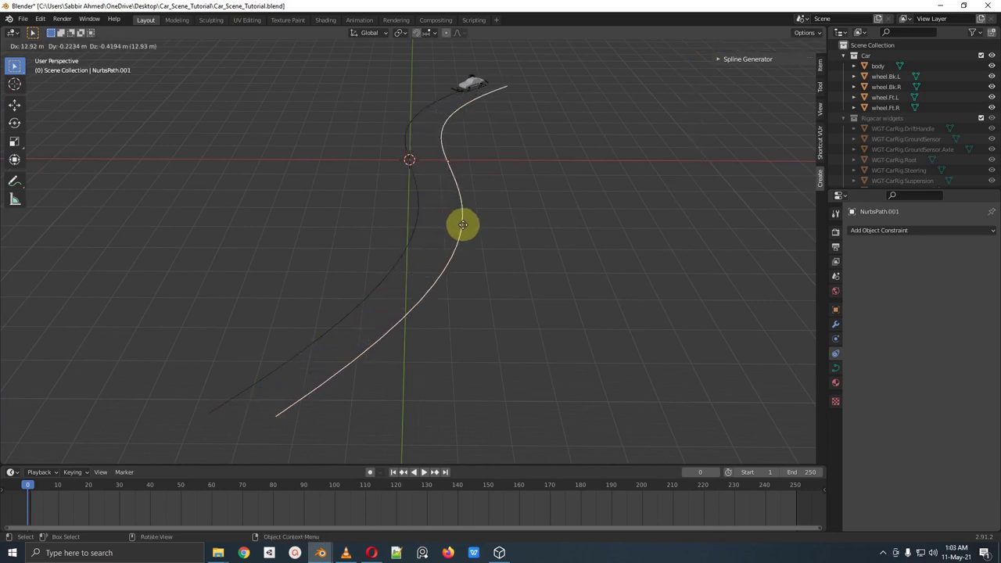
pyautogui.click(463, 225)
# Step: In front view, raise the duplicated path along Z to slightly above the ground, about the car's height
pyautogui.press('KP_1')
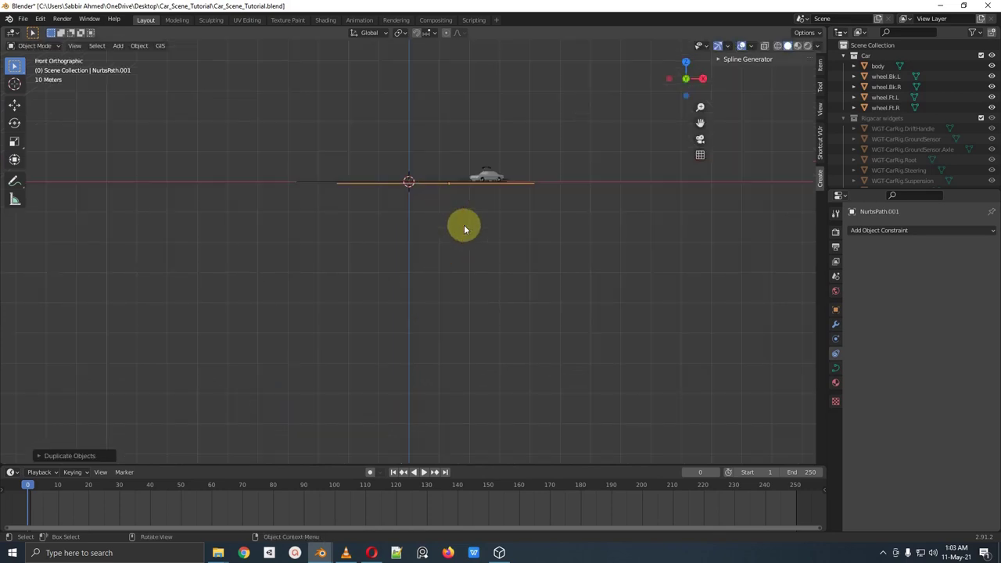
pyautogui.press('g')
pyautogui.press('z')
pyautogui.click(468, 216)
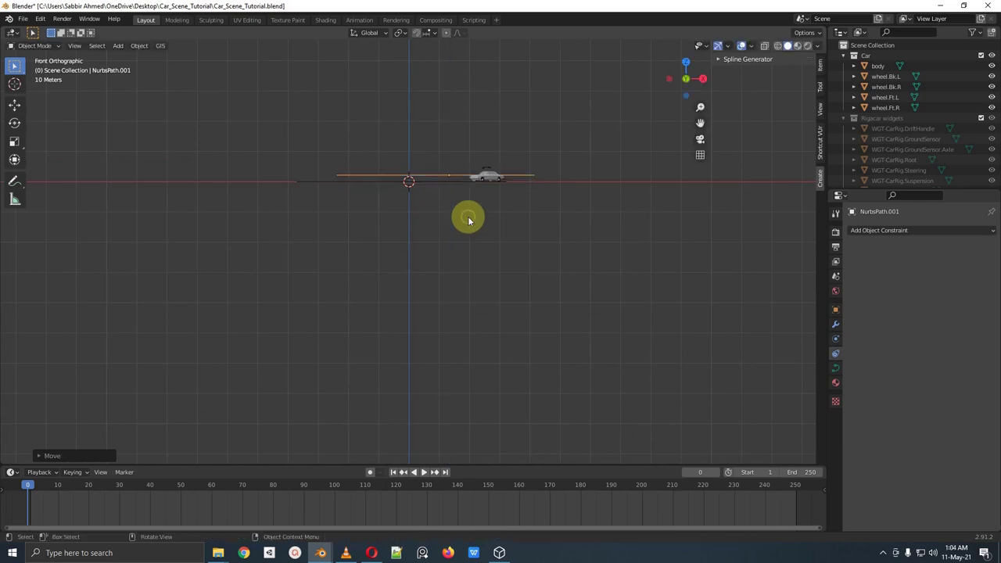
# Step: In top view, shift the duplicated path slightly closer to the car's path and toward negative Y
pyautogui.press('KP_7')
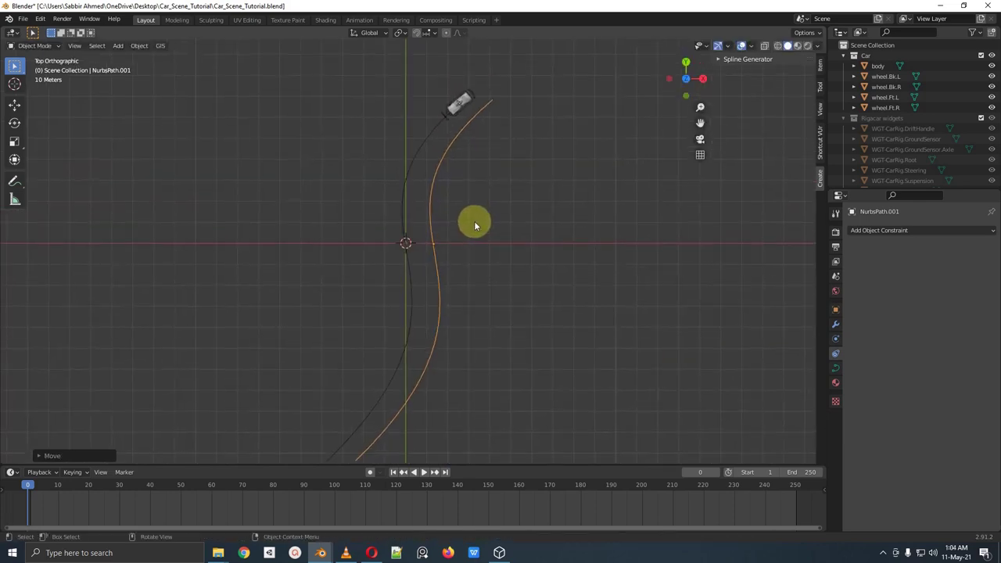
pyautogui.press('g')
pyautogui.click(470, 234)
pyautogui.keyDown('shift'); pyautogui.moveTo(467, 237); pyautogui.dragTo(458, 273, button='middle'); pyautogui.keyUp('shift')
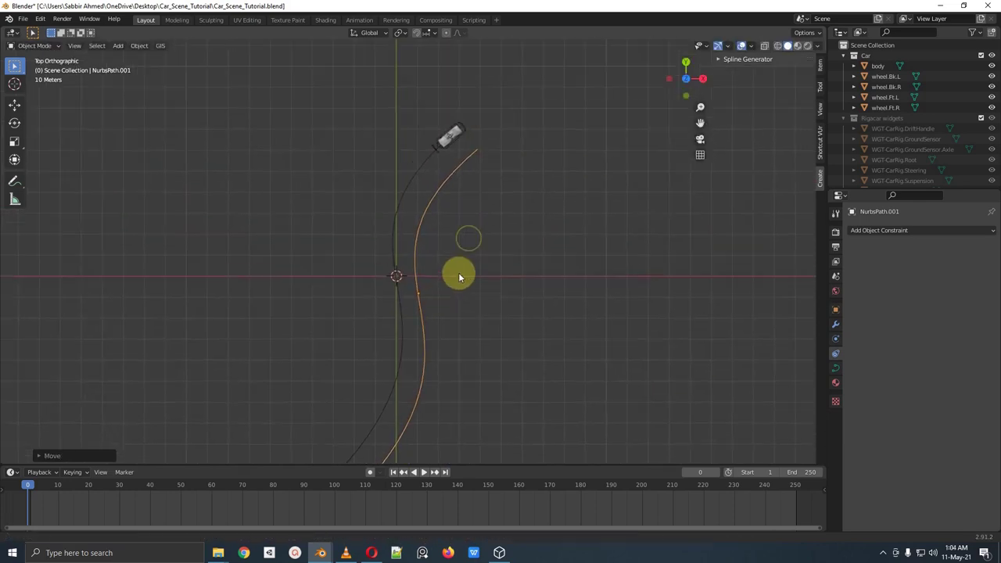
# Step: Enlarge the outliner, add a camera at the world origin and clear its scale
pyautogui.moveTo(877, 187); pyautogui.dragTo(879, 268)
pyautogui.hotkey('shift', 'a')
pyautogui.moveTo(366, 293)
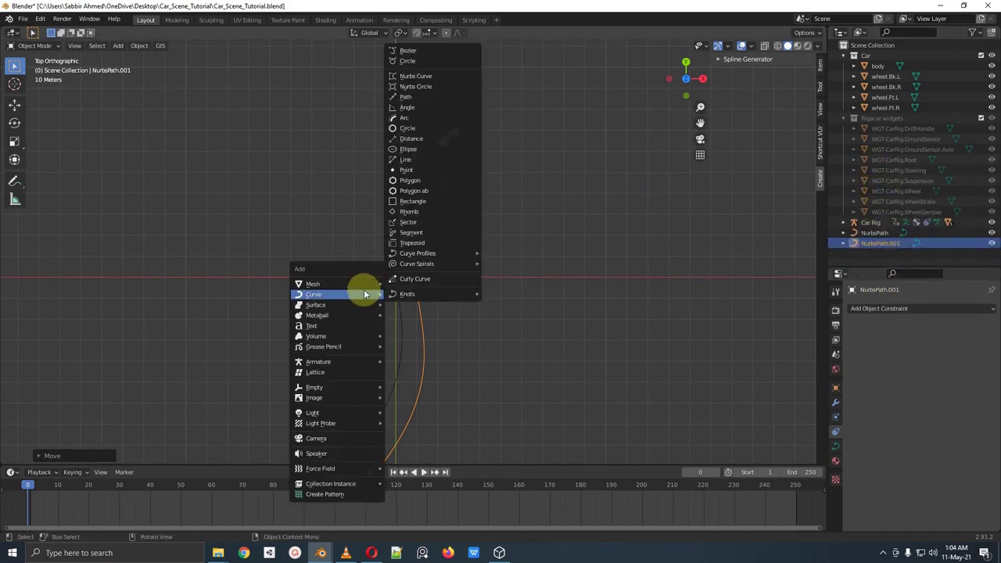
pyautogui.click(352, 437)
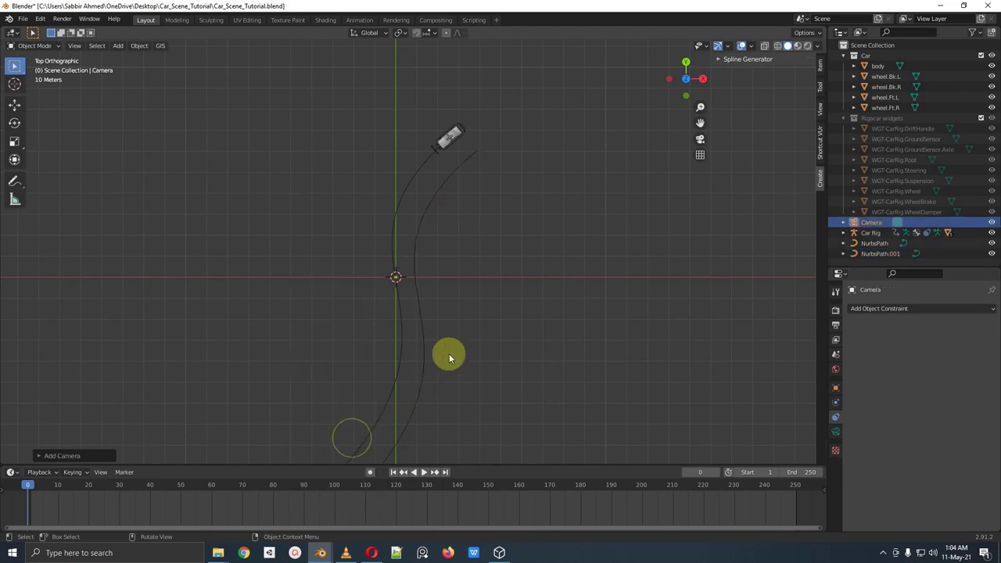
pyautogui.scroll(-2, 452, 353)
pyautogui.keyDown('shift'); pyautogui.moveTo(454, 349); pyautogui.dragTo(466, 280, button='middle'); pyautogui.keyUp('shift')
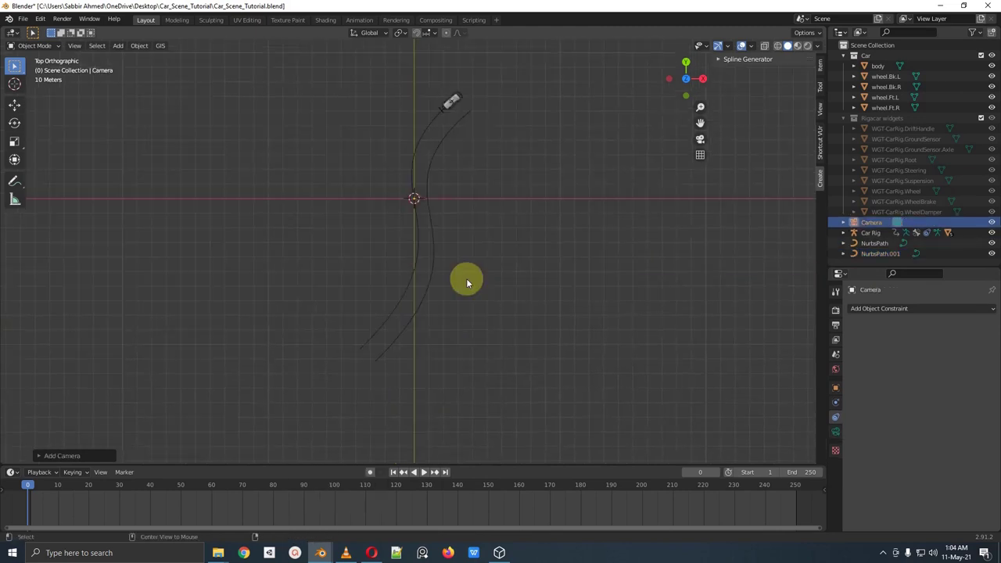
pyautogui.hotkey('alt', 's')
pyautogui.scroll(5, 466, 277)
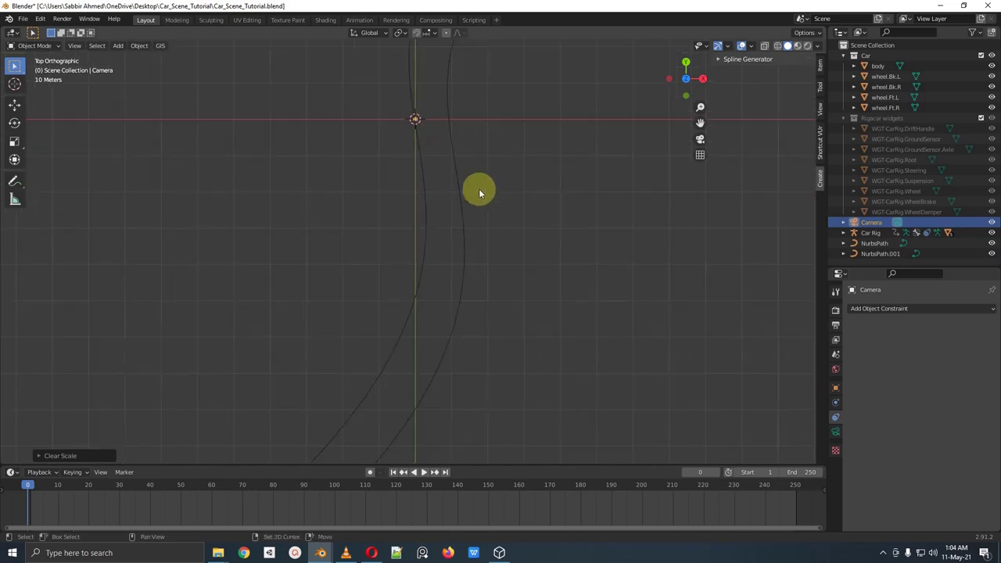
# Step: Add a Follow Path object constraint to the camera
pyautogui.keyDown('shift'); pyautogui.moveTo(479, 190); pyautogui.dragTo(482, 358, button='middle'); pyautogui.keyUp('shift')
pyautogui.press('KP_3')
pyautogui.press('KP_Decimal')
pyautogui.scroll(-6, 463, 276)
pyautogui.moveTo(490, 285); pyautogui.dragTo(383, 352, button='middle')
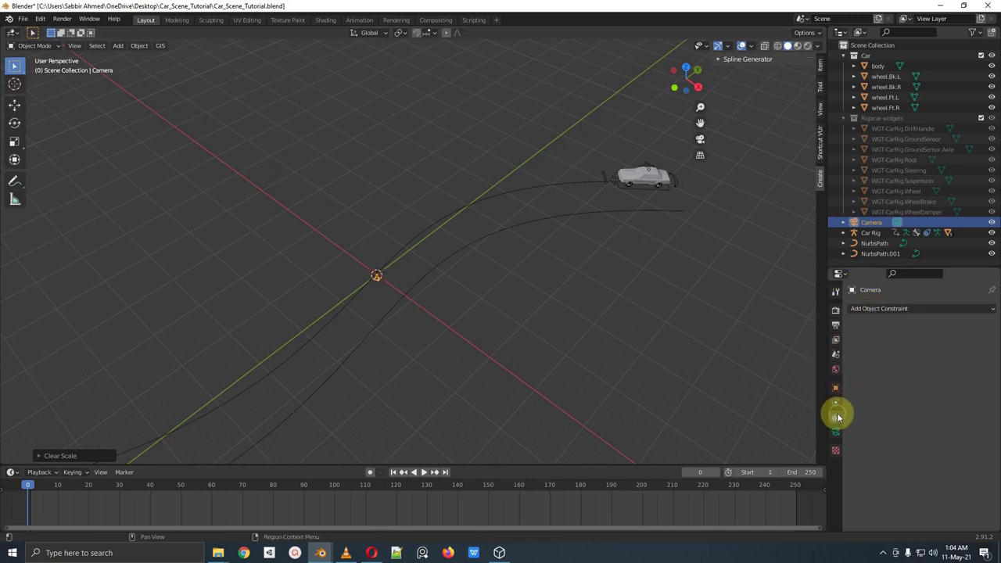
pyautogui.click(907, 307)
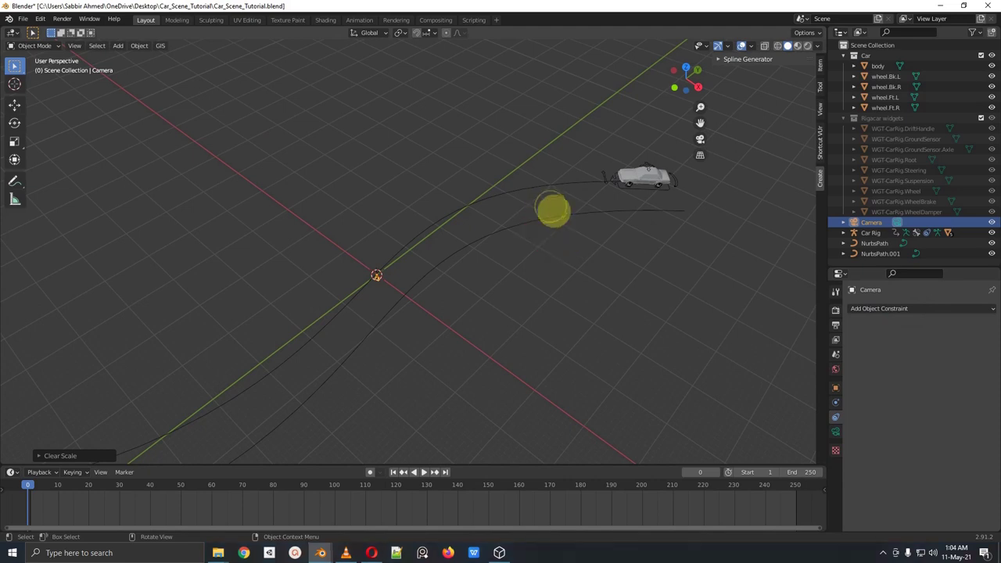
pyautogui.click(906, 306)
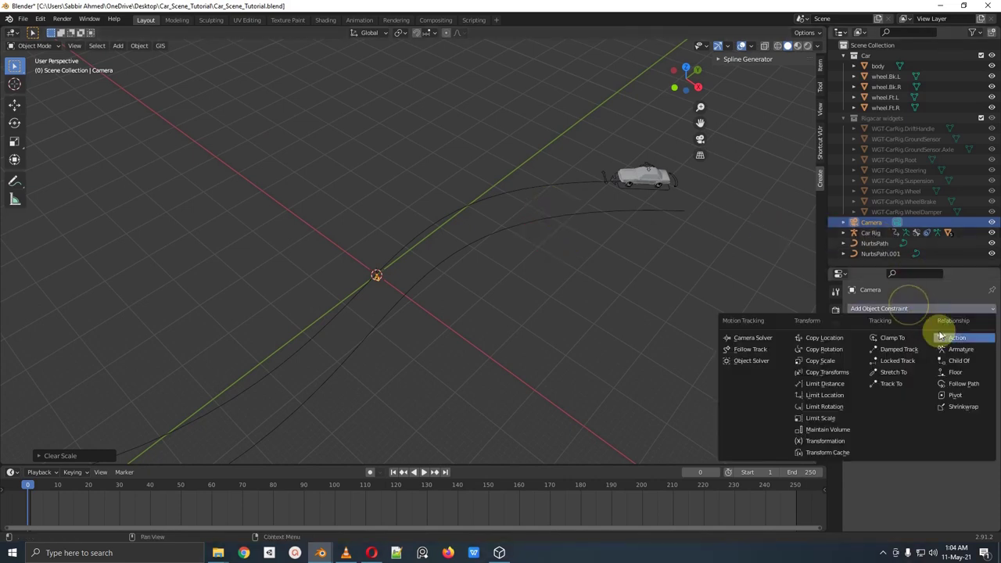
pyautogui.click(966, 383)
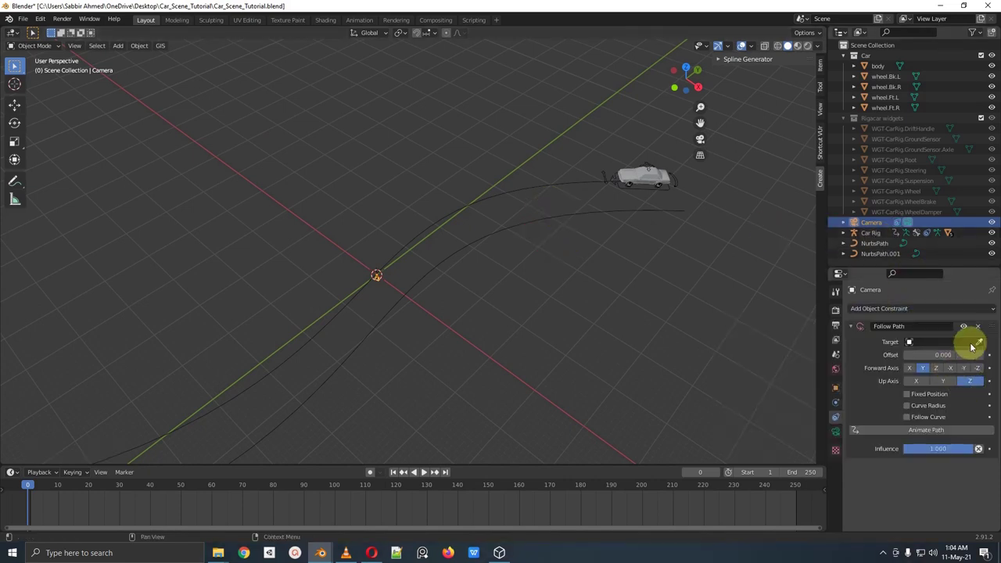
# Step: Set the camera's Follow Path constraint target to the duplicated path, NurbsPath.001
pyautogui.click(423, 278)
pyautogui.keyDown('shift'); pyautogui.moveTo(571, 273); pyautogui.dragTo(439, 298, button='middle'); pyautogui.keyUp('shift')
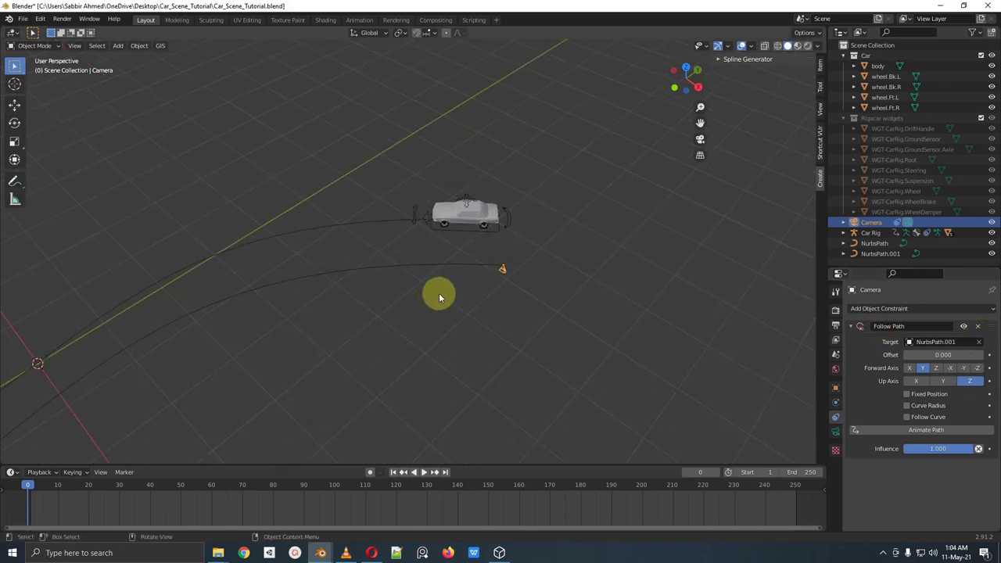
pyautogui.moveTo(507, 253)
pyautogui.mouseDown()
pyautogui.moveTo(476, 279)
pyautogui.moveTo(518, 286)
pyautogui.mouseUp()
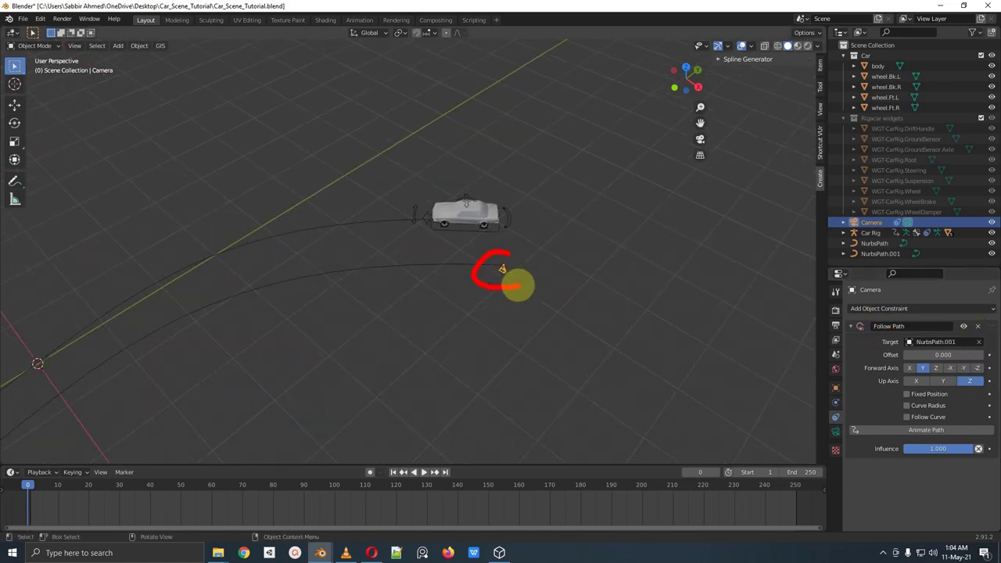
pyautogui.moveTo(389, 211)
pyautogui.mouseDown()
pyautogui.moveTo(397, 229)
pyautogui.moveTo(536, 221)
pyautogui.moveTo(363, 207)
pyautogui.mouseUp()
pyautogui.moveTo(500, 263)
pyautogui.mouseDown()
pyautogui.moveTo(492, 273)
pyautogui.moveTo(352, 273)
pyautogui.mouseUp()
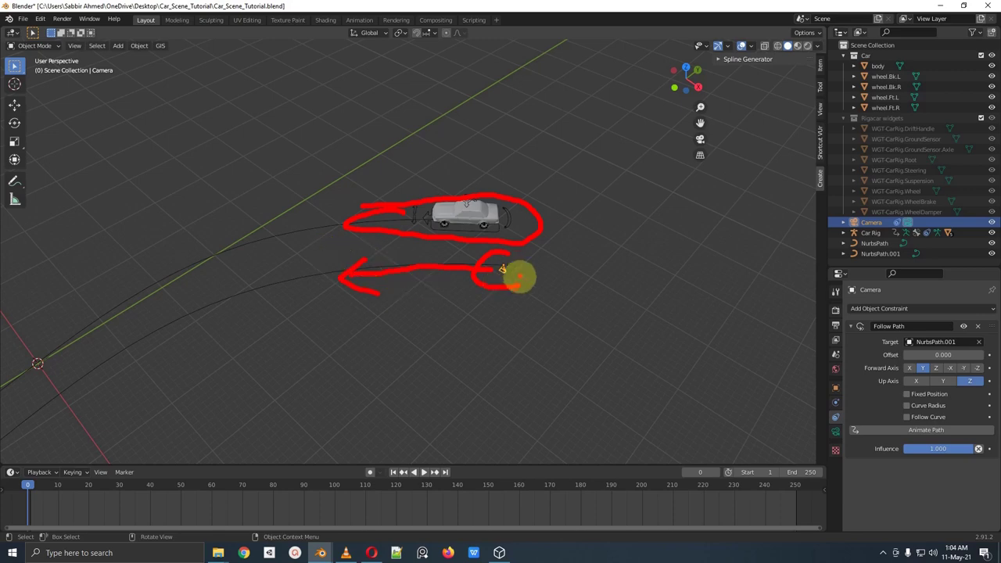
pyautogui.press('Escape')
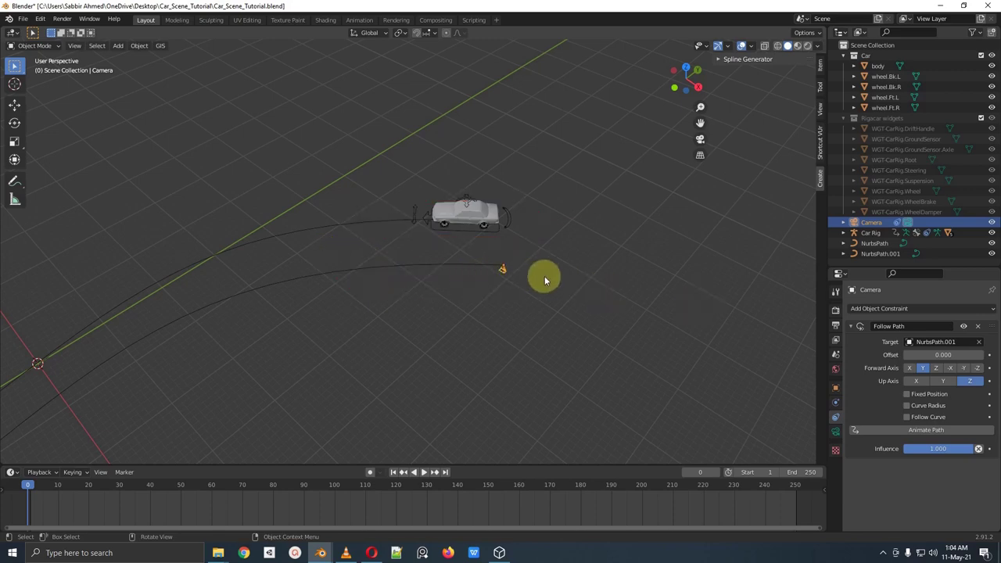
# Step: Enable Fixed Position on the camera's Follow Path constraint and keyframe its Offset Factor at 0 on frame 1
pyautogui.moveTo(544, 276); pyautogui.dragTo(571, 263, button='middle')
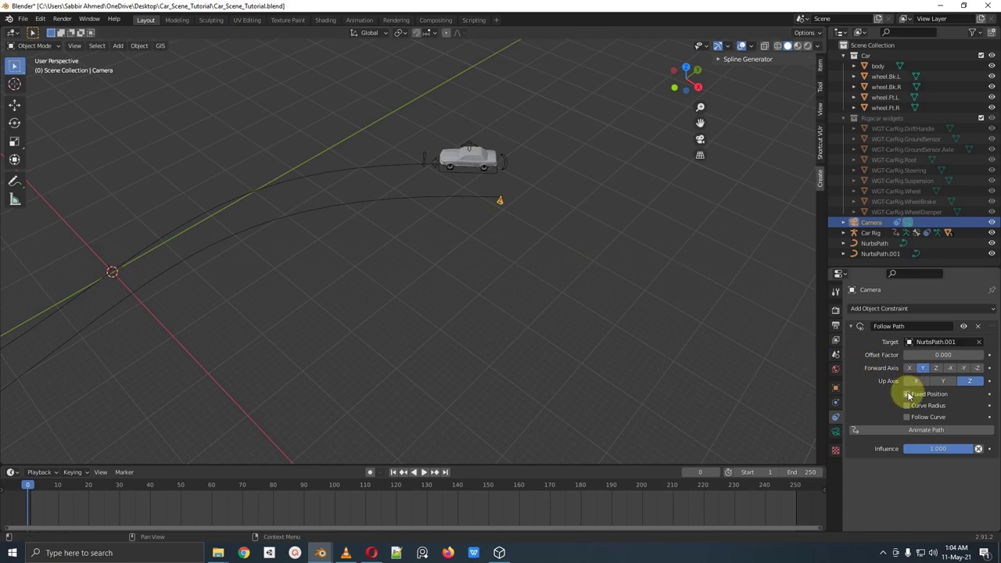
pyautogui.click(908, 394)
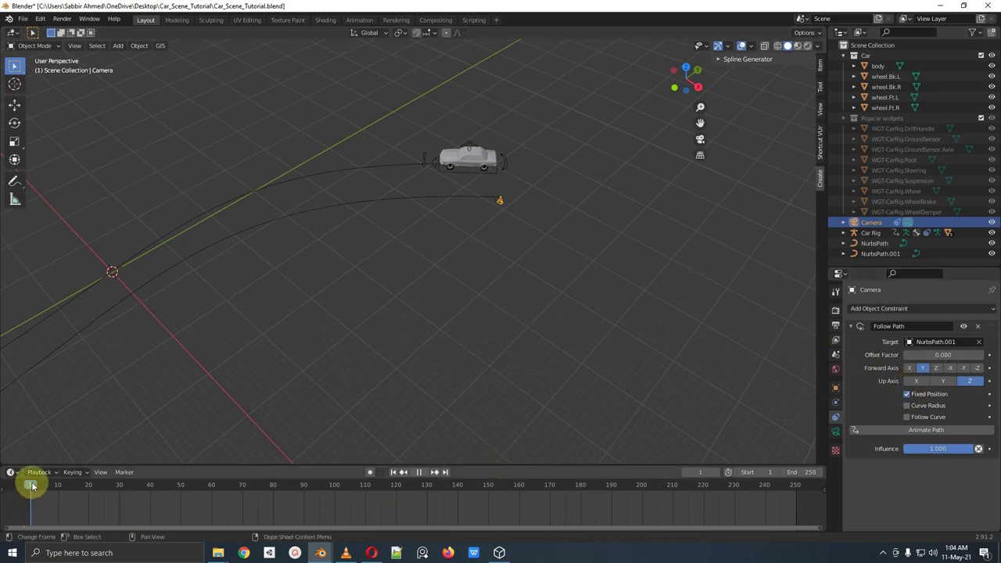
pyautogui.press('space')
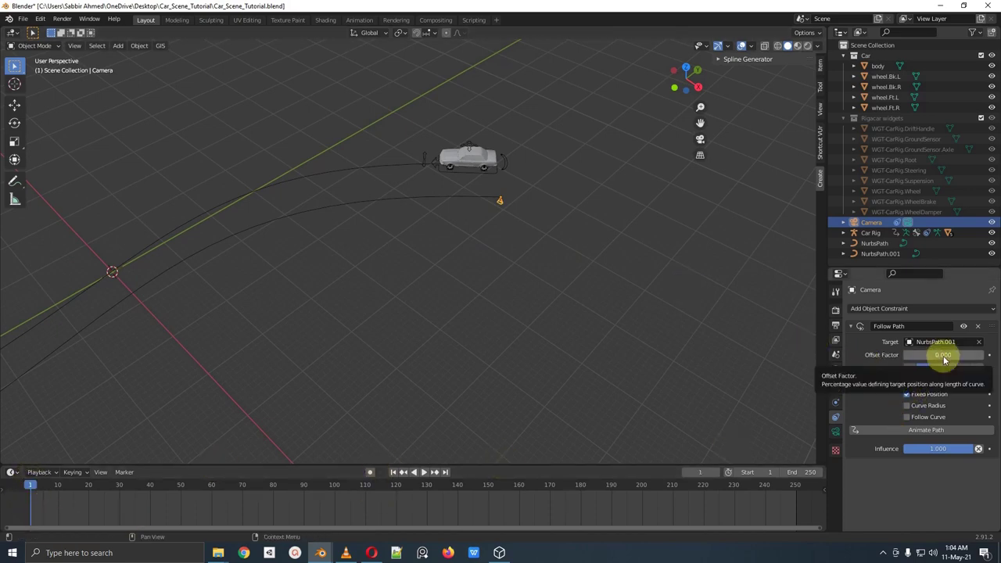
pyautogui.press('i')
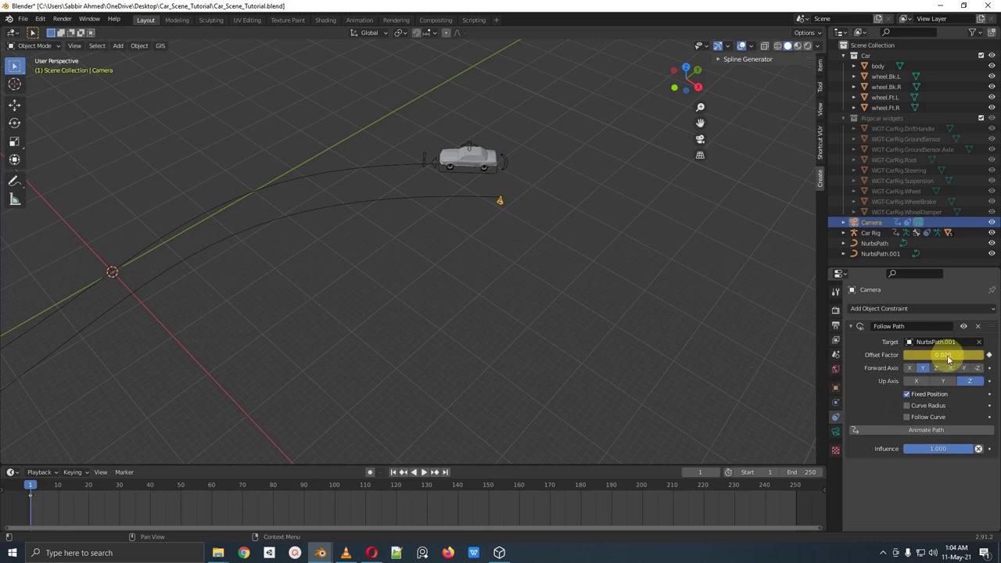
# Step: Keyframe the Follow Path constraint's Offset Factor at 1.000 on frame 250
pyautogui.moveTo(31, 487); pyautogui.dragTo(789, 488)
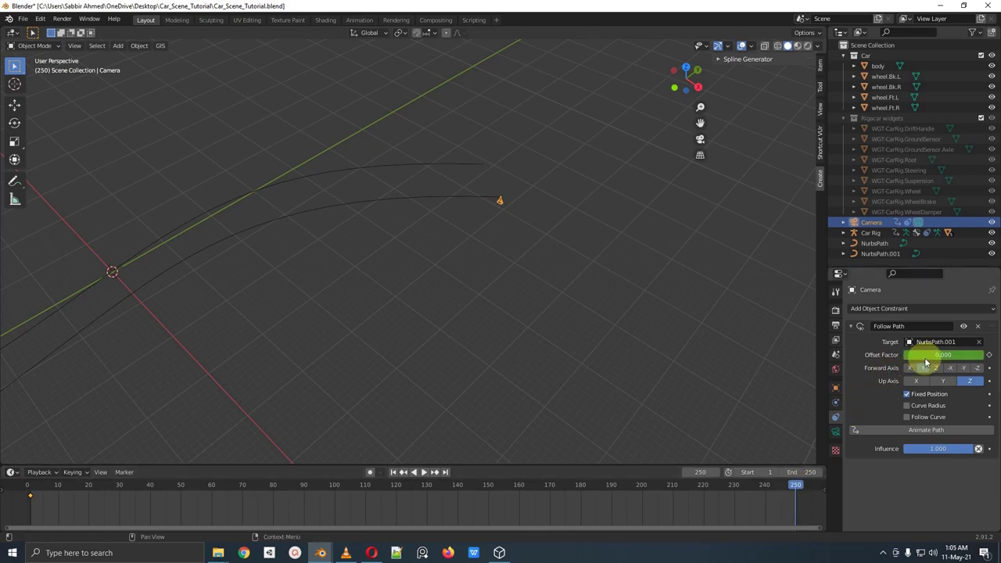
pyautogui.moveTo(920, 354); pyautogui.dragTo(969, 356)
pyautogui.press('i')
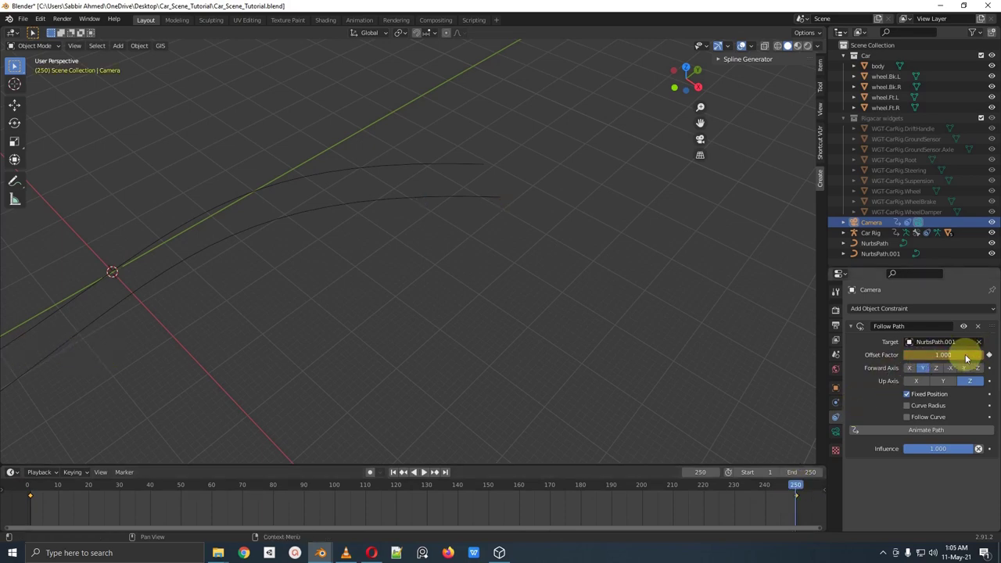
# Step: Examine the camera's position beside the car at frame 250 and the course of both paths in top view
pyautogui.press('KP_0')
pyautogui.press('KP_Decimal')
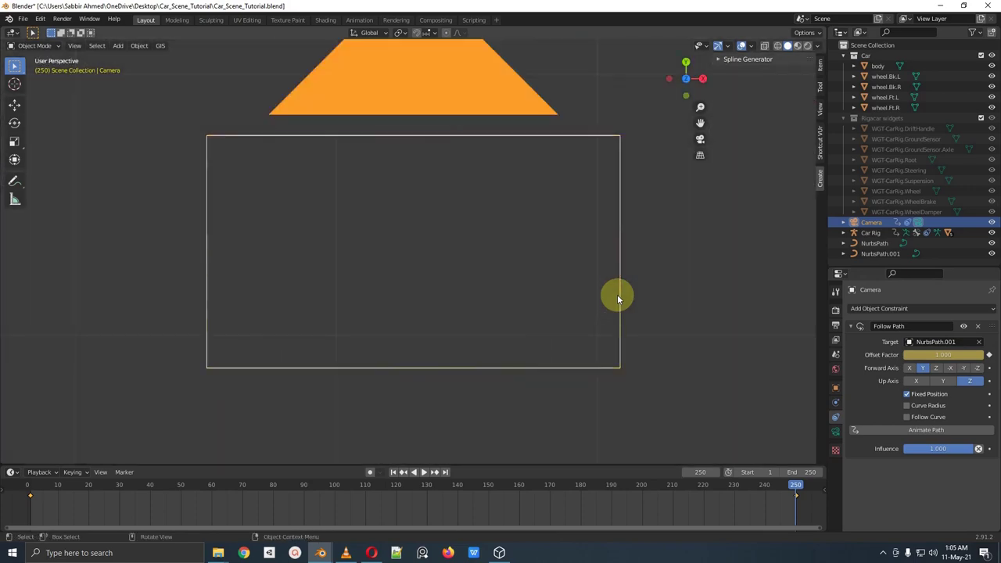
pyautogui.press('KP_7')
pyautogui.scroll(-4, 579, 304)
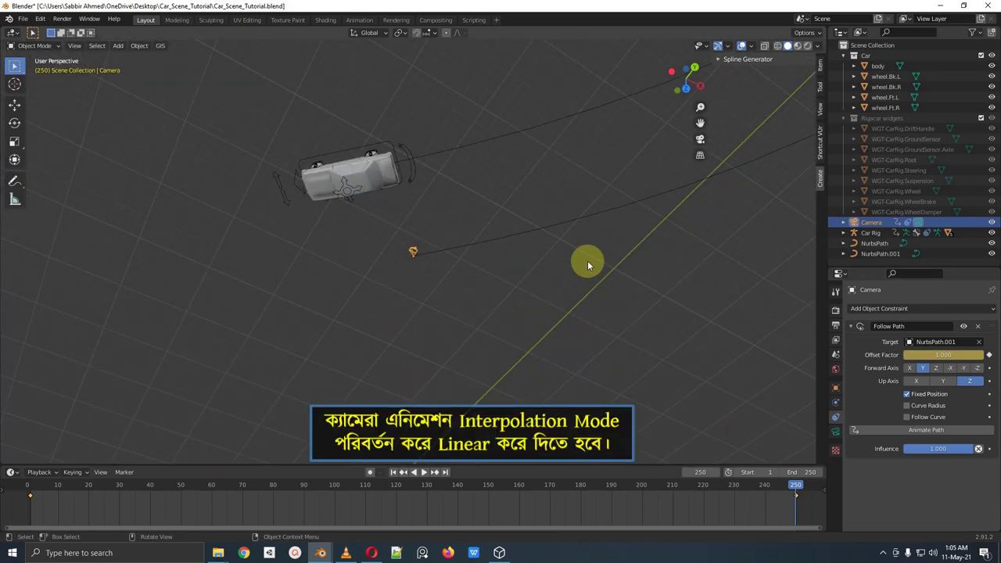
pyautogui.keyDown('shift'); pyautogui.moveTo(508, 200); pyautogui.dragTo(442, 276, button='middle'); pyautogui.keyUp('shift')
pyautogui.scroll(-4, 442, 276)
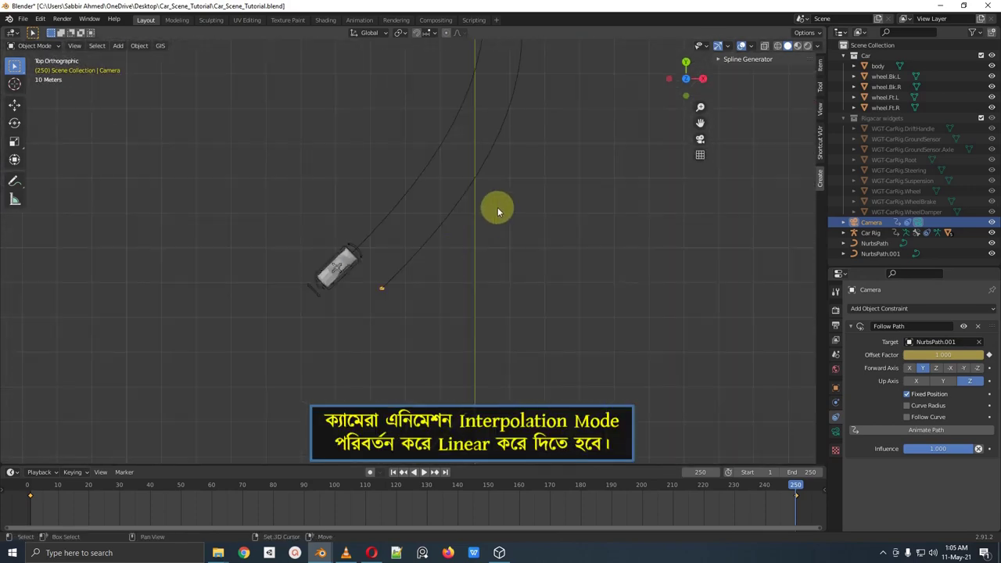
pyautogui.keyDown('shift'); pyautogui.moveTo(337, 246); pyautogui.dragTo(273, 340, button='middle'); pyautogui.keyUp('shift')
pyautogui.scroll(-2, 391, 274)
pyautogui.keyDown('shift'); pyautogui.moveTo(440, 225); pyautogui.dragTo(404, 359, button='middle'); pyautogui.keyUp('shift')
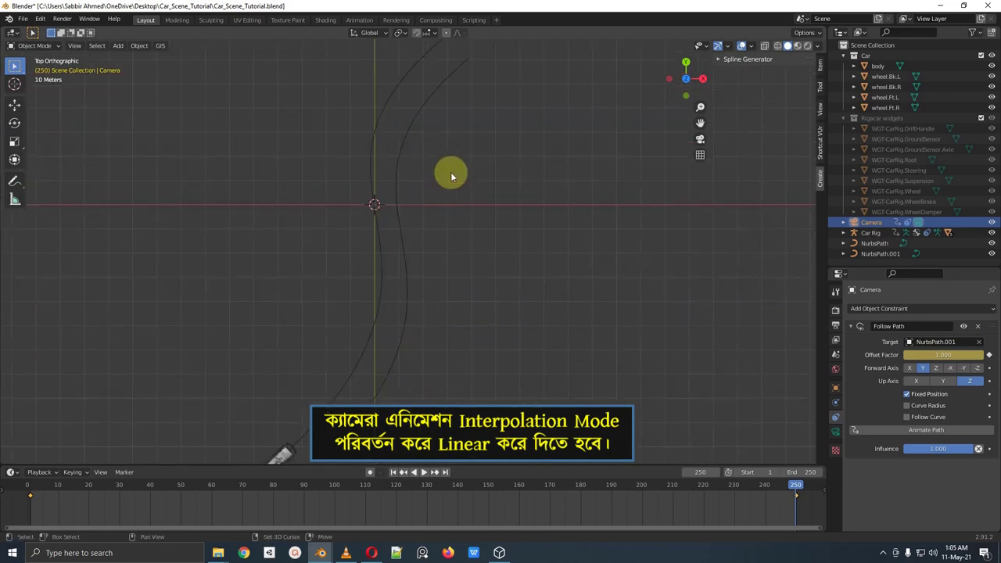
pyautogui.keyDown('shift'); pyautogui.moveTo(450, 173); pyautogui.dragTo(426, 268, button='middle'); pyautogui.keyUp('shift')
pyautogui.keyDown('shift'); pyautogui.moveTo(448, 196); pyautogui.dragTo(436, 241, button='middle'); pyautogui.keyUp('shift')
# Step: Add a Plain Axes empty at the world origin
pyautogui.hotkey('shift', 'a')
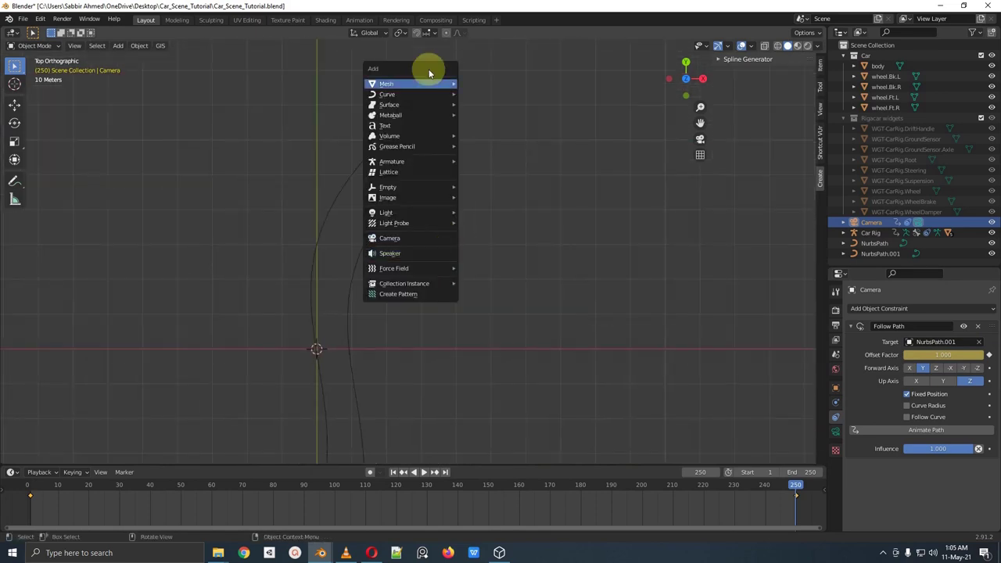
pyautogui.moveTo(424, 83)
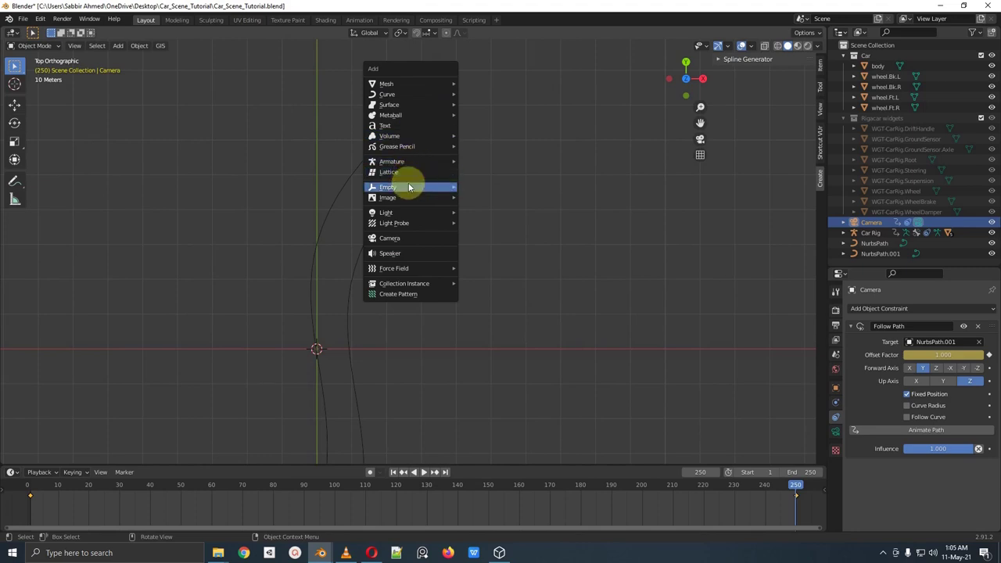
pyautogui.moveTo(408, 186)
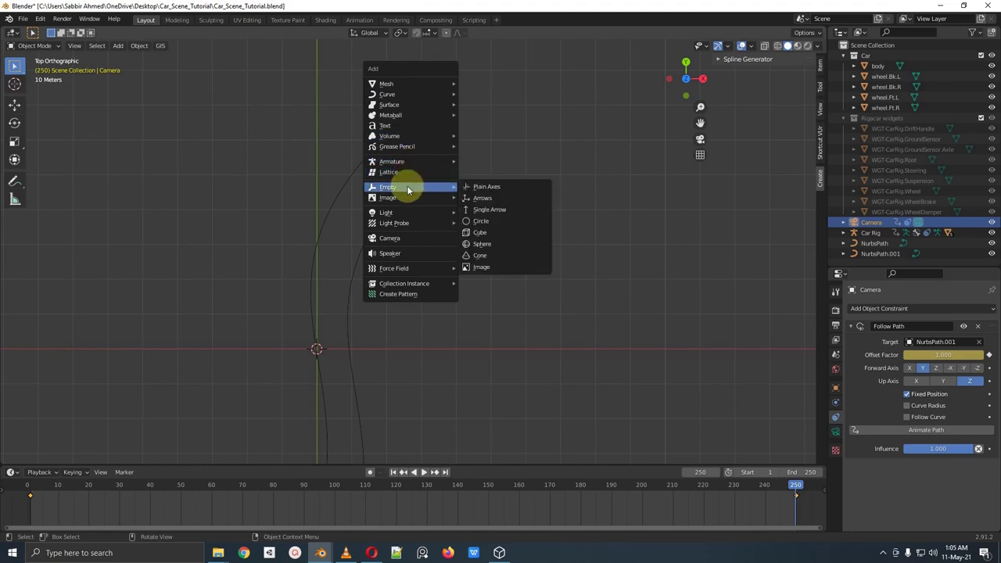
pyautogui.click(491, 188)
# Step: Return to frame 1 and move the empty in top view from the origin onto the car
pyautogui.scroll(-5, 485, 202)
pyautogui.keyDown('shift'); pyautogui.moveTo(430, 258); pyautogui.dragTo(486, 125, button='middle'); pyautogui.keyUp('shift')
pyautogui.scroll(1, 433, 223)
pyautogui.keyDown('shift'); pyautogui.moveTo(432, 224); pyautogui.dragTo(432, 231, button='middle'); pyautogui.keyUp('shift')
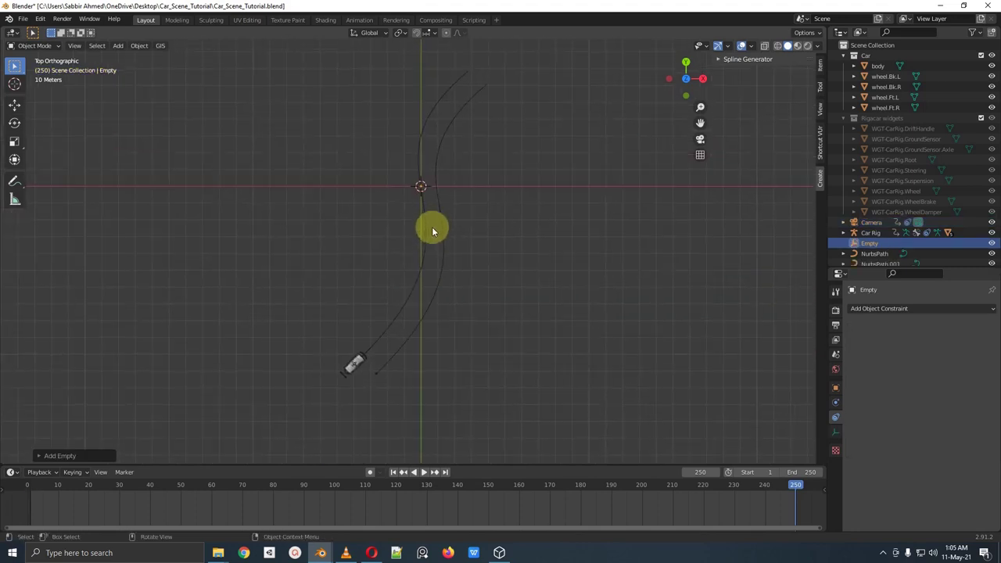
pyautogui.moveTo(43, 485); pyautogui.dragTo(29, 482)
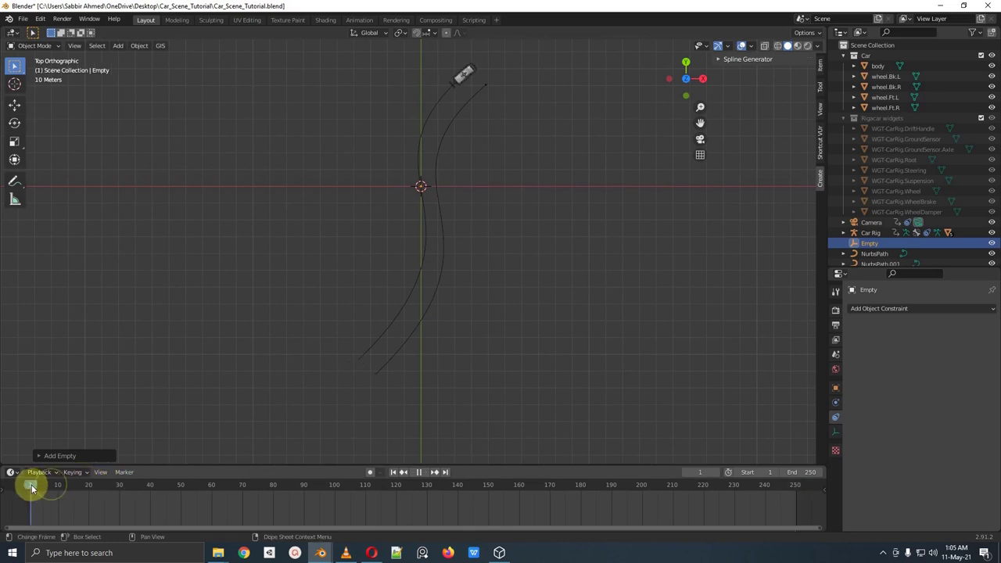
pyautogui.keyDown('shift'); pyautogui.moveTo(447, 86); pyautogui.dragTo(420, 176, button='middle'); pyautogui.keyUp('shift')
pyautogui.scroll(1, 418, 283)
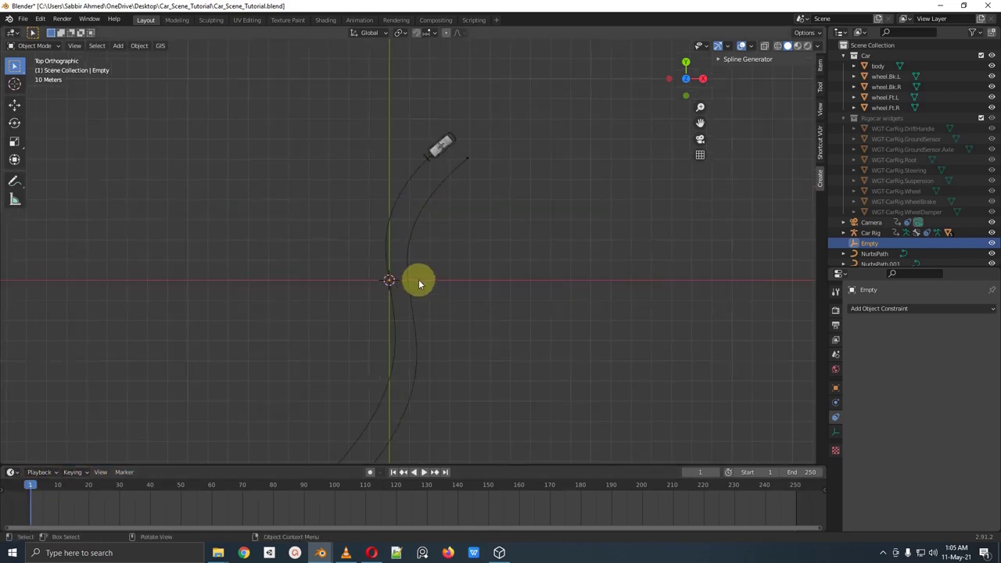
pyautogui.press('KP_Decimal')
pyautogui.moveTo(418, 283); pyautogui.dragTo(402, 360, button='middle')
pyautogui.press('g')
pyautogui.click(487, 145)
pyautogui.keyDown('shift'); pyautogui.moveTo(498, 136); pyautogui.dragTo(397, 363, button='middle'); pyautogui.keyUp('shift')
pyautogui.press('g')
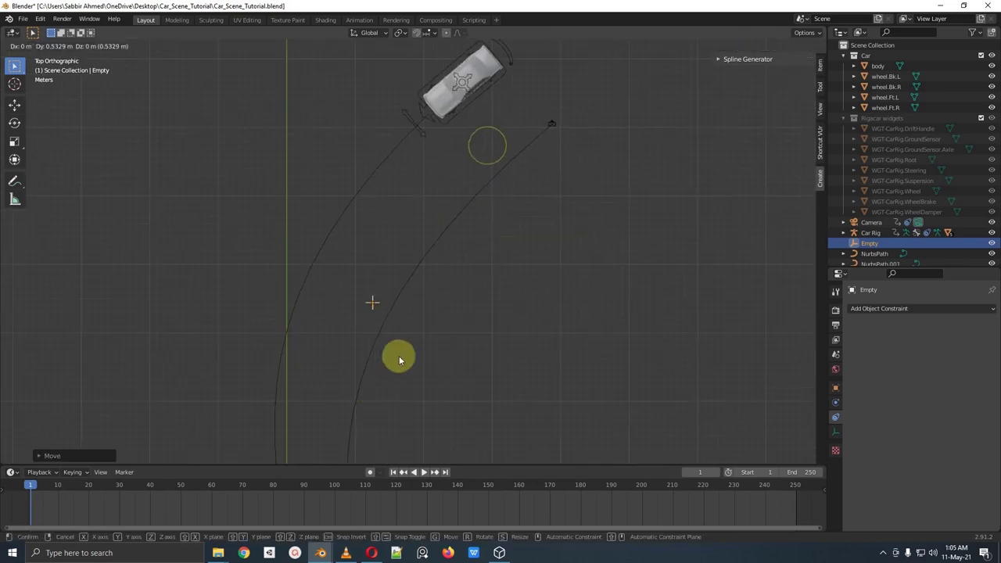
pyautogui.click(479, 136)
# Step: In front view, raise the empty from the ground to about the height of the car's hood
pyautogui.keyDown('shift'); pyautogui.moveTo(479, 138); pyautogui.dragTo(435, 253, button='middle'); pyautogui.keyUp('shift')
pyautogui.scroll(4, 414, 305)
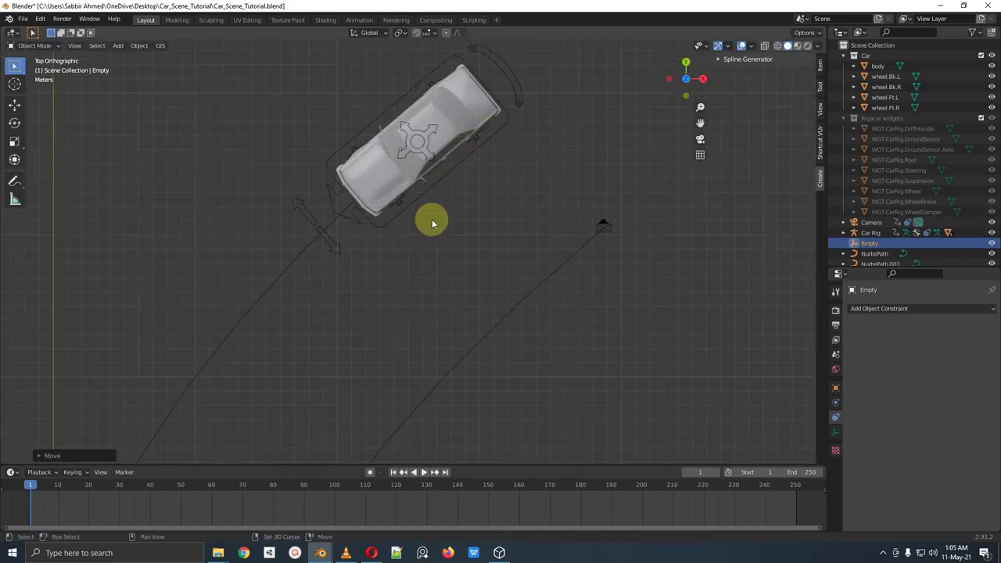
pyautogui.keyDown('shift'); pyautogui.moveTo(433, 206); pyautogui.dragTo(476, 239, button='middle'); pyautogui.keyUp('shift')
pyautogui.press('KP_1')
pyautogui.press('g')
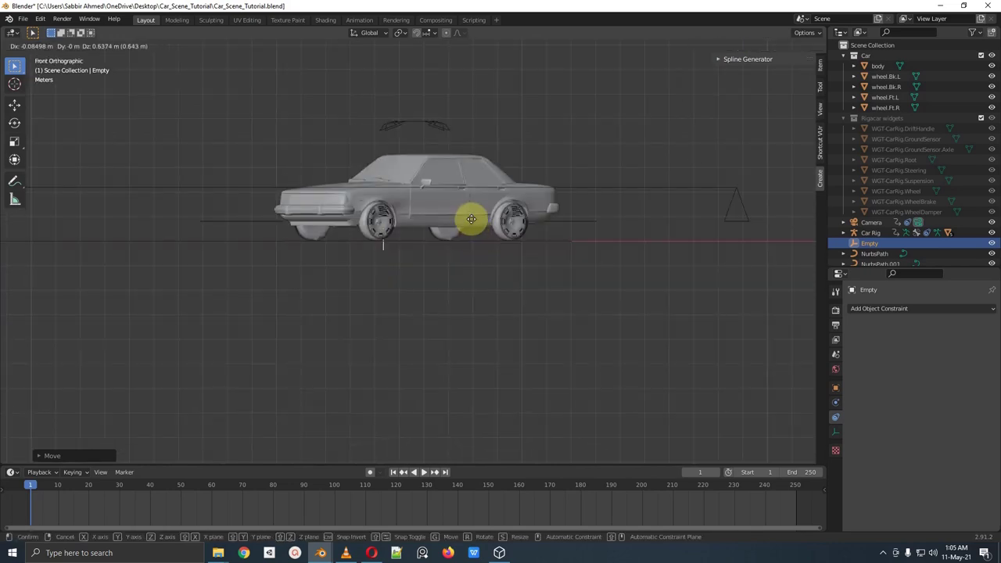
pyautogui.click(474, 169)
# Step: In top view, shift the empty slightly so it sits centred near the base of the car's windshield
pyautogui.press('KP_7')
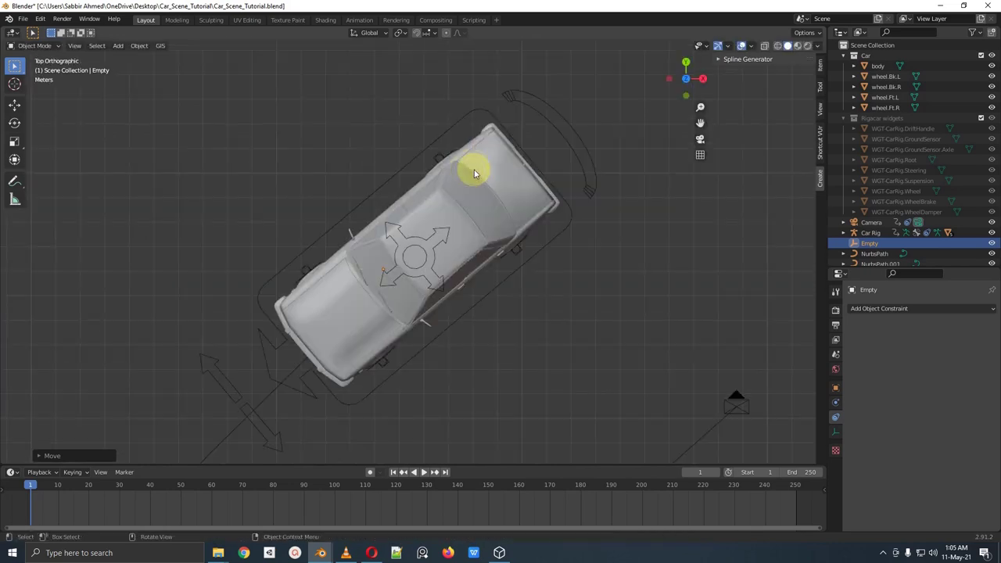
pyautogui.moveTo(384, 257)
pyautogui.mouseDown()
pyautogui.moveTo(369, 313)
pyautogui.moveTo(380, 242)
pyautogui.mouseUp()
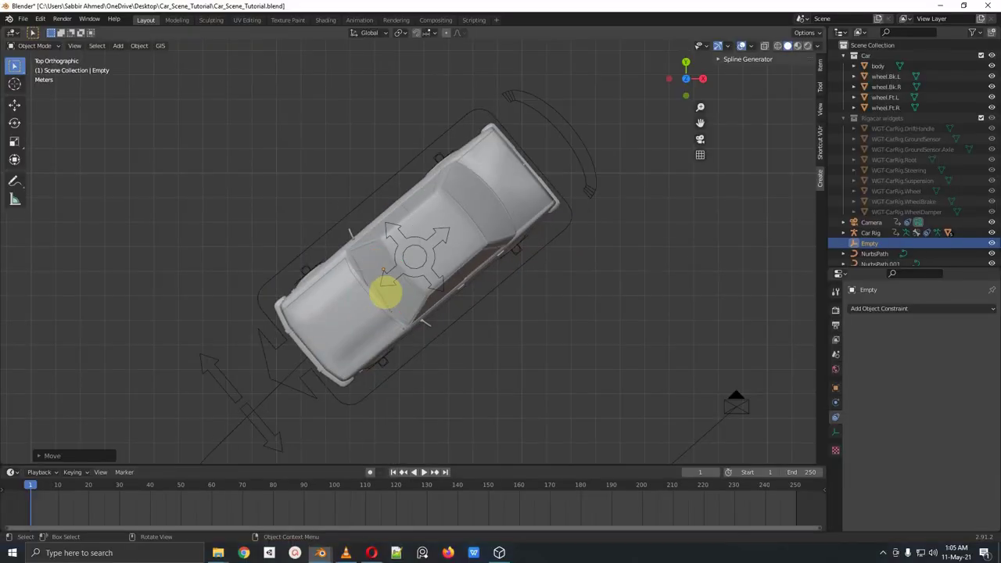
pyautogui.press('g')
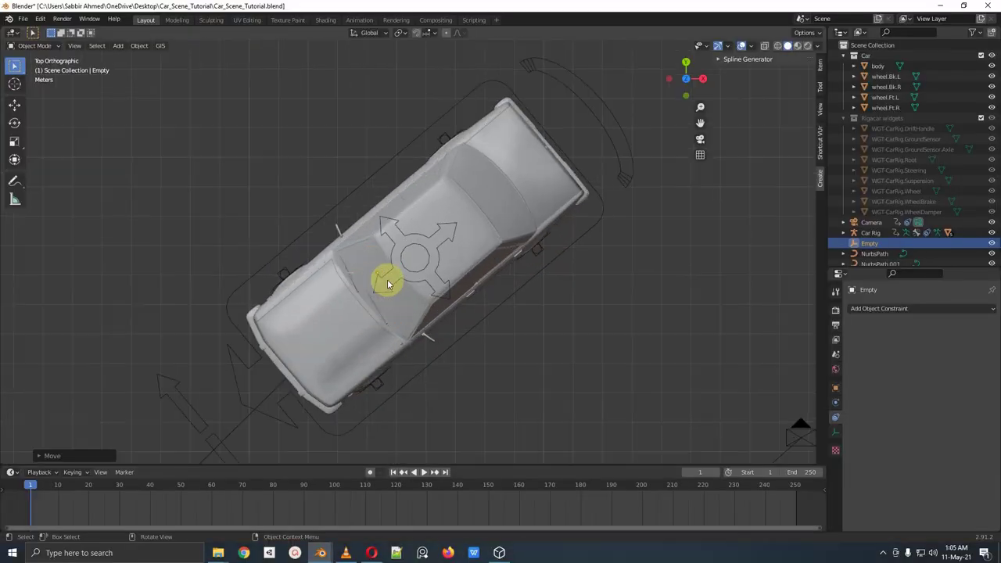
pyautogui.click(374, 294)
# Step: Parent the empty to the car body using Object (Keep Transform)
pyautogui.moveTo(380, 320); pyautogui.dragTo(651, 134, button='middle')
pyautogui.click(415, 206)
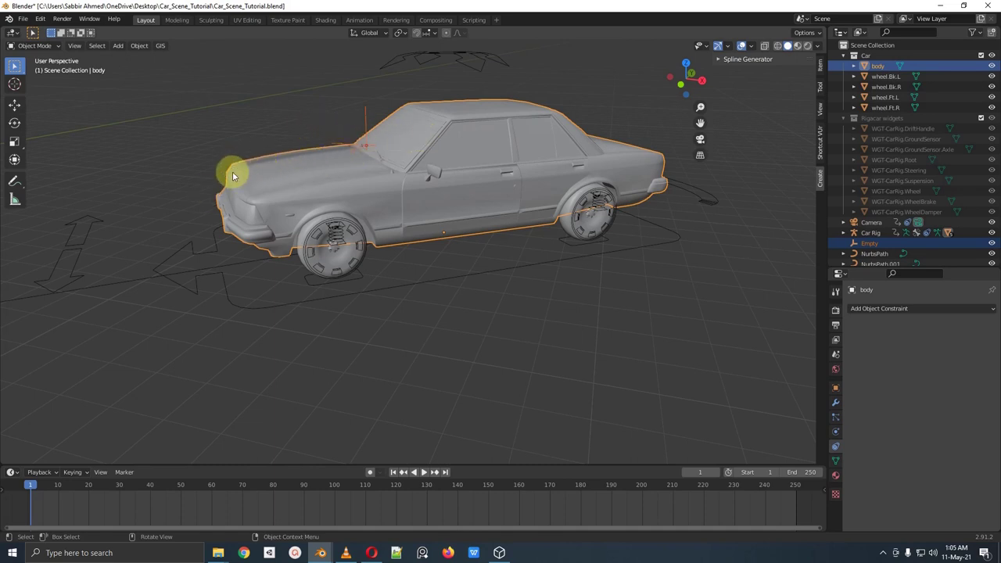
pyautogui.hotkey('ctrl', 'p')
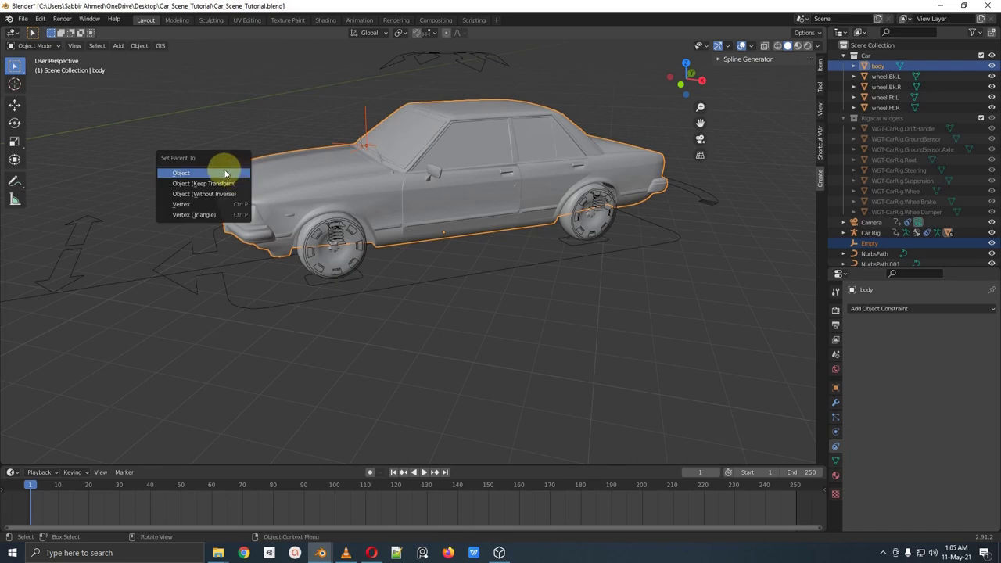
pyautogui.click(218, 184)
# Step: Add a Track To constraint to the camera that follows the duplicated path
pyautogui.scroll(-4, 454, 232)
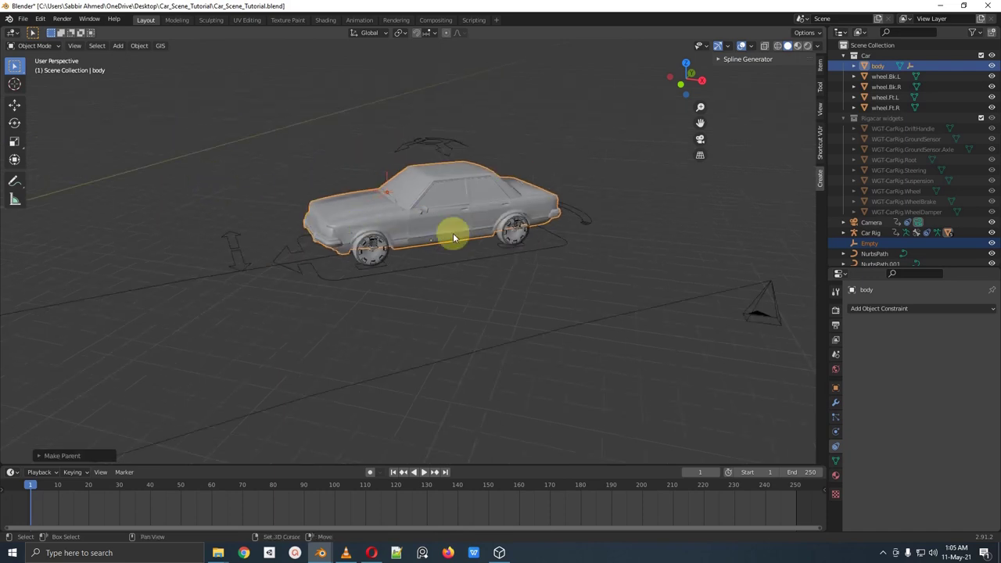
pyautogui.moveTo(453, 232); pyautogui.dragTo(397, 246, button='middle')
pyautogui.click(670, 327)
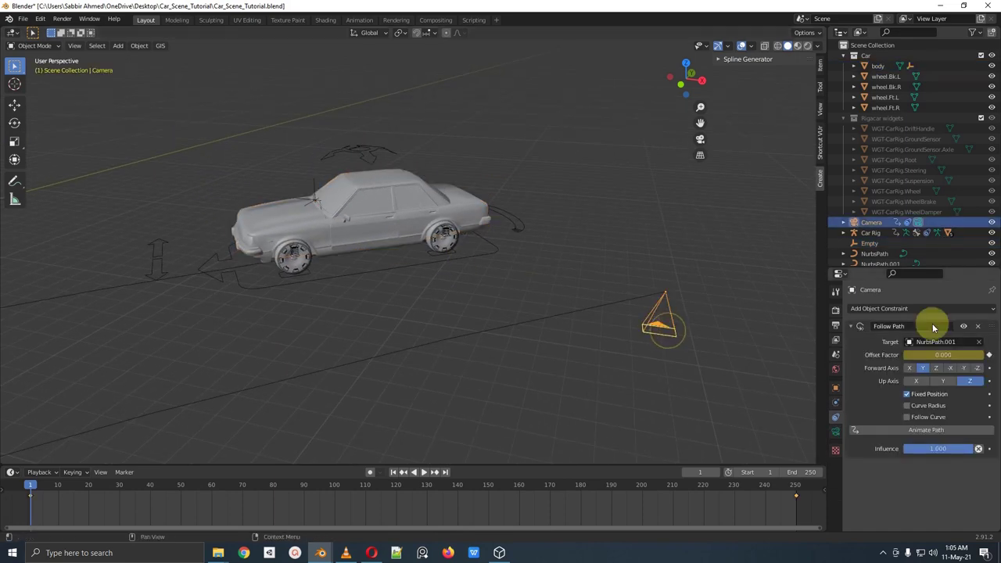
pyautogui.click(904, 308)
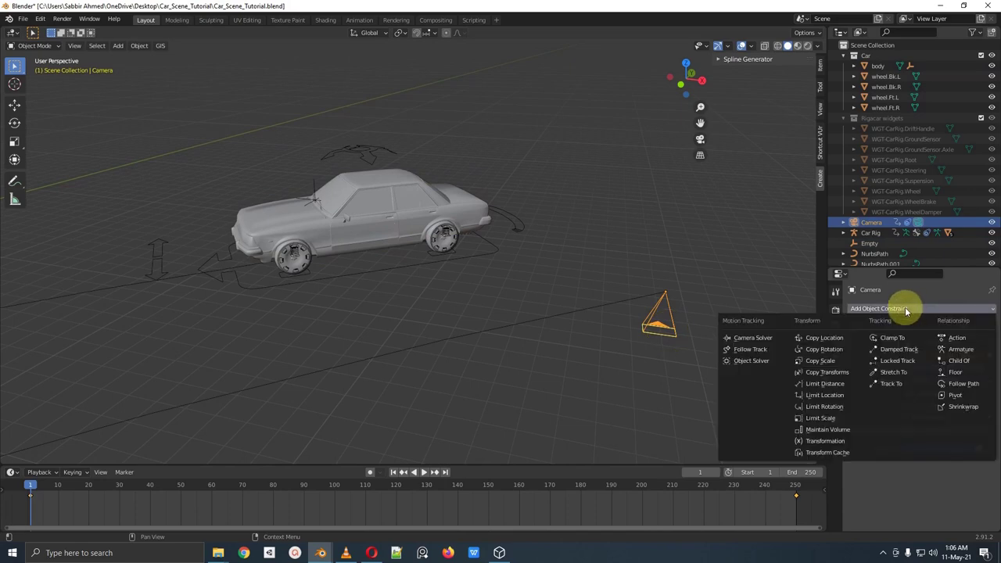
pyautogui.click(891, 383)
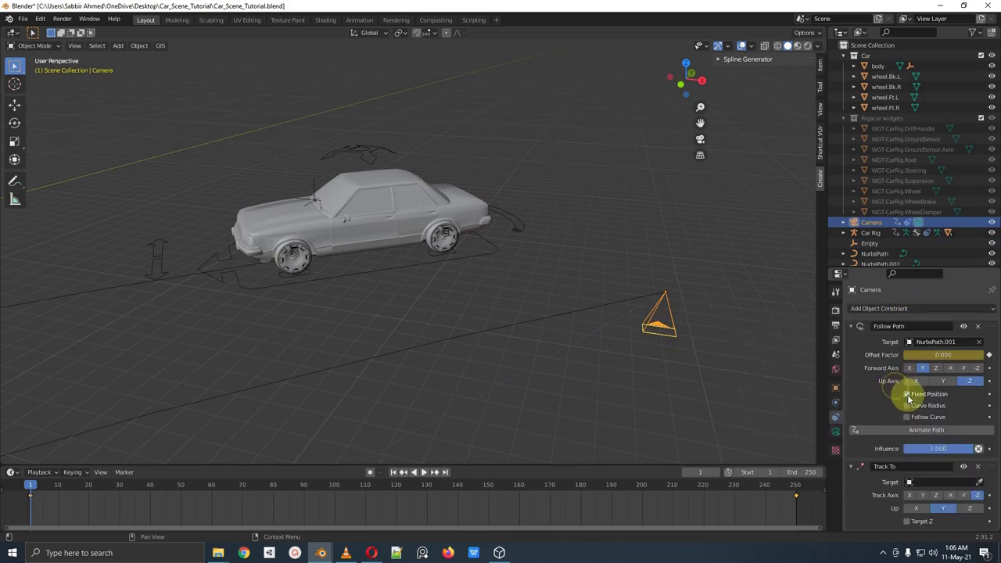
# Step: Set the empty at the base of the car's windshield as the target of the camera's Track To constraint
pyautogui.scroll(-2, 907, 398)
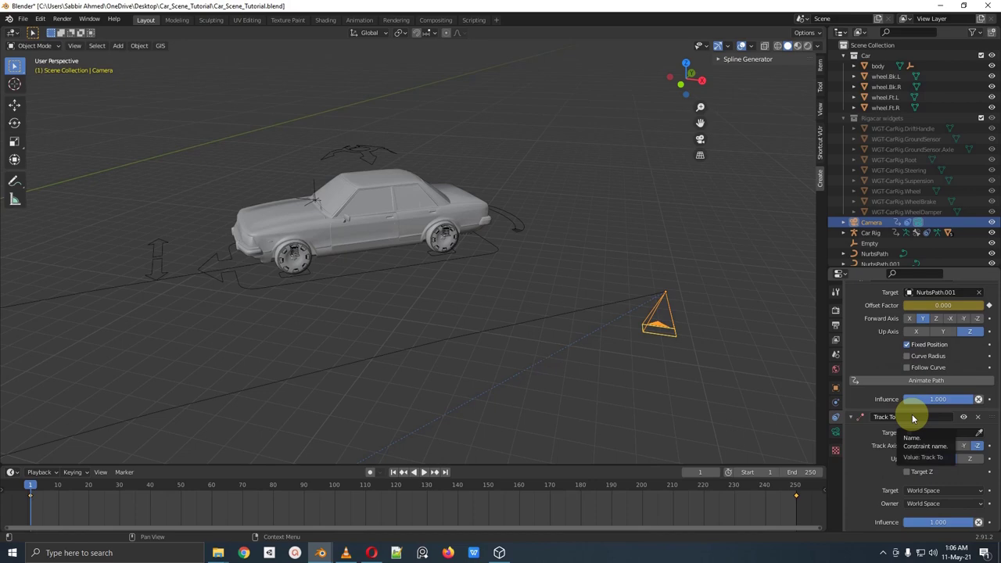
pyautogui.click(942, 458)
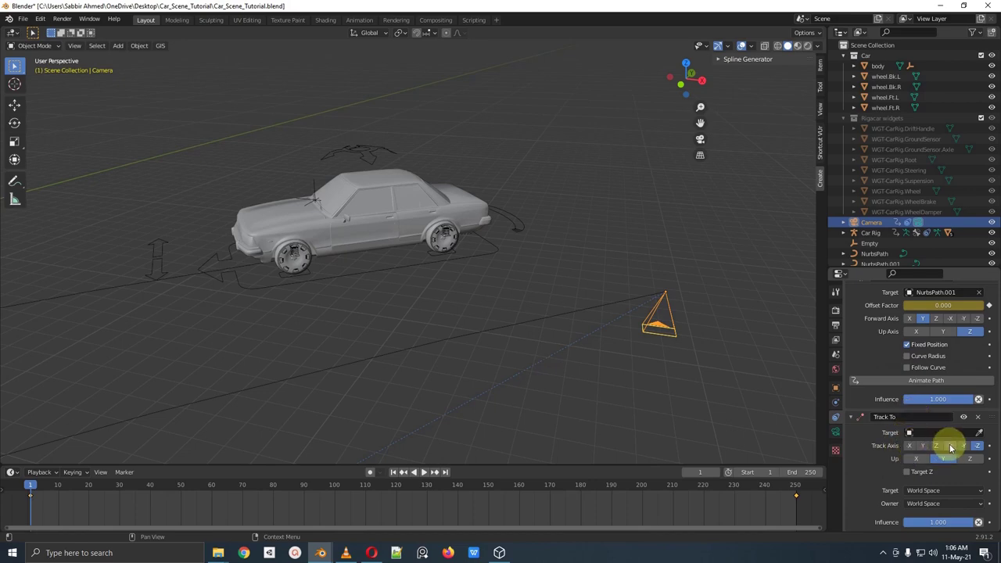
pyautogui.click(979, 433)
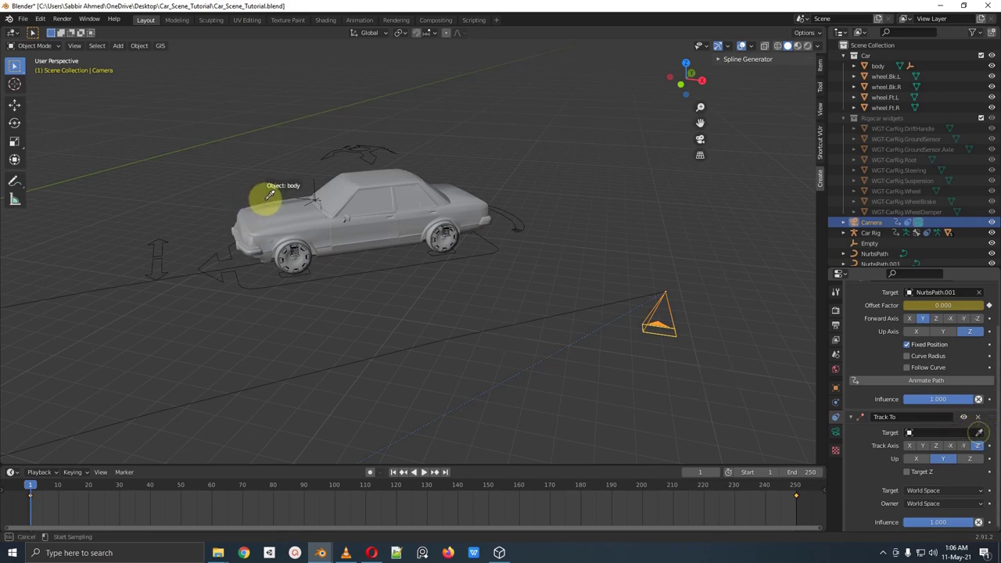
pyautogui.click(319, 176)
pyautogui.moveTo(670, 279); pyautogui.dragTo(576, 318, button='middle')
pyautogui.moveTo(597, 322)
pyautogui.mouseDown()
pyautogui.moveTo(249, 218)
pyautogui.moveTo(219, 196)
pyautogui.moveTo(223, 222)
pyautogui.moveTo(194, 193)
pyautogui.moveTo(215, 187)
pyautogui.mouseUp()
pyautogui.moveTo(276, 216)
pyautogui.mouseDown()
pyautogui.moveTo(239, 206)
pyautogui.moveTo(271, 252)
pyautogui.mouseUp()
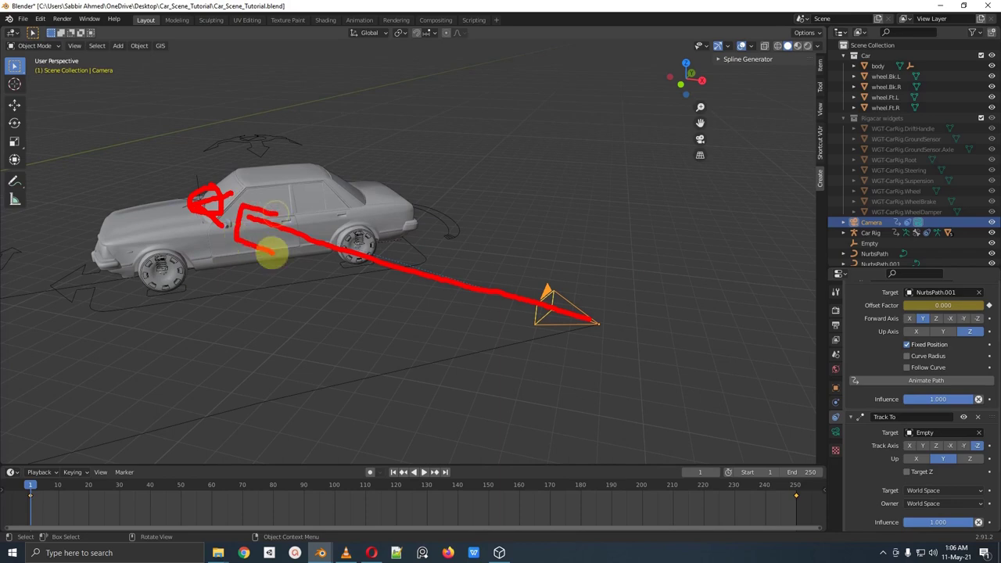
pyautogui.press('Escape')
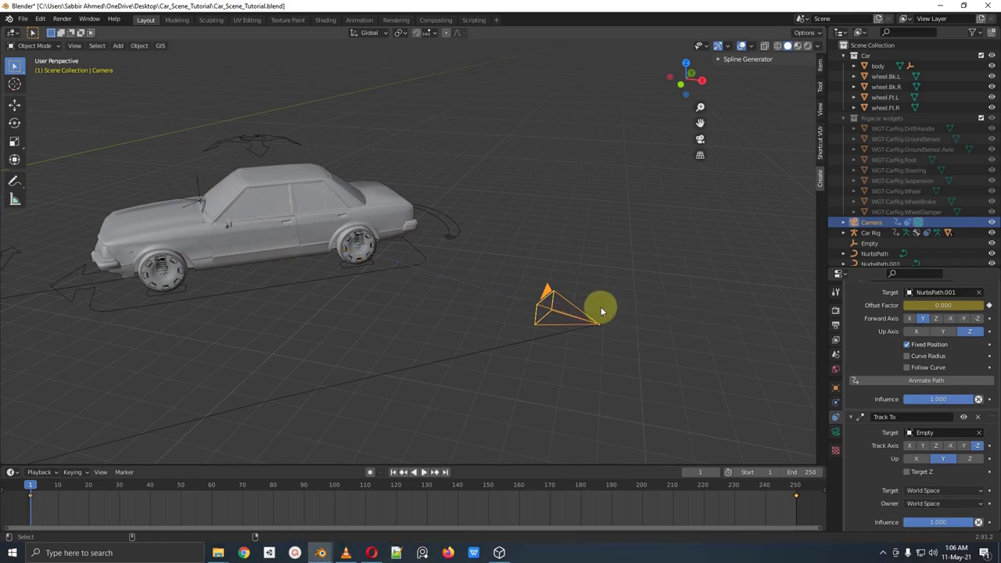
# Step: Switch to quad view with the camera view in its perspective quadrant and play the animation to check the car tracking
pyautogui.hotkey('ctrl', 'alt', 'q')
pyautogui.press('KP_0')
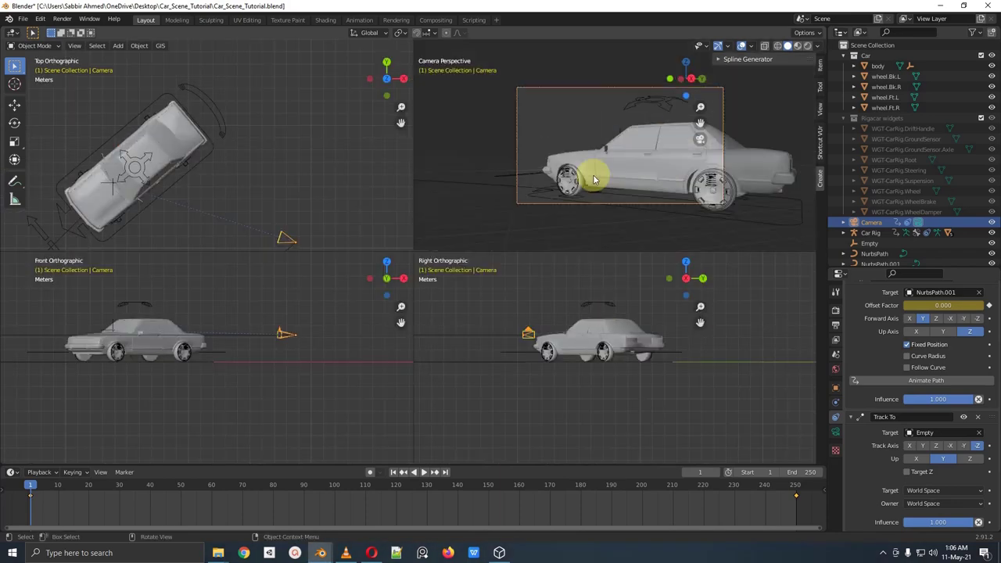
pyautogui.scroll(4, 593, 180)
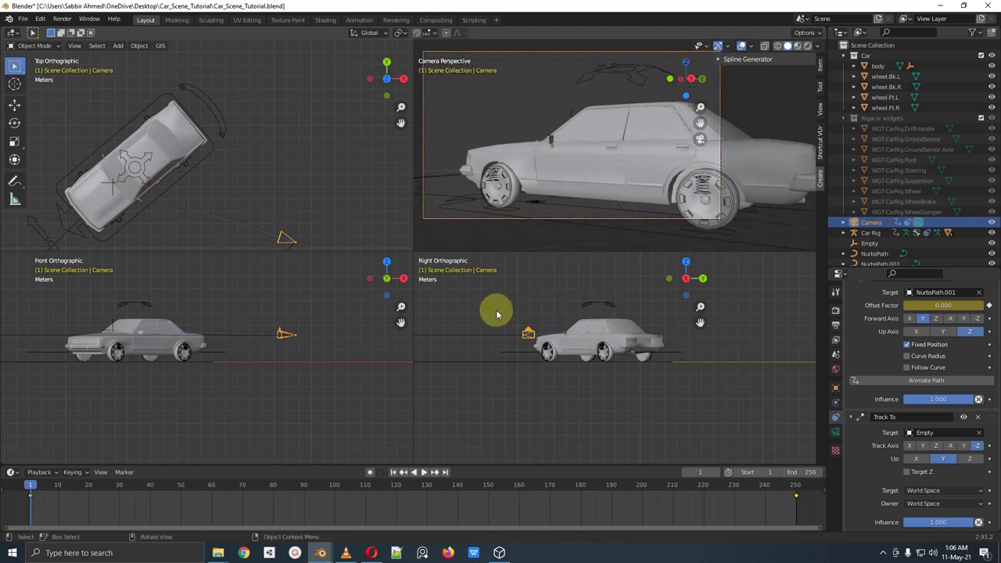
pyautogui.press('space')
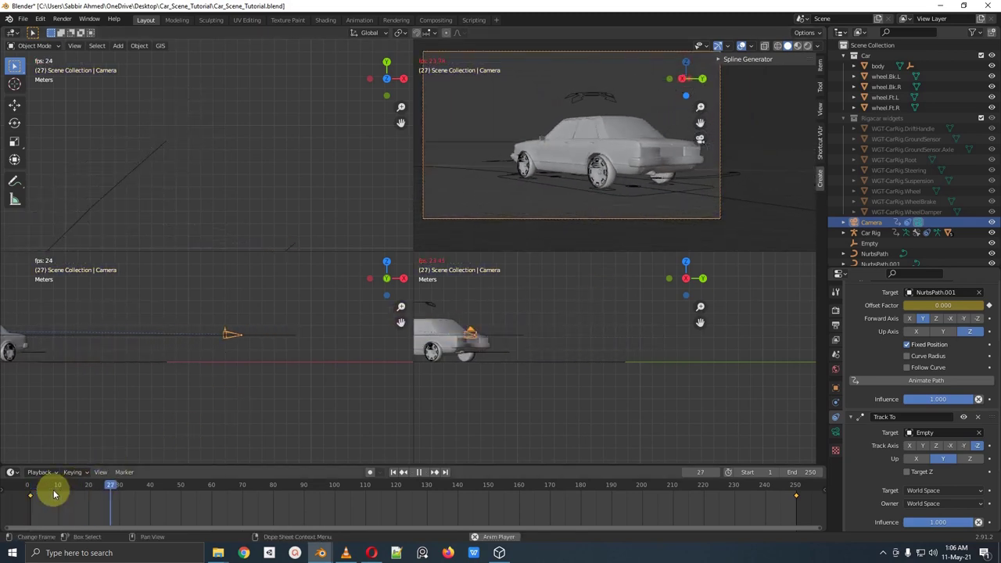
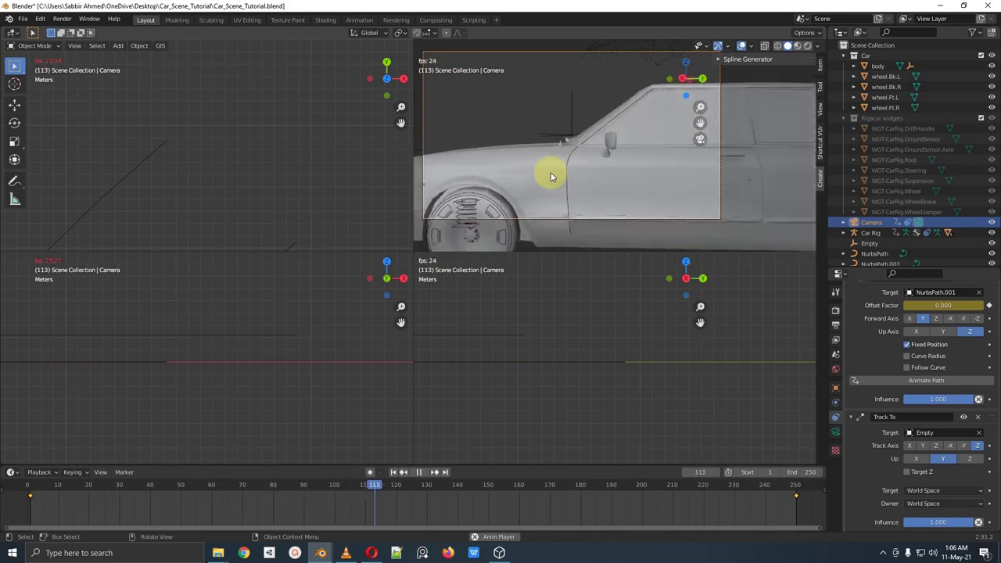
pyautogui.press('Escape')
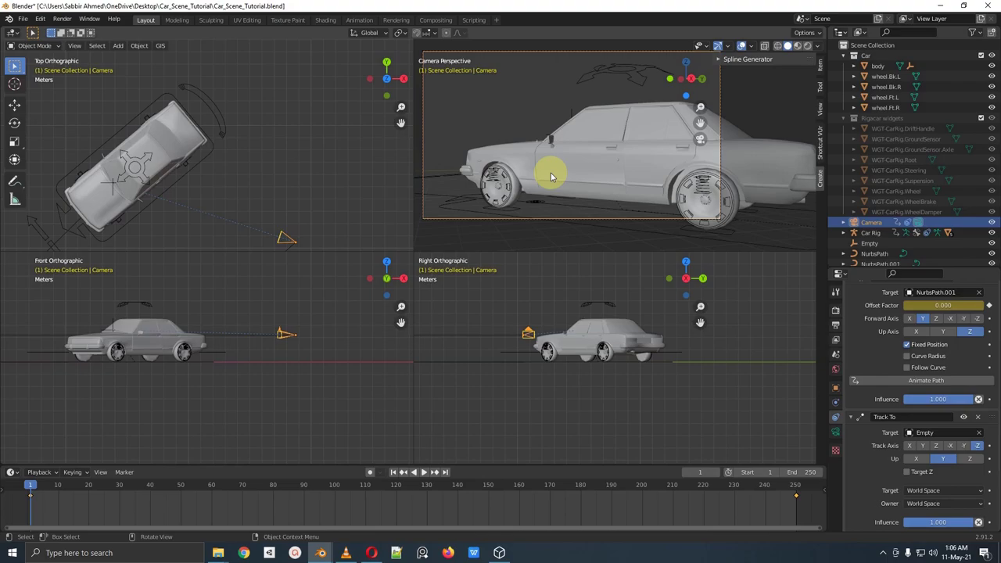
# Step: View the reference render Render_01.mp4 in VLC media player, return to Blender and stop the playback at frame 124
pyautogui.click(345, 552)
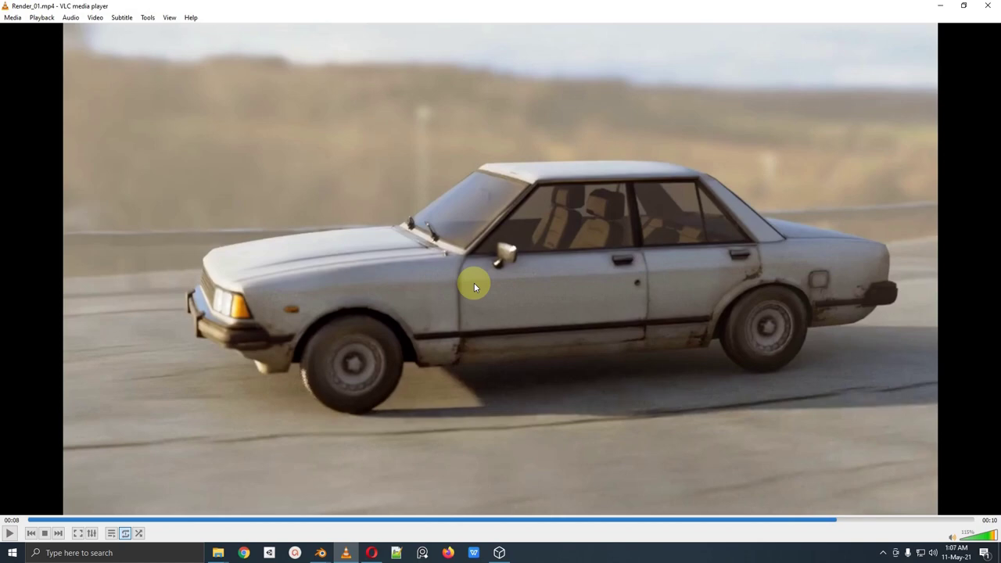
pyautogui.hotkey('alt', 'Tab')
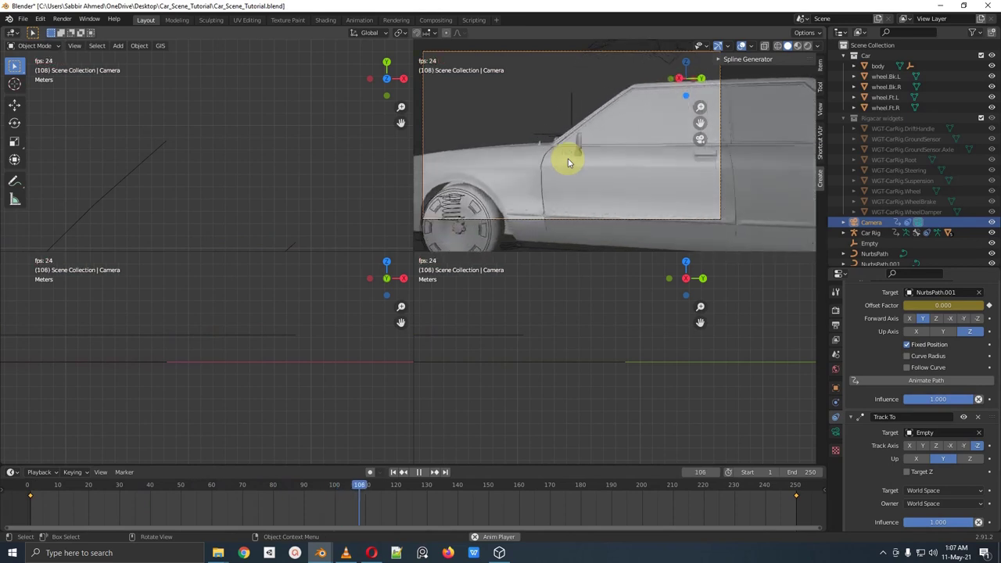
pyautogui.press('space')
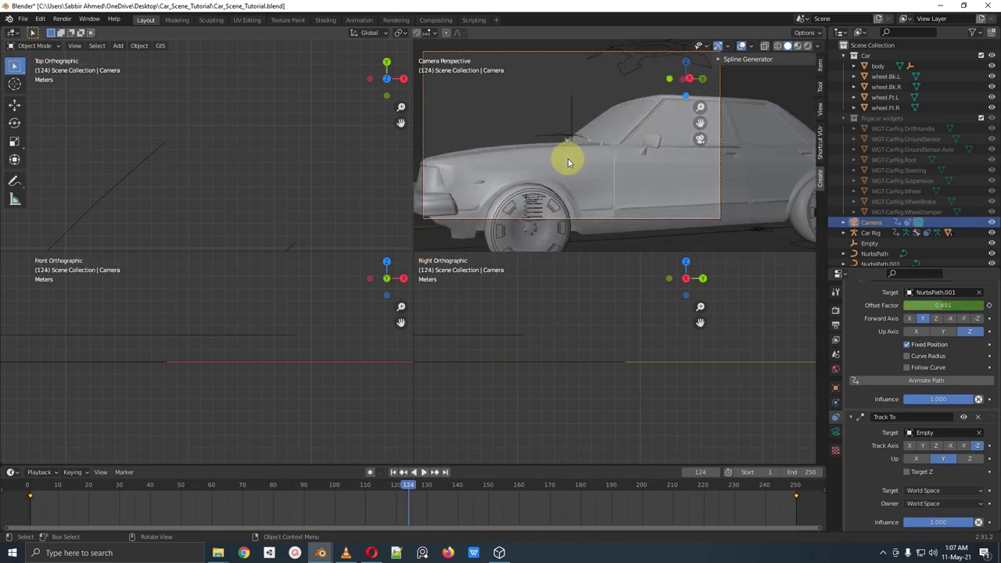
# Step: Leave the quad view and add a mesh plane at the world origin
pyautogui.moveTo(569, 162); pyautogui.dragTo(562, 165, button='middle')
pyautogui.hotkey('ctrl', 'alt', 'q')
pyautogui.scroll(-2, 498, 224)
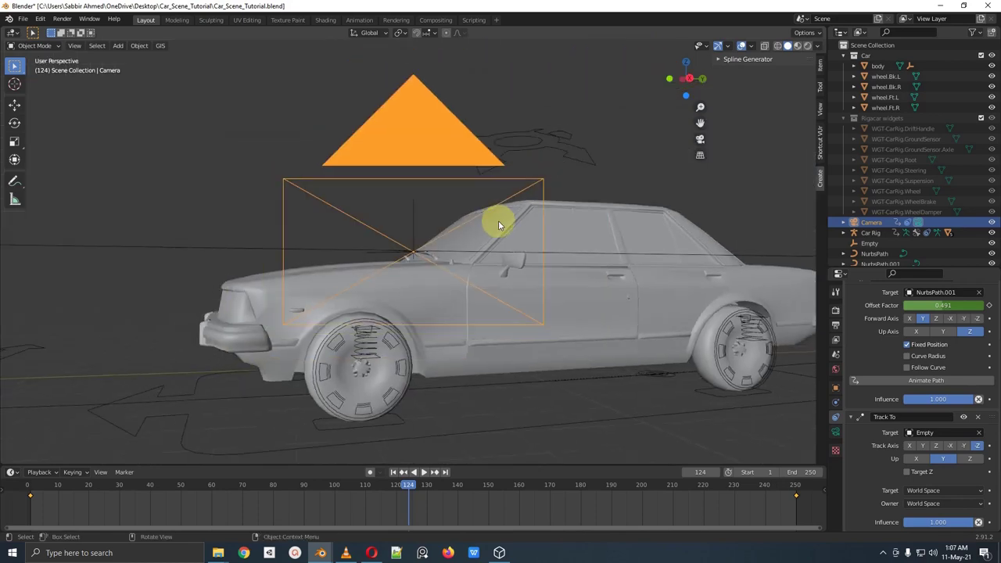
pyautogui.scroll(-4, 493, 229)
pyautogui.moveTo(434, 247); pyautogui.dragTo(504, 298, button='middle')
pyautogui.scroll(-14, 440, 255)
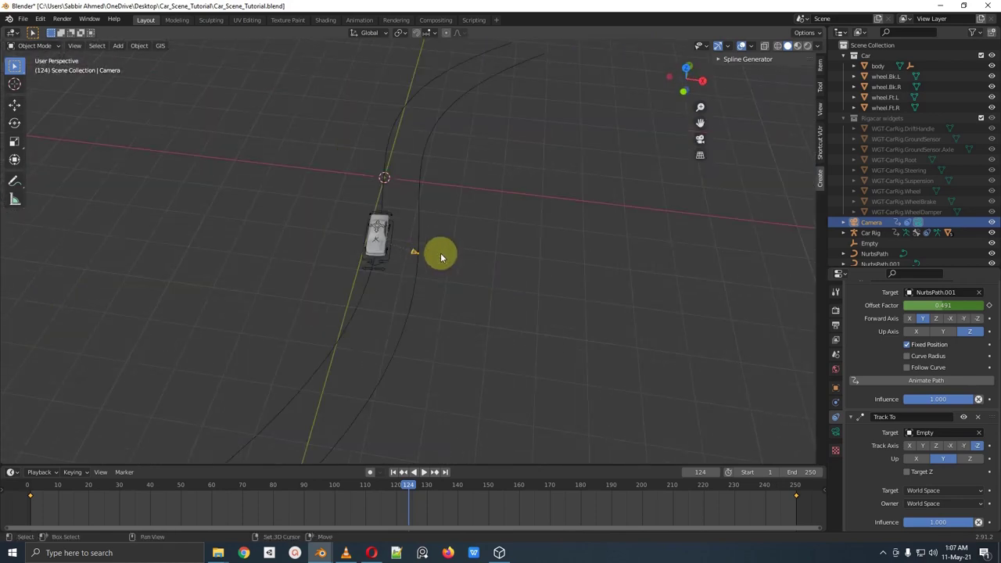
pyautogui.keyDown('shift'); pyautogui.moveTo(440, 255); pyautogui.dragTo(534, 243, button='middle'); pyautogui.keyUp('shift')
pyautogui.keyDown('shift'); pyautogui.moveTo(523, 201); pyautogui.dragTo(457, 207, button='middle'); pyautogui.keyUp('shift')
pyautogui.hotkey('shift', 'a')
pyautogui.moveTo(458, 207)
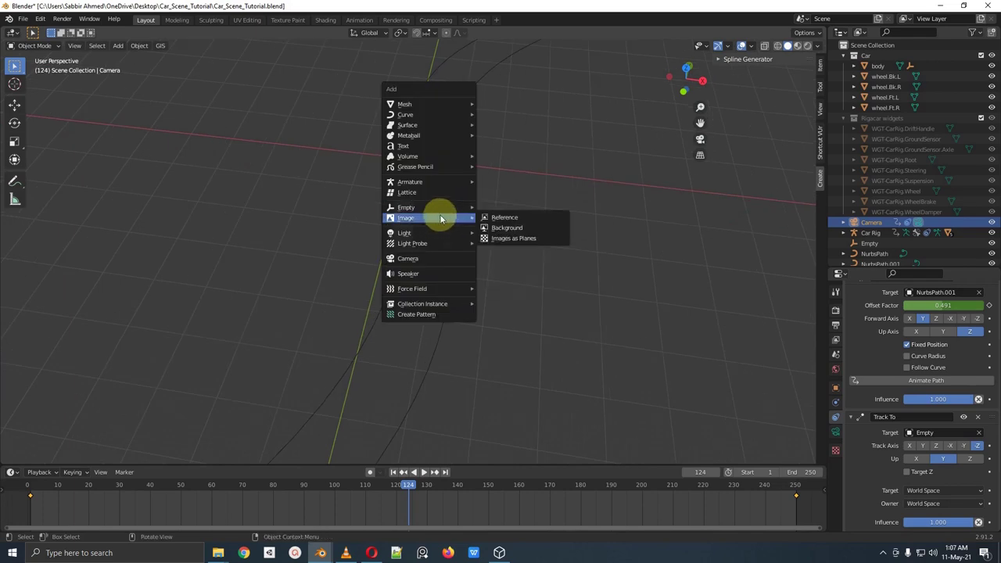
pyautogui.moveTo(450, 105)
pyautogui.click(501, 105)
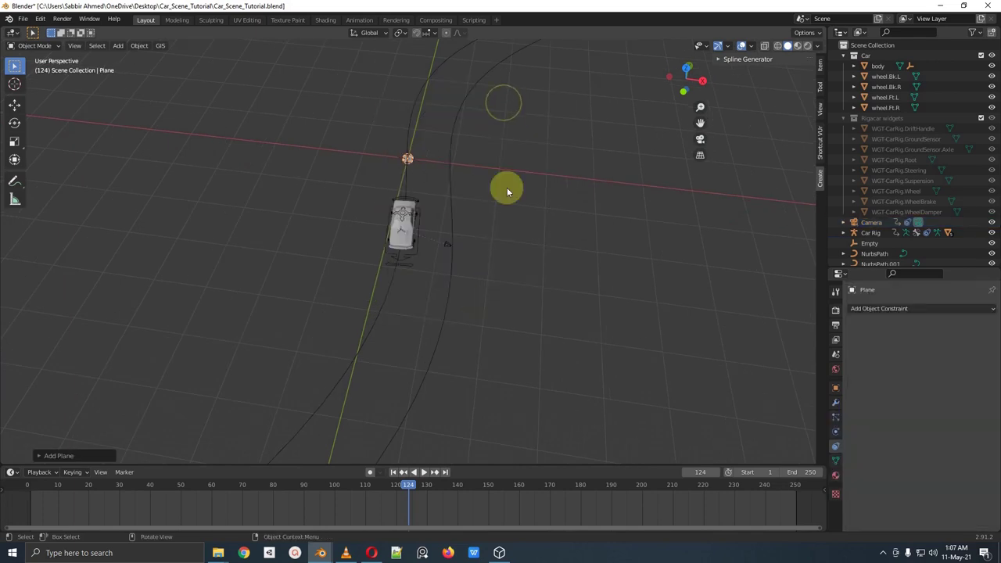
# Step: Enter Edit Mode on the new plane with its whole mesh selected
pyautogui.scroll(3, 507, 187)
pyautogui.press('Tab')
pyautogui.scroll(5, 488, 236)
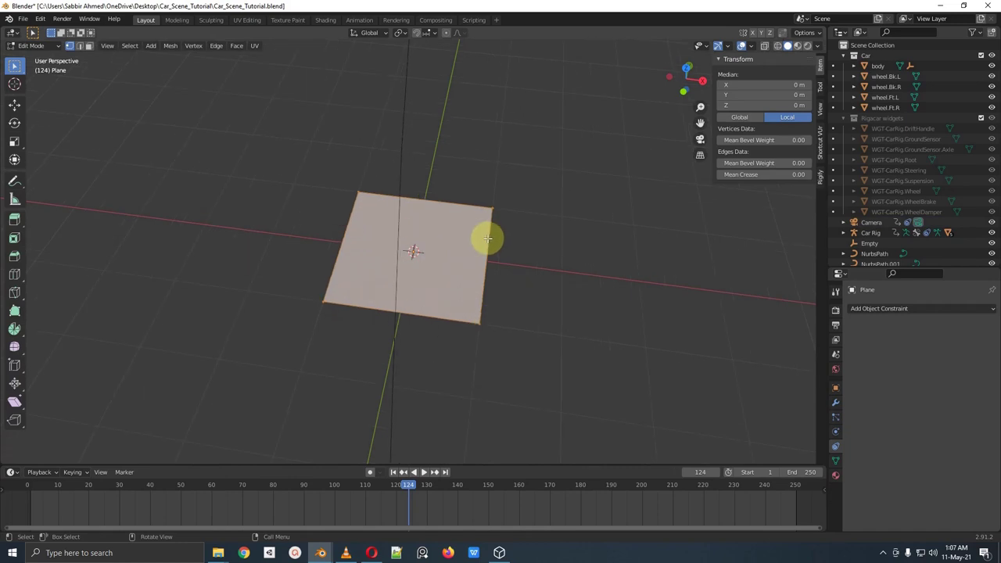
pyautogui.press('Tab')
pyautogui.press('Tab')
pyautogui.scroll(-6, 484, 246)
pyautogui.scroll(-6, 486, 276)
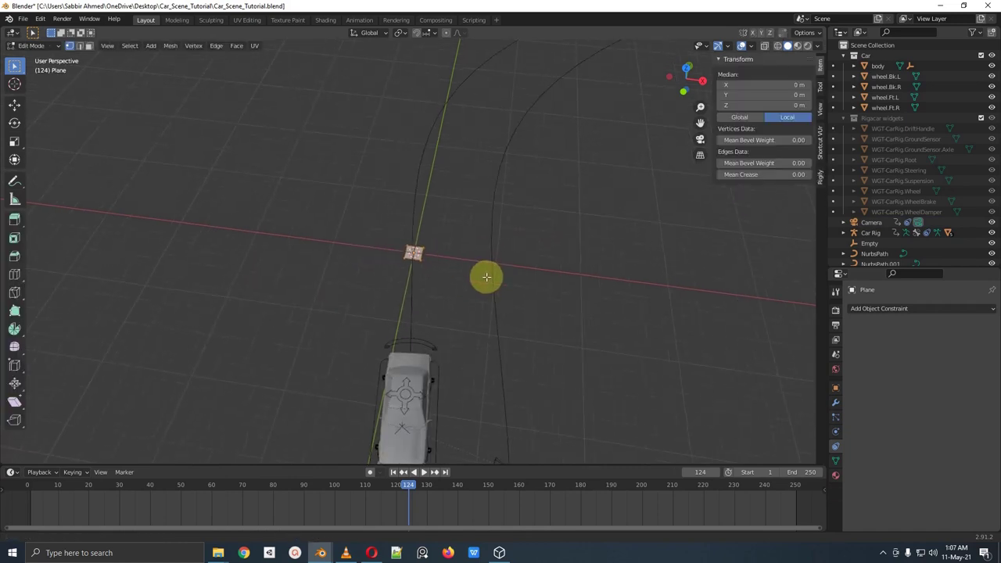
pyautogui.keyDown('shift'); pyautogui.moveTo(487, 278); pyautogui.dragTo(480, 212, button='middle'); pyautogui.keyUp('shift')
pyautogui.scroll(-1, 435, 294)
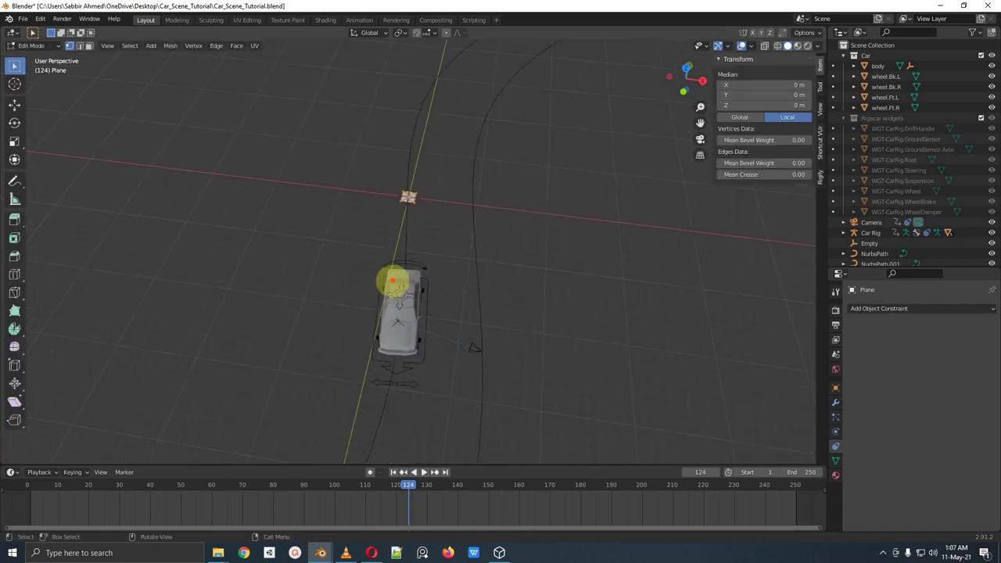
pyautogui.moveTo(385, 272)
pyautogui.mouseDown()
pyautogui.moveTo(375, 353)
pyautogui.moveTo(422, 283)
pyautogui.mouseUp()
pyautogui.moveTo(500, 268)
pyautogui.mouseDown()
pyautogui.moveTo(321, 419)
pyautogui.moveTo(290, 242)
pyautogui.moveTo(500, 266)
pyautogui.mouseUp()
pyautogui.press('Escape')
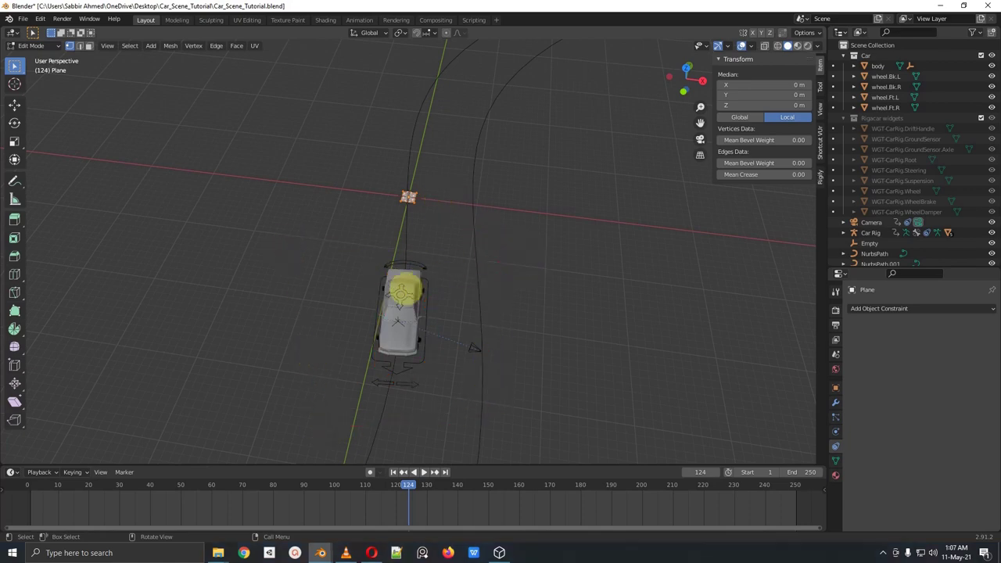
# Step: Scale the plane's mesh by 5 and again by 1.5, and return to Object Mode
pyautogui.write('s63')
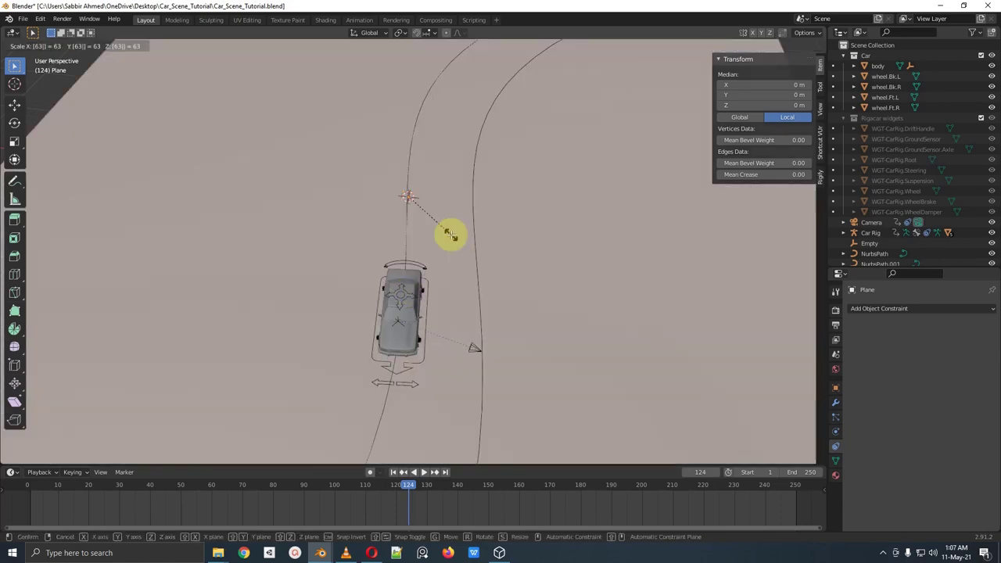
pyautogui.press('Escape')
pyautogui.write('s3')
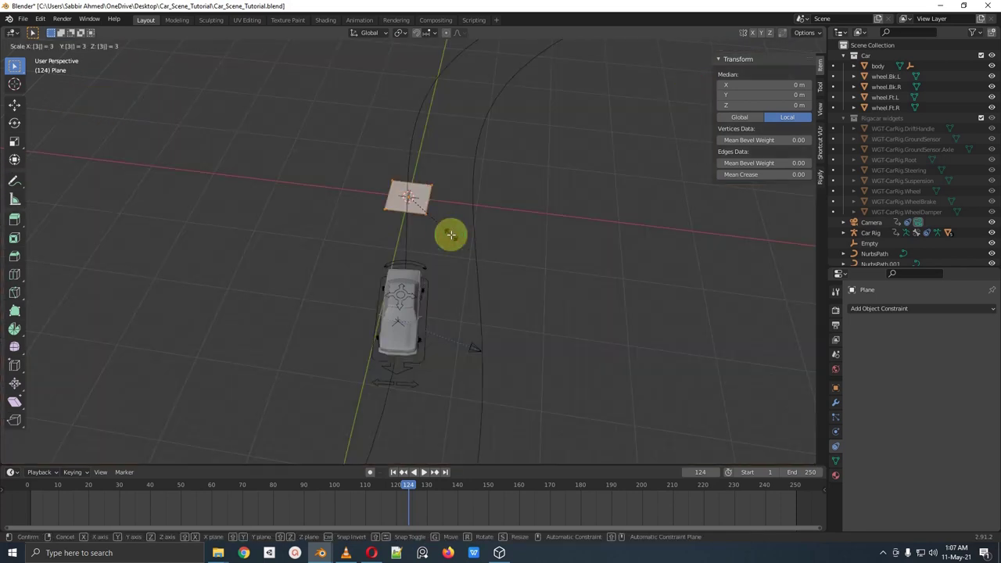
pyautogui.press('BackSpace')
pyautogui.write('5')
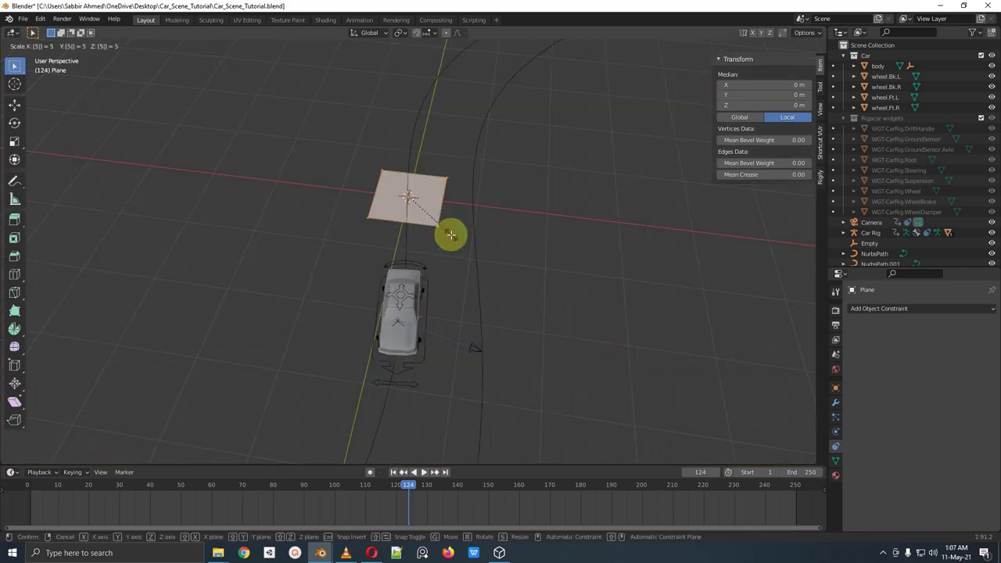
pyautogui.press('Return')
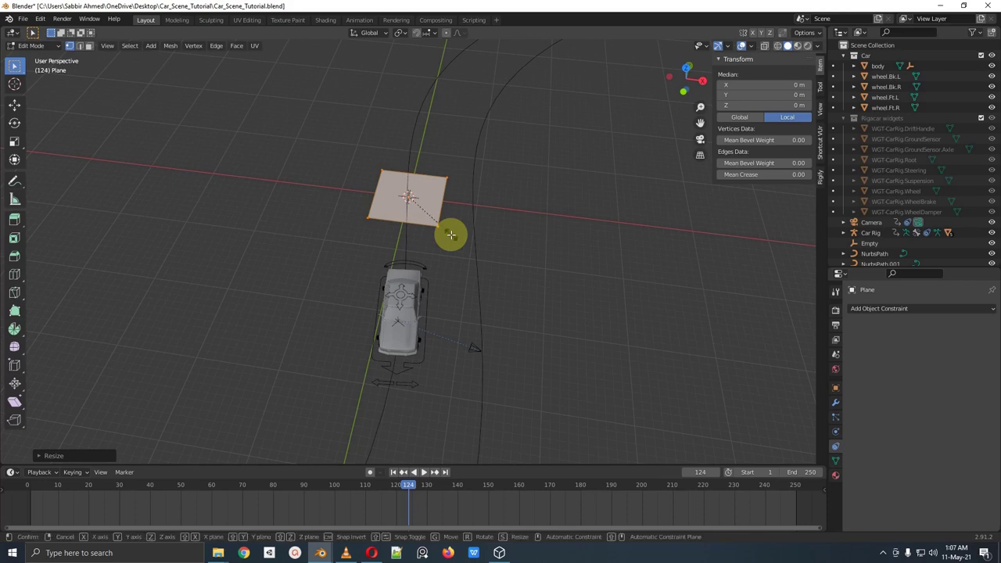
pyautogui.write('s1.5')
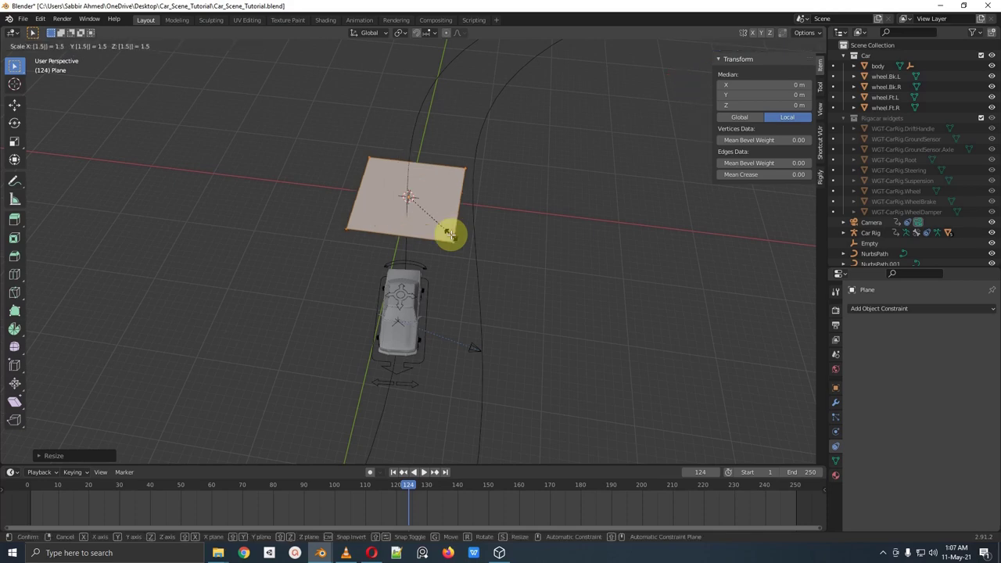
pyautogui.press('Return')
pyautogui.press('Tab')
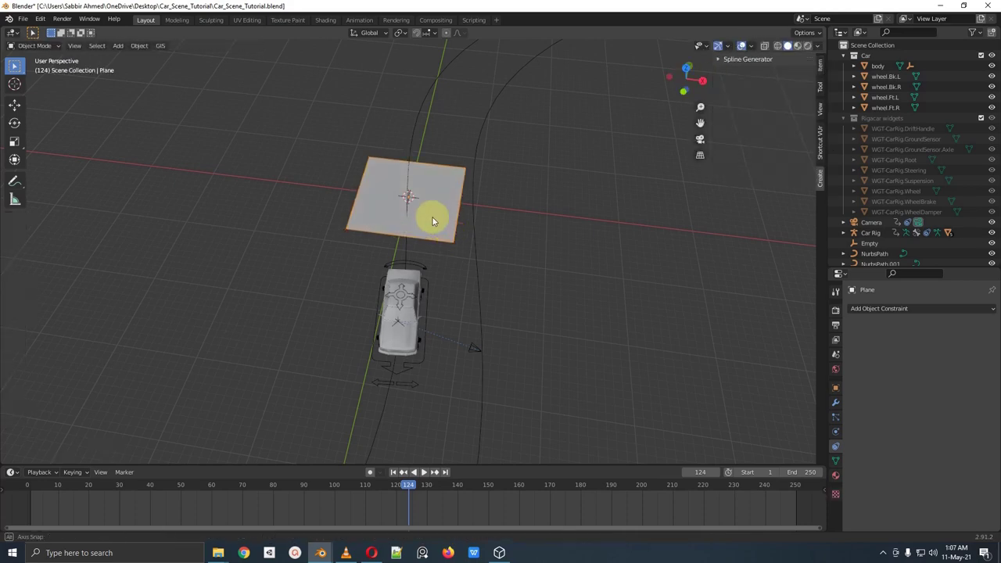
# Step: Add an Array modifier to the plane
pyautogui.moveTo(432, 221); pyautogui.dragTo(466, 256, button='middle')
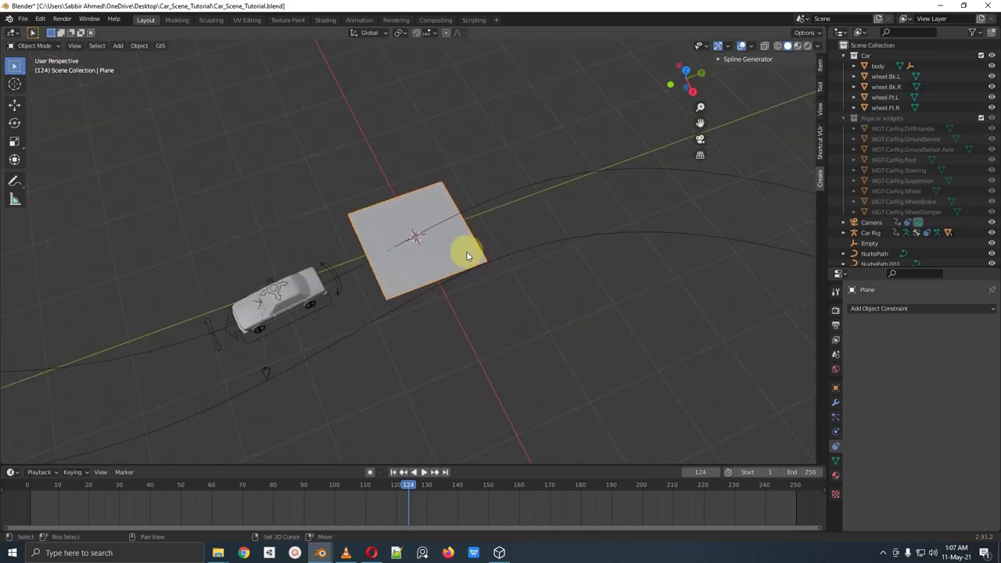
pyautogui.scroll(1, 415, 242)
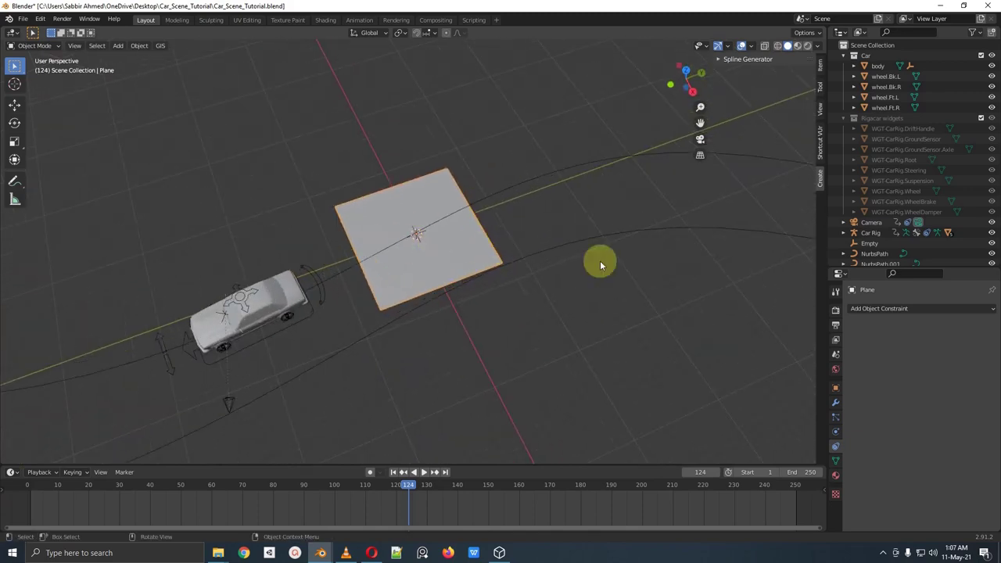
pyautogui.click(883, 308)
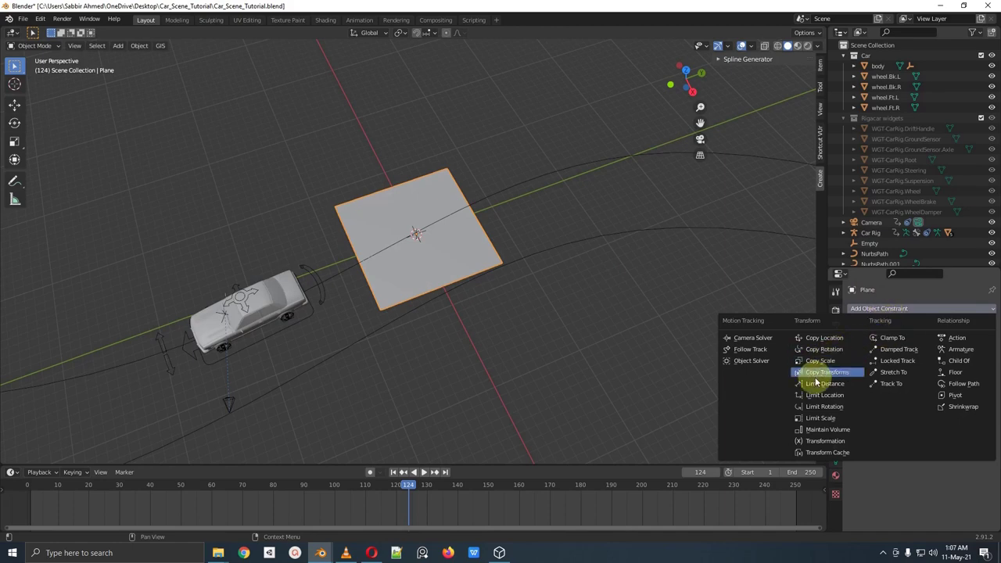
pyautogui.click(835, 402)
pyautogui.click(905, 312)
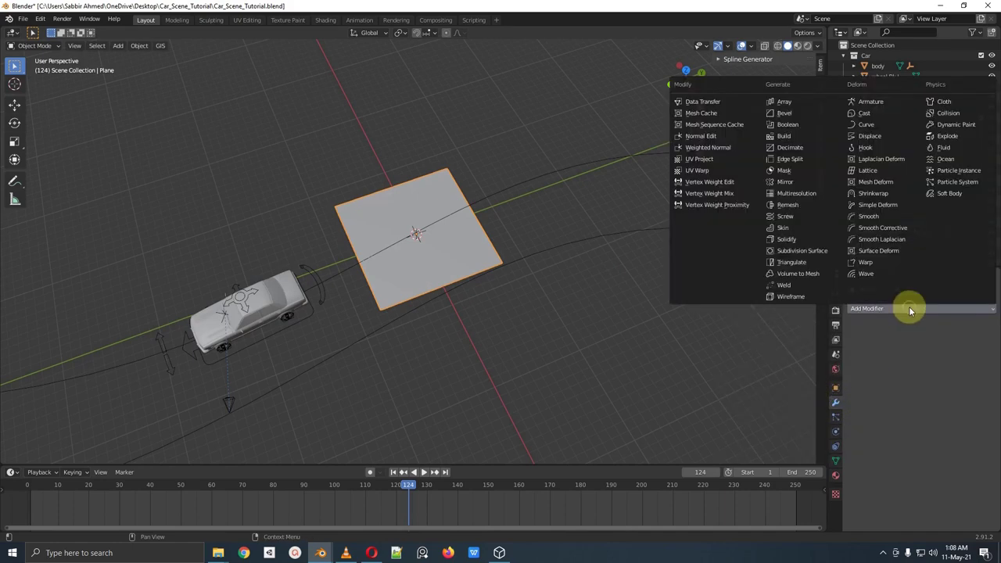
pyautogui.click(797, 103)
# Step: Increase the plane's Array modifier count to 8
pyautogui.scroll(-4, 683, 195)
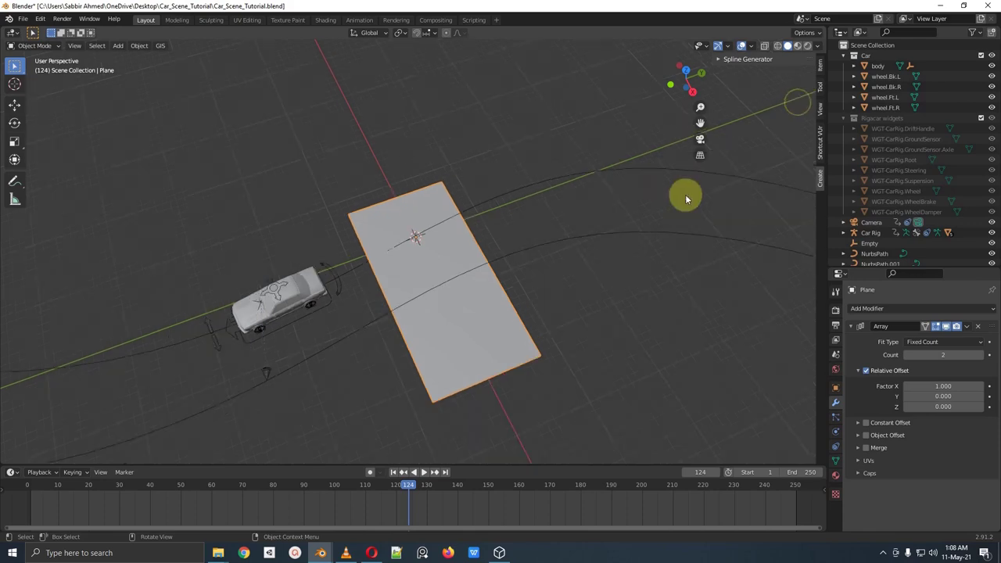
pyautogui.click(981, 355)
pyautogui.click(981, 355)
pyautogui.click(981, 355)
pyautogui.click(981, 355)
pyautogui.scroll(-4, 362, 262)
pyautogui.scroll(6, 389, 279)
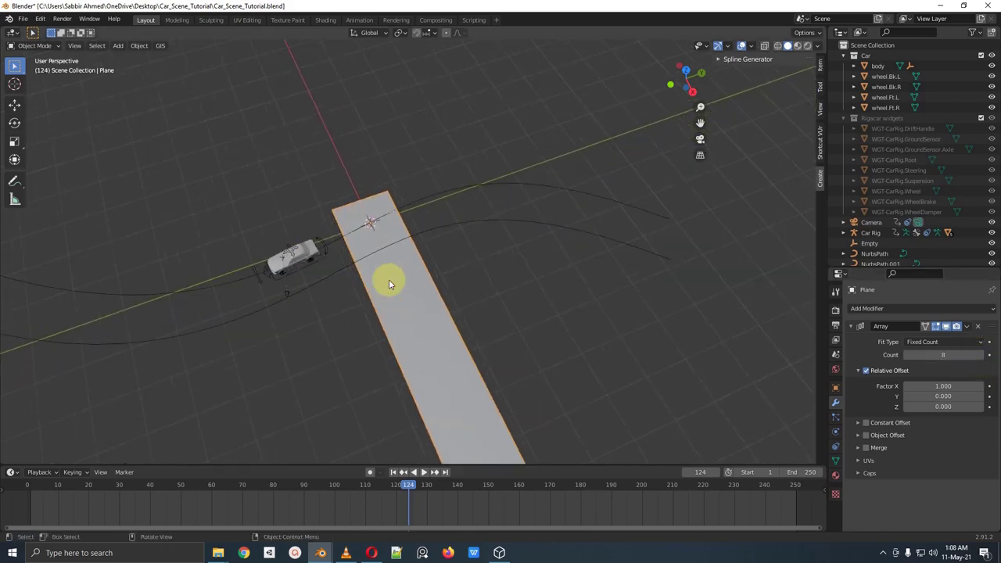
# Step: Add a Curve modifier to the plane after the Array modifier, with NurbsPath as its curve object
pyautogui.click(857, 325)
pyautogui.click(870, 309)
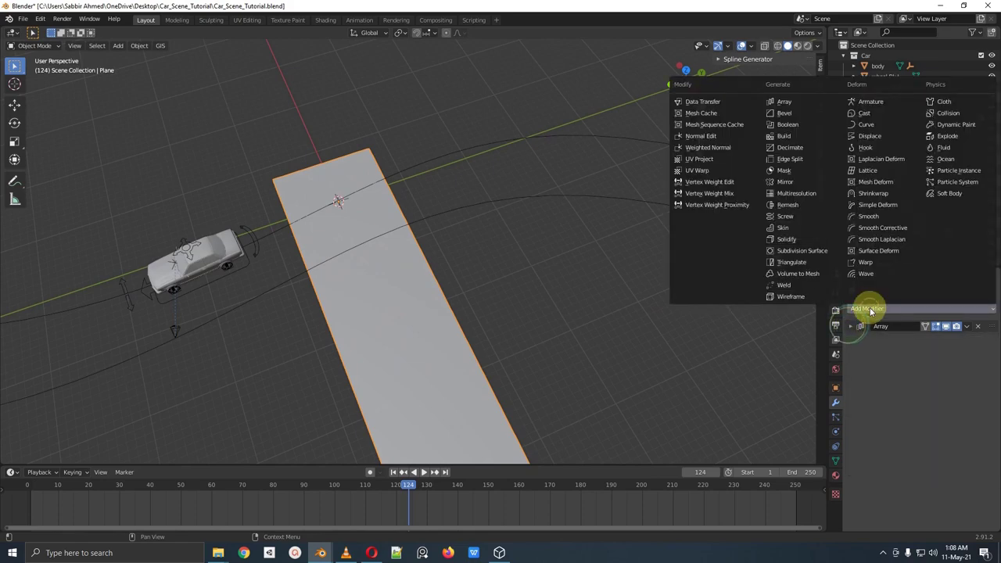
pyautogui.click(870, 126)
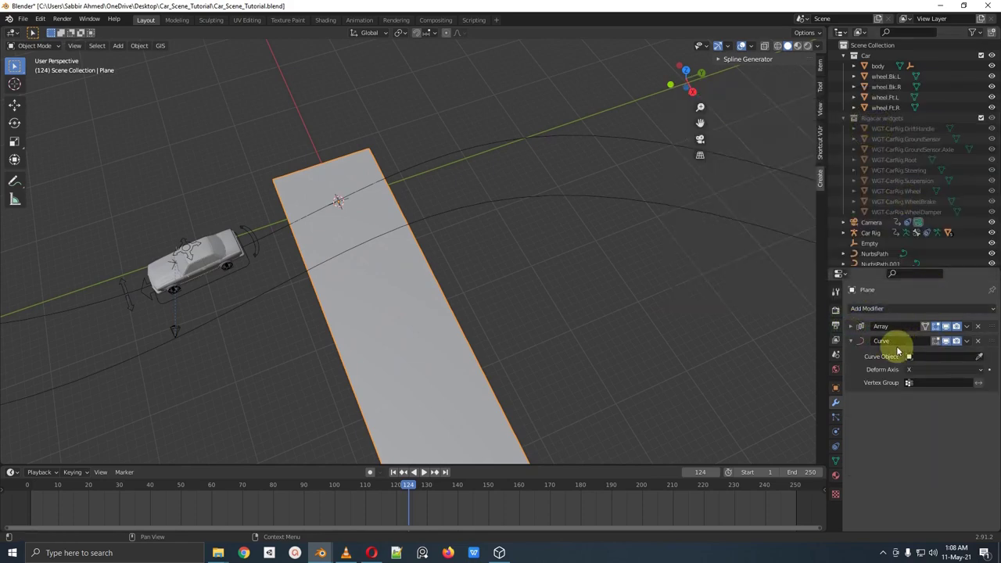
pyautogui.click(979, 357)
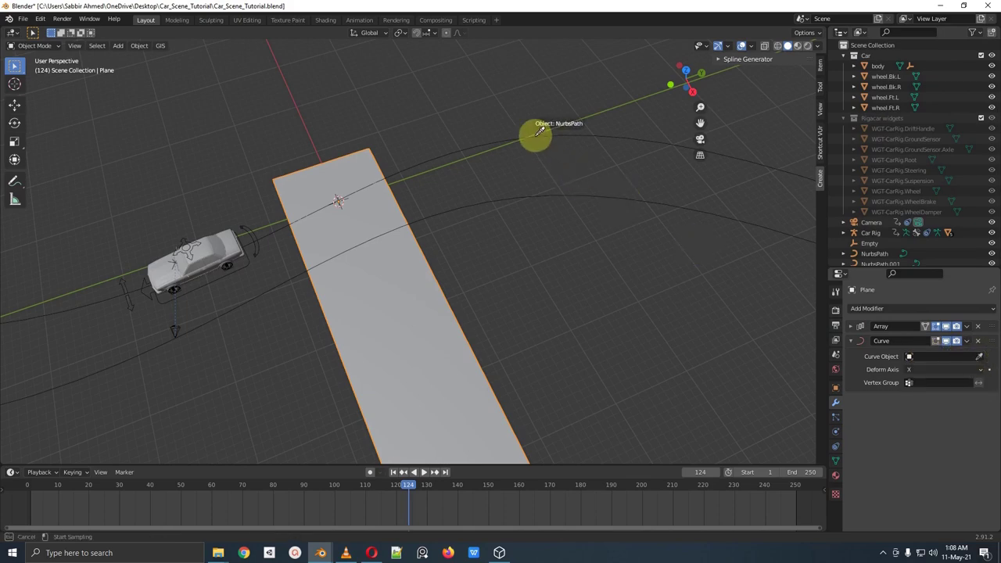
pyautogui.click(538, 131)
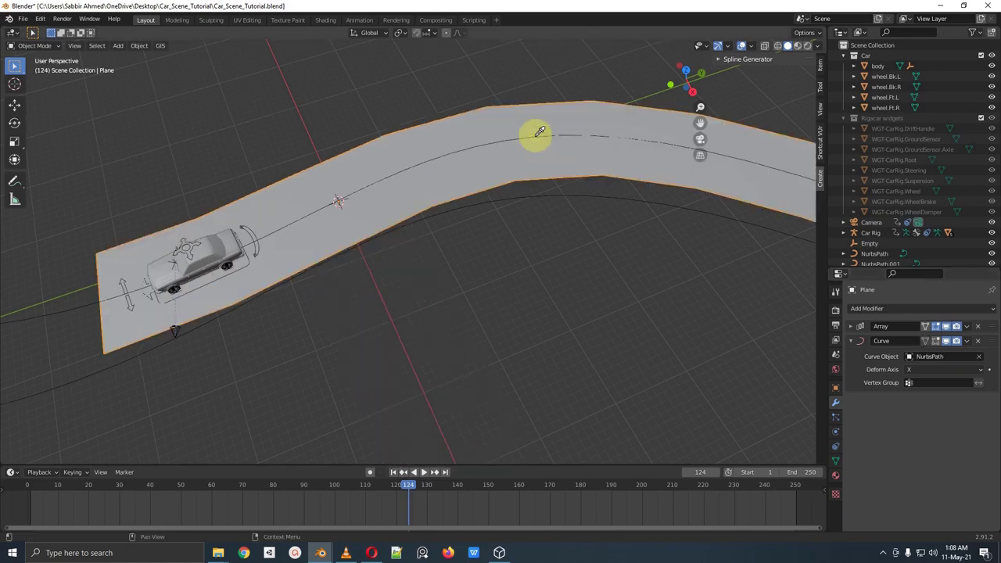
# Step: Raise the Array modifier's count to 16 to lengthen the road along the path
pyautogui.scroll(-4, 532, 164)
pyautogui.moveTo(529, 199); pyautogui.dragTo(709, 235, button='middle')
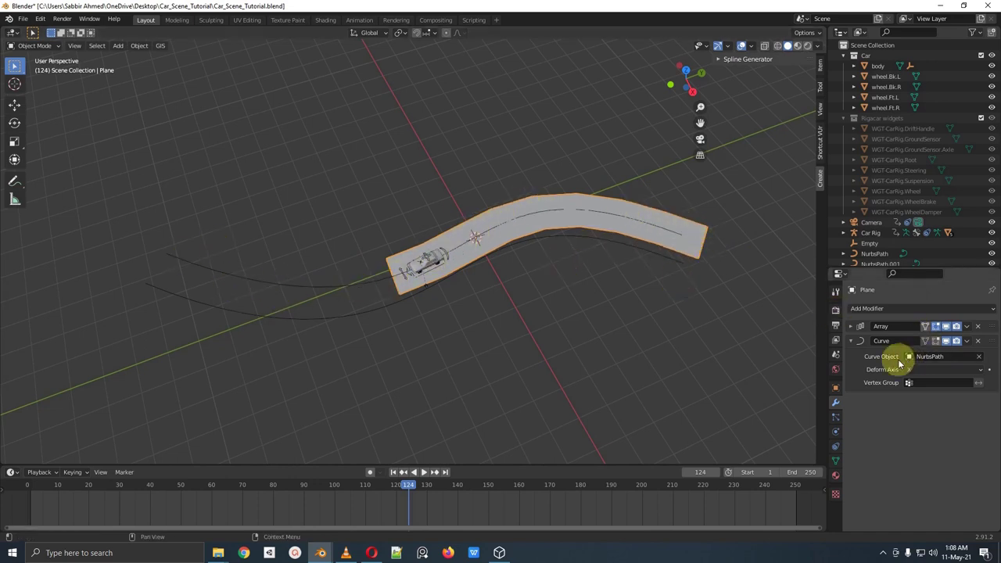
pyautogui.click(851, 326)
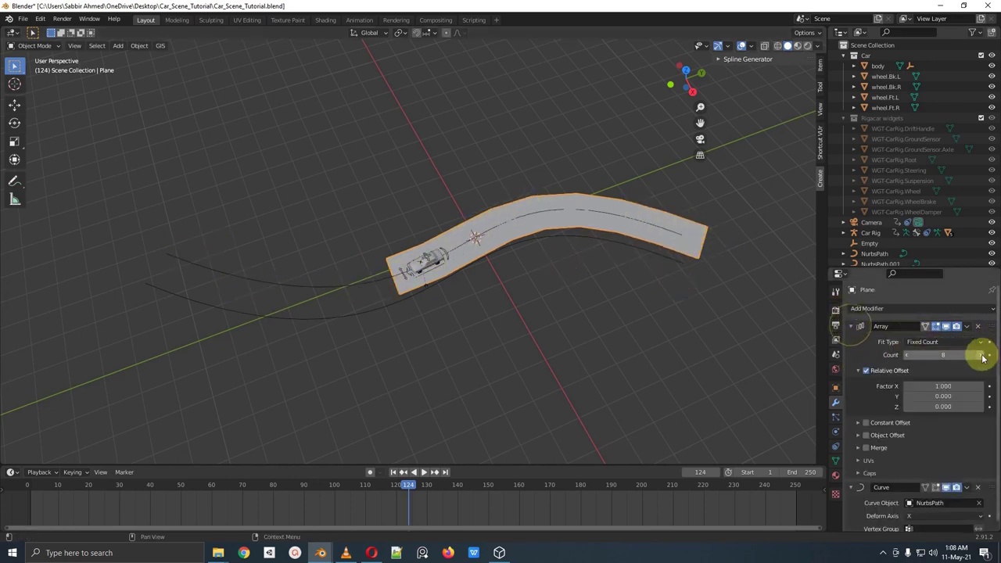
pyautogui.click(982, 354)
pyautogui.click(982, 355)
pyautogui.click(982, 355)
pyautogui.click(982, 355)
pyautogui.click(982, 355)
pyautogui.click(982, 355)
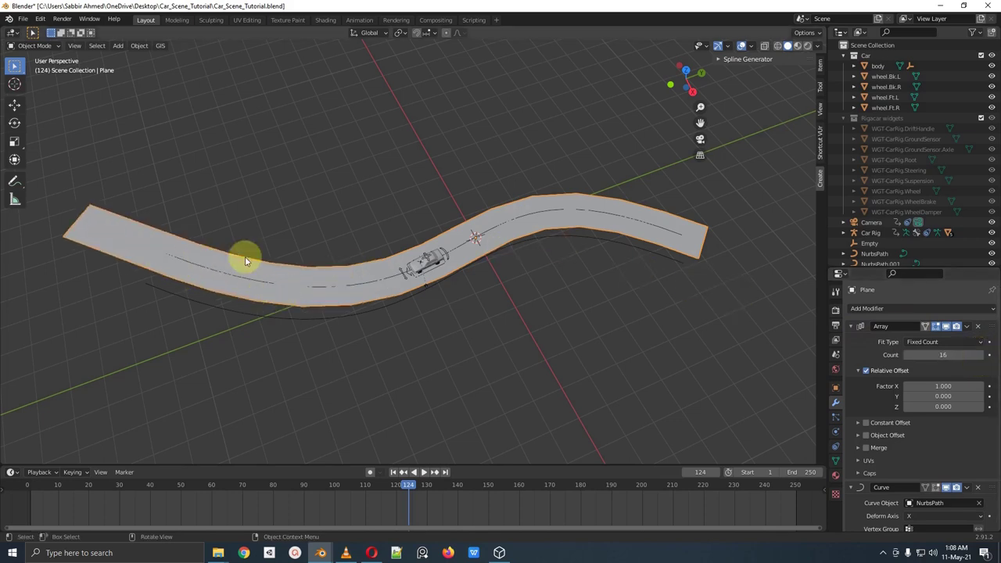
pyautogui.keyDown('shift'); pyautogui.moveTo(749, 262); pyautogui.dragTo(606, 241, button='middle'); pyautogui.keyUp('shift')
pyautogui.moveTo(614, 247)
pyautogui.mouseDown()
pyautogui.moveTo(683, 255)
pyautogui.moveTo(685, 265)
pyautogui.mouseUp()
pyautogui.press('Escape')
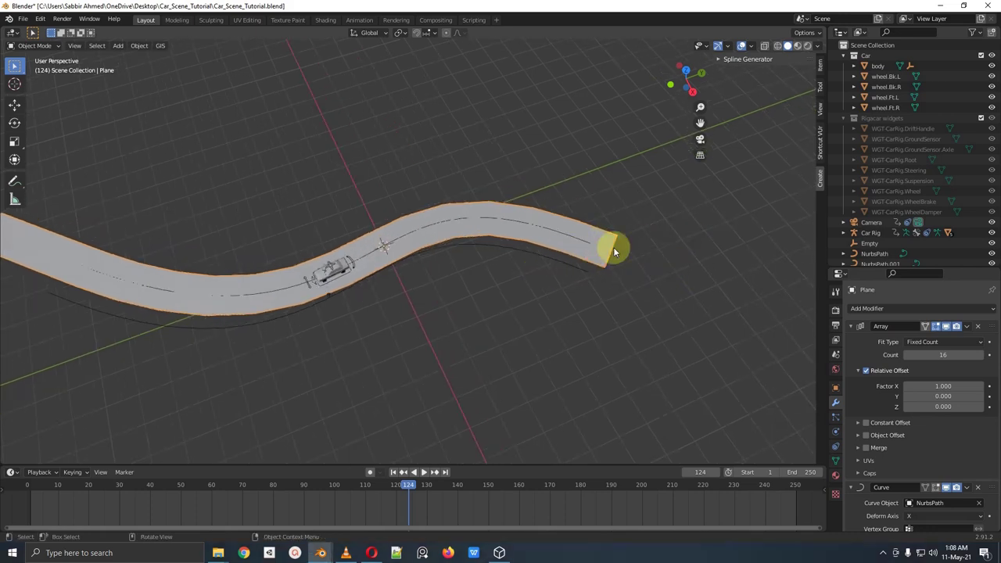
pyautogui.press('g')
pyautogui.press('x')
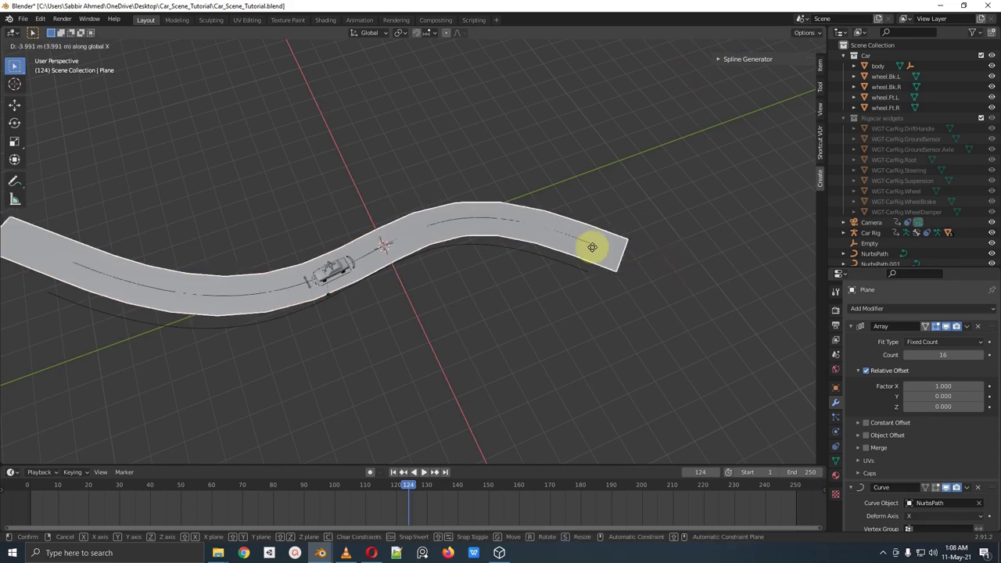
pyautogui.rightClick(551, 244)
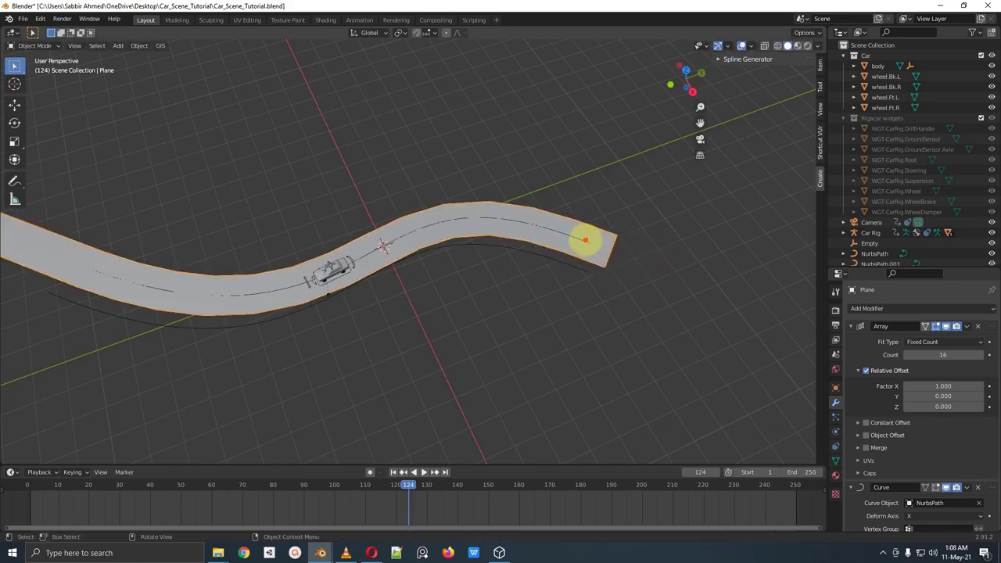
pyautogui.moveTo(587, 238)
pyautogui.mouseDown()
pyautogui.moveTo(672, 261)
pyautogui.moveTo(652, 285)
pyautogui.mouseUp()
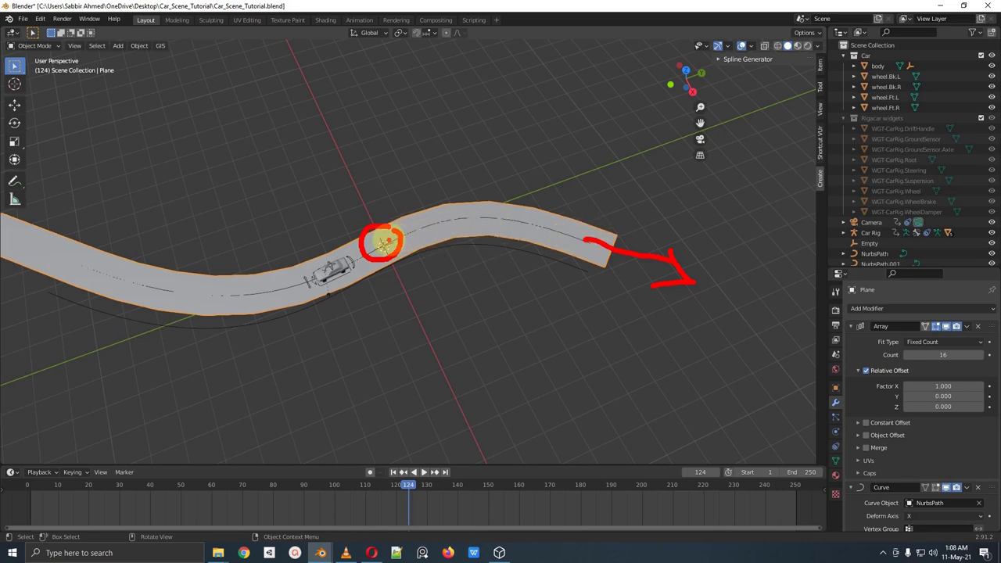
pyautogui.moveTo(384, 241)
pyautogui.mouseDown()
pyautogui.moveTo(344, 142)
pyautogui.moveTo(389, 158)
pyautogui.mouseUp()
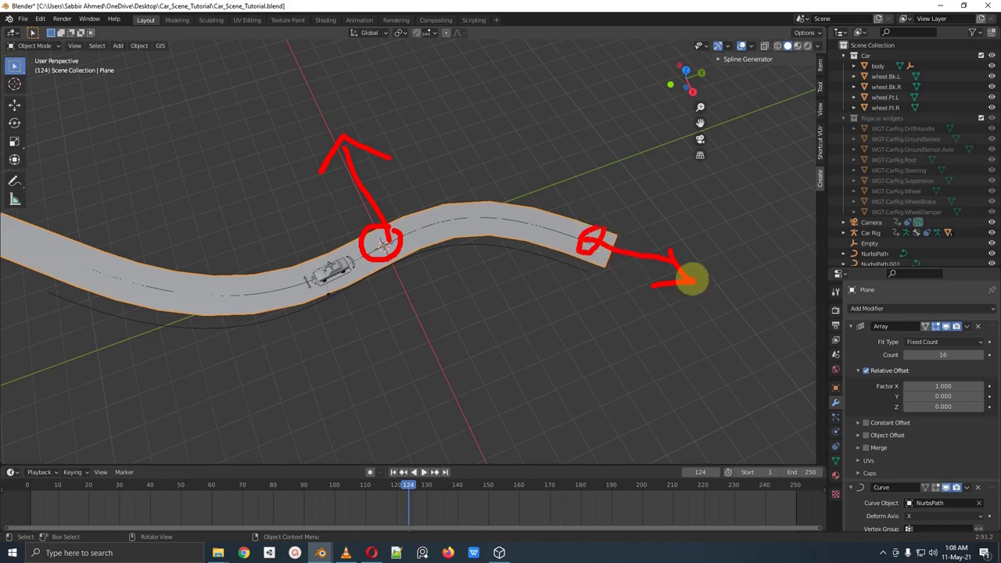
pyautogui.press('Escape')
# Step: Move the plane along global X in the negative direction so the road extends past the path's near-origin end curve
pyautogui.press('g')
pyautogui.press('x')
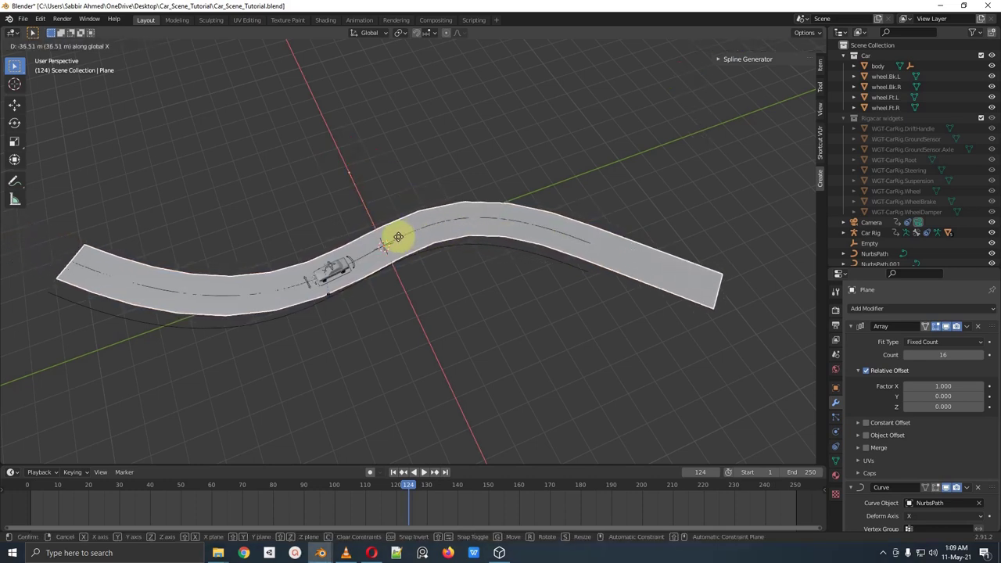
pyautogui.click(258, 246)
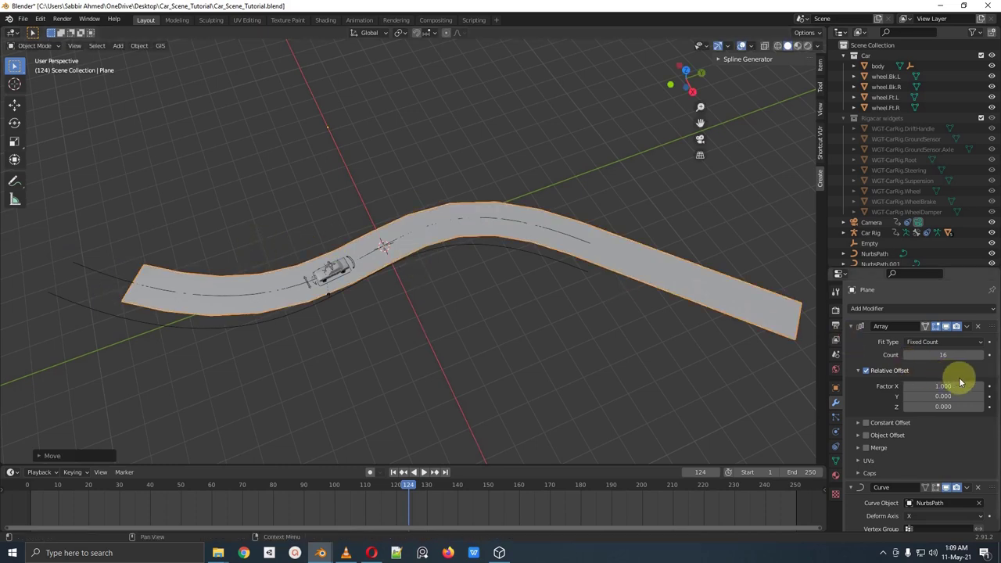
# Step: Raise the Array modifier's count to 23 so the road also extends beyond the opposite end of the path
pyautogui.click(981, 356)
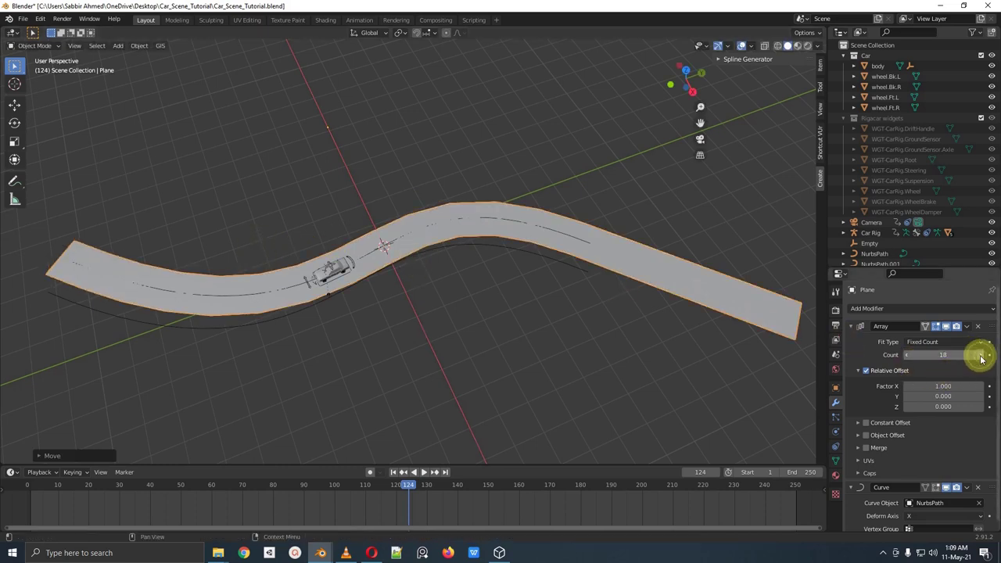
pyautogui.click(981, 356)
pyautogui.click(982, 356)
pyautogui.click(981, 357)
pyautogui.click(980, 357)
pyautogui.scroll(-4, 290, 269)
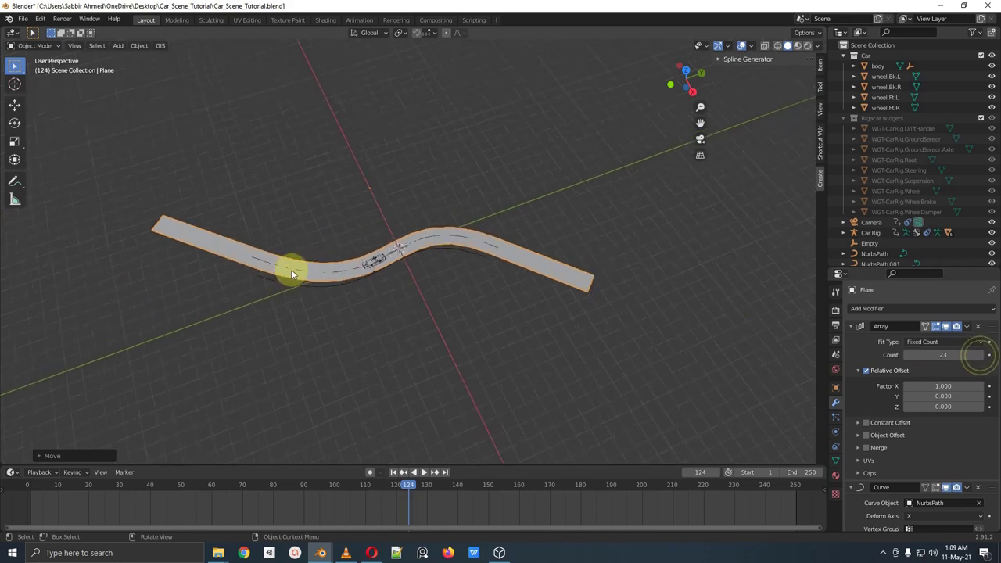
# Step: Examine the outline of the road's outer edge around the bend
pyautogui.scroll(4, 291, 269)
pyautogui.keyDown('shift'); pyautogui.moveTo(444, 258); pyautogui.dragTo(415, 231, button='middle'); pyautogui.keyUp('shift')
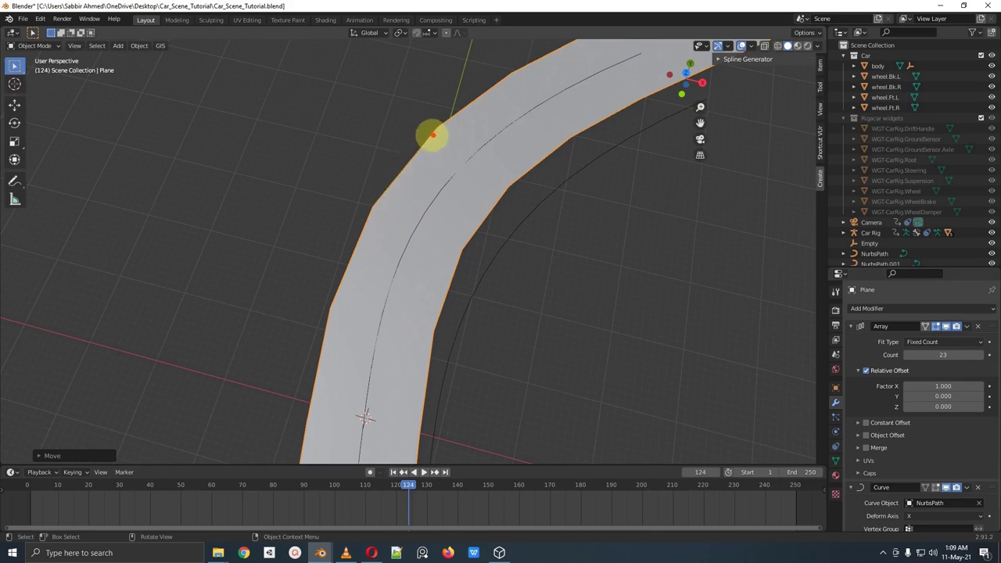
pyautogui.moveTo(377, 200); pyautogui.dragTo(314, 370)
pyautogui.press('Escape')
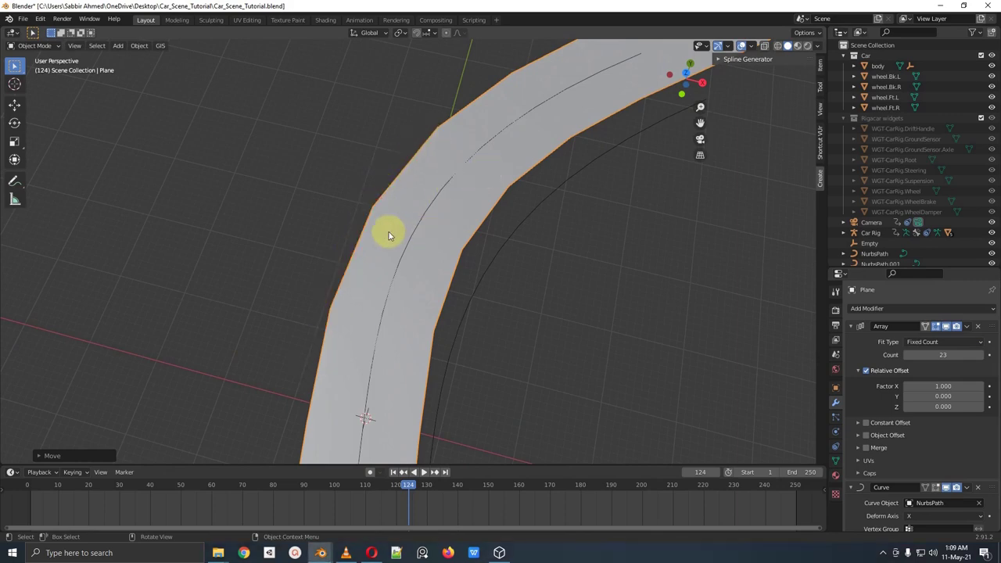
pyautogui.moveTo(351, 220); pyautogui.dragTo(299, 318)
pyautogui.press('Escape')
pyautogui.scroll(1, 409, 183)
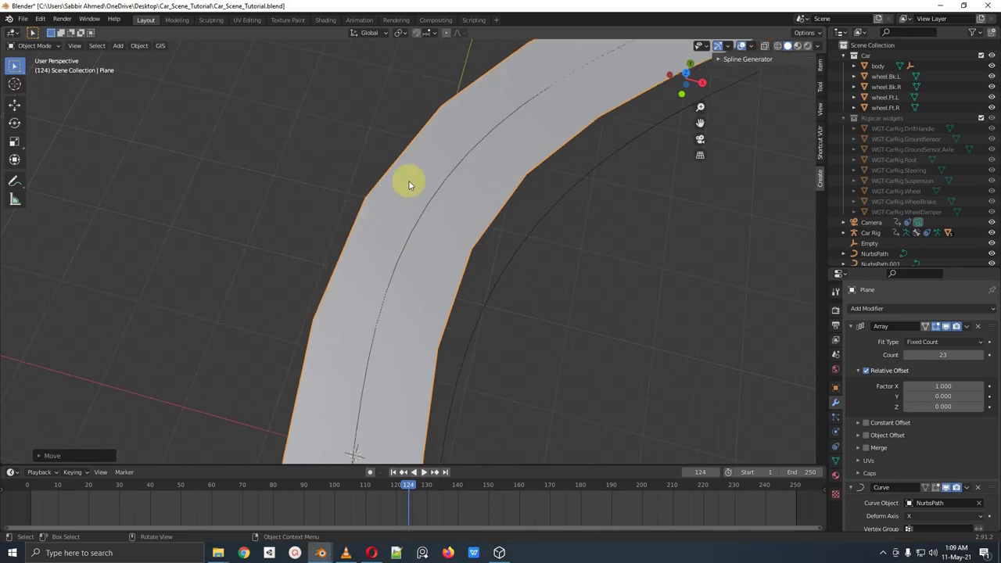
pyautogui.keyDown('shift'); pyautogui.moveTo(419, 228); pyautogui.dragTo(396, 202, button='middle'); pyautogui.keyUp('shift')
# Step: Enter Edit Mode on the plane and add seven evenly spaced loop cuts across the road's width
pyautogui.press('Tab')
pyautogui.scroll(-4, 396, 204)
pyautogui.keyDown('shift'); pyautogui.moveTo(460, 286); pyautogui.dragTo(425, 239, button='middle'); pyautogui.keyUp('shift')
pyautogui.keyDown('shift'); pyautogui.moveTo(195, 266); pyautogui.dragTo(568, 301, button='middle'); pyautogui.keyUp('shift')
pyautogui.scroll(2, 511, 261)
pyautogui.scroll(2, 438, 271)
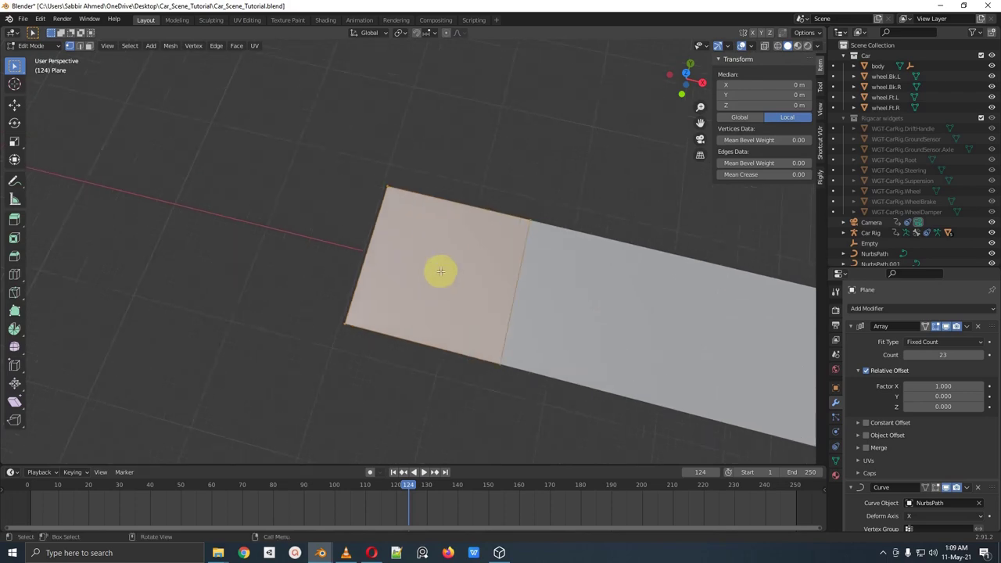
pyautogui.hotkey('ctrl', 'r')
pyautogui.scroll(1, 439, 206)
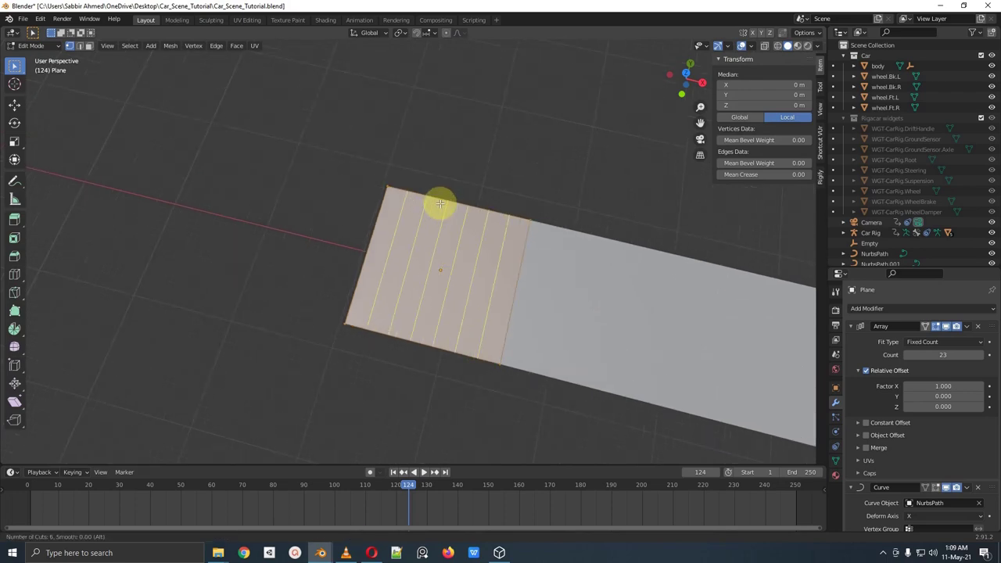
pyautogui.scroll(1, 440, 204)
pyautogui.click(440, 204)
pyautogui.rightClick(453, 196)
# Step: Add one centred loop cut along the road's length and return to Object Mode
pyautogui.hotkey('ctrl', 'r')
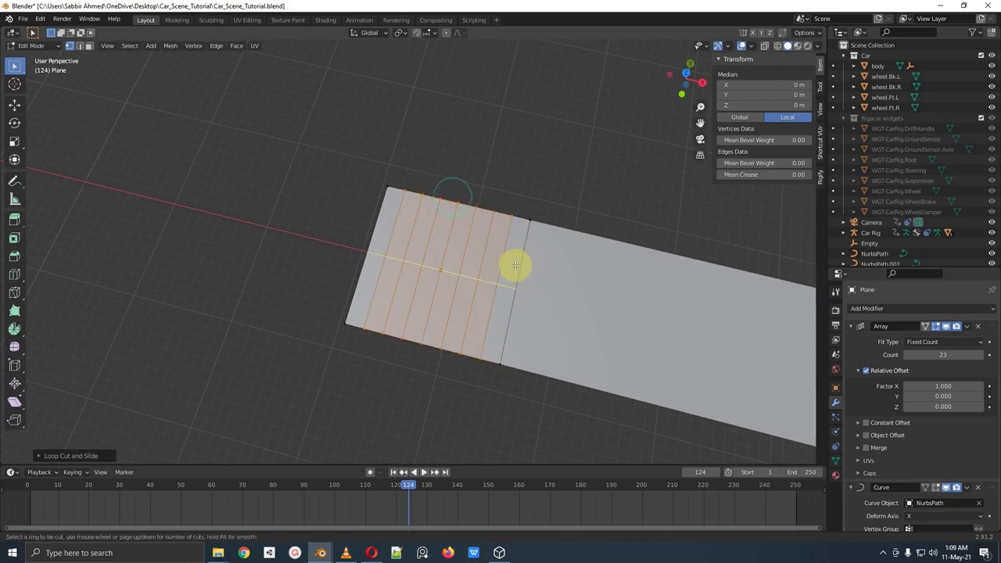
pyautogui.click(501, 268)
pyautogui.rightClick(502, 268)
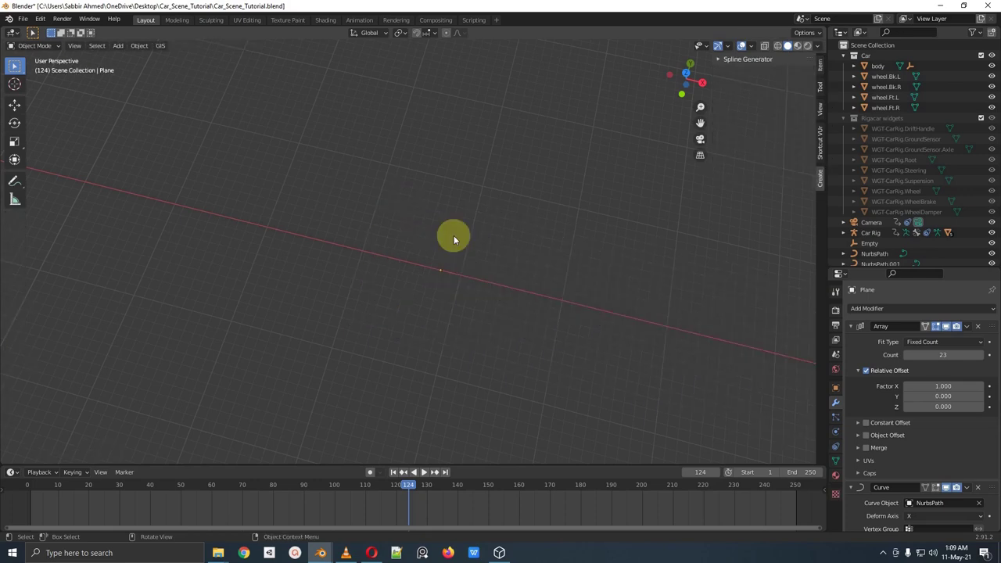
# Step: Inspect the subdivided road's outer edge around the bend
pyautogui.moveTo(453, 236); pyautogui.dragTo(554, 237, button='middle')
pyautogui.scroll(5, 445, 281)
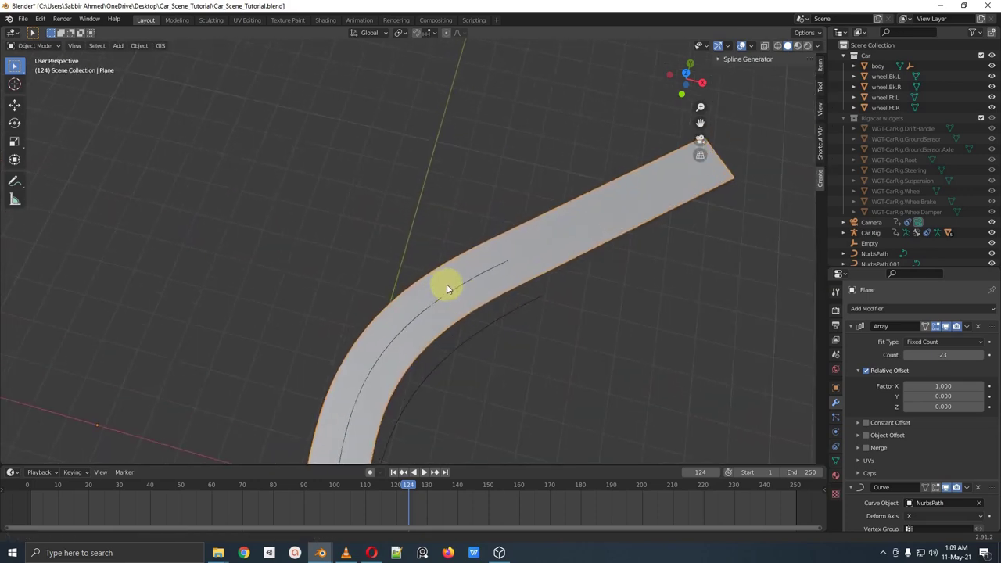
pyautogui.scroll(3, 446, 288)
pyautogui.moveTo(476, 141)
pyautogui.mouseDown()
pyautogui.moveTo(408, 196)
pyautogui.moveTo(319, 353)
pyautogui.mouseUp()
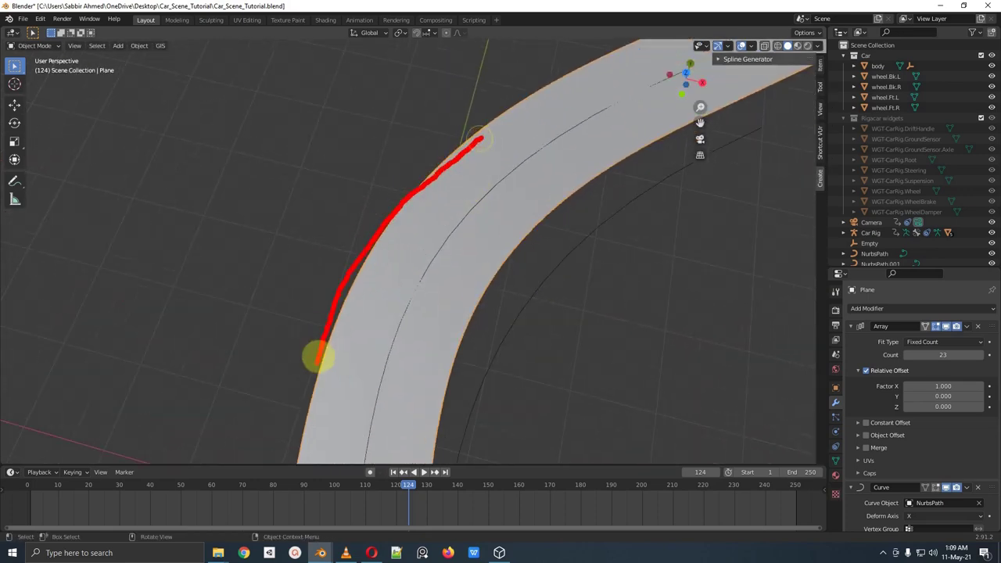
pyautogui.scroll(-4, 514, 205)
pyautogui.scroll(-2, 516, 205)
# Step: Look through the camera and move the timeline to frame 1, leaving playback stopped
pyautogui.press('KP_0')
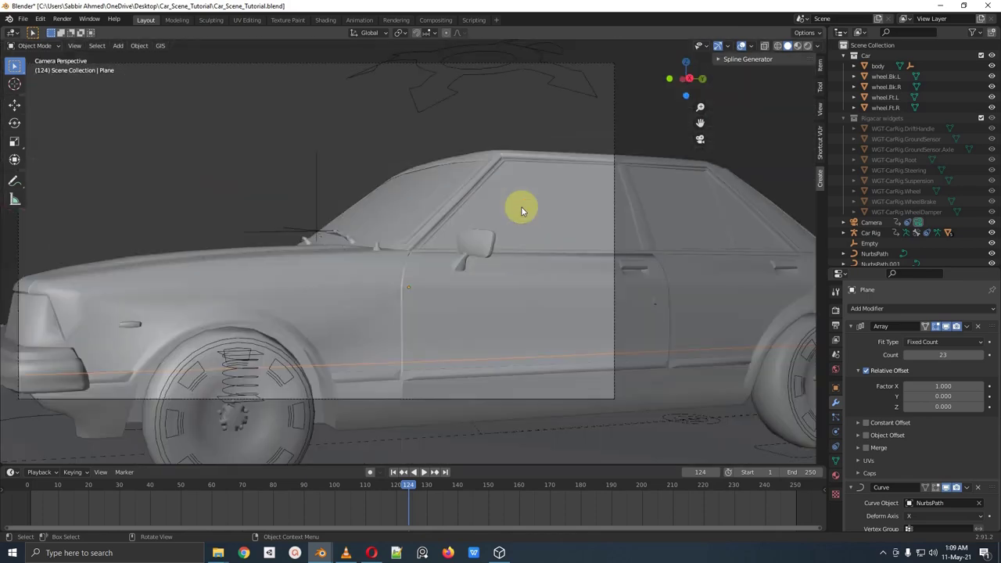
pyautogui.scroll(-2, 393, 348)
pyautogui.press('space')
pyautogui.moveTo(410, 488); pyautogui.dragTo(30, 491)
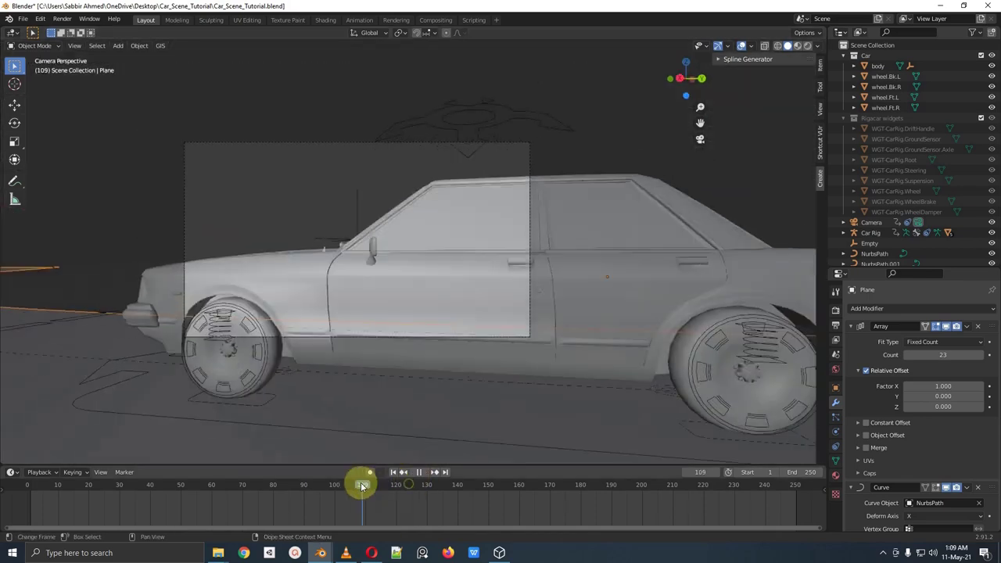
pyautogui.press('space')
# Step: Switch to the quad view and zoom in on the road and car in the top view
pyautogui.hotkey('ctrl', 'alt', 'q')
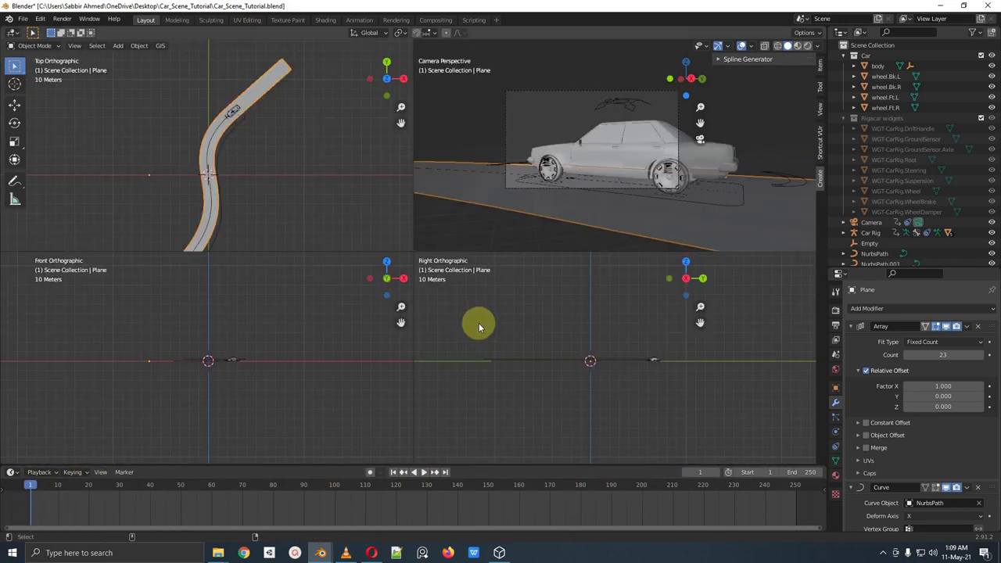
pyautogui.moveTo(271, 141)
pyautogui.keyDown('shift'); pyautogui.mouseDown(button='middle')
pyautogui.moveTo(303, 124)
pyautogui.moveTo(280, 135)
pyautogui.mouseUp(button='middle'); pyautogui.keyUp('shift')
pyautogui.scroll(1, 303, 123)
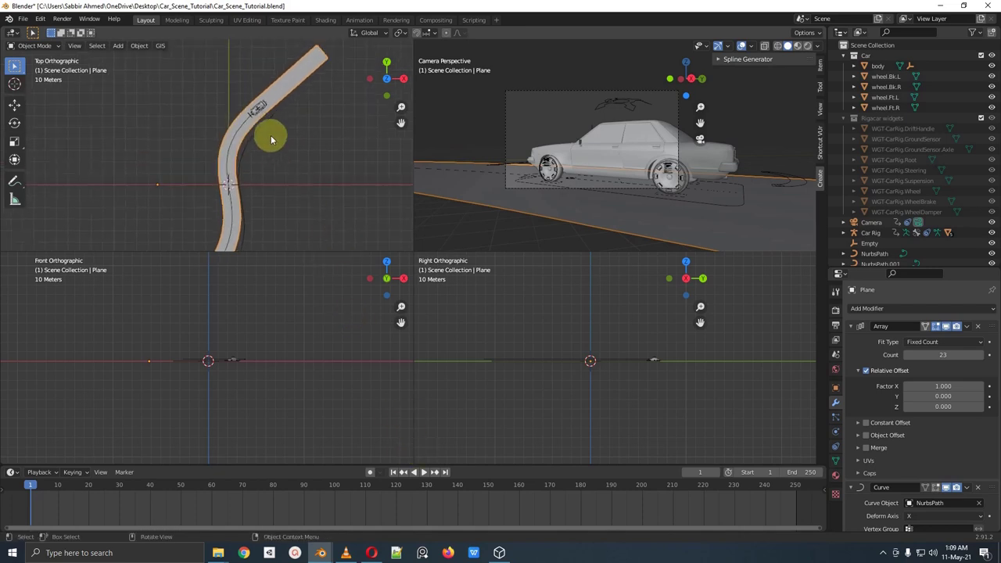
# Step: Select the camera's curved path beside the road and move it closer to the road and higher above the ground
pyautogui.click(263, 128)
pyautogui.scroll(1, 321, 119)
pyautogui.scroll(2, 293, 135)
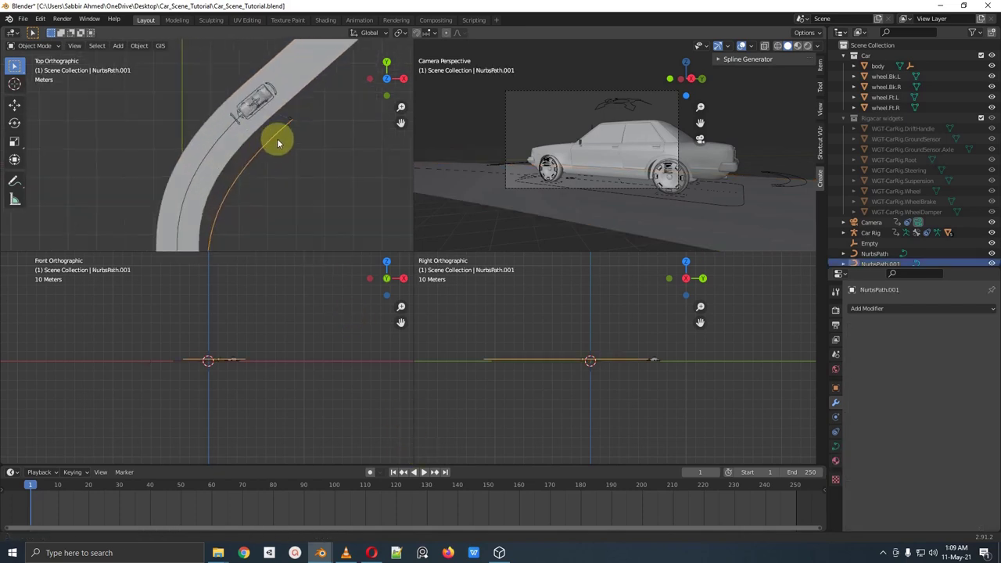
pyautogui.scroll(2, 252, 124)
pyautogui.scroll(-2, 262, 117)
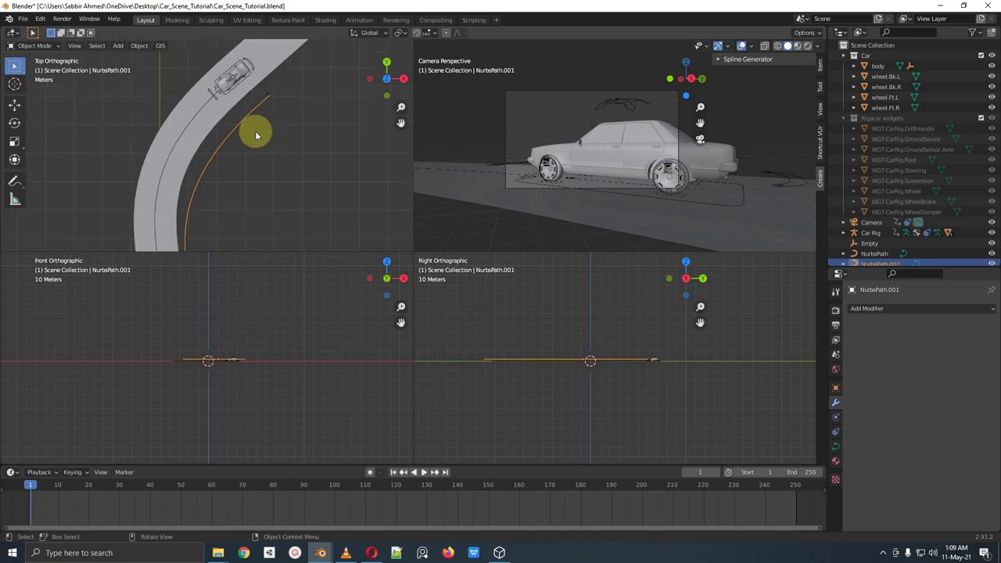
pyautogui.press('g')
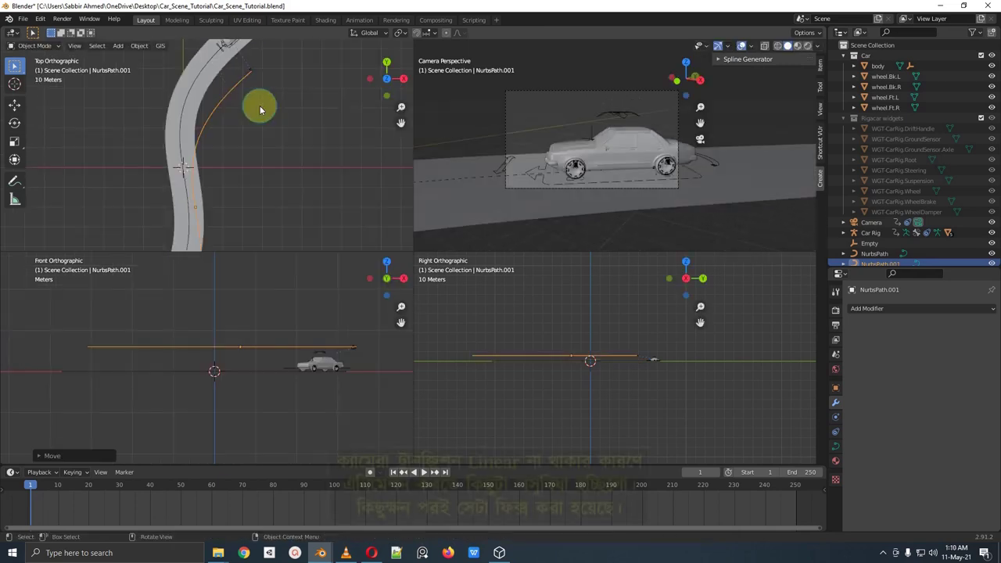
# Step: In Edit Mode, move the camera path's control points closer to the road, its far end to about X -41.2 m, Y -99.5 m, and play the animation
pyautogui.press('Tab')
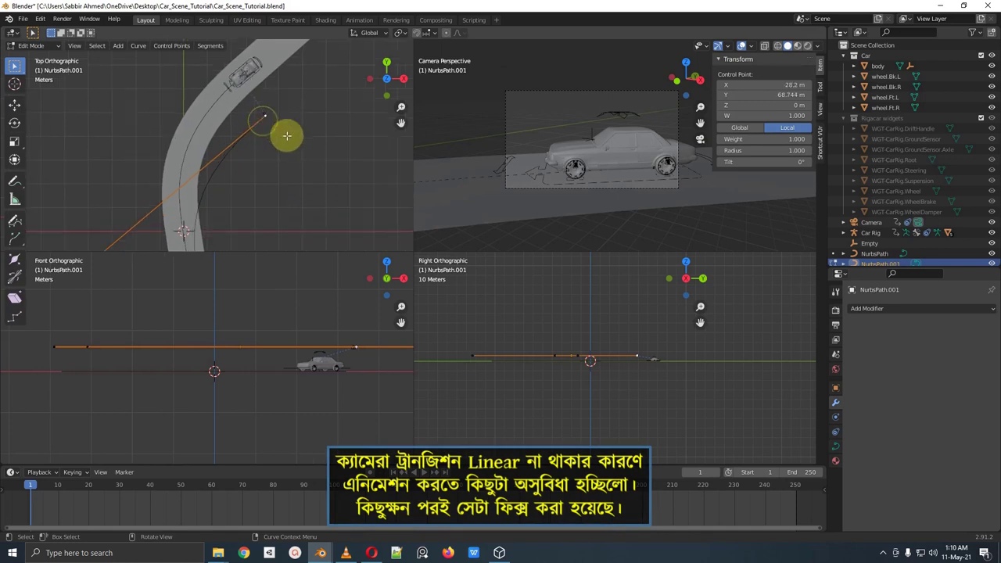
pyautogui.press('g')
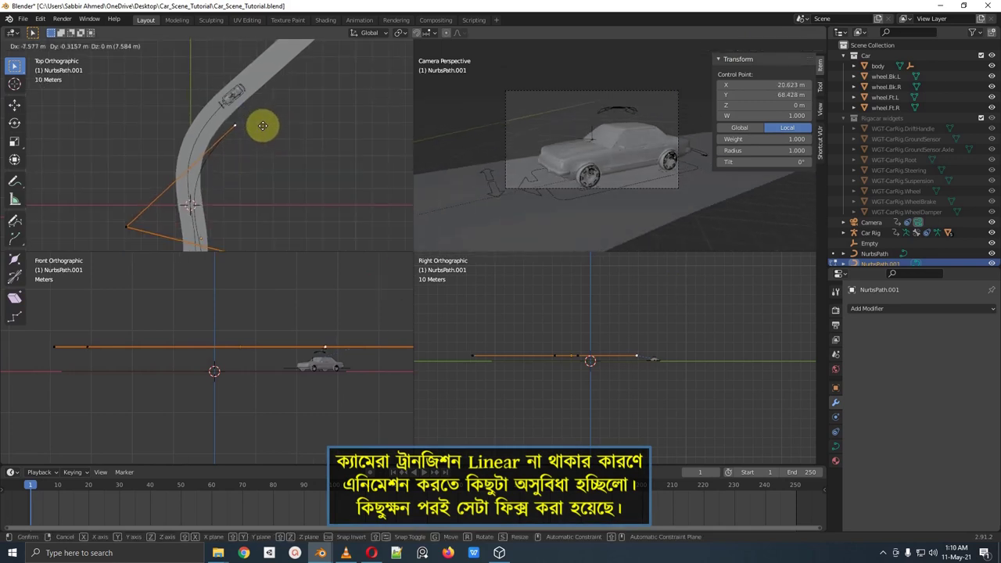
pyautogui.click(261, 127)
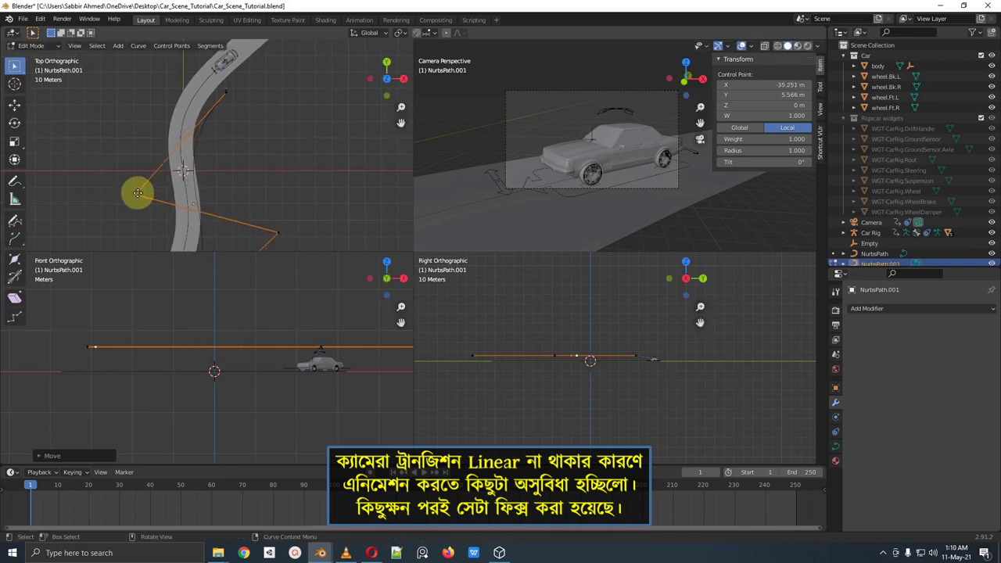
pyautogui.scroll(-3, 251, 170)
pyautogui.click(179, 234)
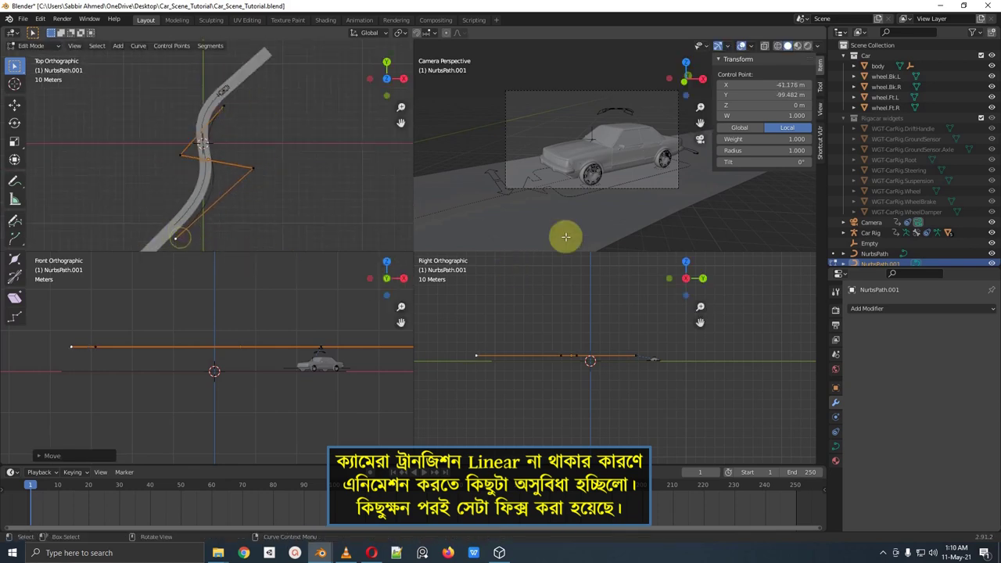
pyautogui.press('space')
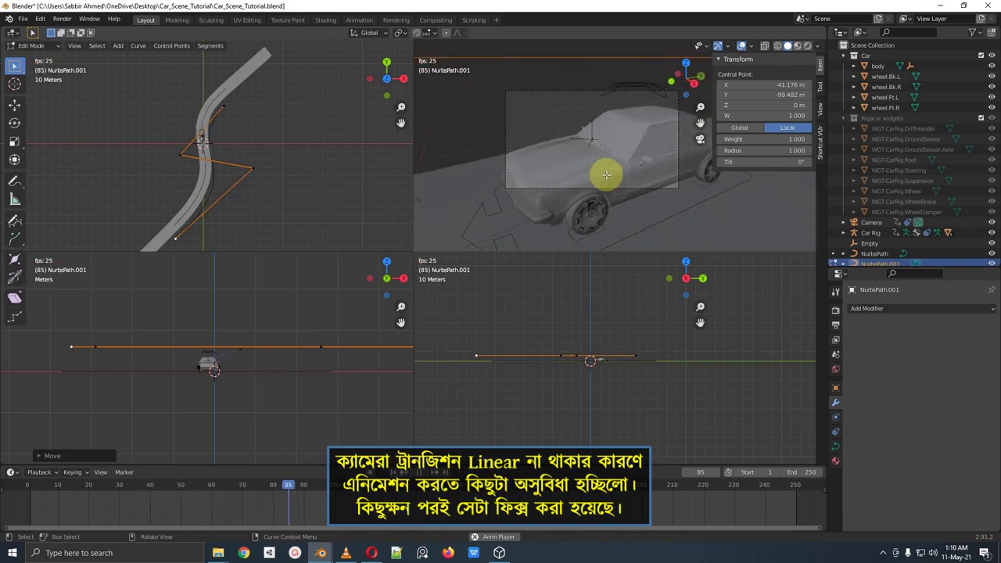
pyautogui.press('space')
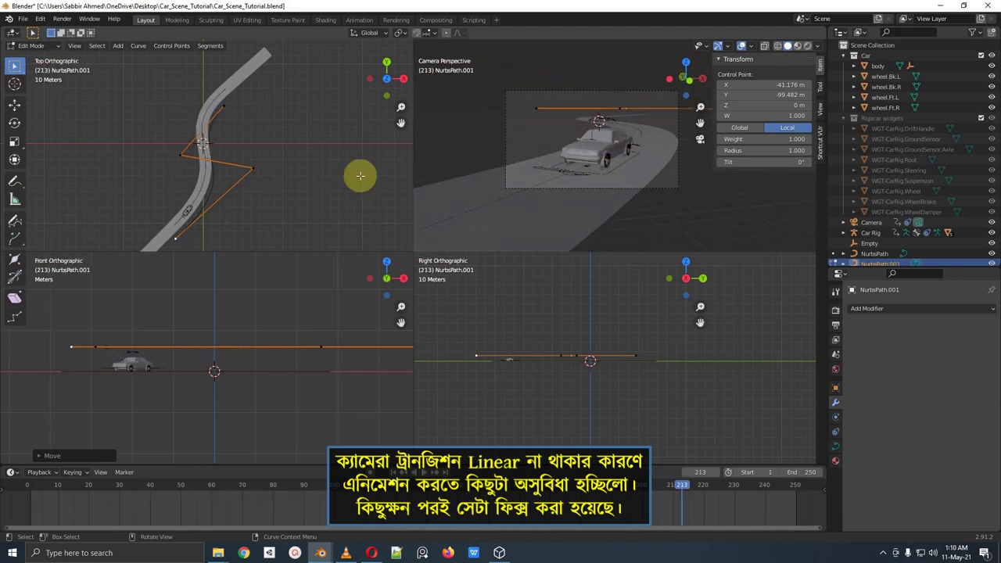
# Step: Shift the camera path's inner bend point towards the road and its outer bend point to about X 69.9 m, Y -10.2 m, and preview the animation
pyautogui.scroll(4, 344, 176)
pyautogui.click(151, 166)
pyautogui.press('g')
pyautogui.click(166, 168)
pyautogui.click(306, 195)
pyautogui.press('g')
pyautogui.click(333, 196)
pyautogui.press('space')
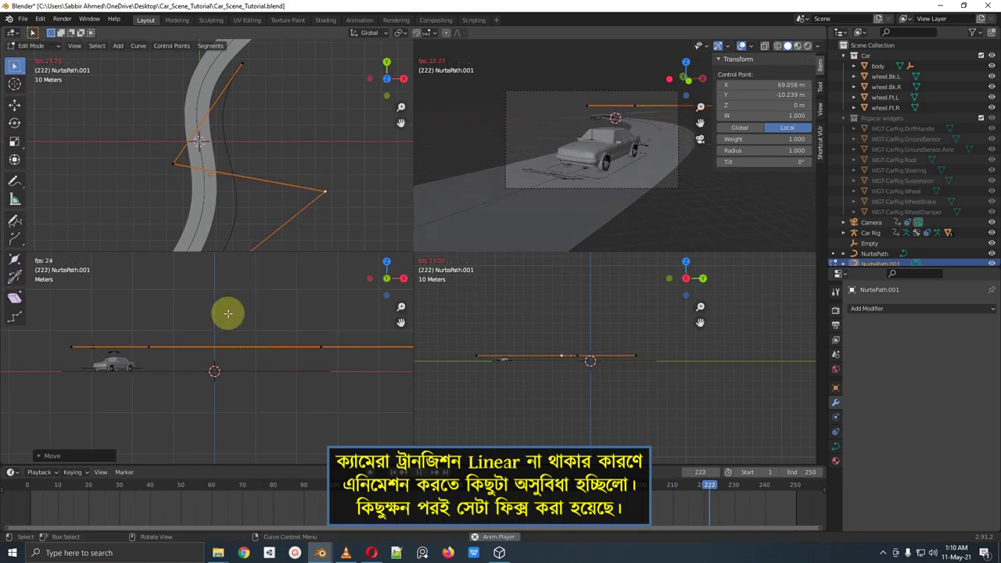
pyautogui.scroll(-3, 250, 182)
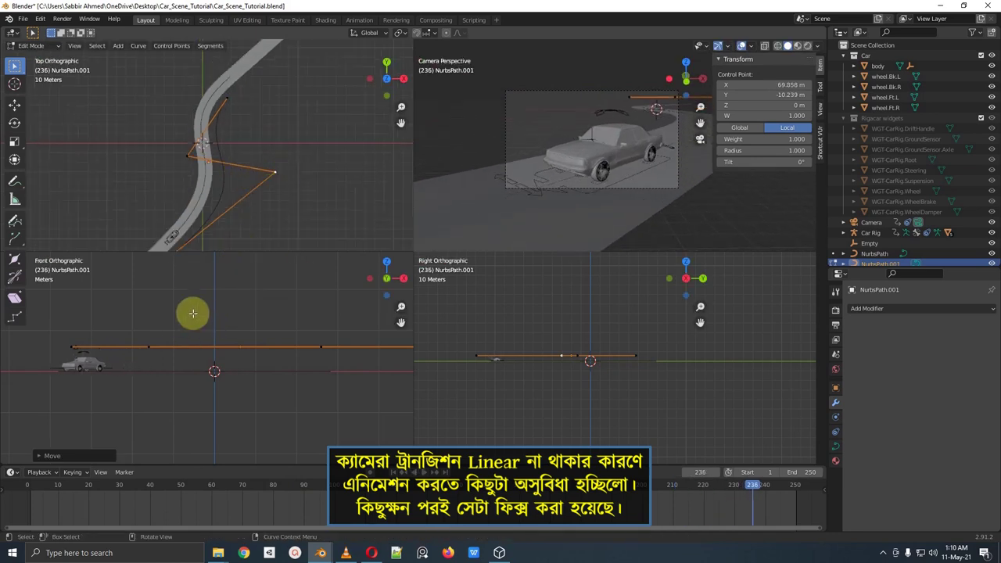
pyautogui.press('space')
# Step: Raise the camera path's inner bend point by about 6.6 m and reposition its outer bend point in the front view
pyautogui.scroll(-1, 251, 182)
pyautogui.click(199, 155)
pyautogui.press('g')
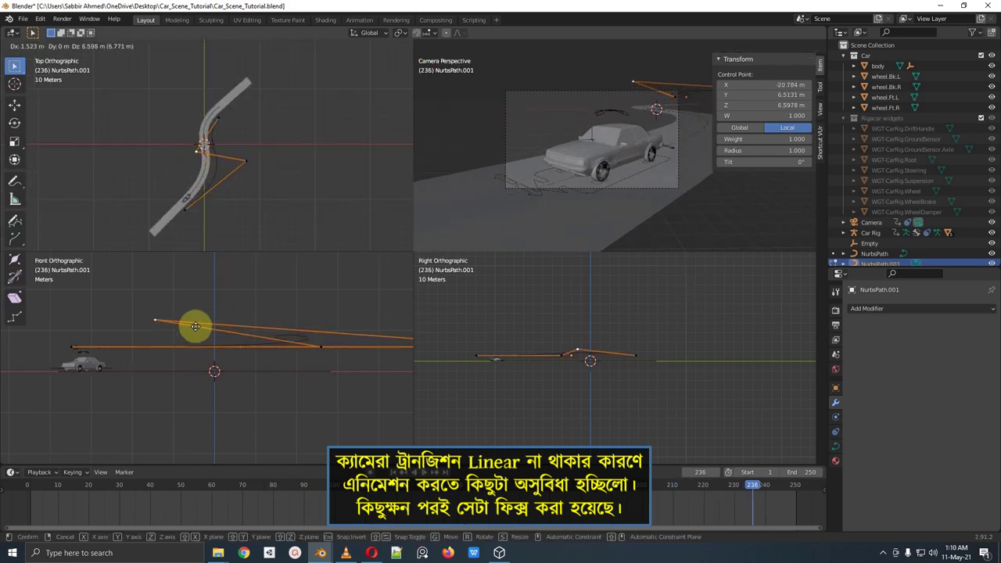
pyautogui.click(197, 328)
pyautogui.click(246, 160)
pyautogui.press('g')
pyautogui.click(317, 316)
# Step: Play the animation from the start to check the camera's movement along the reshaped path
pyautogui.hotkey('shift', 'Left')
pyautogui.press('space')
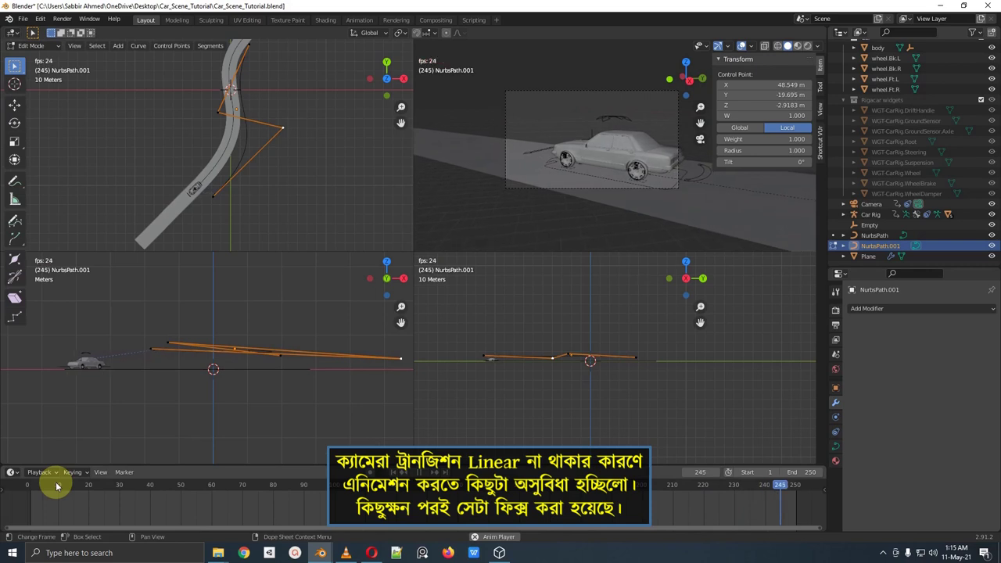
pyautogui.press('space')
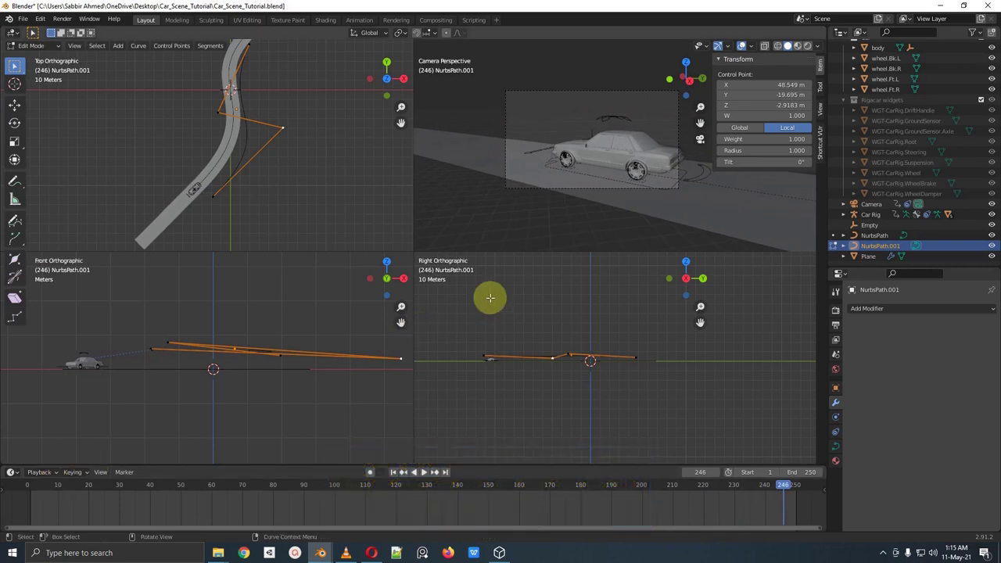
pyautogui.press('space')
pyautogui.press('space')
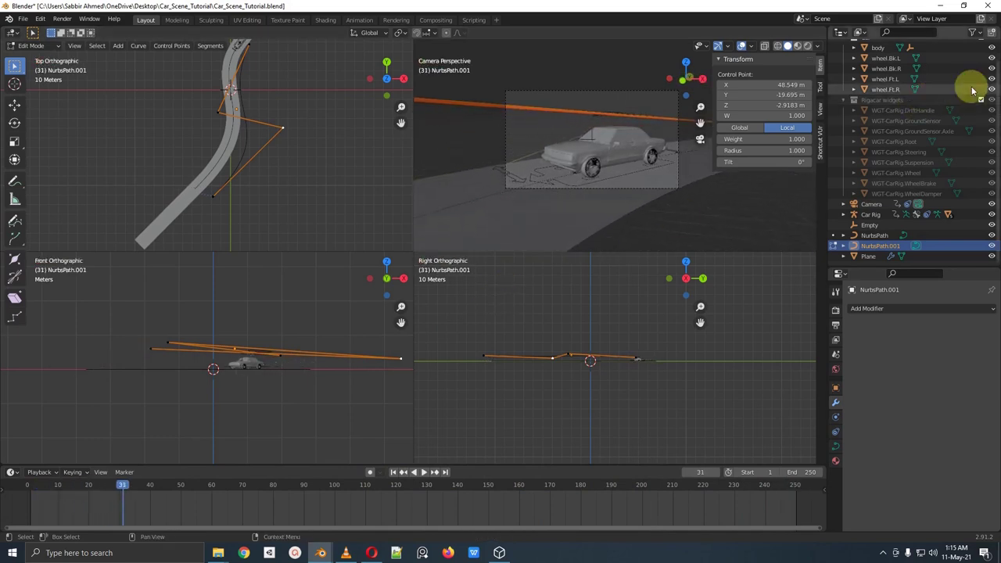
# Step: Set the Camera's keyframe interpolation to Linear and play the animation to check the motion
pyautogui.scroll(1, 909, 146)
pyautogui.scroll(-1, 898, 159)
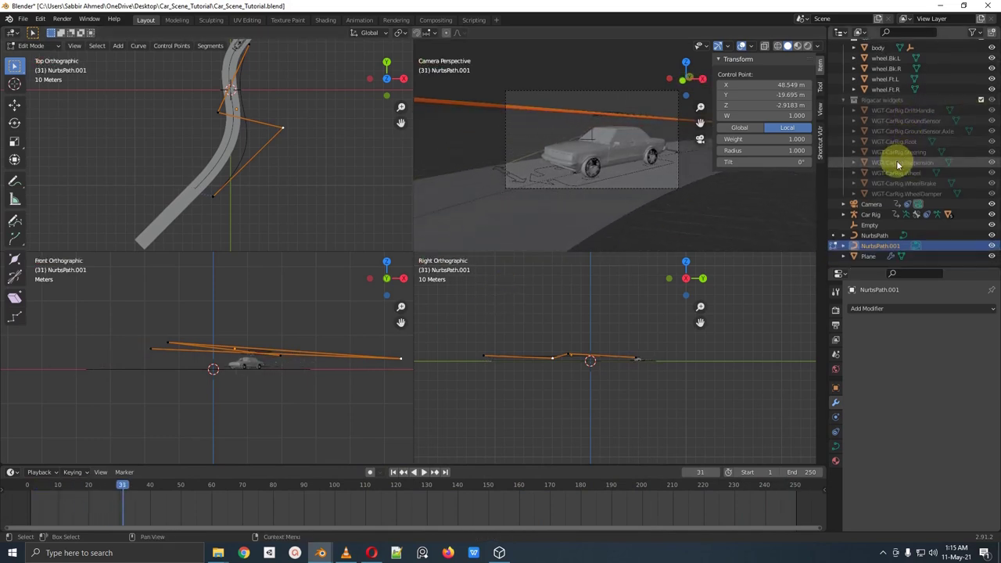
pyautogui.click(871, 205)
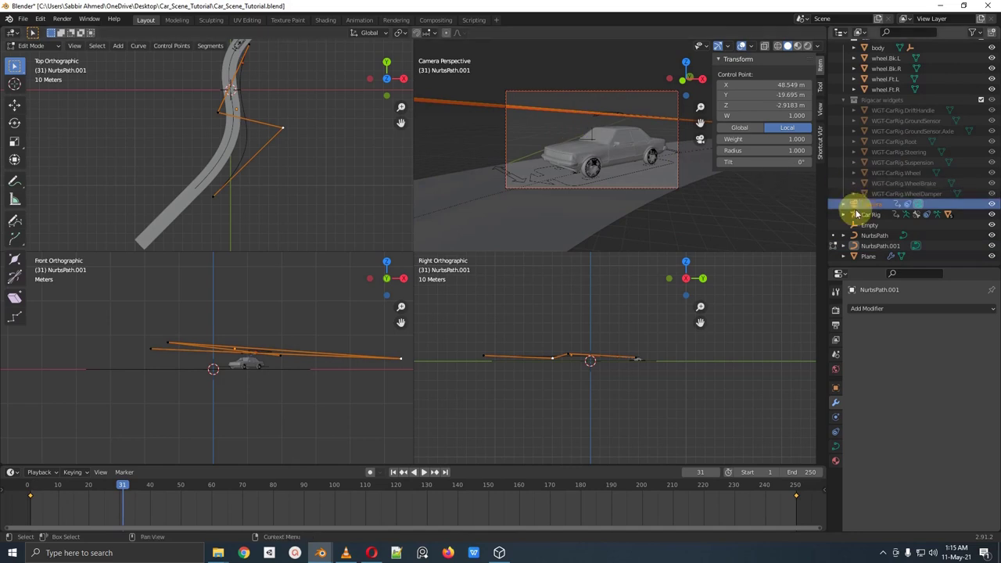
pyautogui.press('t')
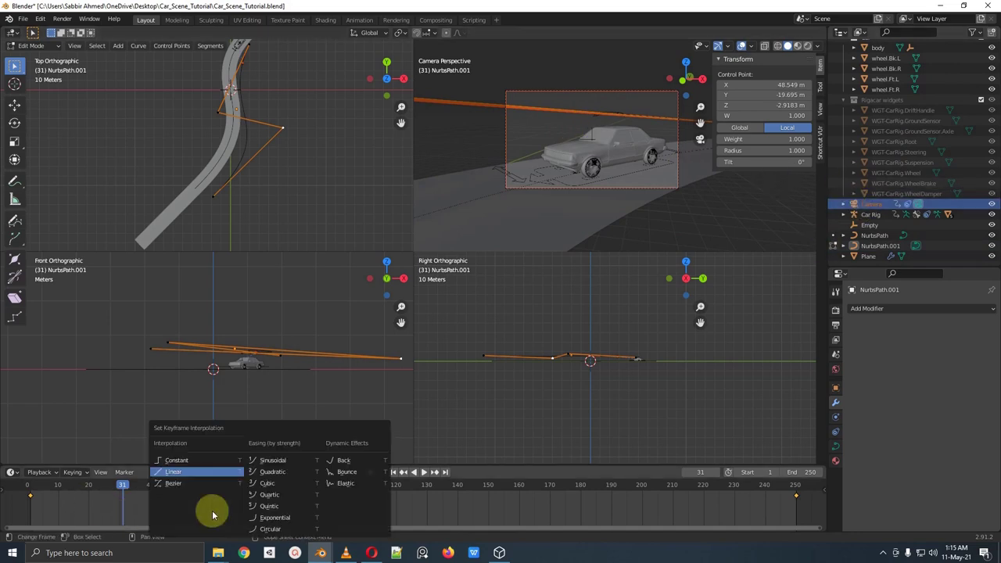
pyautogui.click(175, 473)
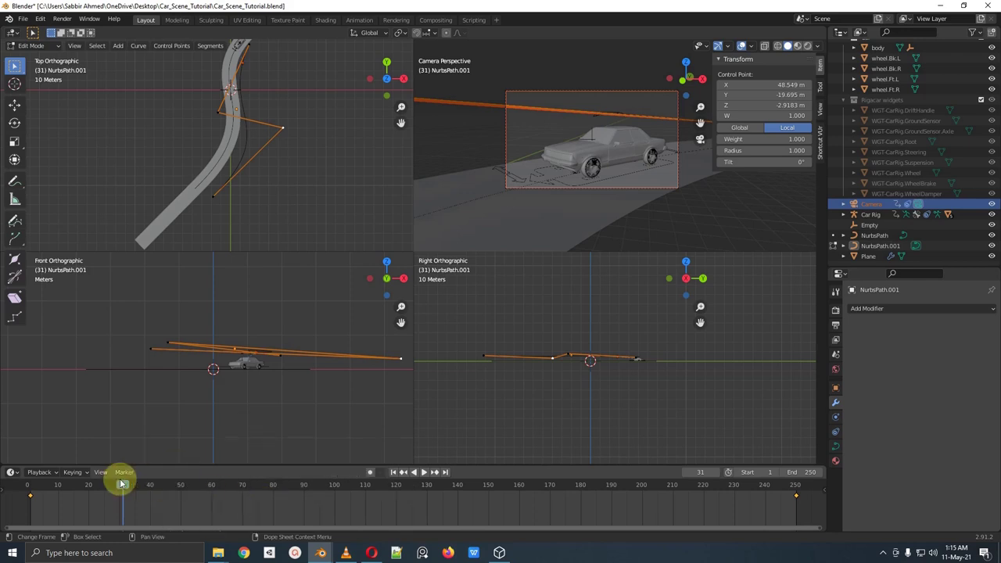
pyautogui.press('space')
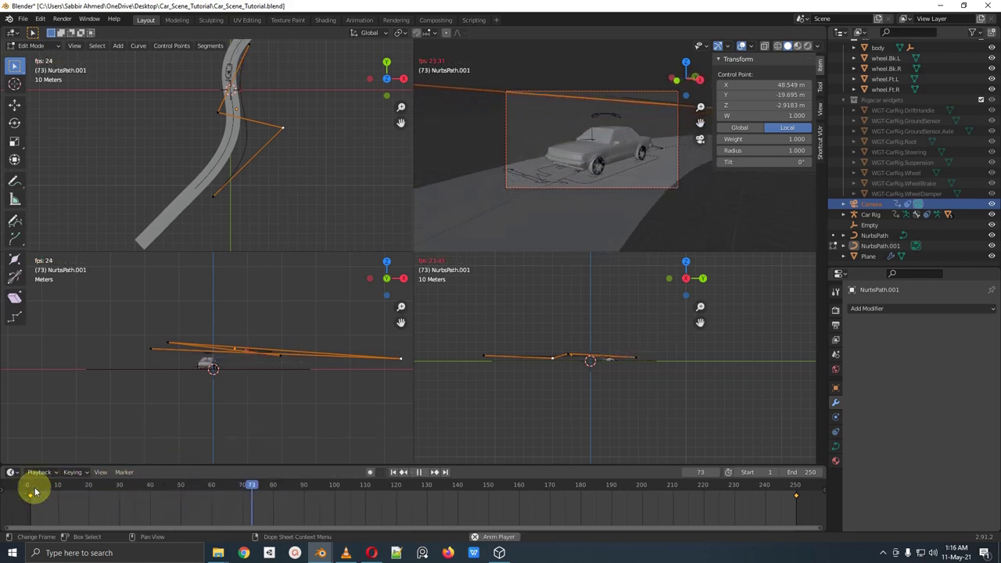
pyautogui.press('space')
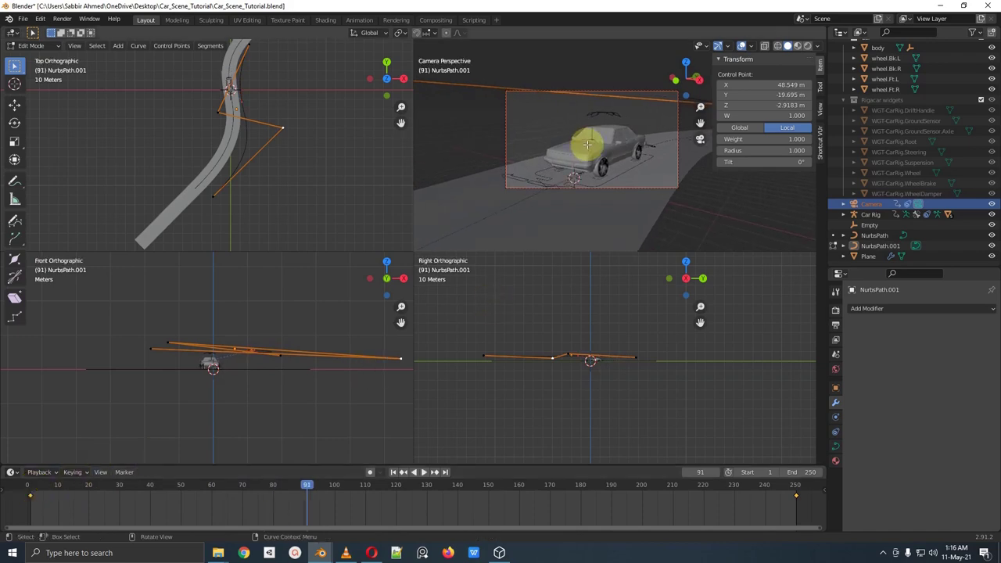
# Step: Return to Object Mode, leave the quad view, and select the road plane
pyautogui.press('Tab')
pyautogui.hotkey('ctrl', 'alt', 'q')
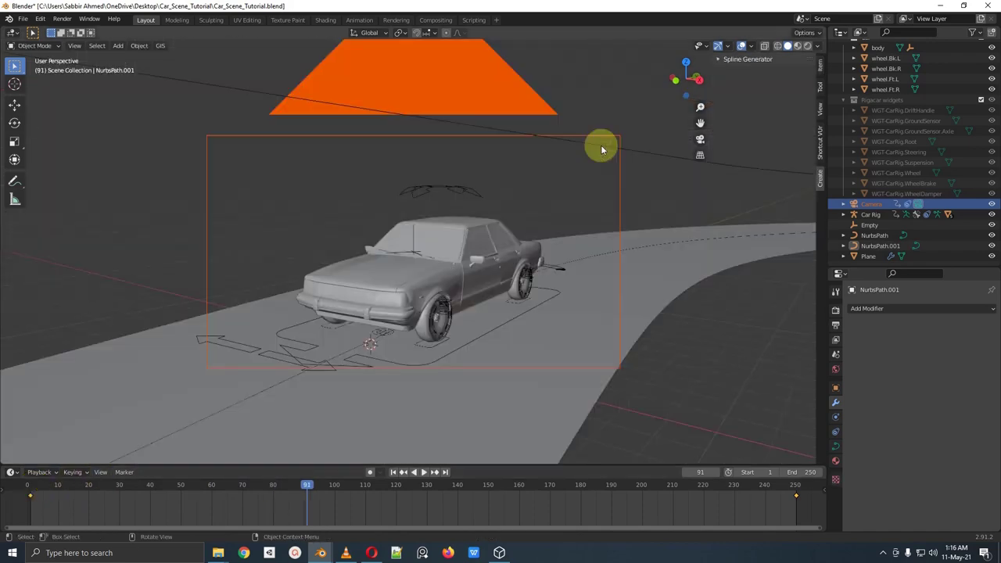
pyautogui.scroll(-4, 600, 145)
pyautogui.click(555, 253)
# Step: Examine the flat road surface around the car's wheels from the front and from the side
pyautogui.moveTo(554, 253); pyautogui.dragTo(515, 230, button='middle')
pyautogui.scroll(3, 477, 256)
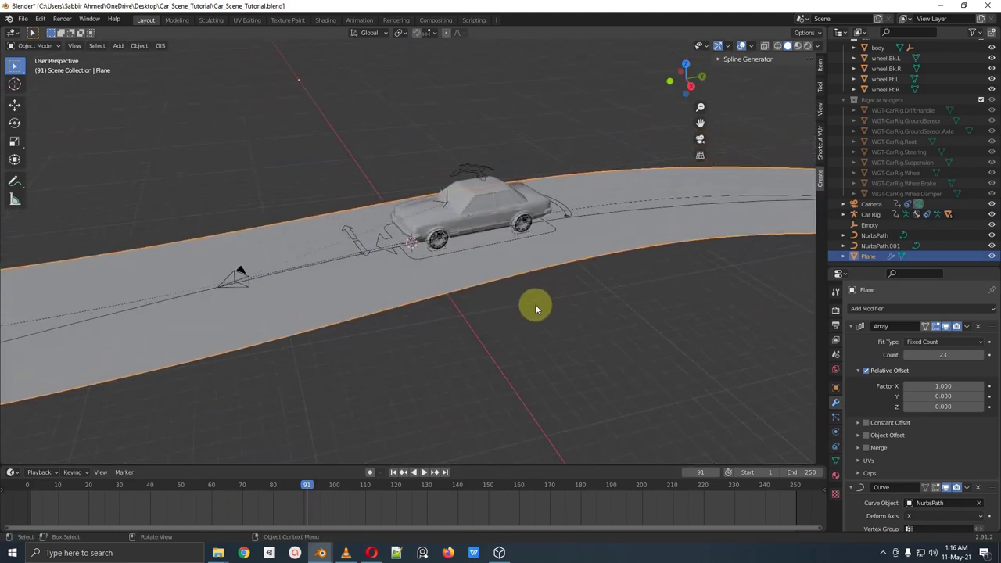
pyautogui.scroll(4, 535, 304)
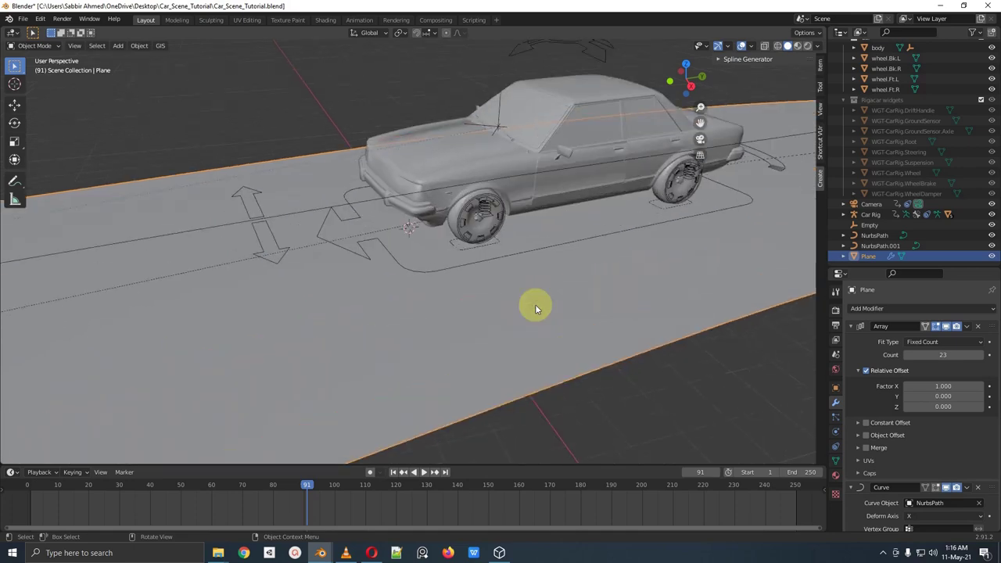
pyautogui.moveTo(534, 304); pyautogui.dragTo(613, 289, button='middle')
pyautogui.moveTo(558, 223)
pyautogui.mouseDown()
pyautogui.moveTo(562, 236)
pyautogui.moveTo(572, 202)
pyautogui.mouseUp()
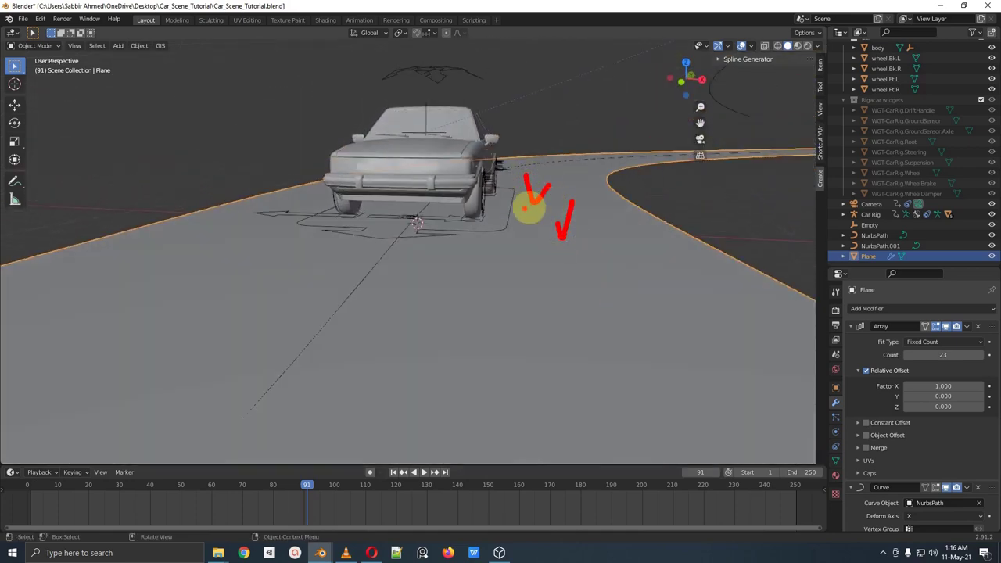
pyautogui.moveTo(461, 183); pyautogui.dragTo(481, 164)
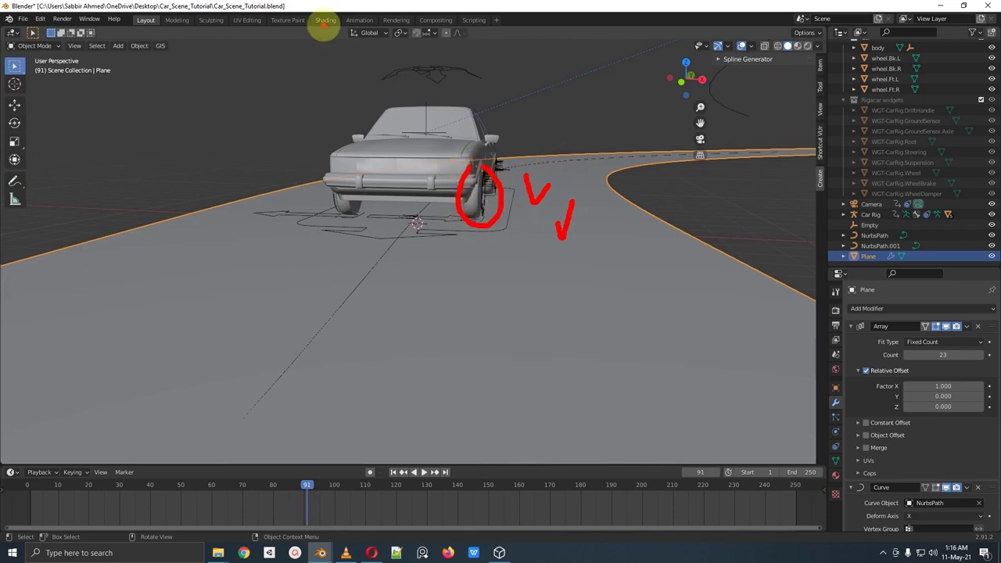
pyautogui.press('Escape')
pyautogui.scroll(-1, 679, 315)
pyautogui.moveTo(585, 230); pyautogui.dragTo(768, 293, button='middle')
# Step: Add a Displace modifier to the road after the collapsed Array and Curve modifiers
pyautogui.click(851, 326)
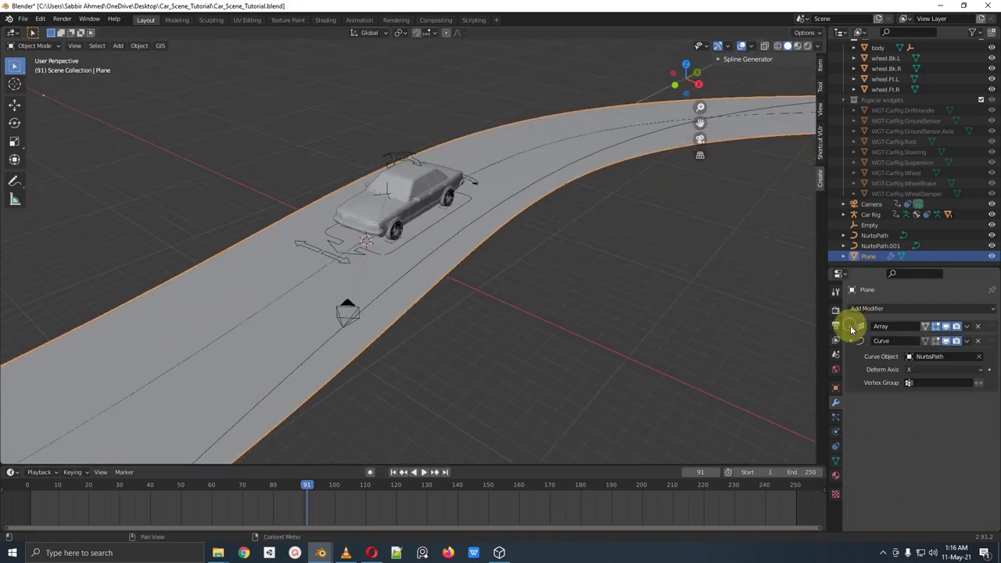
pyautogui.click(850, 340)
pyautogui.click(890, 309)
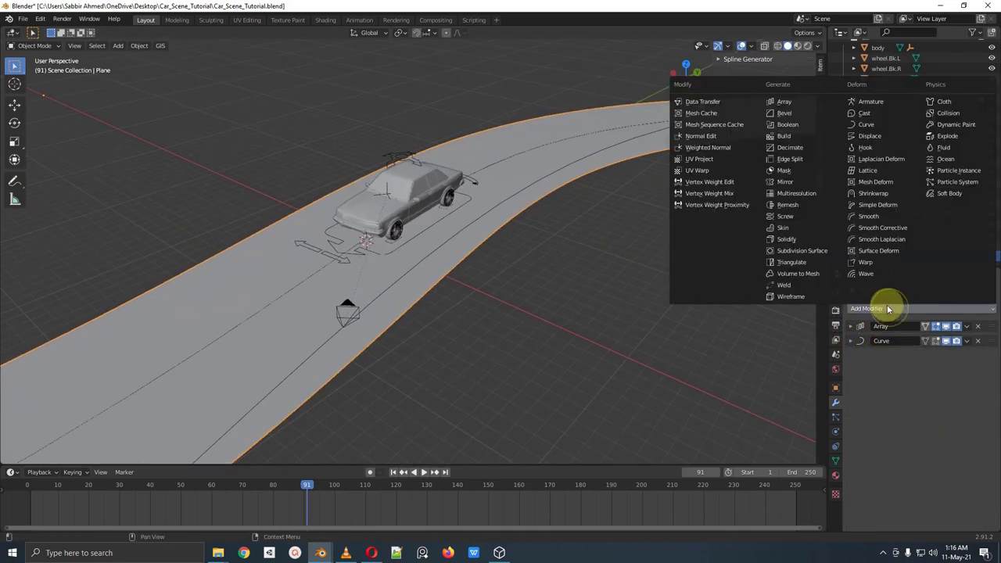
pyautogui.click(878, 137)
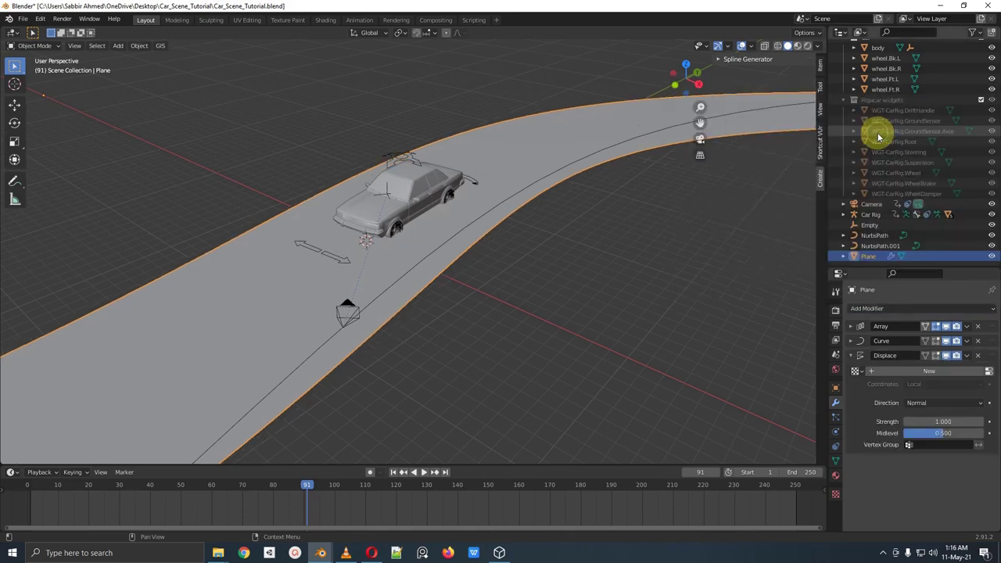
pyautogui.moveTo(589, 248); pyautogui.dragTo(539, 271, button='middle')
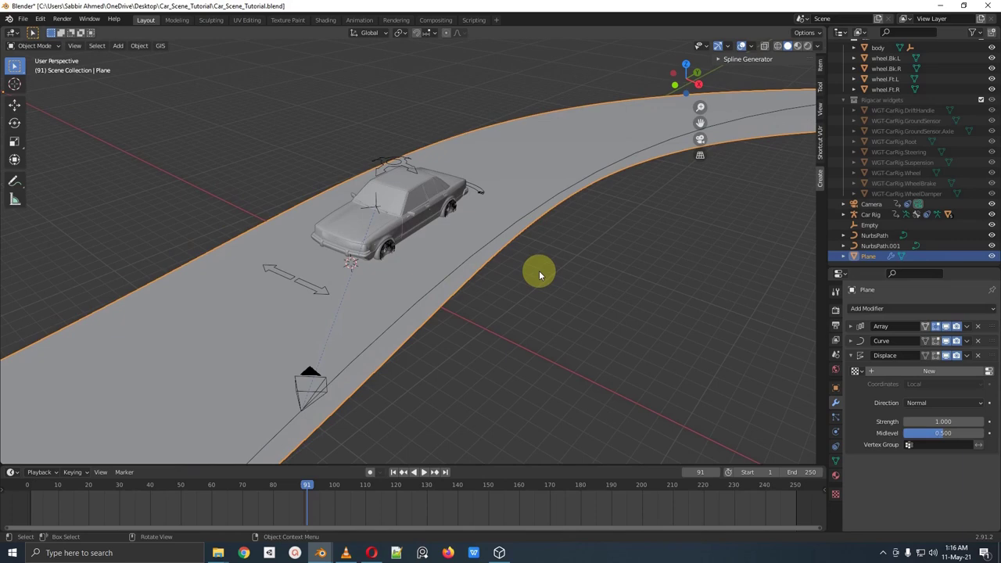
# Step: Create a texture named Road_Noise for the road's Displace modifier and set its type to Clouds
pyautogui.click(889, 371)
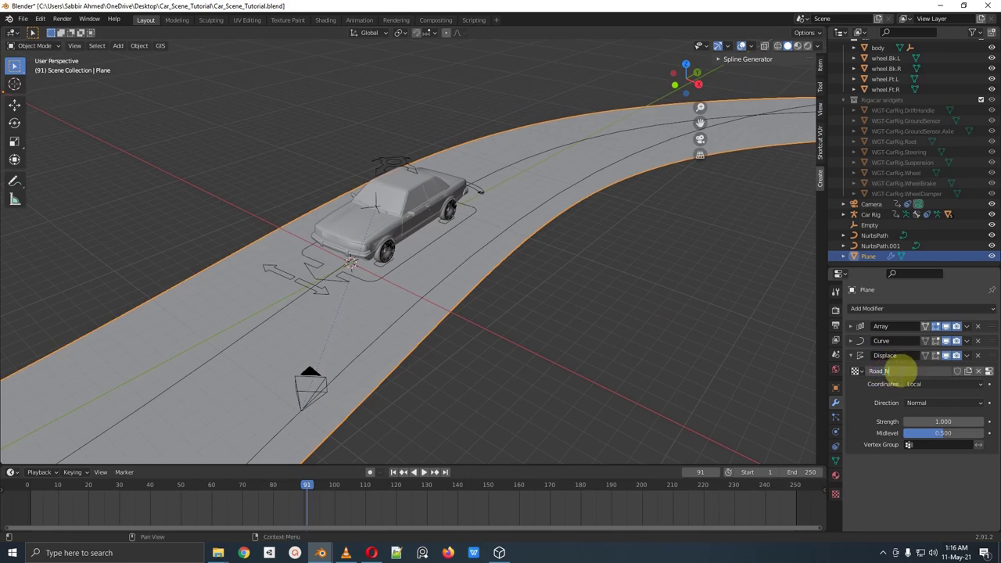
pyautogui.click(988, 370)
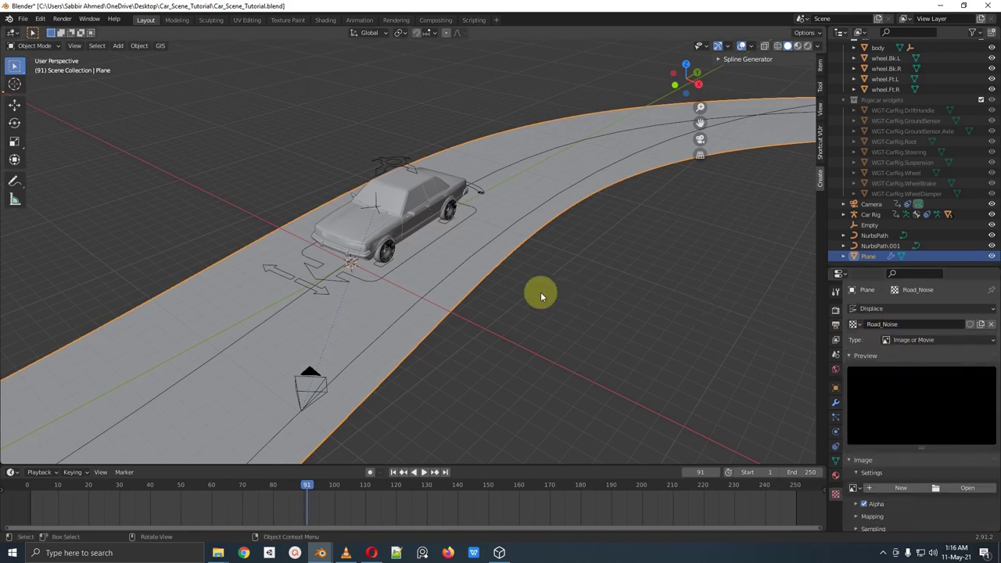
pyautogui.scroll(2, 546, 294)
pyautogui.moveTo(553, 294); pyautogui.dragTo(578, 253, button='middle')
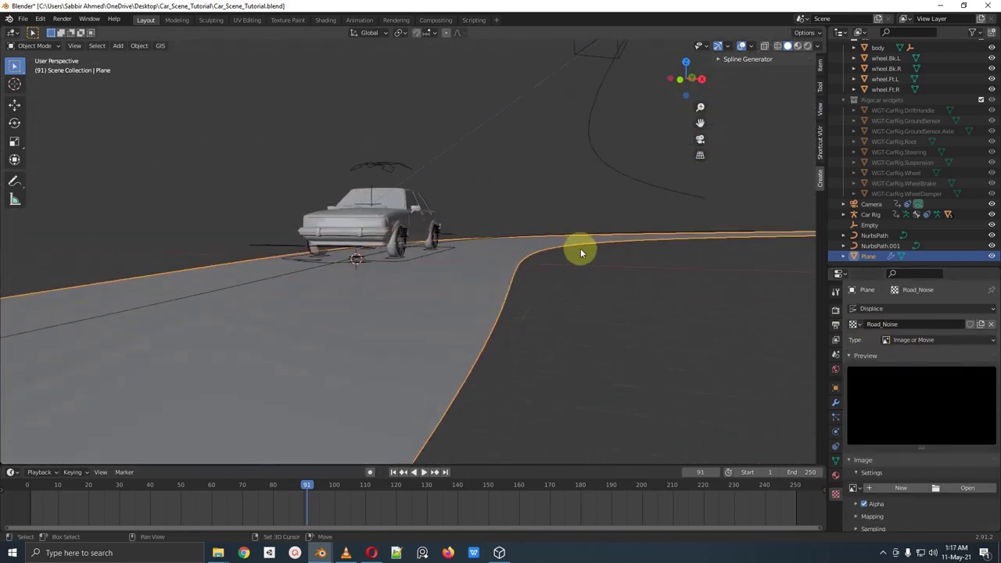
pyautogui.click(910, 339)
pyautogui.click(902, 374)
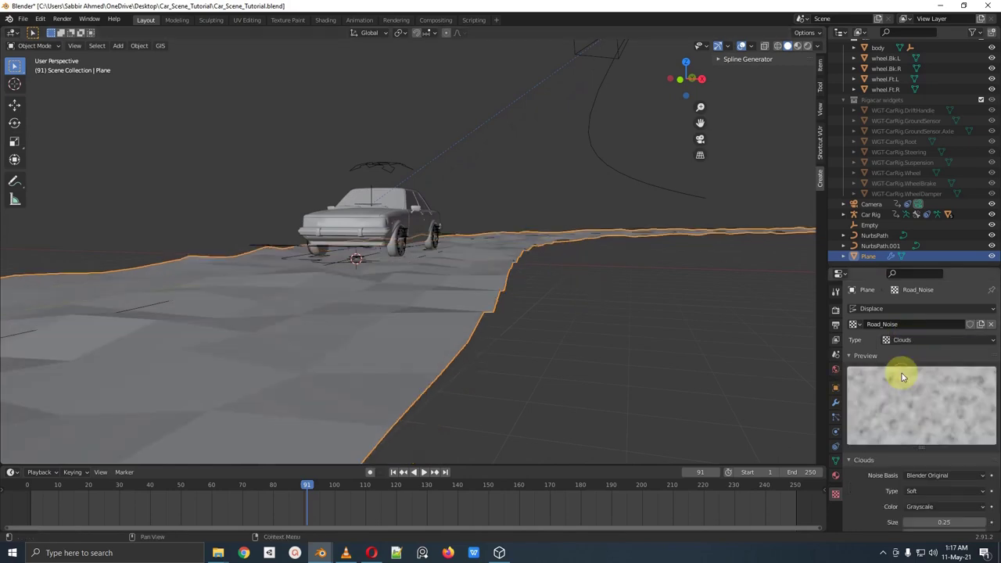
pyautogui.moveTo(549, 282); pyautogui.dragTo(625, 313, button='middle')
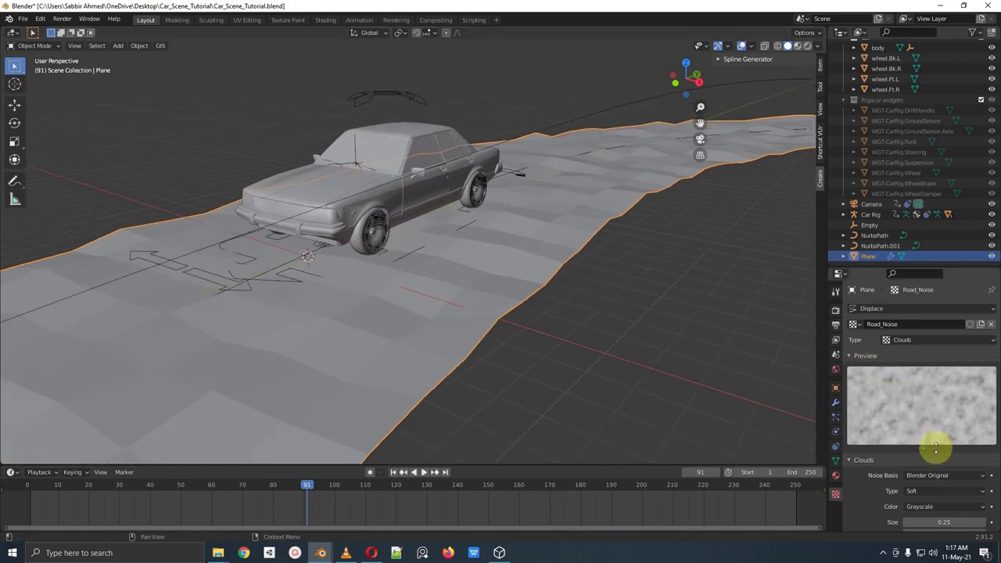
# Step: Review the Road_Noise texture's Clouds settings and slightly increase the strength of the road's Displace modifier
pyautogui.scroll(-2, 930, 447)
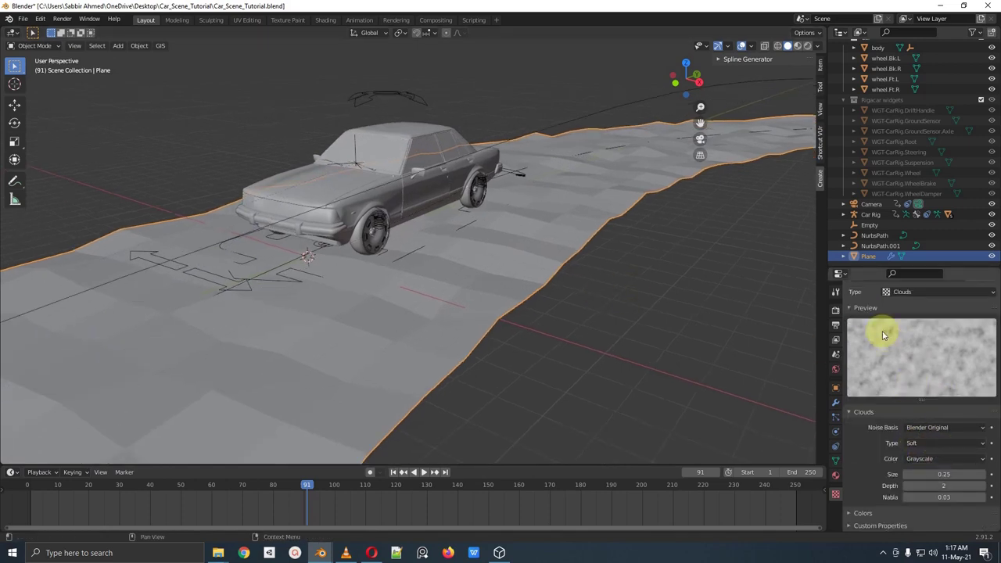
pyautogui.scroll(2, 883, 333)
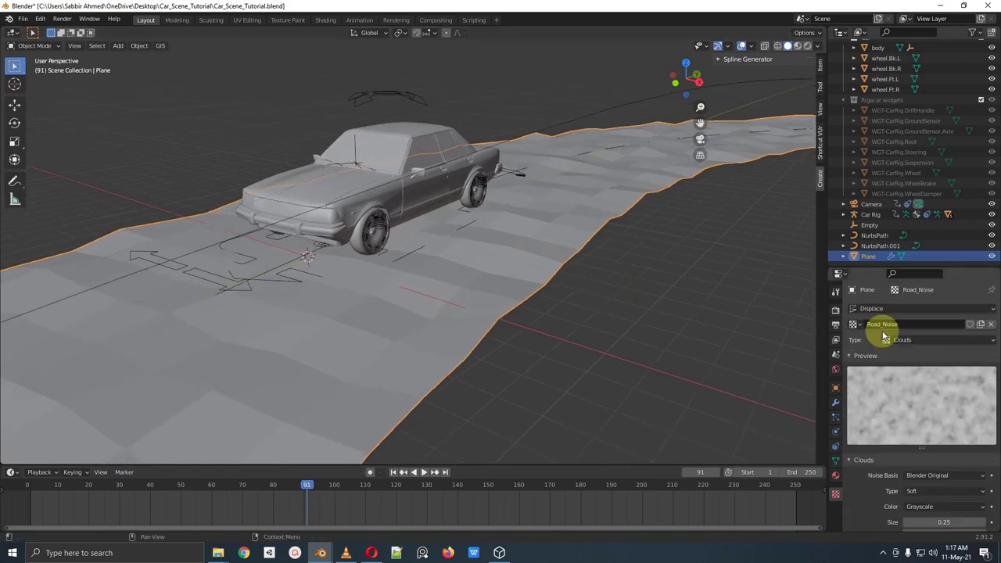
pyautogui.click(836, 402)
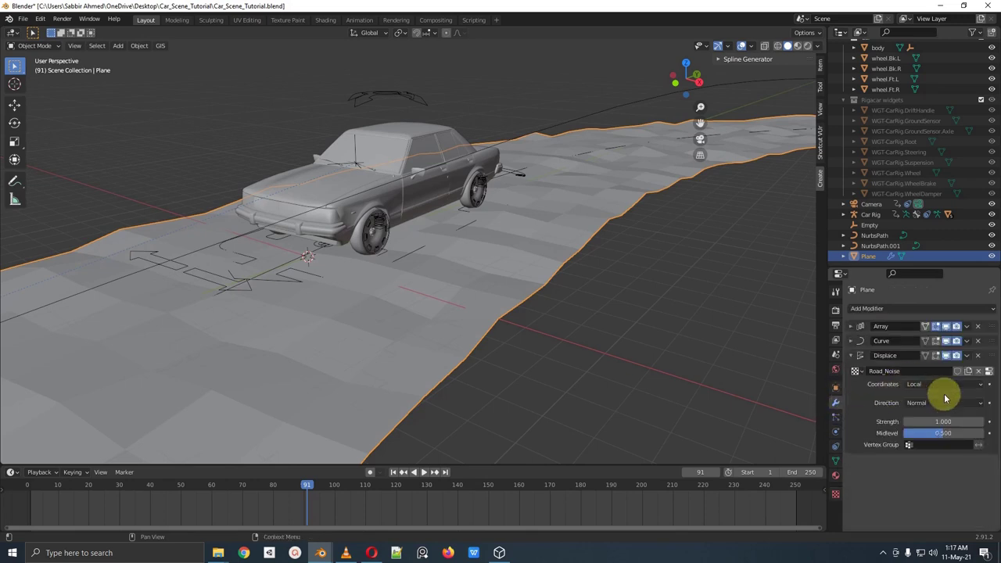
pyautogui.moveTo(948, 421); pyautogui.dragTo(949, 416)
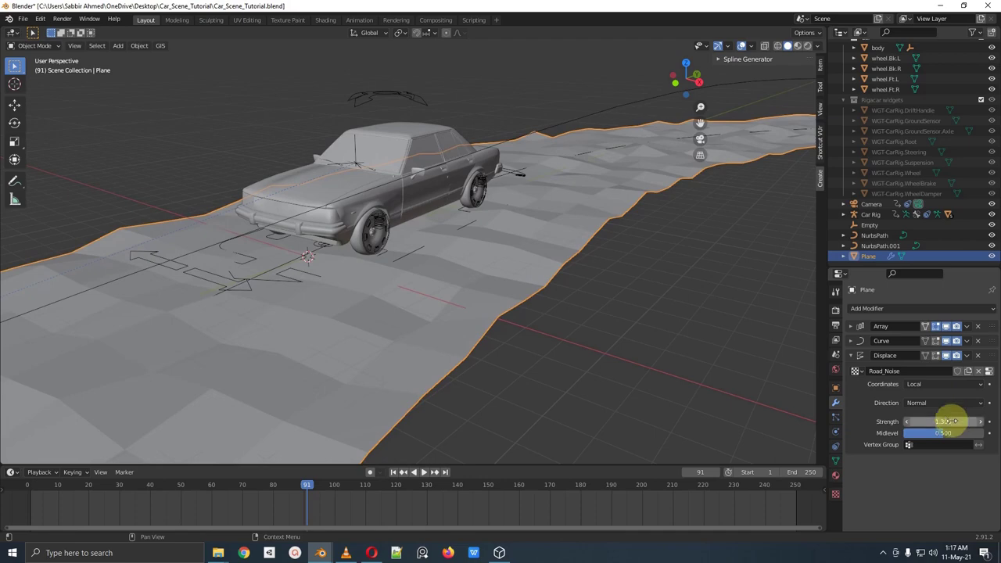
# Step: Collapse the Displace modifier, add a Subdivision Surface modifier to the road, and inspect the road surface and edges near the car
pyautogui.click(851, 355)
pyautogui.click(875, 309)
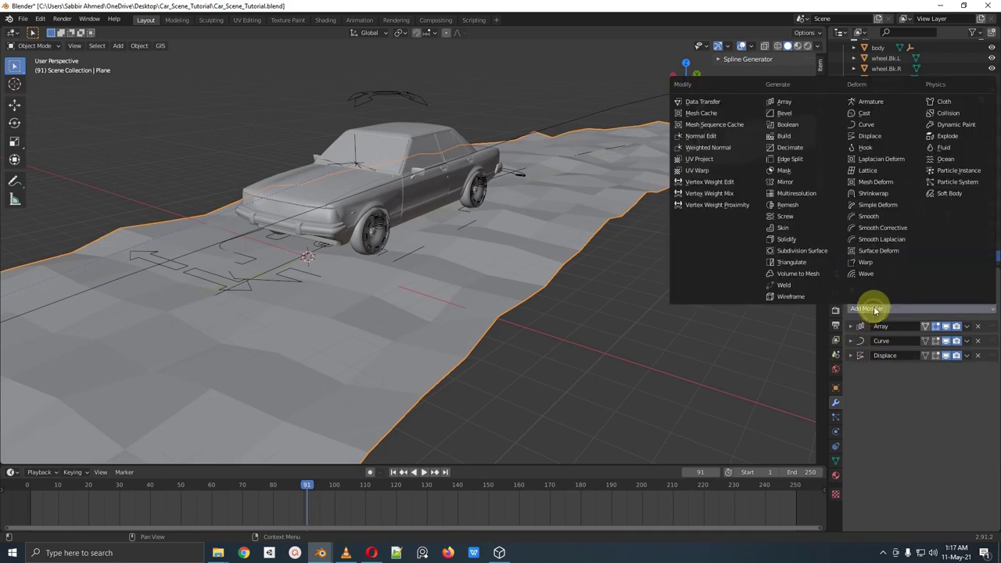
pyautogui.click(806, 252)
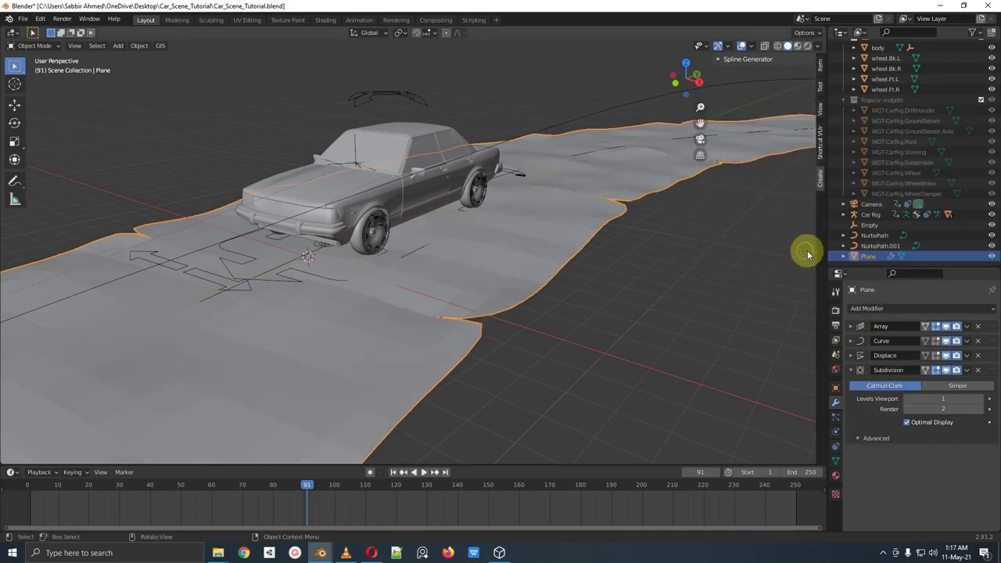
pyautogui.moveTo(509, 228); pyautogui.dragTo(576, 262, button='middle')
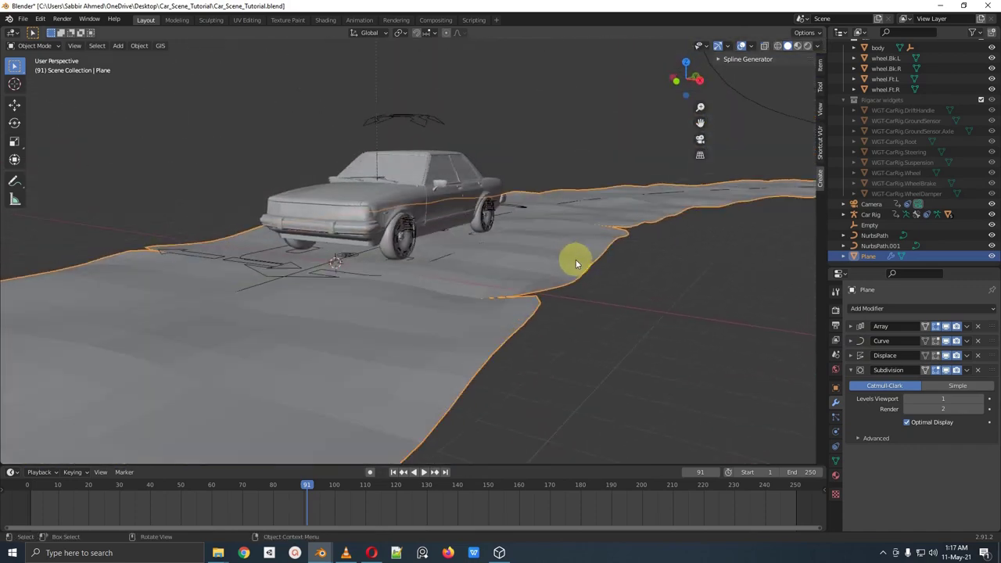
pyautogui.scroll(2, 550, 260)
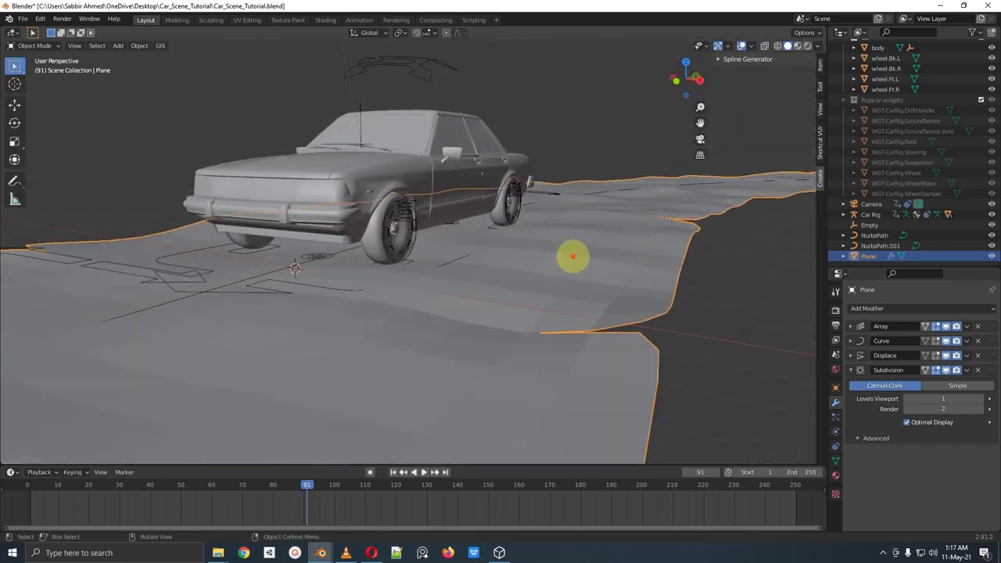
pyautogui.click(573, 265)
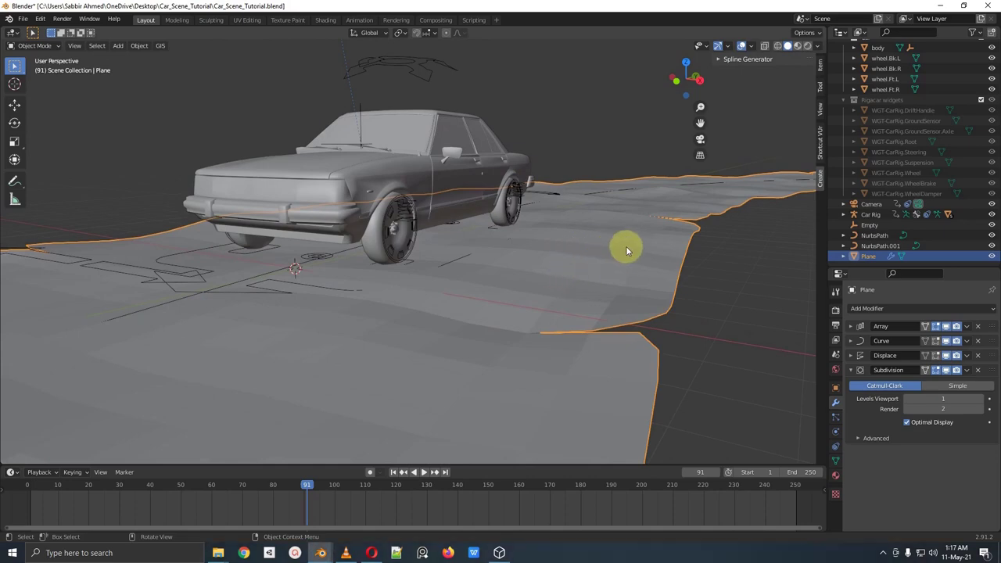
# Step: Enable Merge in the road plane's Array modifier to close the gaps between the repeated segments
pyautogui.moveTo(625, 247); pyautogui.dragTo(623, 294, button='middle')
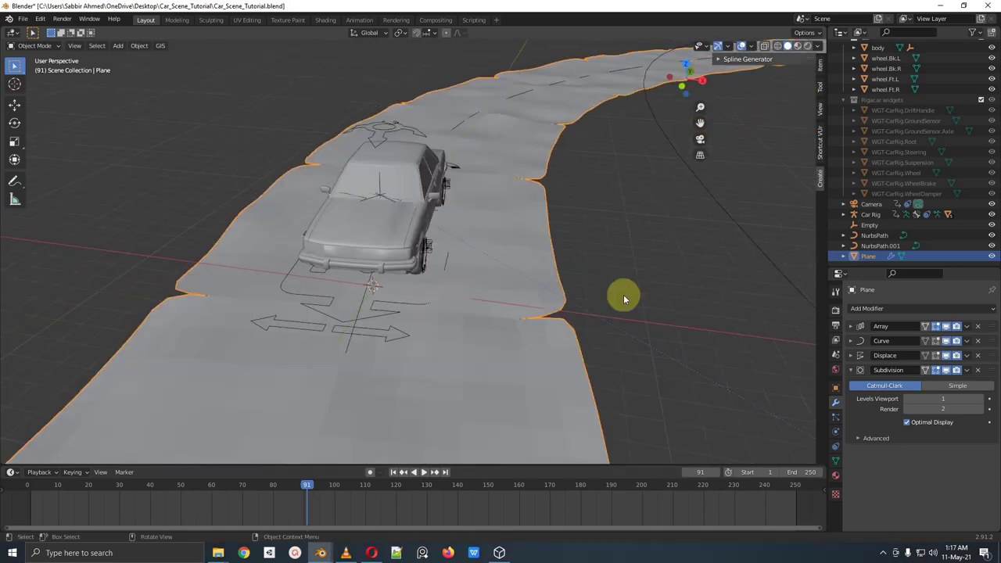
pyautogui.hotkey('ctrl', '2')
pyautogui.moveTo(585, 298); pyautogui.dragTo(564, 315)
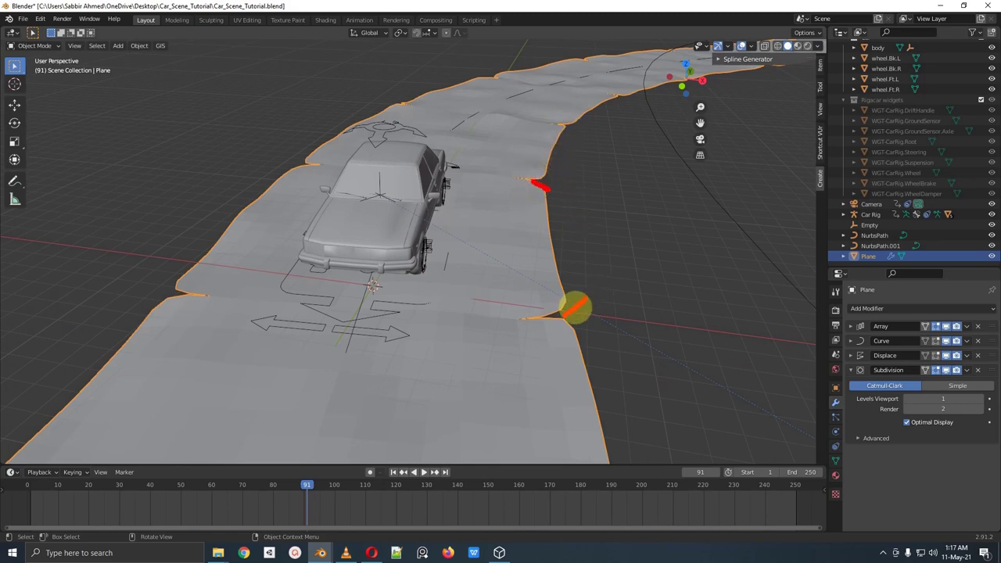
pyautogui.click(161, 279)
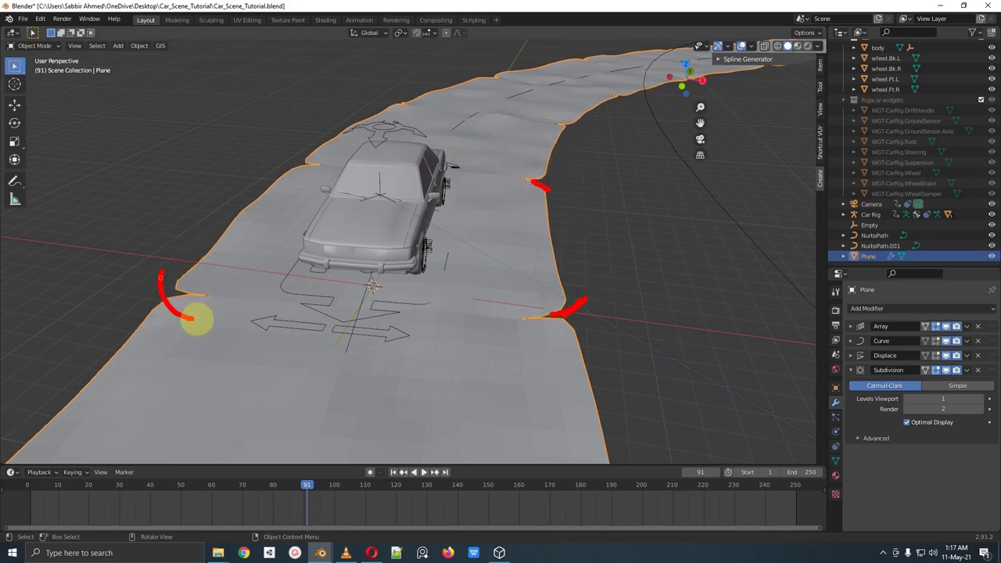
pyautogui.click(860, 326)
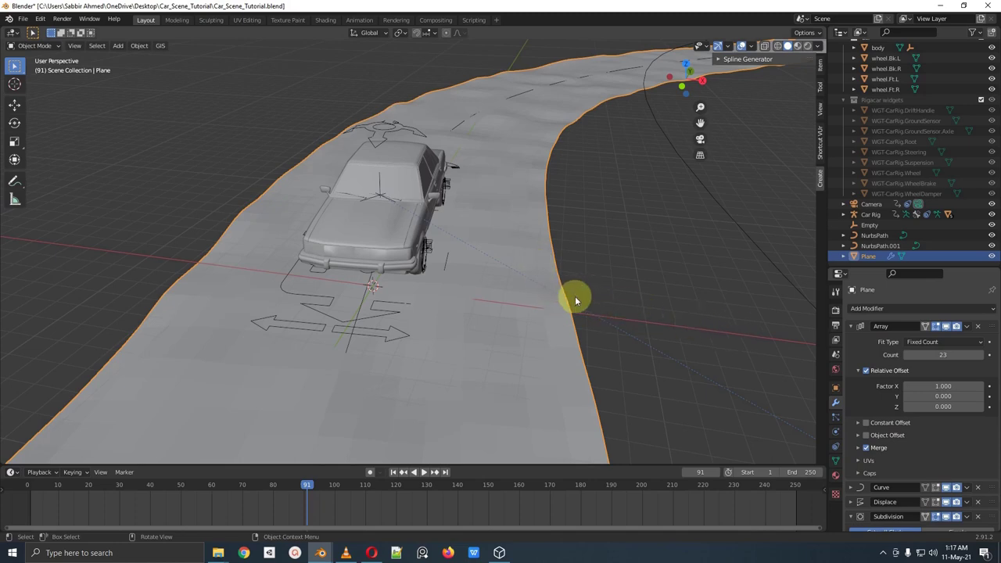
pyautogui.click(851, 326)
# Step: Subdivide the road plane's whole mesh once more in Edit Mode and return to Object Mode
pyautogui.press('Tab')
pyautogui.scroll(-4, 380, 219)
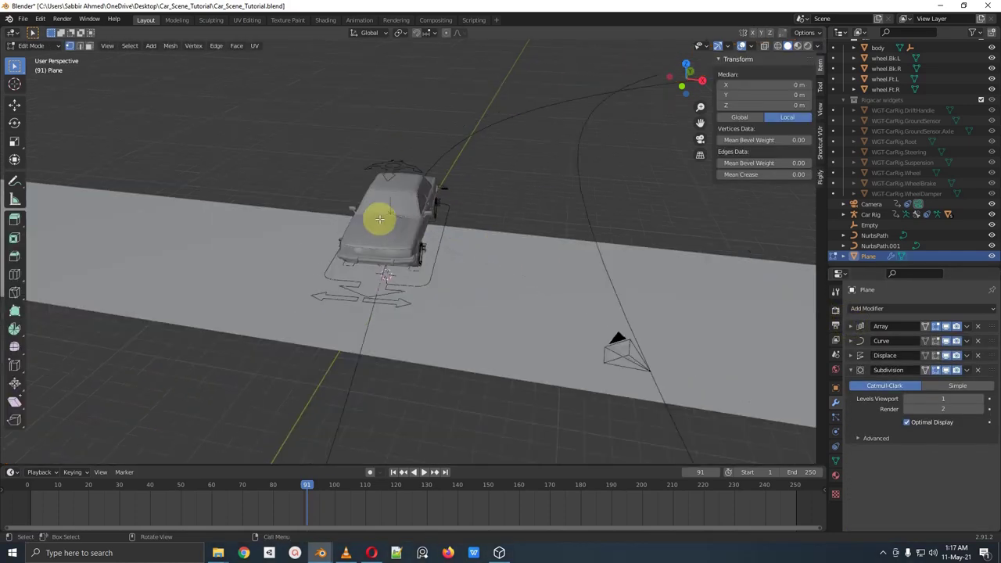
pyautogui.keyDown('shift'); pyautogui.moveTo(380, 219); pyautogui.dragTo(615, 252, button='middle'); pyautogui.keyUp('shift')
pyautogui.keyDown('shift'); pyautogui.moveTo(285, 223); pyautogui.dragTo(393, 246, button='middle'); pyautogui.keyUp('shift')
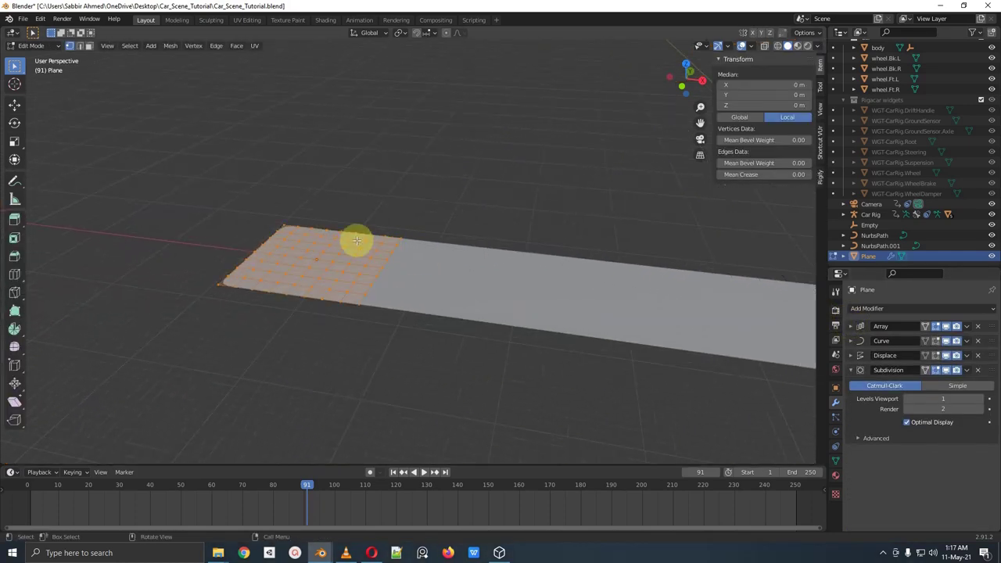
pyautogui.rightClick(357, 240)
pyautogui.click(357, 240)
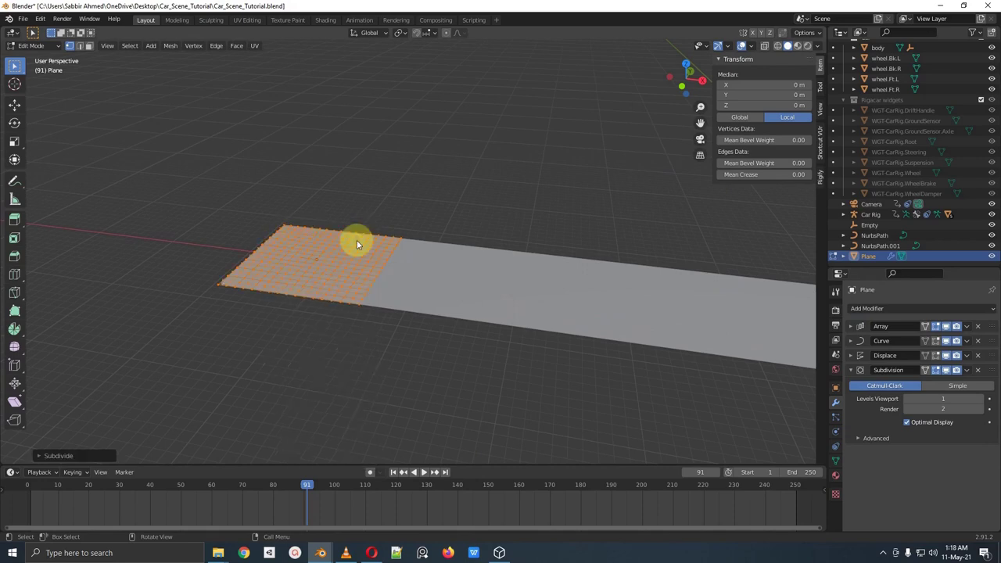
pyautogui.press('Tab')
# Step: Set the Road_Noise clouds texture to the Voronoi F1 noise basis with size 2.00 and depth 2
pyautogui.moveTo(607, 301); pyautogui.dragTo(518, 243, button='middle')
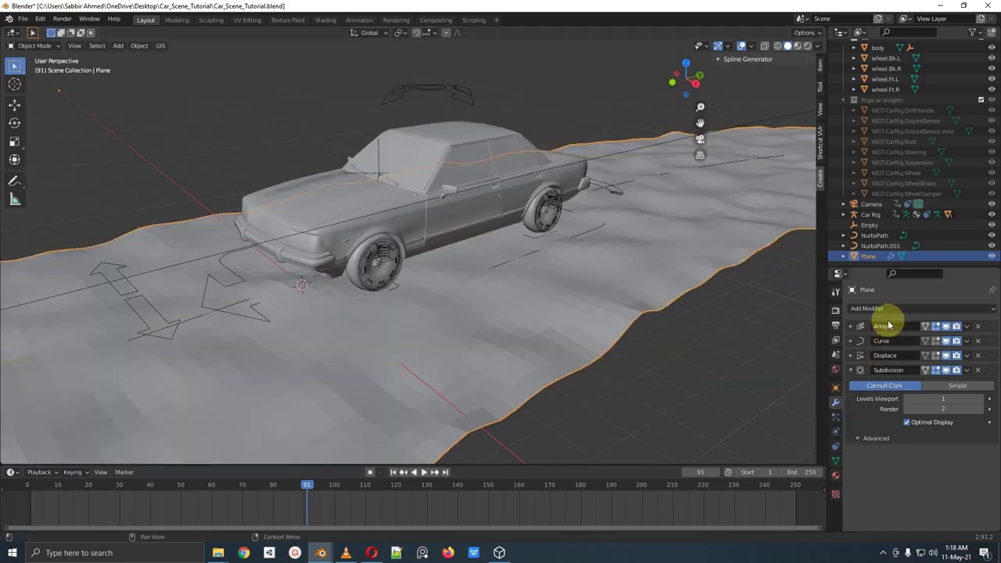
pyautogui.click(835, 494)
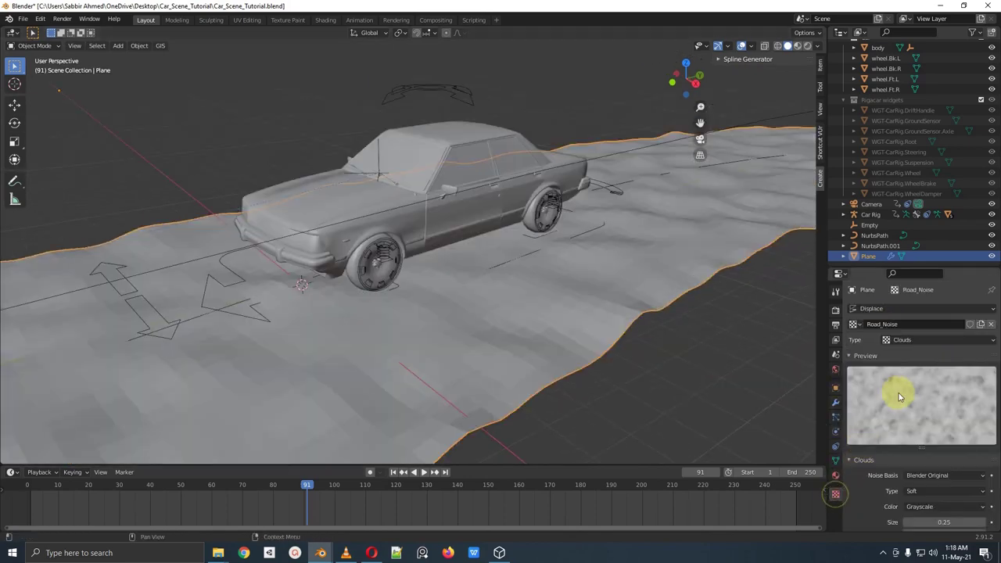
pyautogui.scroll(-2, 907, 407)
pyautogui.moveTo(942, 474); pyautogui.dragTo(860, 486)
pyautogui.moveTo(915, 497); pyautogui.dragTo(923, 449)
pyautogui.click(938, 427)
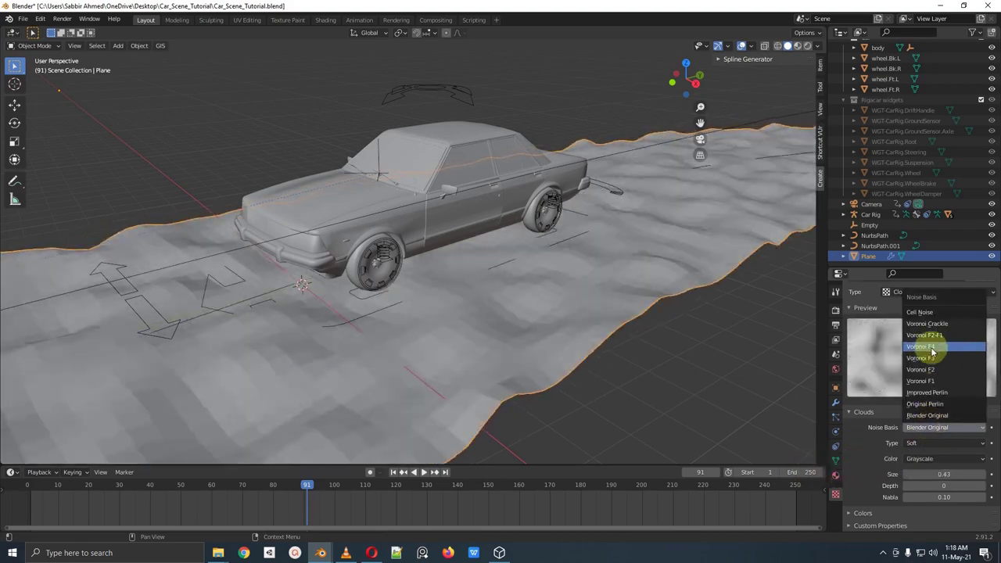
pyautogui.click(949, 340)
pyautogui.moveTo(978, 474); pyautogui.dragTo(976, 476)
pyautogui.moveTo(913, 486); pyautogui.dragTo(962, 485)
pyautogui.moveTo(625, 273); pyautogui.dragTo(669, 289, button='middle')
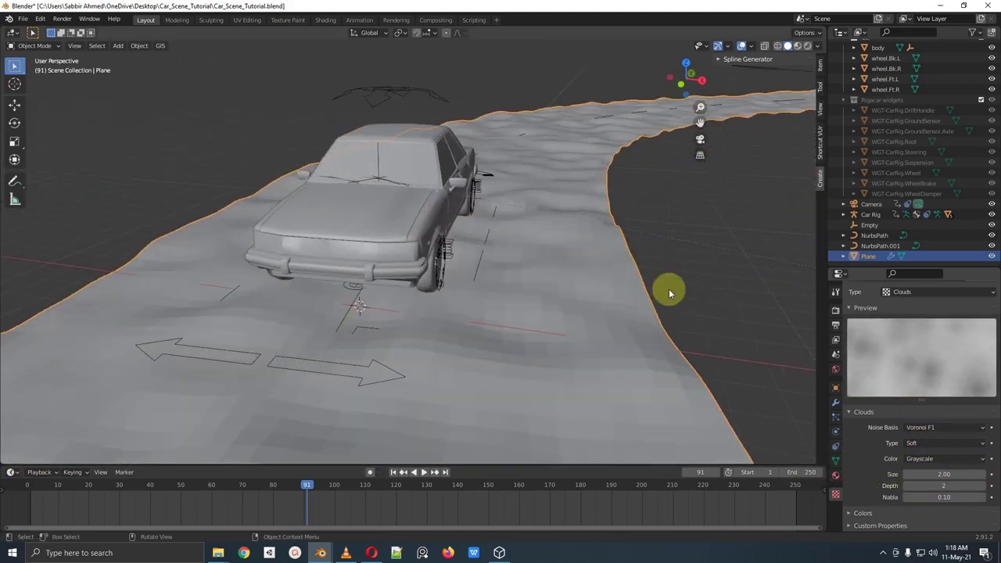
# Step: Set the strength of the road's Displace modifier to 0.4
pyautogui.click(834, 403)
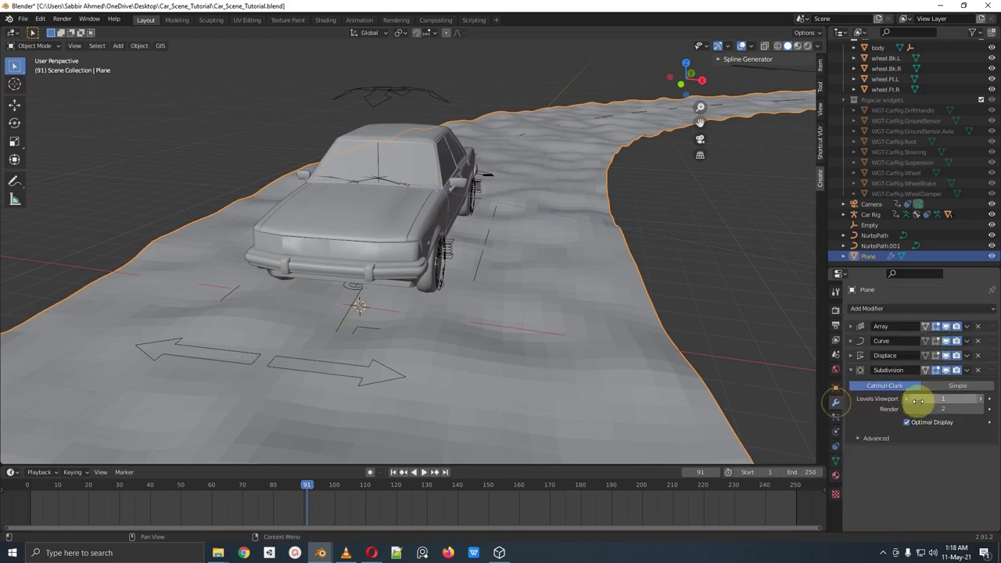
pyautogui.click(851, 355)
pyautogui.moveTo(938, 421); pyautogui.dragTo(939, 422)
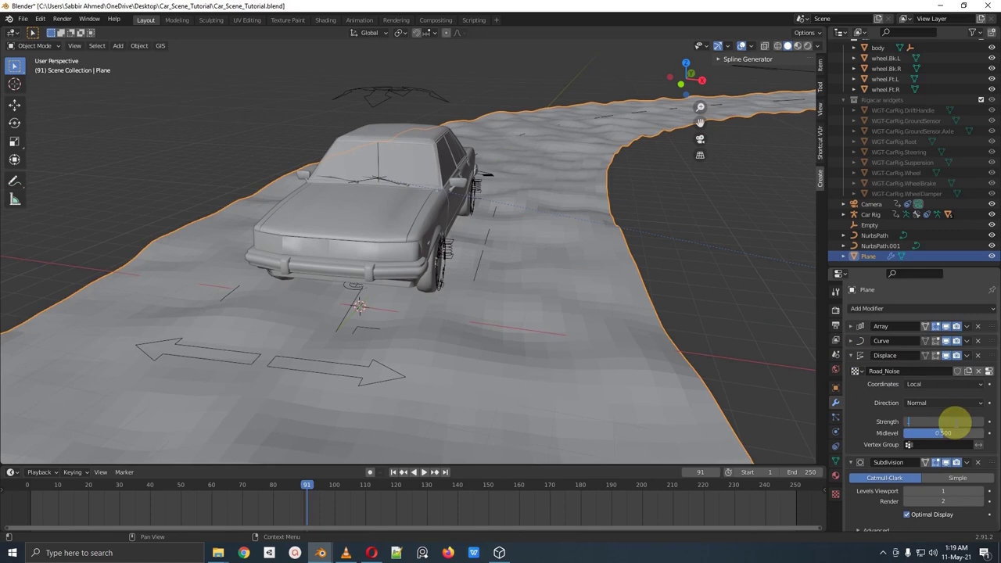
pyautogui.press('Return')
pyautogui.scroll(1, 509, 310)
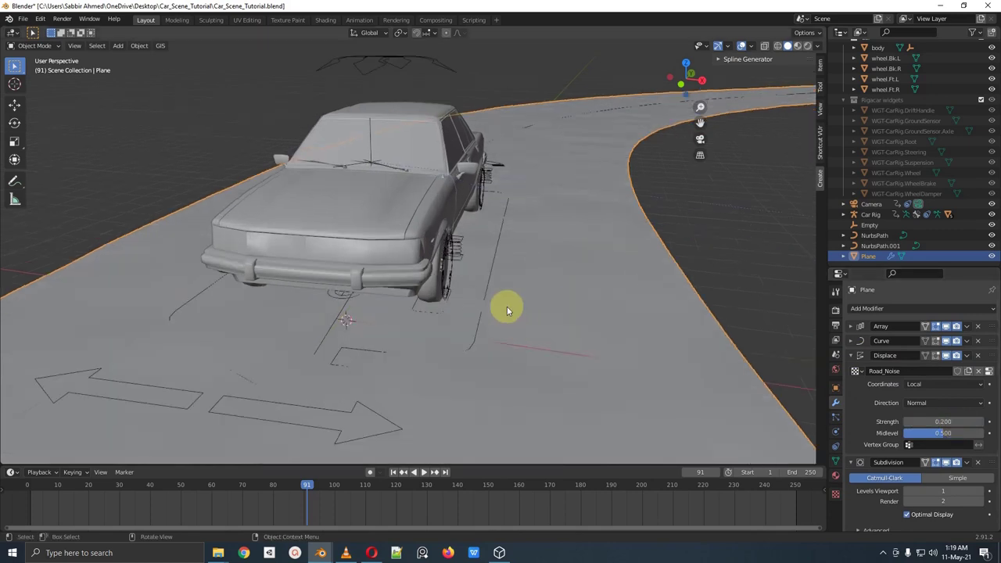
pyautogui.moveTo(944, 420); pyautogui.dragTo(942, 421)
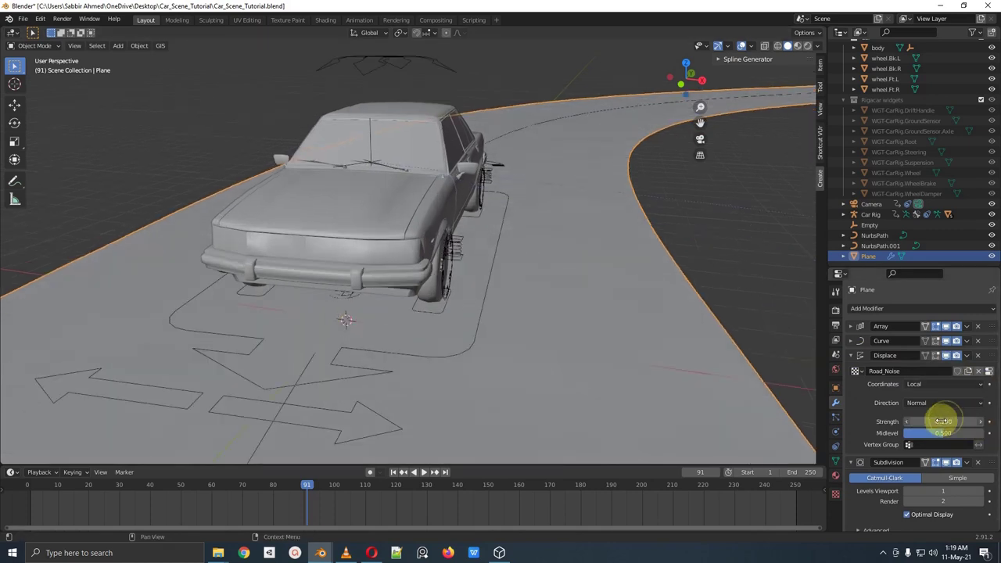
pyautogui.write('.1')
pyautogui.press('Return')
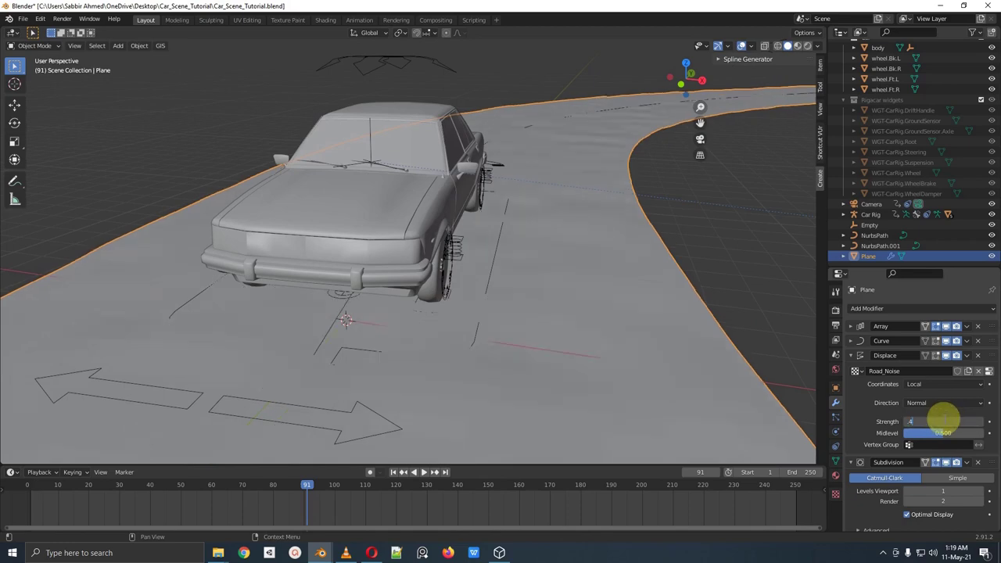
pyautogui.moveTo(516, 247); pyautogui.dragTo(492, 241, button='middle')
pyautogui.scroll(-5, 492, 241)
pyautogui.scroll(5, 493, 240)
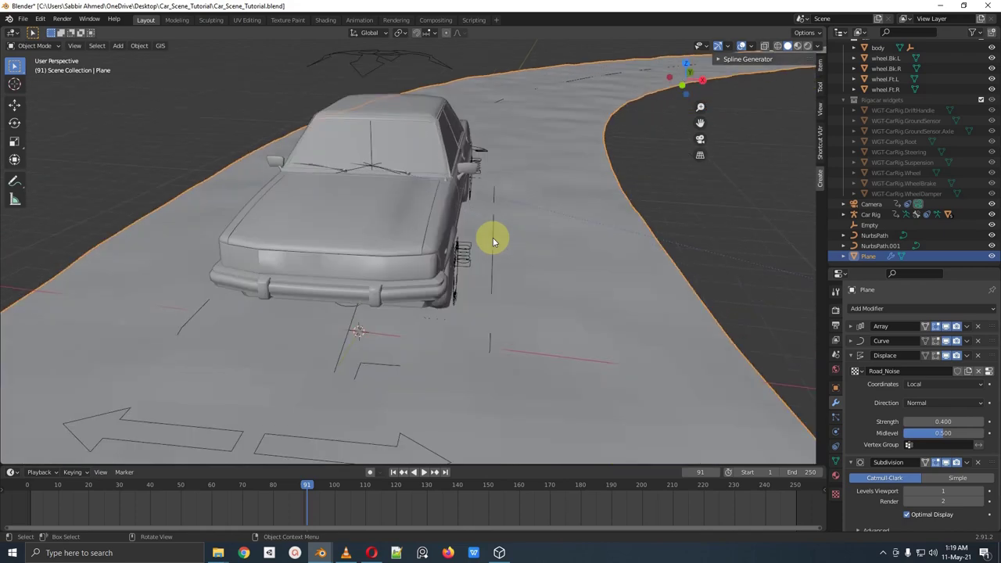
pyautogui.scroll(-3, 493, 238)
pyautogui.scroll(4, 493, 238)
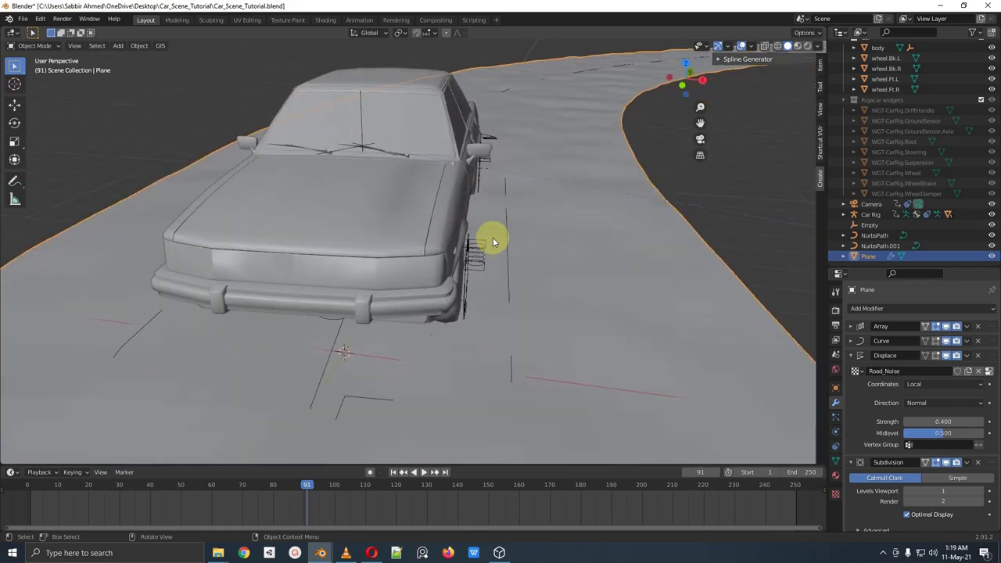
pyautogui.scroll(-3, 493, 237)
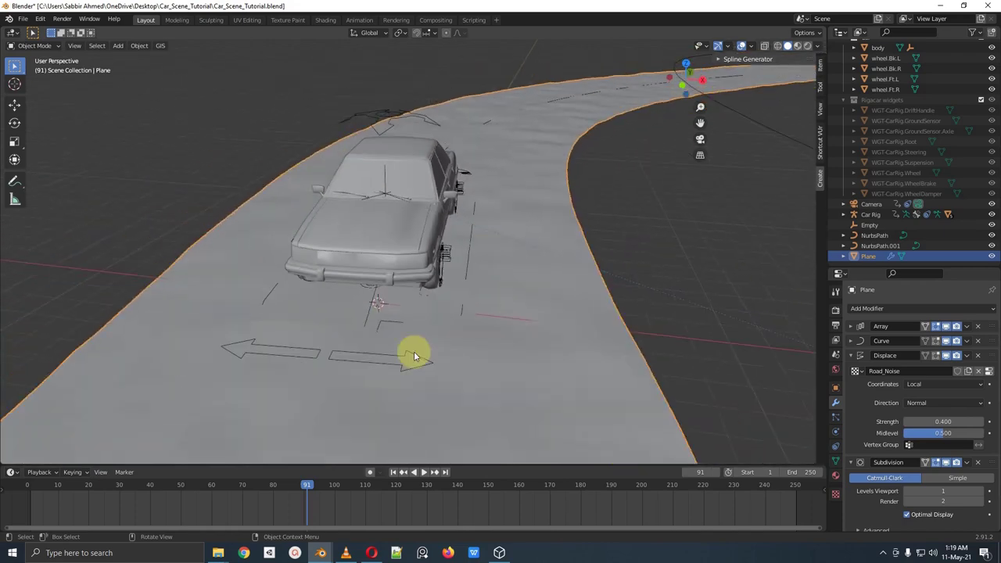
# Step: Switch to the Opera browser, look over the asphalt_02 texture page on Texture Haven, and return to Blender
pyautogui.click(371, 553)
pyautogui.click(772, 7)
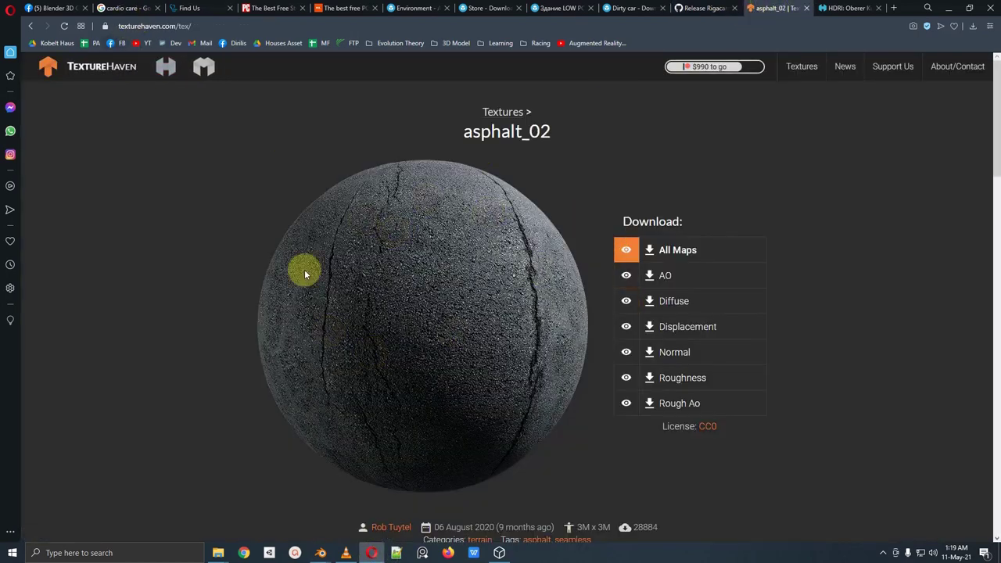
pyautogui.scroll(-3, 398, 343)
pyautogui.scroll(3, 399, 342)
pyautogui.click(375, 554)
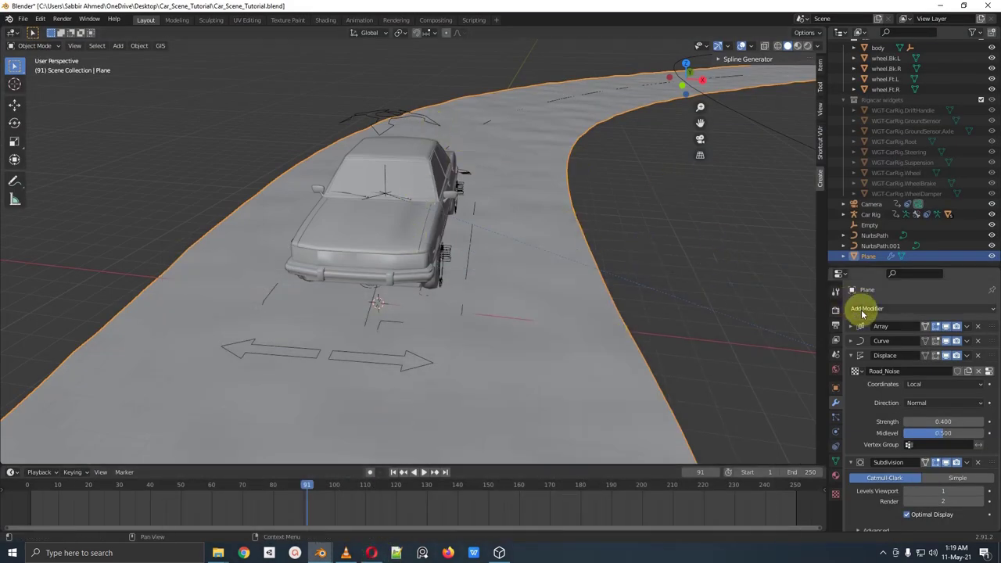
# Step: Create a new material named Road on the road plane and show its nodes in the Shading workspace
pyautogui.click(836, 475)
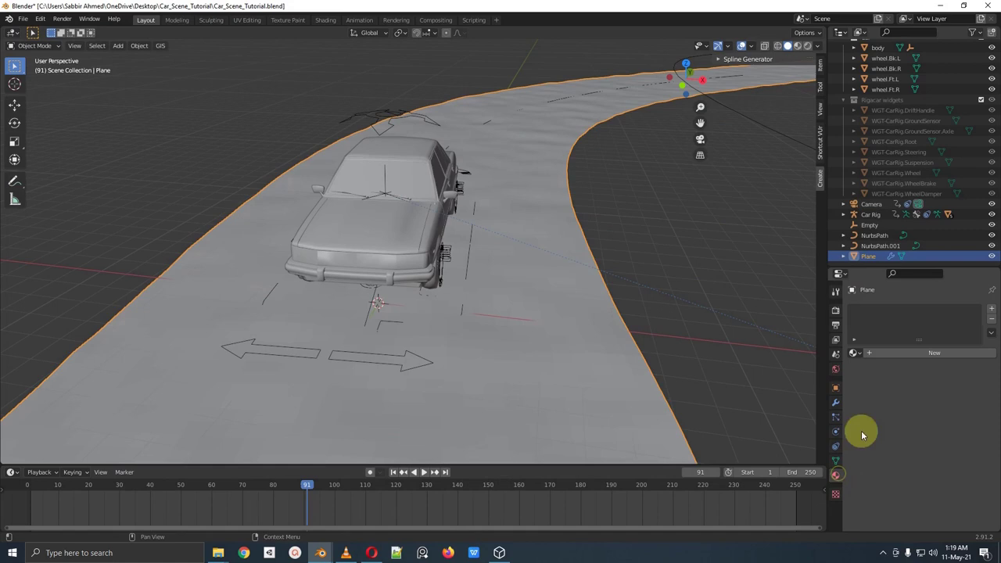
pyautogui.click(895, 353)
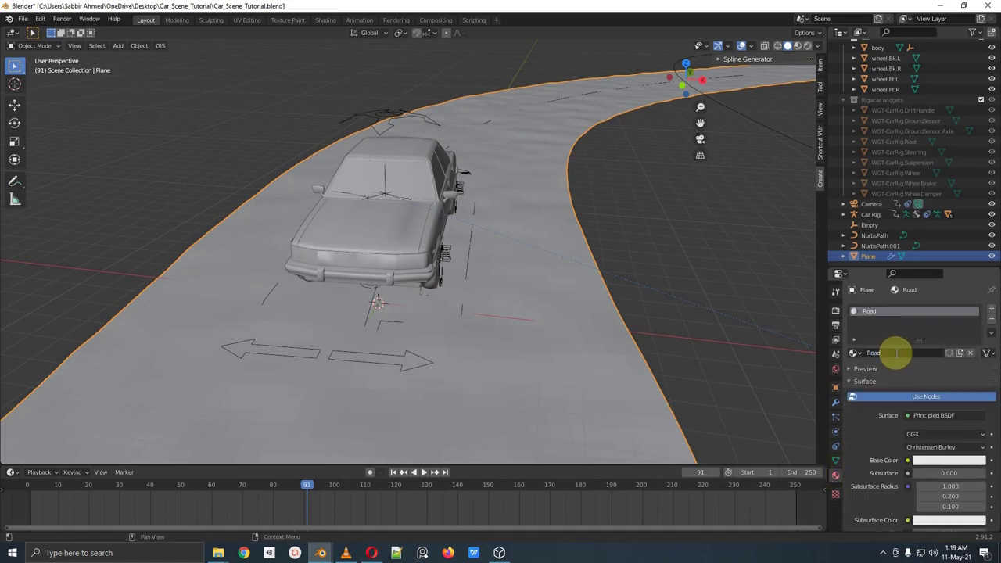
pyautogui.click(325, 20)
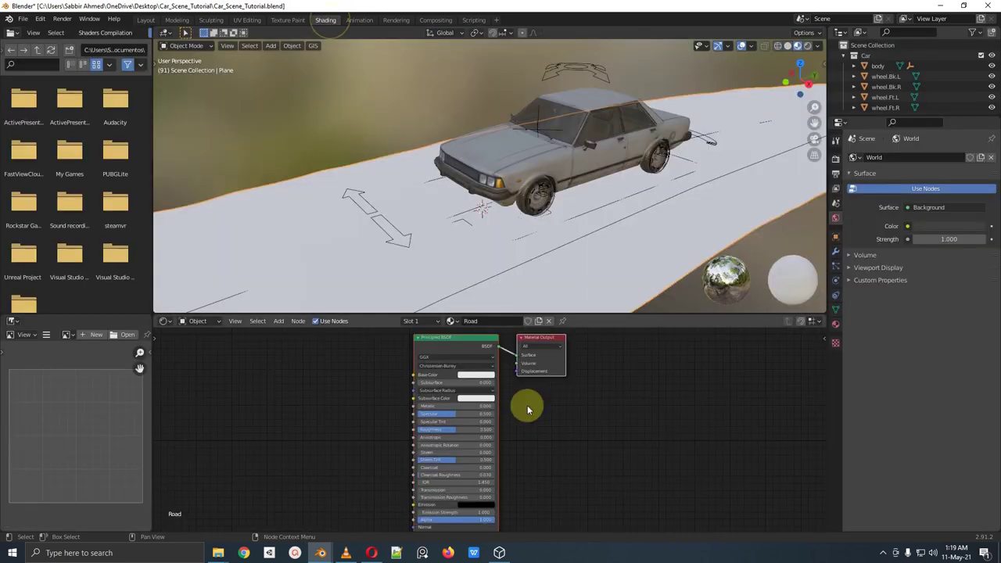
pyautogui.moveTo(525, 405); pyautogui.dragTo(659, 451, button='middle')
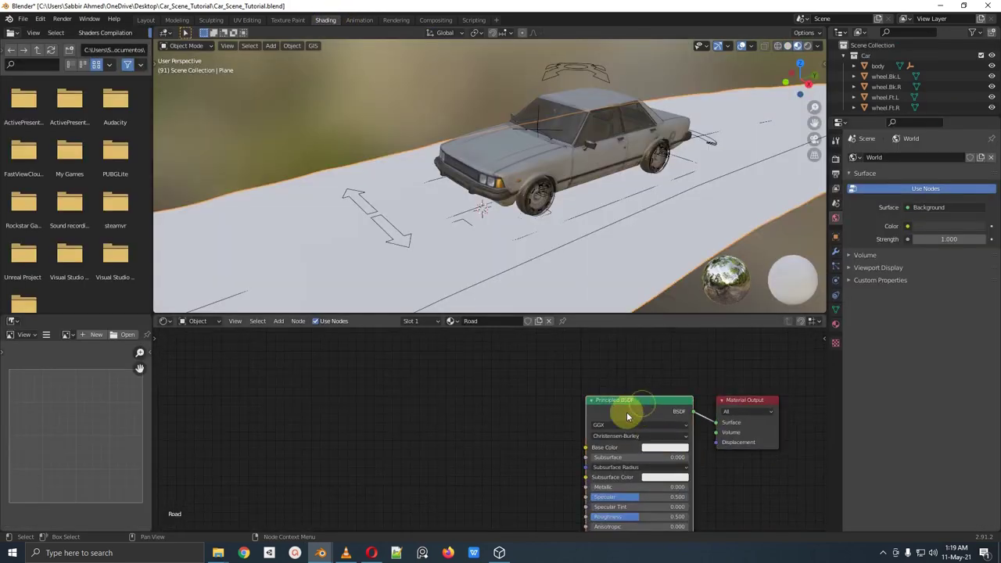
pyautogui.moveTo(626, 417); pyautogui.dragTo(558, 389, button='middle')
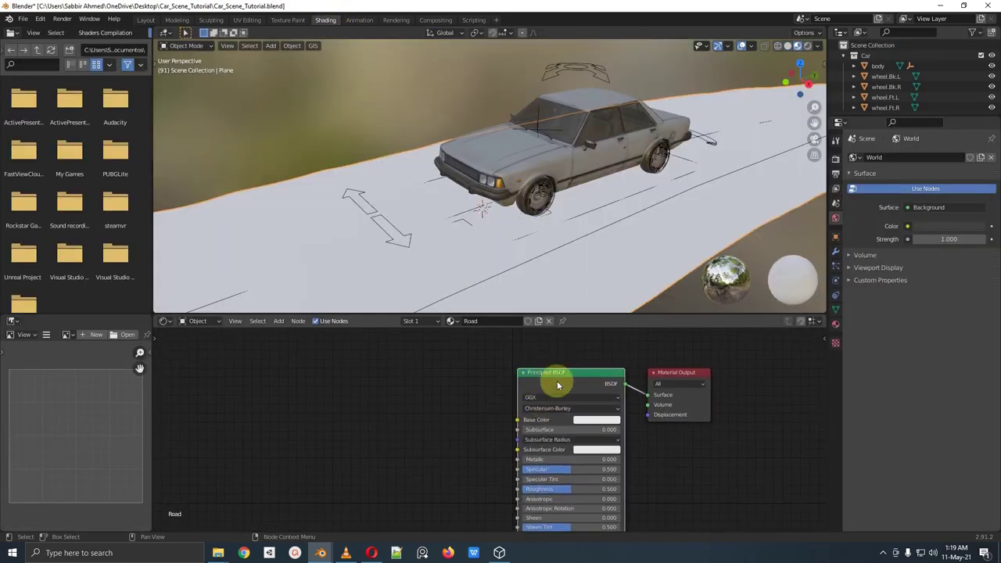
pyautogui.scroll(-2, 558, 383)
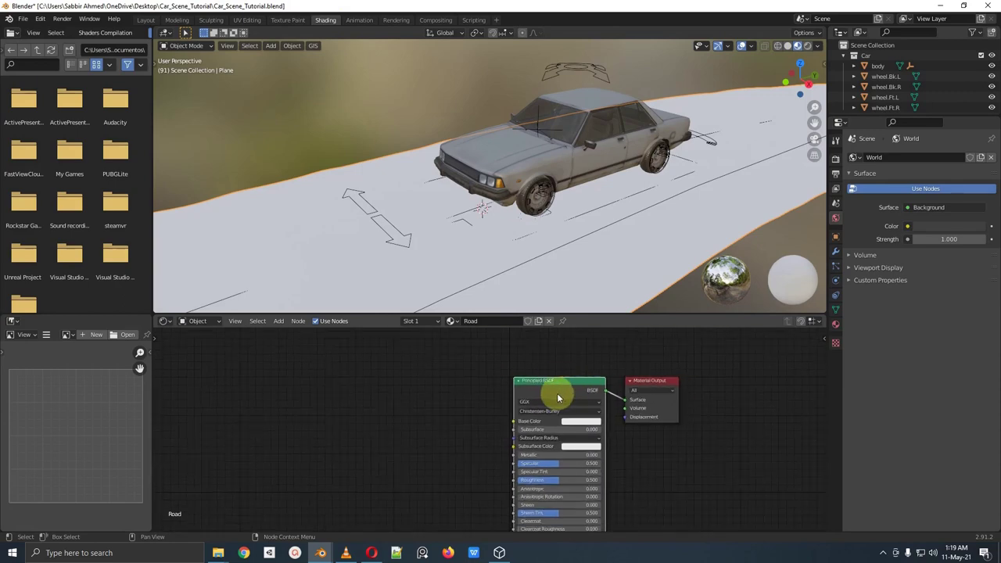
# Step: Bring up and dismiss the Principled Texture Setup file browser, and search the add-on preferences for "node" to check Node Wrangler
pyautogui.hotkey('ctrl', 'shift', 't')
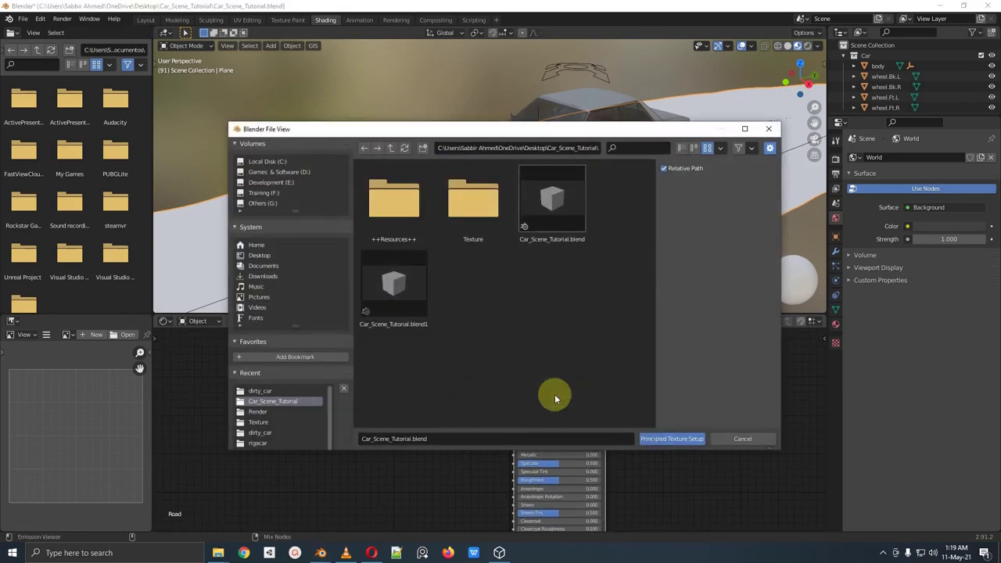
pyautogui.click(742, 439)
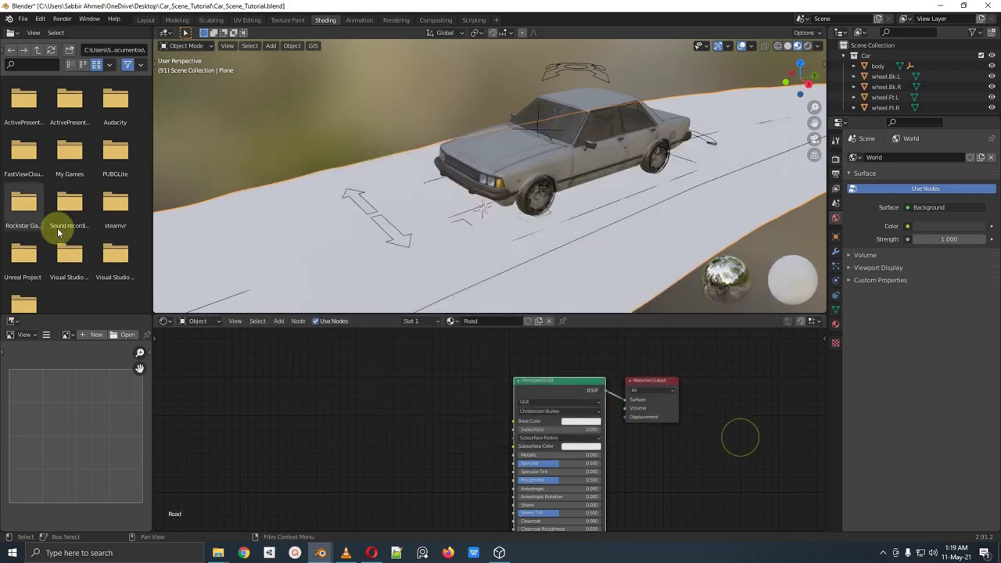
pyautogui.click(41, 19)
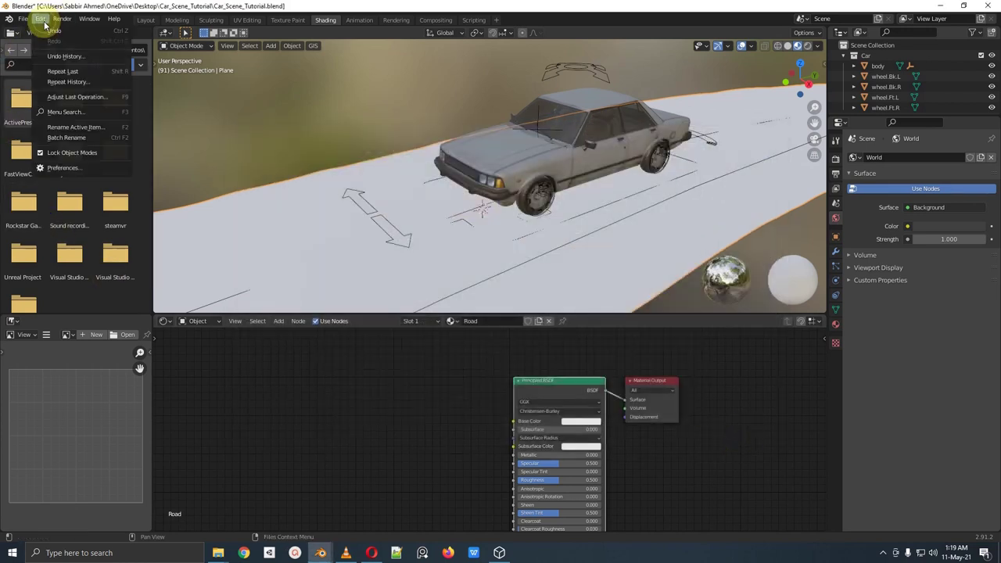
pyautogui.click(66, 167)
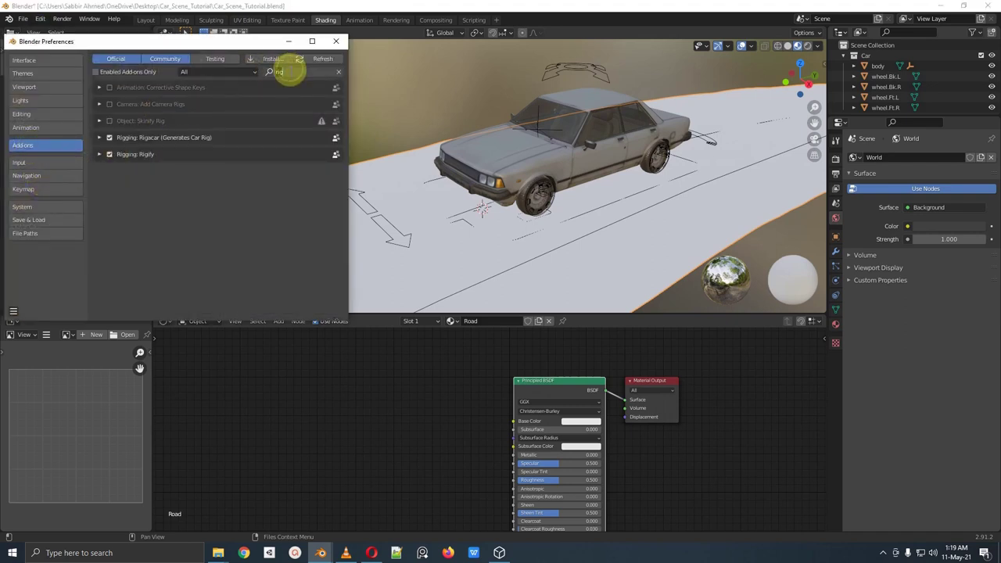
pyautogui.click(290, 71)
pyautogui.write('node')
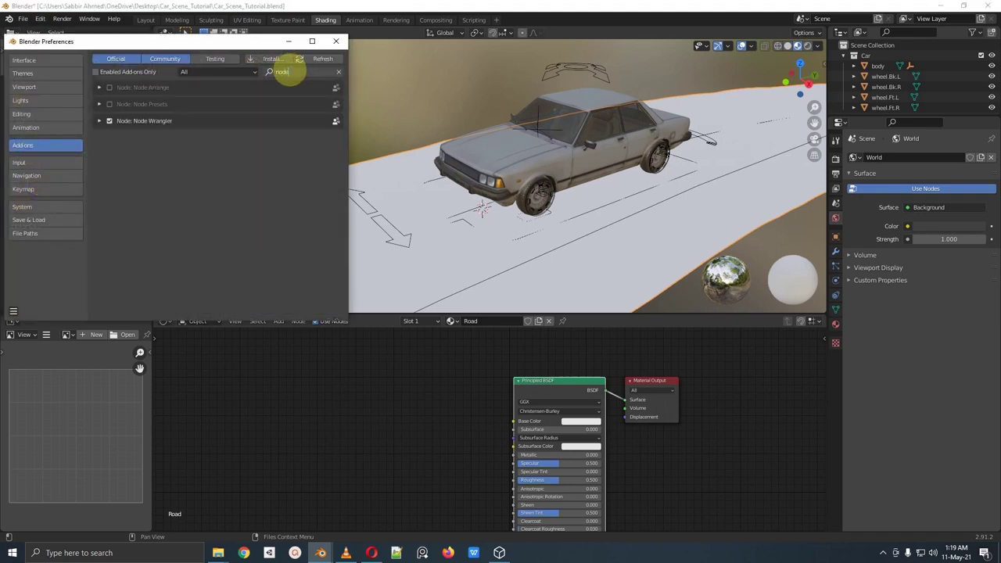
pyautogui.click(336, 40)
pyautogui.moveTo(599, 427); pyautogui.dragTo(636, 405, button='middle')
pyautogui.scroll(2, 637, 405)
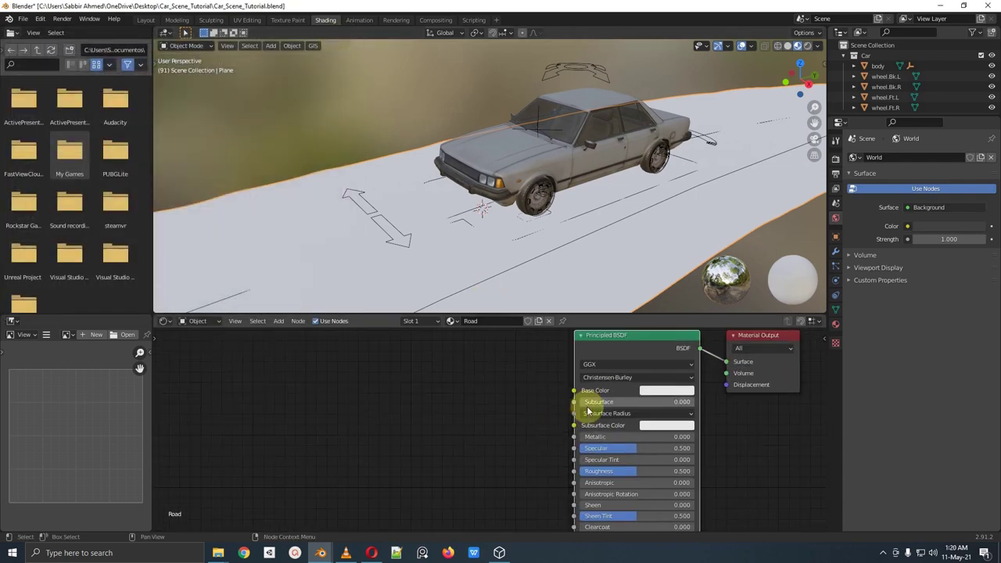
pyautogui.moveTo(575, 391); pyautogui.dragTo(547, 462)
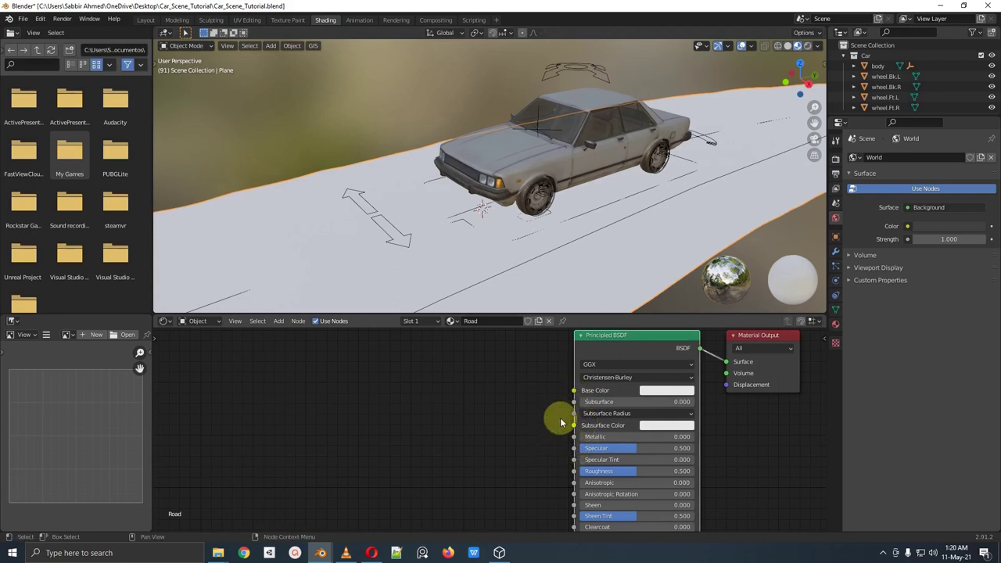
# Step: Load the six asphalt_02 maps from the Texture folder into the Road material with Principled Texture Setup
pyautogui.click(372, 553)
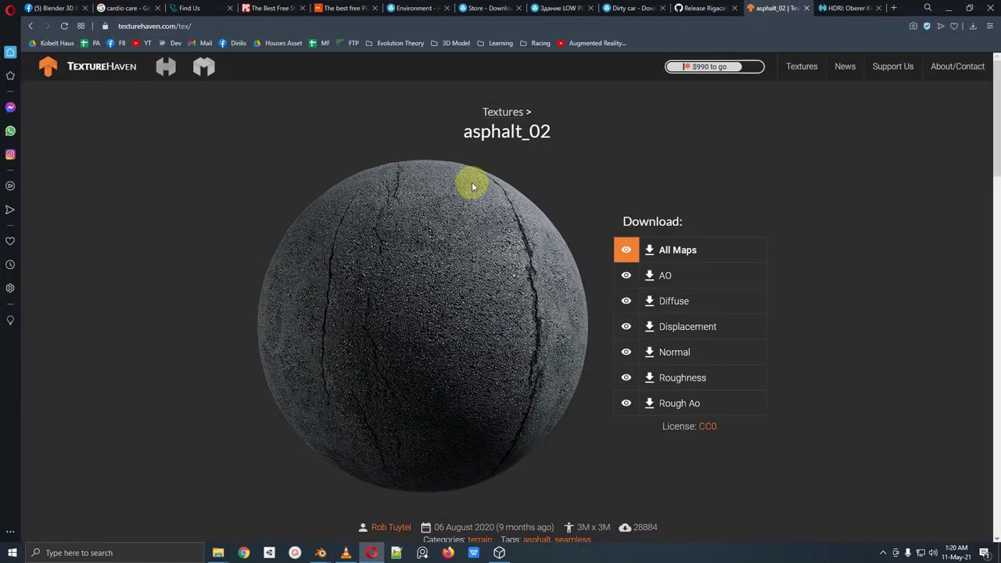
pyautogui.click(372, 552)
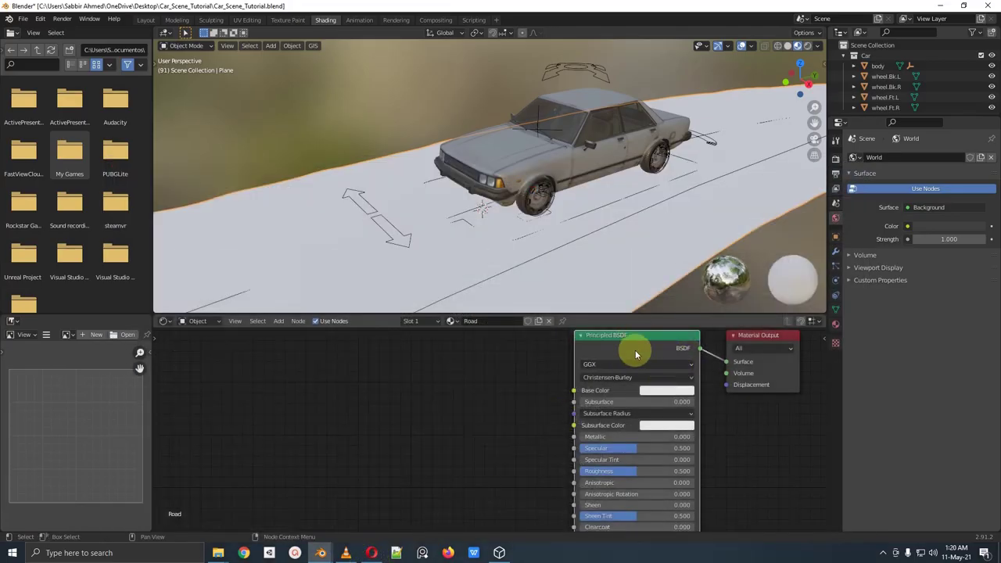
pyautogui.hotkey('ctrl', 'shift', 't')
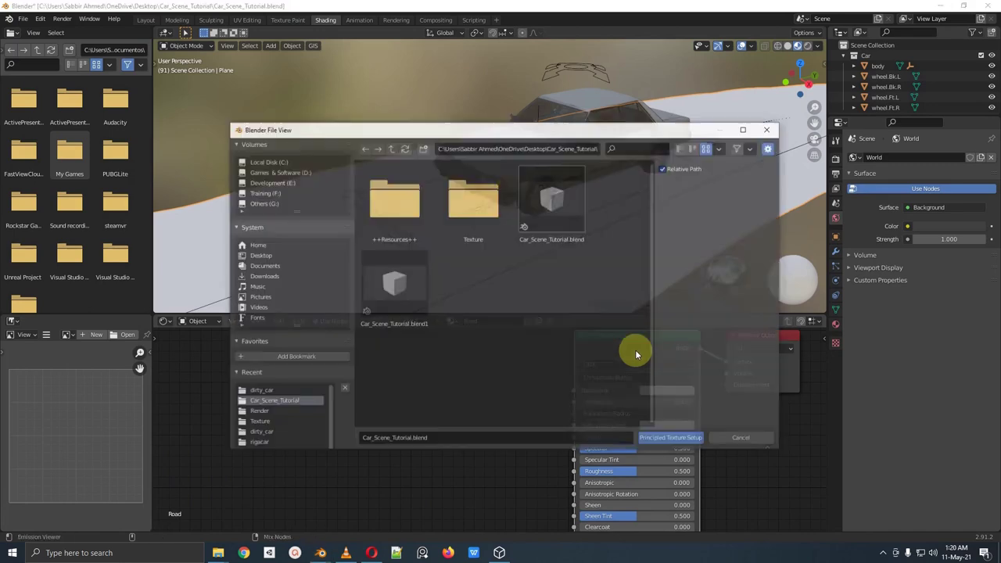
pyautogui.doubleClick(501, 230)
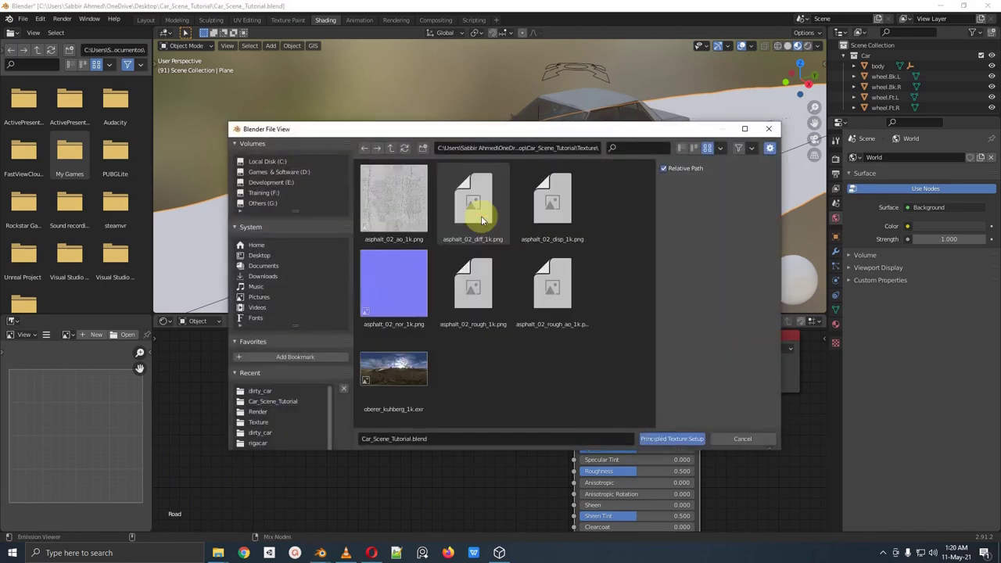
pyautogui.click(414, 210)
pyautogui.keyDown('shift'); pyautogui.click(559, 289); pyautogui.keyUp('shift')
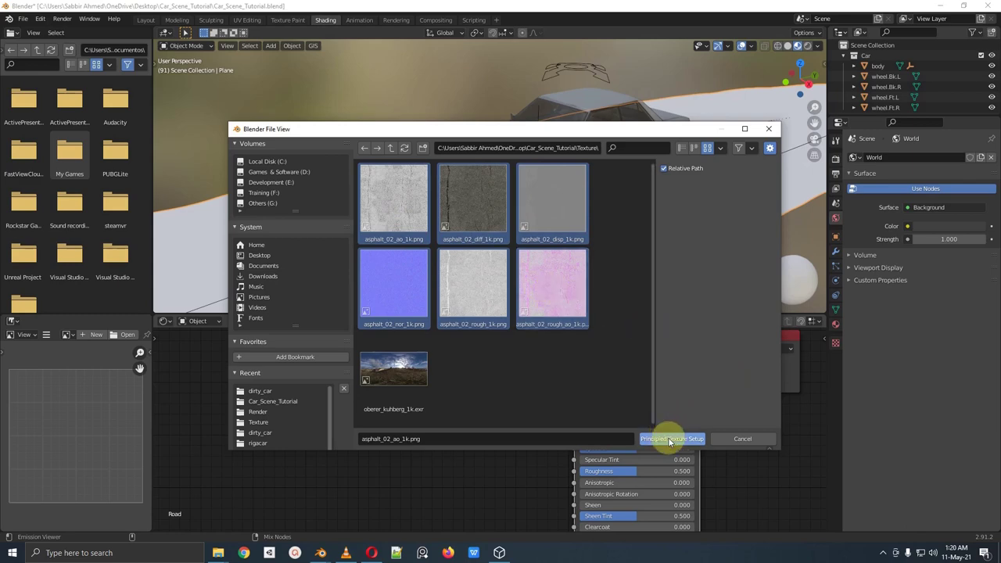
pyautogui.click(677, 441)
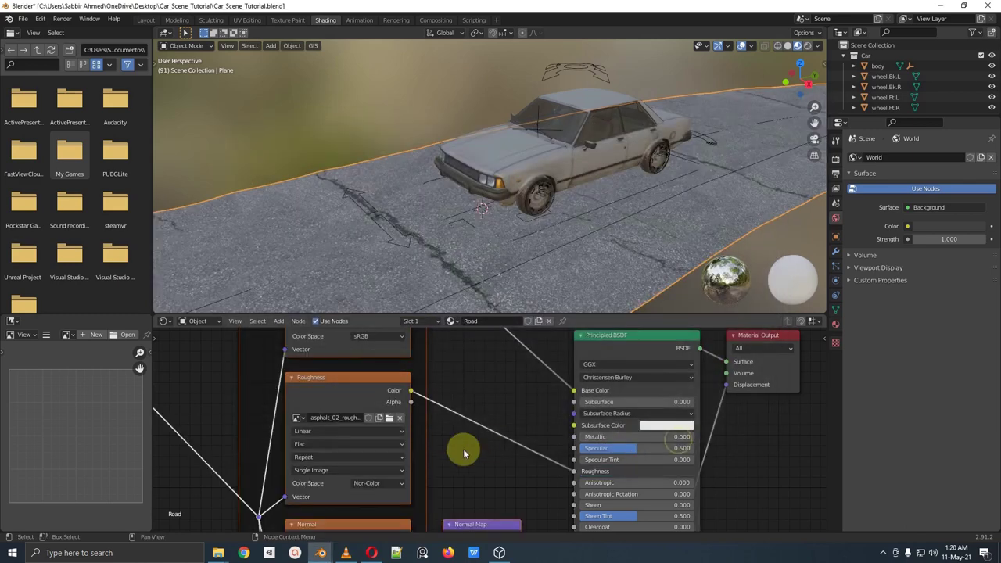
# Step: Examine the Road material's mapping, image texture, normal map and displacement nodes and the asphalt surface under the car
pyautogui.scroll(-5, 464, 453)
pyautogui.scroll(2, 461, 450)
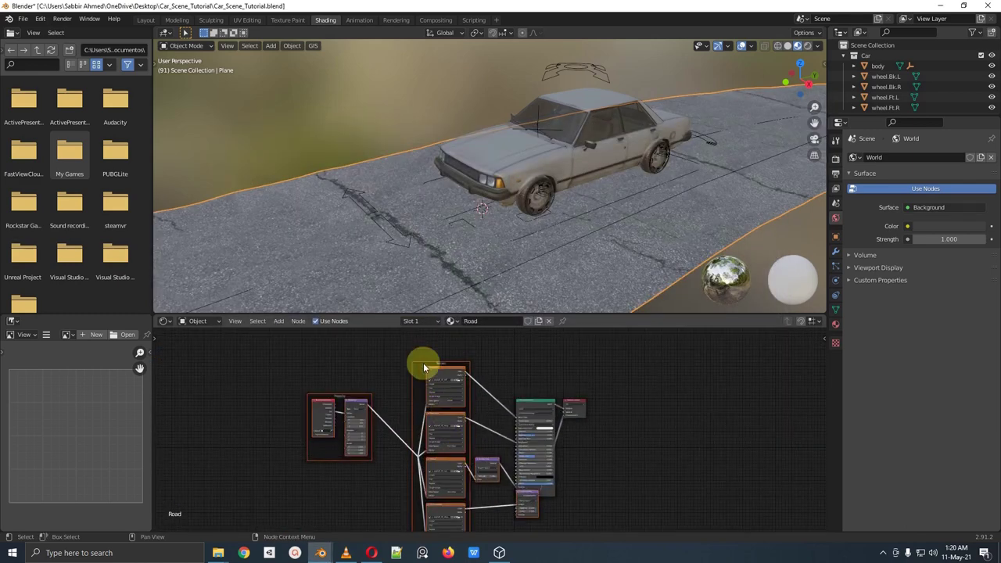
pyautogui.scroll(2, 574, 446)
pyautogui.moveTo(560, 402); pyautogui.dragTo(661, 379)
pyautogui.scroll(3, 591, 456)
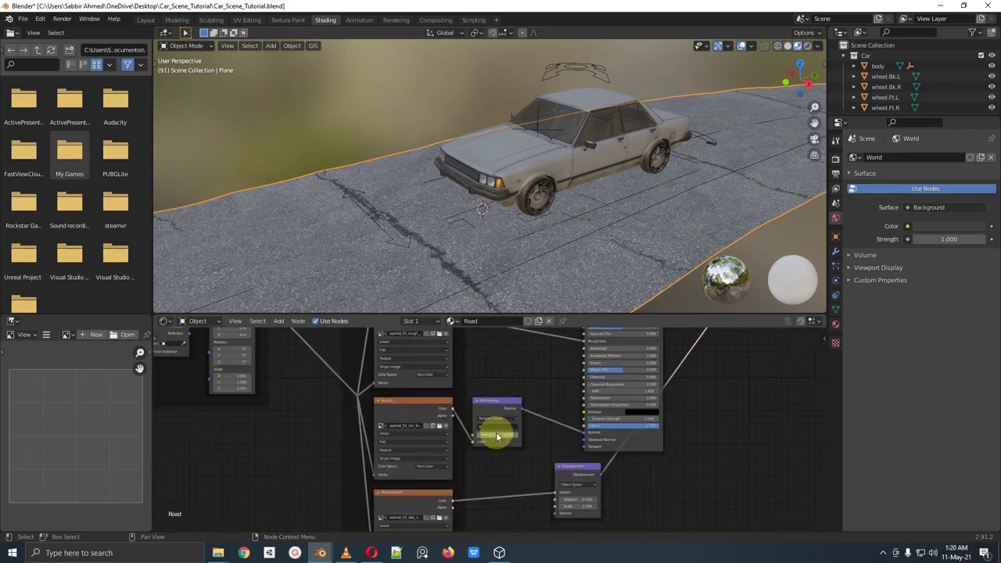
pyautogui.moveTo(600, 398); pyautogui.dragTo(588, 478, button='middle')
pyautogui.moveTo(603, 364); pyautogui.dragTo(574, 416, button='middle')
pyautogui.moveTo(574, 409); pyautogui.dragTo(565, 383)
pyautogui.moveTo(598, 266)
pyautogui.mouseDown(button='middle')
pyautogui.moveTo(693, 227)
pyautogui.moveTo(511, 257)
pyautogui.moveTo(589, 284)
pyautogui.mouseUp(button='middle')
# Step: Go to the Layout workspace and select the car rig, showing its Rigacar animation settings
pyautogui.click(147, 19)
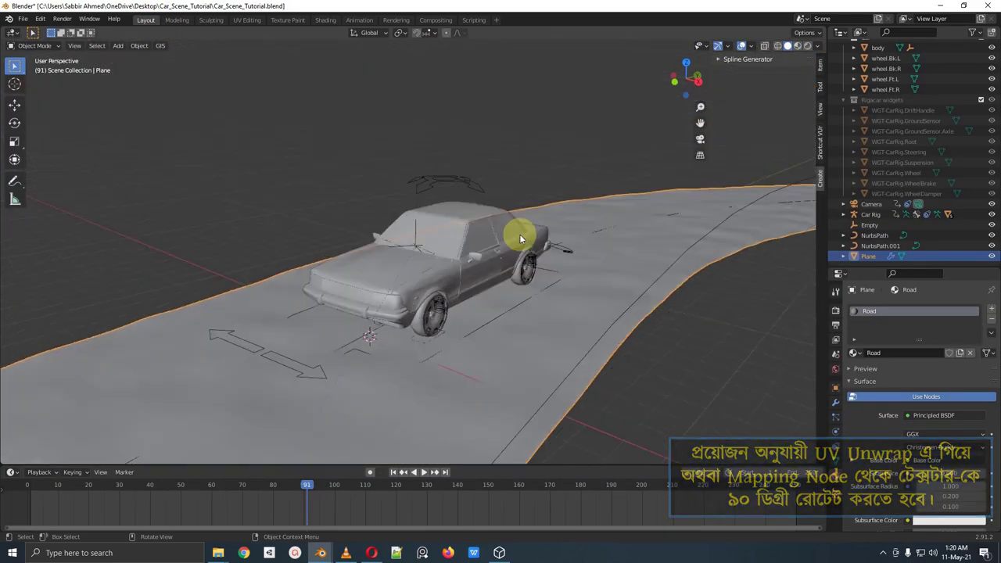
pyautogui.press('KP_0')
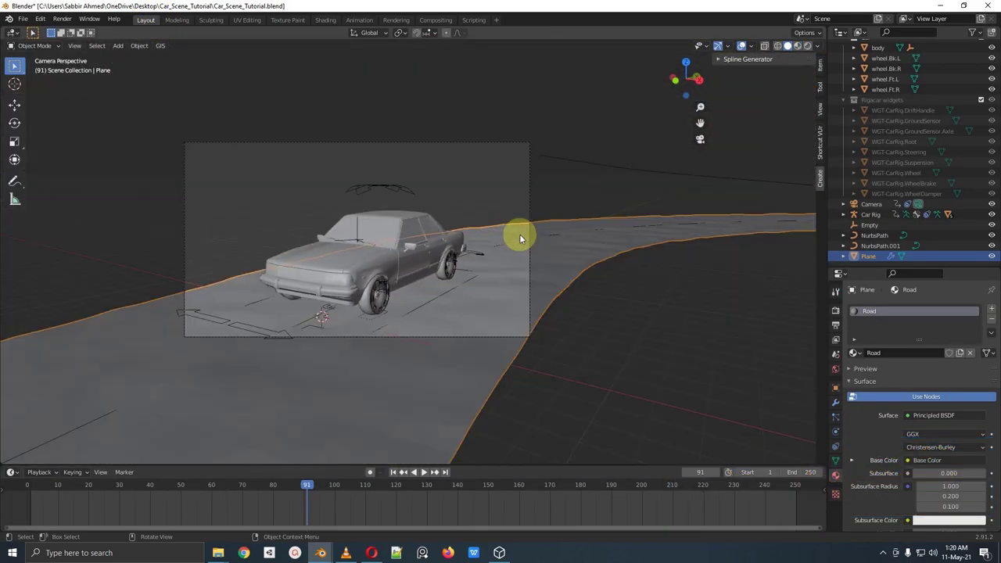
pyautogui.scroll(3, 384, 293)
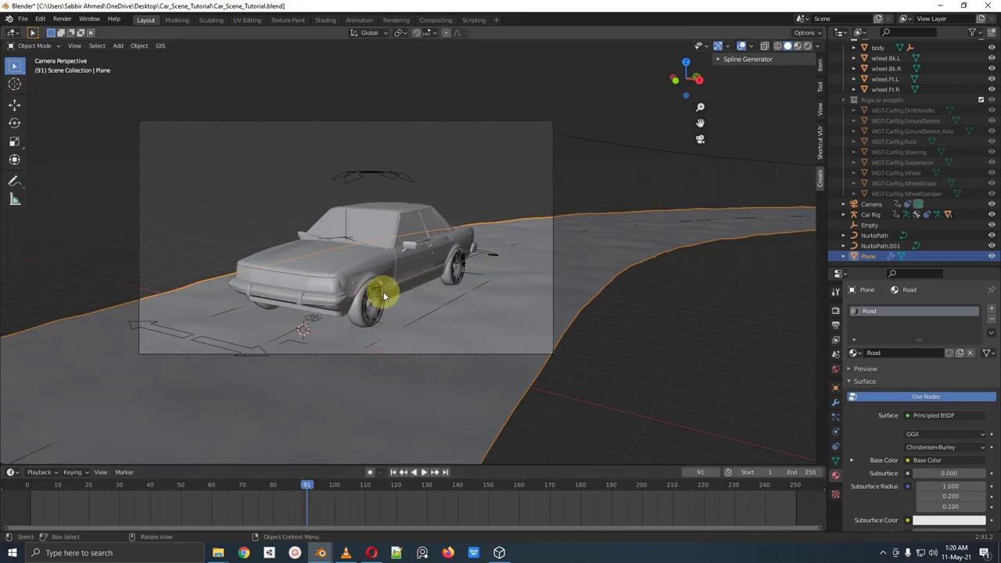
pyautogui.click(384, 309)
pyautogui.moveTo(393, 308)
pyautogui.mouseDown(button='middle')
pyautogui.moveTo(529, 272)
pyautogui.moveTo(405, 323)
pyautogui.moveTo(391, 313)
pyautogui.mouseUp(button='middle')
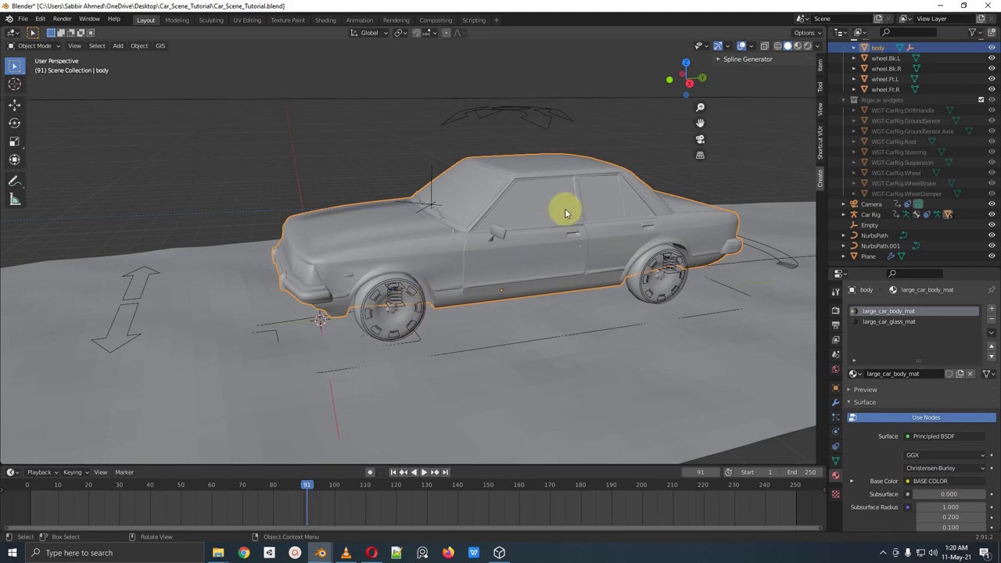
pyautogui.click(534, 116)
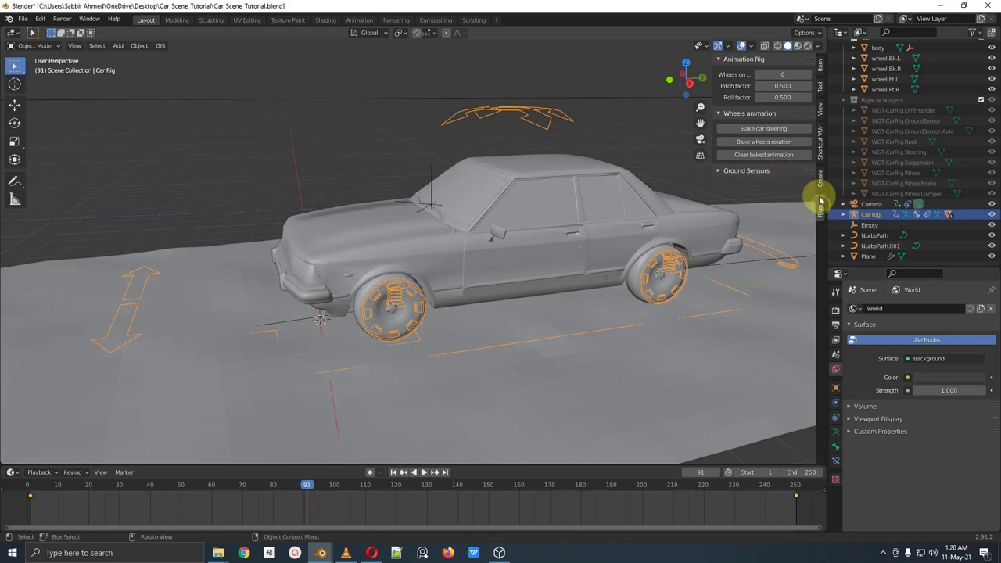
# Step: Bake the car steering for frames 1 to 250 with rotation factor 1.00
pyautogui.click(769, 129)
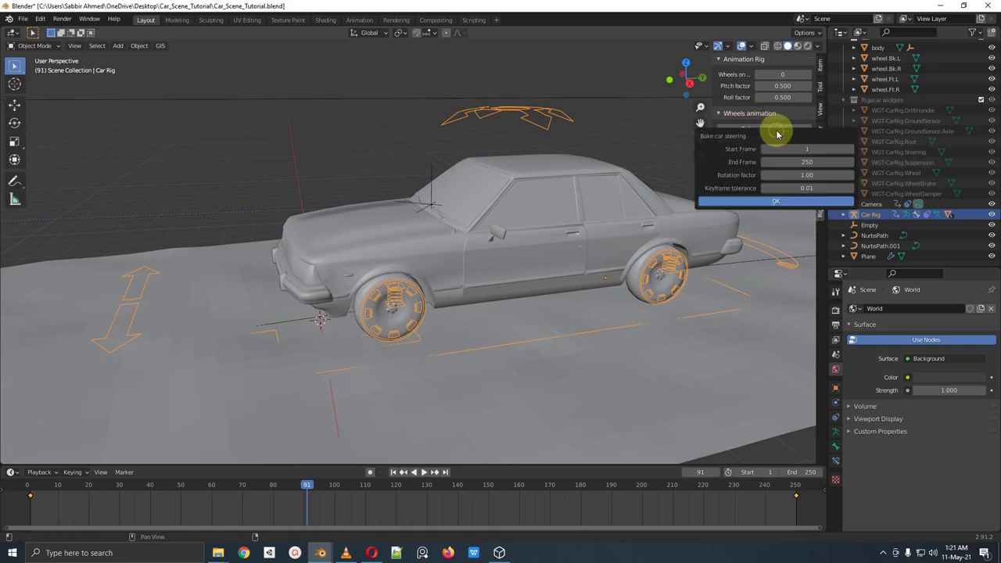
pyautogui.click(770, 201)
pyautogui.moveTo(375, 297); pyautogui.dragTo(459, 289, button='middle')
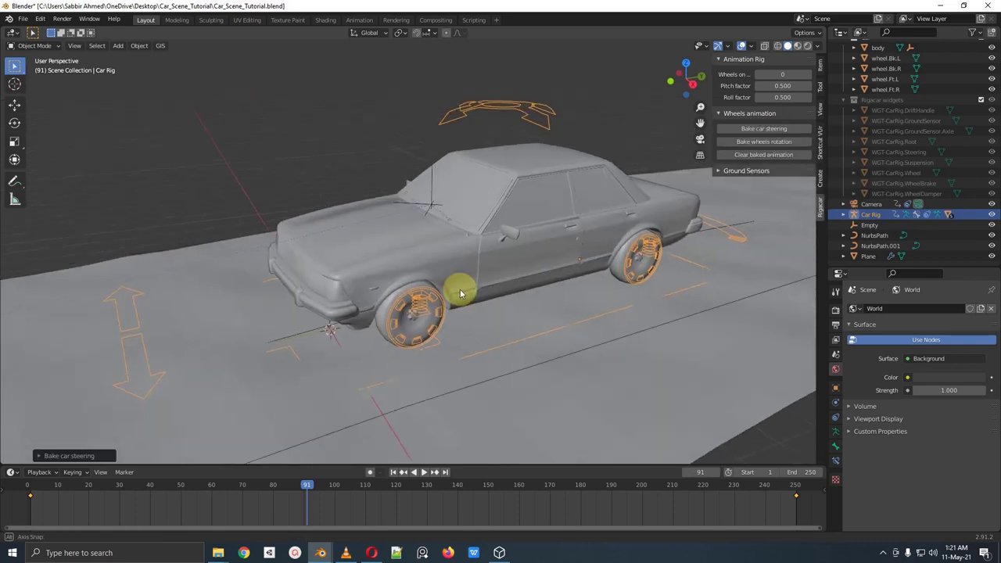
# Step: Assign the road plane as the ground for the front left and front right wheel ground sensors
pyautogui.click(719, 172)
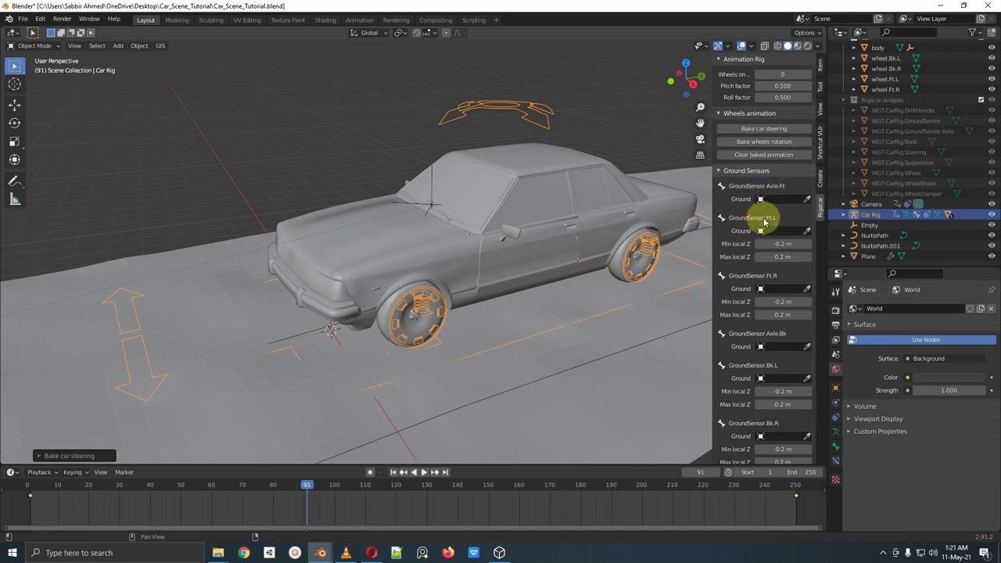
pyautogui.click(807, 231)
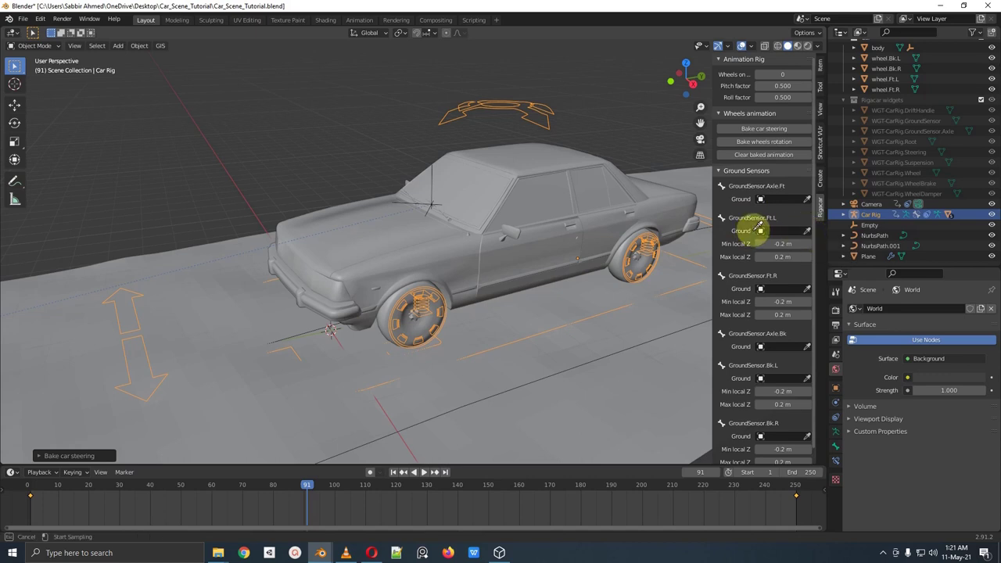
pyautogui.click(680, 175)
pyautogui.keyDown('shift'); pyautogui.moveTo(672, 195); pyautogui.dragTo(644, 169, button='middle'); pyautogui.keyUp('shift')
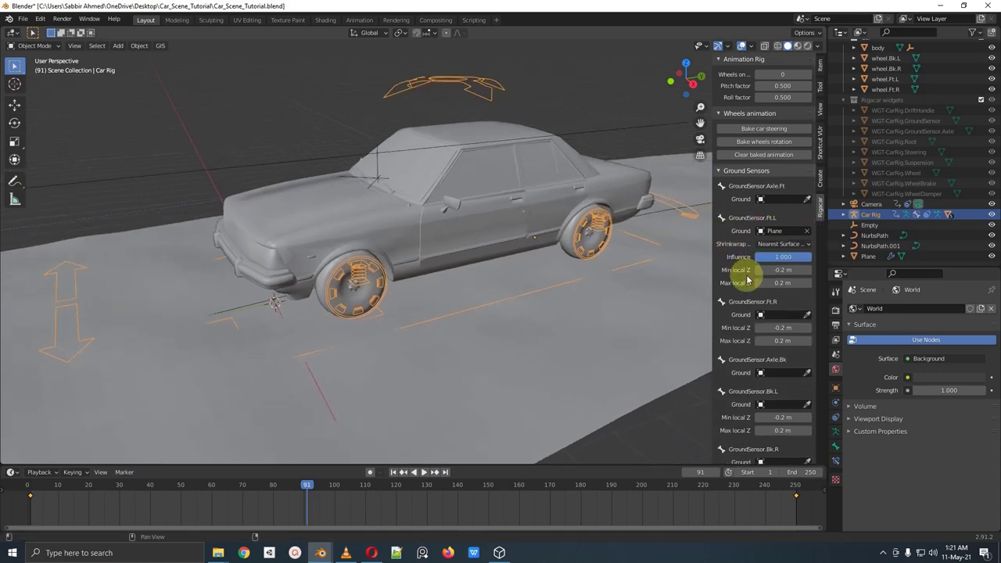
pyautogui.scroll(-2, 770, 223)
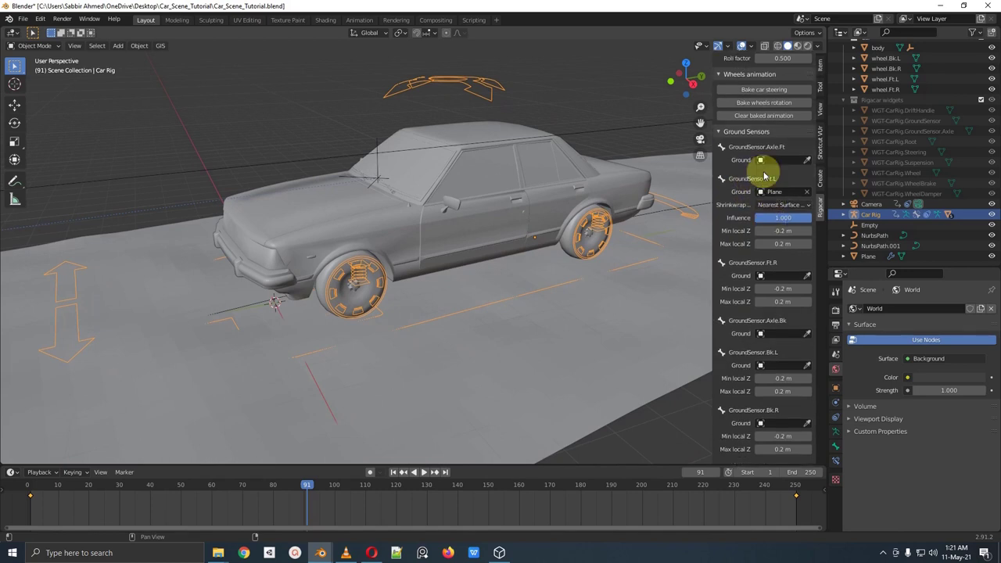
pyautogui.click(808, 279)
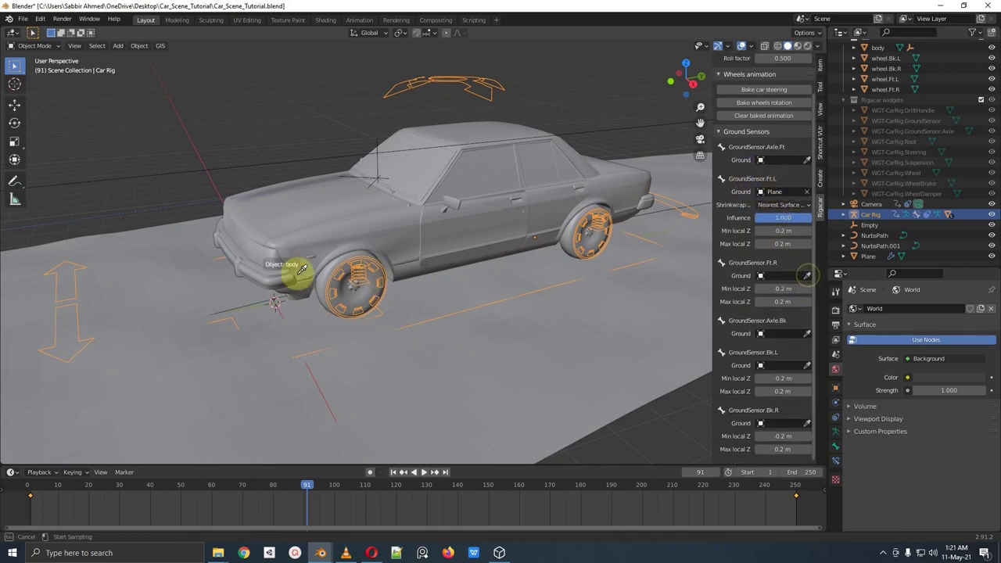
pyautogui.click(122, 241)
pyautogui.scroll(-1, 792, 289)
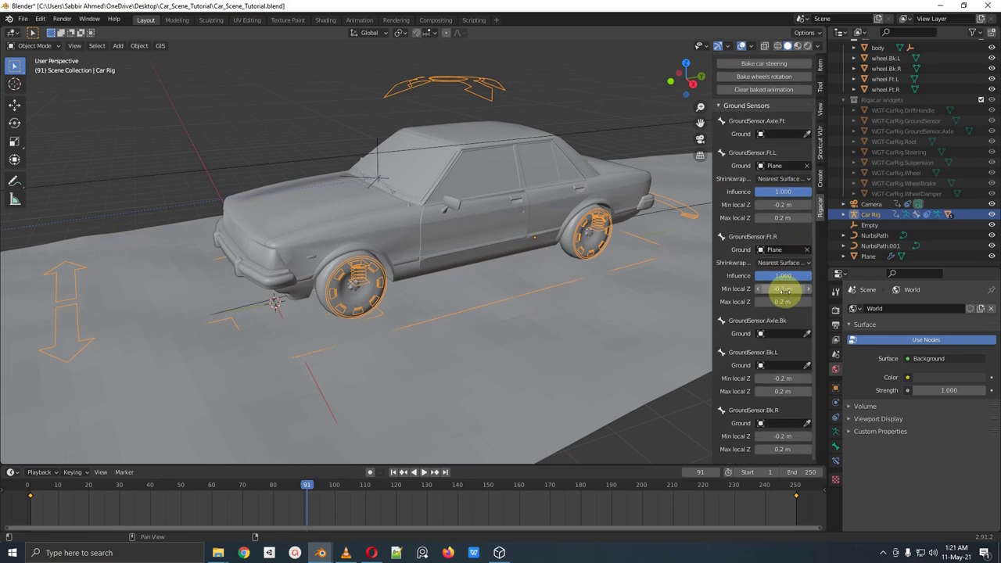
# Step: Assign the road plane as the ground for the back left and back right wheel ground sensors
pyautogui.click(806, 368)
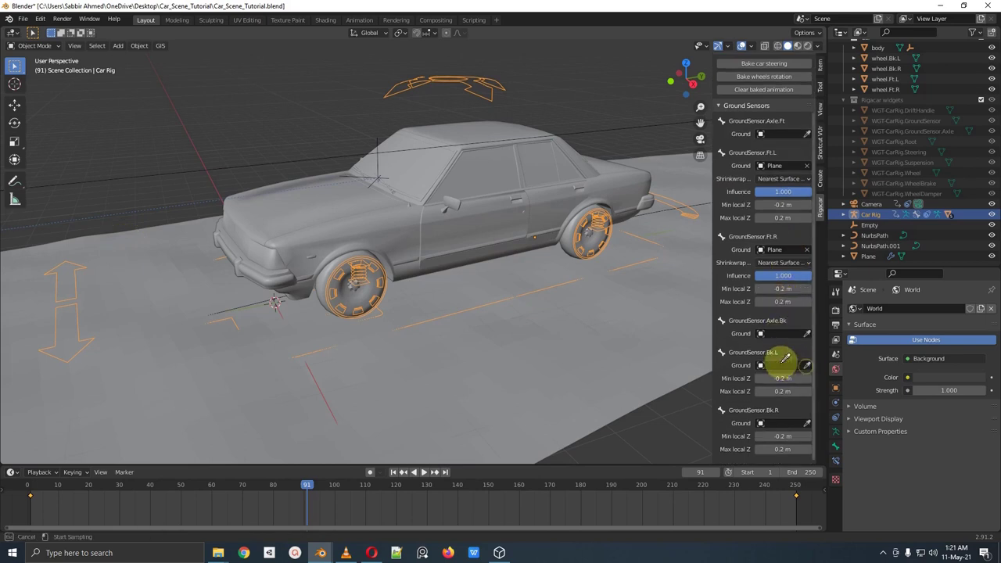
pyautogui.click(407, 403)
pyautogui.scroll(-1, 793, 365)
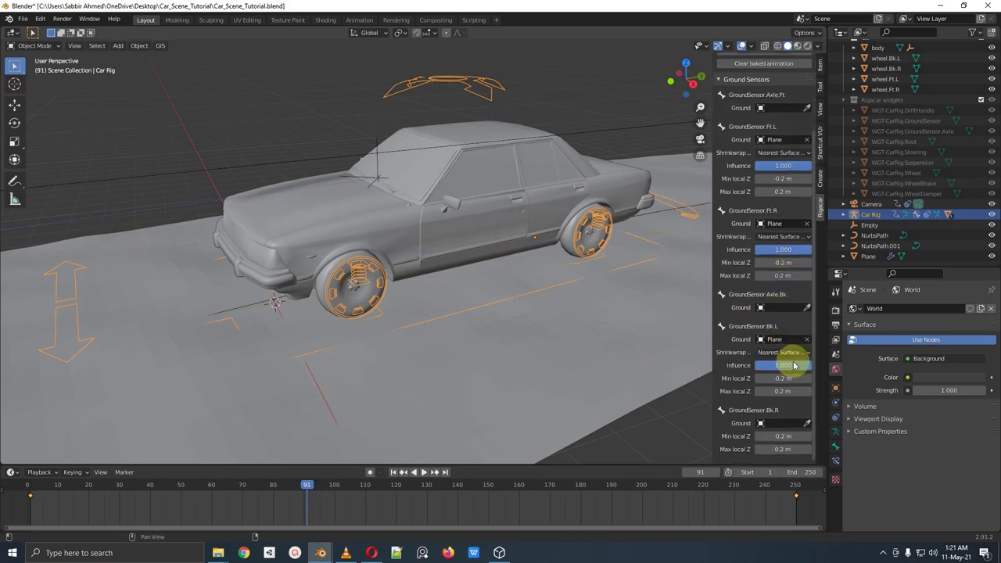
pyautogui.click(806, 423)
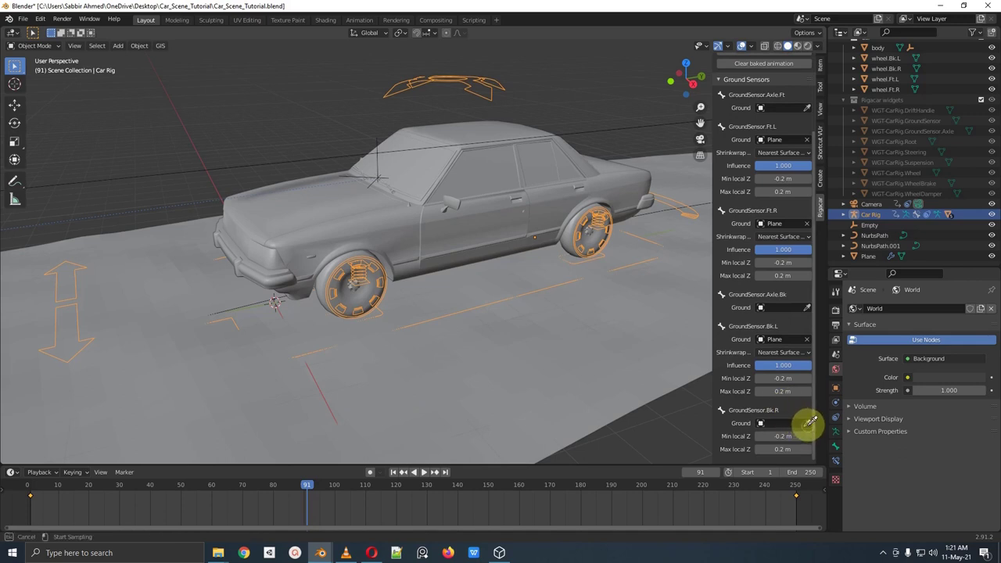
pyautogui.click(642, 390)
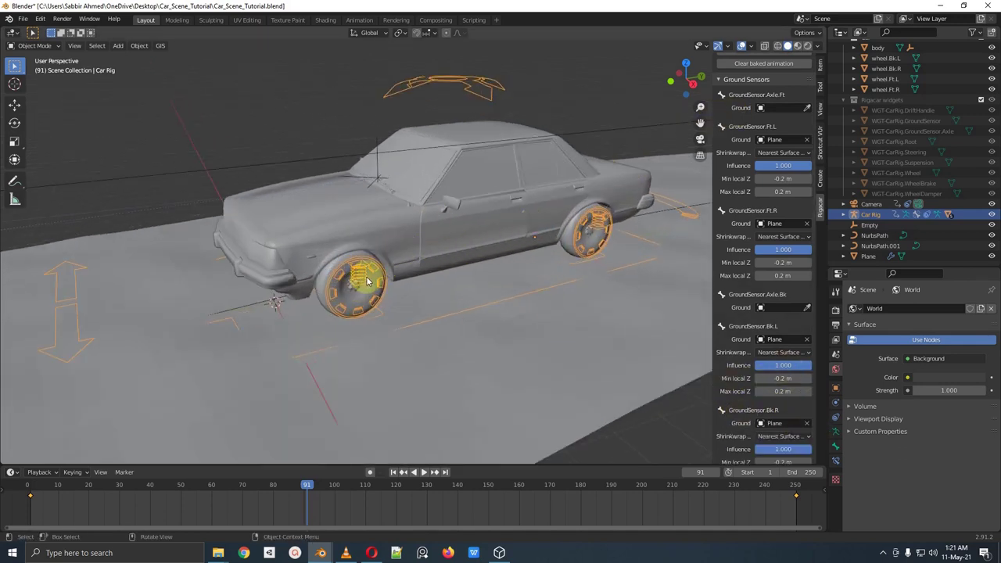
# Step: Bake the car steering again and bake the wheels rotation, both for frames 1 to 250 with keyframe tolerance 0.01
pyautogui.moveTo(365, 277); pyautogui.dragTo(447, 297, button='middle')
pyautogui.scroll(1, 831, 108)
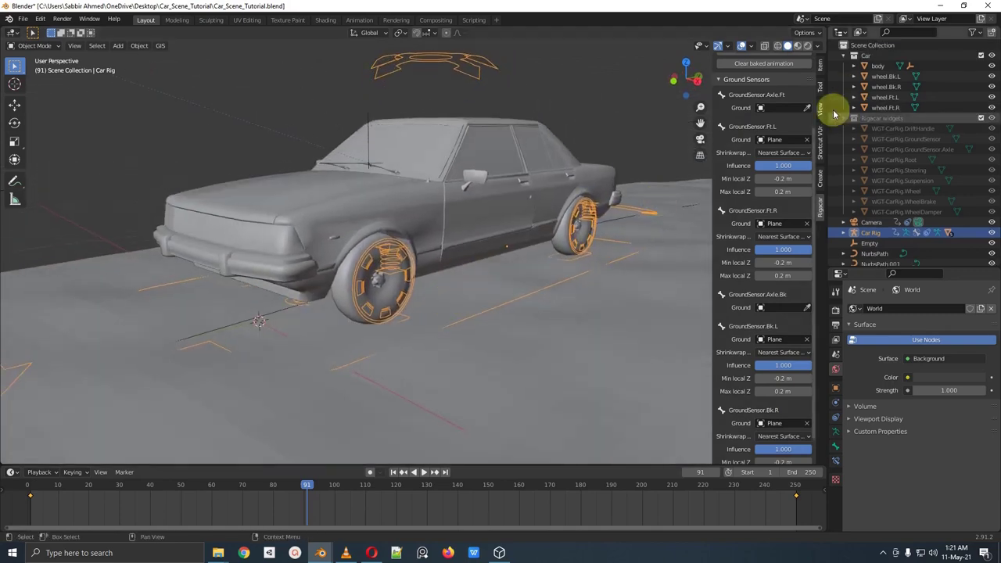
pyautogui.scroll(3, 797, 143)
pyautogui.click(798, 143)
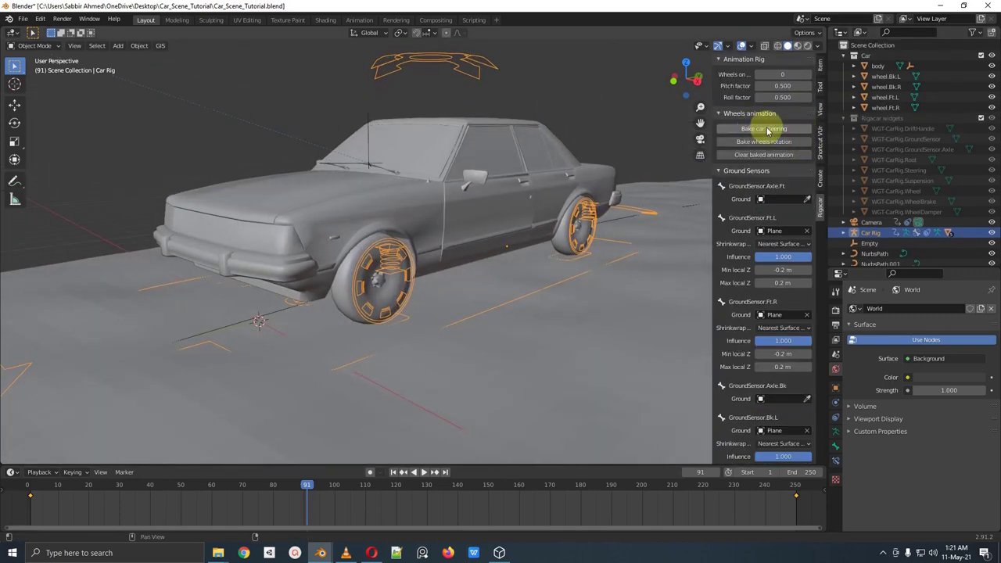
pyautogui.click(767, 131)
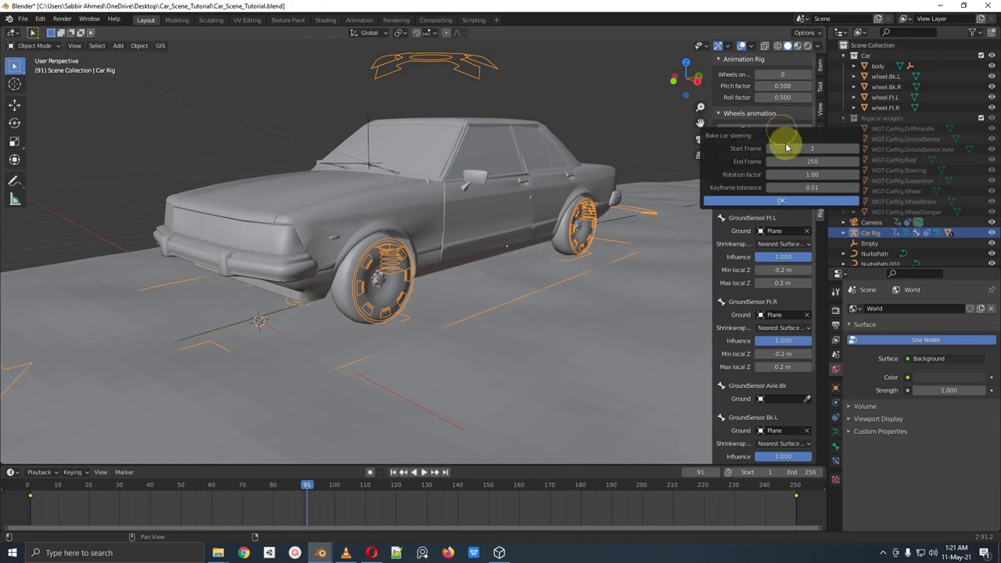
pyautogui.click(783, 203)
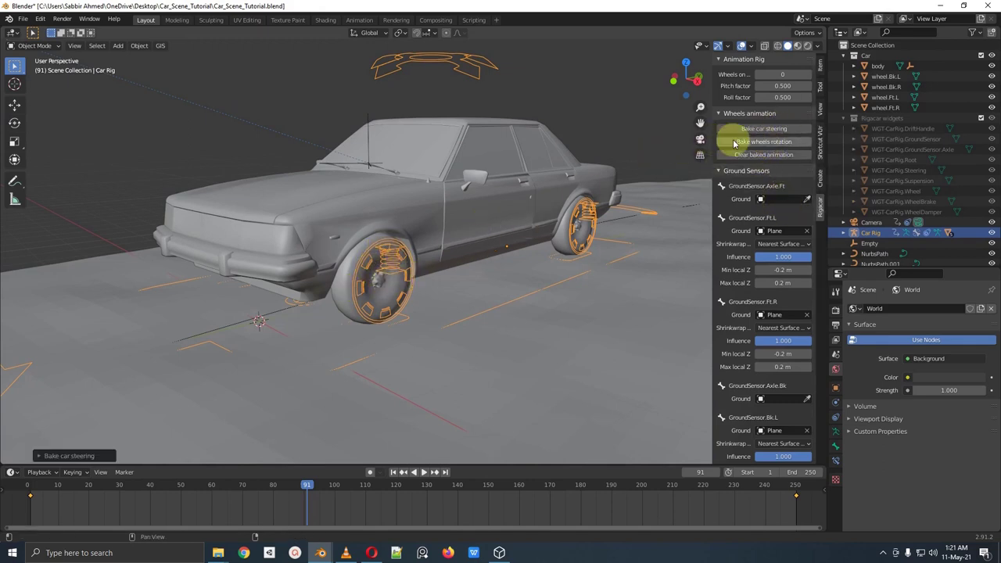
pyautogui.click(775, 142)
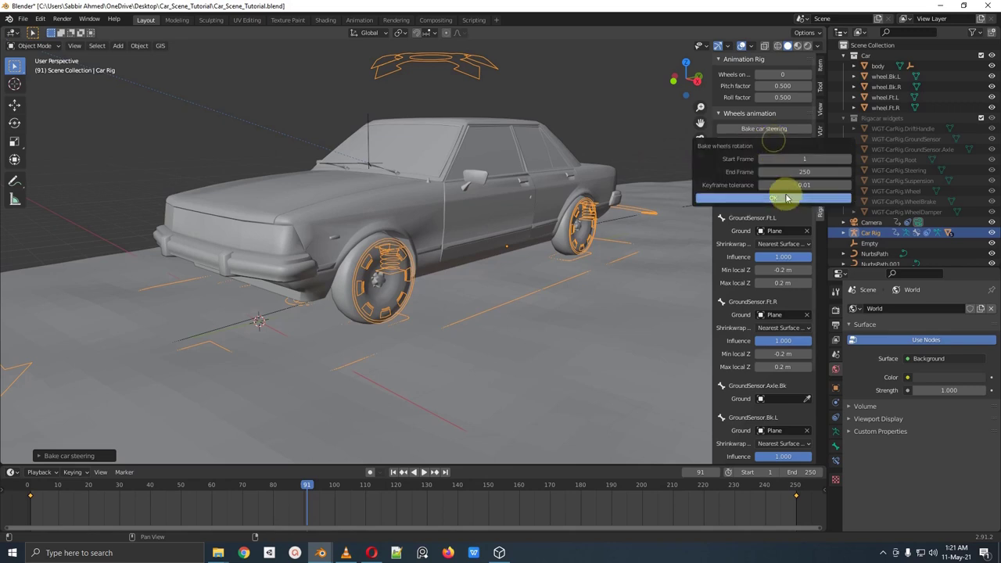
pyautogui.click(786, 198)
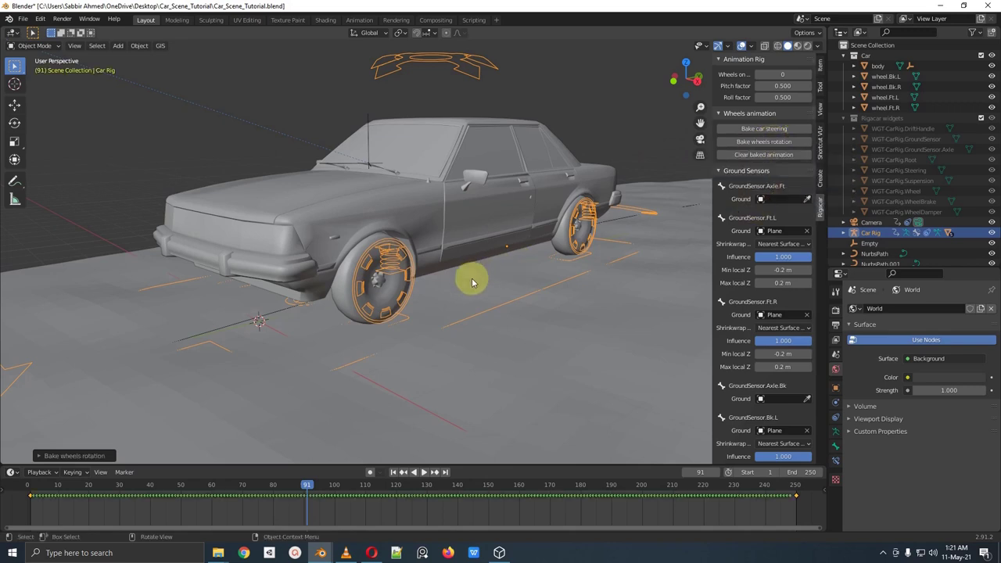
# Step: Play the baked car animation through the camera view from frame 27, stop it, and inspect the car along the curved road
pyautogui.moveTo(465, 329); pyautogui.dragTo(466, 335, button='middle')
pyautogui.press('KP_0')
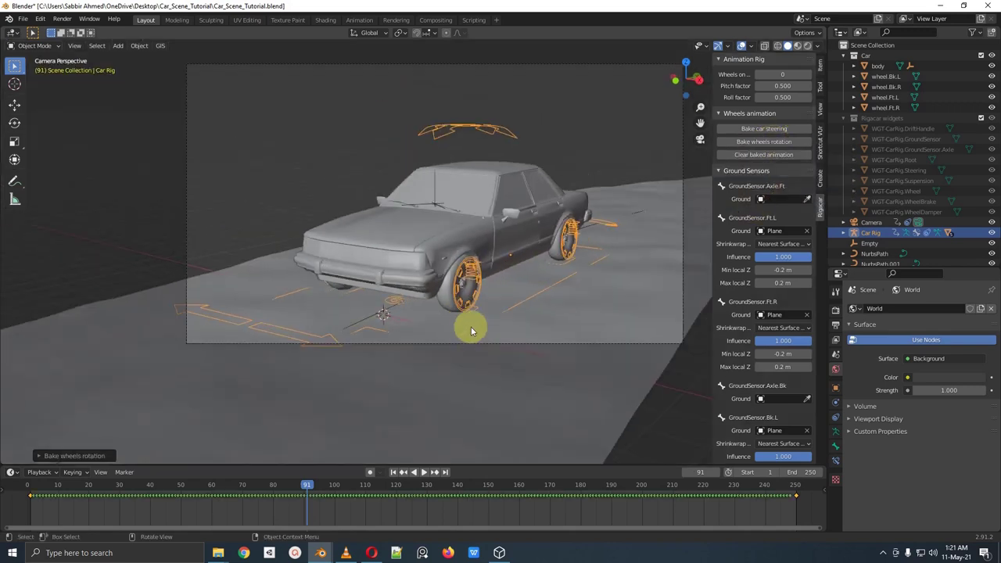
pyautogui.click(45, 489)
pyautogui.press('space')
pyautogui.moveTo(62, 485); pyautogui.dragTo(110, 465)
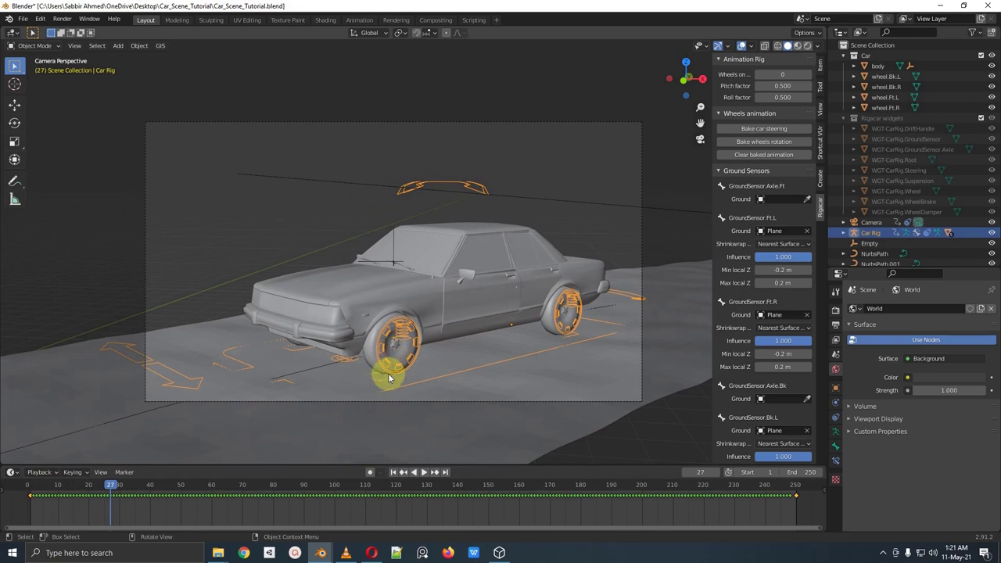
pyautogui.press('space')
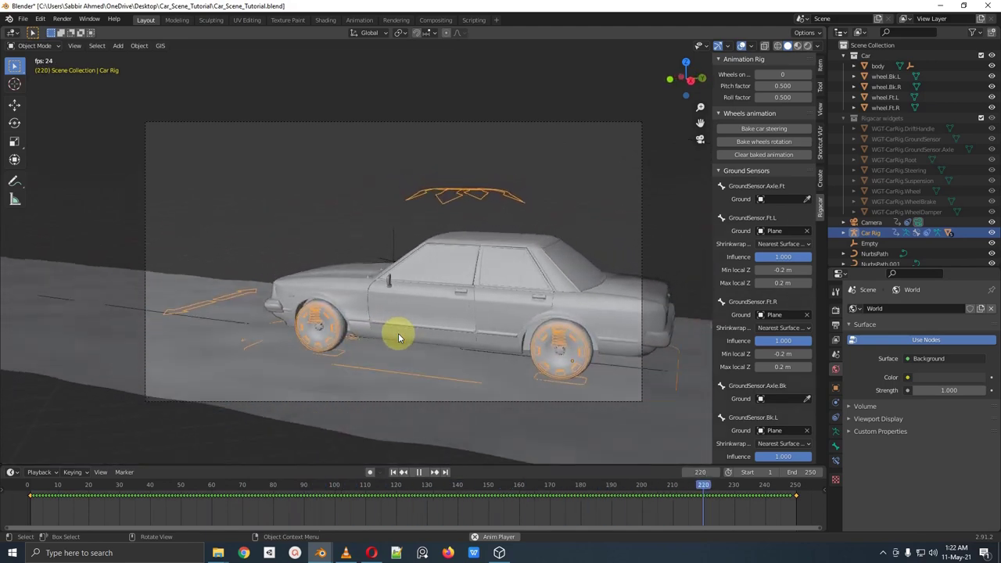
pyautogui.press('space')
pyautogui.moveTo(397, 338); pyautogui.dragTo(539, 324, button='middle')
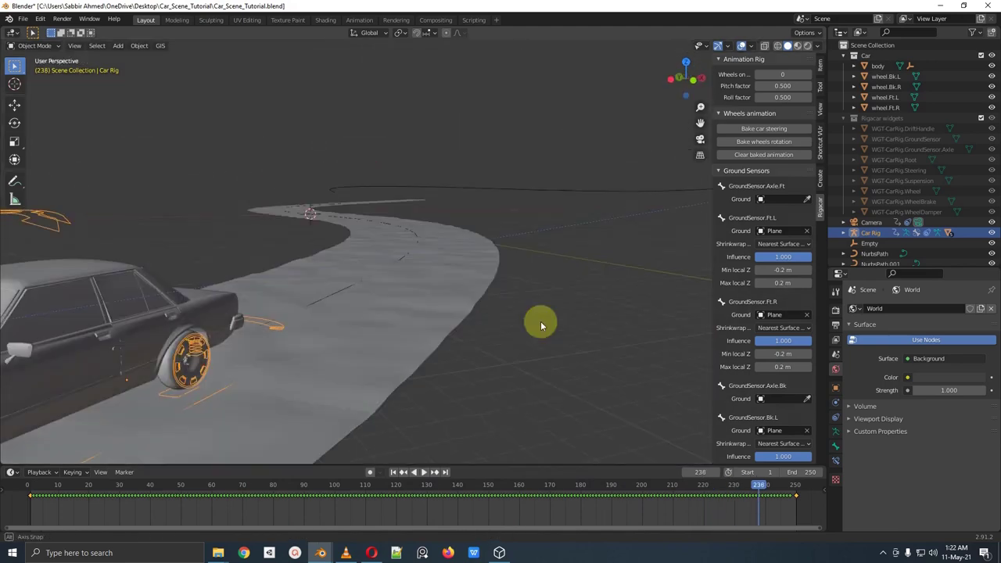
# Step: Select the front left wheel and set its rotation mode to XYZ Euler
pyautogui.moveTo(387, 346); pyautogui.dragTo(488, 311, button='middle')
pyautogui.scroll(5, 488, 310)
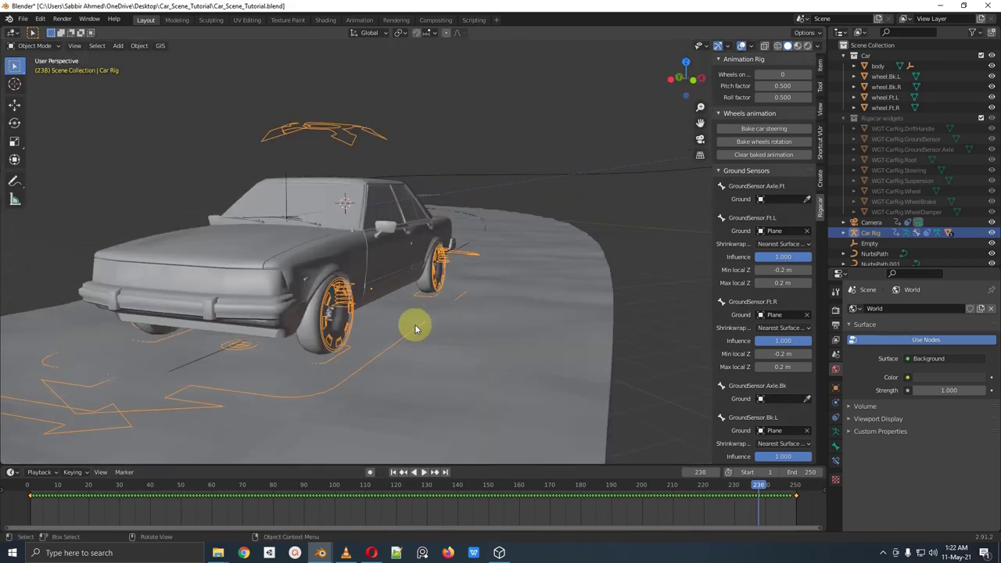
pyautogui.click(319, 333)
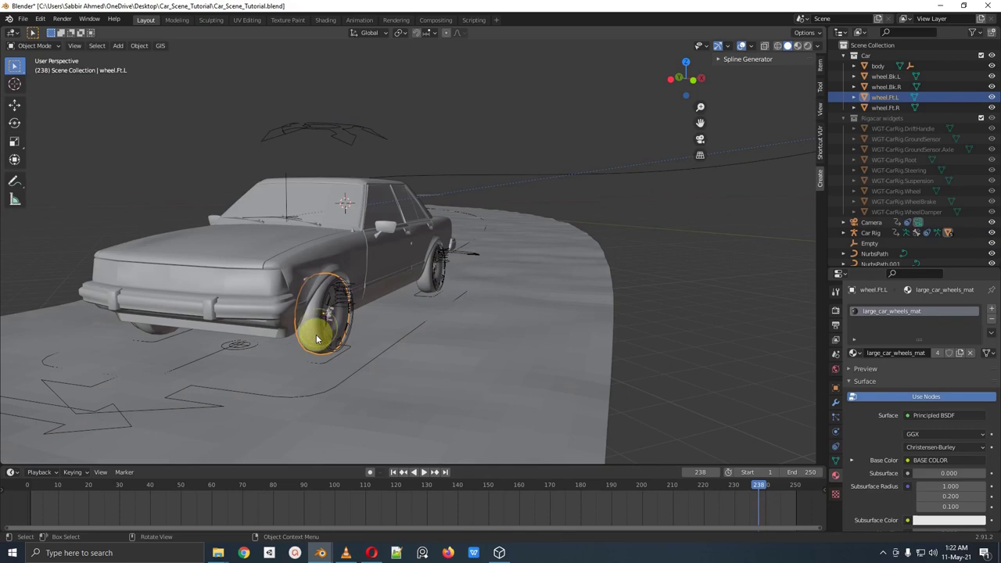
pyautogui.press('KP_Decimal')
pyautogui.scroll(-5, 434, 269)
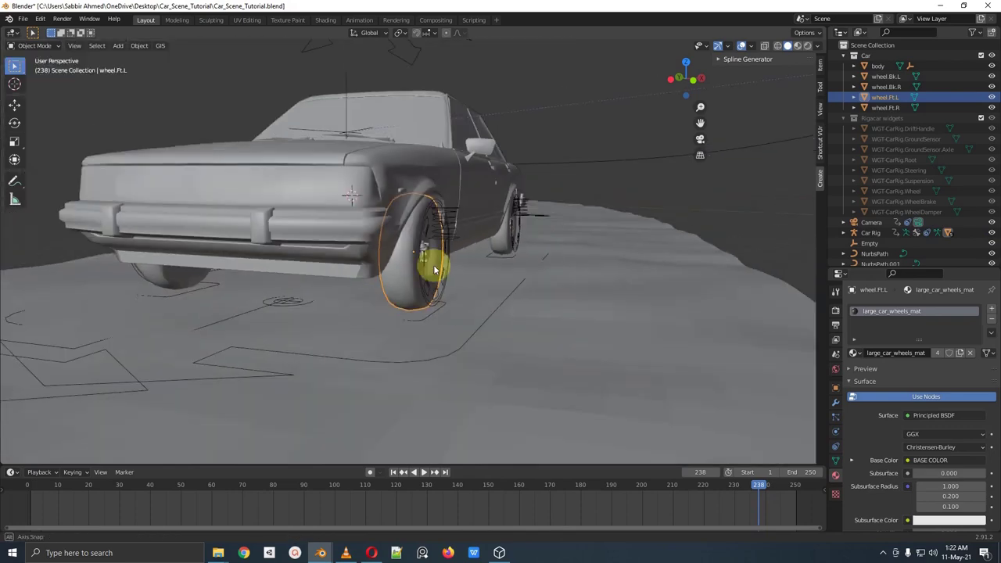
pyautogui.moveTo(435, 269); pyautogui.dragTo(431, 245, button='middle')
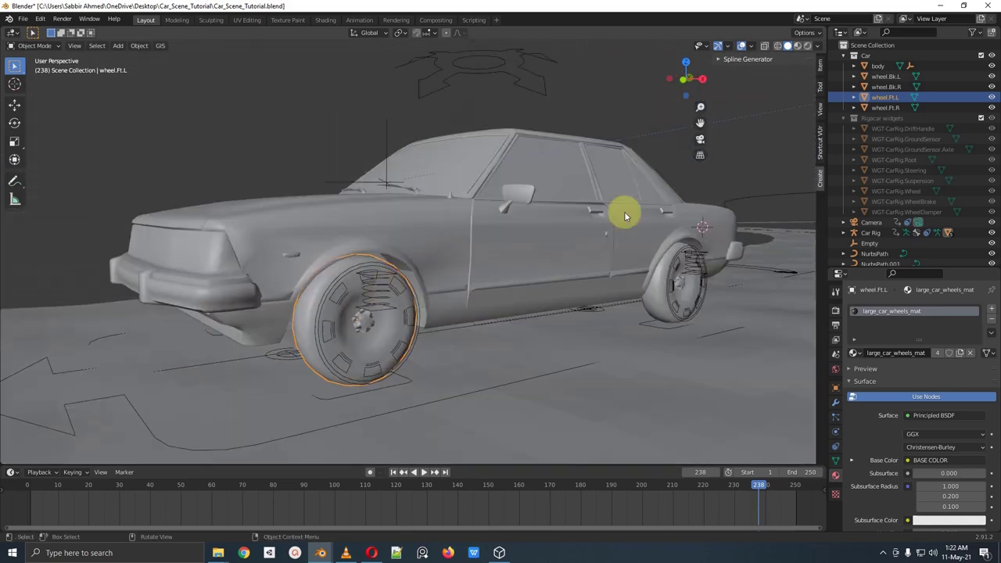
pyautogui.click(820, 72)
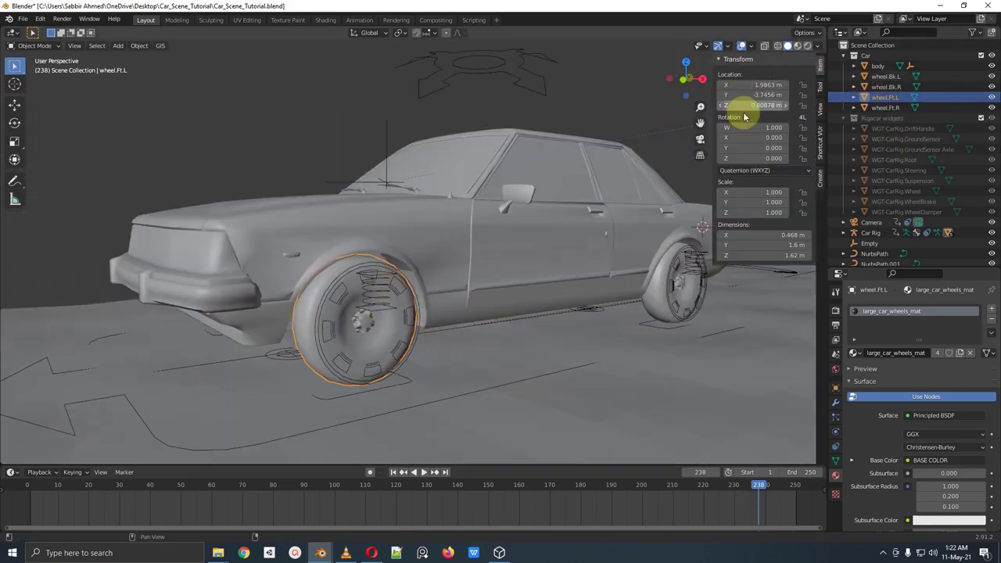
pyautogui.click(745, 172)
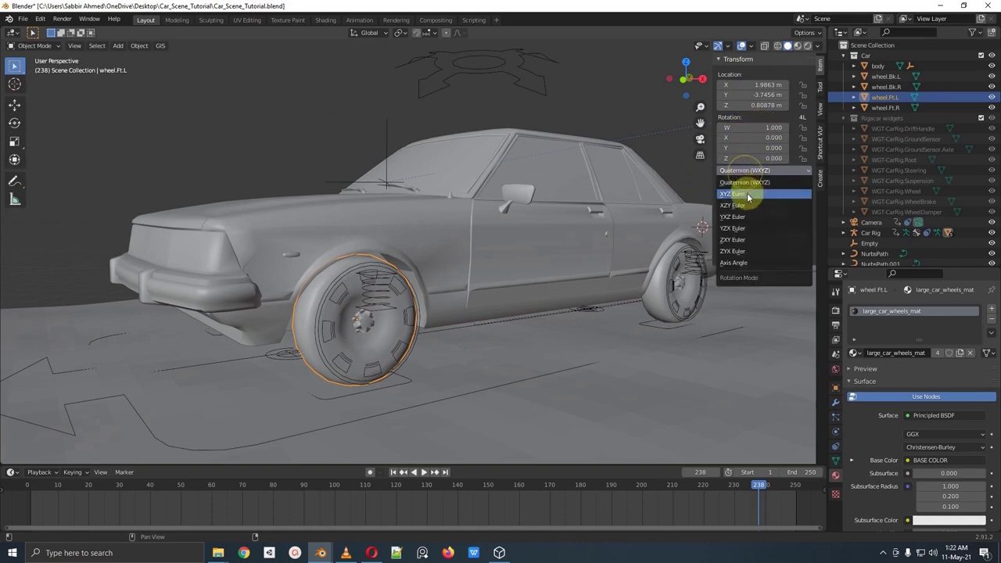
pyautogui.click(746, 193)
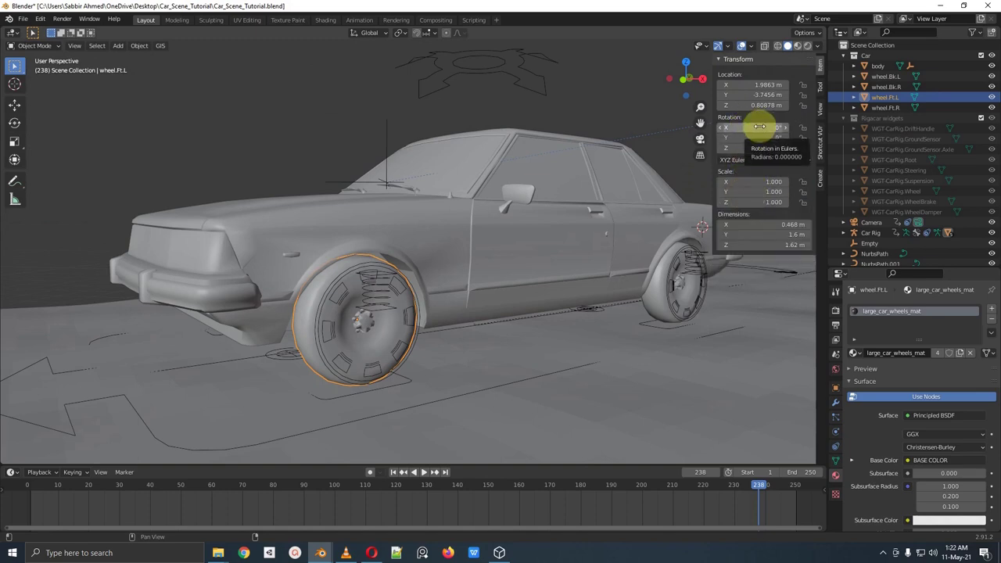
# Step: Drive the front left wheel's X rotation with the expression #frame/10
pyautogui.moveTo(759, 128)
pyautogui.mouseDown()
pyautogui.moveTo(810, 134)
pyautogui.moveTo(759, 130)
pyautogui.moveTo(985, 113)
pyautogui.moveTo(758, 129)
pyautogui.mouseUp()
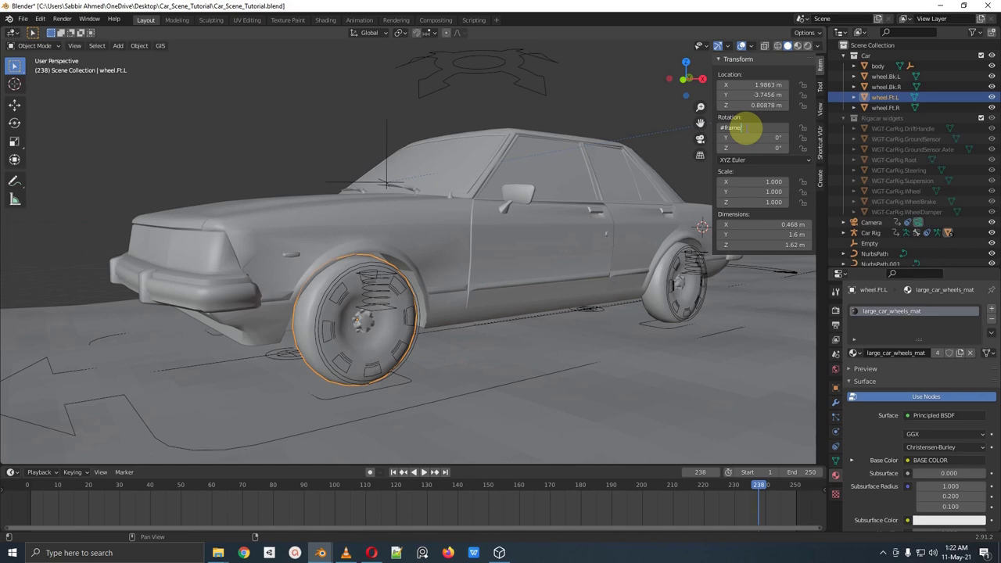
pyautogui.write('0')
pyautogui.press('Return')
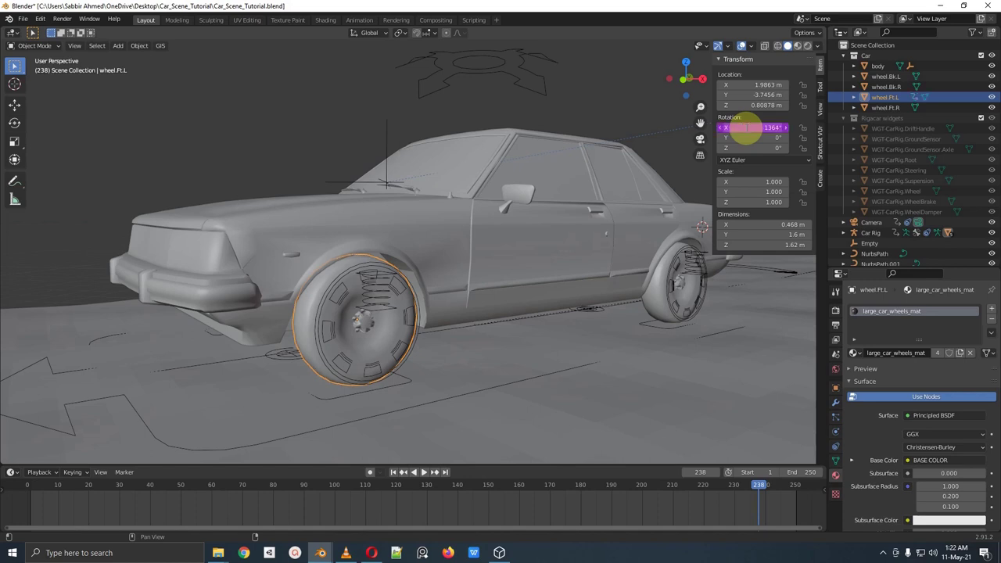
# Step: Move through frames 1, 6 and 28 and examine how the front left wheel turns at each one
pyautogui.click(35, 485)
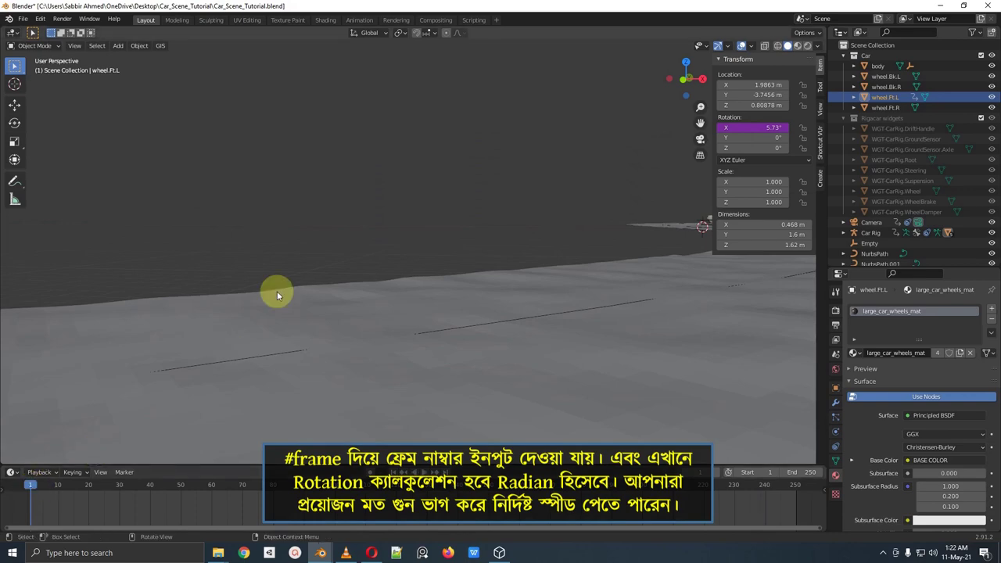
pyautogui.press('KP_Decimal')
pyautogui.moveTo(292, 294); pyautogui.dragTo(390, 278, button='middle')
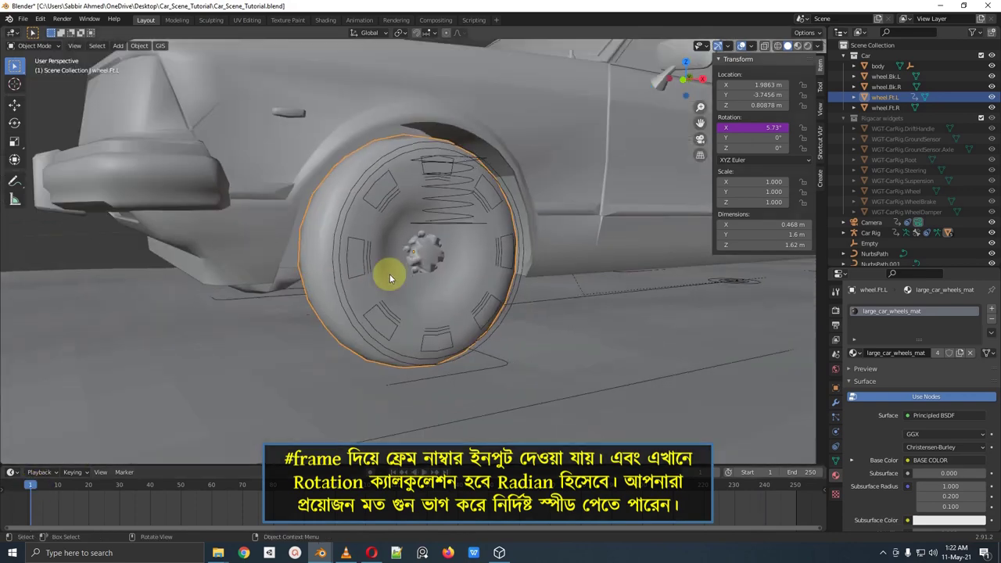
pyautogui.moveTo(33, 485); pyautogui.dragTo(46, 485)
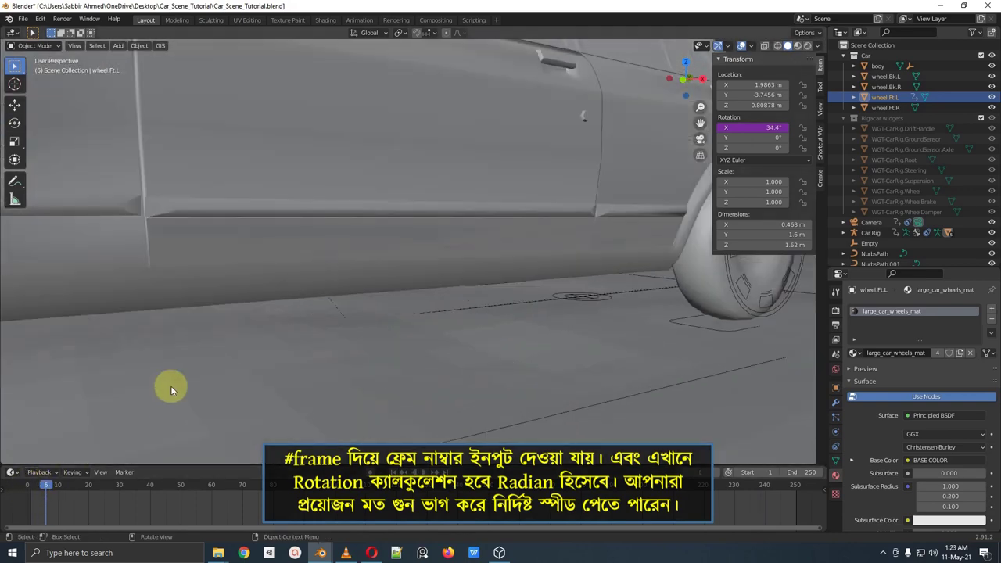
pyautogui.press('KP_Decimal')
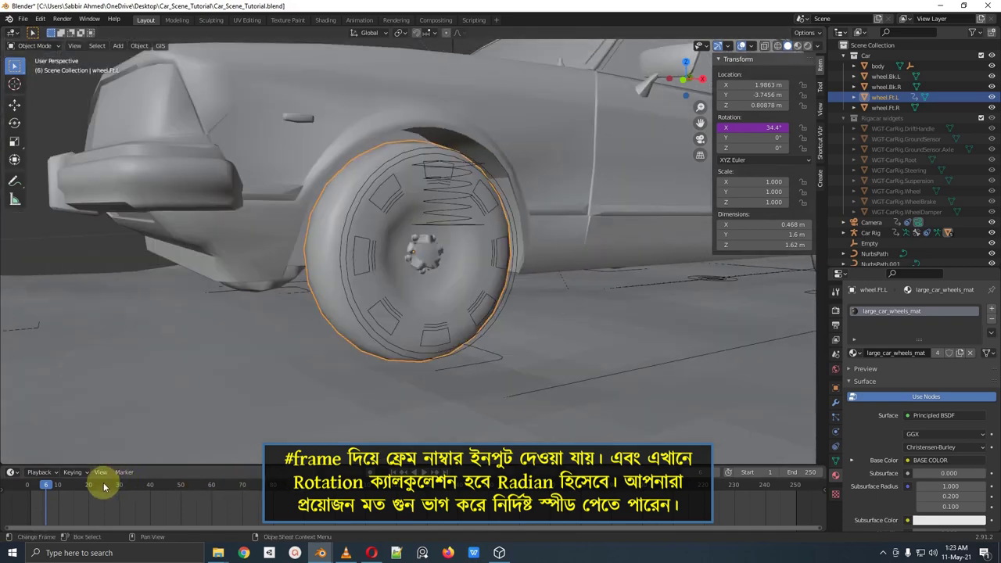
pyautogui.moveTo(103, 486); pyautogui.dragTo(114, 485)
pyautogui.press('KP_Decimal')
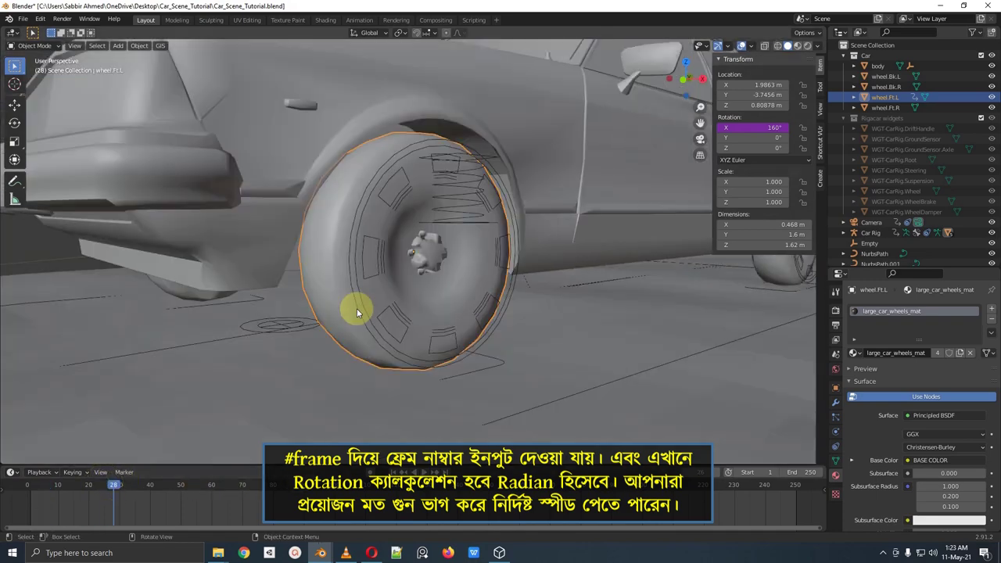
pyautogui.moveTo(357, 308); pyautogui.dragTo(436, 307, button='middle')
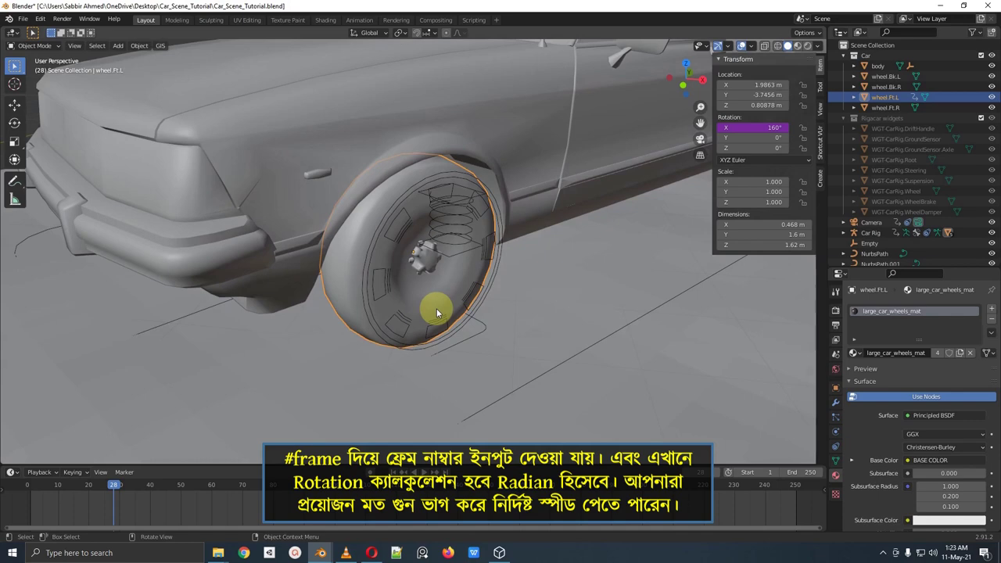
pyautogui.scroll(-4, 436, 308)
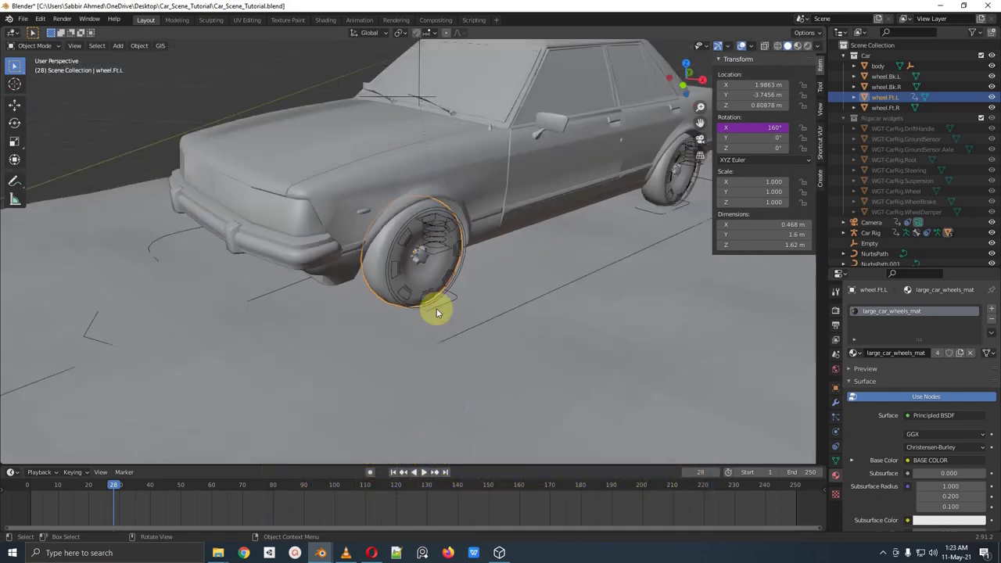
# Step: Change the front left wheel's X rotation expression to frame/2
pyautogui.moveTo(435, 305); pyautogui.dragTo(446, 286, button='middle')
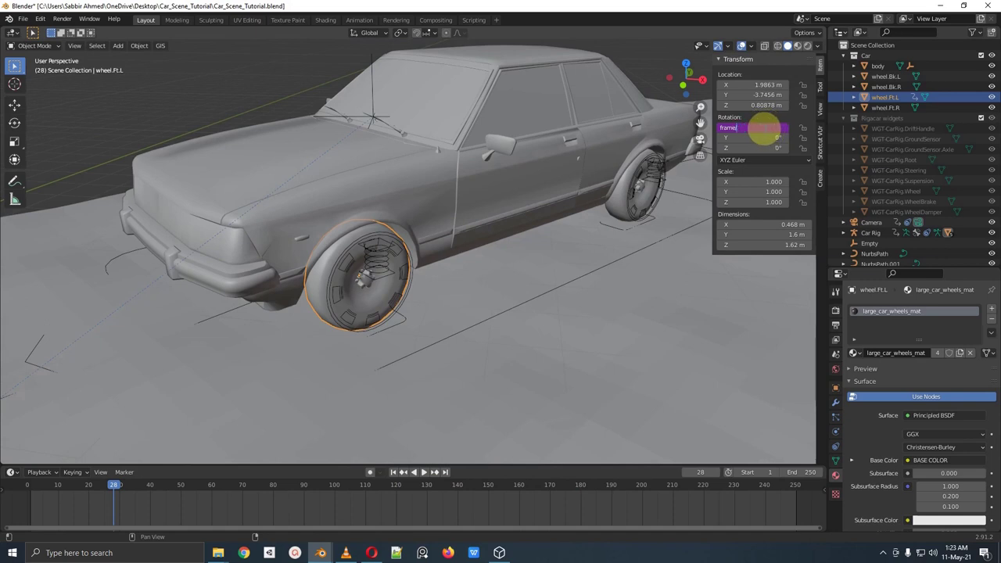
pyautogui.write('#frame')
pyautogui.press('Return')
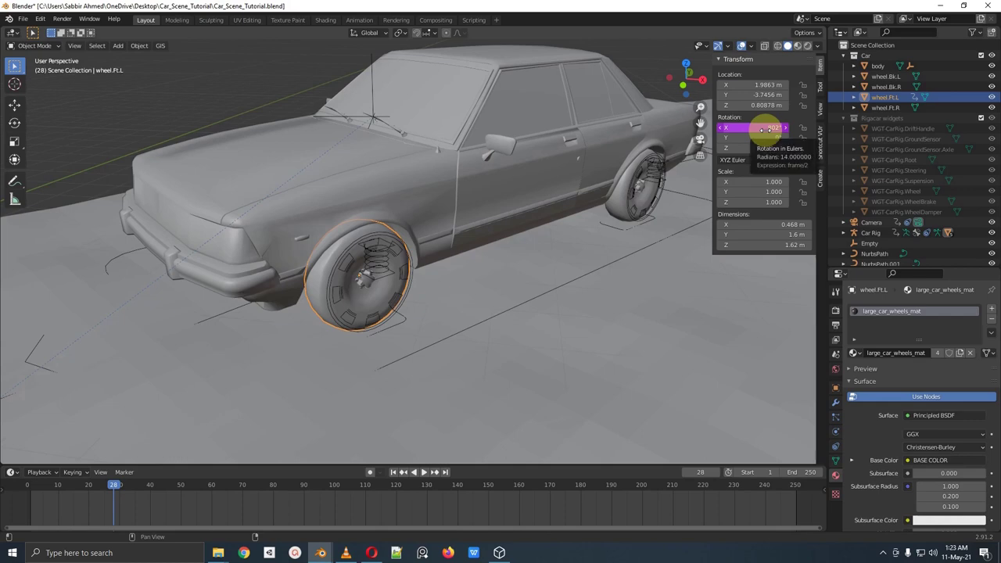
# Step: Set the back left wheel's rotation mode to XYZ Euler and enter a #frame expression for its X rotation
pyautogui.click(628, 201)
pyautogui.moveTo(662, 187); pyautogui.dragTo(496, 206, button='middle')
pyautogui.click(532, 208)
pyautogui.scroll(2, 496, 207)
pyautogui.scroll(-1, 517, 205)
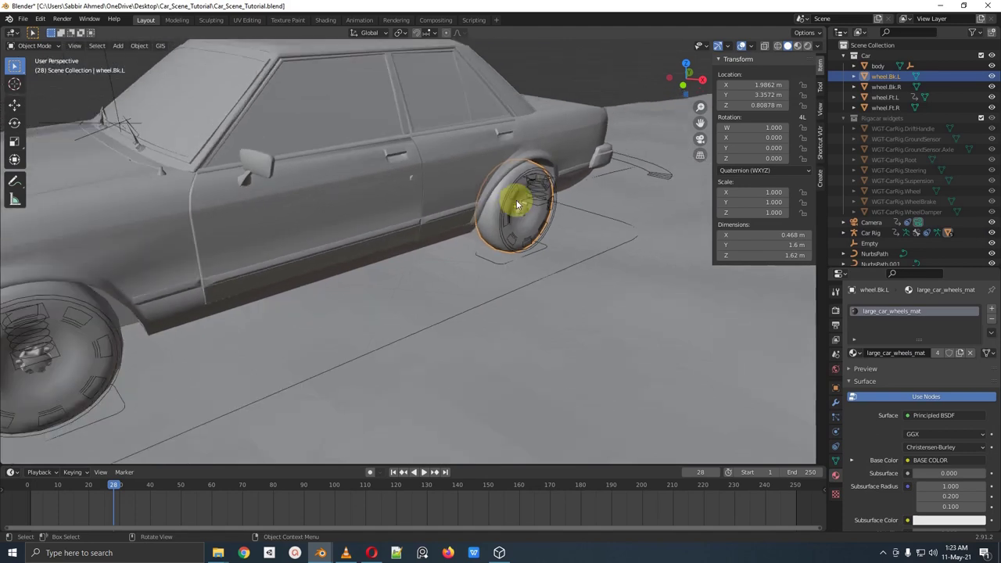
pyautogui.click(739, 171)
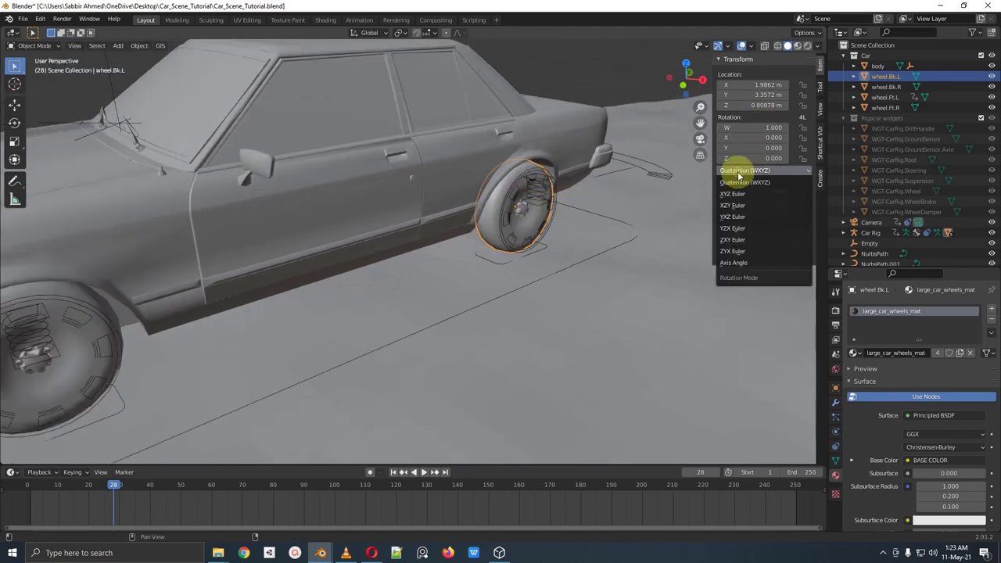
pyautogui.click(733, 193)
pyautogui.click(751, 125)
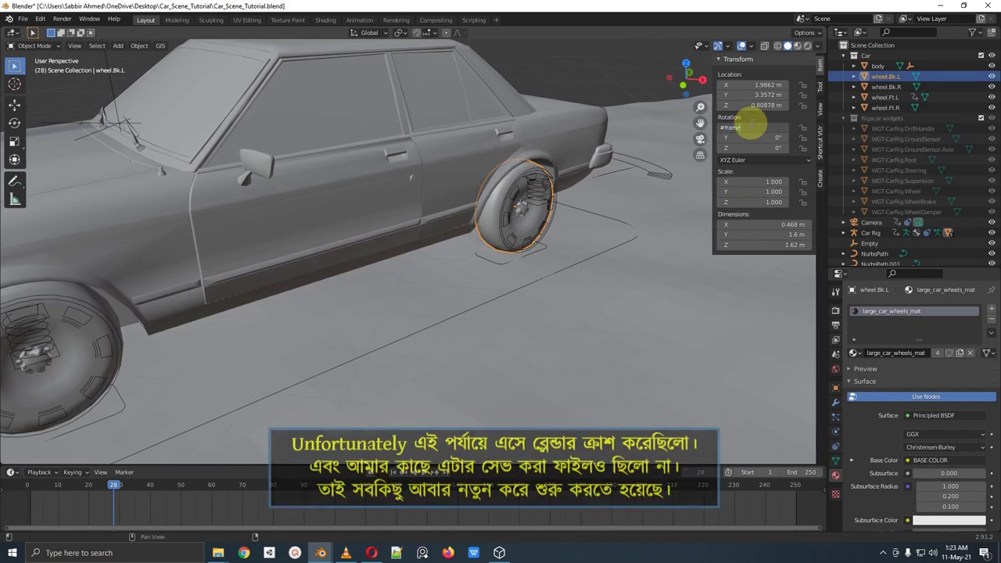
pyautogui.press('Return')
pyautogui.scroll(-1, 190, 434)
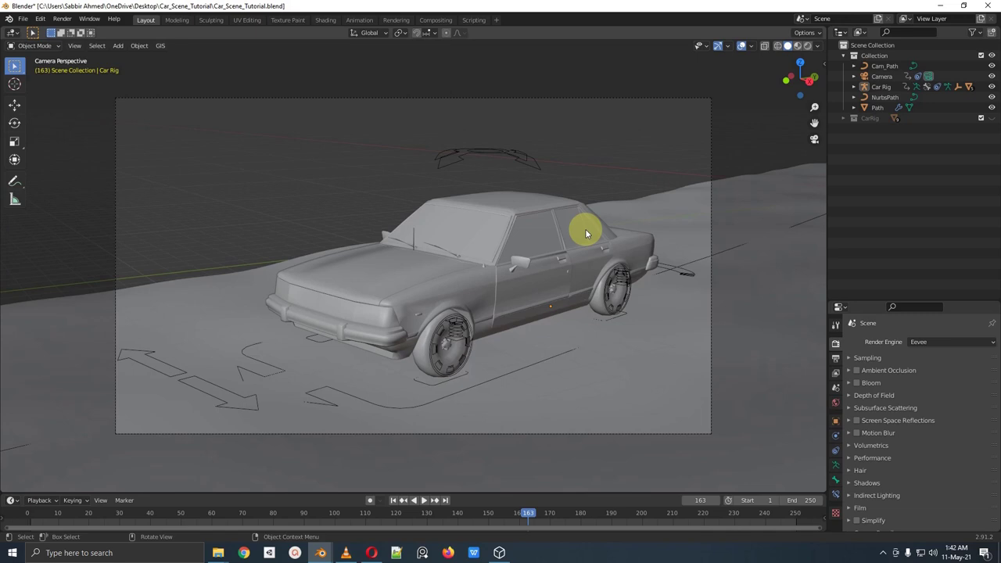
# Step: Play the car animation through the camera view, pausing once to check the wheels before resuming
pyautogui.press('space')
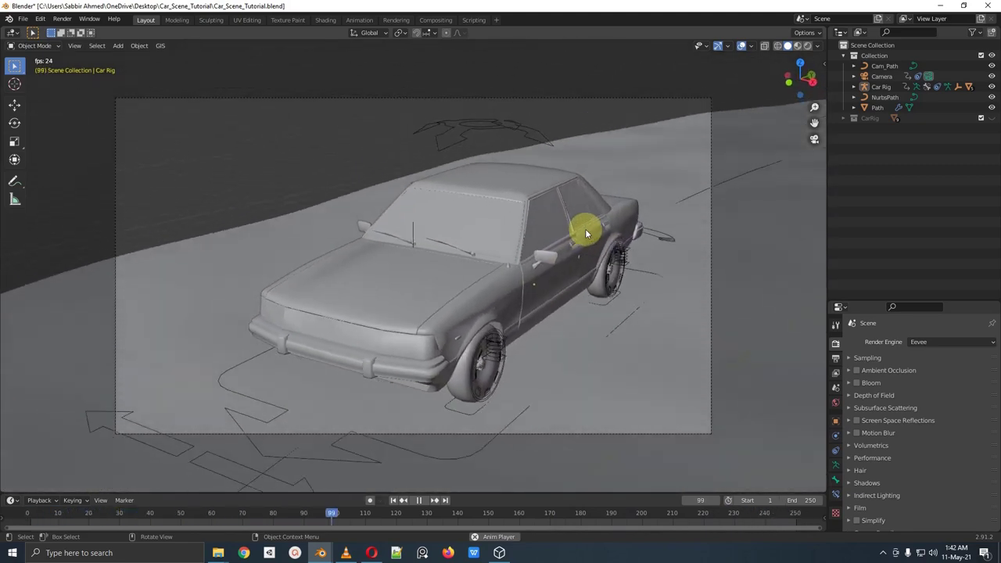
pyautogui.press('space')
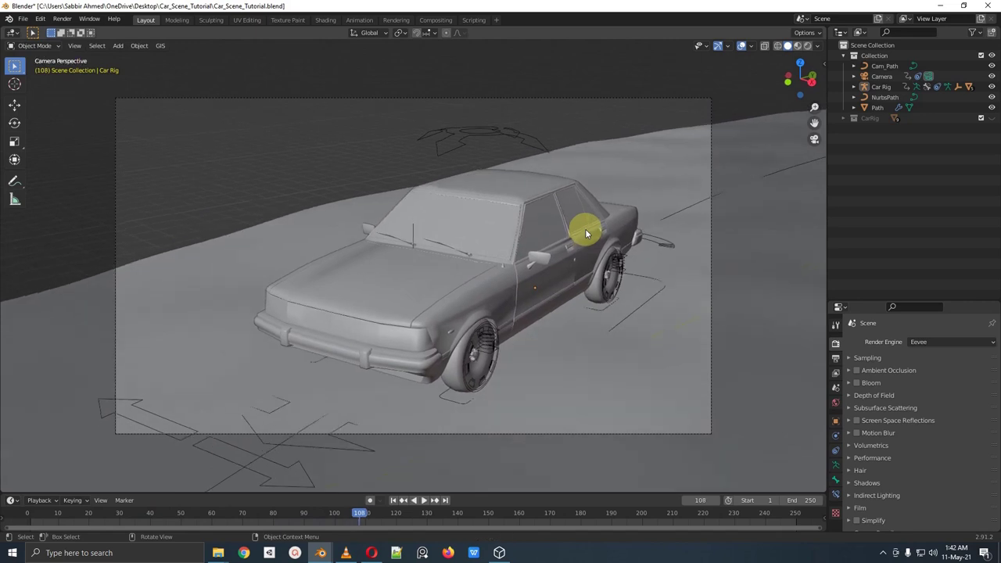
pyautogui.press('space')
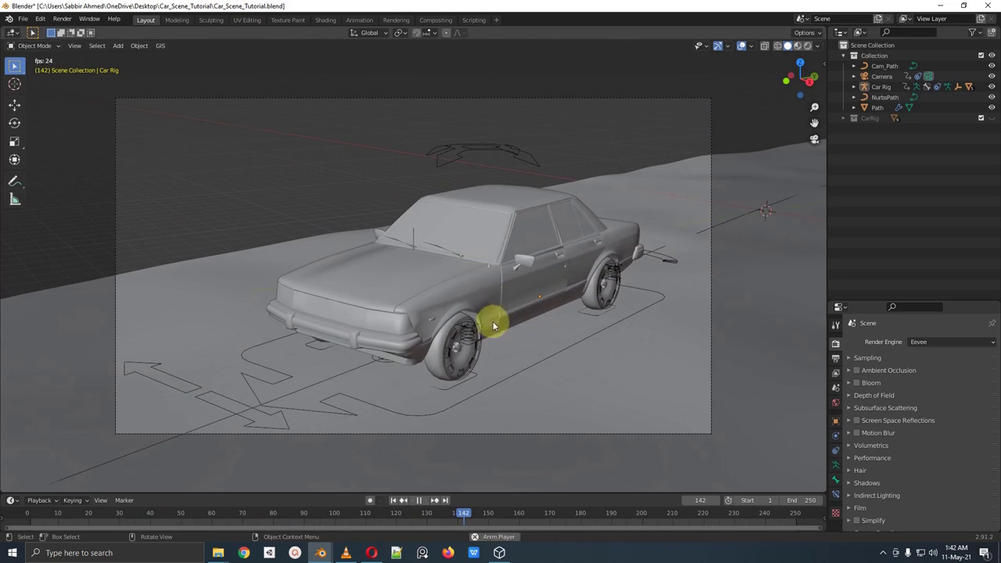
# Step: Select the back left wheel and enter #frame/5 as its X rotation expression
pyautogui.click(612, 301)
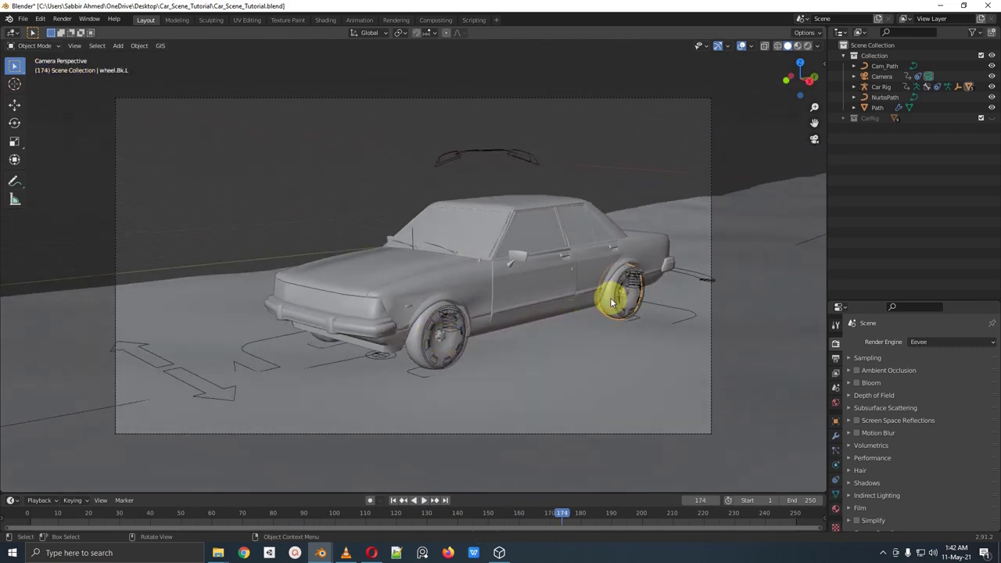
pyautogui.click(825, 63)
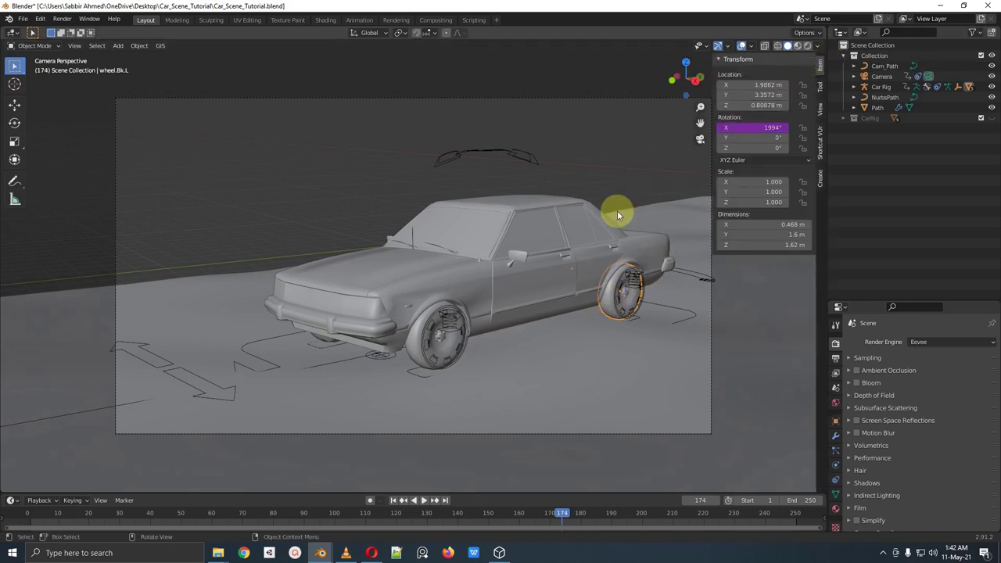
pyautogui.click(748, 127)
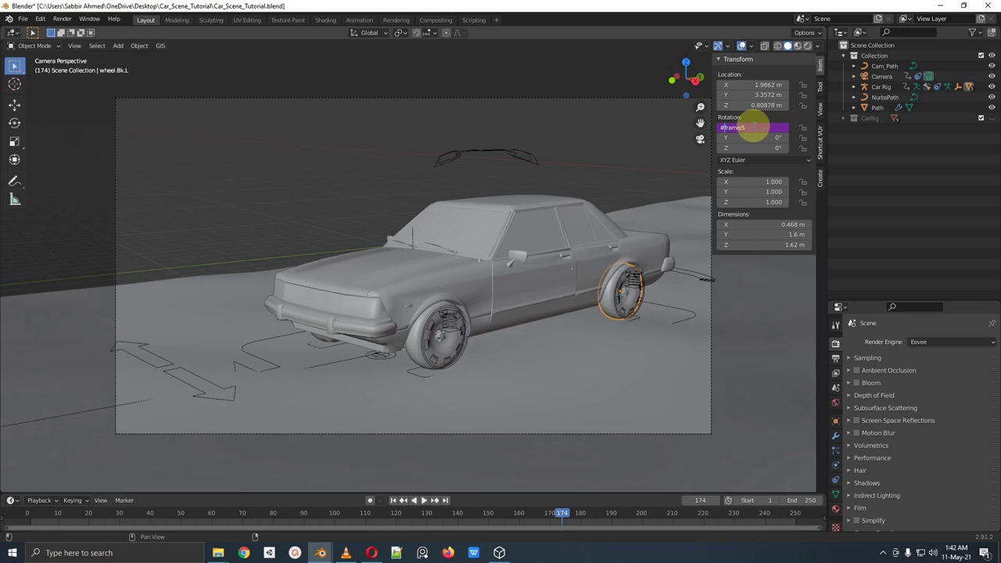
pyautogui.press('Return')
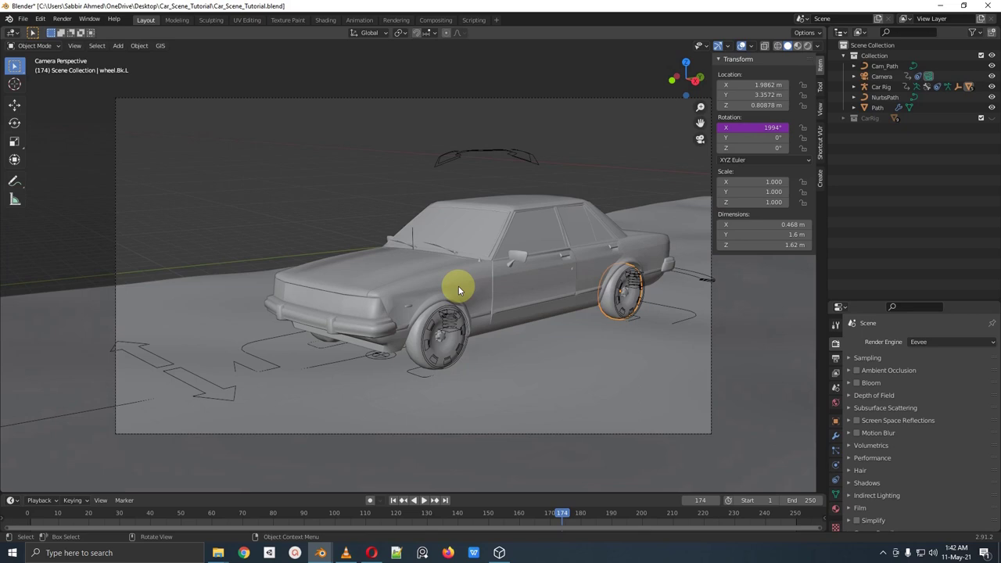
# Step: Select the camera target empty, then switch to VLC media player to view Render_01.mp4 and return to Blender
pyautogui.click(411, 236)
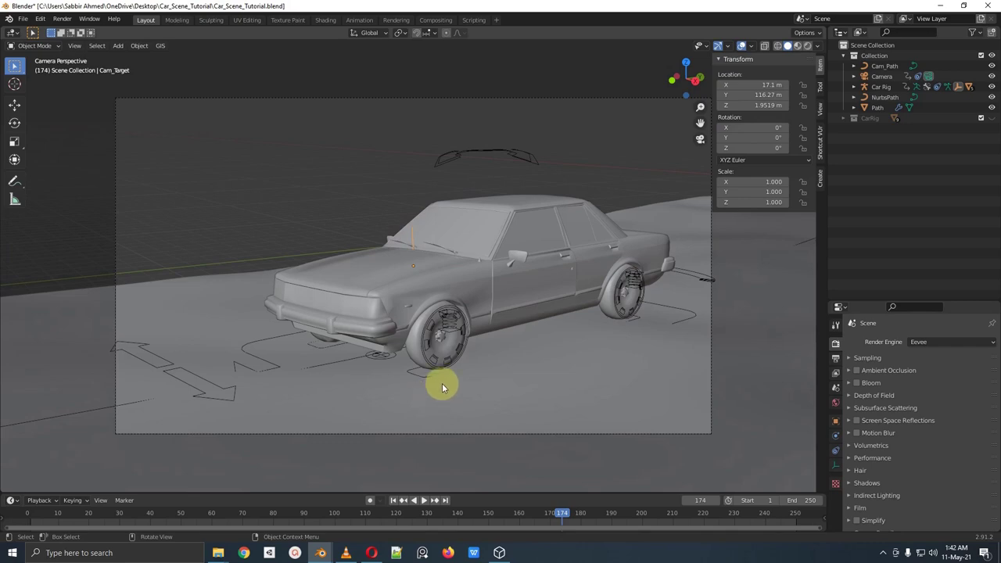
pyautogui.click(345, 553)
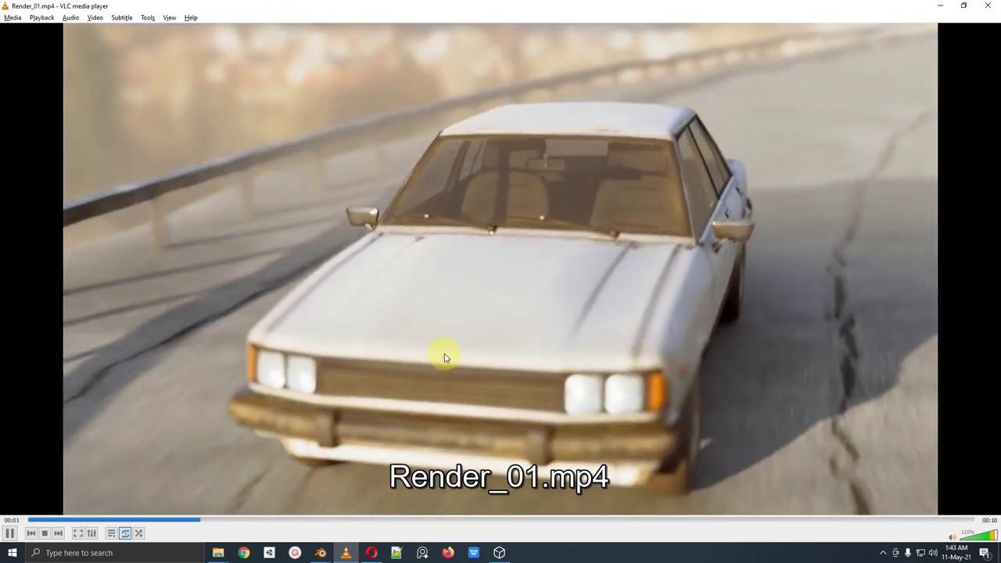
pyautogui.press('space')
pyautogui.hotkey('alt', 'Tab')
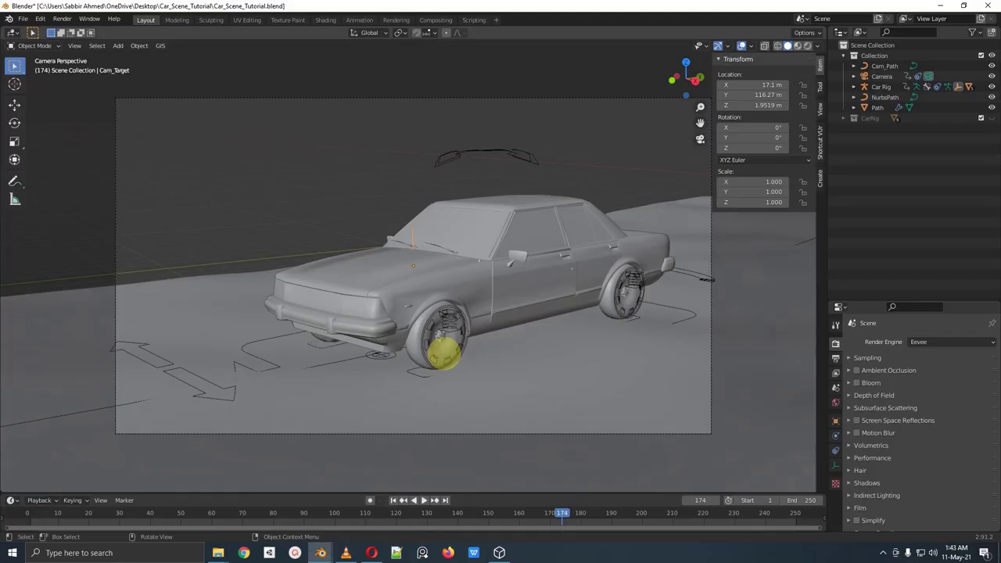
# Step: Try moving the camera target empty upward in the camera view
pyautogui.press('g')
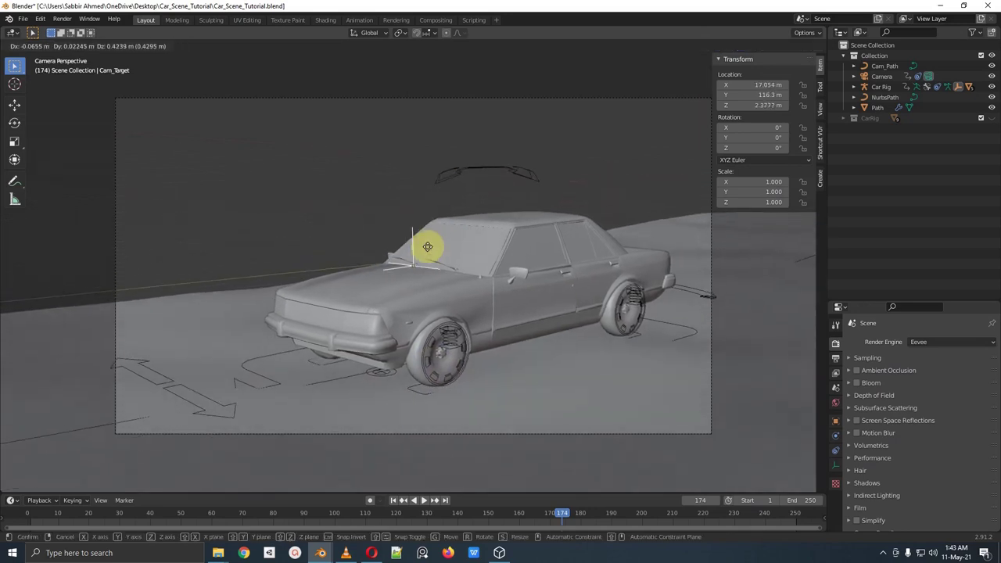
pyautogui.click(436, 229)
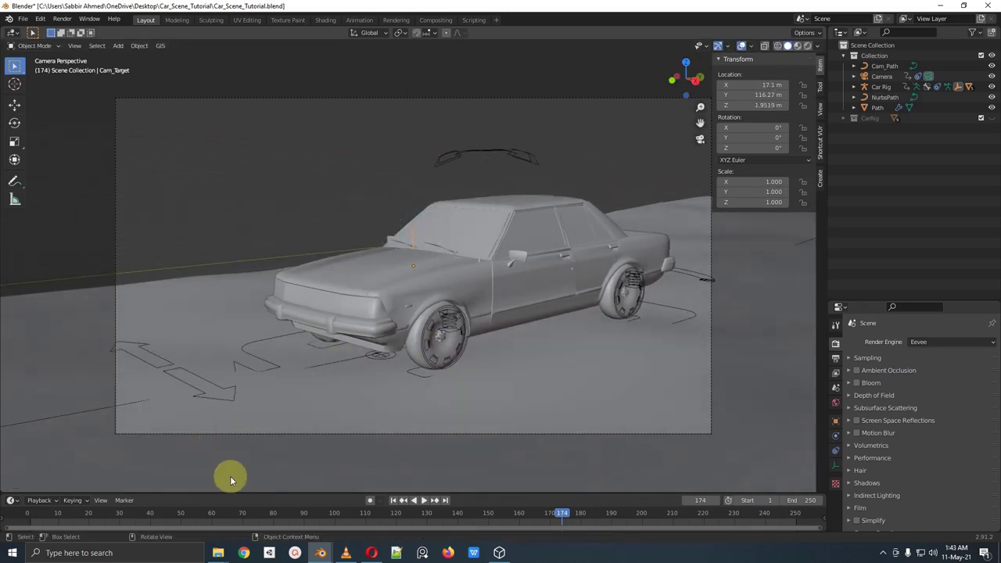
# Step: Return the animation to frame 1 and stop playback
pyautogui.press('space')
pyautogui.moveTo(63, 514); pyautogui.dragTo(31, 519)
pyautogui.press('space')
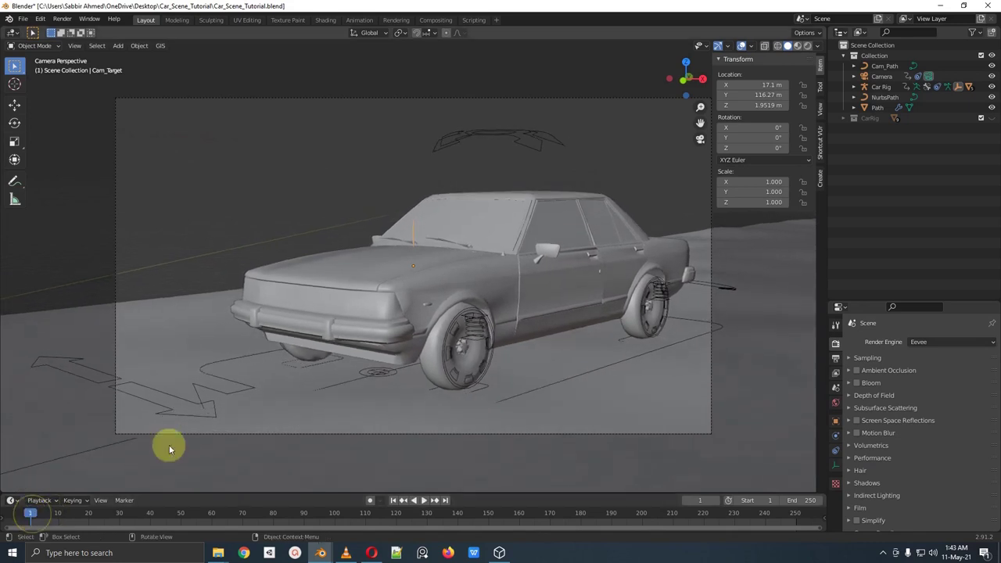
# Step: Insert location keyframes for the camera target empty at frame 1 and frame 250
pyautogui.press('i')
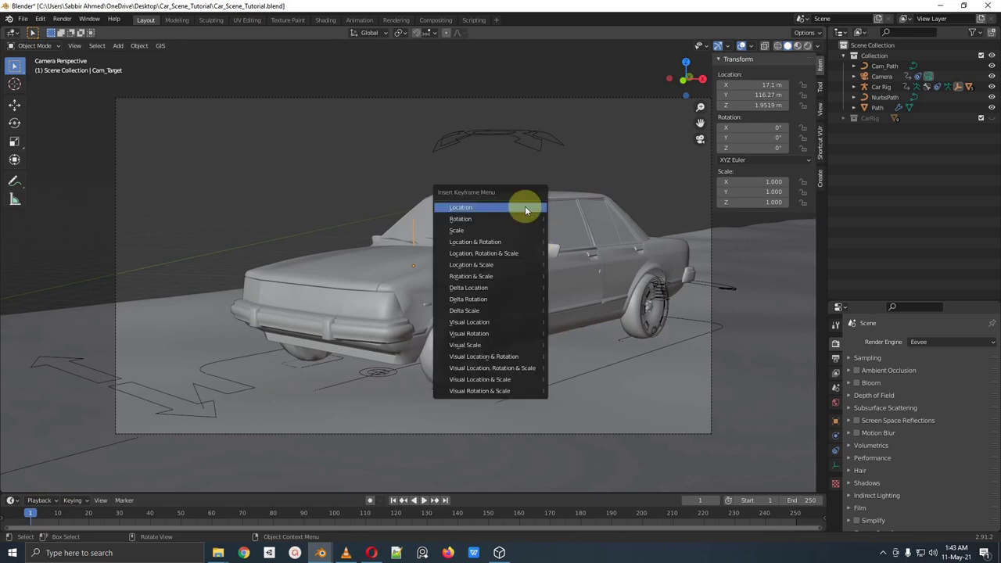
pyautogui.click(499, 210)
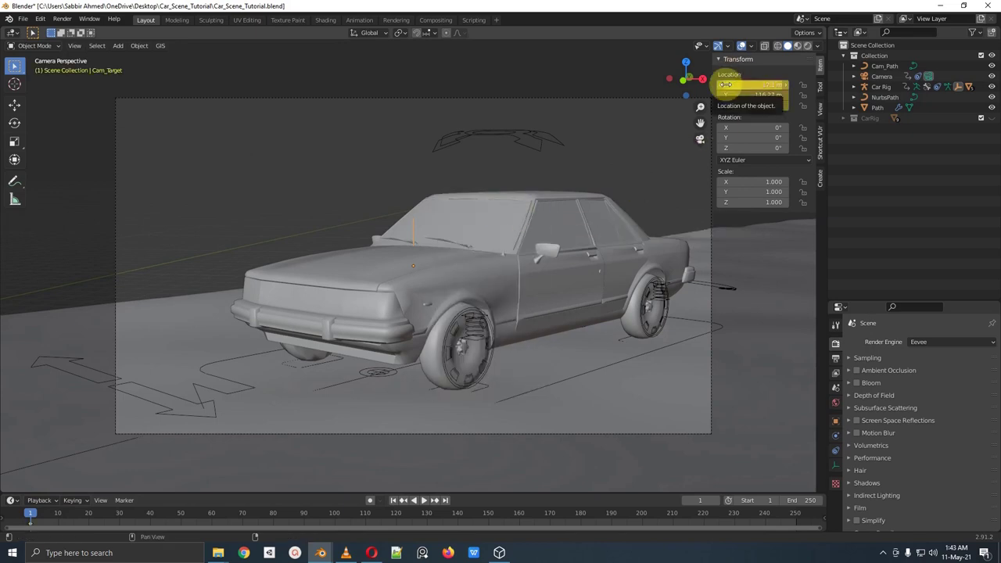
pyautogui.moveTo(30, 513); pyautogui.dragTo(796, 506)
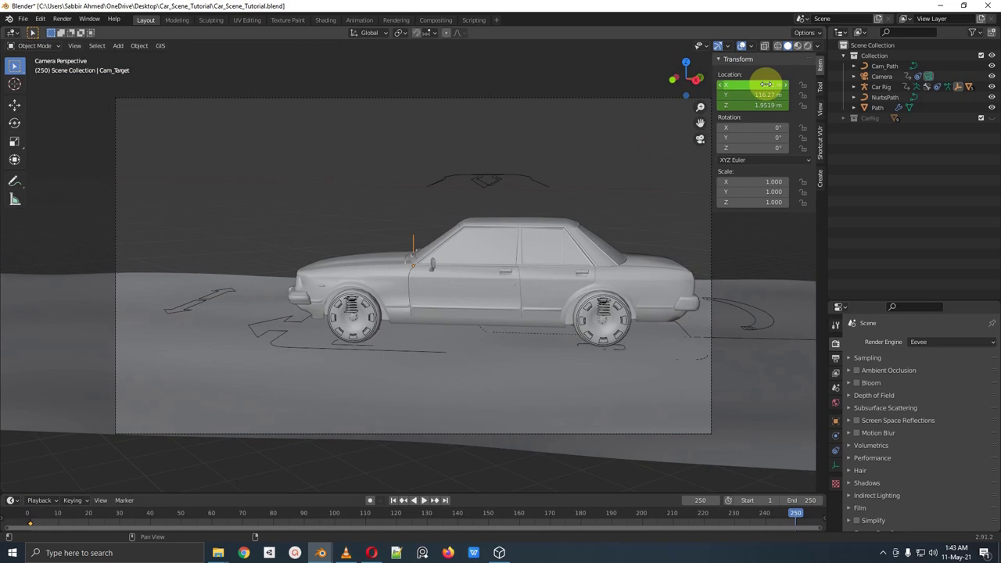
pyautogui.press('i')
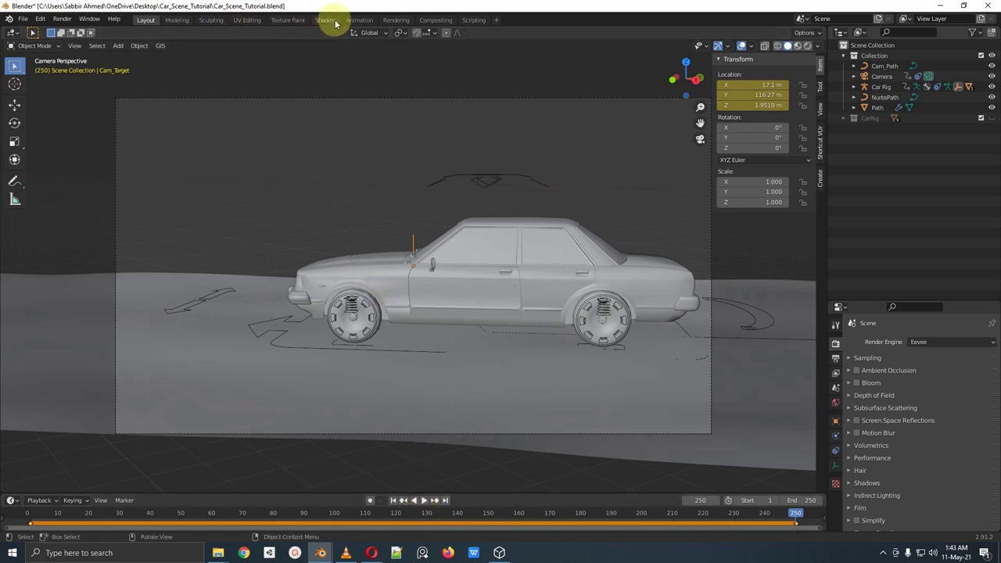
# Step: Switch to the Animation workspace, look at the keyframes in the Dope Sheet and return that area to the Graph Editor
pyautogui.click(358, 20)
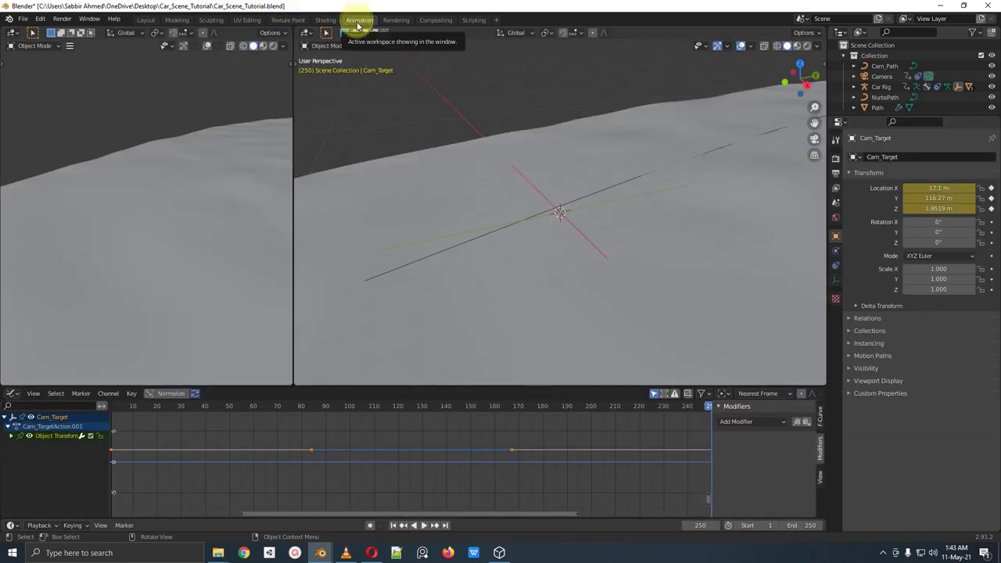
pyautogui.click(12, 393)
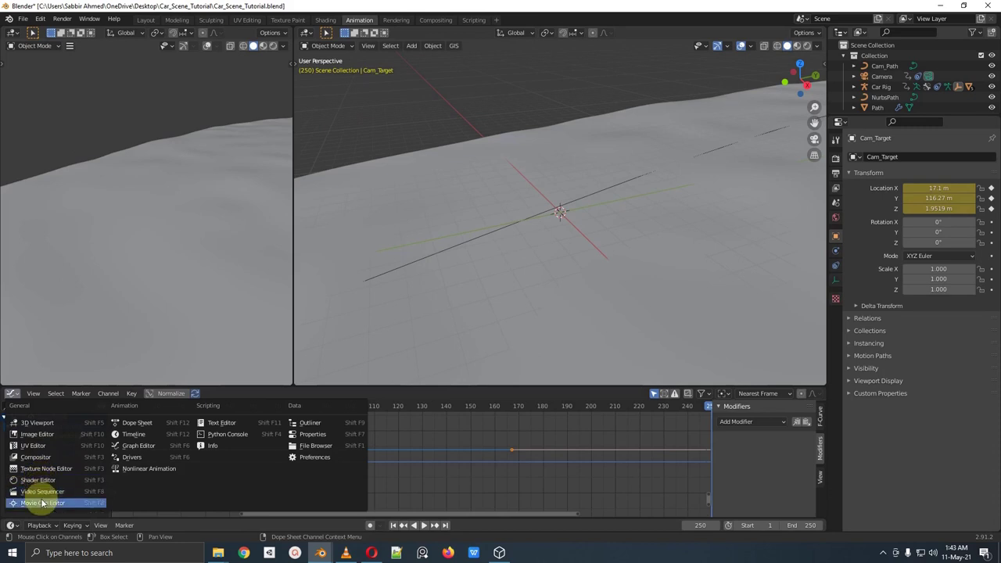
pyautogui.click(137, 423)
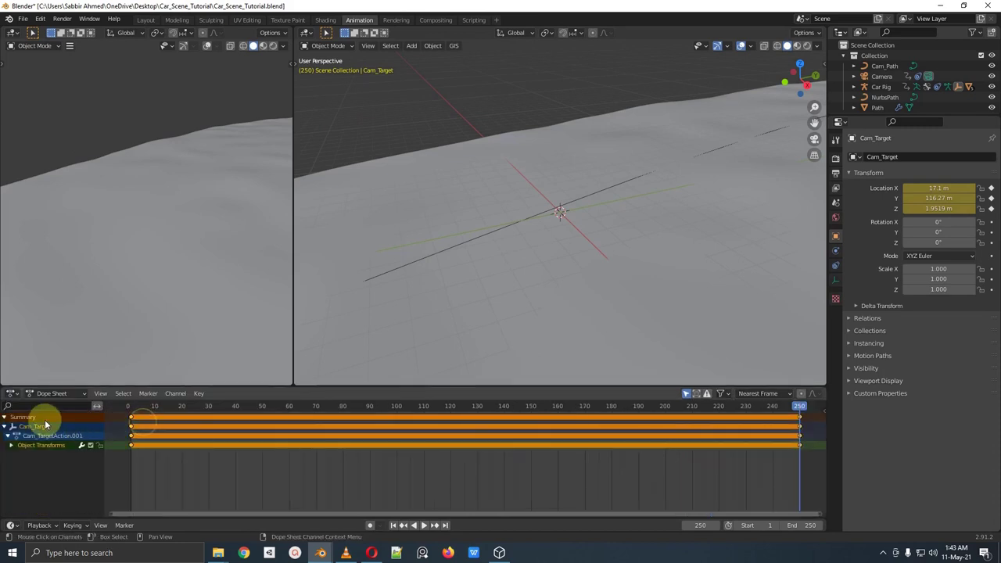
pyautogui.click(12, 394)
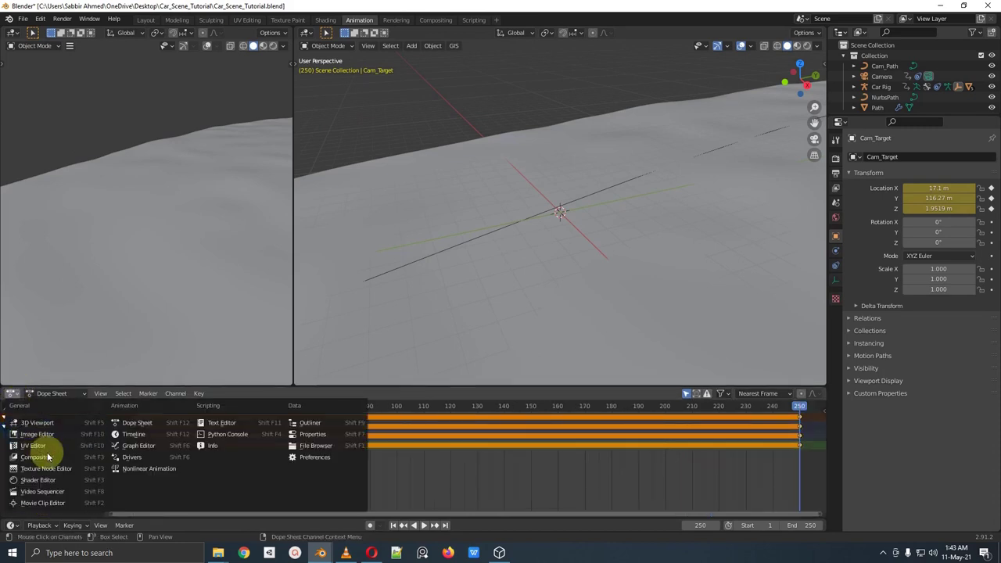
pyautogui.click(137, 445)
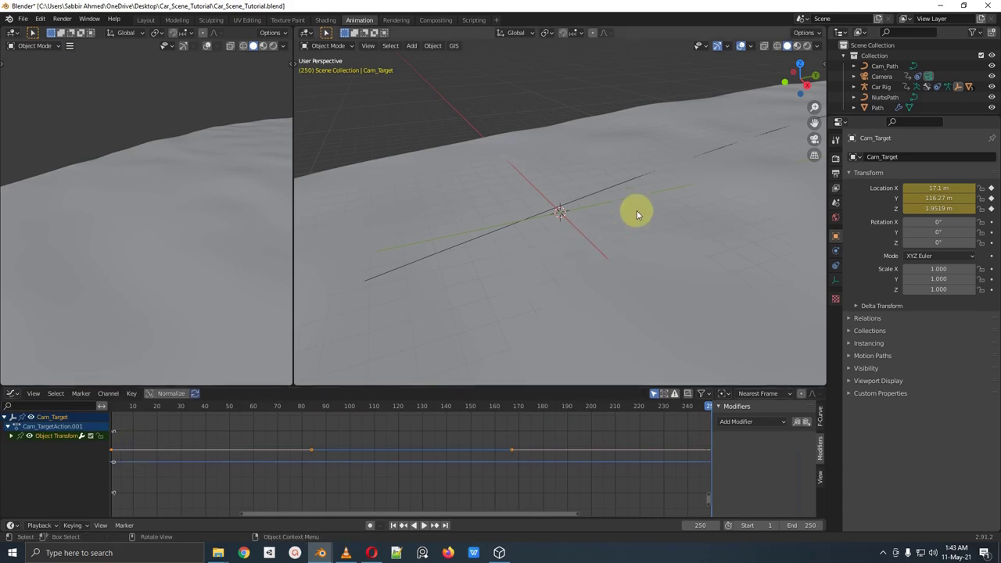
# Step: Expand the camera target's Object Transforms channels, look through its location curves and turn on Normalize for the graph
pyautogui.scroll(-8, 637, 214)
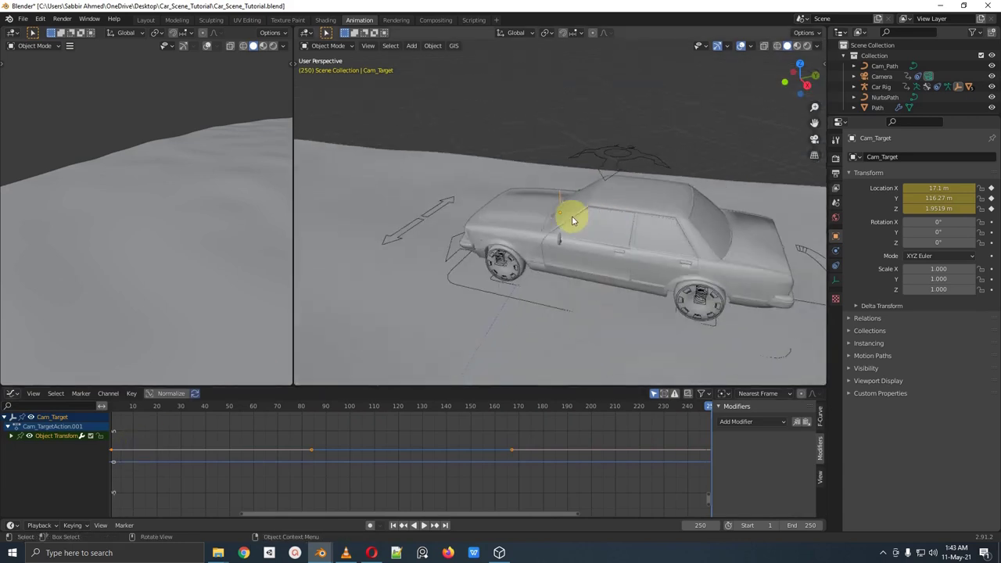
pyautogui.scroll(3, 615, 222)
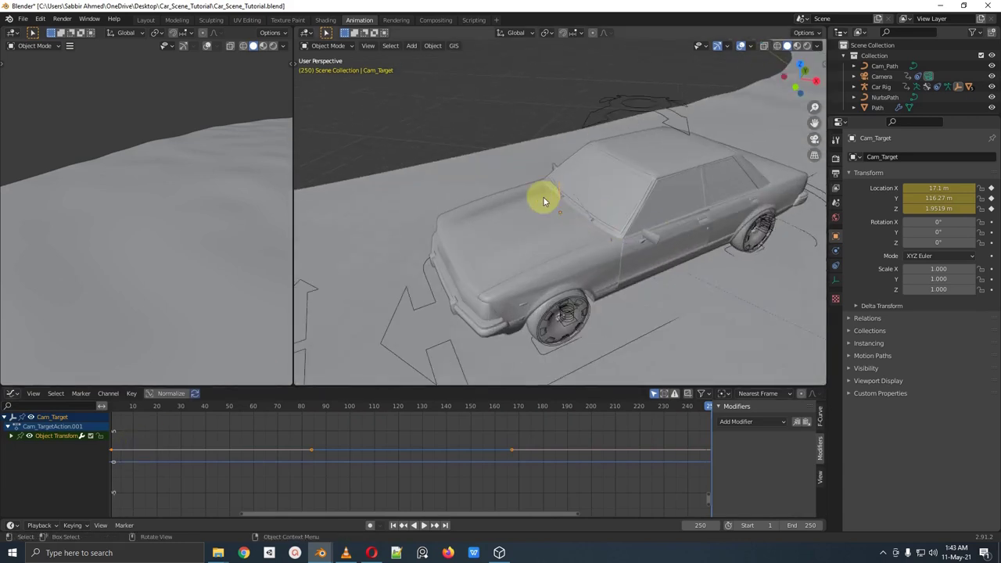
pyautogui.click(11, 436)
pyautogui.click(41, 454)
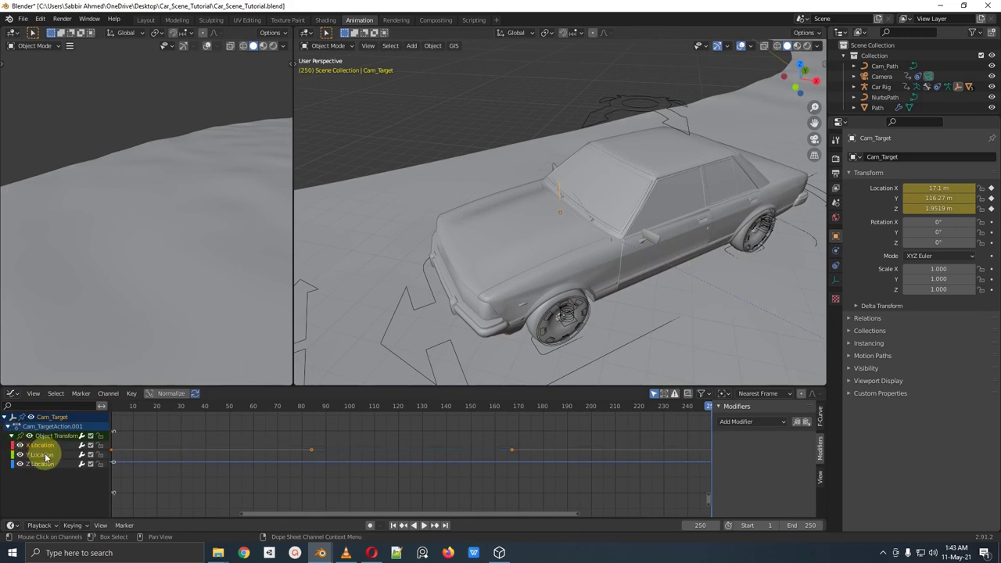
pyautogui.click(43, 445)
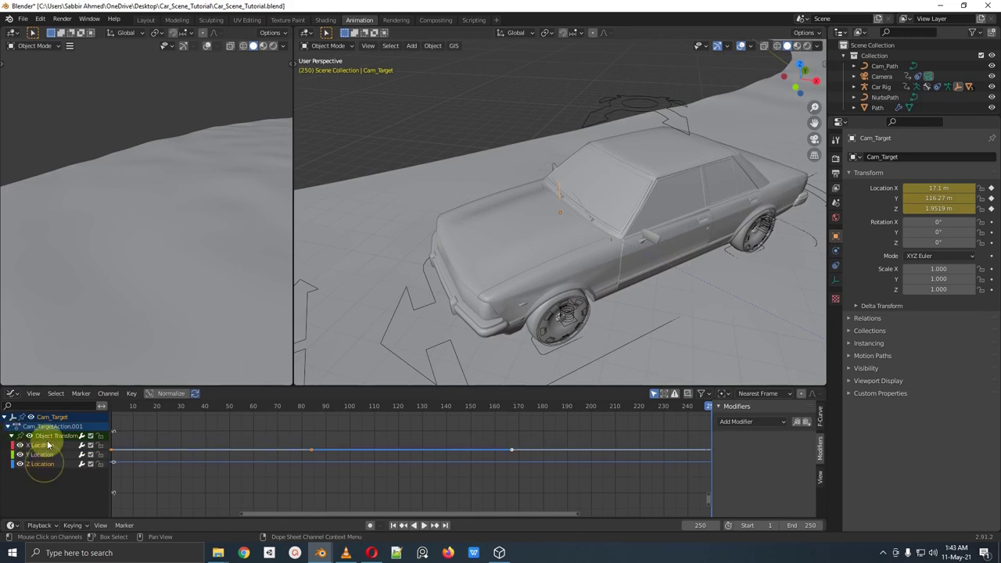
pyautogui.click(44, 446)
pyautogui.click(44, 455)
pyautogui.click(46, 463)
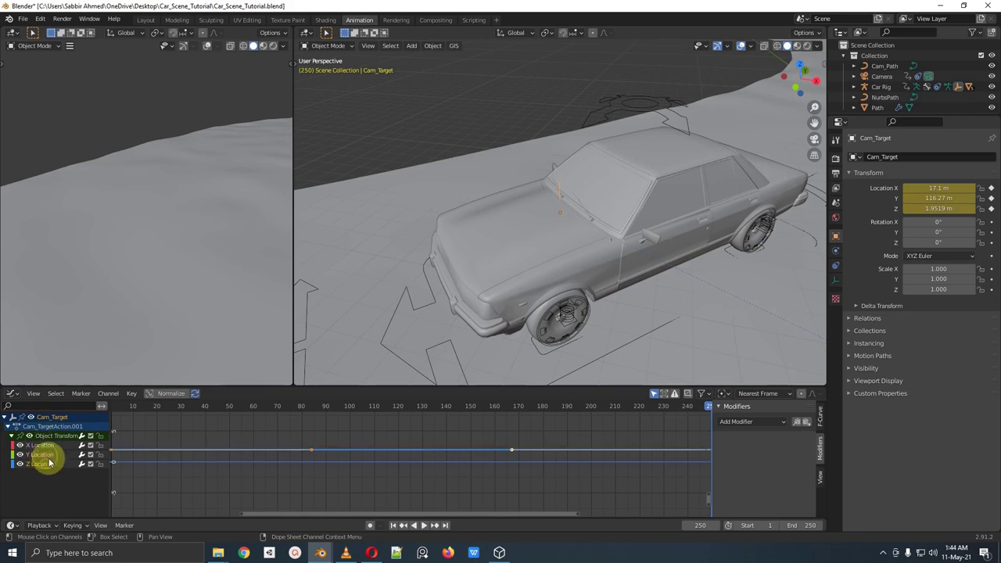
pyautogui.click(171, 395)
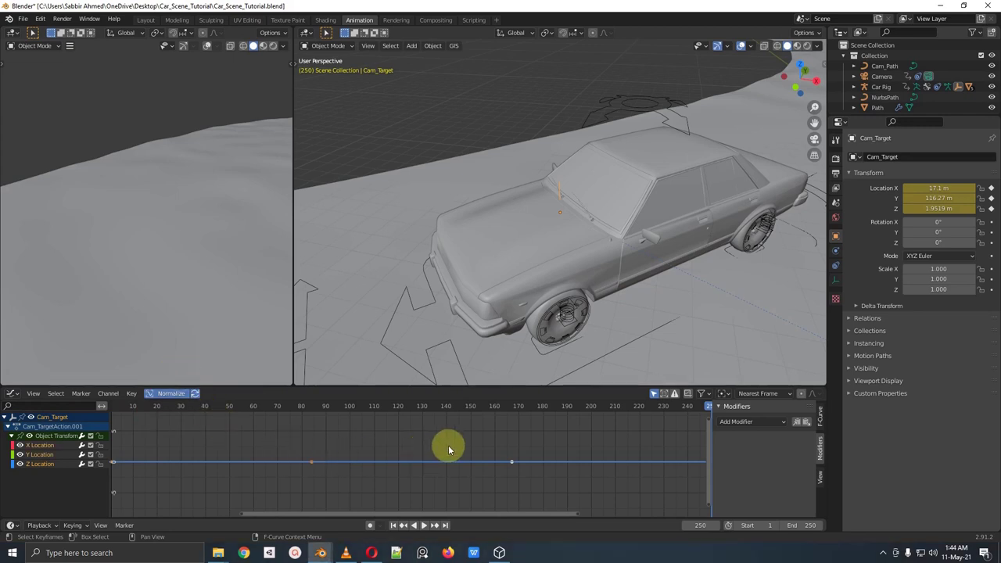
# Step: Add a Noise modifier to the camera target's X Location curve
pyautogui.click(41, 445)
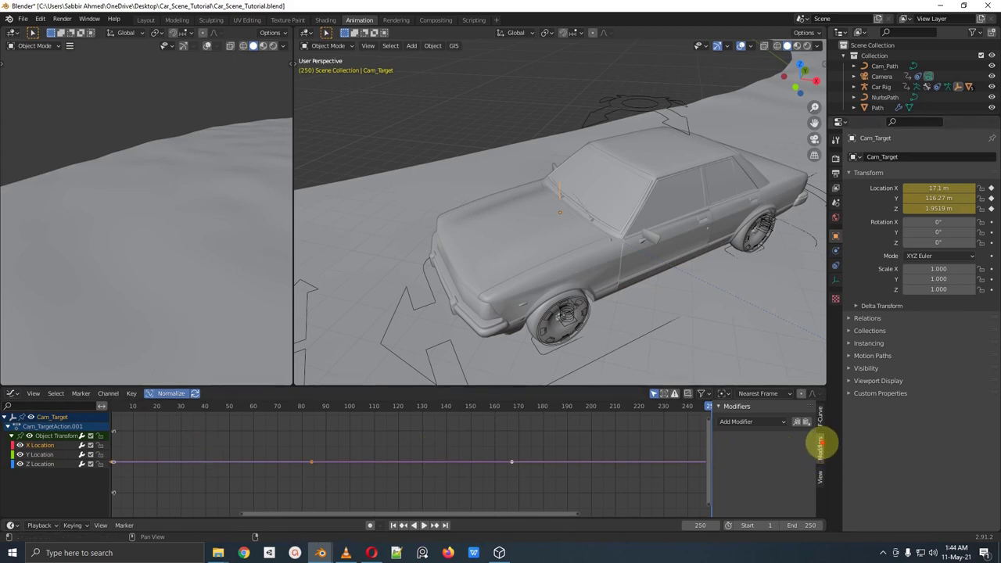
pyautogui.moveTo(806, 453); pyautogui.dragTo(820, 435)
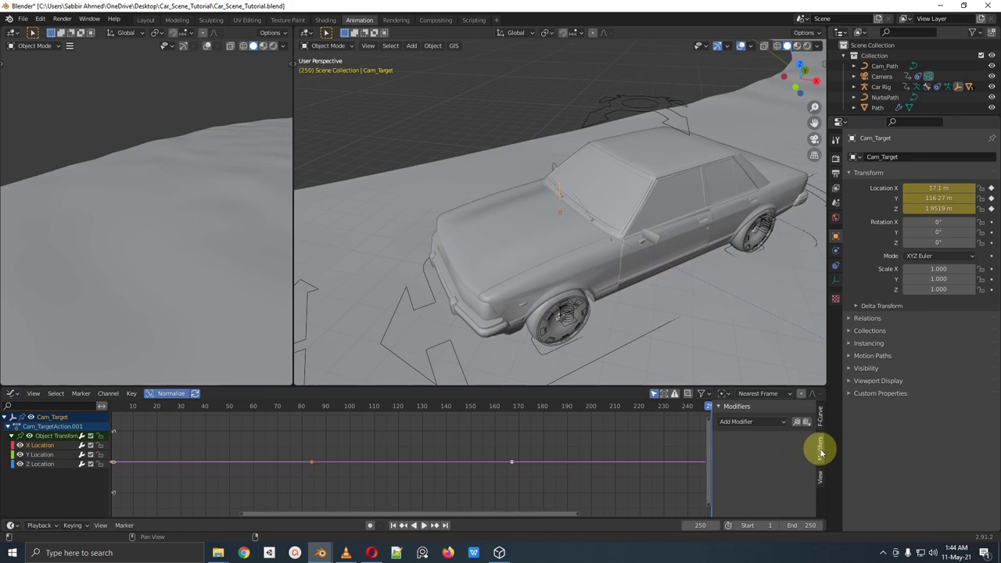
pyautogui.click(751, 422)
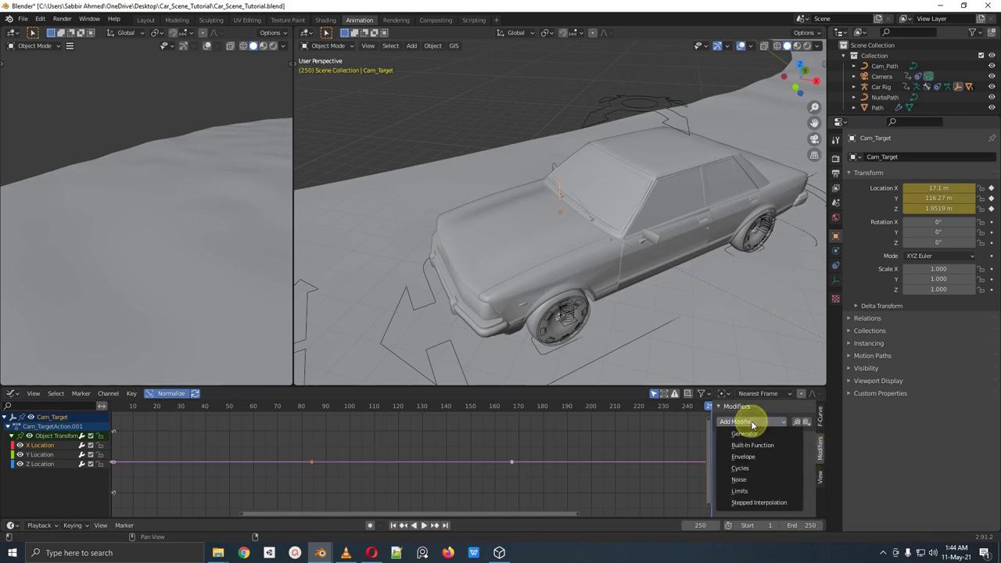
pyautogui.click(743, 480)
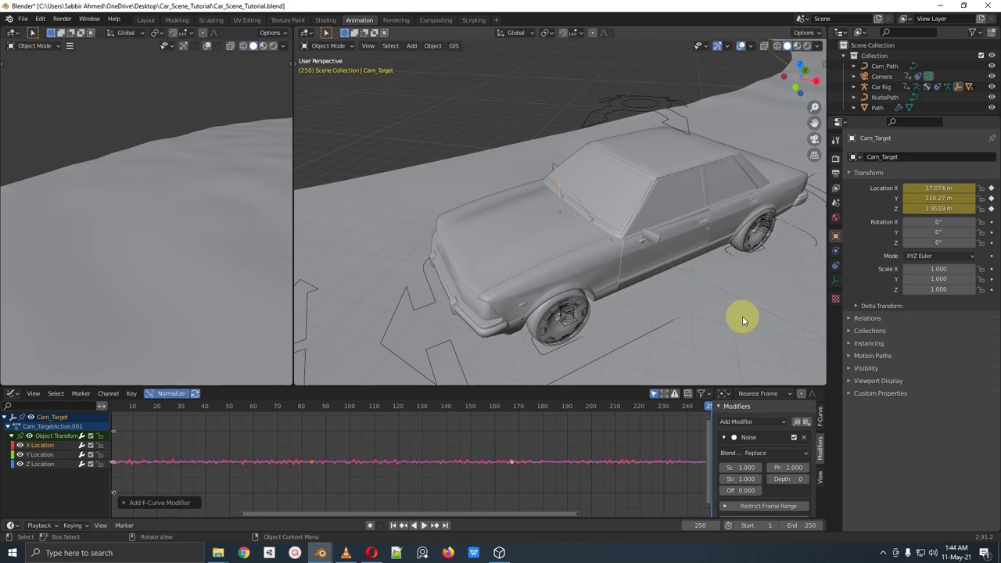
# Step: Examine the noisy X Location curve up close and play the animation from the camera view to judge the shake
pyautogui.hotkey('ctrl', '2')
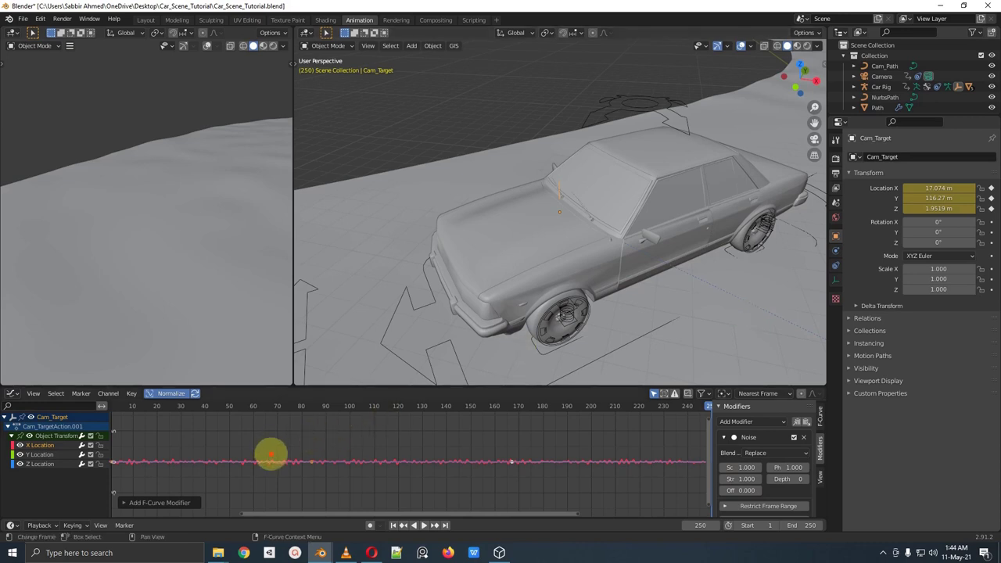
pyautogui.moveTo(270, 449)
pyautogui.mouseDown()
pyautogui.moveTo(281, 459)
pyautogui.moveTo(415, 457)
pyautogui.mouseUp()
pyautogui.press('Escape')
pyautogui.scroll(10, 275, 463)
pyautogui.moveTo(336, 470); pyautogui.dragTo(338, 463, button='middle')
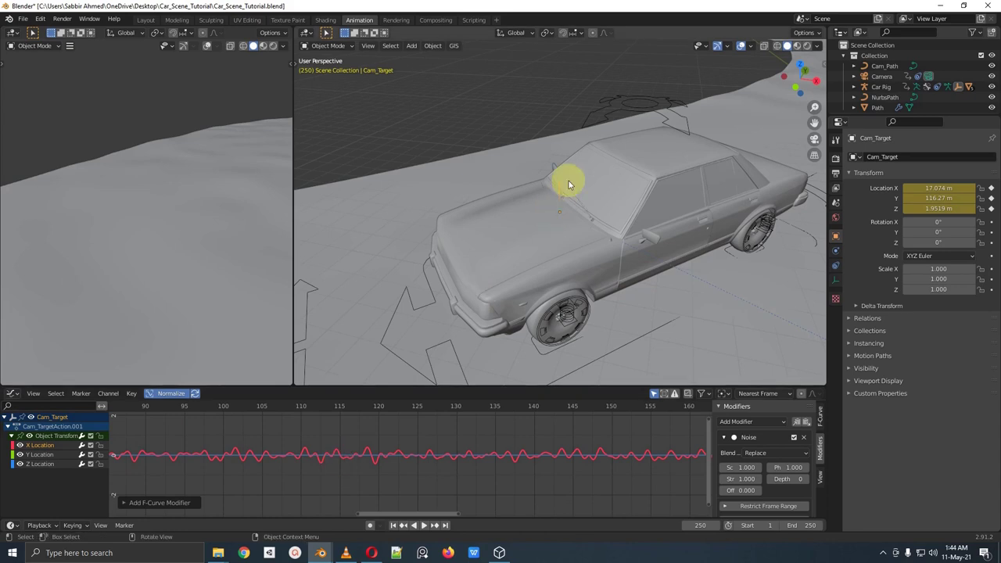
pyautogui.moveTo(570, 179); pyautogui.dragTo(562, 212, button='middle')
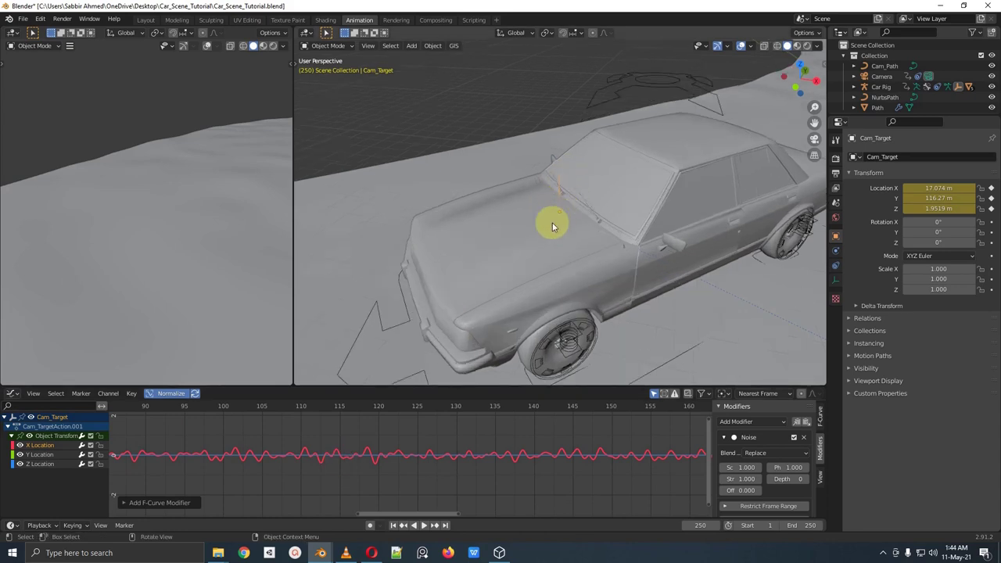
pyautogui.press('KP_0')
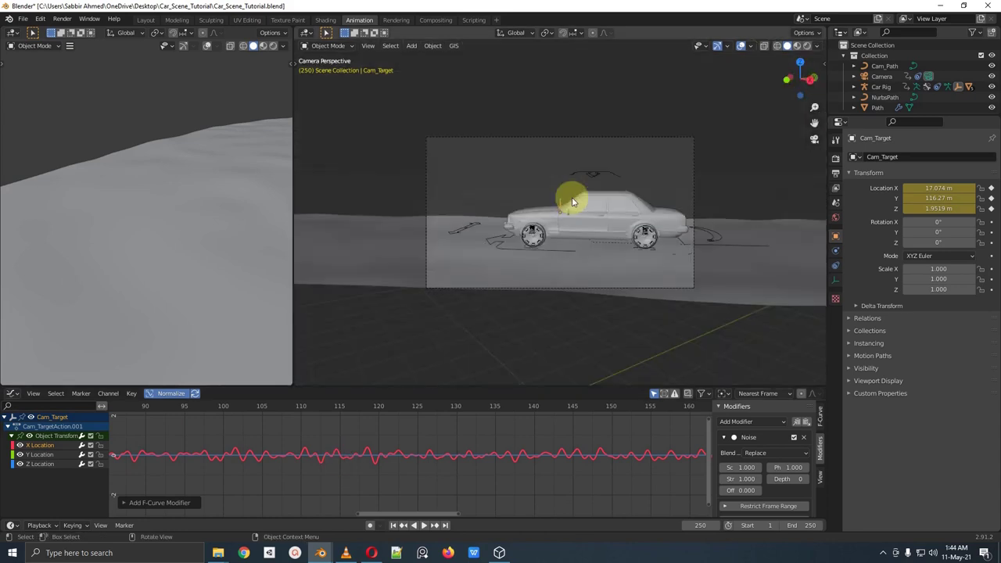
pyautogui.press('space')
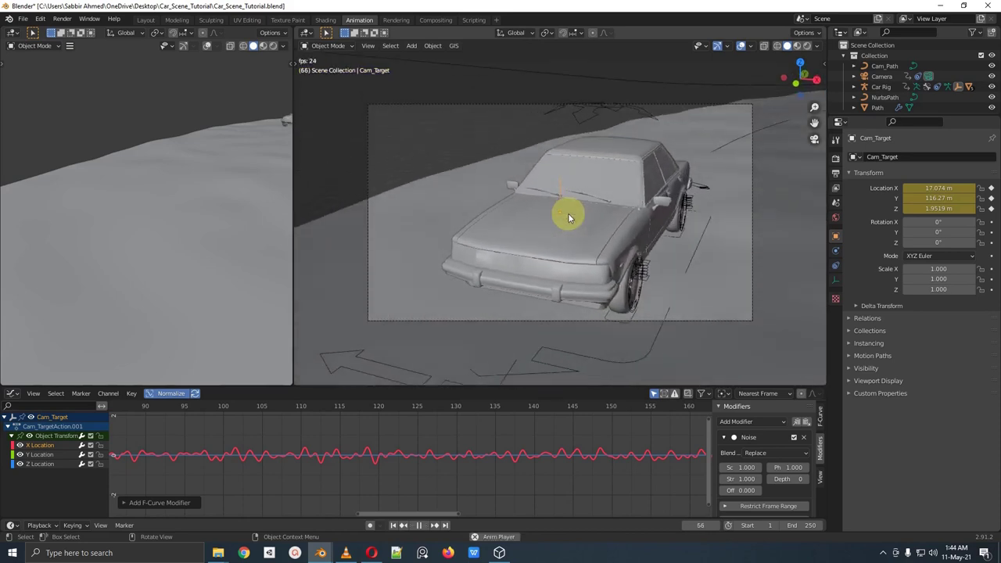
pyautogui.press('space')
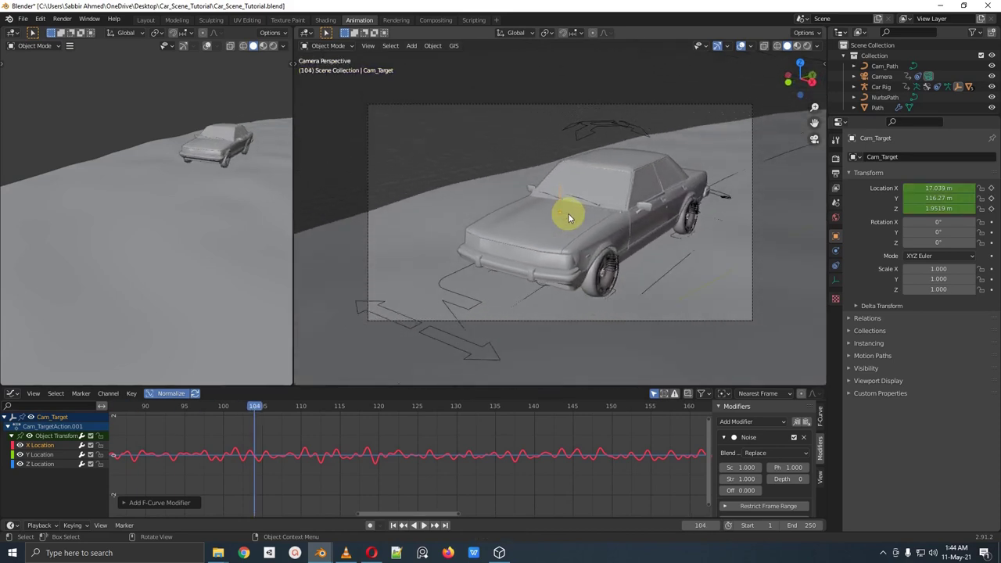
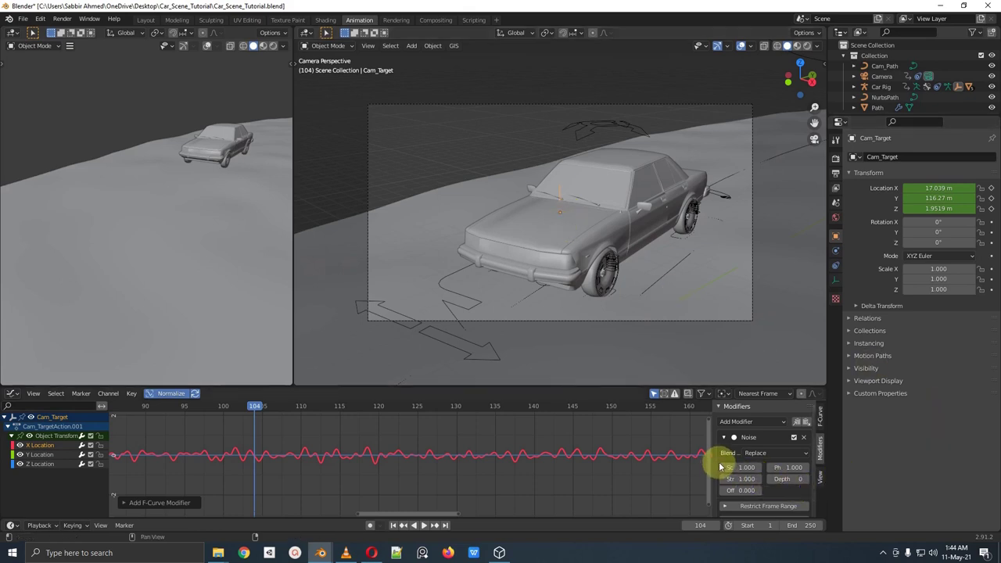
# Step: Set the X Location noise scale to 2.1 and strength to 0.5, and preview the animation
pyautogui.moveTo(727, 467)
pyautogui.mouseDown()
pyautogui.moveTo(749, 467)
pyautogui.moveTo(737, 469)
pyautogui.mouseUp()
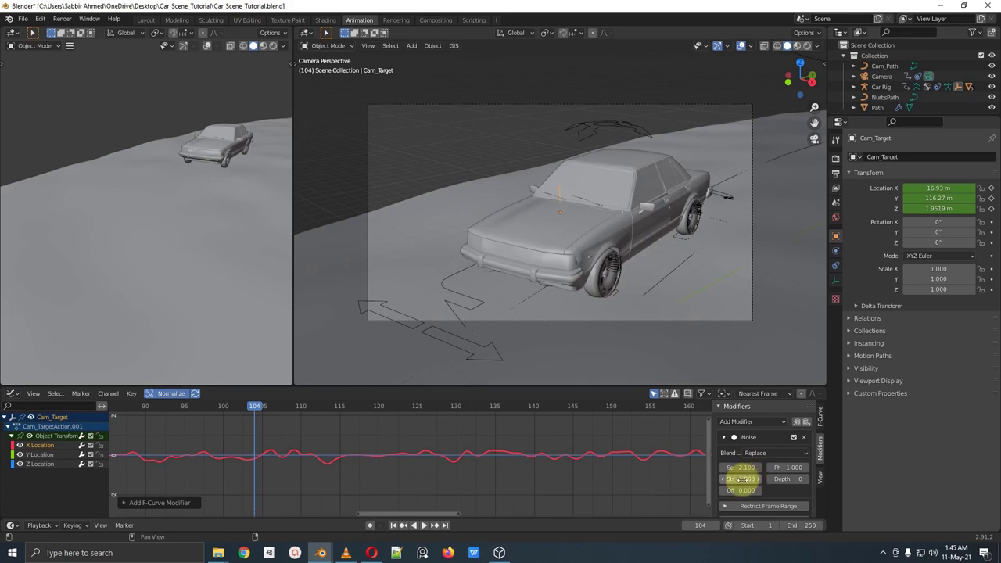
pyautogui.moveTo(737, 479); pyautogui.dragTo(734, 479)
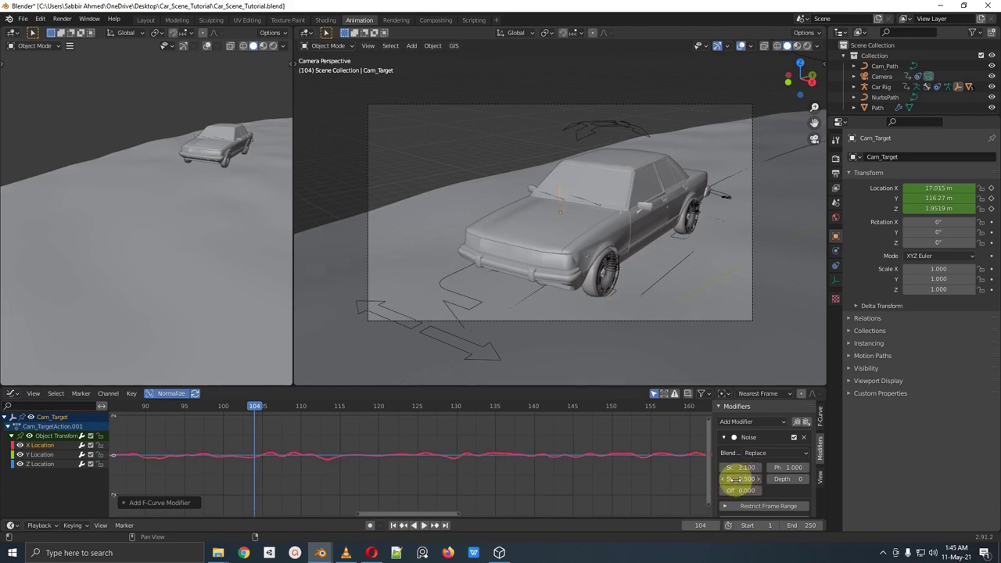
pyautogui.press('space')
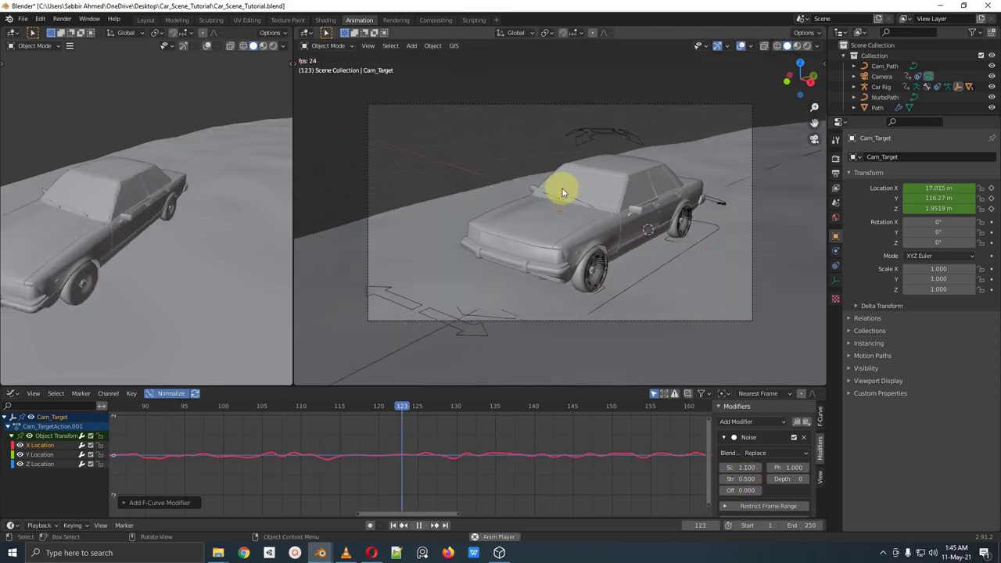
pyautogui.press('space')
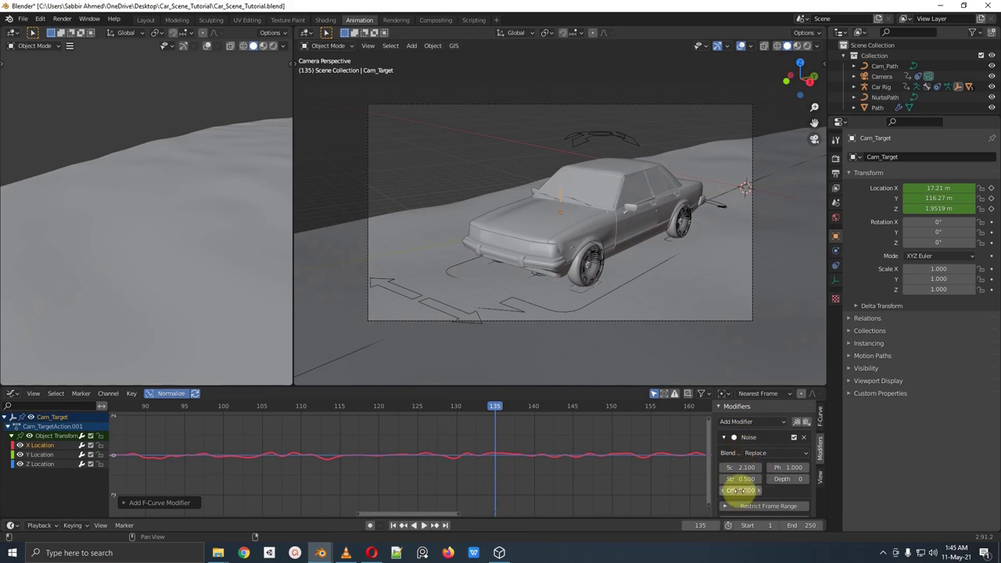
# Step: Raise the X Location noise scale to 6, preview the playback, and set the scale to 6.9
pyautogui.moveTo(739, 467); pyautogui.dragTo(763, 462)
pyautogui.press('space')
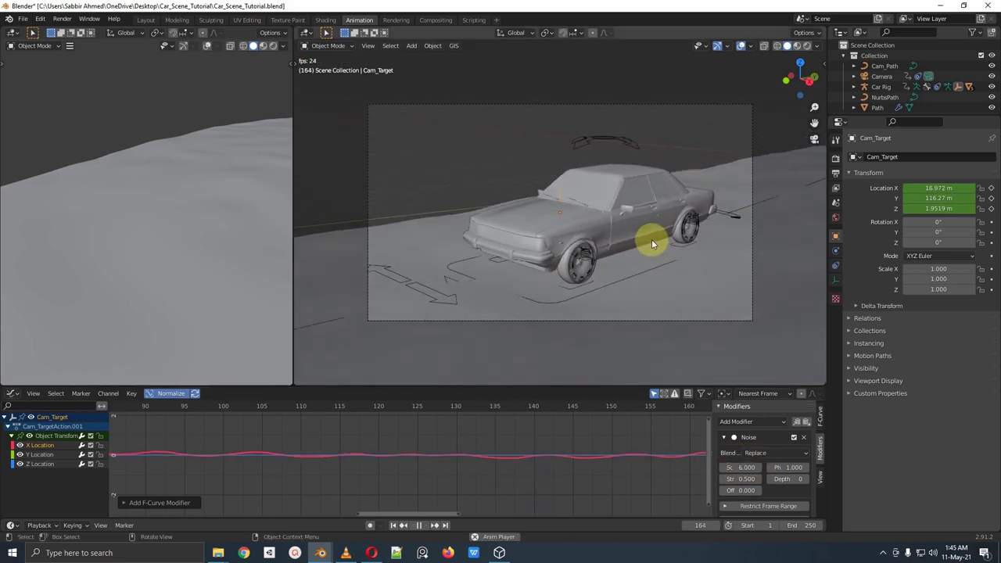
pyautogui.press('space')
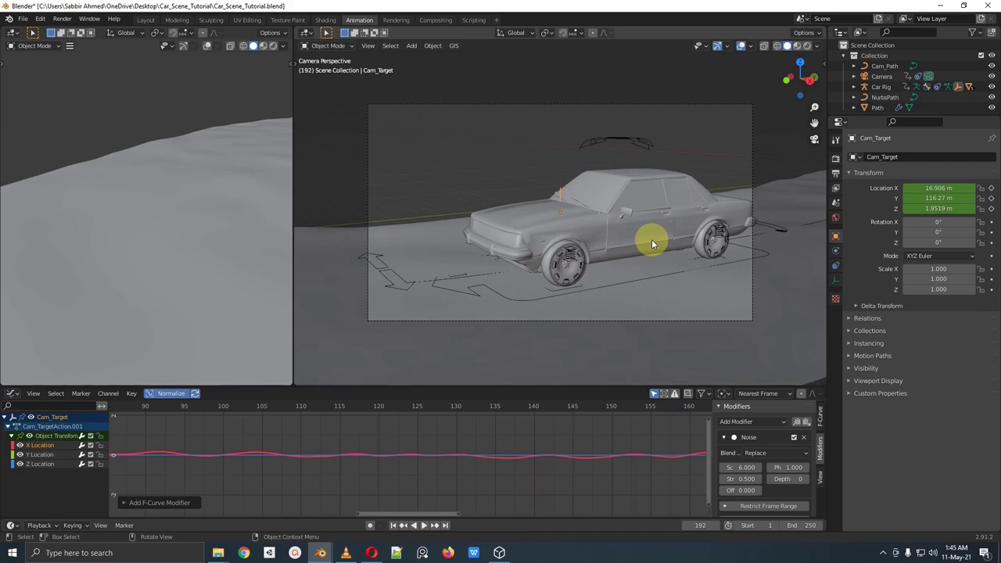
pyautogui.press('space')
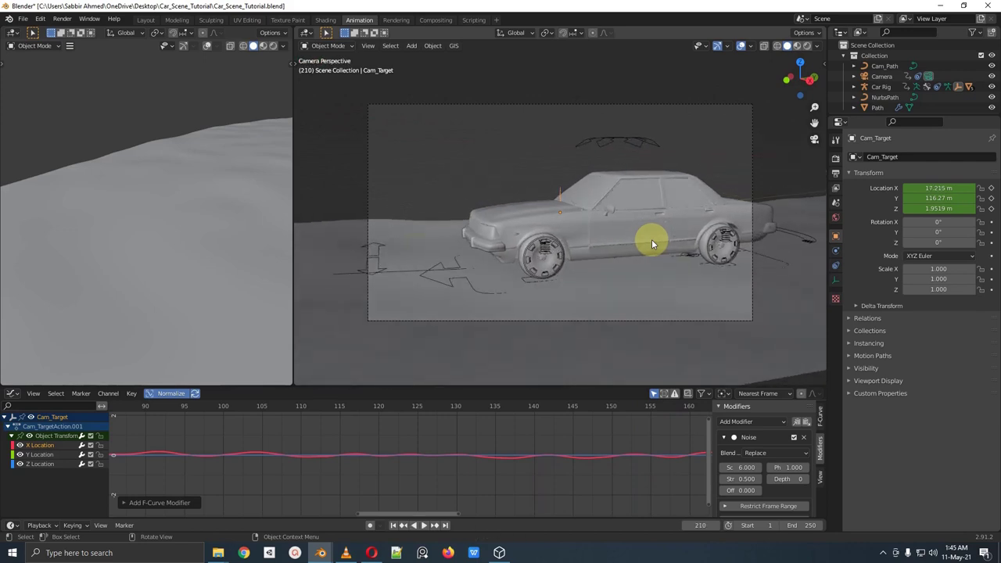
pyautogui.press('space')
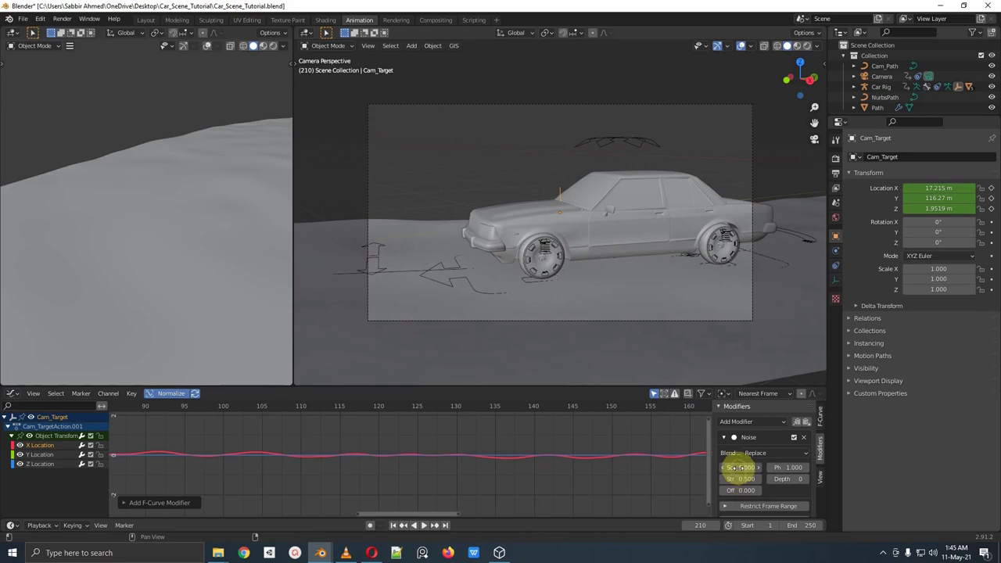
pyautogui.moveTo(734, 467); pyautogui.dragTo(739, 466)
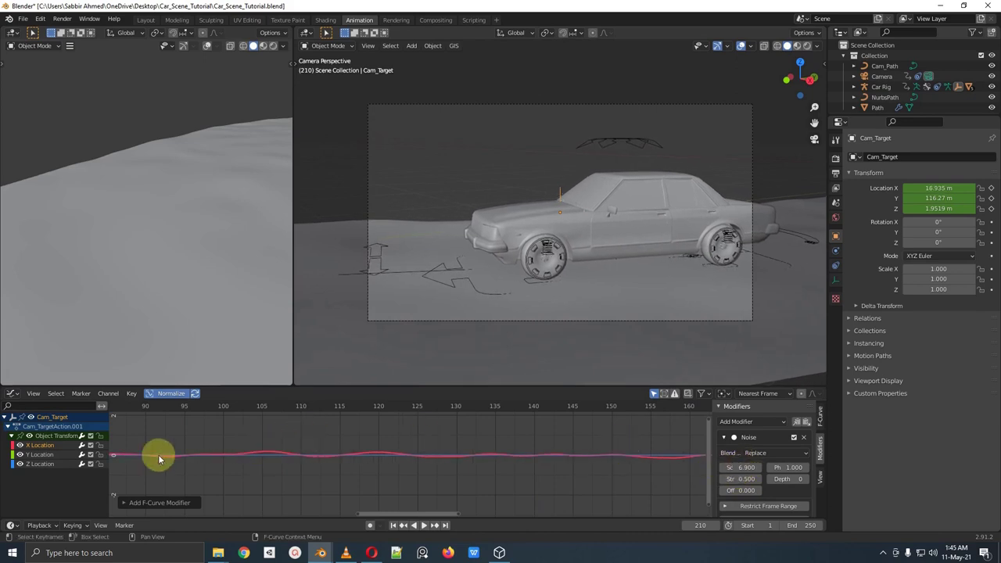
# Step: Add a Noise modifier with scale 5.8 and strength 0.3 to the camera target's Z Location curve, and preview the animation
pyautogui.click(45, 465)
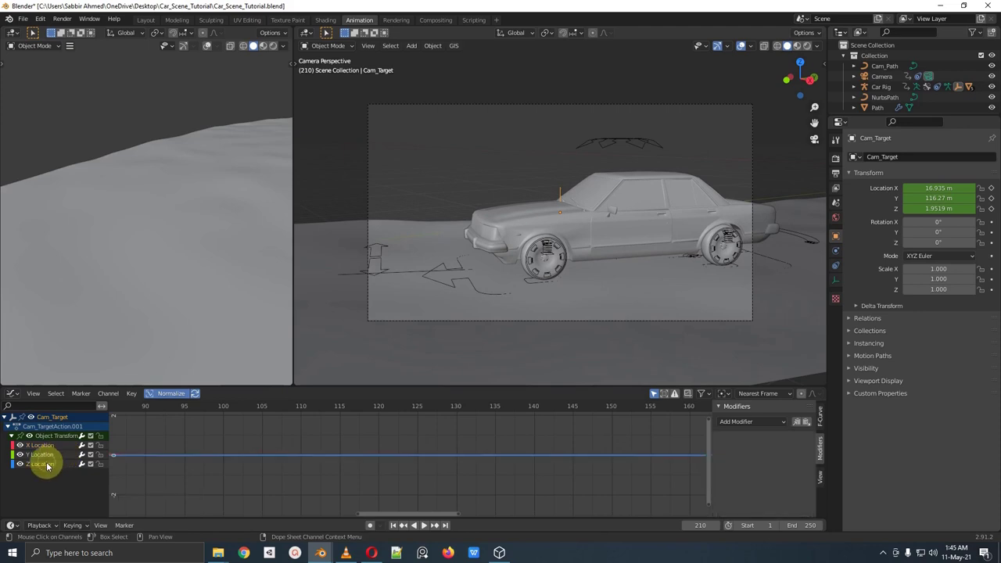
pyautogui.click(755, 423)
pyautogui.click(745, 476)
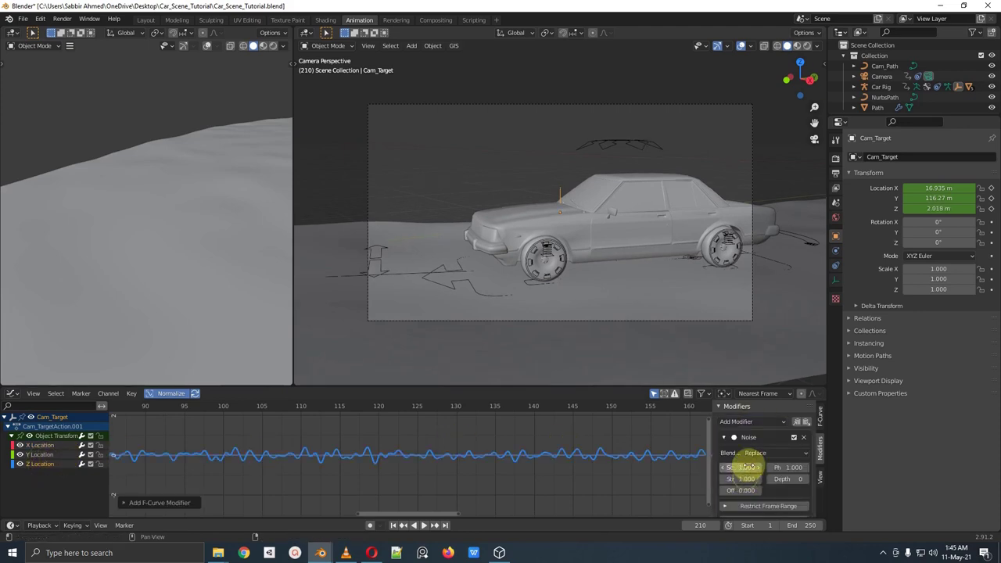
pyautogui.moveTo(745, 466)
pyautogui.mouseDown()
pyautogui.moveTo(732, 465)
pyautogui.moveTo(763, 459)
pyautogui.moveTo(731, 478)
pyautogui.mouseUp()
pyautogui.press('space')
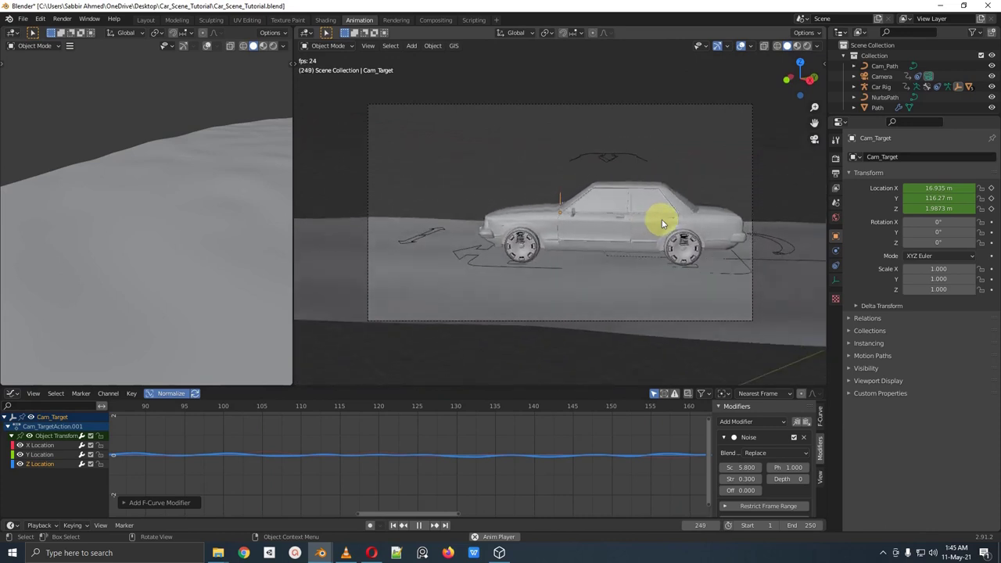
pyautogui.press('space')
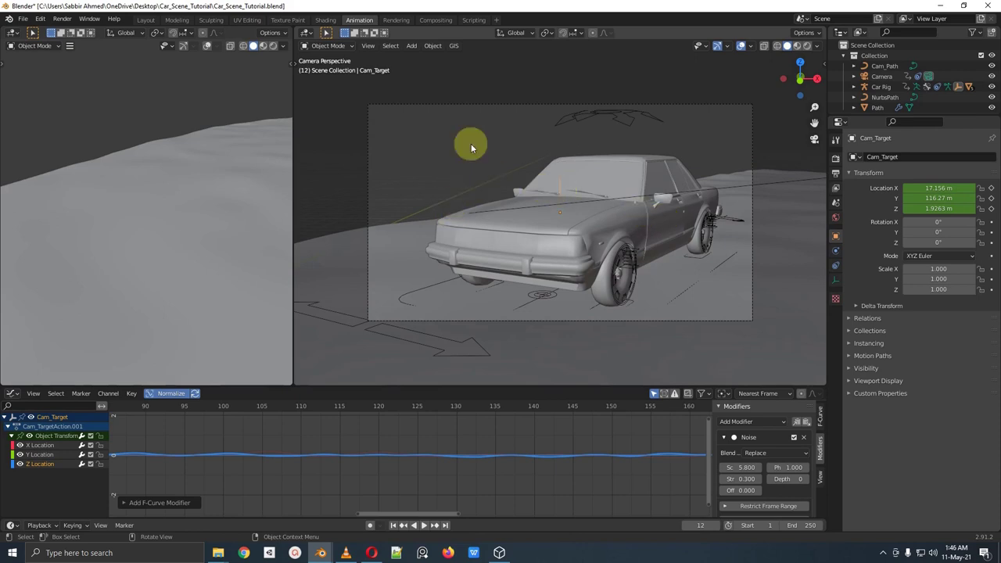
# Step: Switch to the Layout workspace, render a test image of the current frame, and close the render result
pyautogui.click(150, 21)
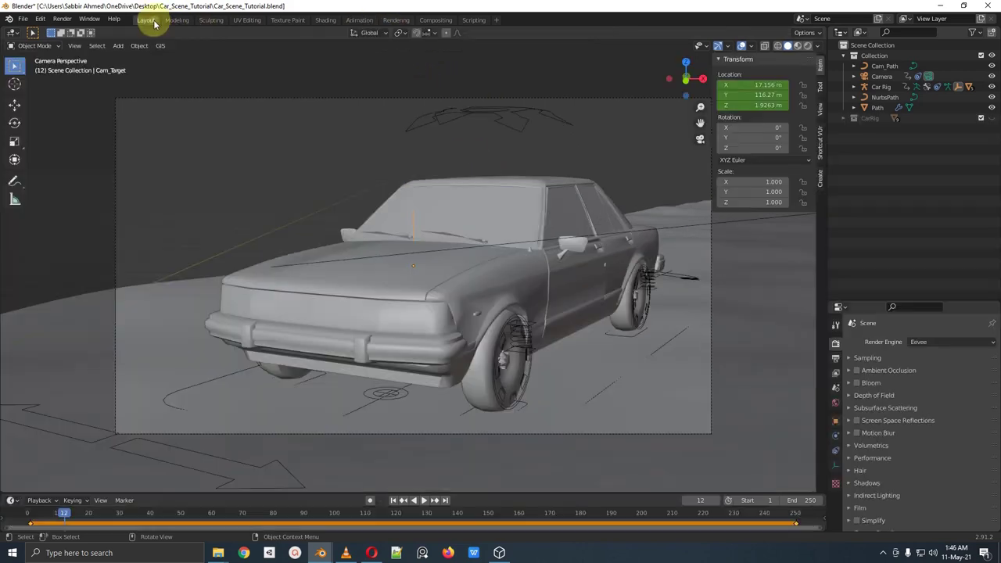
pyautogui.click(62, 19)
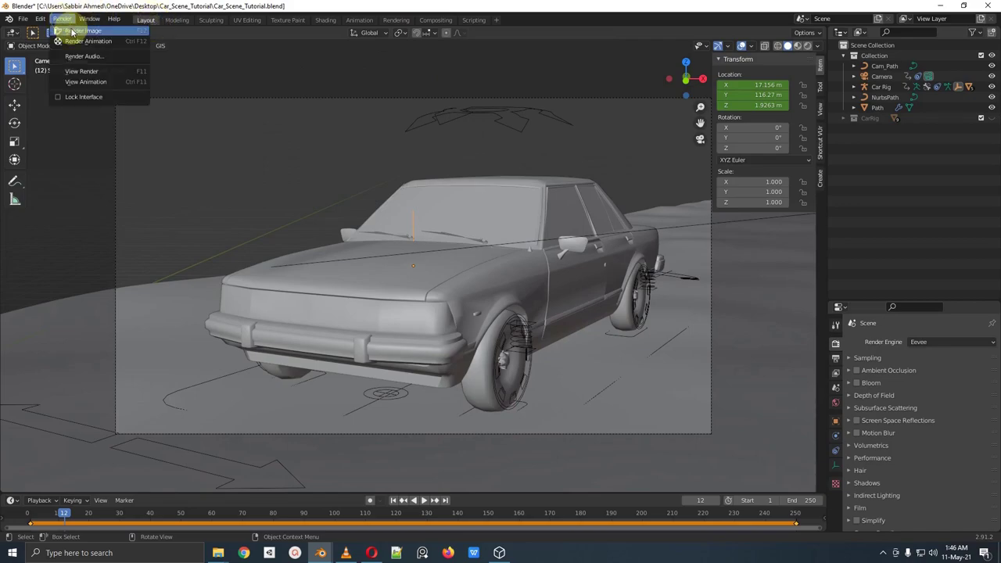
pyautogui.click(72, 32)
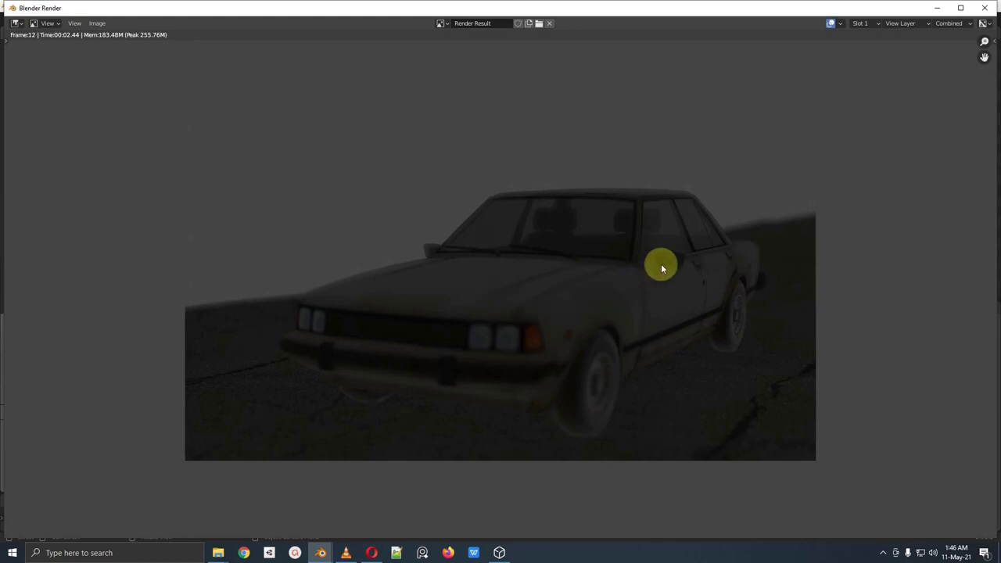
pyautogui.press('Escape')
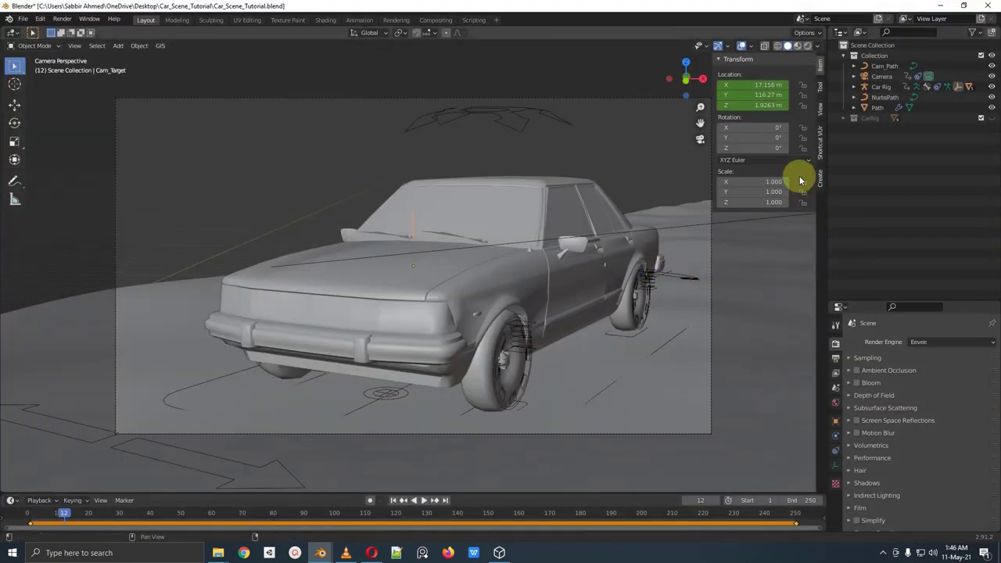
# Step: Set the render engine to Cycles, enlarge the render settings area, and save the file
pyautogui.click(933, 342)
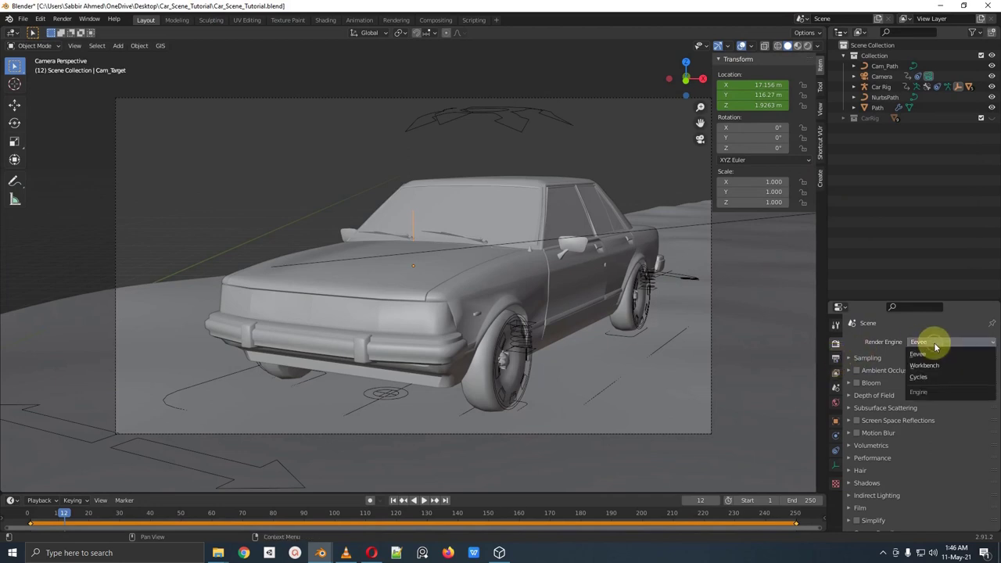
pyautogui.click(926, 385)
pyautogui.moveTo(889, 307); pyautogui.dragTo(877, 173)
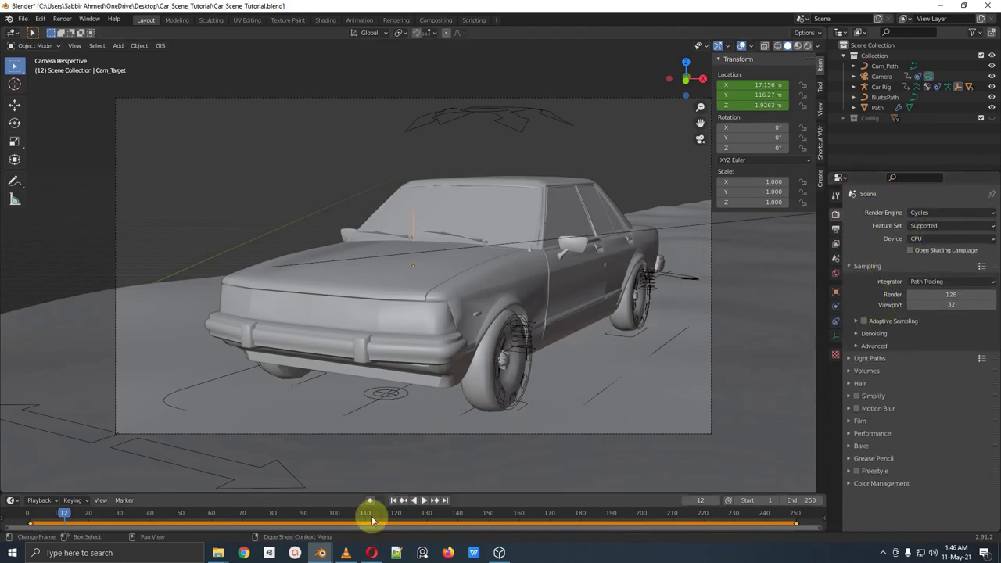
pyautogui.hotkey('ctrl', 's')
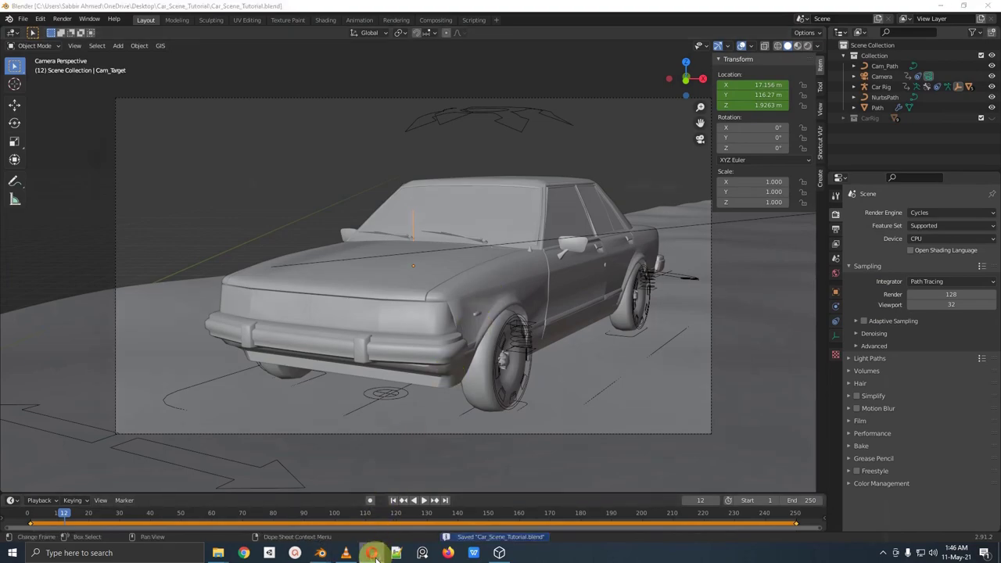
# Step: Switch to the Opera browser, examine the Oberer Kuhberg page and its download resolutions on HDRI Haven, and return to Blender
pyautogui.click(373, 553)
pyautogui.click(846, 7)
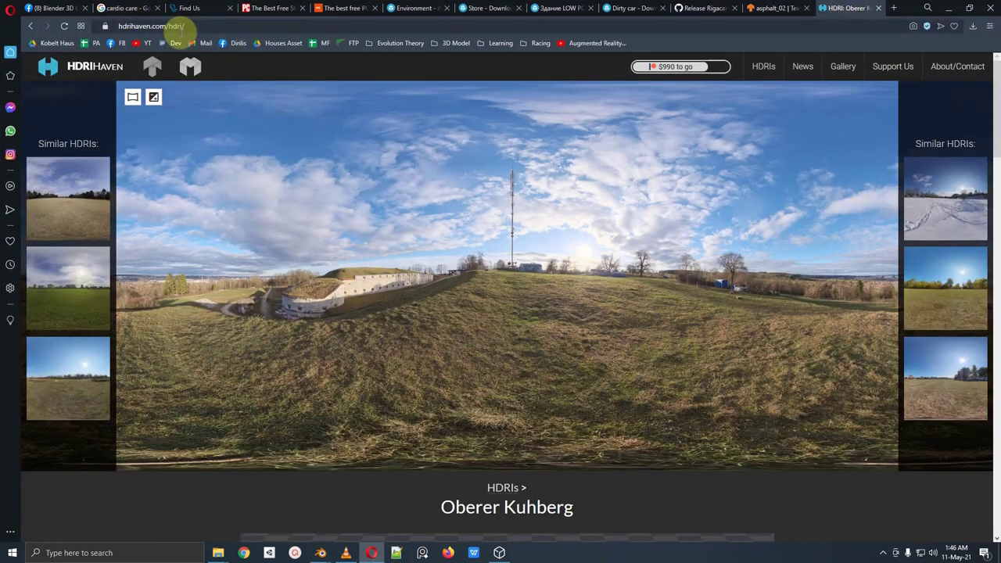
pyautogui.scroll(-5, 357, 297)
pyautogui.scroll(5, 352, 324)
pyautogui.scroll(-5, 432, 183)
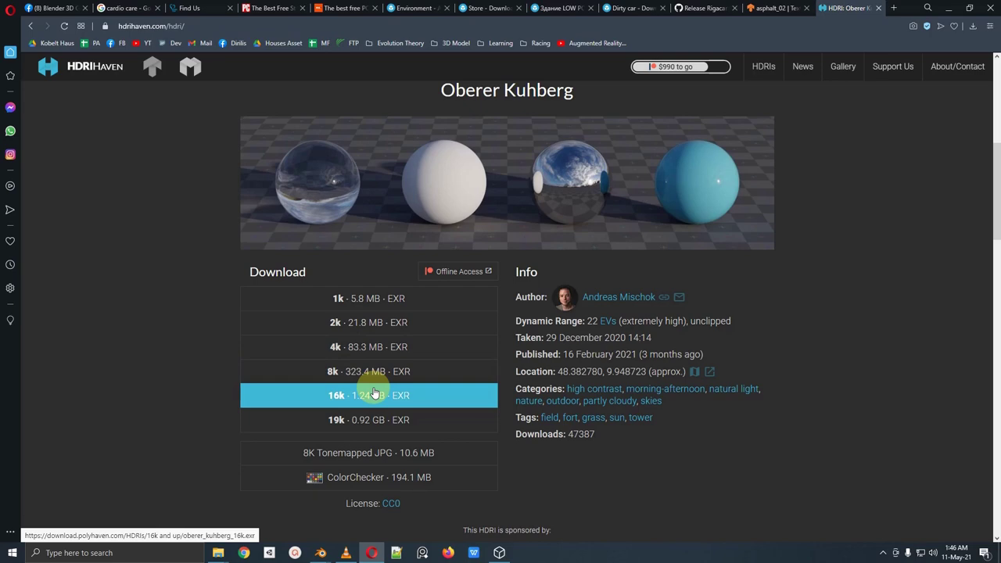
pyautogui.scroll(5, 279, 341)
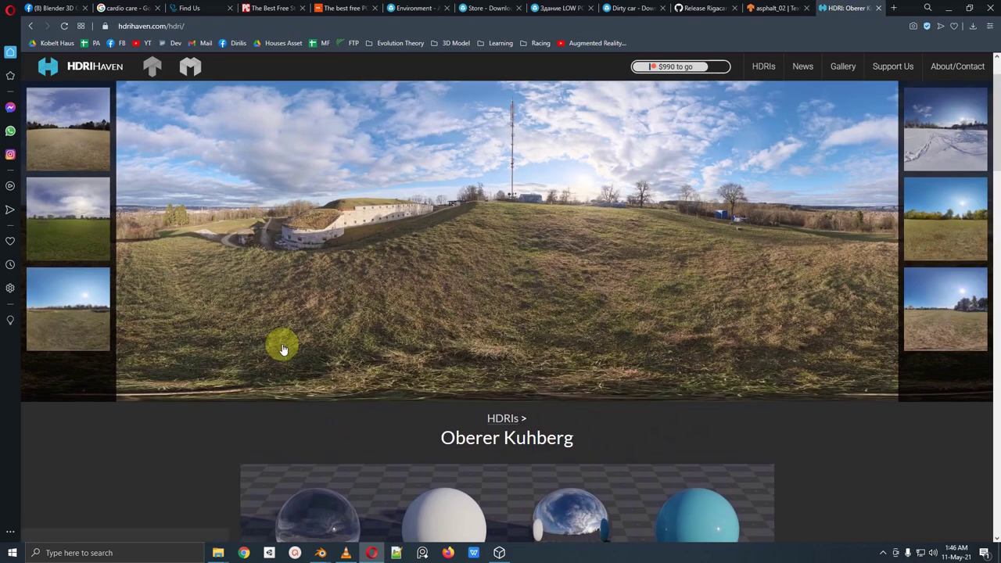
pyautogui.hotkey('alt', 'Tab')
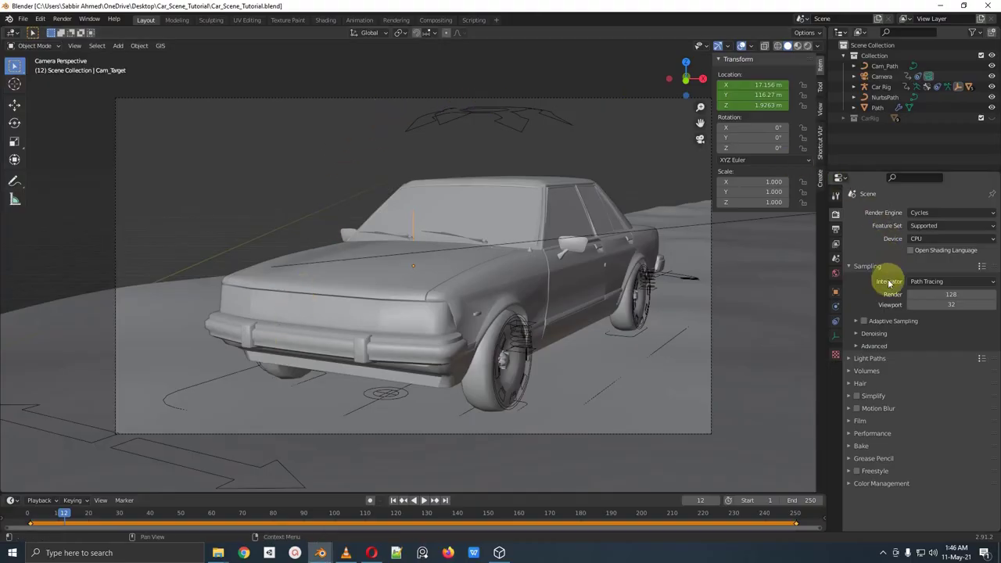
# Step: Assign an Environment Texture to the world's background color and load oberer_kuhberg_1k.exr from the project's Texture folder
pyautogui.click(835, 272)
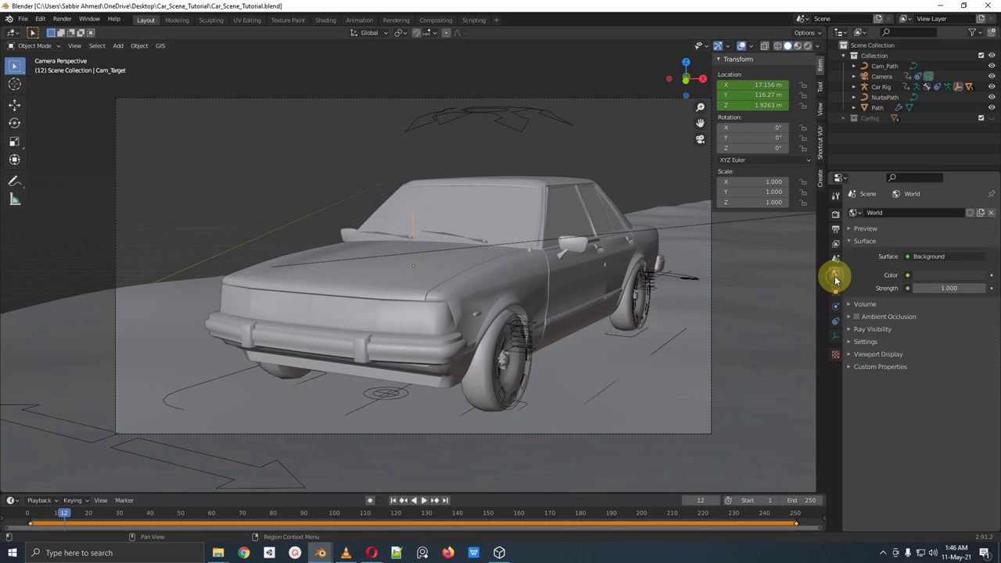
pyautogui.click(907, 276)
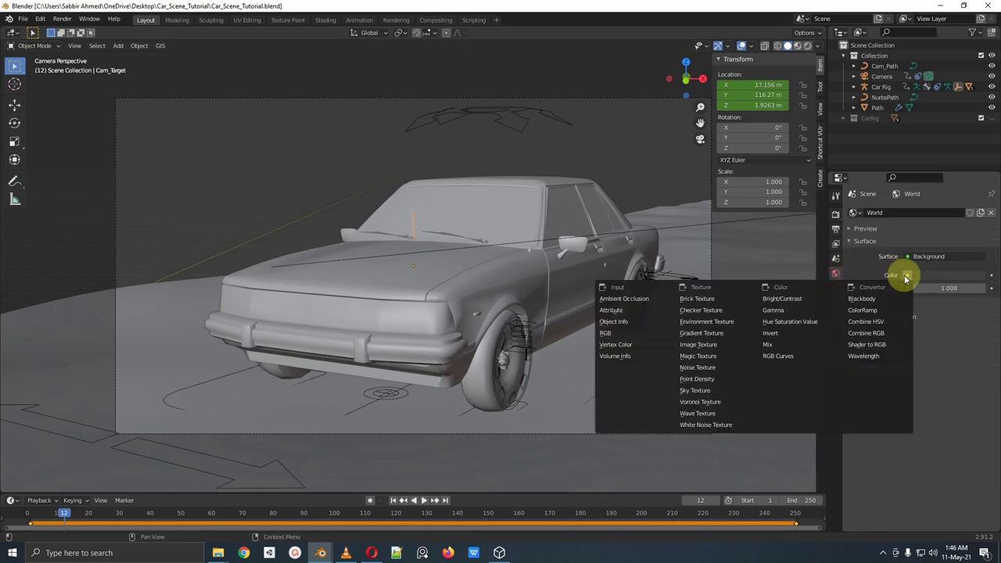
pyautogui.click(710, 322)
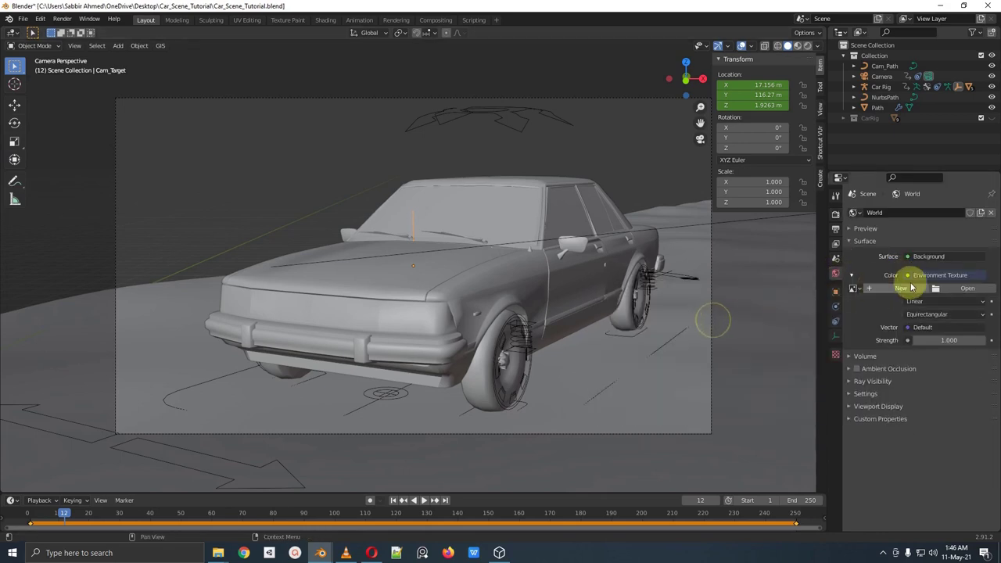
pyautogui.click(954, 289)
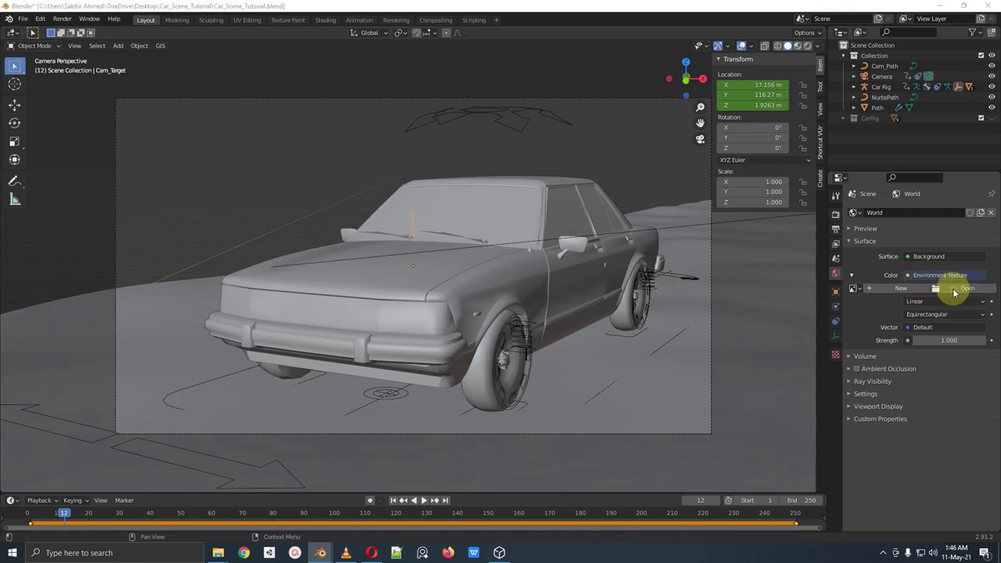
pyautogui.doubleClick(422, 229)
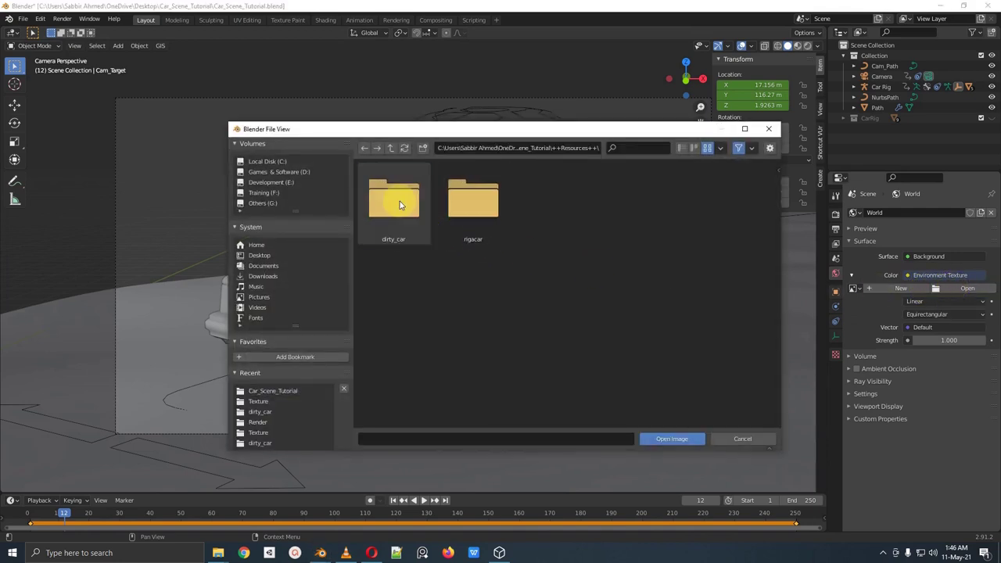
pyautogui.click(390, 147)
pyautogui.doubleClick(472, 197)
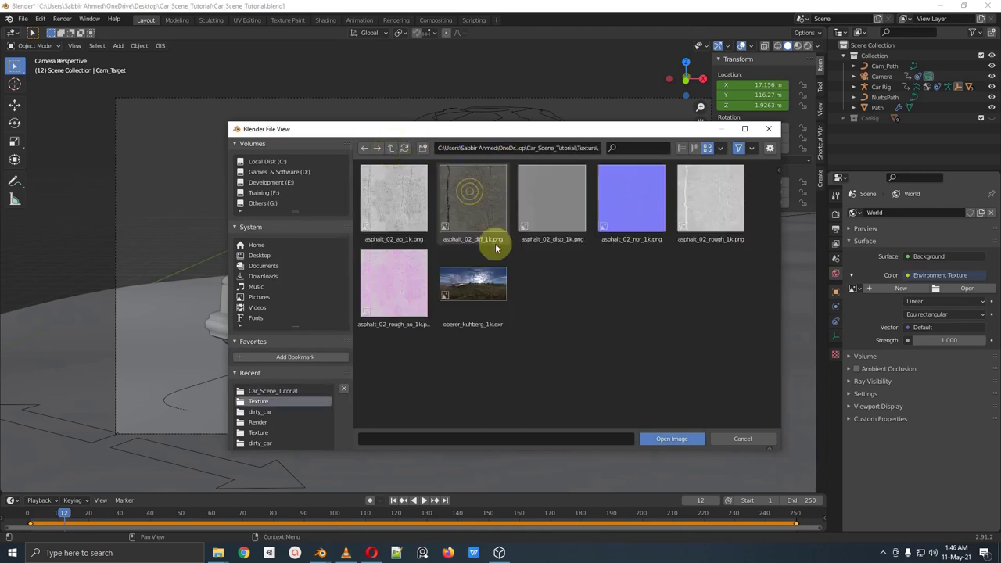
pyautogui.click(492, 285)
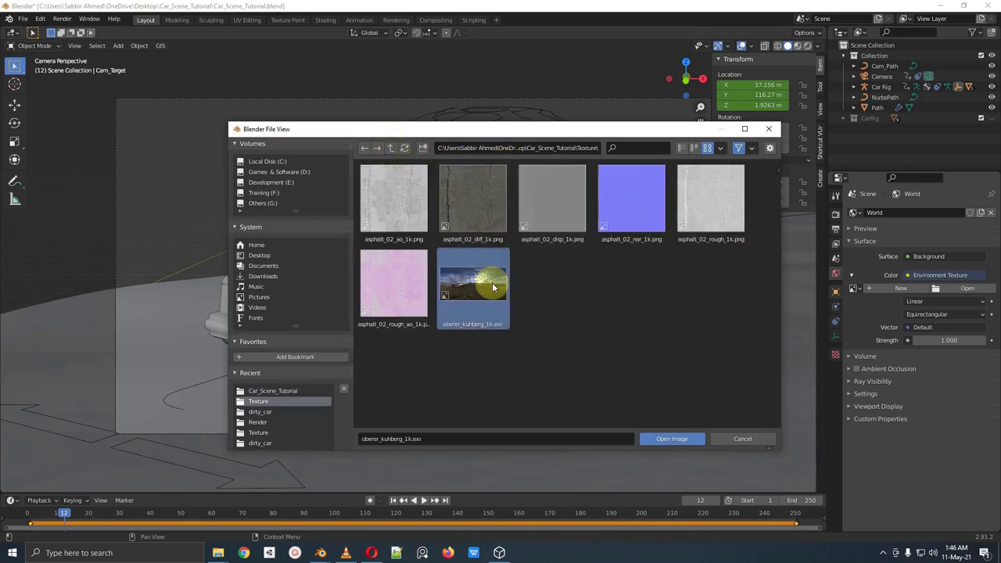
pyautogui.click(668, 440)
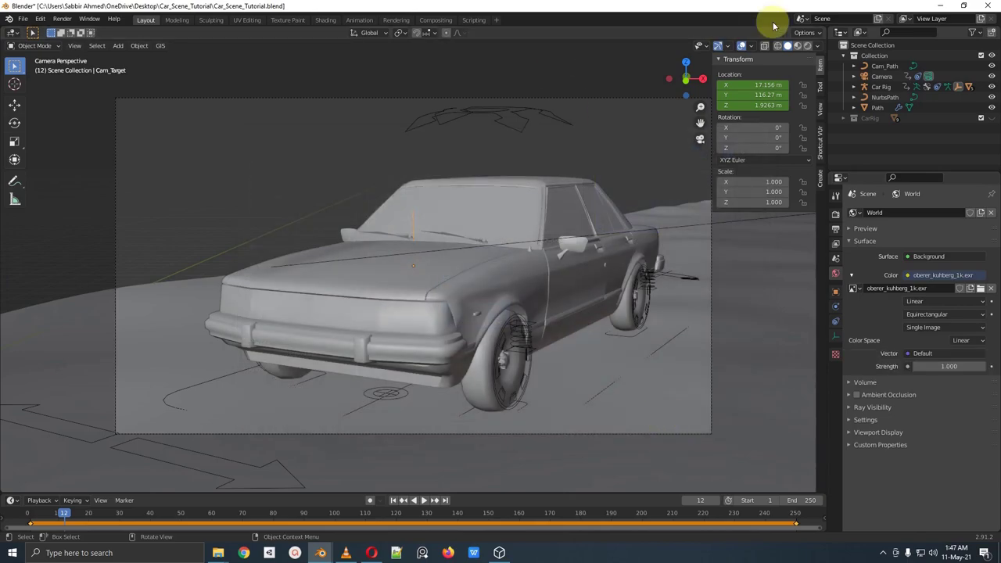
# Step: Show the viewport in rendered shading, look around the HDRI-lit scene, and return to the camera view
pyautogui.click(809, 47)
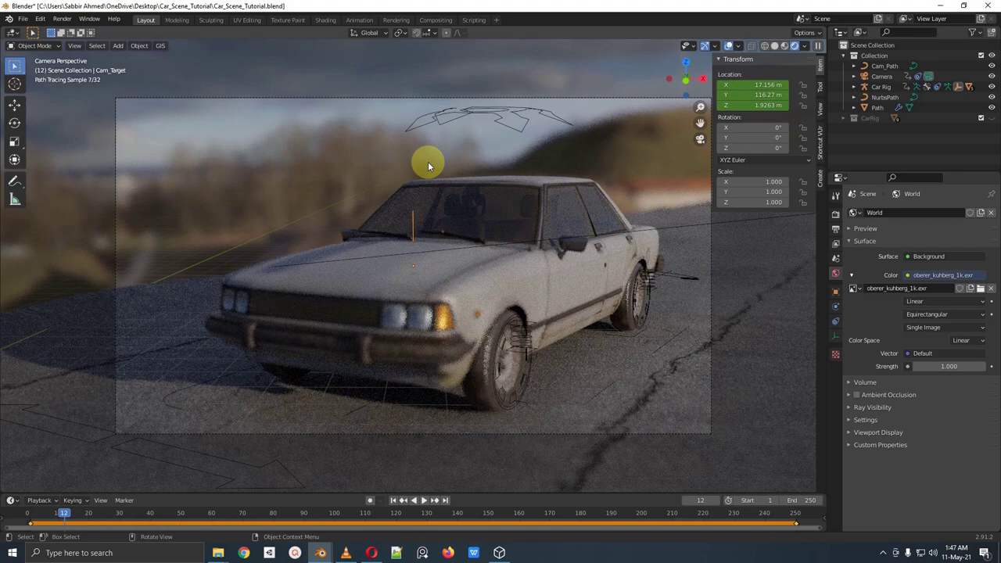
pyautogui.moveTo(428, 163); pyautogui.dragTo(594, 170, button='middle')
pyautogui.press('KP_0')
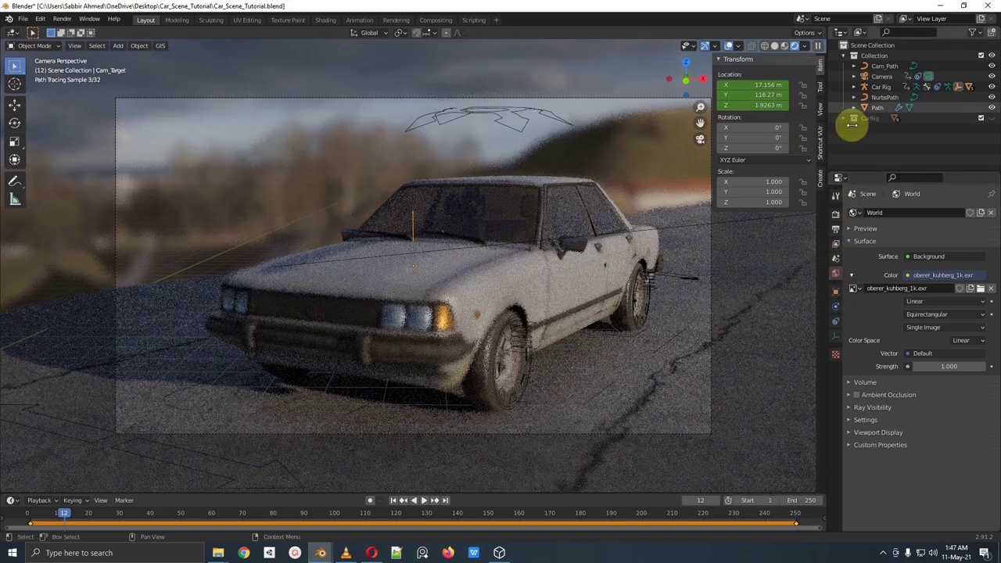
# Step: Select the camera and compare its rendered view with depth of field off and on
pyautogui.click(878, 76)
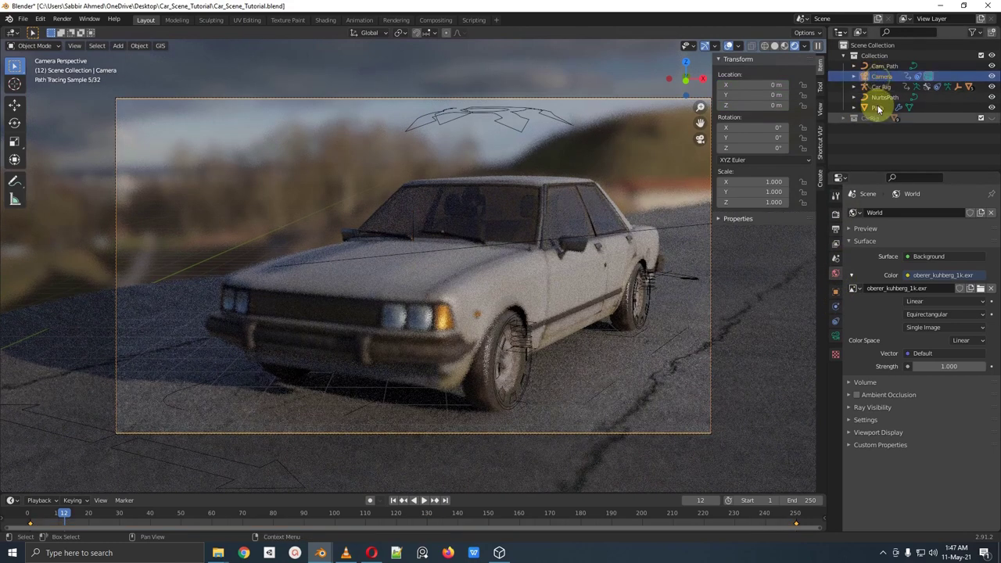
pyautogui.click(836, 335)
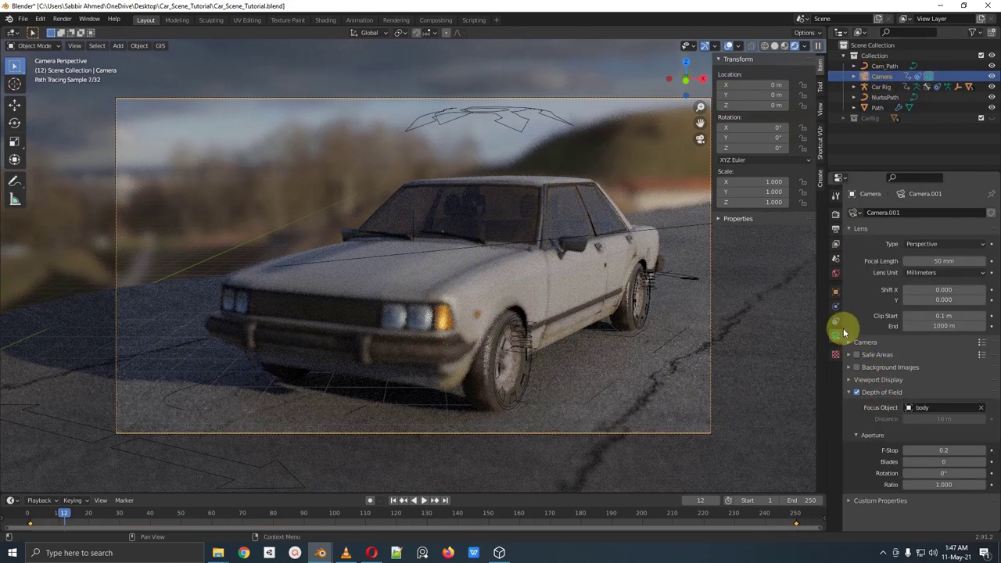
pyautogui.click(858, 392)
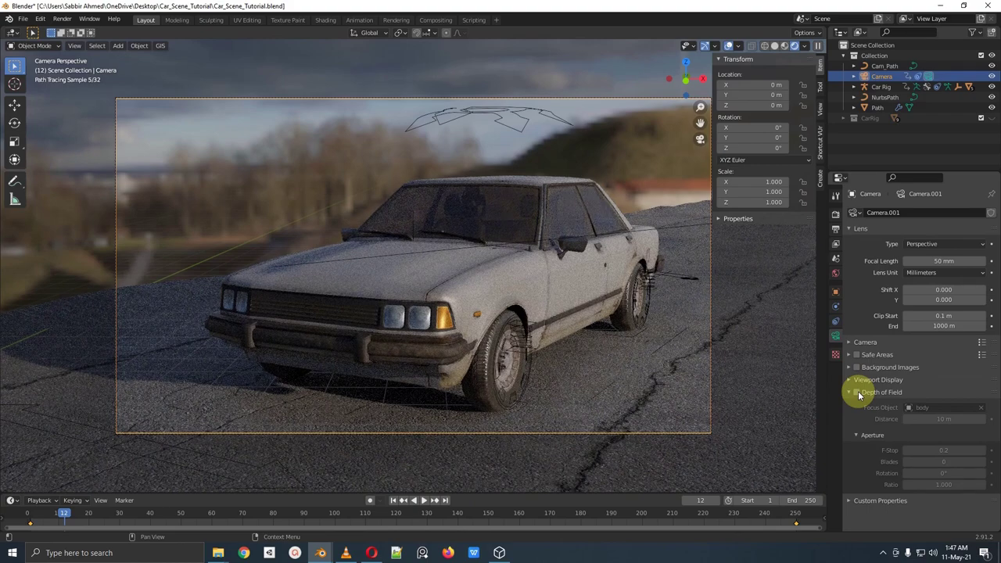
pyautogui.click(857, 393)
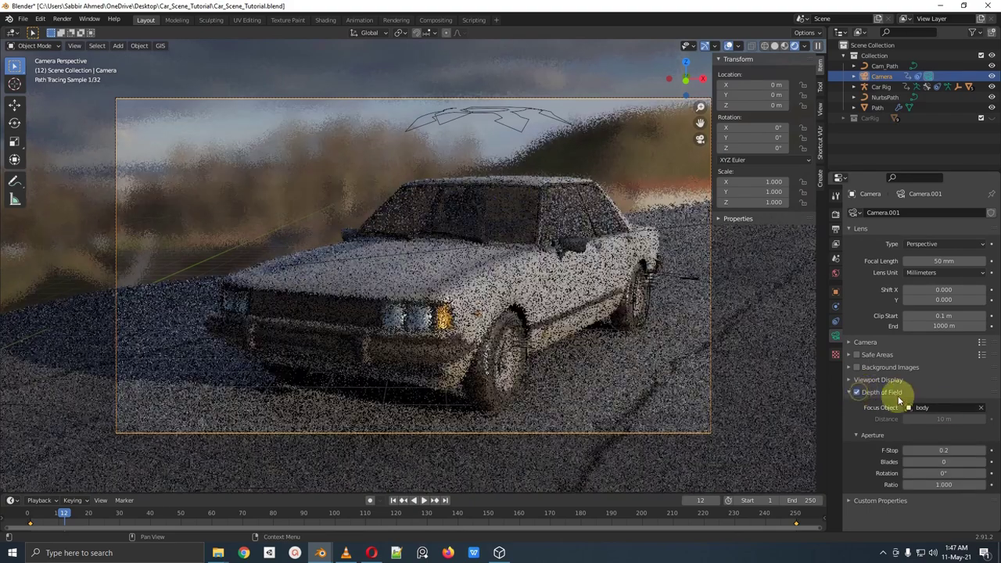
# Step: Clear the camera's depth-of-field focus object and pick the car's body in the viewport as the focus object
pyautogui.click(941, 407)
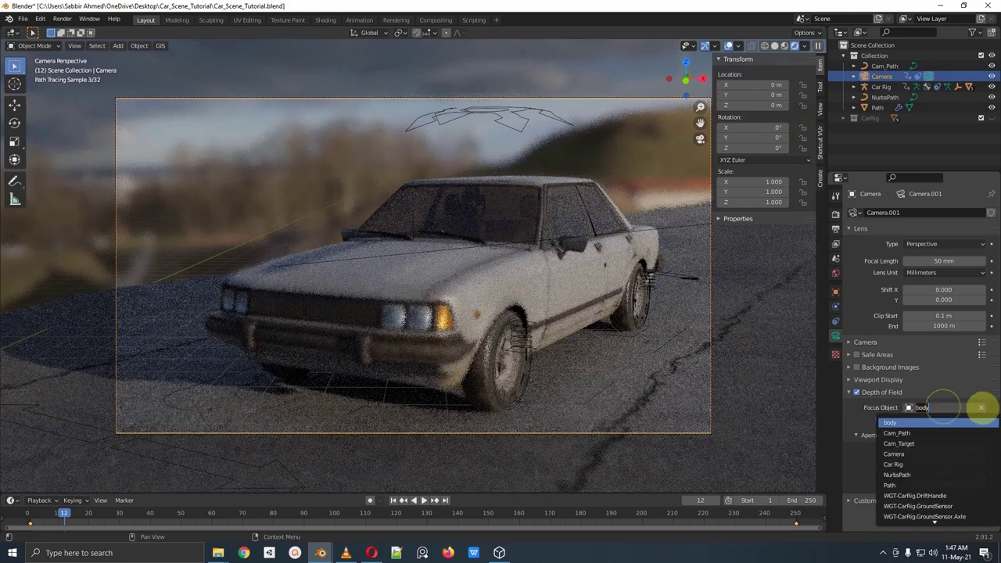
pyautogui.click(980, 409)
pyautogui.click(980, 408)
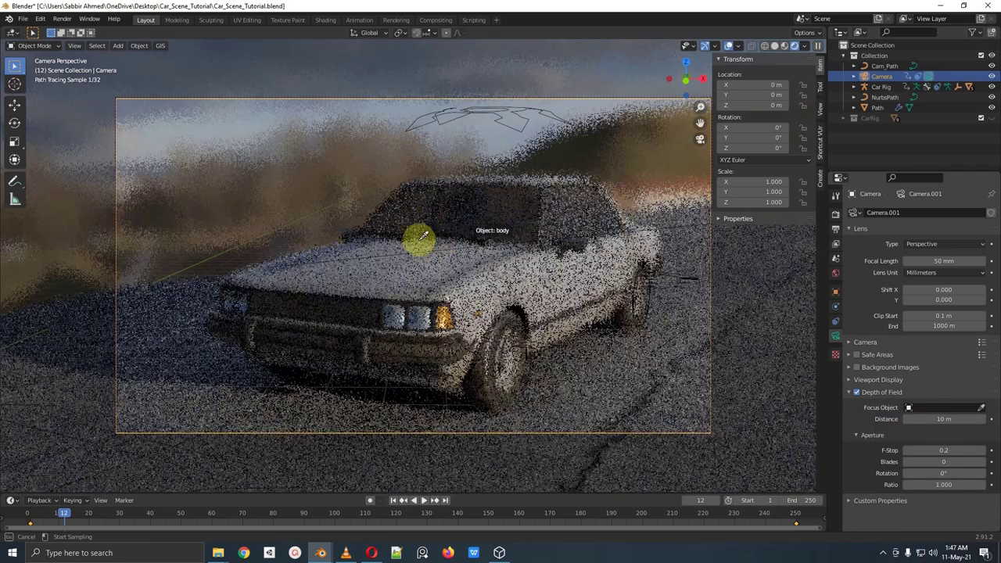
pyautogui.click(458, 270)
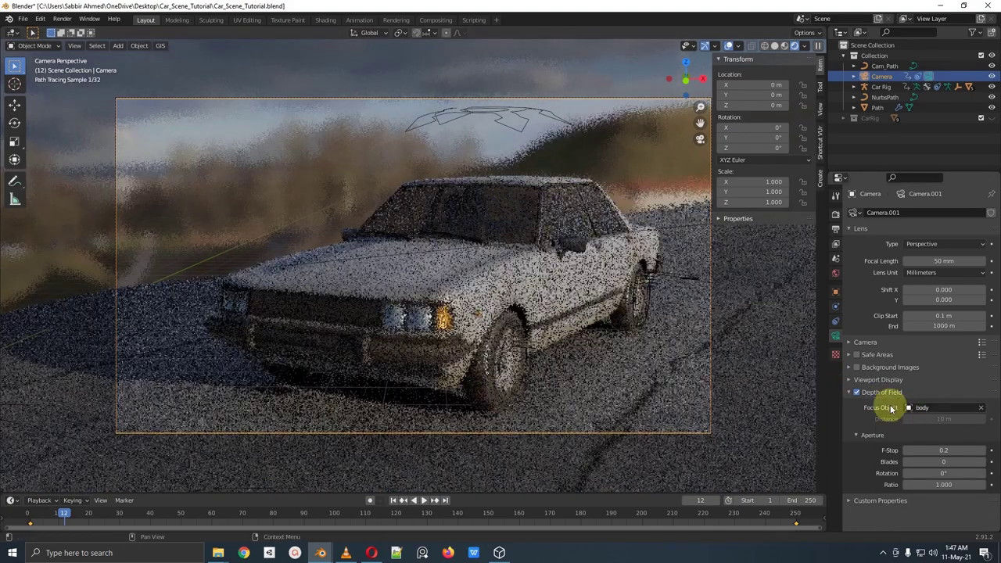
# Step: Compare the camera view with depth of field off and on, and with an F-Stop of 2.8 against 0.2
pyautogui.click(857, 391)
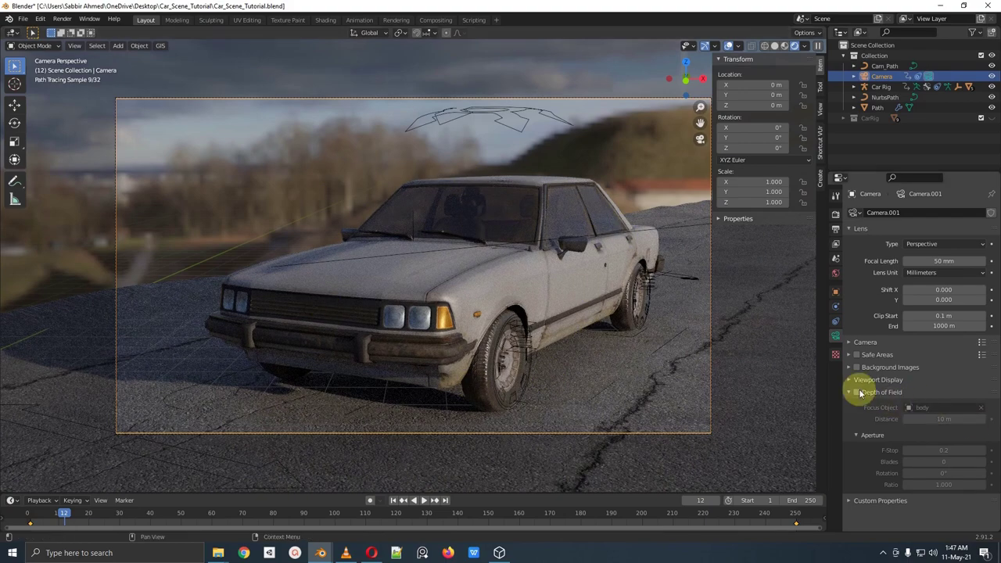
pyautogui.click(857, 393)
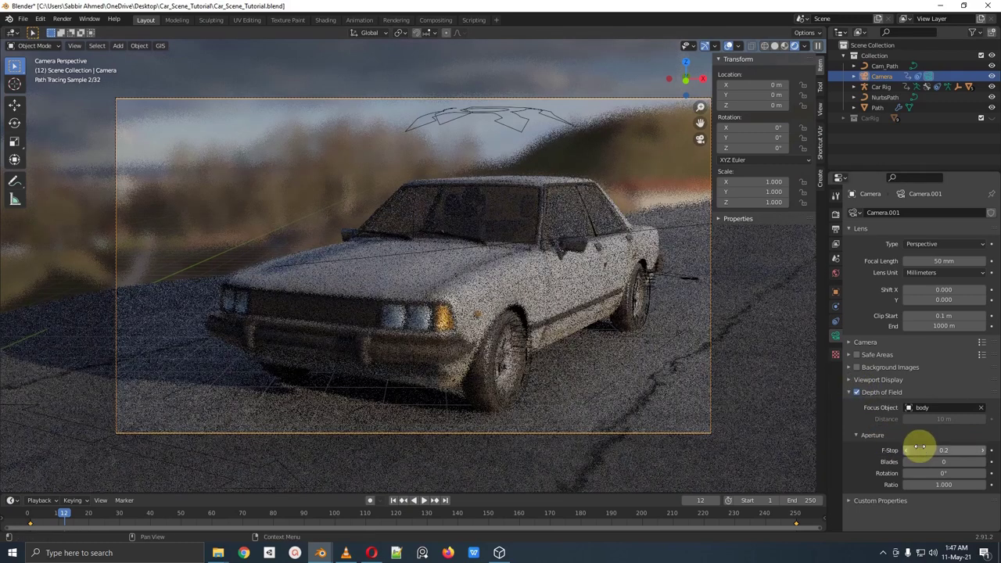
pyautogui.click(941, 450)
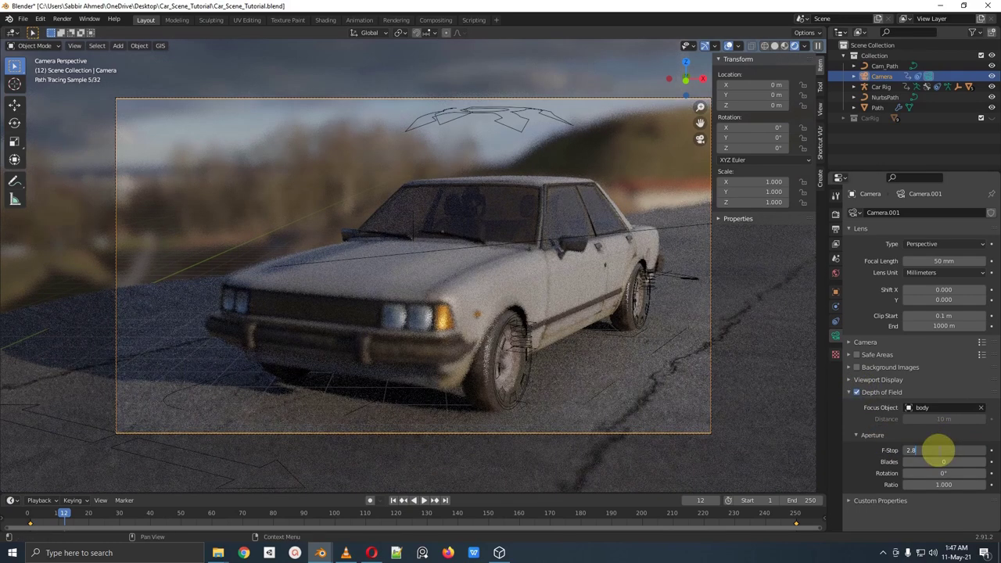
pyautogui.write('2.8')
pyautogui.press('Return')
pyautogui.click(937, 450)
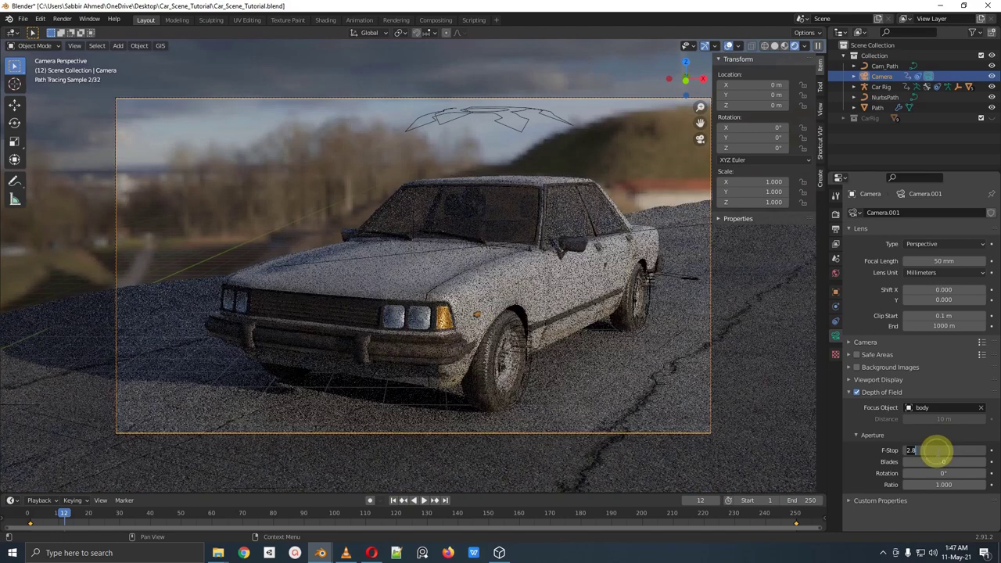
pyautogui.write('0.2')
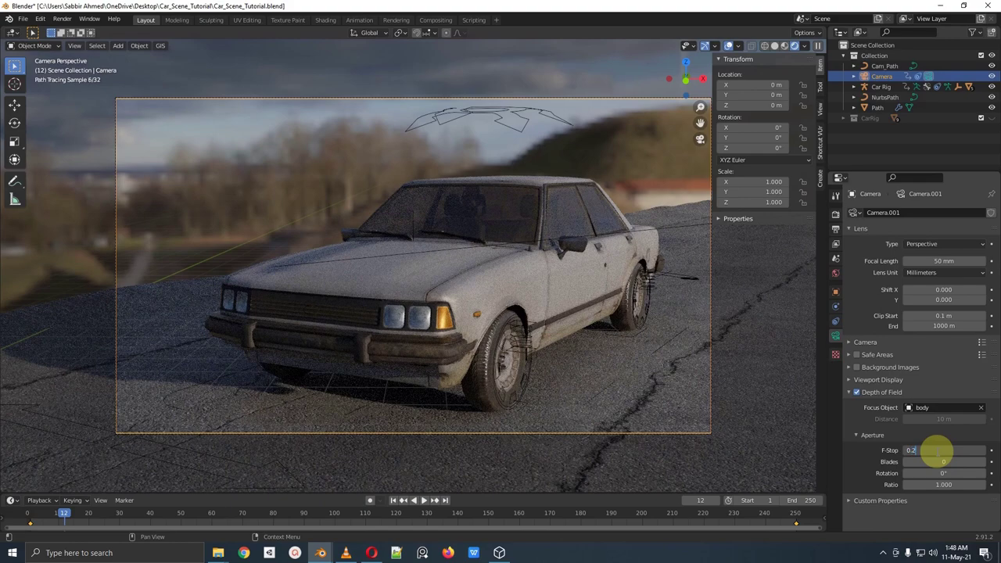
pyautogui.press('Return')
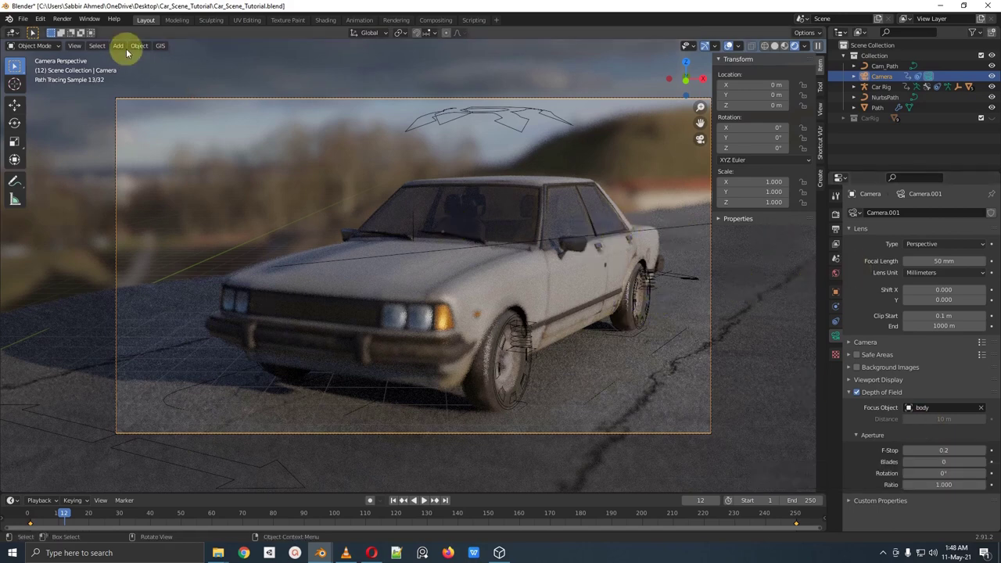
# Step: Switch to the Shading workspace, look through the camera, and show the World shader nodes
pyautogui.click(321, 20)
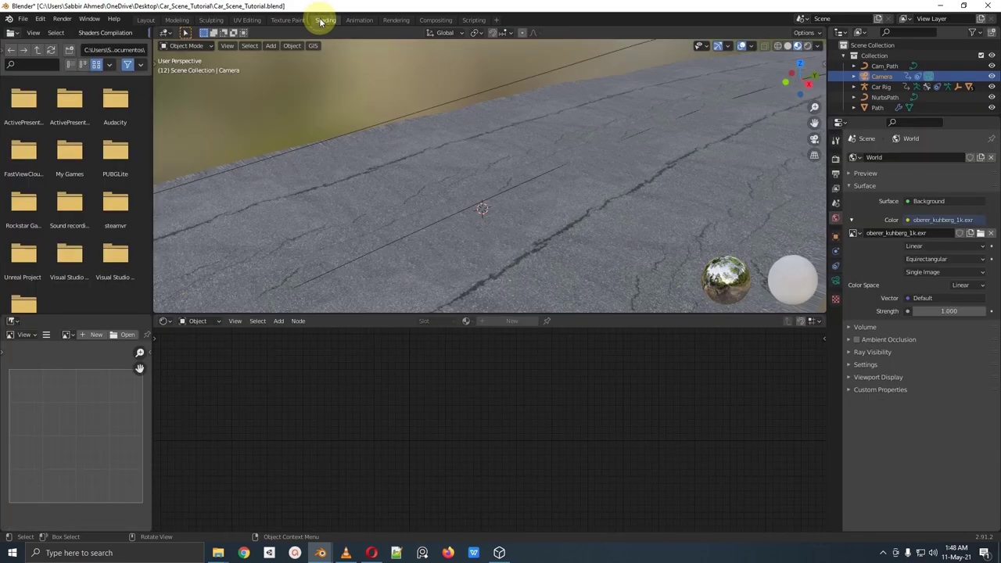
pyautogui.press('KP_0')
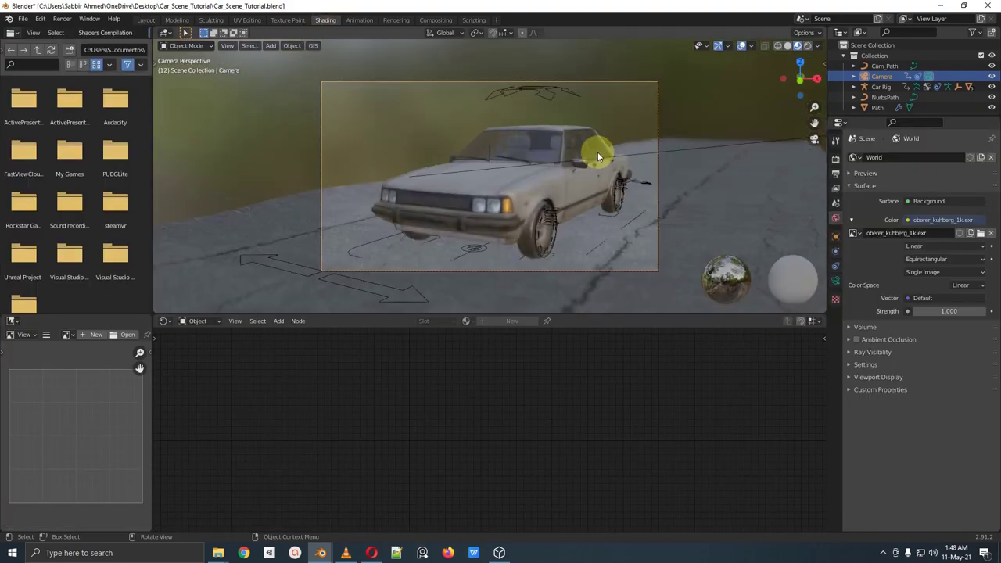
pyautogui.click(195, 320)
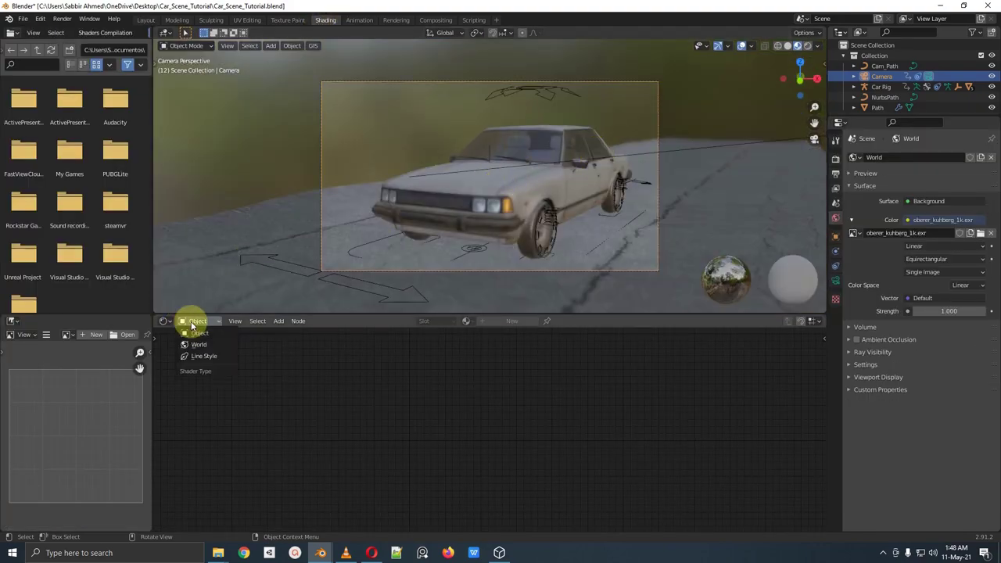
pyautogui.click(205, 345)
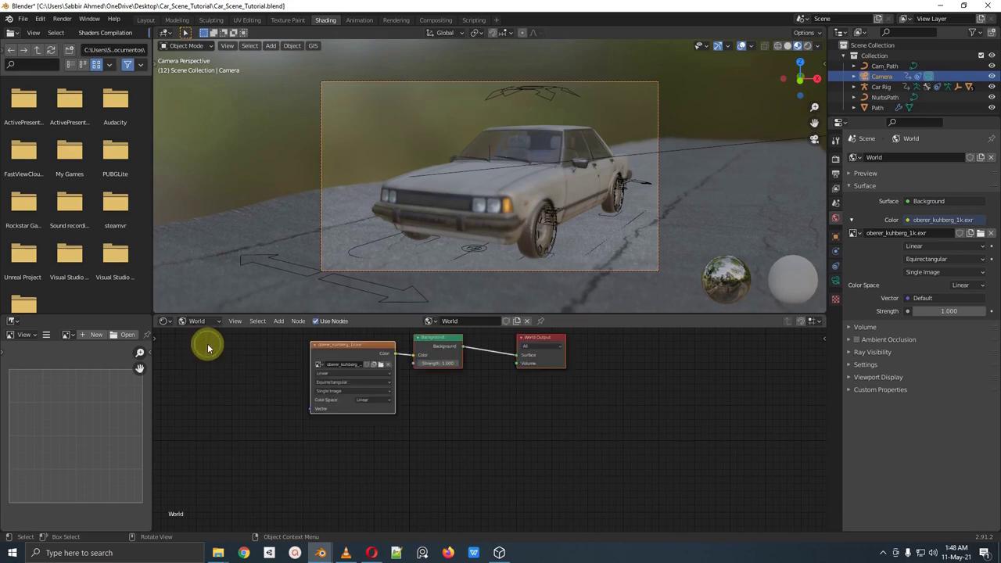
# Step: Add linked Texture Coordinate and Mapping nodes in front of the oberer_kuhberg_1k.exr environment texture
pyautogui.moveTo(482, 384); pyautogui.dragTo(696, 389, button='middle')
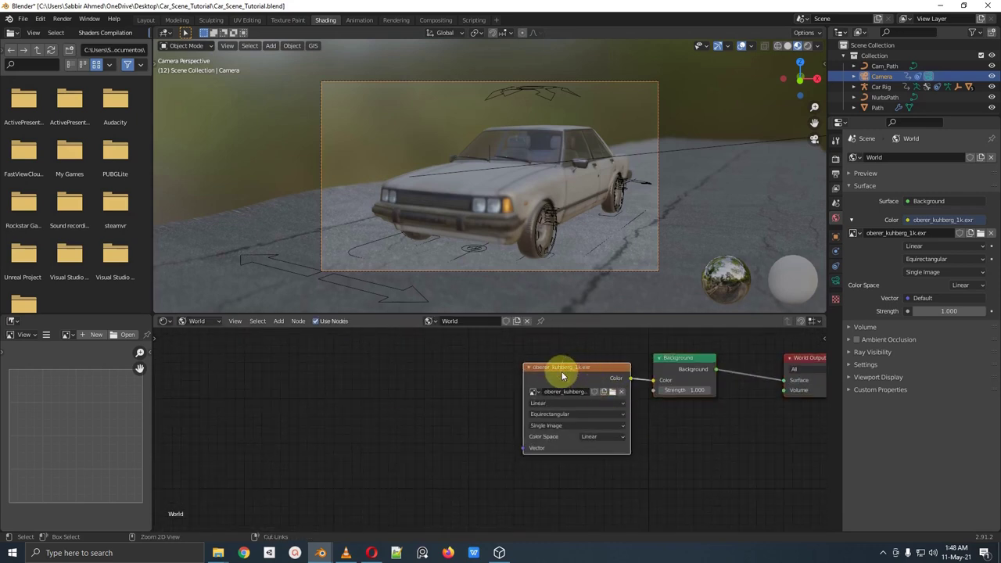
pyautogui.hotkey('ctrl', 't')
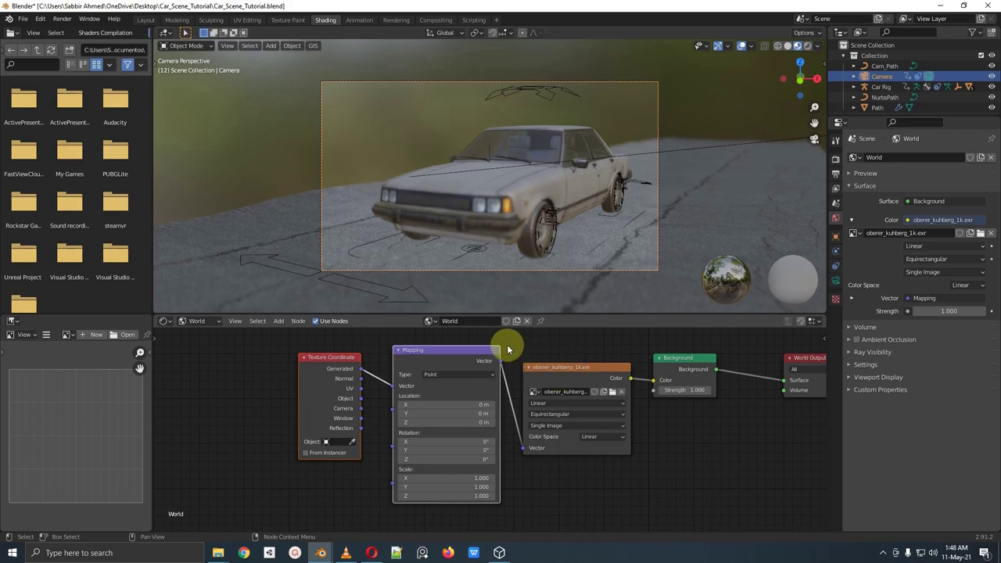
pyautogui.moveTo(503, 341)
pyautogui.mouseDown()
pyautogui.moveTo(299, 329)
pyautogui.moveTo(269, 416)
pyautogui.moveTo(462, 527)
pyautogui.moveTo(537, 405)
pyautogui.moveTo(503, 334)
pyautogui.mouseUp()
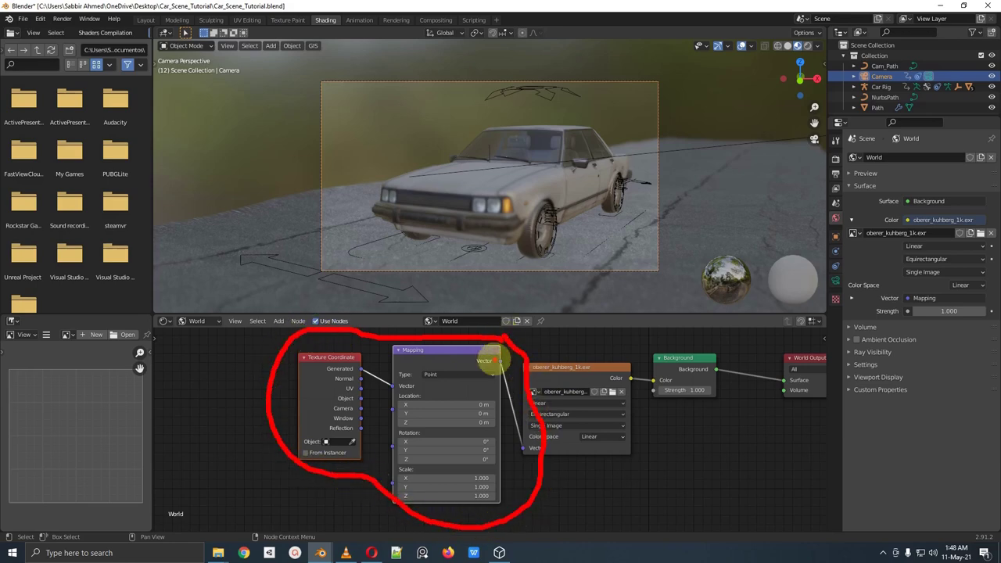
pyautogui.click(509, 407)
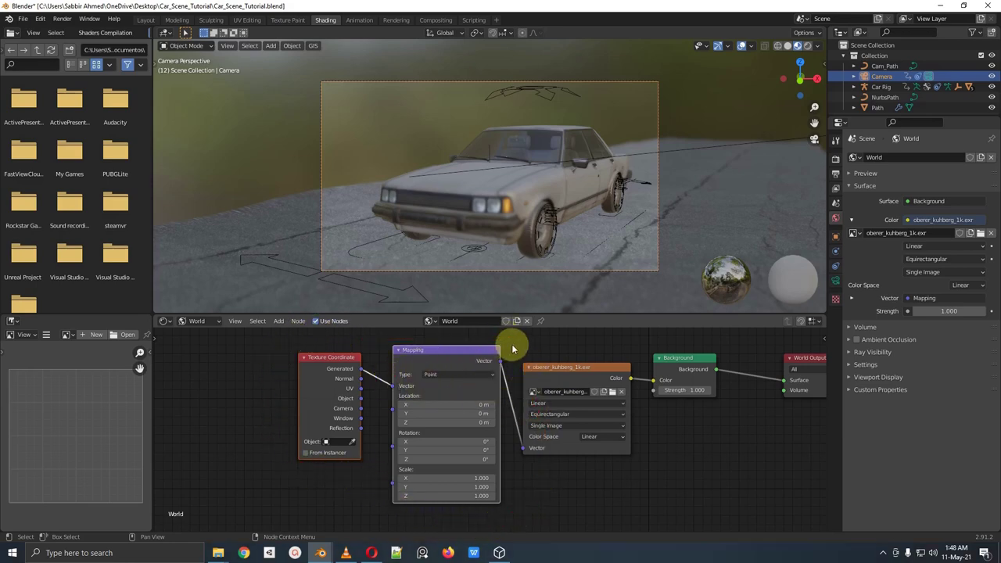
# Step: Show the viewport in rendered shading and set the environment Mapping node's Z rotation to 108° to turn the HDRI lighting
pyautogui.scroll(2, 476, 453)
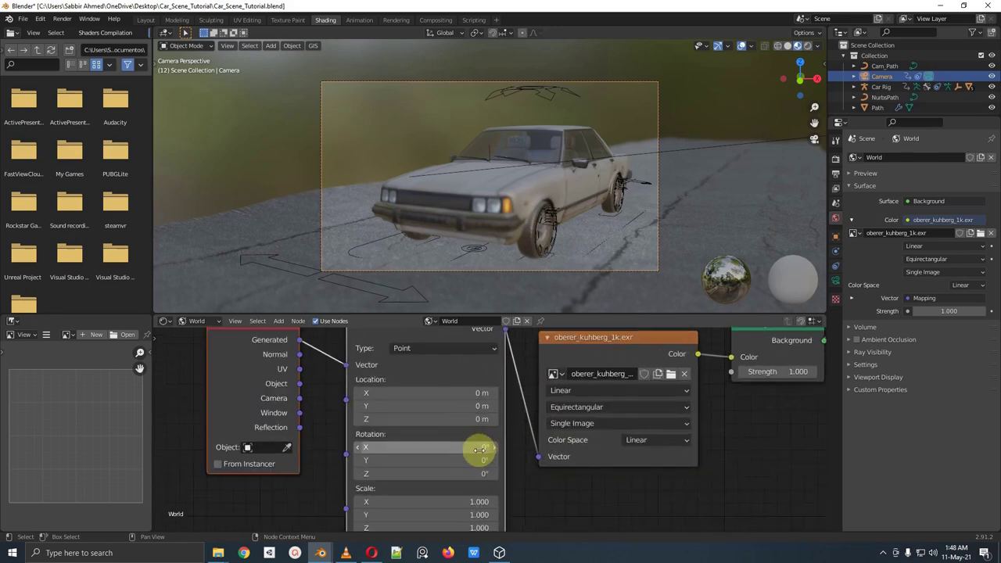
pyautogui.click(806, 45)
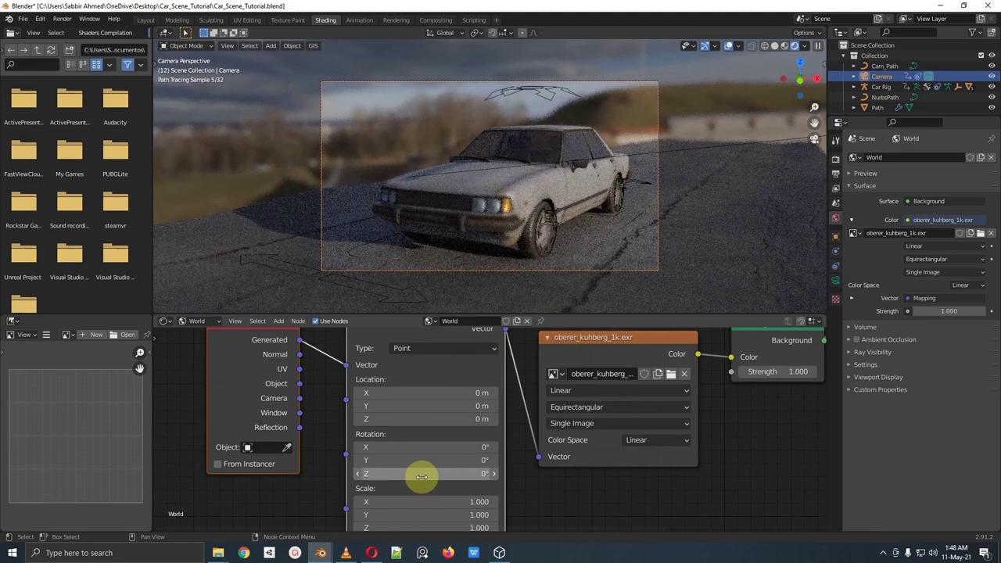
pyautogui.moveTo(408, 475)
pyautogui.mouseDown()
pyautogui.moveTo(496, 474)
pyautogui.moveTo(393, 474)
pyautogui.moveTo(577, 480)
pyautogui.moveTo(394, 473)
pyautogui.mouseUp()
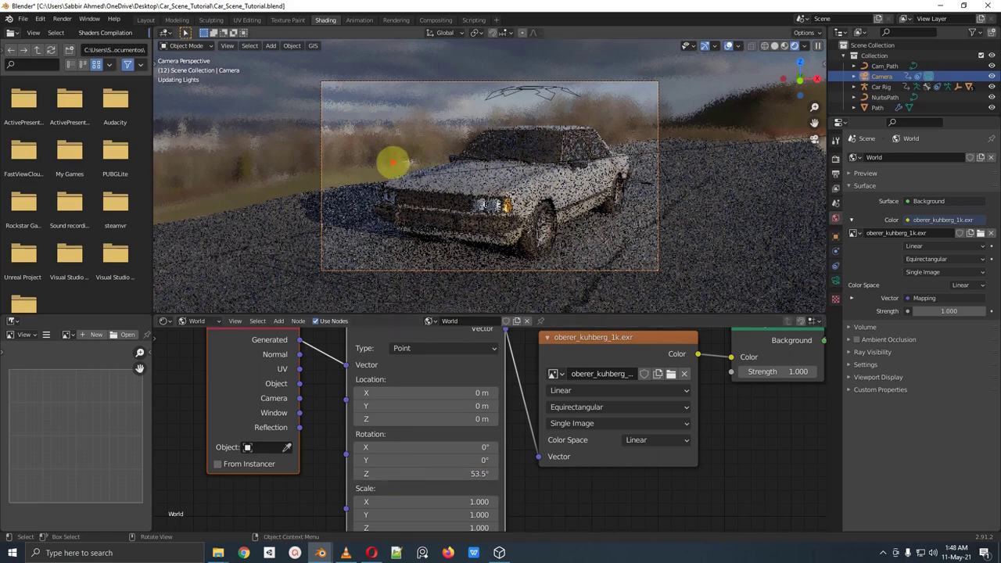
pyautogui.moveTo(301, 141)
pyautogui.mouseDown()
pyautogui.moveTo(422, 168)
pyautogui.moveTo(397, 194)
pyautogui.mouseUp()
pyautogui.moveTo(563, 222)
pyautogui.mouseDown()
pyautogui.moveTo(615, 233)
pyautogui.moveTo(608, 253)
pyautogui.mouseUp()
pyautogui.press('Escape')
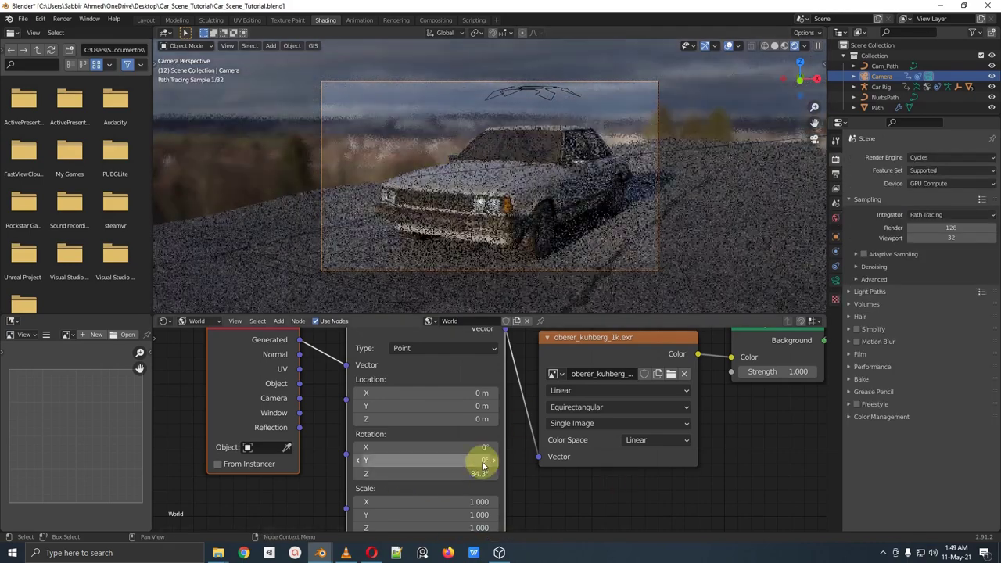
pyautogui.moveTo(483, 473); pyautogui.dragTo(389, 474)
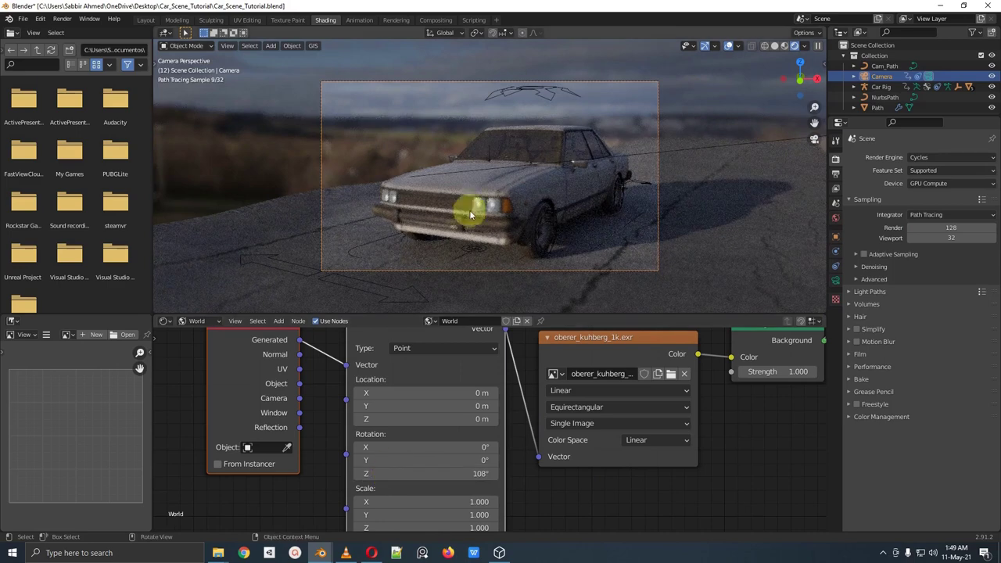
pyautogui.moveTo(345, 140)
pyautogui.mouseDown()
pyautogui.moveTo(420, 162)
pyautogui.moveTo(423, 152)
pyautogui.moveTo(430, 167)
pyautogui.mouseUp()
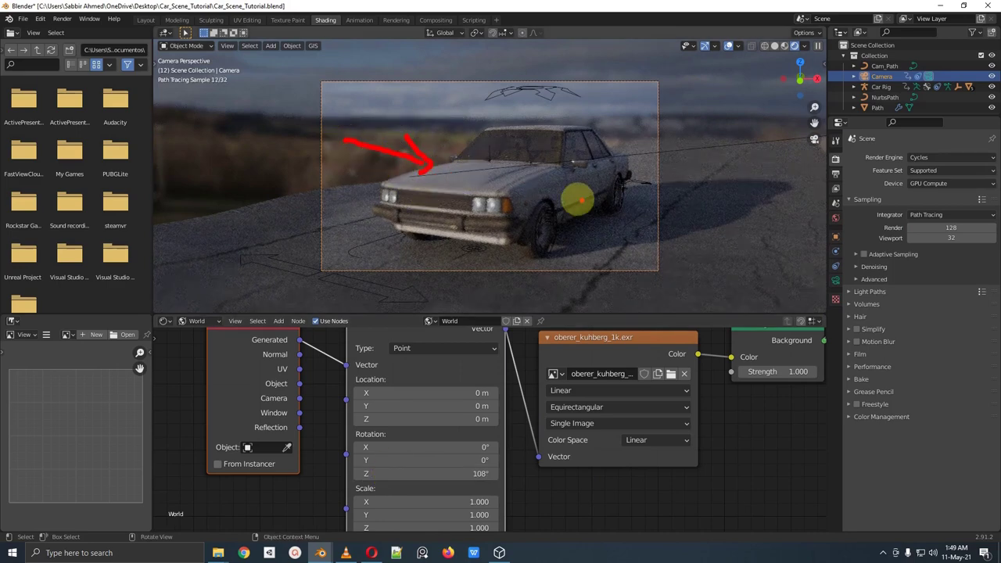
pyautogui.moveTo(636, 184); pyautogui.dragTo(637, 186)
pyautogui.press('Escape')
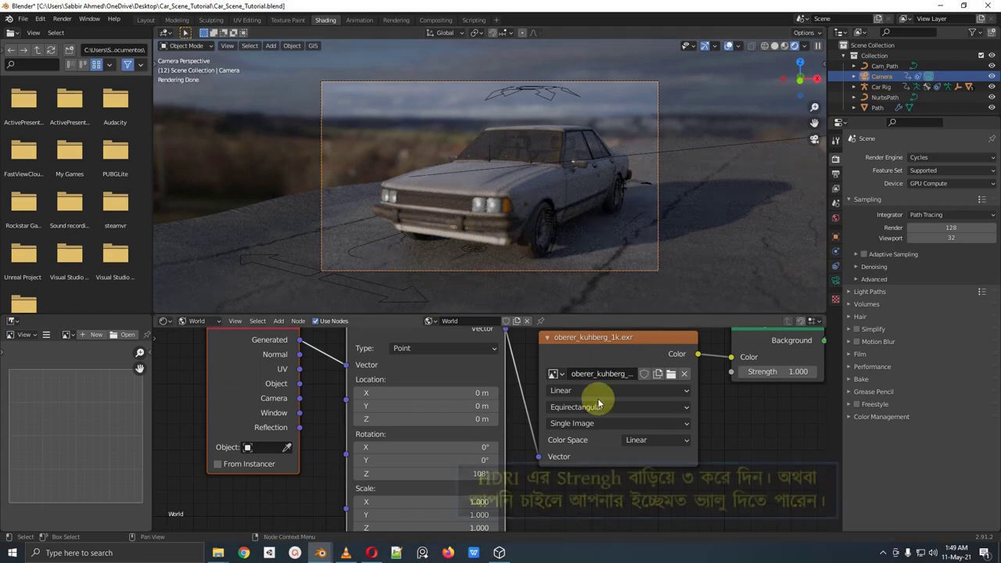
# Step: Set the world Background node's strength to 3
pyautogui.scroll(-2, 610, 438)
pyautogui.moveTo(610, 437); pyautogui.dragTo(426, 452, button='middle')
pyautogui.click(569, 396)
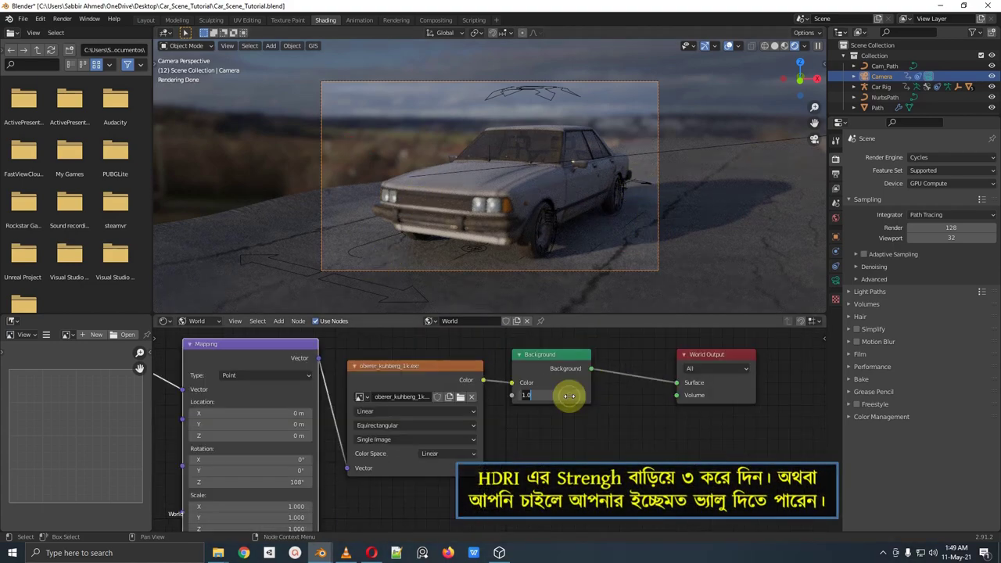
pyautogui.write('3')
pyautogui.press('Return')
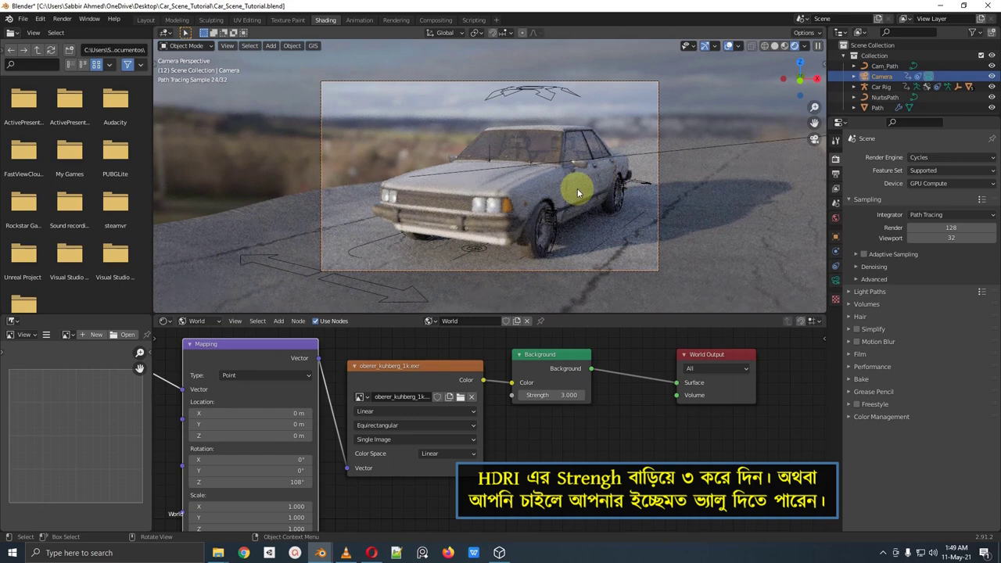
pyautogui.scroll(-3, 536, 440)
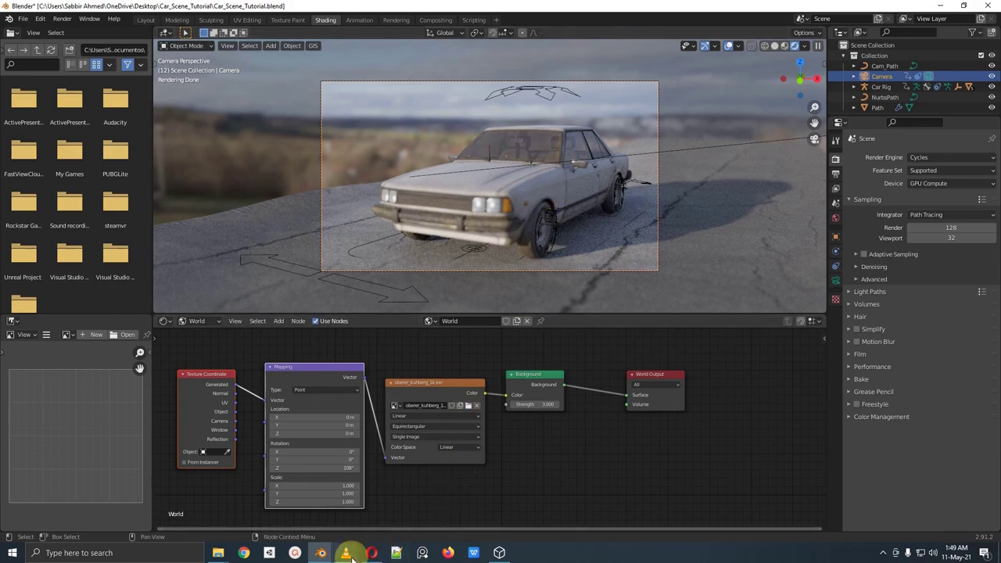
# Step: Leave the camera view and examine the road and its edges around the car from above
pyautogui.moveTo(464, 139); pyautogui.dragTo(496, 159, button='middle')
pyautogui.scroll(-4, 499, 161)
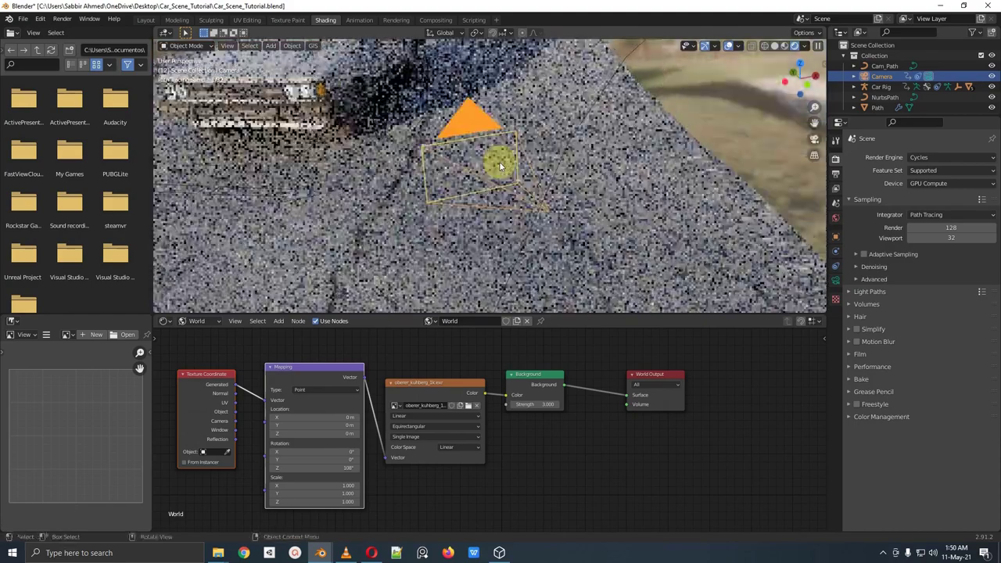
pyautogui.scroll(-8, 499, 161)
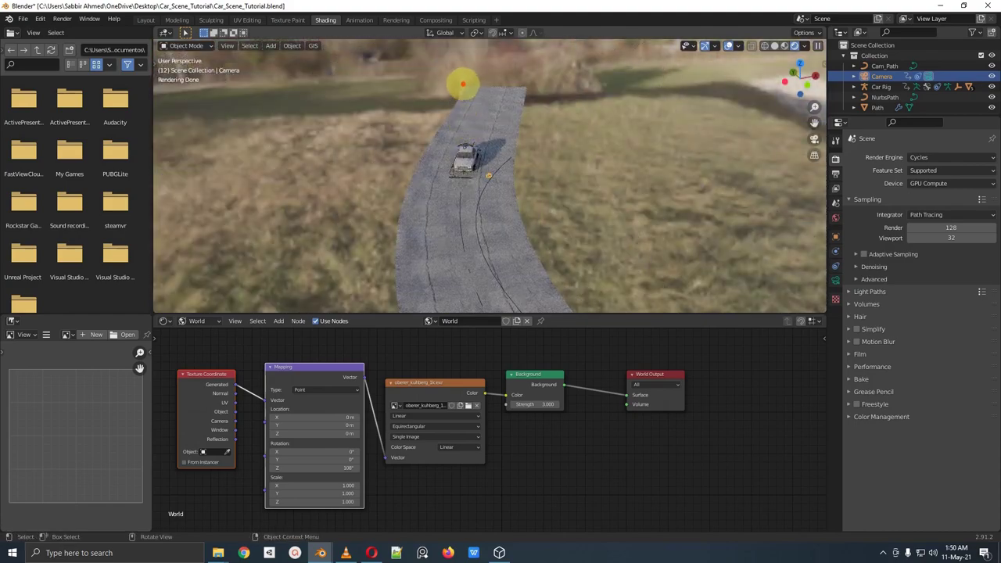
pyautogui.moveTo(463, 83)
pyautogui.mouseDown()
pyautogui.moveTo(413, 103)
pyautogui.moveTo(339, 179)
pyautogui.moveTo(368, 272)
pyautogui.moveTo(461, 82)
pyautogui.mouseUp()
pyautogui.moveTo(550, 82)
pyautogui.mouseDown()
pyautogui.moveTo(521, 130)
pyautogui.moveTo(536, 178)
pyautogui.mouseUp()
pyautogui.press('Escape')
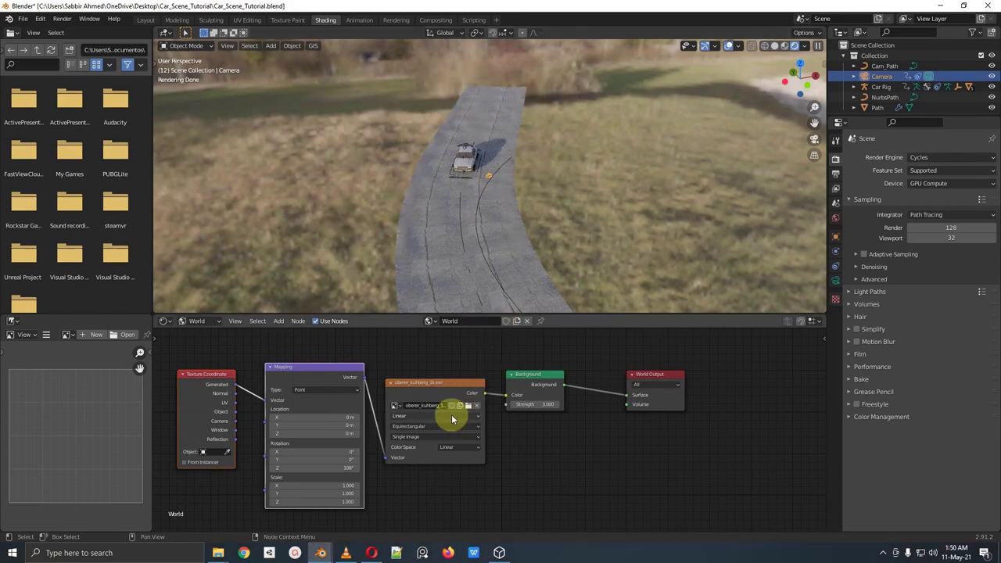
# Step: Switch to VLC media player and play Render_01.mp4, pausing to examine the guardrail beside the road
pyautogui.click(345, 553)
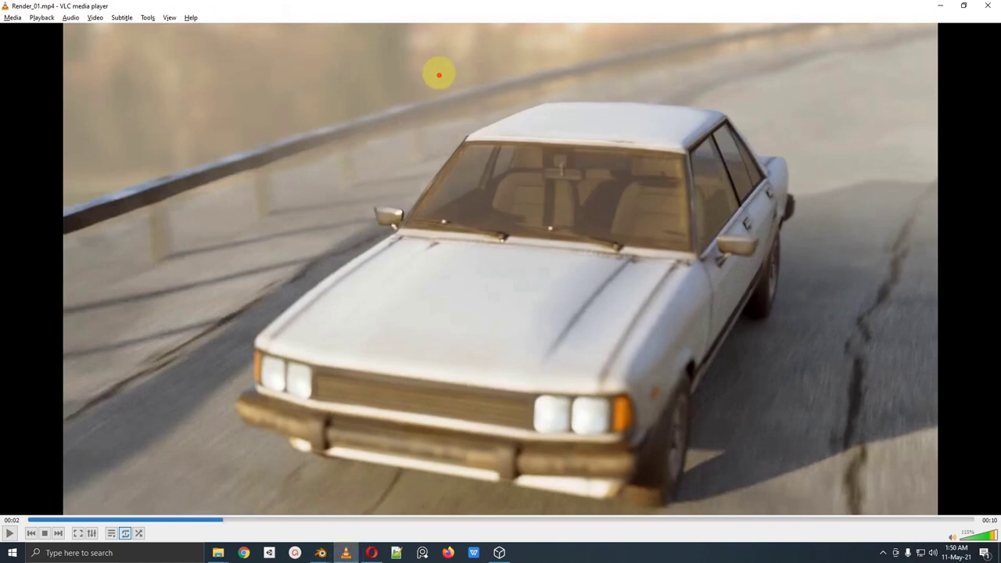
pyautogui.moveTo(443, 55)
pyautogui.mouseDown()
pyautogui.moveTo(426, 50)
pyautogui.moveTo(219, 133)
pyautogui.moveTo(402, 126)
pyautogui.moveTo(438, 56)
pyautogui.mouseUp()
pyautogui.press('Escape')
pyautogui.press('space')
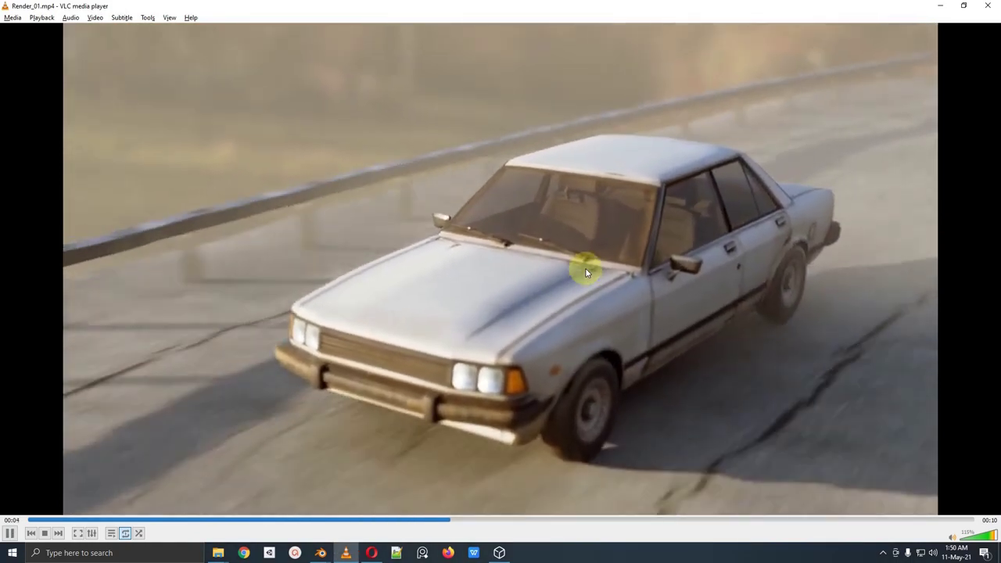
pyautogui.click(586, 270)
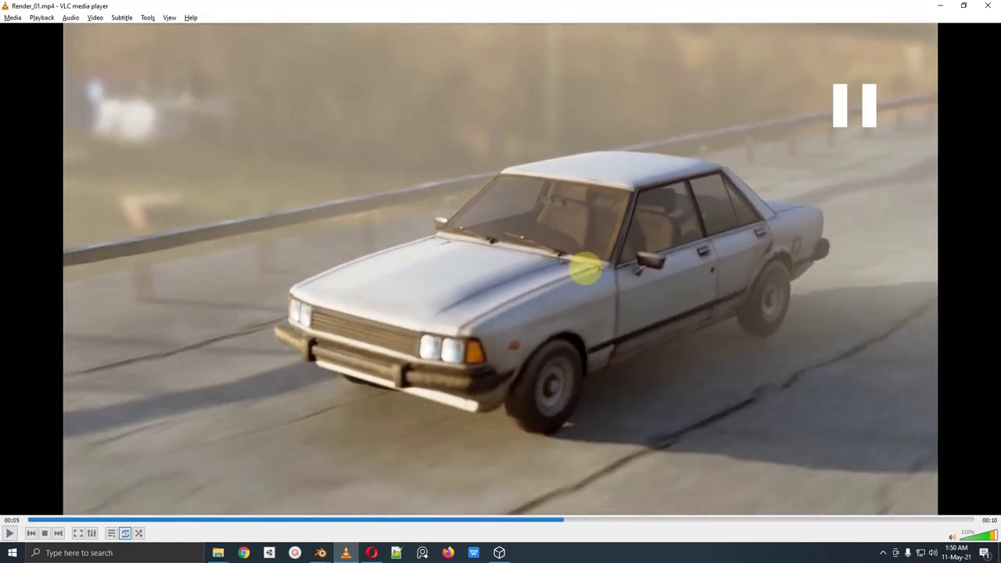
pyautogui.click(585, 270)
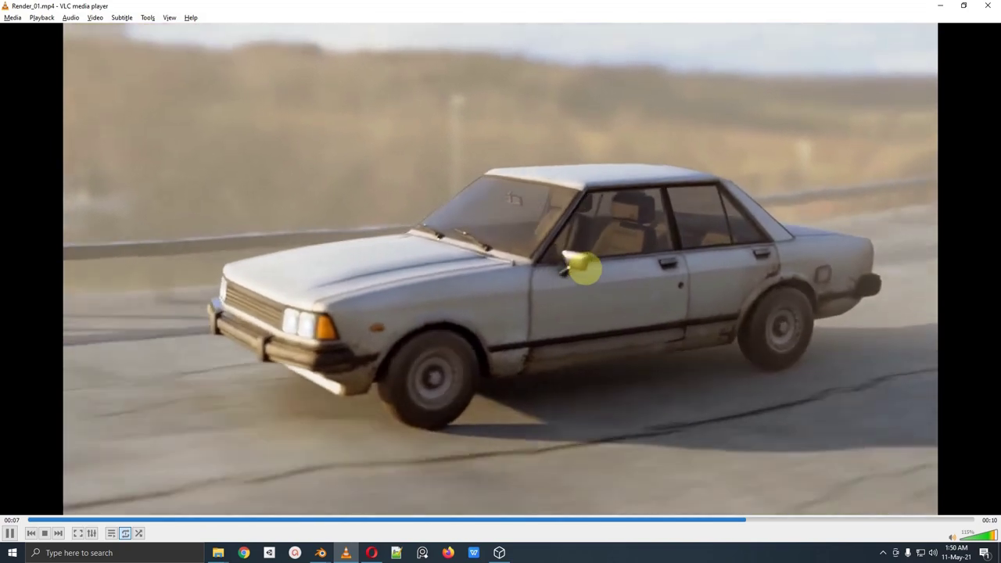
pyautogui.click(585, 270)
pyautogui.click(586, 270)
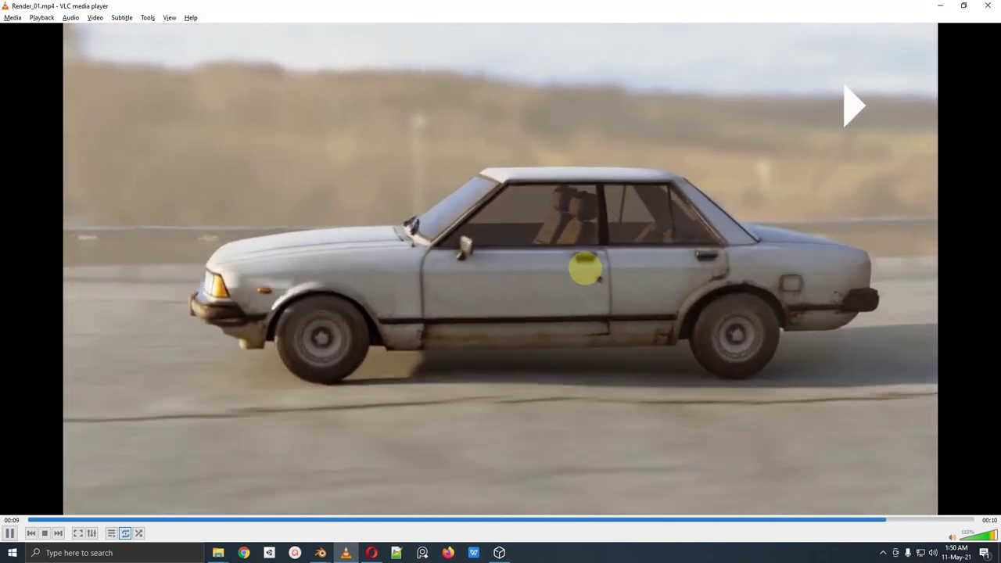
pyautogui.click(480, 194)
# Step: Return to Blender and switch to the Car_Scene.blend window to examine the guardrail along the road
pyautogui.hotkey('alt', 'Tab')
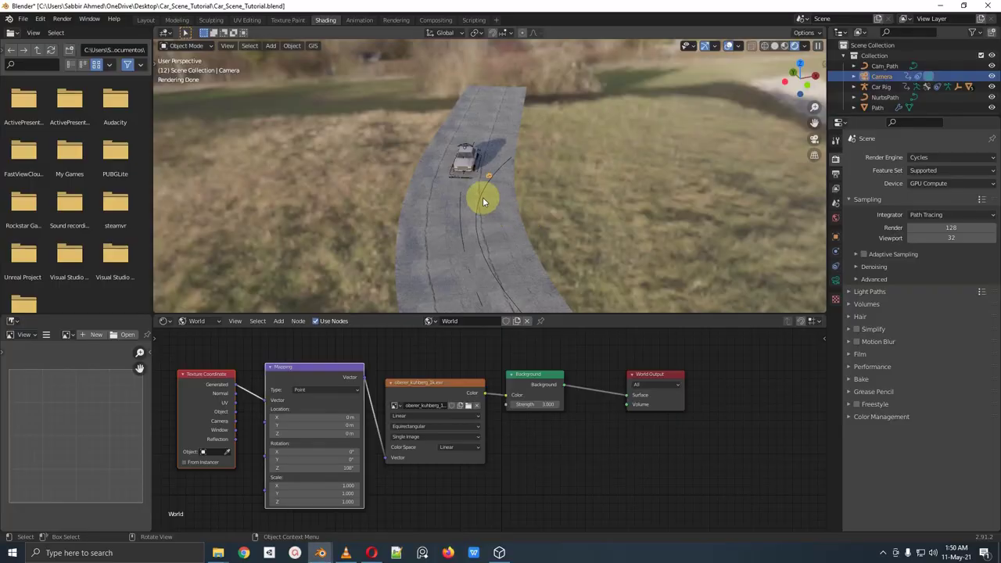
pyautogui.scroll(-1, 483, 199)
pyautogui.scroll(2, 482, 199)
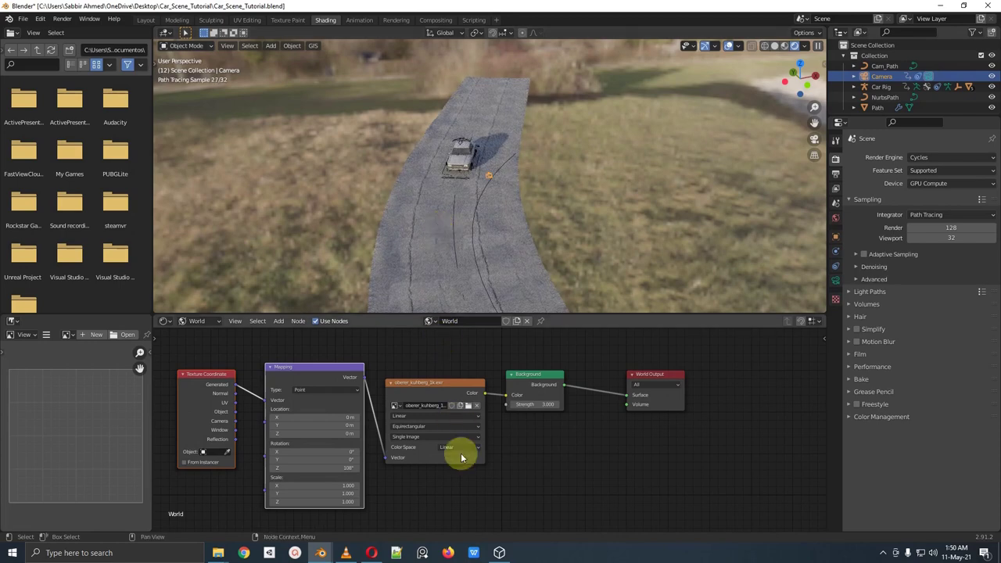
pyautogui.moveTo(319, 552)
pyautogui.click(283, 513)
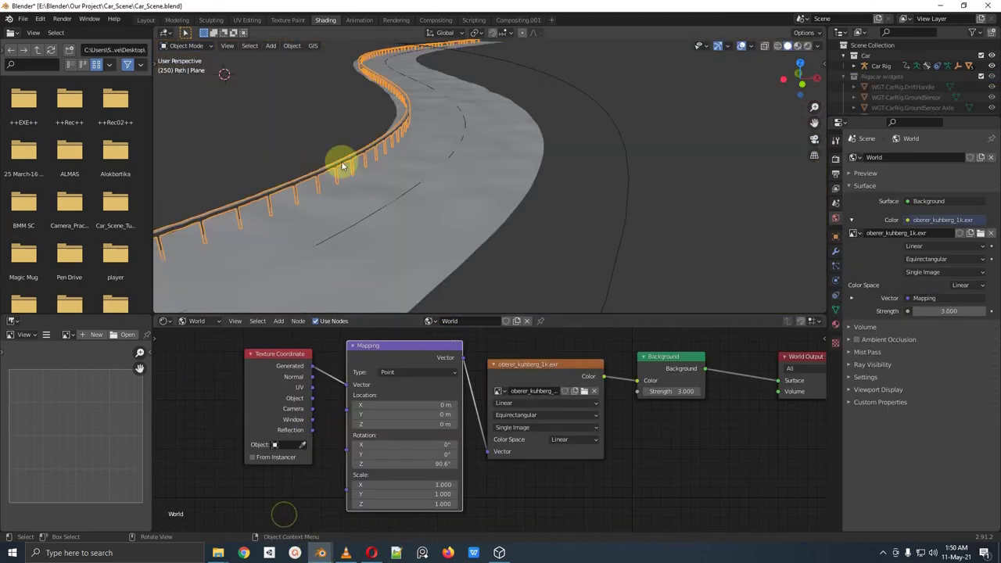
# Step: Copy the guardrail from the Car_Scene.blend window and paste it into the Car_Scene_Tutorial.blend scene
pyautogui.scroll(2, 342, 163)
pyautogui.moveTo(323, 171); pyautogui.dragTo(357, 173, button='middle')
pyautogui.click(357, 174)
pyautogui.press('Tab')
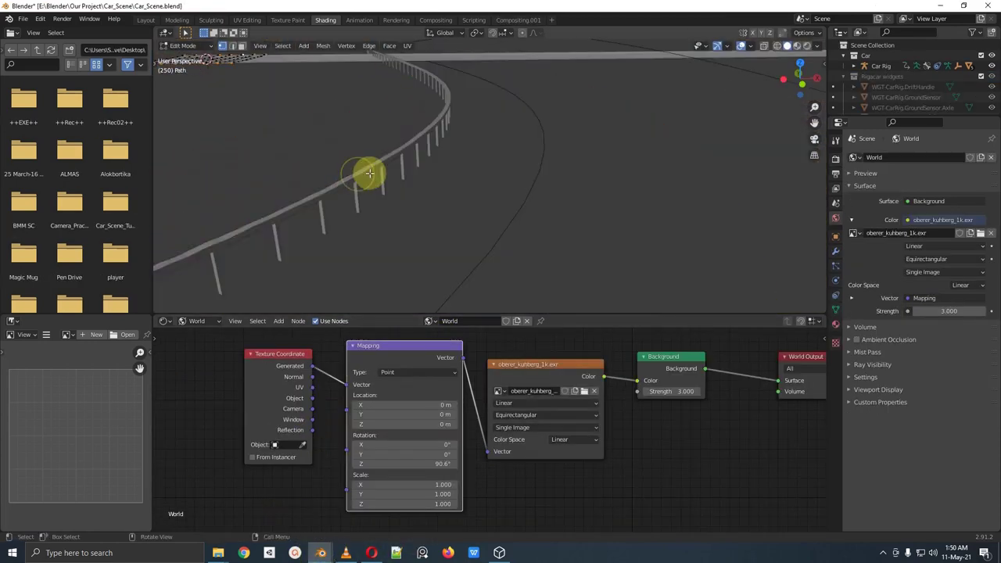
pyautogui.press('Tab')
pyautogui.hotkey('ctrl', 'c')
pyautogui.hotkey('alt', 'Tab')
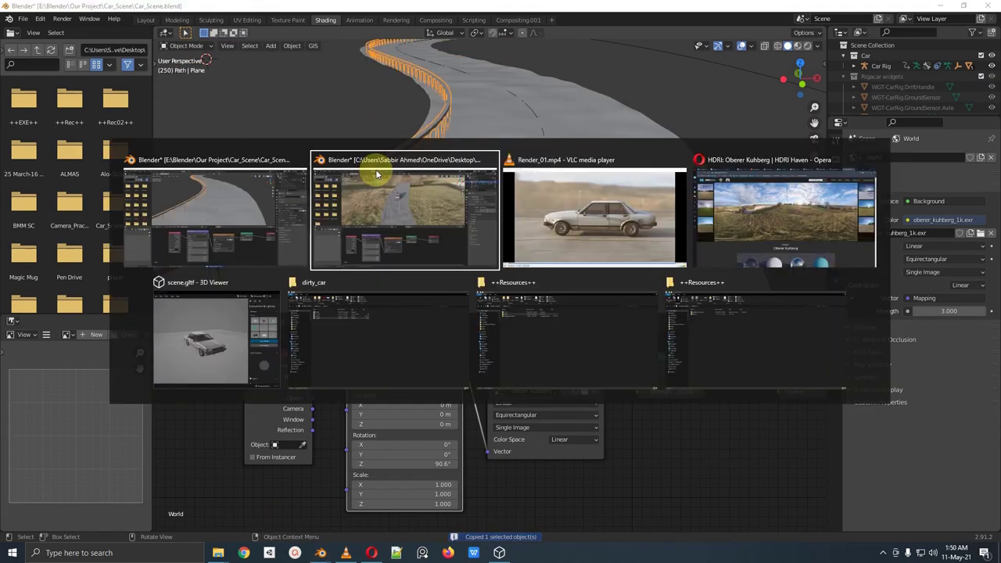
pyautogui.hotkey('ctrl', 'v')
pyautogui.click(426, 141)
pyautogui.press('KP_Decimal')
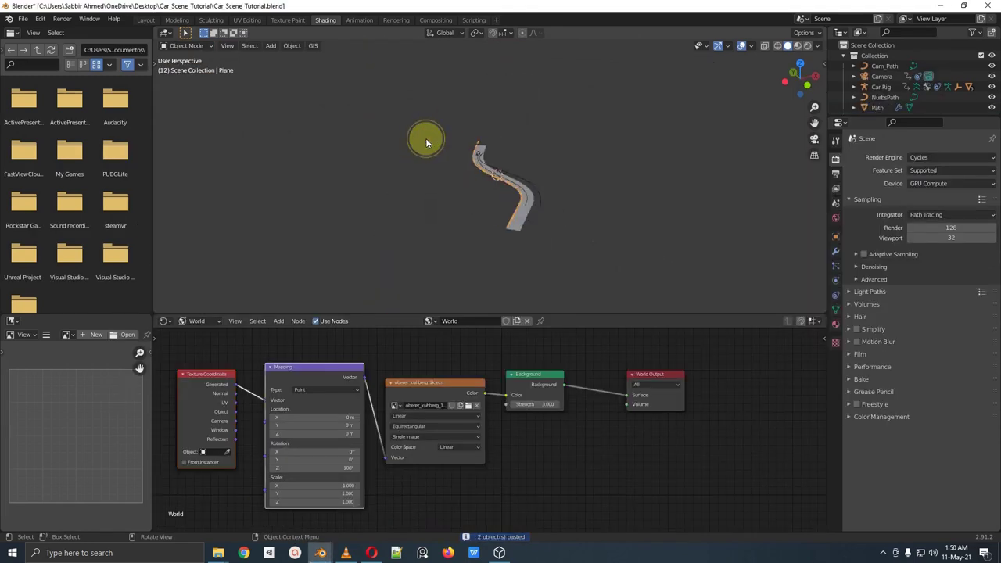
# Step: Examine the pasted guardrail's base segment and its repeated posts in Edit Mode, then return to Object Mode
pyautogui.press('Tab')
pyautogui.scroll(6, 426, 141)
pyautogui.moveTo(426, 141); pyautogui.dragTo(441, 185, button='middle')
pyautogui.scroll(10, 440, 185)
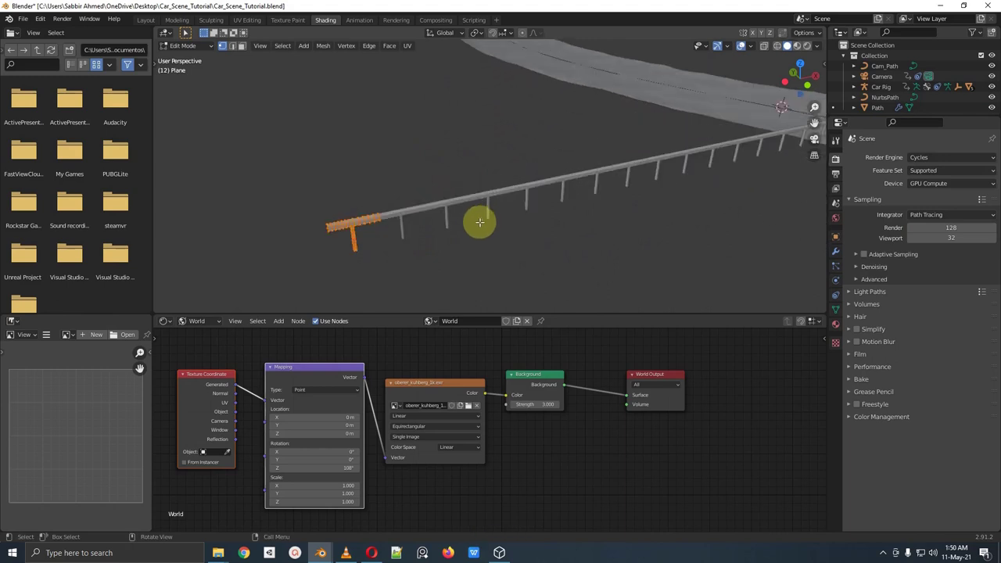
pyautogui.keyDown('shift'); pyautogui.moveTo(548, 166); pyautogui.dragTo(511, 196, button='middle'); pyautogui.keyUp('shift')
pyautogui.scroll(1, 512, 196)
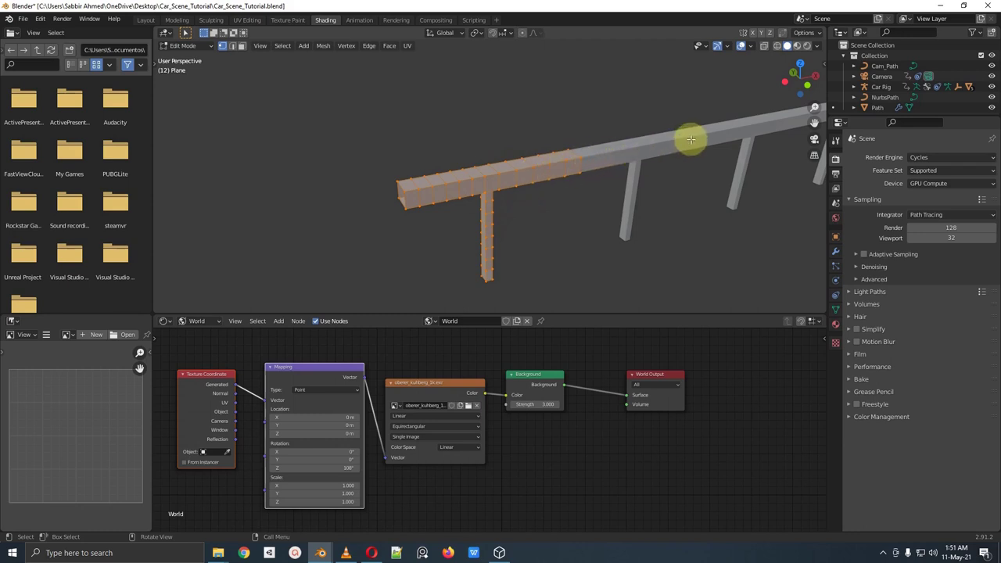
pyautogui.press('Tab')
pyautogui.press('Tab')
pyautogui.scroll(-6, 600, 162)
pyautogui.keyDown('shift'); pyautogui.moveTo(656, 168); pyautogui.dragTo(449, 212, button='middle'); pyautogui.keyUp('shift')
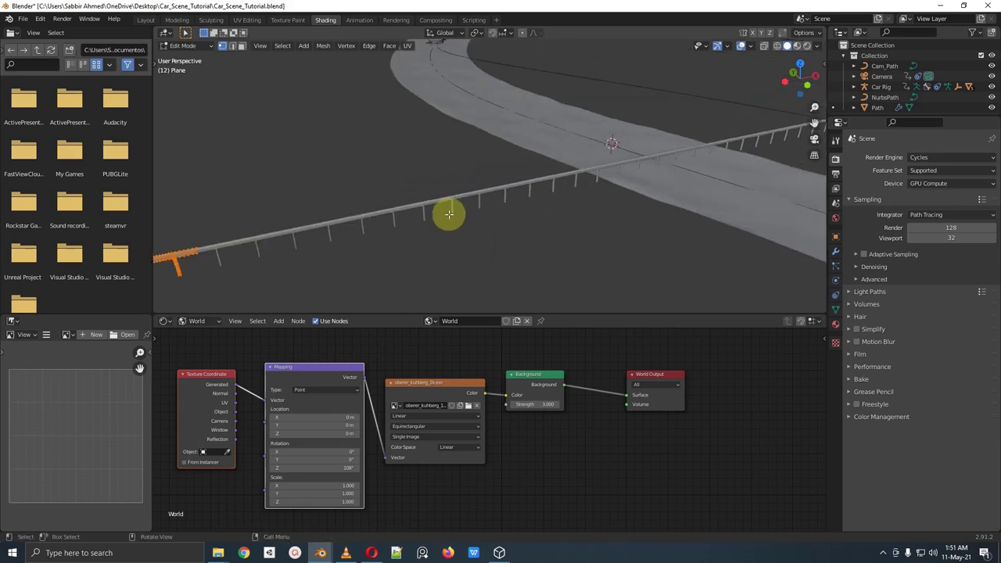
pyautogui.scroll(-4, 467, 171)
pyautogui.press('Tab')
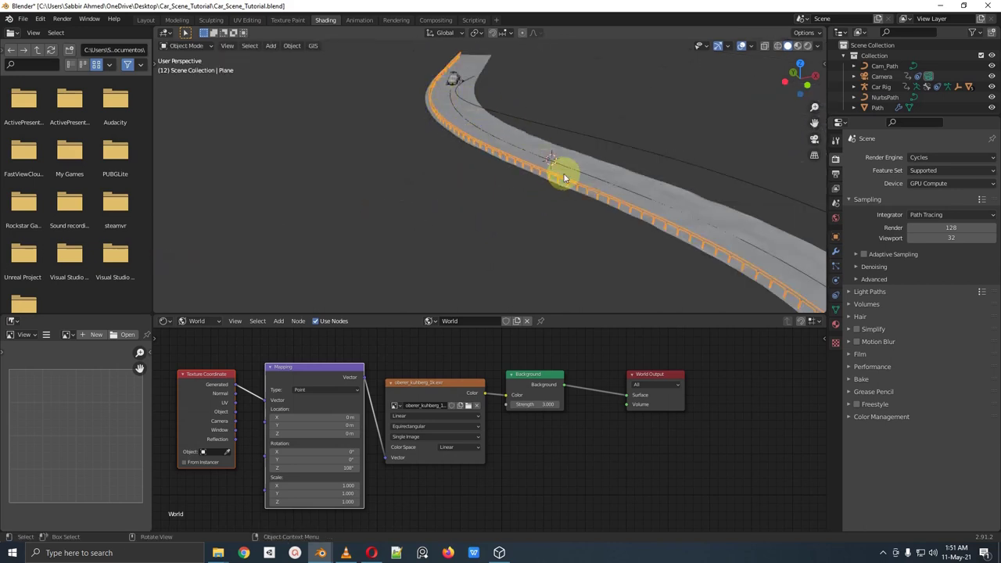
# Step: Return to the camera view, deselect the guardrail and save the file
pyautogui.moveTo(495, 148); pyautogui.dragTo(507, 198, button='middle')
pyautogui.moveTo(516, 179); pyautogui.dragTo(486, 202)
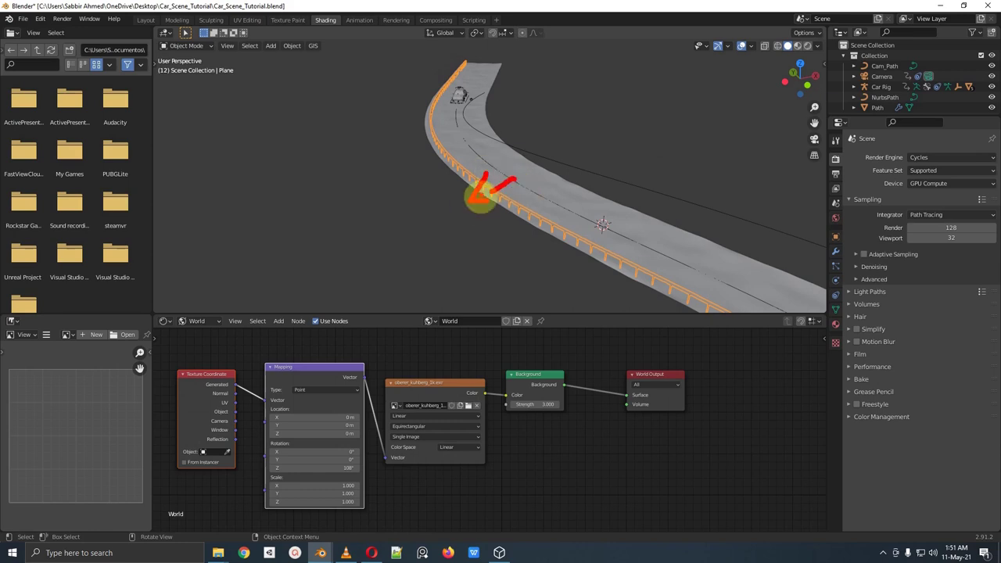
pyautogui.press('KP_0')
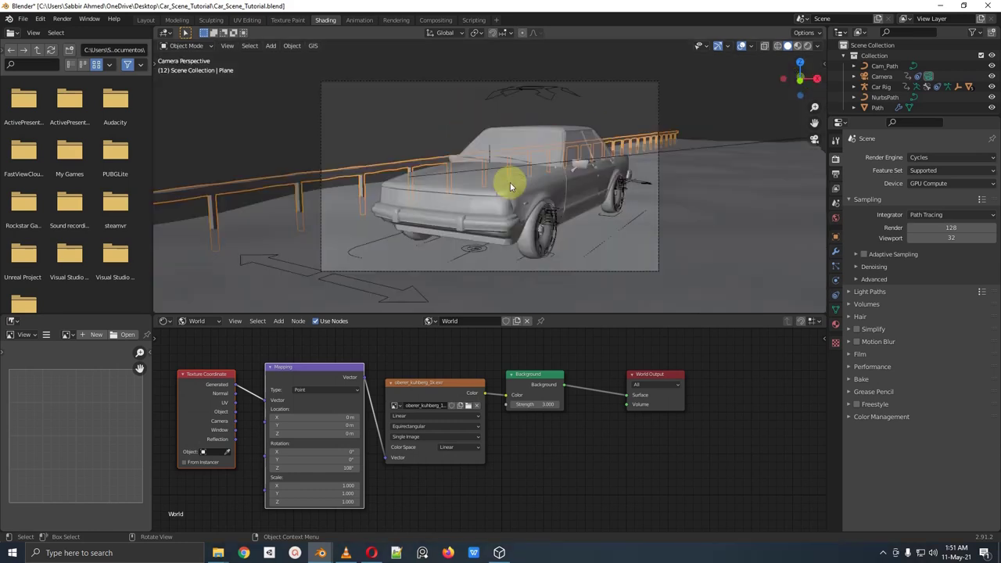
pyautogui.click(414, 103)
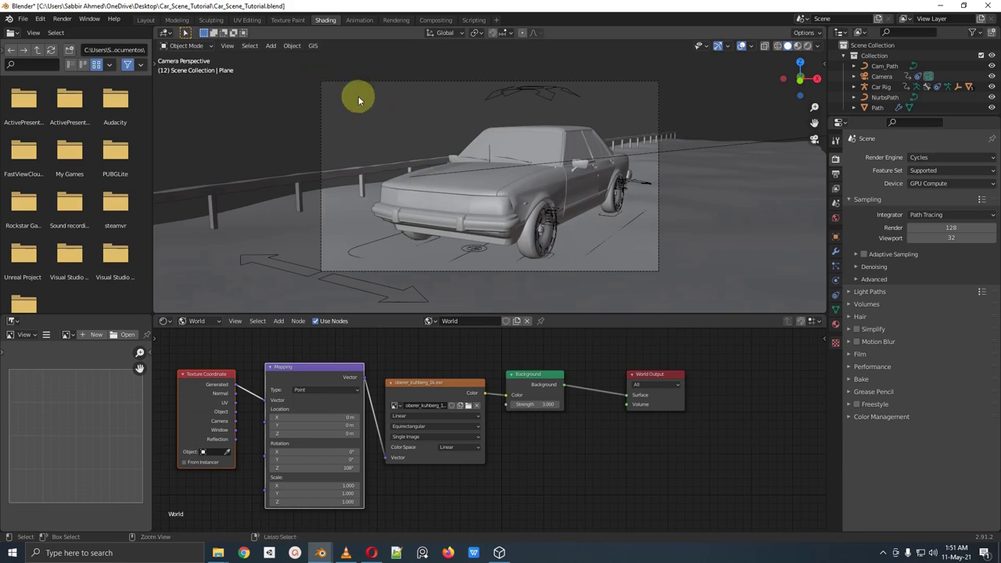
pyautogui.hotkey('ctrl', 's')
pyautogui.click(64, 18)
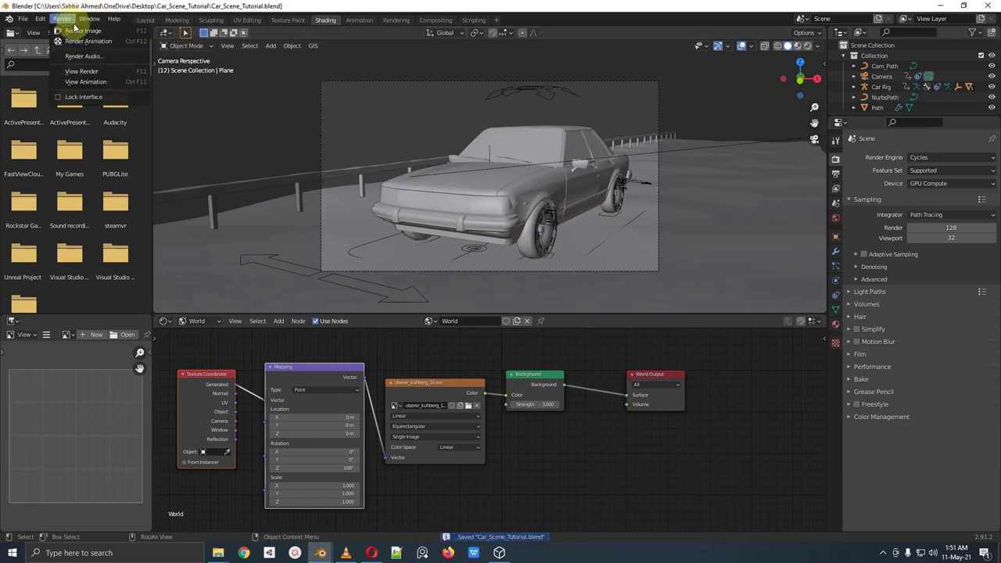
pyautogui.click(67, 32)
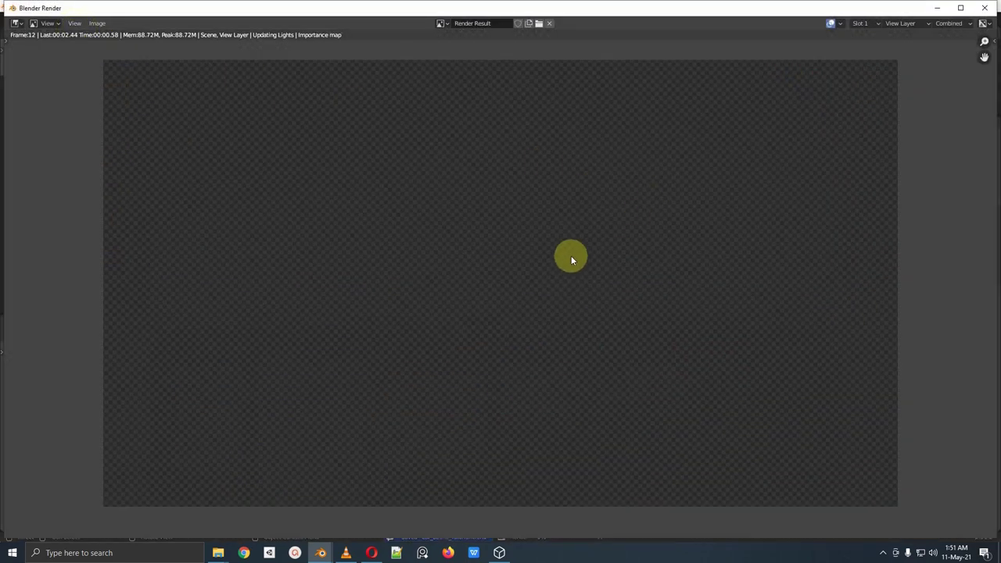
pyautogui.press('Escape')
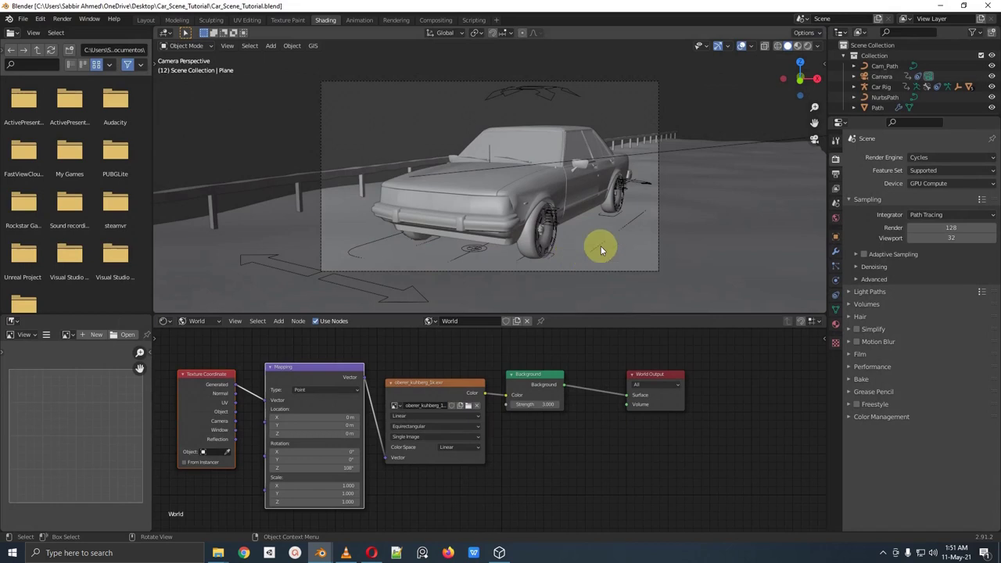
# Step: Set the render resolution percentage to 40% and save the file
pyautogui.click(835, 174)
pyautogui.click(951, 191)
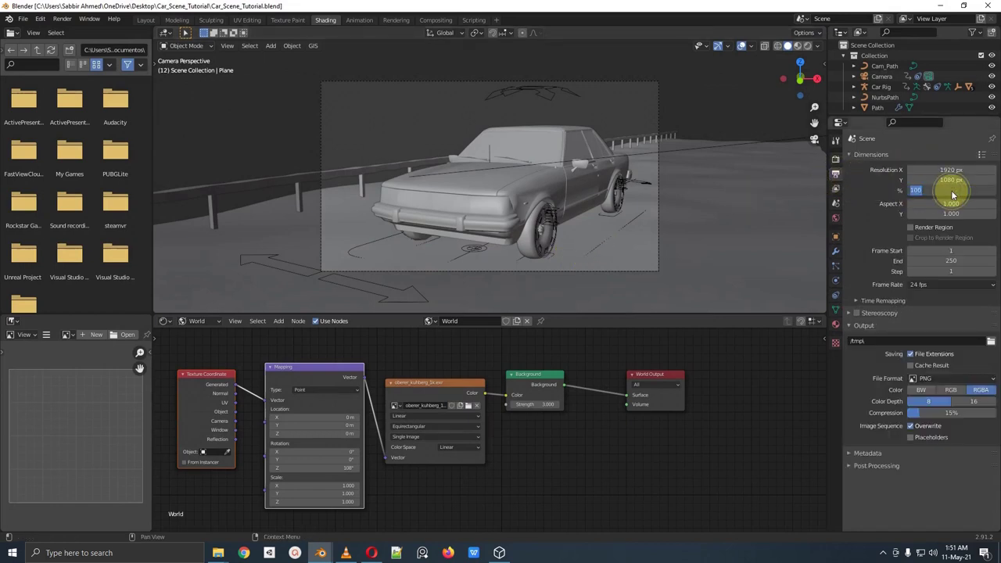
pyautogui.write('40')
pyautogui.press('Return')
pyautogui.hotkey('ctrl', 's')
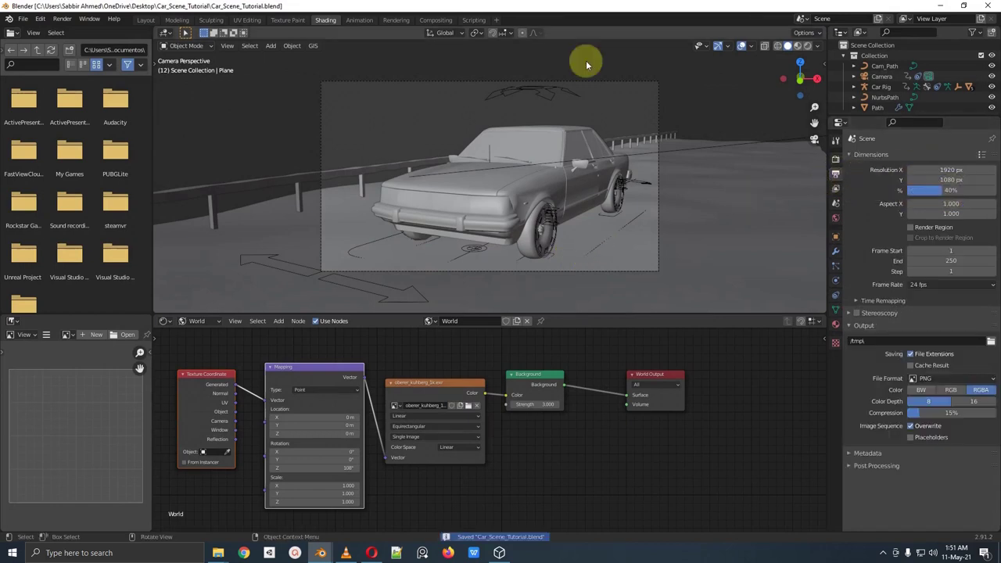
# Step: Render the current frame as a still image and enlarge the render window to view the result
pyautogui.click(64, 19)
pyautogui.click(78, 29)
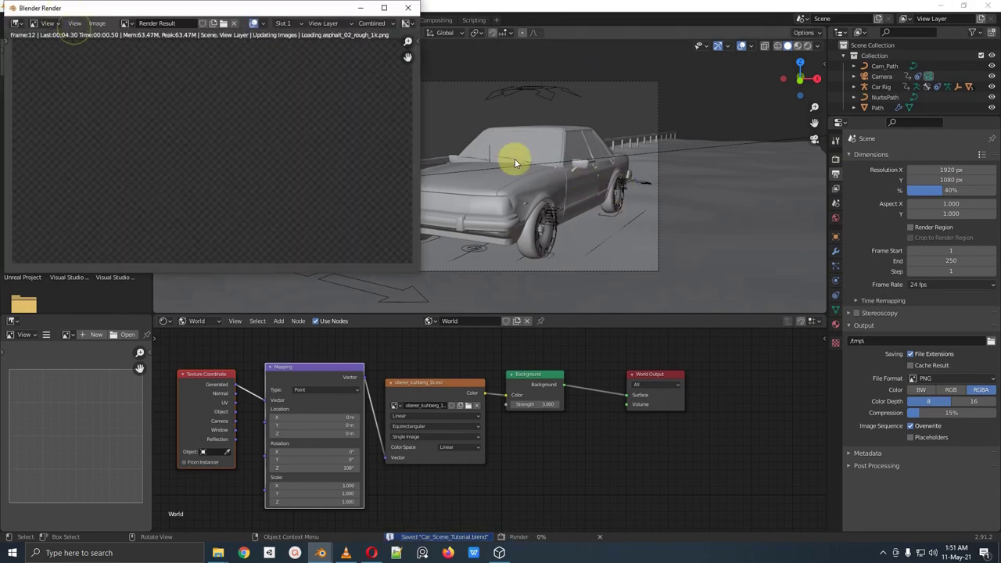
pyautogui.moveTo(421, 269); pyautogui.dragTo(858, 268)
pyautogui.moveTo(697, 276); pyautogui.dragTo(696, 497)
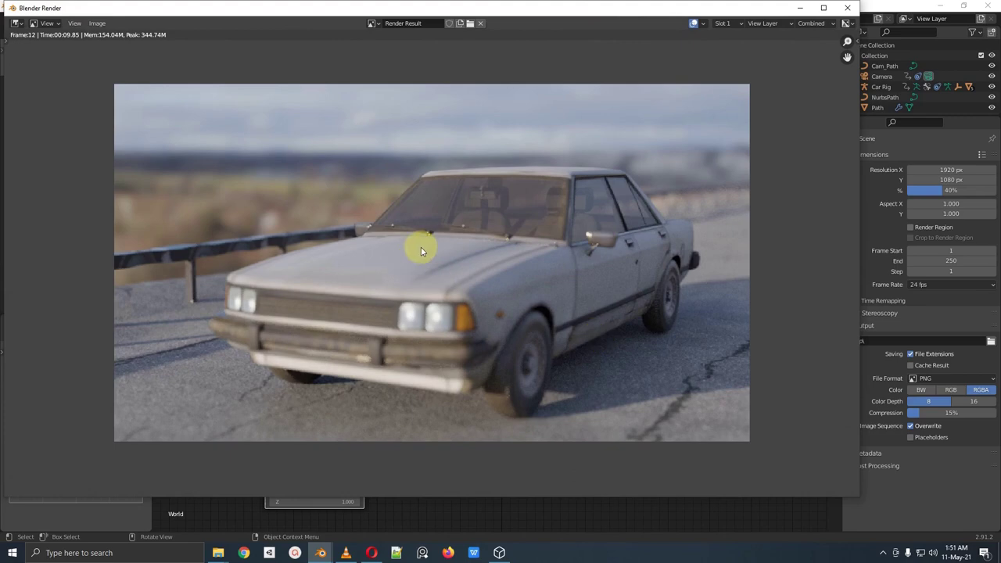
# Step: Switch the render result to Slot 2 and close the render window
pyautogui.click(726, 22)
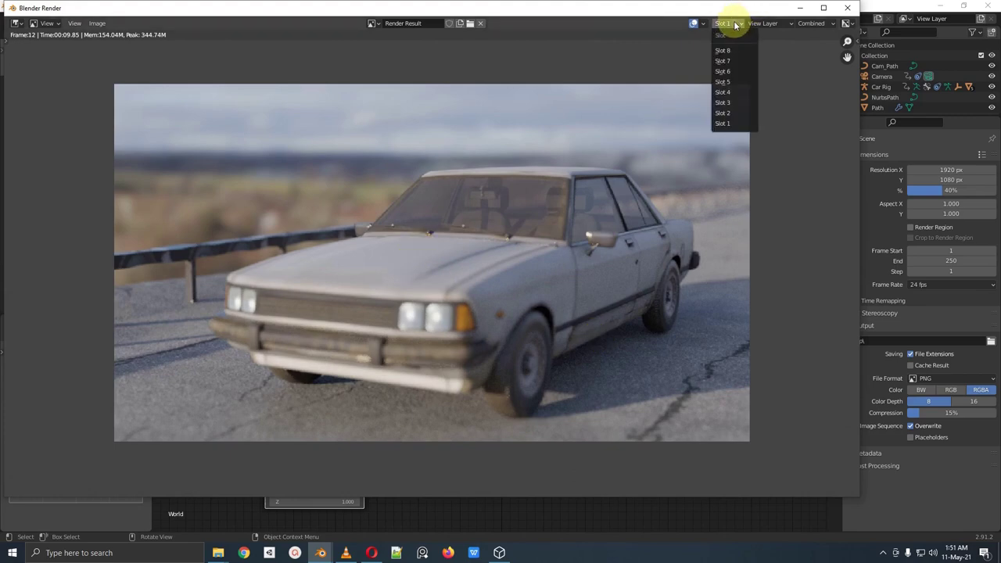
pyautogui.click(724, 114)
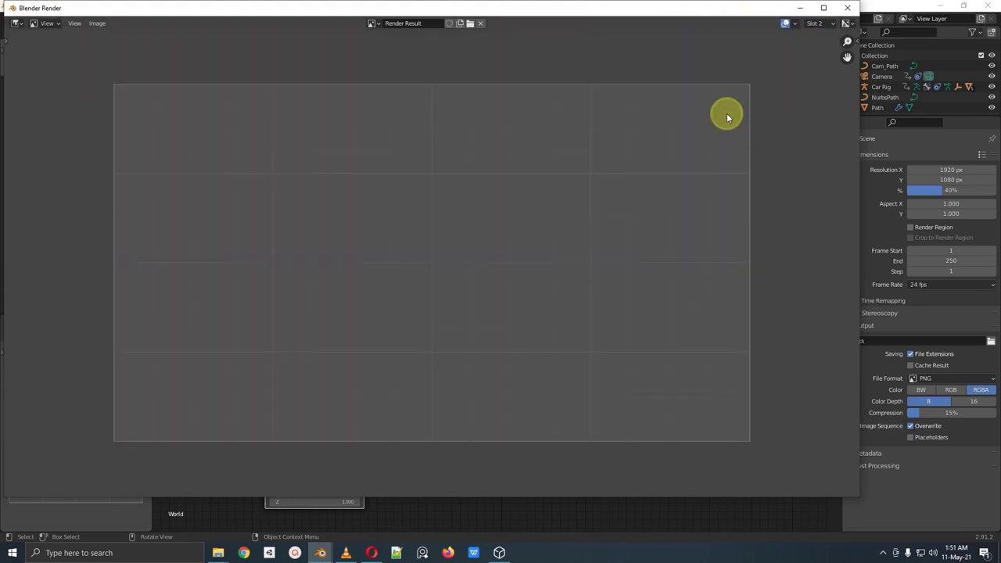
pyautogui.click(814, 22)
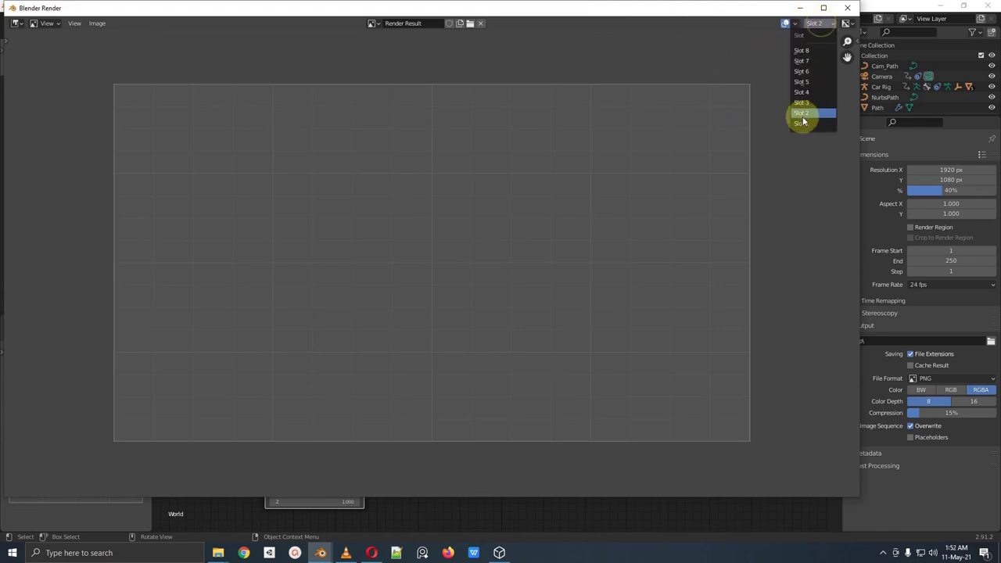
pyautogui.click(847, 7)
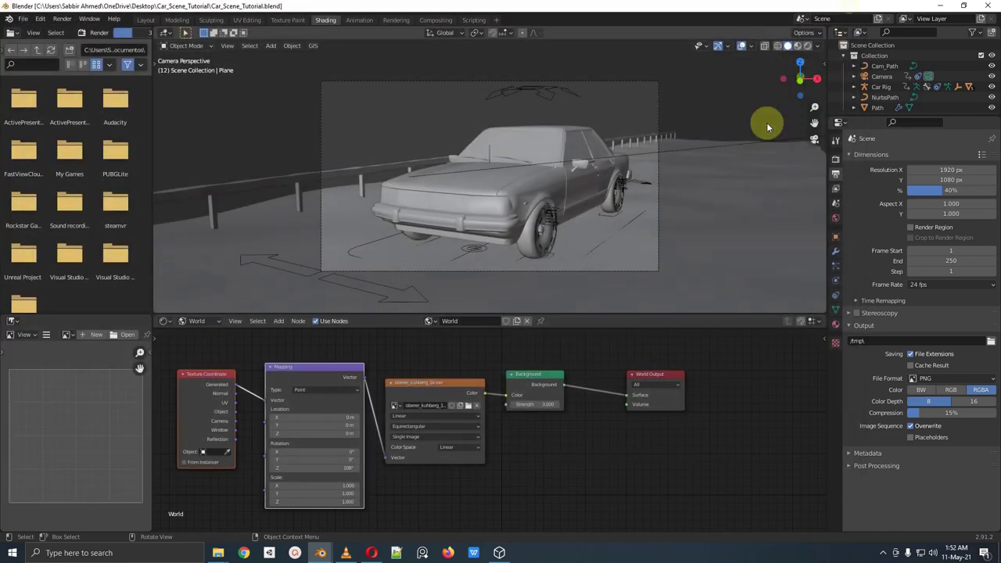
# Step: Switch the viewport to rendered shading and display the Mist render pass
pyautogui.click(808, 46)
pyautogui.click(802, 48)
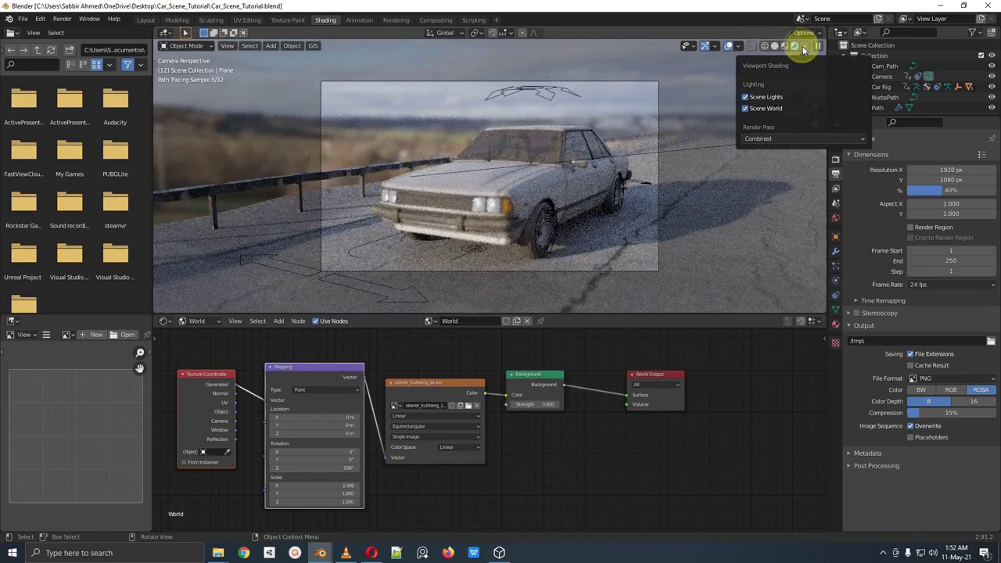
pyautogui.click(770, 138)
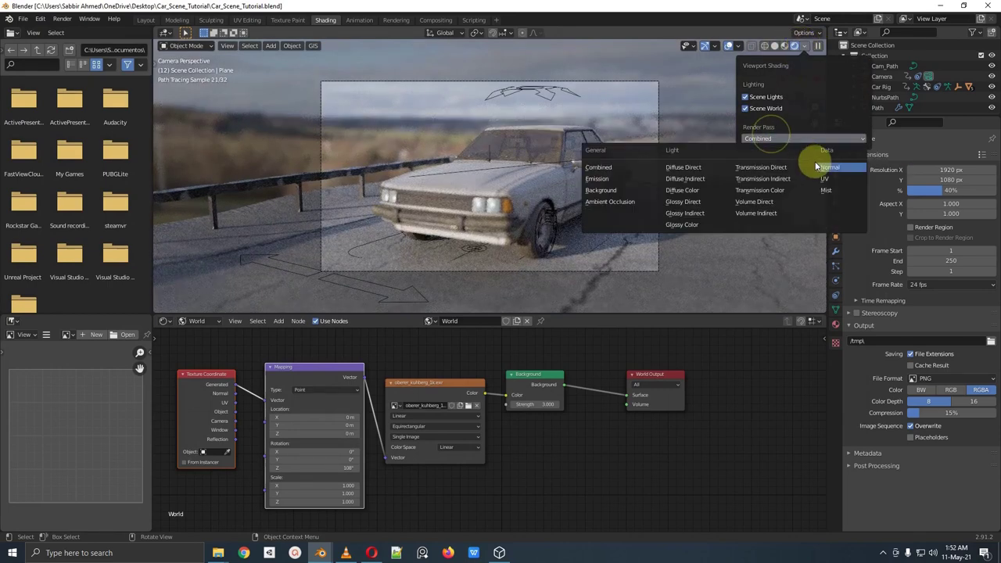
pyautogui.click(832, 190)
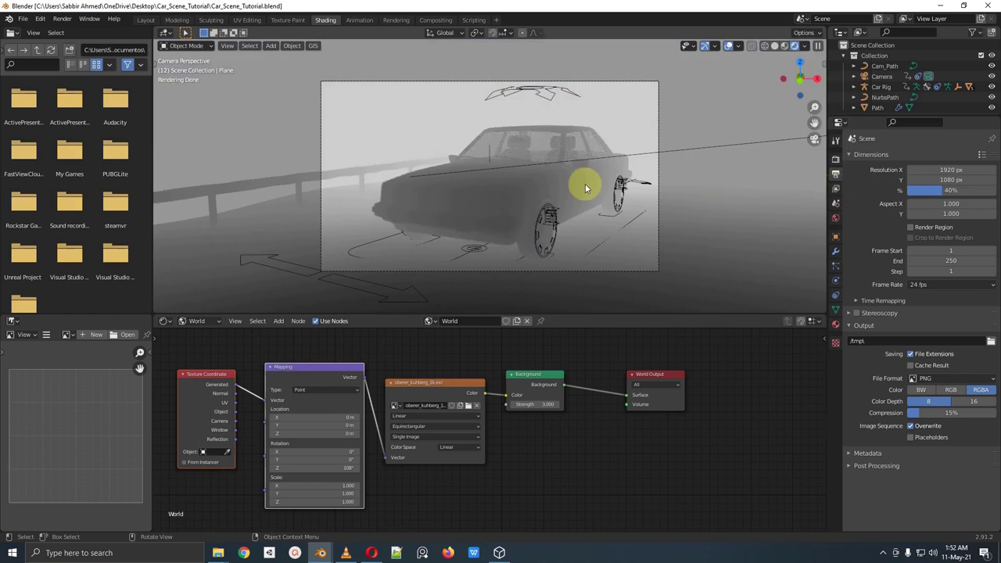
pyautogui.click(504, 160)
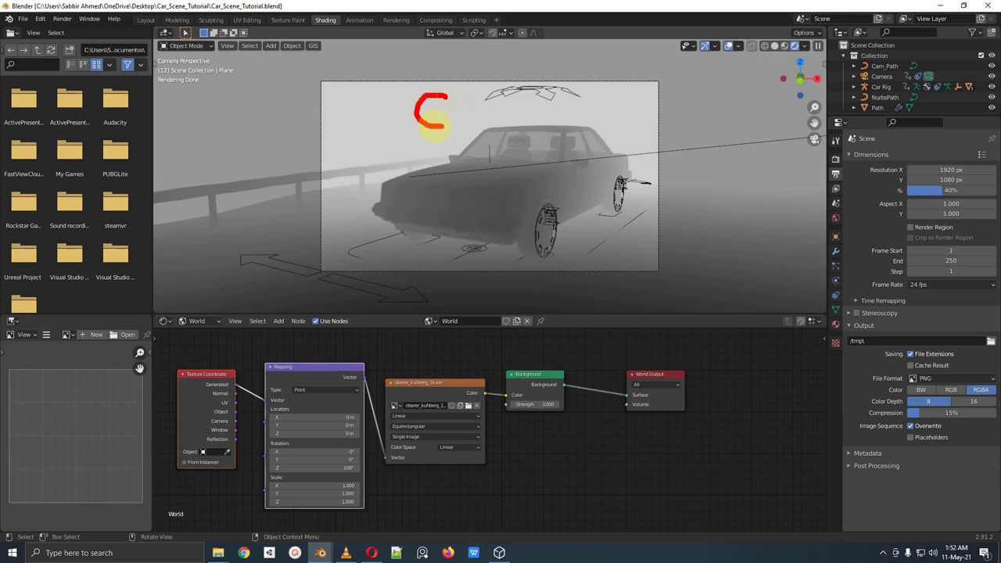
pyautogui.moveTo(435, 125); pyautogui.dragTo(460, 114)
pyautogui.moveTo(458, 161)
pyautogui.mouseDown()
pyautogui.moveTo(415, 175)
pyautogui.moveTo(447, 228)
pyautogui.moveTo(463, 182)
pyautogui.mouseUp()
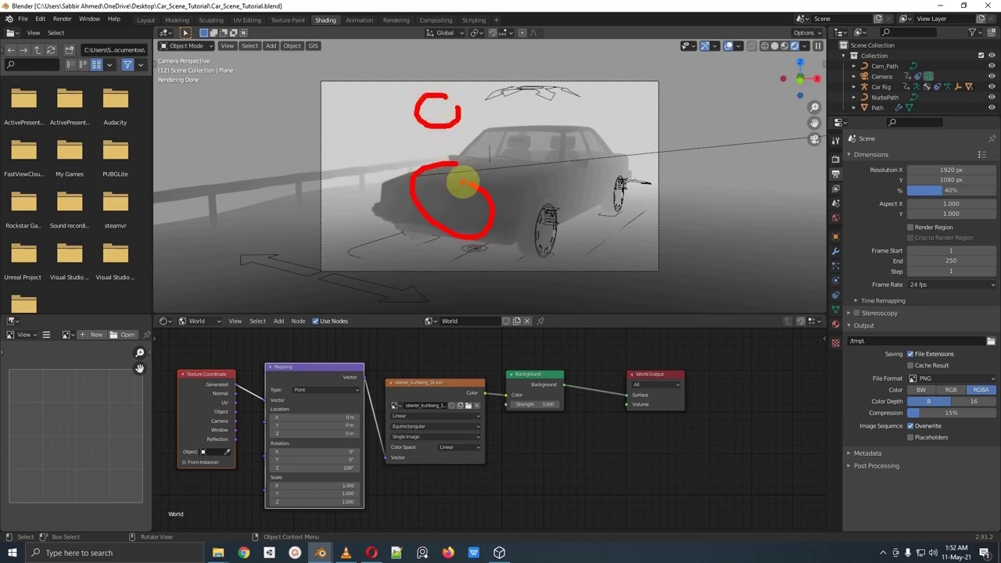
# Step: Enable the Mist data pass for the view layer
pyautogui.click(834, 218)
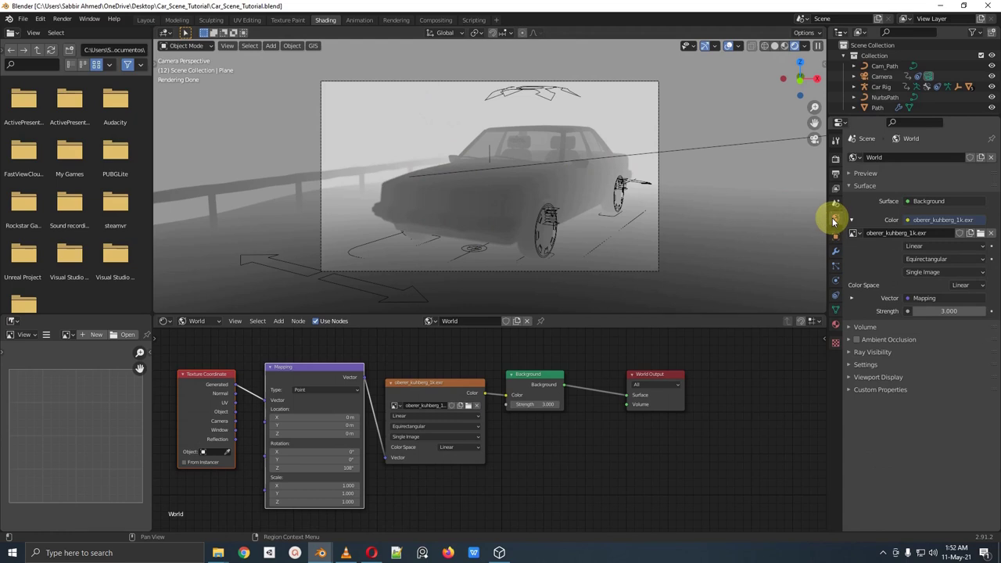
pyautogui.click(835, 190)
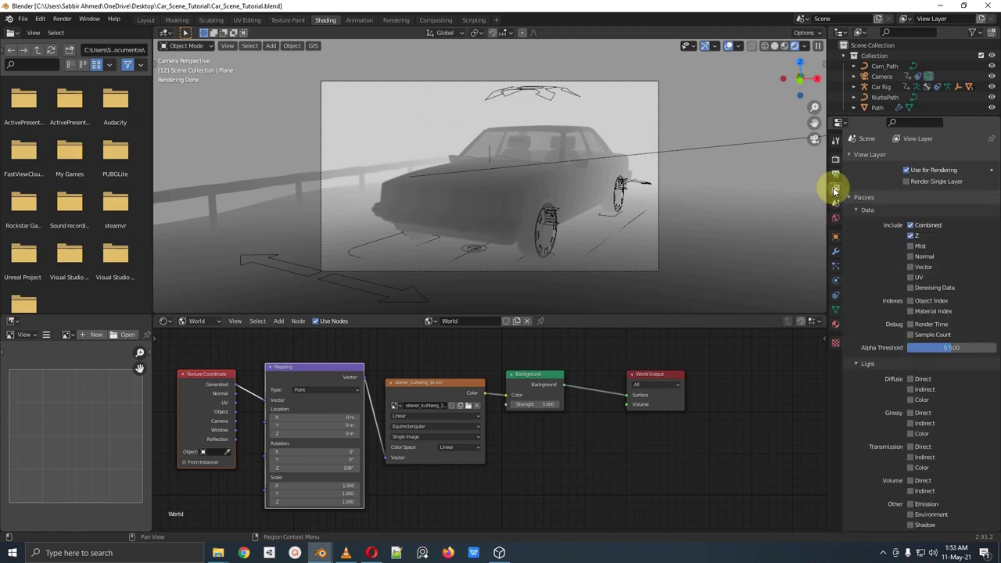
pyautogui.click(910, 246)
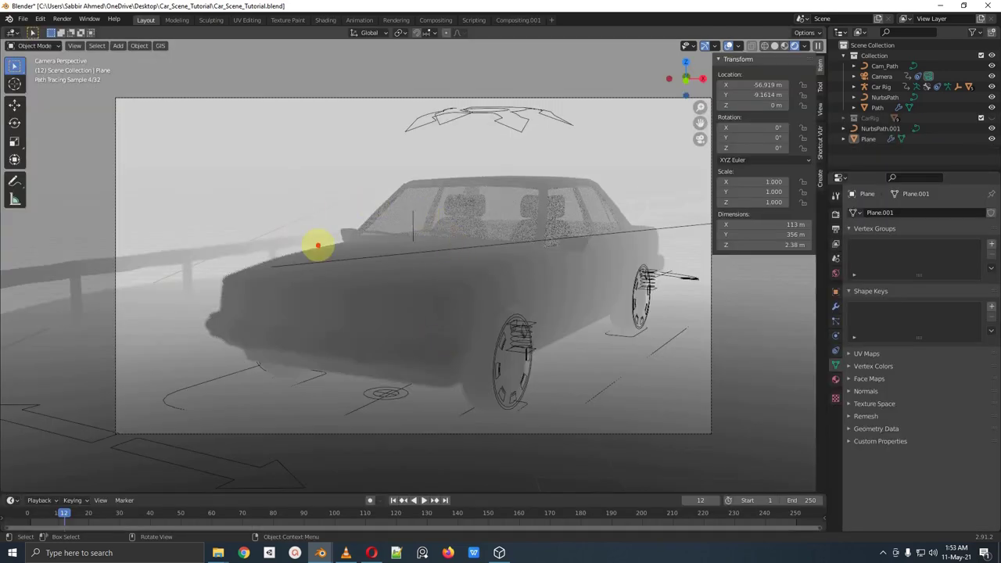
pyautogui.moveTo(469, 187)
pyautogui.mouseDown()
pyautogui.moveTo(259, 270)
pyautogui.moveTo(420, 368)
pyautogui.moveTo(607, 248)
pyautogui.moveTo(569, 207)
pyautogui.mouseUp()
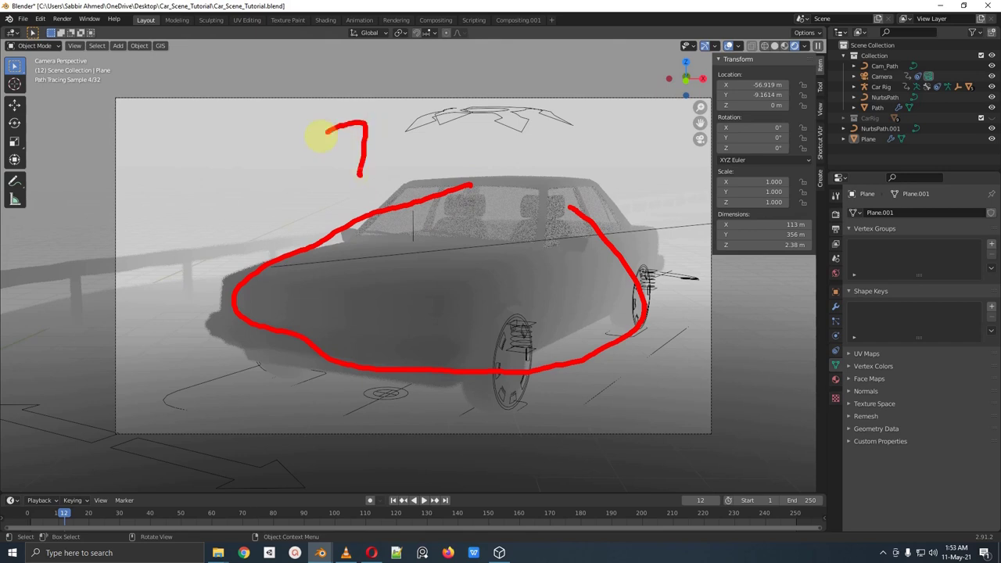
pyautogui.moveTo(366, 208)
pyautogui.mouseDown()
pyautogui.moveTo(440, 212)
pyautogui.moveTo(277, 275)
pyautogui.moveTo(376, 380)
pyautogui.moveTo(516, 292)
pyautogui.moveTo(462, 209)
pyautogui.mouseUp()
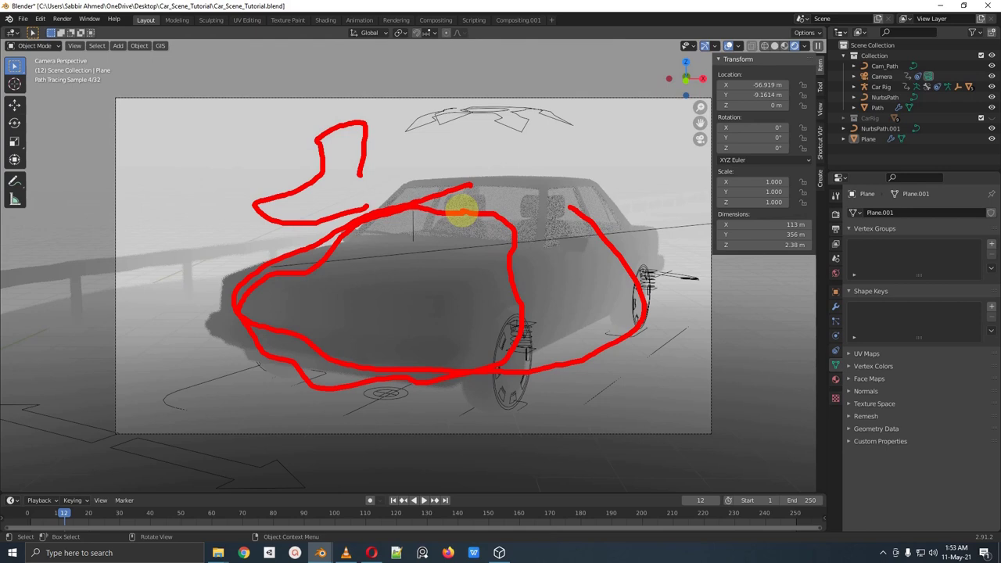
pyautogui.moveTo(250, 115); pyautogui.dragTo(371, 155)
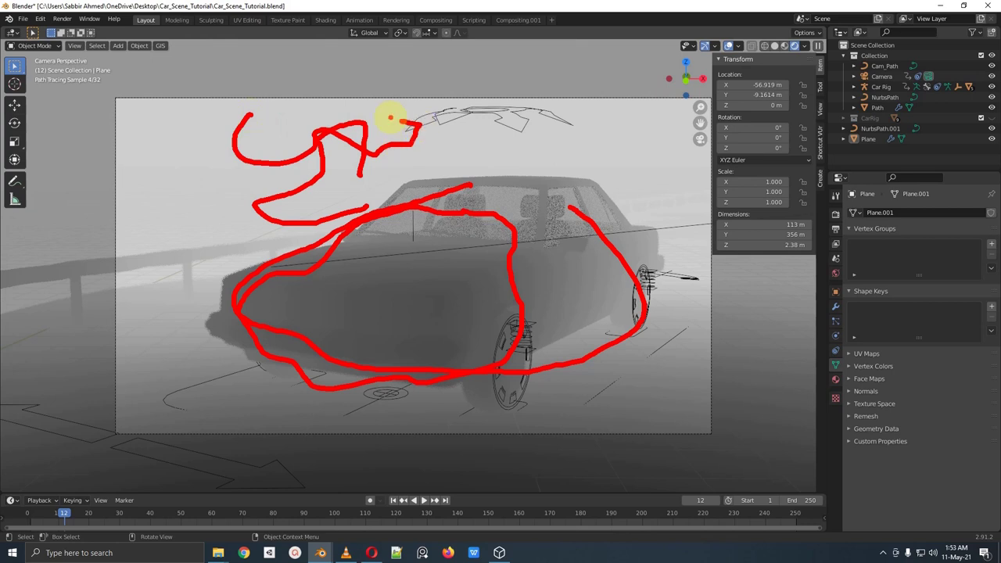
pyautogui.press('Escape')
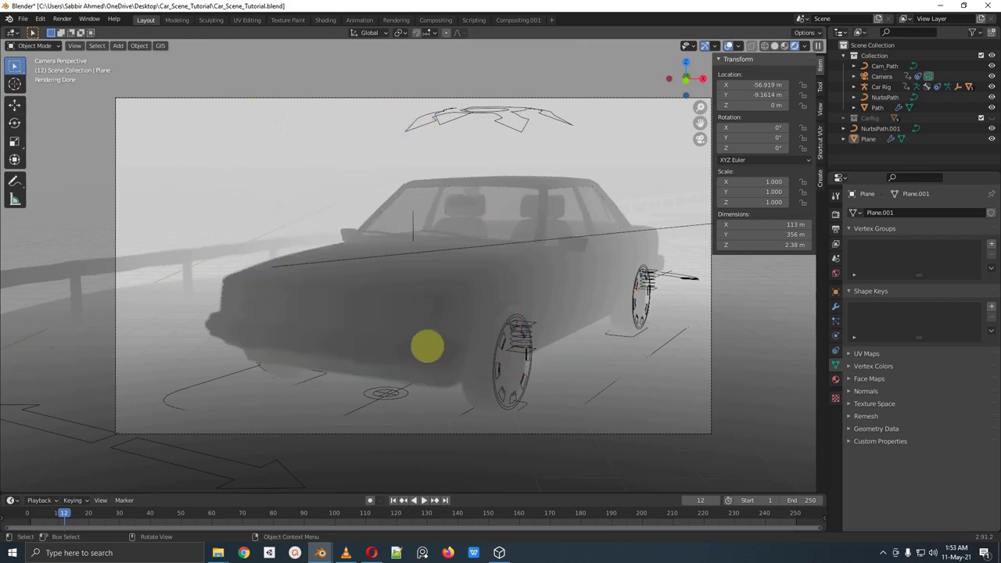
# Step: Set the world's Mist Pass start to 16 m and its depth to 20 m
pyautogui.click(837, 274)
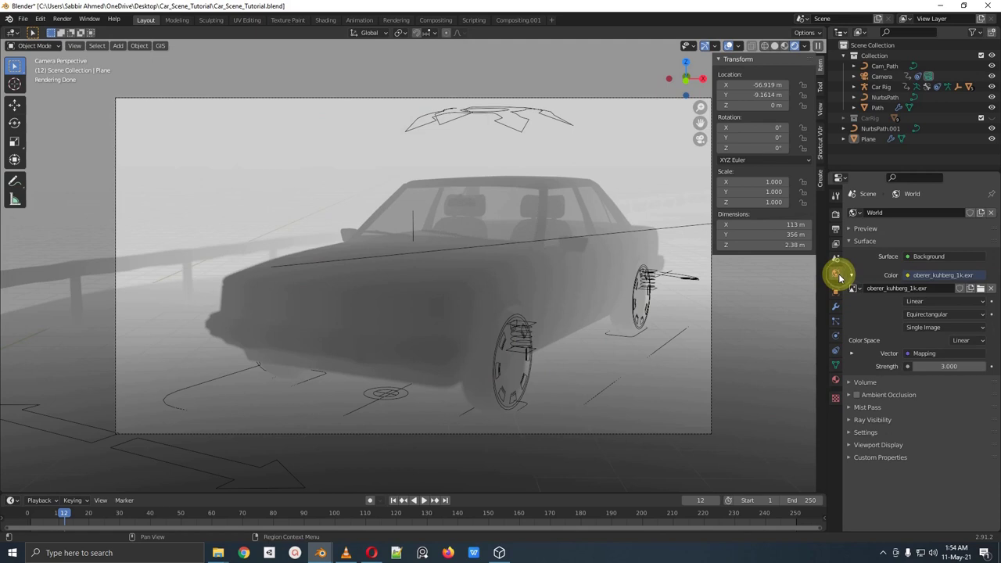
pyautogui.click(868, 407)
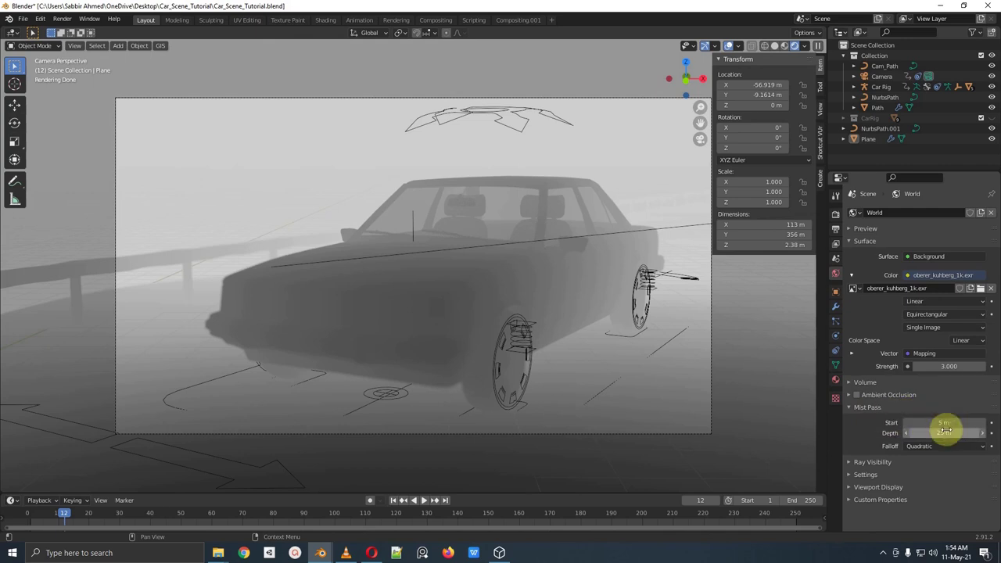
pyautogui.moveTo(937, 435); pyautogui.dragTo(538, 446)
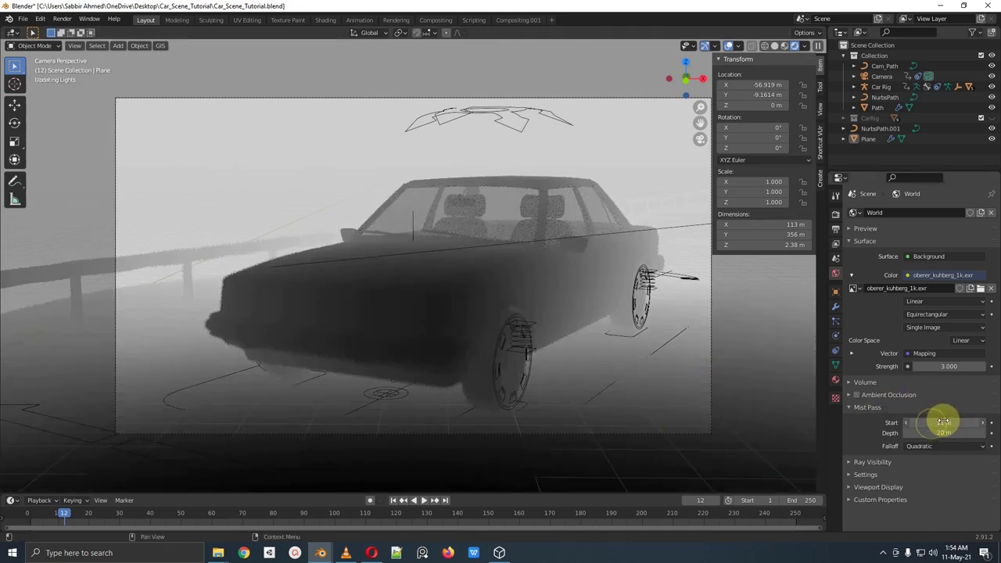
pyautogui.moveTo(950, 417); pyautogui.dragTo(951, 417)
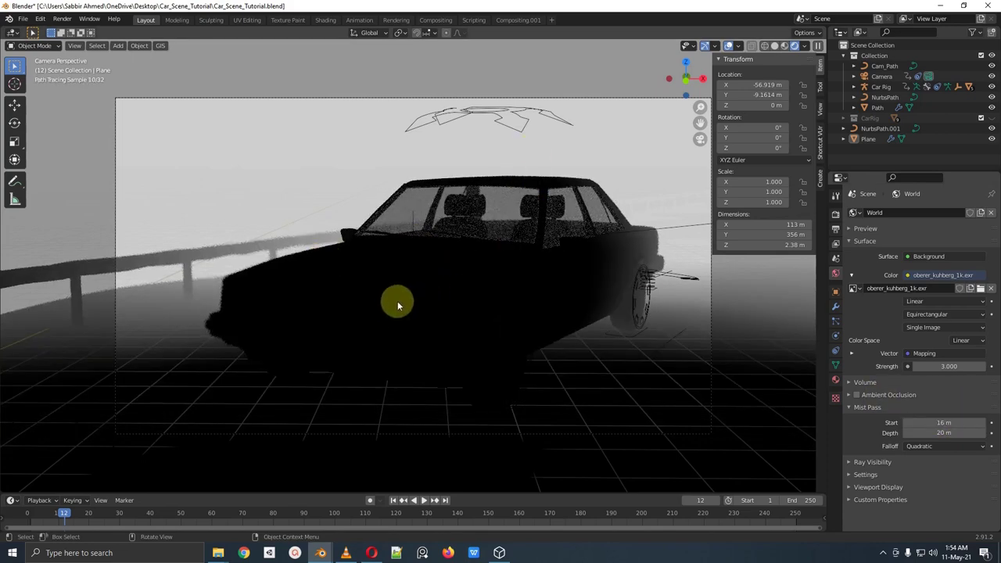
# Step: Switch to the open Car_Scene.blend project and display the Mist render pass through its camera in rendered shading
pyautogui.moveTo(323, 554)
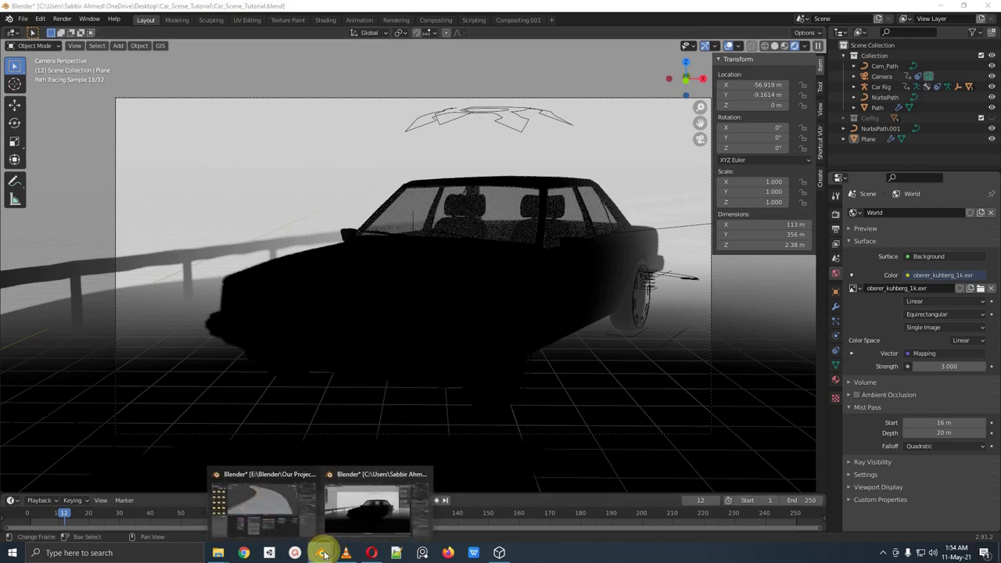
pyautogui.click(286, 509)
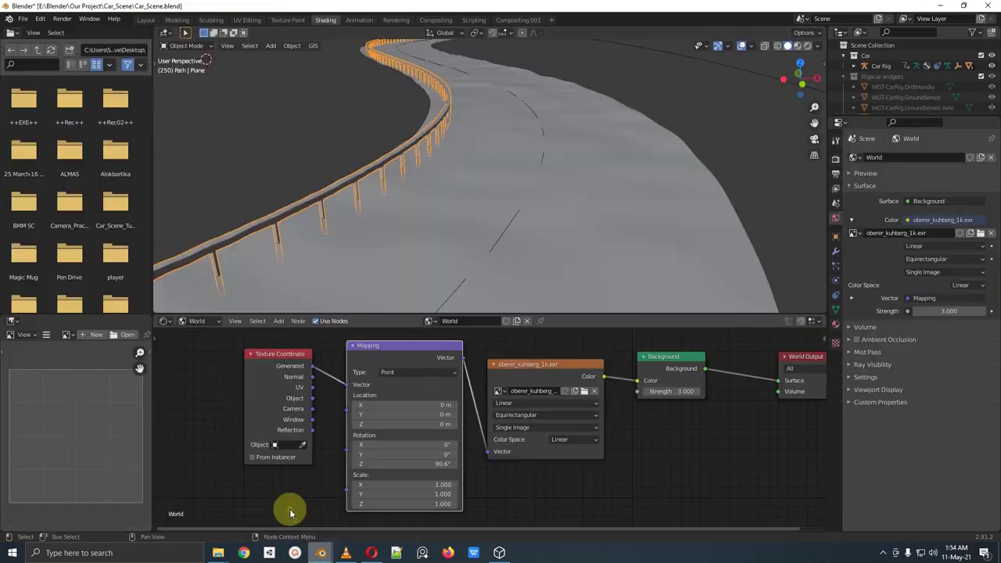
pyautogui.click(809, 46)
pyautogui.press('KP_0')
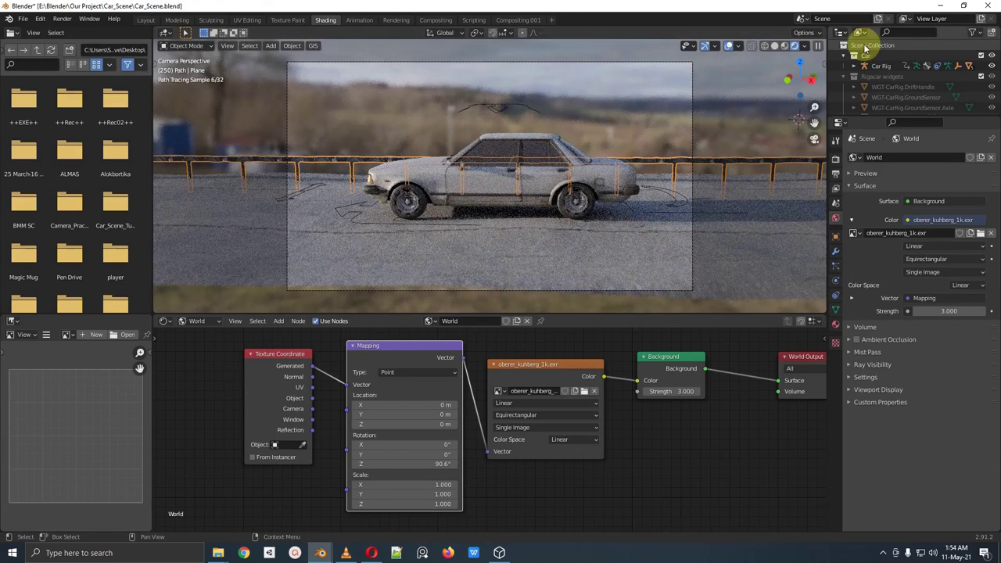
pyautogui.click(804, 45)
pyautogui.click(777, 139)
pyautogui.click(825, 190)
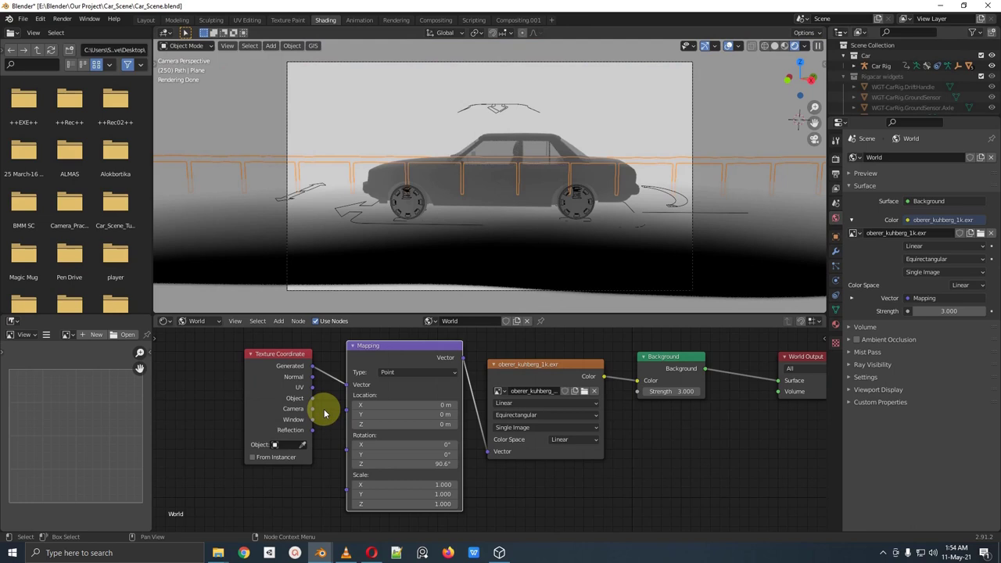
# Step: Jump to the first frame to examine the mist falloff around the car, and return to the Car_Scene_Tutorial.blend window
pyautogui.hotkey('shift', 'Left')
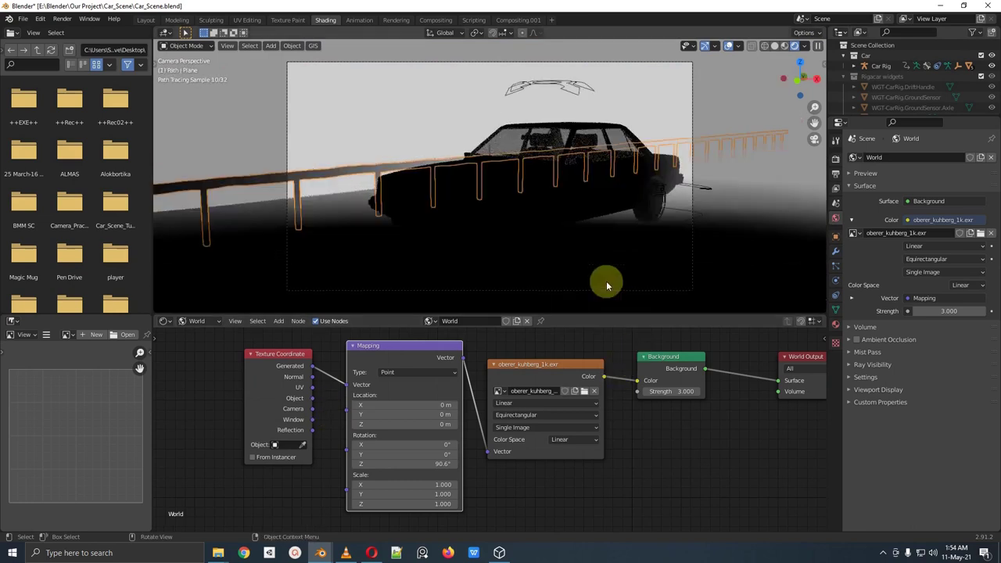
pyautogui.moveTo(500, 164)
pyautogui.mouseDown()
pyautogui.moveTo(443, 264)
pyautogui.moveTo(497, 198)
pyautogui.mouseUp()
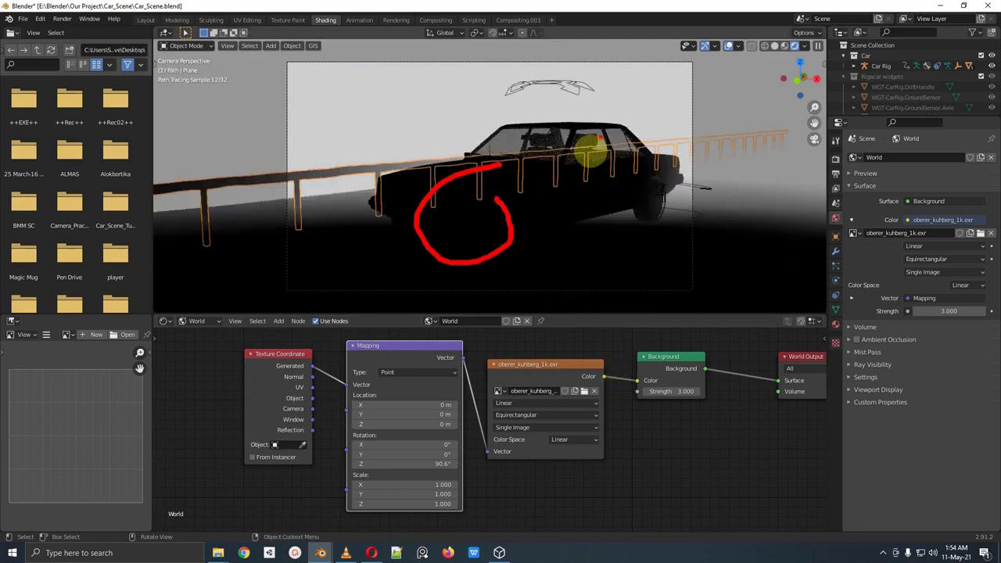
pyautogui.moveTo(622, 48); pyautogui.dragTo(635, 92)
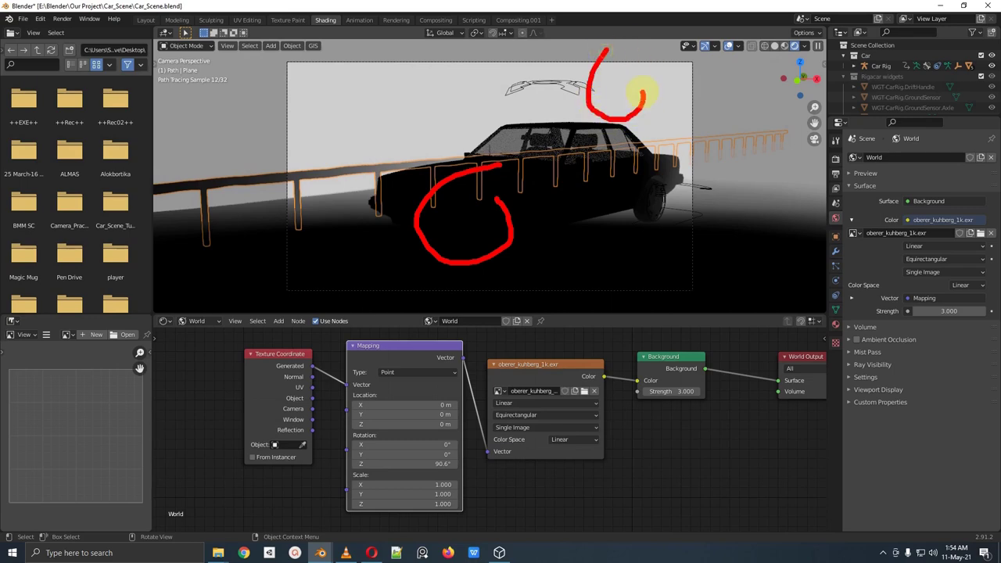
pyautogui.press('Escape')
pyautogui.hotkey('alt', 'Tab')
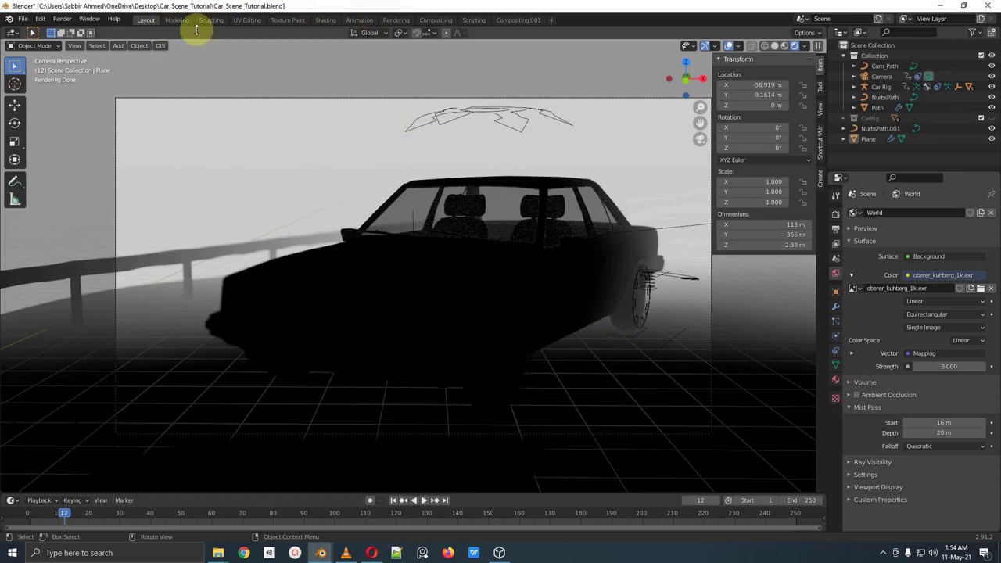
# Step: Save the file, render the current frame as a still image, view it enlarged and close the render window
pyautogui.hotkey('ctrl', 's')
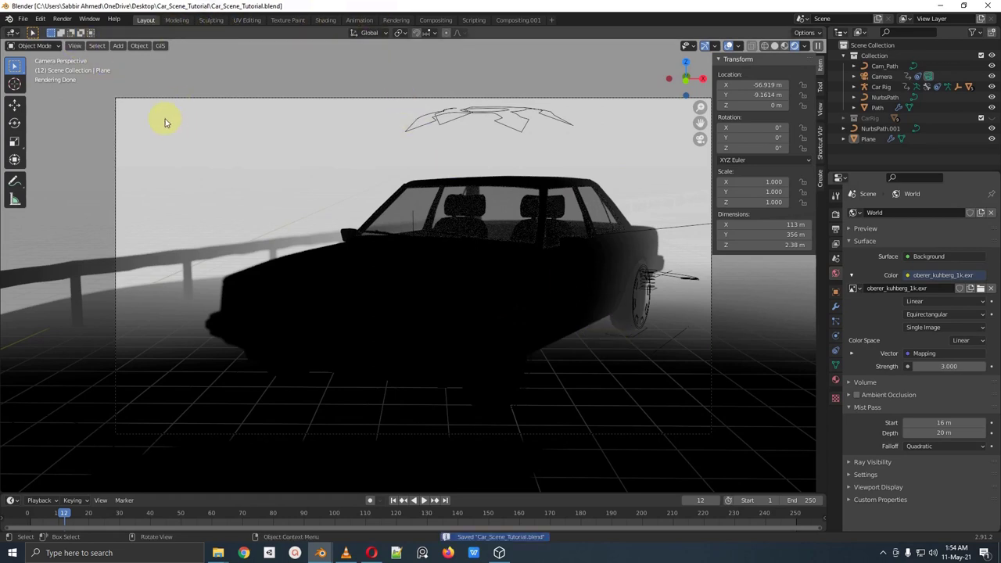
pyautogui.click(61, 20)
pyautogui.click(81, 31)
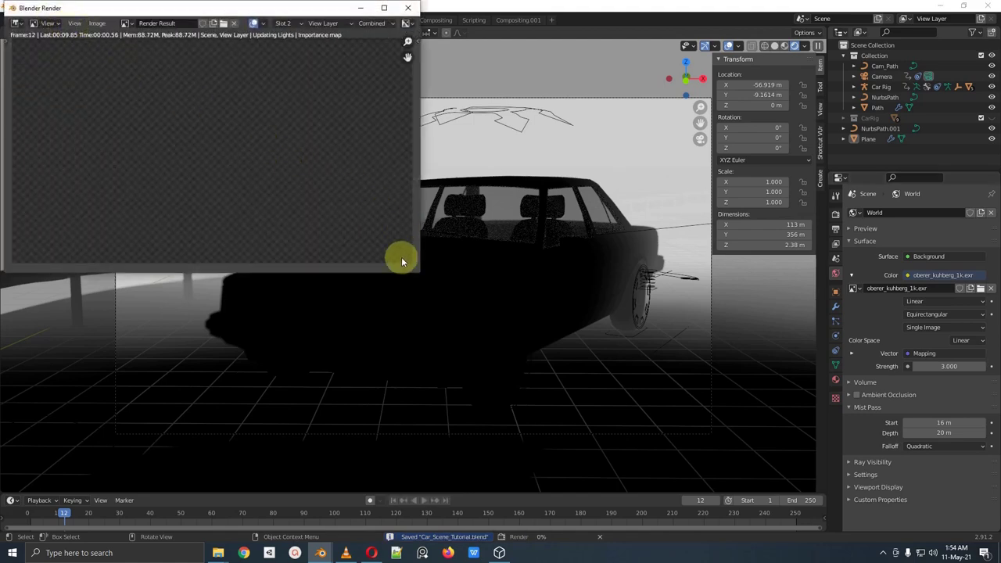
pyautogui.moveTo(418, 271); pyautogui.dragTo(767, 453)
pyautogui.scroll(2, 356, 281)
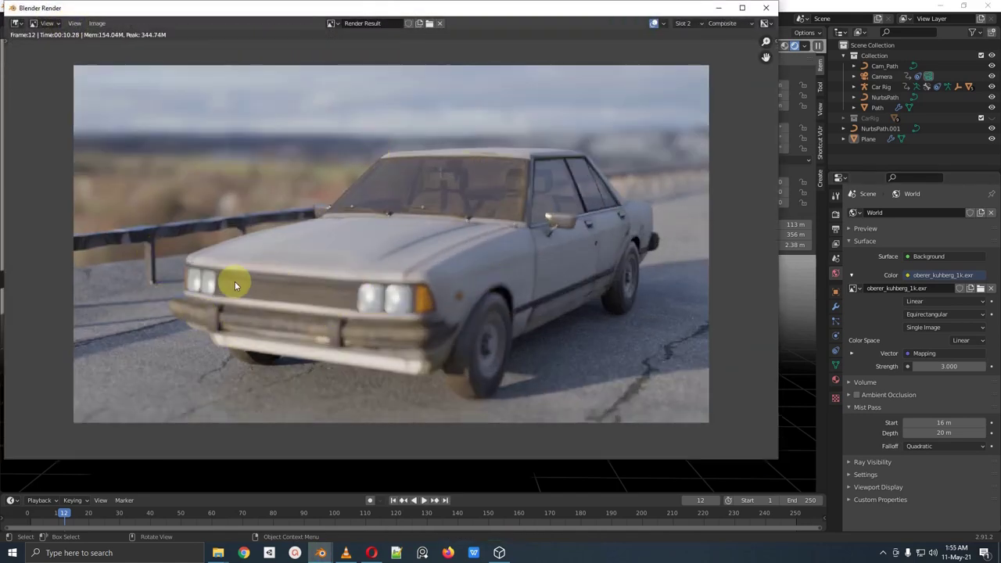
pyautogui.click(766, 8)
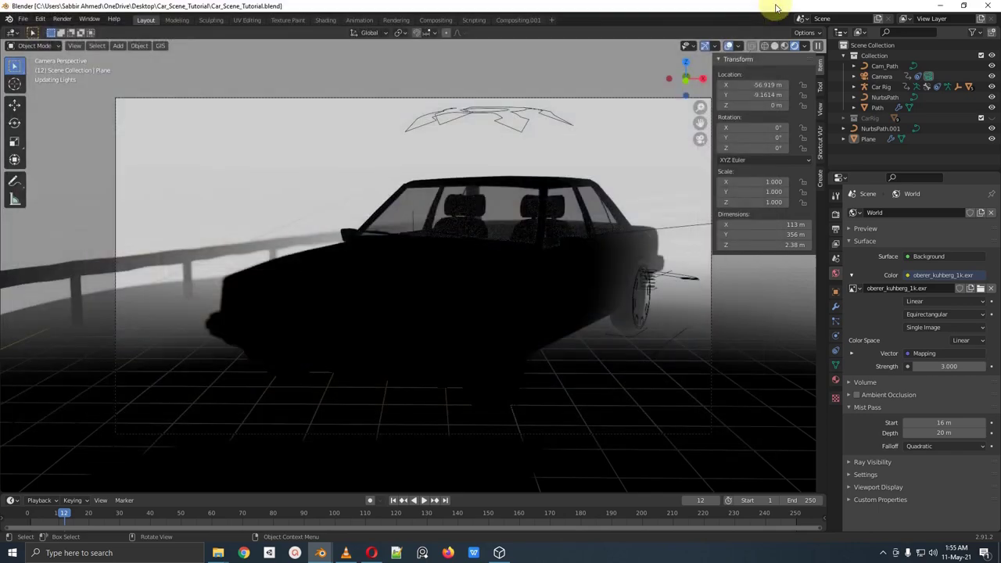
# Step: Open the Compositing.001 workspace, enlarge the Dope Sheet area and change it to an Image Editor
pyautogui.click(516, 20)
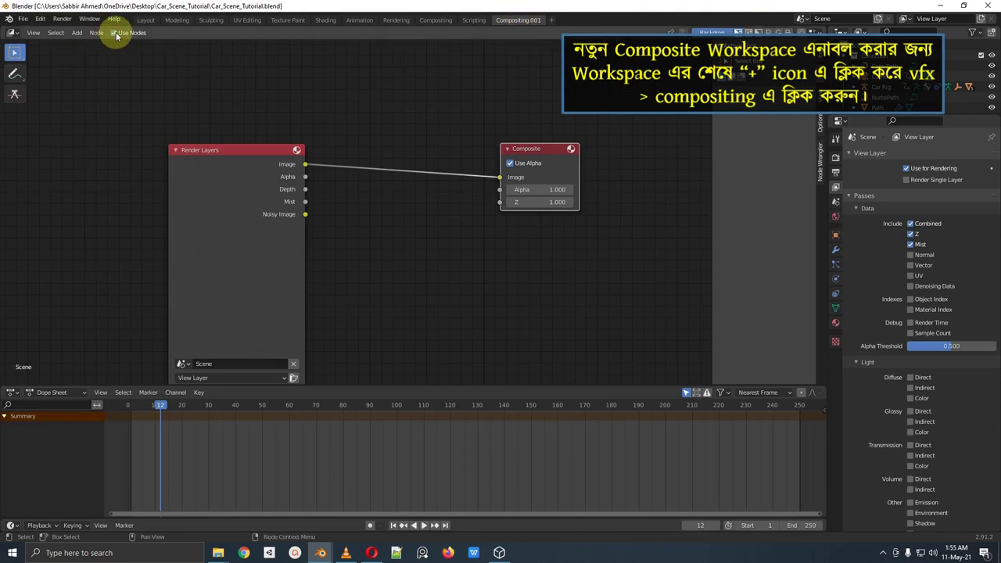
pyautogui.scroll(-3, 344, 234)
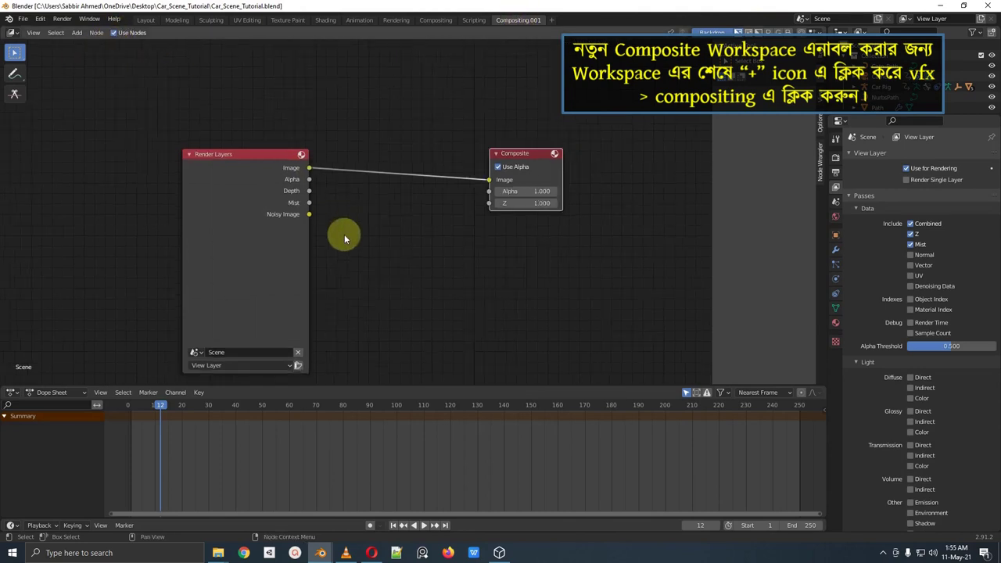
pyautogui.click(258, 191)
pyautogui.moveTo(241, 180); pyautogui.dragTo(192, 149, button='middle')
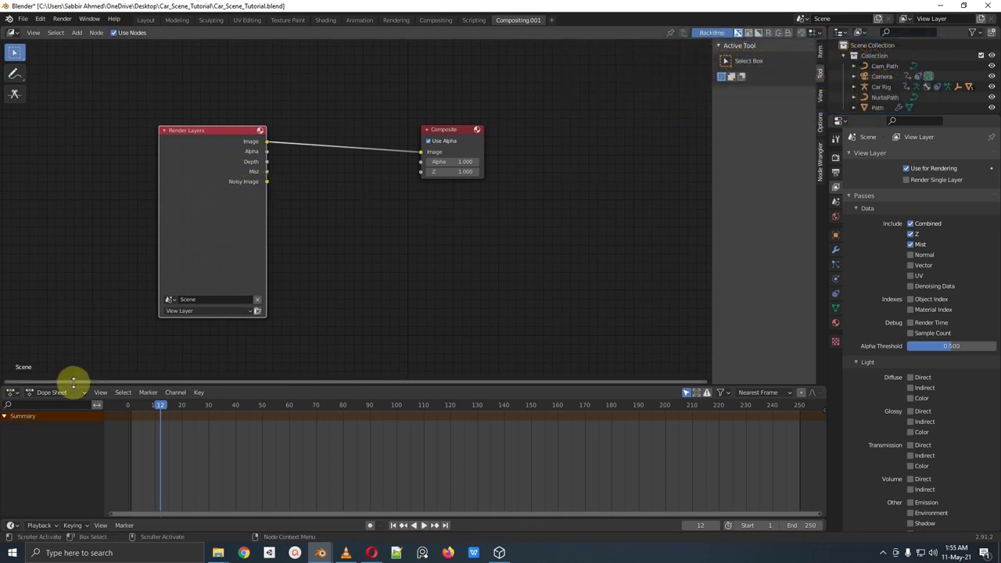
pyautogui.moveTo(75, 386); pyautogui.dragTo(74, 322)
pyautogui.click(13, 329)
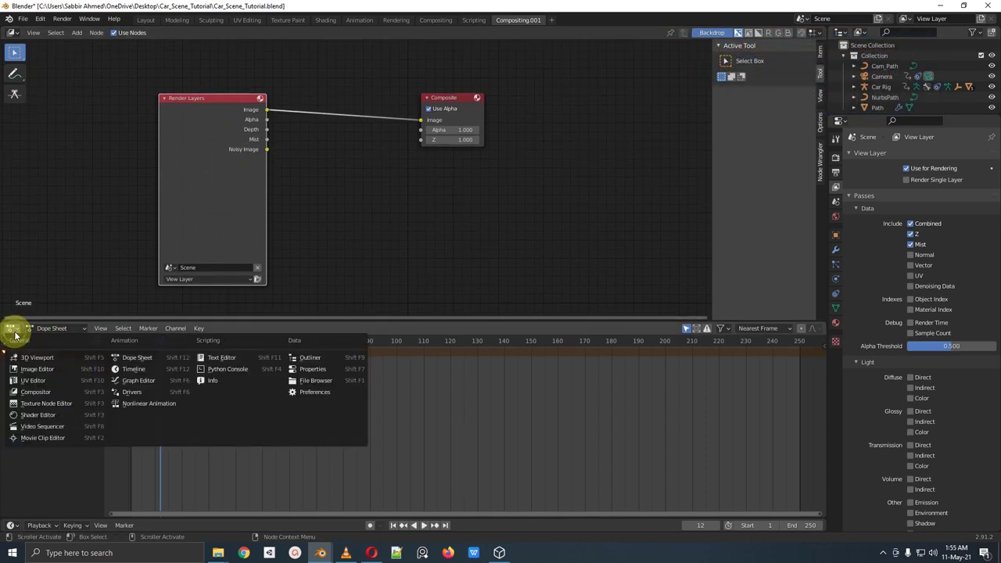
pyautogui.click(56, 368)
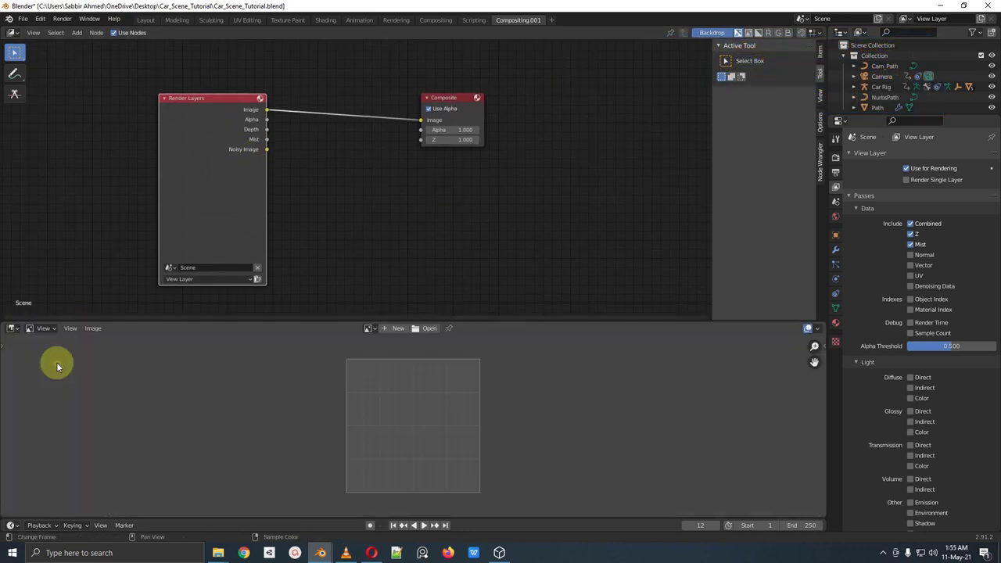
# Step: Display the Render Result in the Image Editor and fit it to the area
pyautogui.click(368, 329)
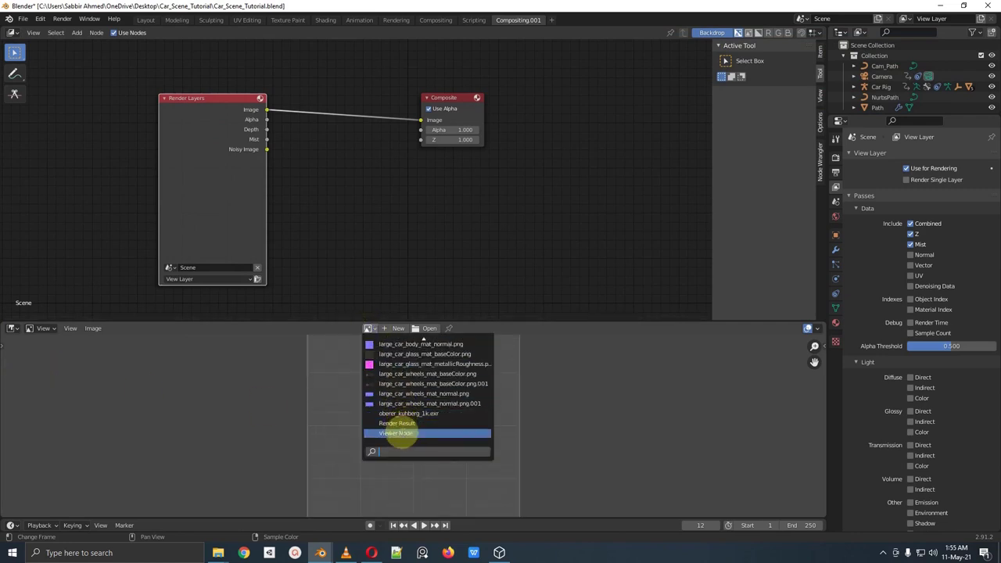
pyautogui.click(398, 434)
pyautogui.click(354, 328)
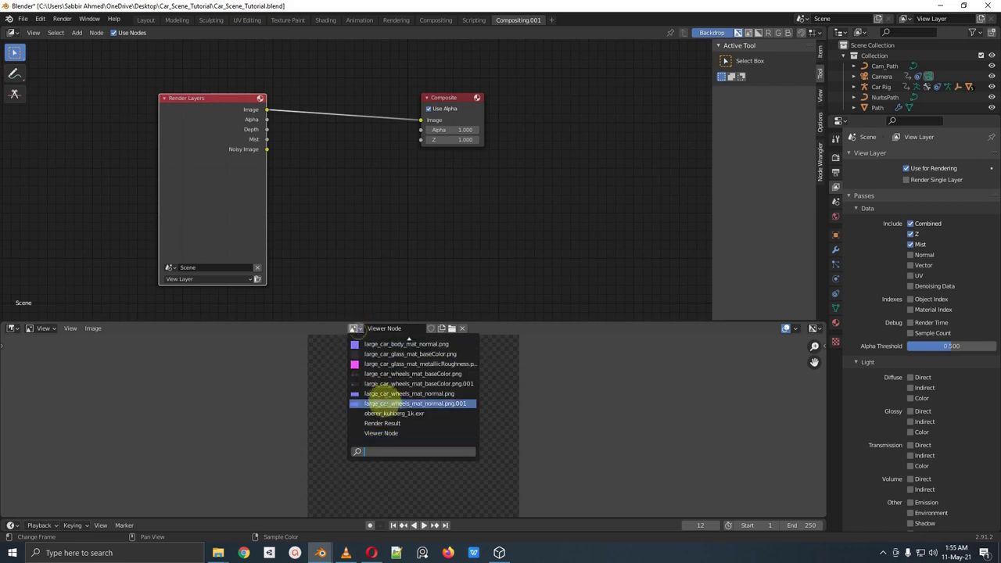
pyautogui.click(382, 423)
pyautogui.press('Home')
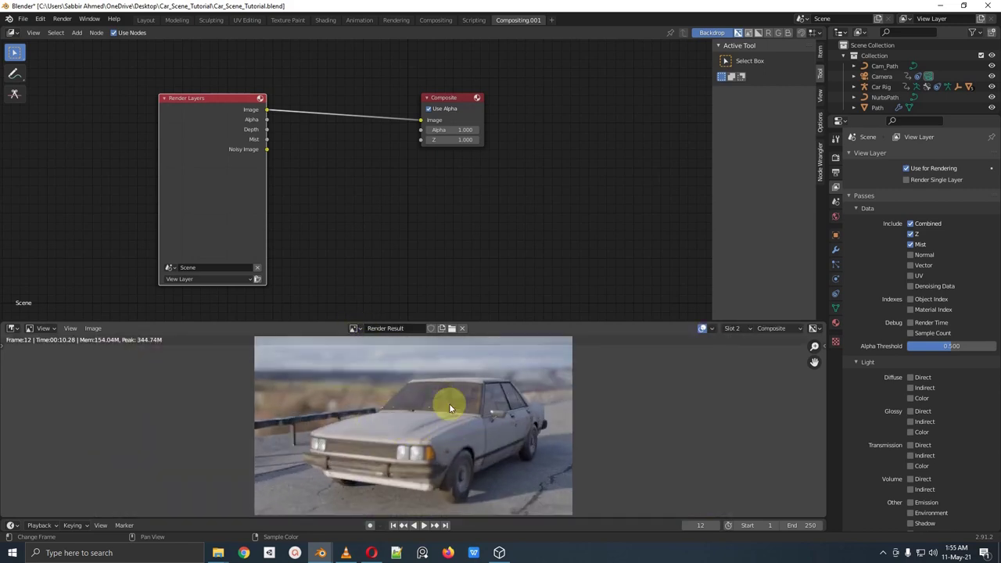
# Step: Move the Render Layers and Composite nodes further apart to make room between them
pyautogui.moveTo(415, 164); pyautogui.dragTo(425, 207, button='middle')
pyautogui.moveTo(258, 151); pyautogui.dragTo(223, 126)
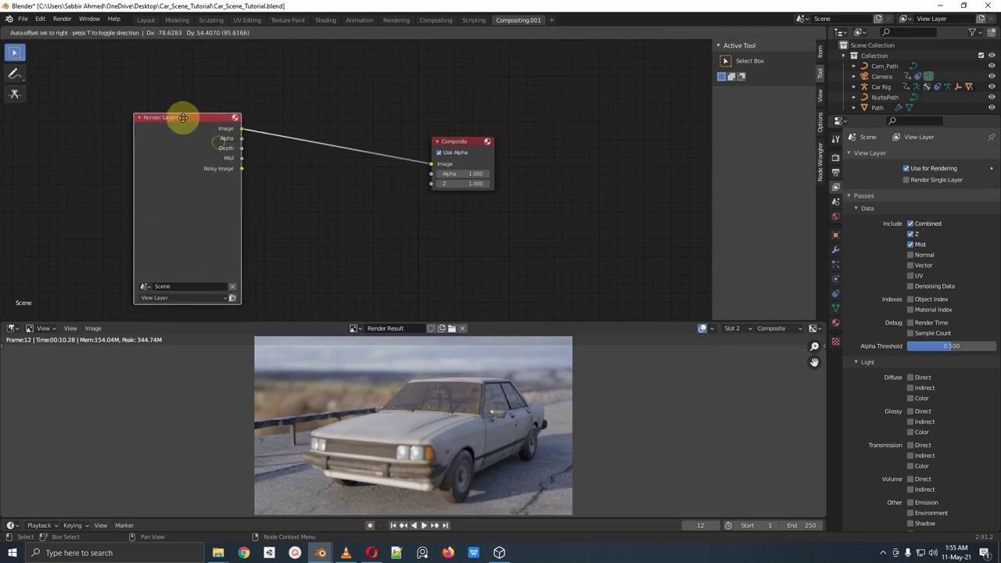
pyautogui.moveTo(457, 141); pyautogui.dragTo(499, 148)
# Step: Add a Mix node above the link between Render Layers and Composite, and shift the Composite node further away
pyautogui.hotkey('shift', 'a')
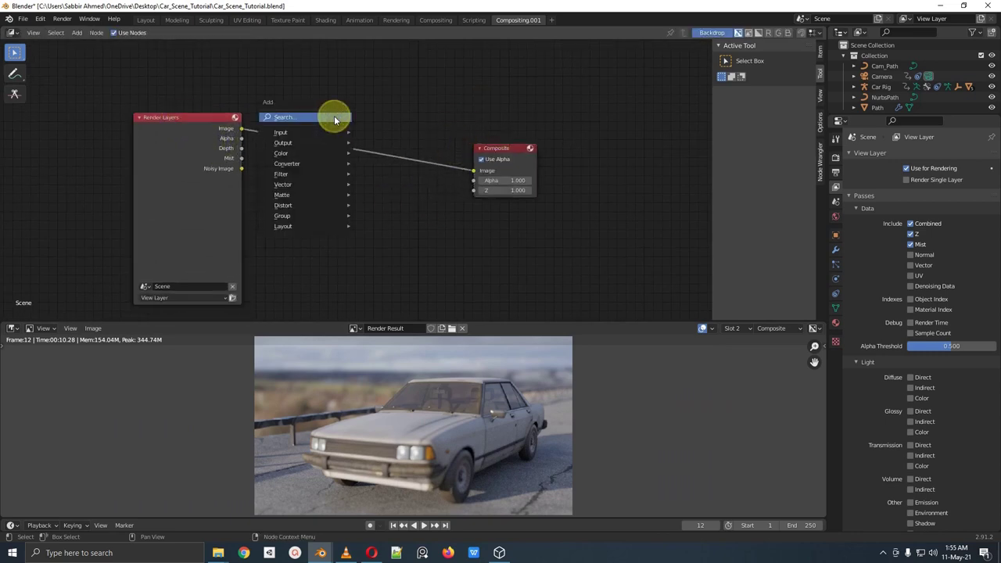
pyautogui.click(335, 120)
pyautogui.write('mix')
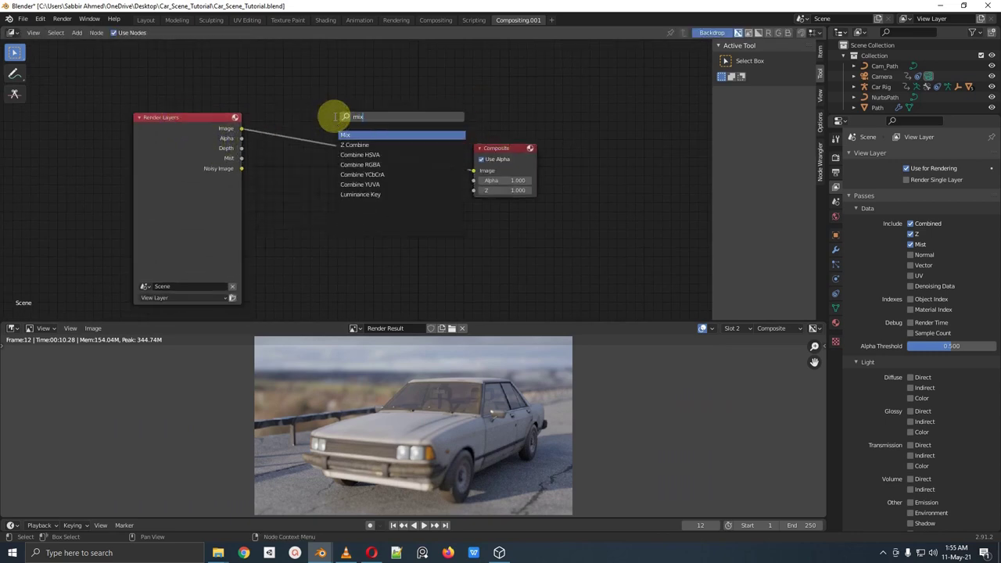
pyautogui.press('BackSpace')
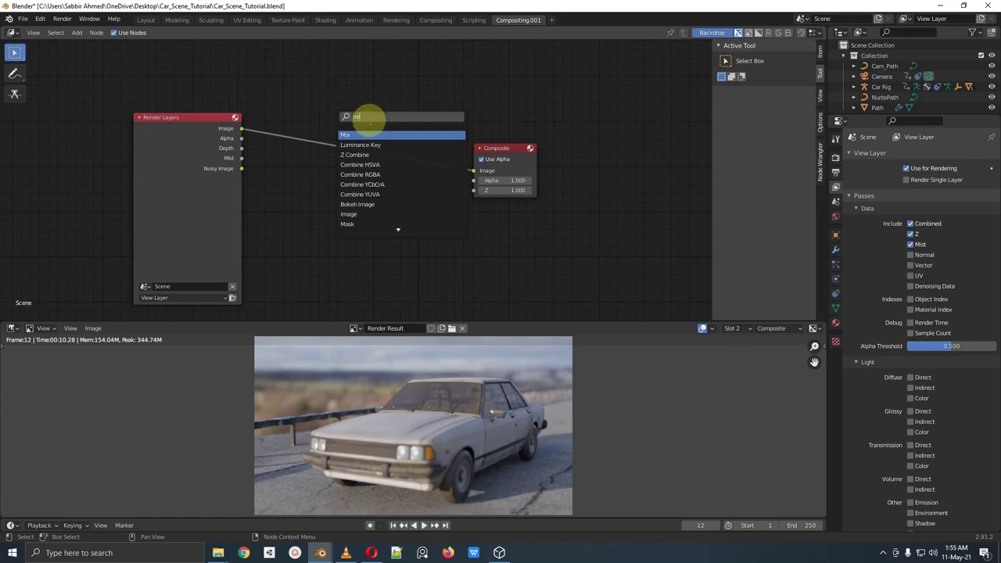
pyautogui.click(369, 135)
pyautogui.click(426, 82)
pyautogui.moveTo(426, 83); pyautogui.dragTo(381, 141, button='middle')
pyautogui.moveTo(461, 214); pyautogui.dragTo(512, 218)
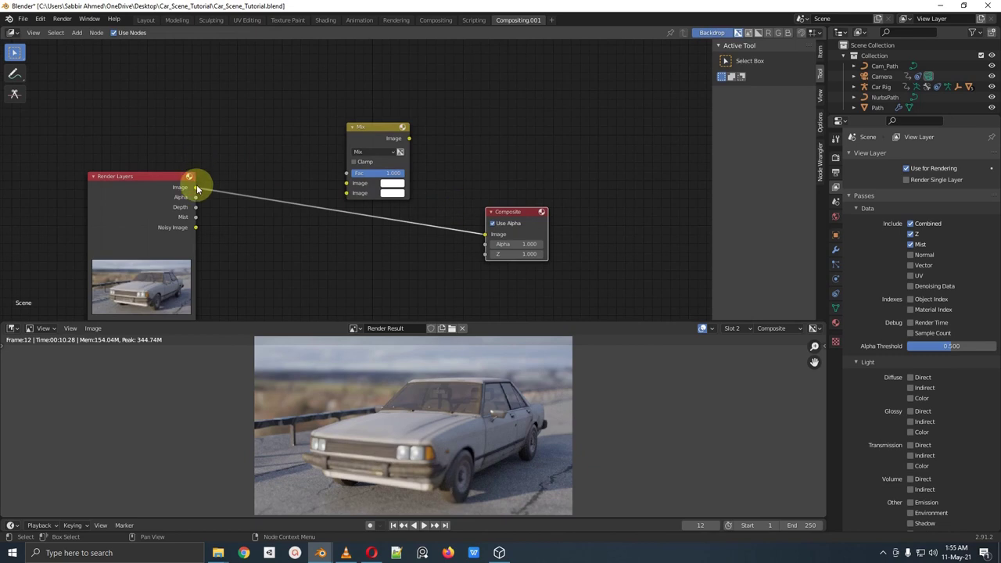
# Step: Connect the Render Layers Image output to the Mix node's first Image input and the Mix output to the Composite Image input
pyautogui.moveTo(195, 188); pyautogui.dragTo(348, 184)
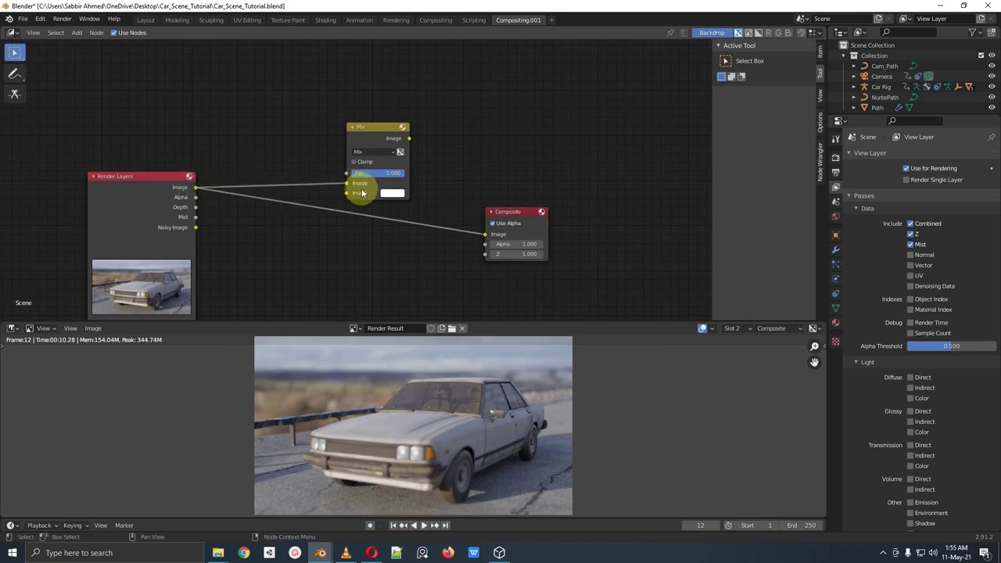
pyautogui.moveTo(358, 187); pyautogui.dragTo(420, 187, button='middle')
pyautogui.scroll(2, 422, 186)
pyautogui.moveTo(504, 115); pyautogui.dragTo(603, 241)
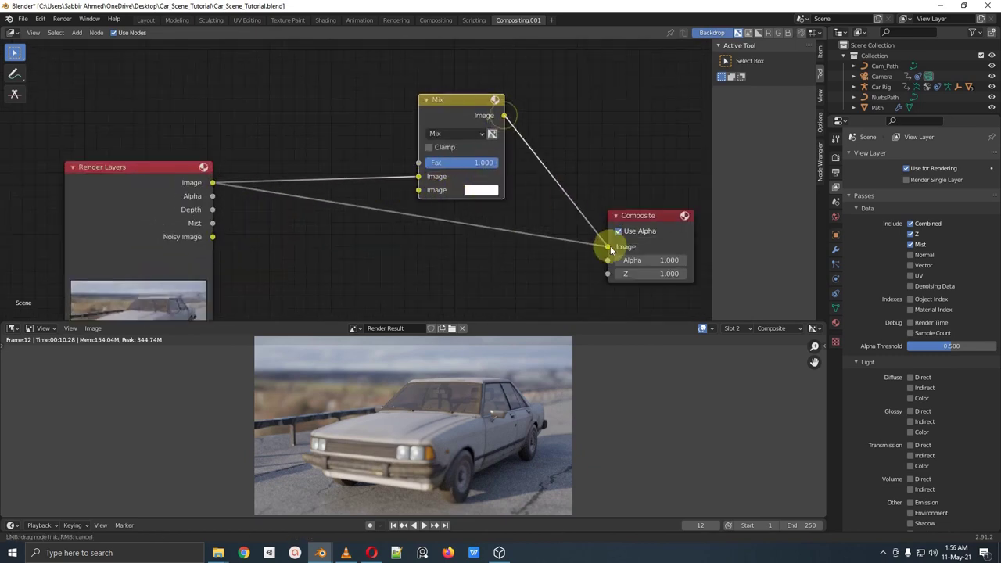
pyautogui.moveTo(524, 231); pyautogui.dragTo(515, 152, button='middle')
pyautogui.moveTo(470, 72); pyautogui.dragTo(453, 117, button='middle')
pyautogui.moveTo(447, 68); pyautogui.dragTo(455, 115)
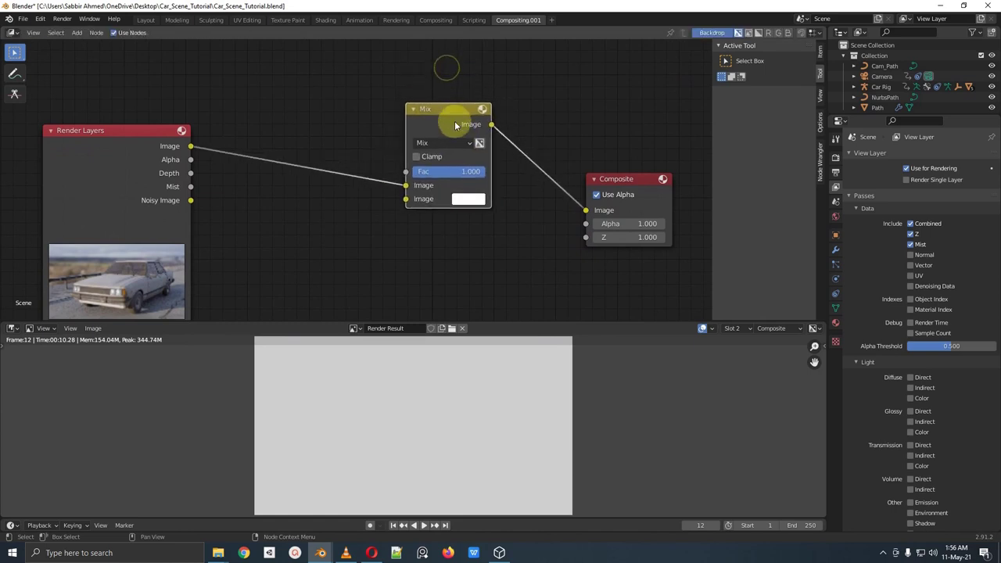
pyautogui.moveTo(455, 123); pyautogui.dragTo(455, 96, button='middle')
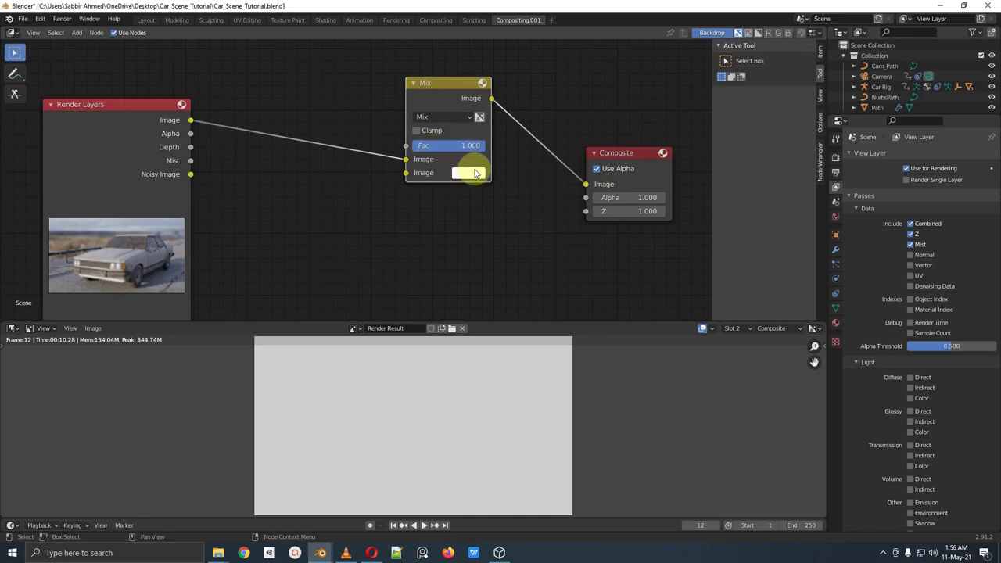
# Step: Lower the Mix node's Fac to 0, and connect the Render Layers Mist output to the Fac input
pyautogui.moveTo(476, 160)
pyautogui.mouseDown()
pyautogui.moveTo(440, 174)
pyautogui.moveTo(459, 157)
pyautogui.moveTo(398, 147)
pyautogui.mouseUp()
pyautogui.press('Escape')
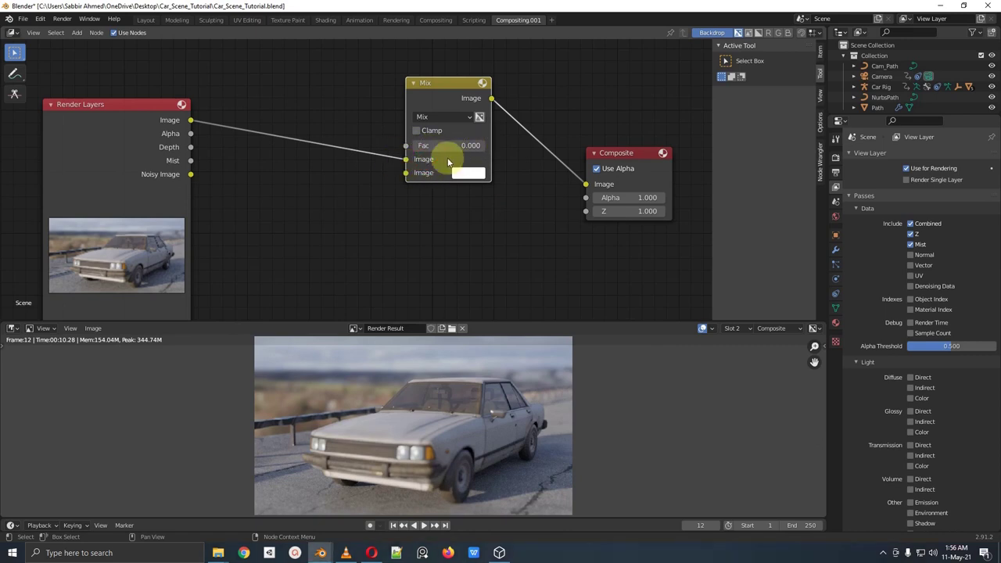
pyautogui.moveTo(406, 145); pyautogui.dragTo(374, 111)
pyautogui.moveTo(192, 161); pyautogui.dragTo(402, 150)
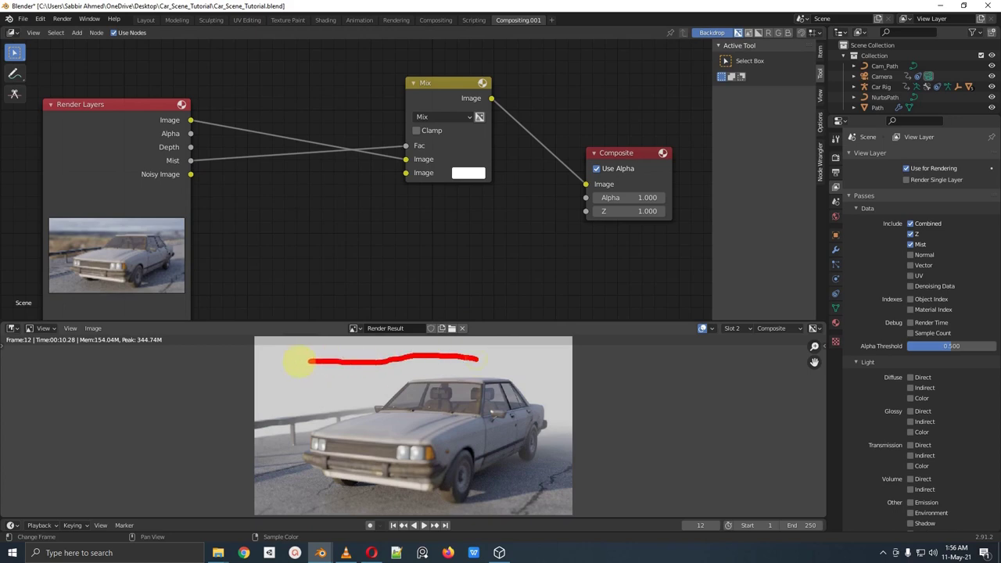
pyautogui.moveTo(340, 394)
pyautogui.mouseDown()
pyautogui.moveTo(479, 385)
pyautogui.moveTo(488, 361)
pyautogui.mouseUp()
pyautogui.press('Escape')
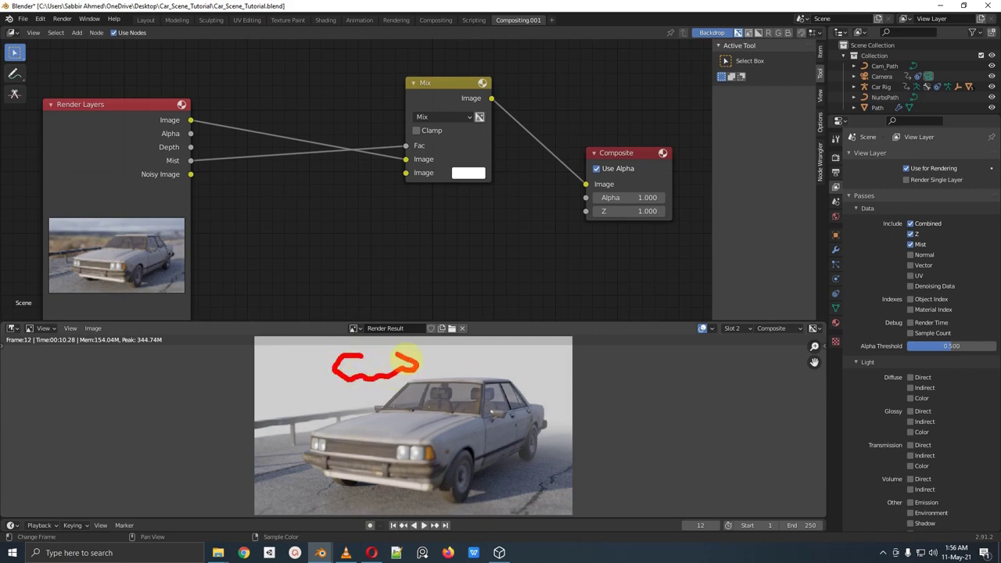
pyautogui.press('Escape')
# Step: Add a ColorRamp node on the link between the Render Layers Image output and the Mix node
pyautogui.scroll(-1, 327, 190)
pyautogui.moveTo(328, 191); pyautogui.dragTo(362, 223, button='middle')
pyautogui.hotkey('shift', 'a')
pyautogui.click(322, 140)
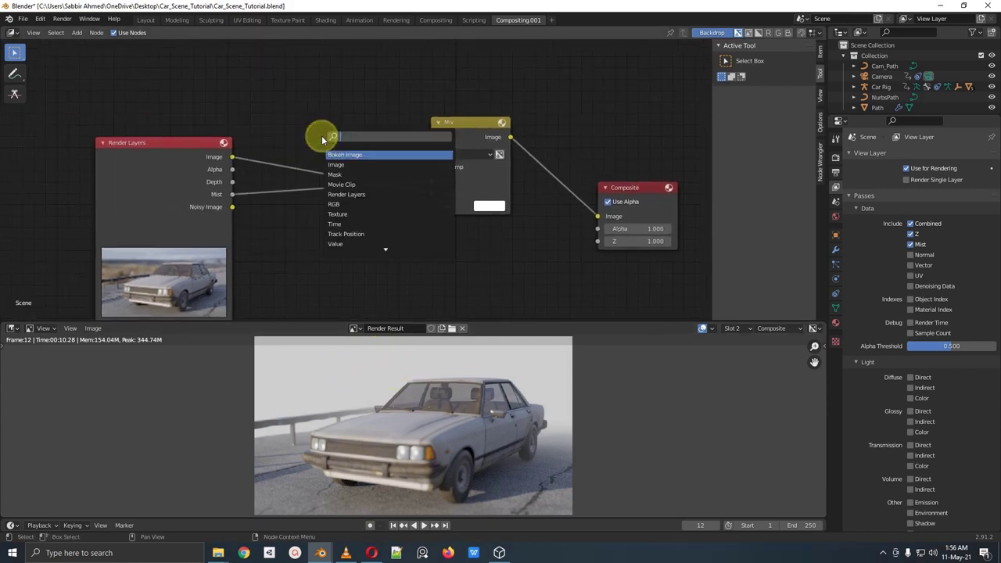
pyautogui.write('colo')
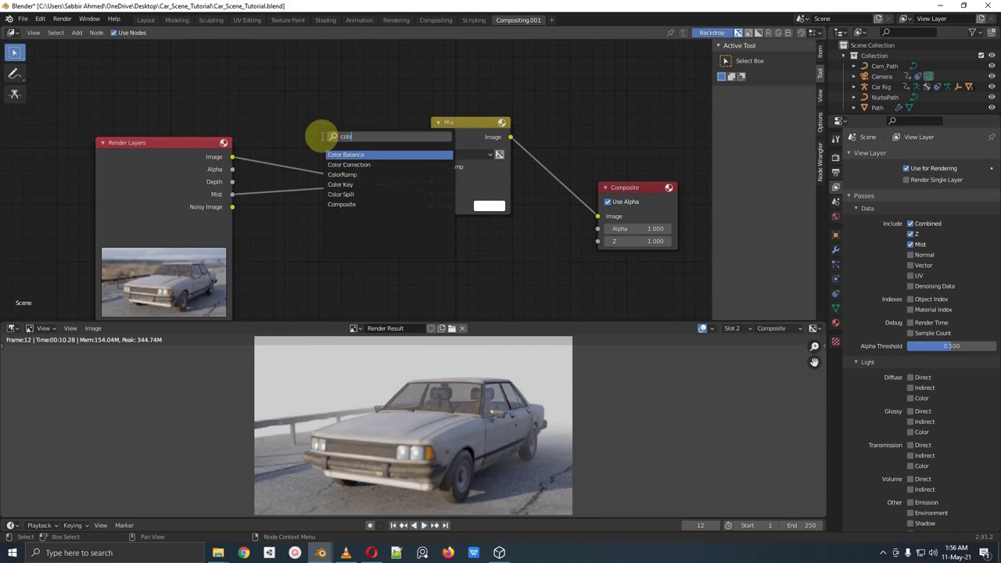
pyautogui.click(336, 174)
pyautogui.click(299, 86)
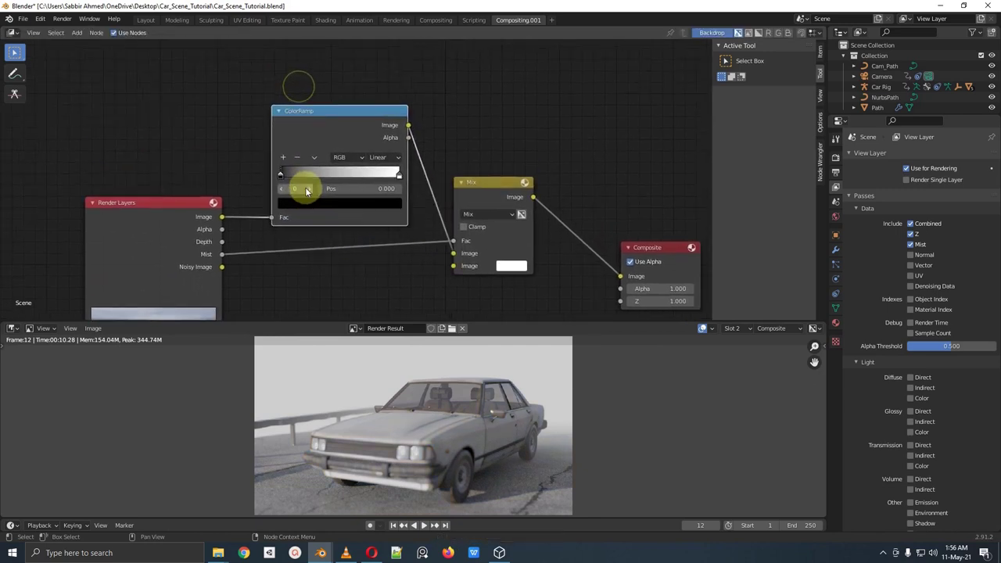
# Step: Rewire Mist into the ColorRamp's Fac, Render Layers Image into the Mix node's first Image input, and the ColorRamp's Image output into the Mix Fac
pyautogui.moveTo(221, 253); pyautogui.dragTo(282, 213)
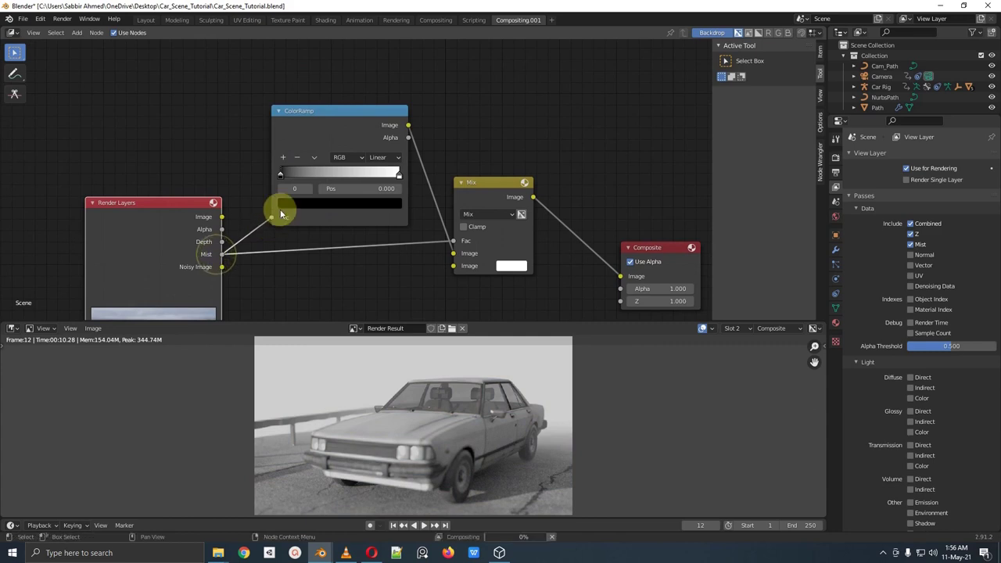
pyautogui.moveTo(319, 111); pyautogui.dragTo(308, 72)
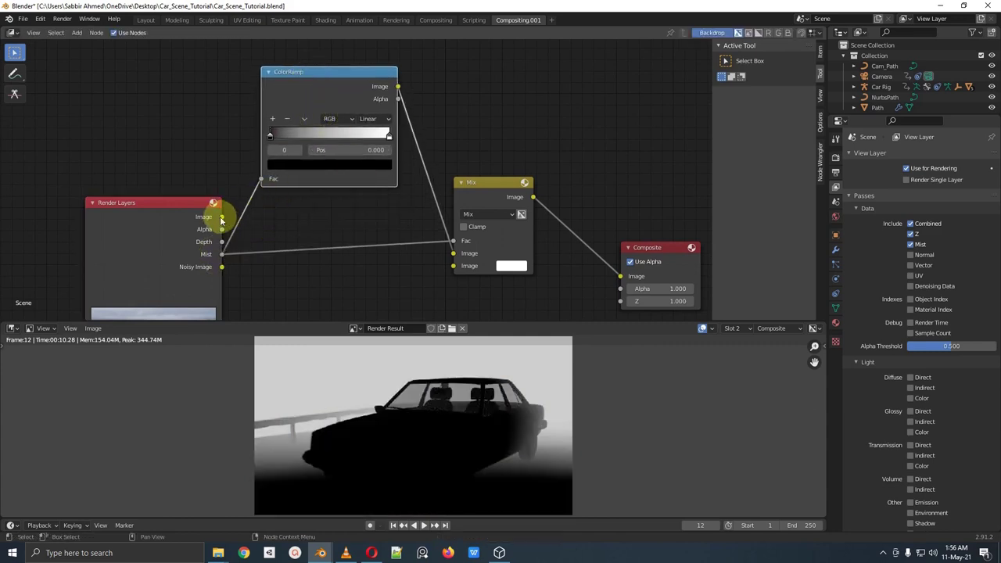
pyautogui.moveTo(221, 218); pyautogui.dragTo(453, 252)
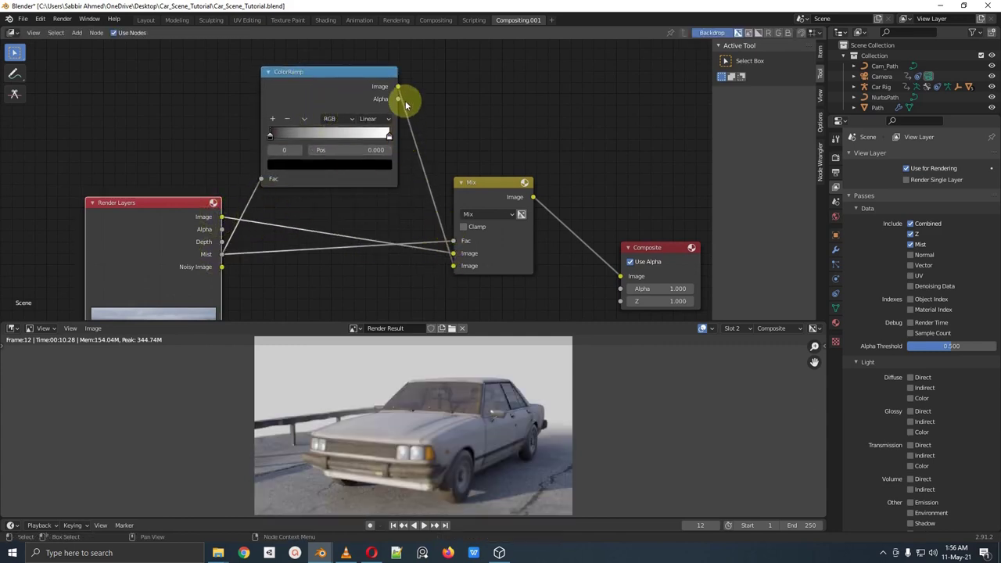
pyautogui.moveTo(406, 104); pyautogui.dragTo(453, 241)
pyautogui.moveTo(454, 242); pyautogui.dragTo(480, 232, button='middle')
pyautogui.scroll(1, 403, 127)
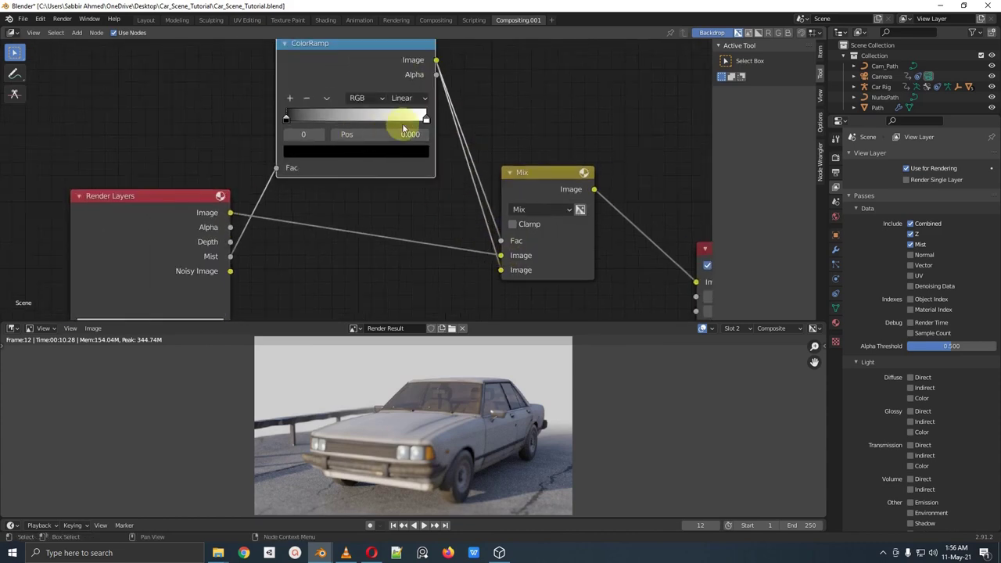
# Step: Move the ColorRamp's white stop to position 0.464 and lower its colour's V value to 0.5
pyautogui.moveTo(426, 122); pyautogui.dragTo(350, 122)
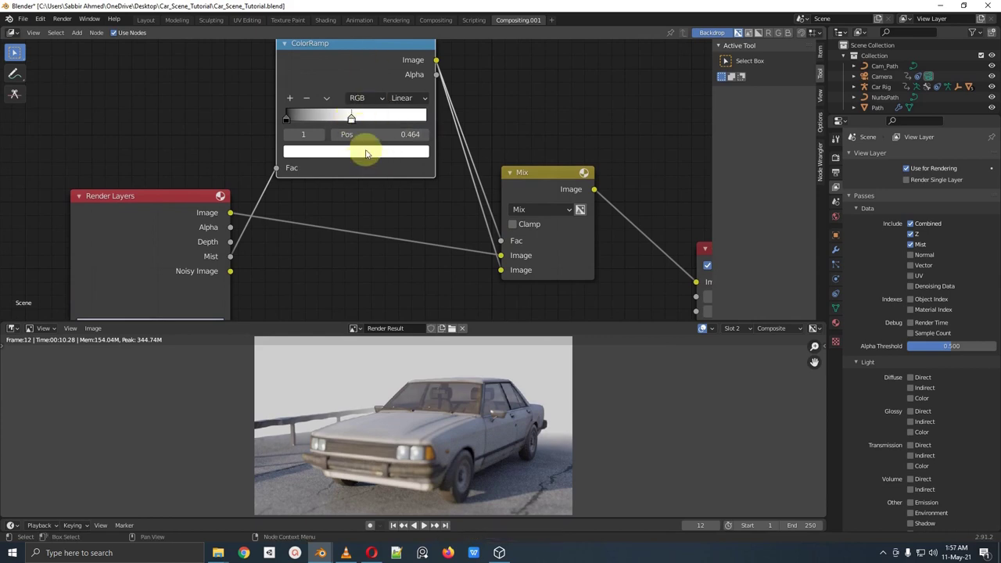
pyautogui.click(365, 151)
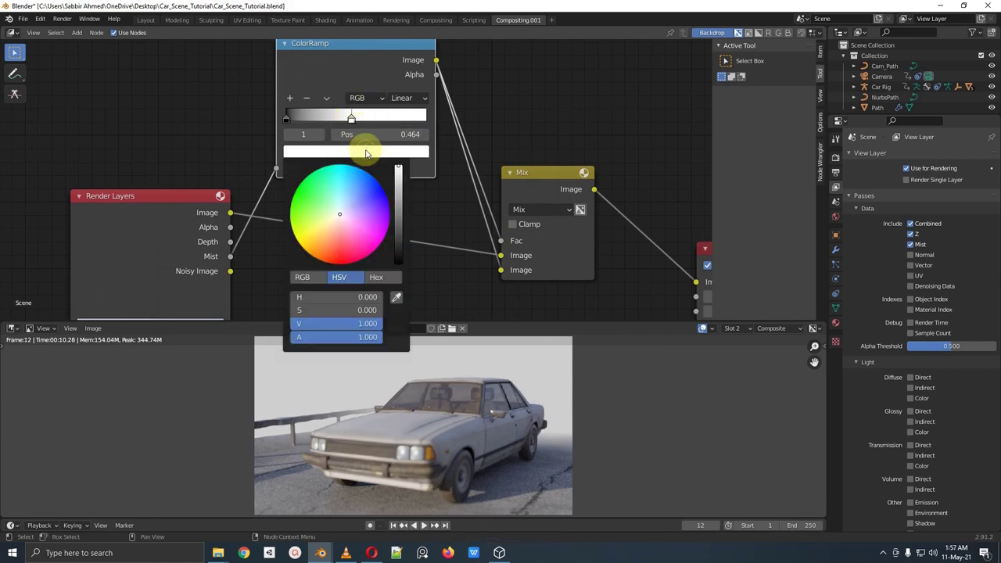
pyautogui.moveTo(375, 324); pyautogui.dragTo(381, 328)
pyautogui.click(381, 328)
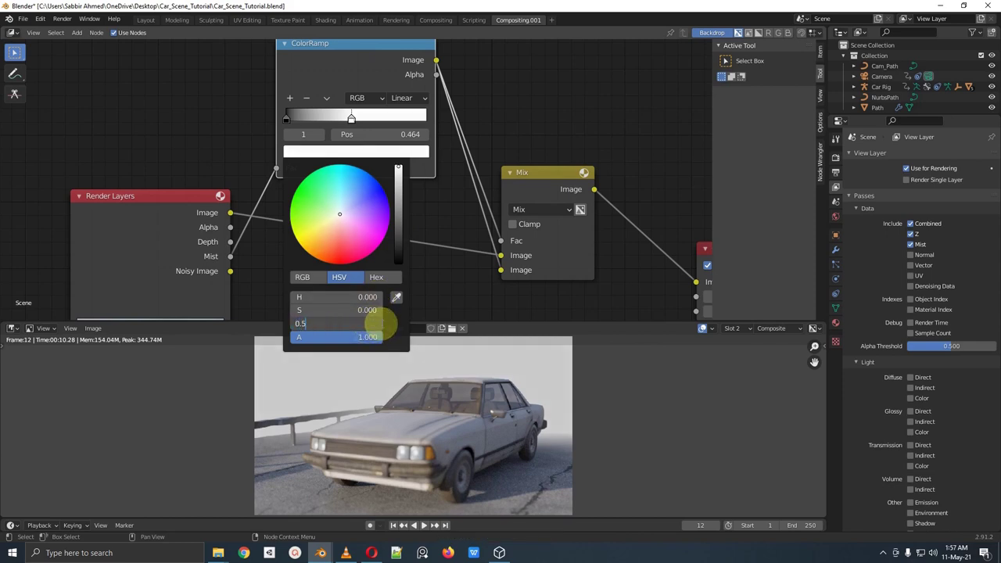
pyautogui.press('Return')
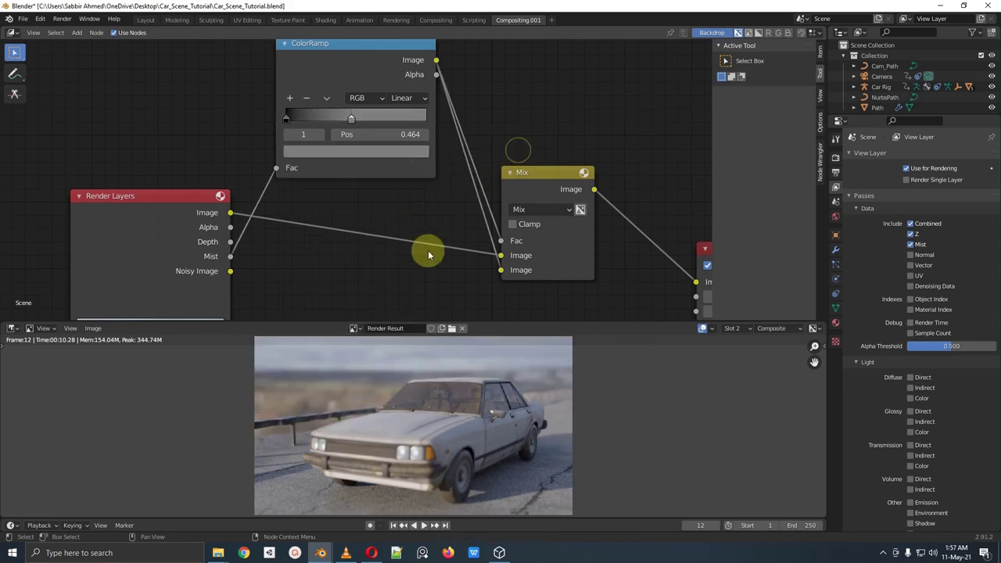
# Step: Enlarge the render preview area and disconnect the ColorRamp from the Mix node's second Image input
pyautogui.moveTo(428, 254); pyautogui.dragTo(375, 196, button='middle')
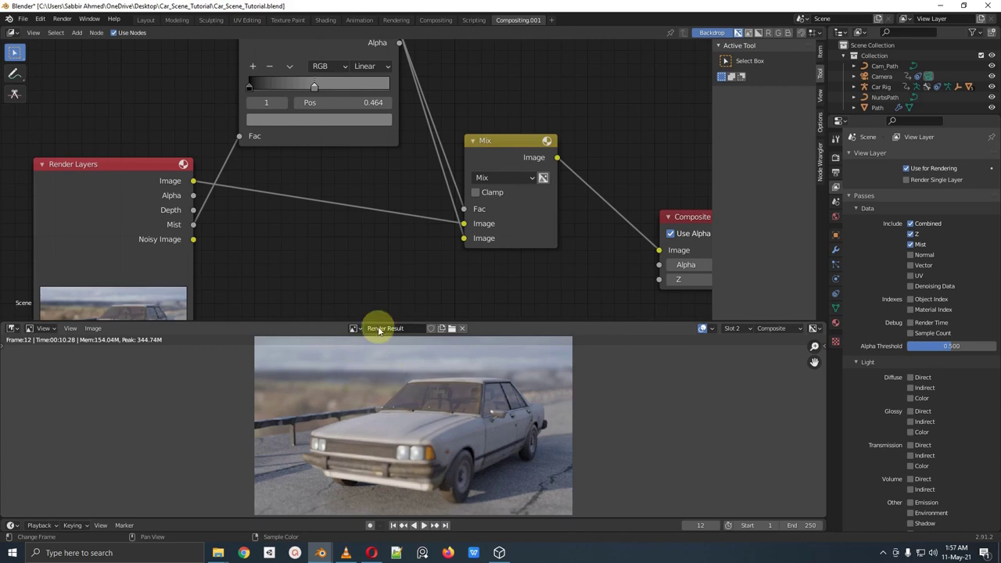
pyautogui.moveTo(378, 330); pyautogui.dragTo(375, 218)
pyautogui.scroll(-2, 419, 98)
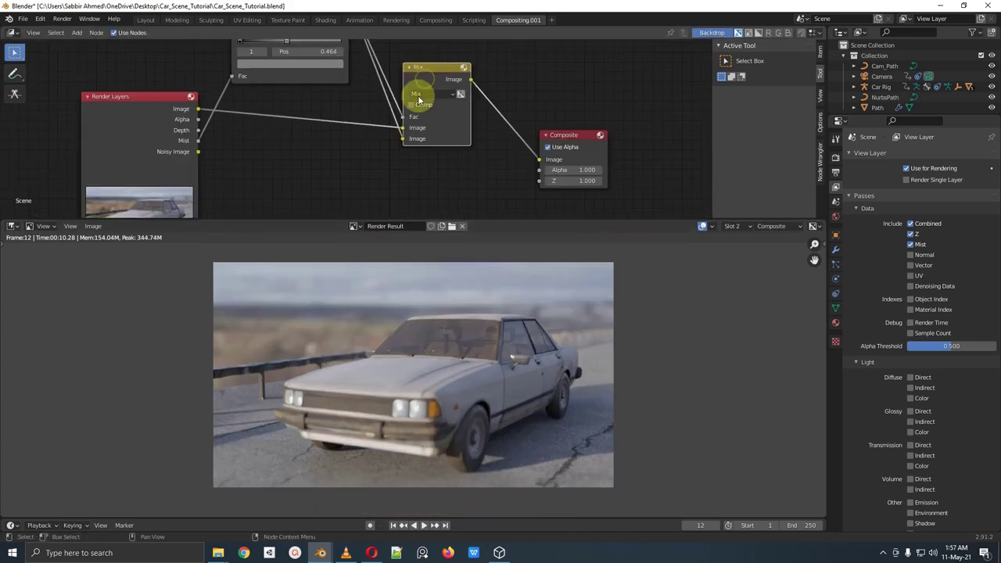
pyautogui.moveTo(402, 139); pyautogui.dragTo(386, 110)
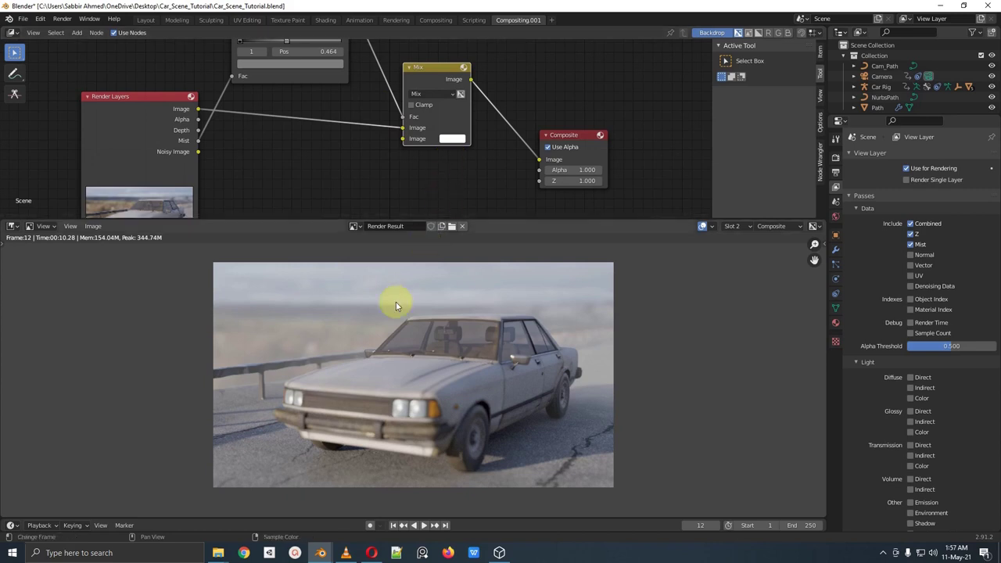
# Step: Compare the misted composite in Slot 2 with the earlier render in Slot 1
pyautogui.press('j')
pyautogui.scroll(1, 393, 328)
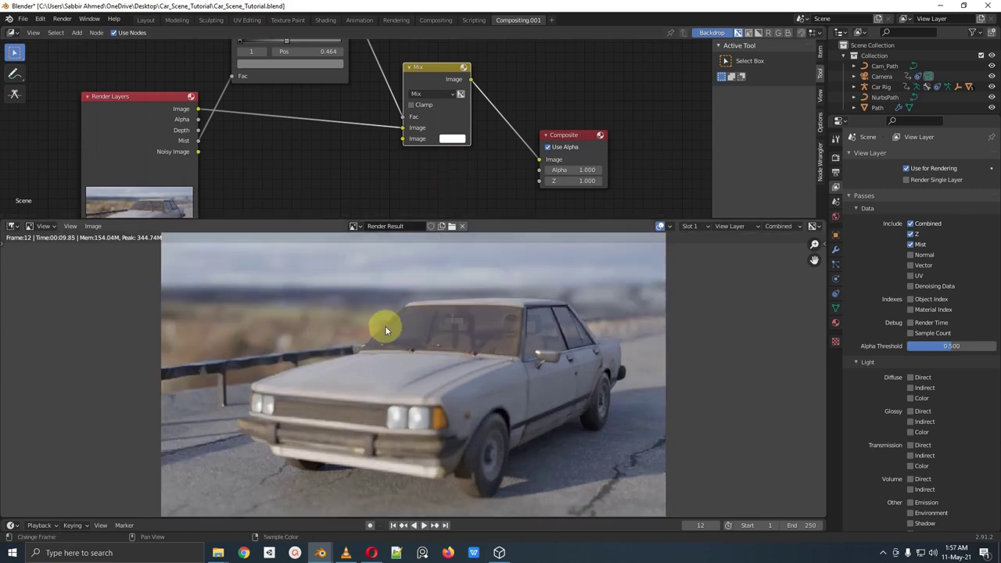
pyautogui.press('j')
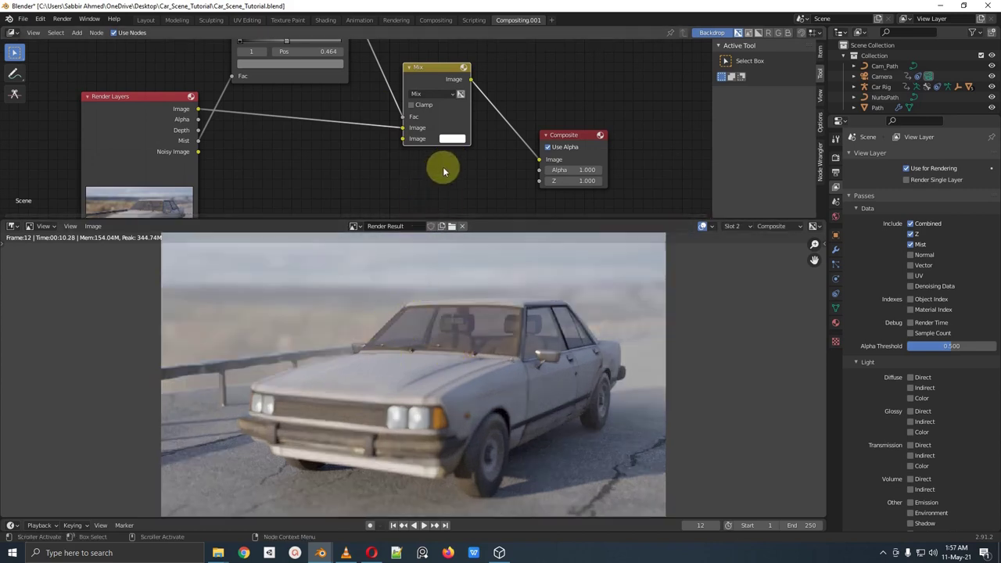
# Step: Reposition the Mix and Composite nodes slightly and shift the Render Layers node away to free space between them
pyautogui.scroll(-5, 444, 168)
pyautogui.moveTo(445, 172); pyautogui.dragTo(457, 145, button='middle')
pyautogui.moveTo(434, 65); pyautogui.dragTo(449, 49)
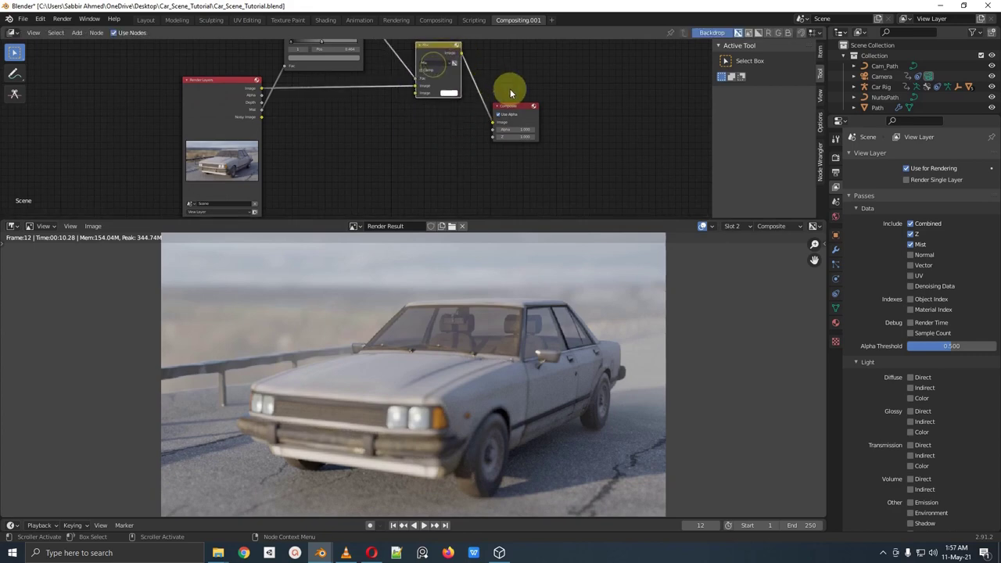
pyautogui.moveTo(517, 110); pyautogui.dragTo(522, 97)
pyautogui.click(199, 98)
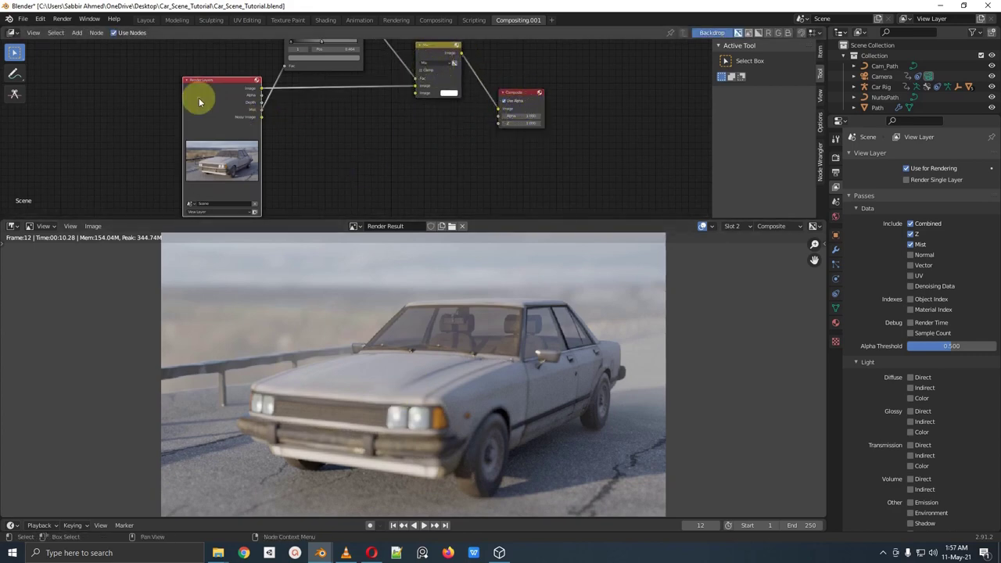
pyautogui.moveTo(199, 101); pyautogui.dragTo(171, 83)
# Step: Add an RGB Curves node below the ColorRamp, between the Render Layers and Mix nodes
pyautogui.hotkey('shift', 'a')
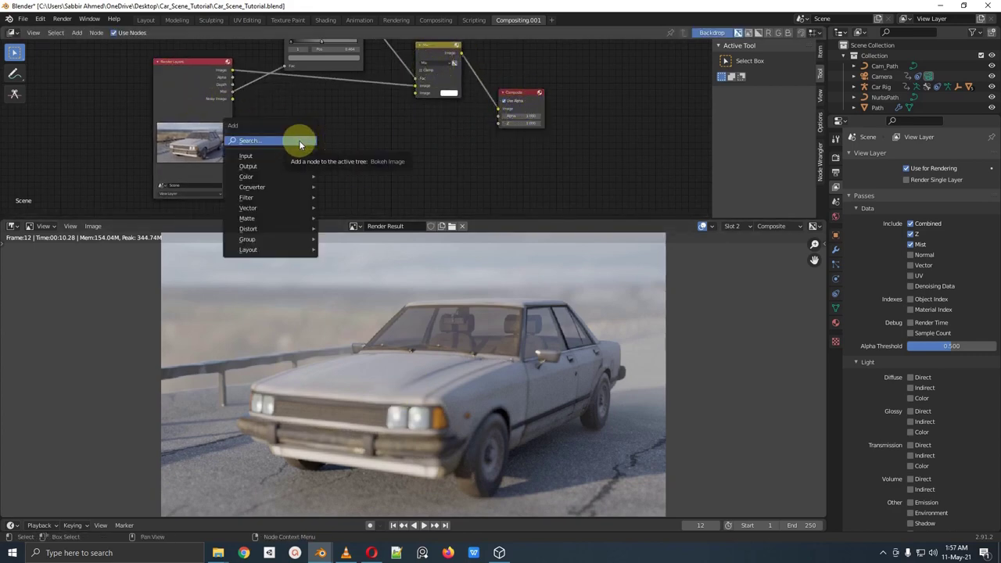
pyautogui.click(299, 142)
pyautogui.write('r')
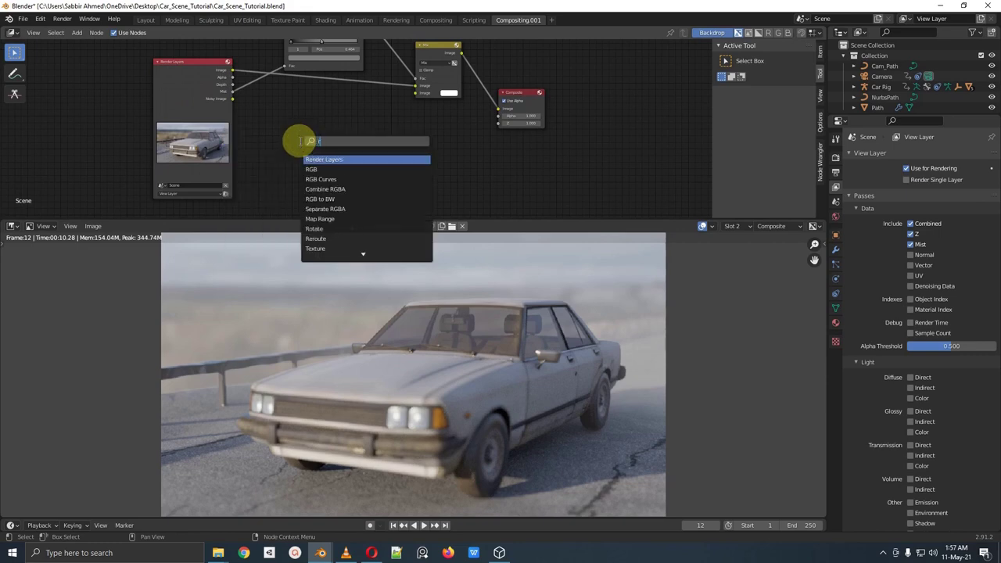
pyautogui.write('gb cu')
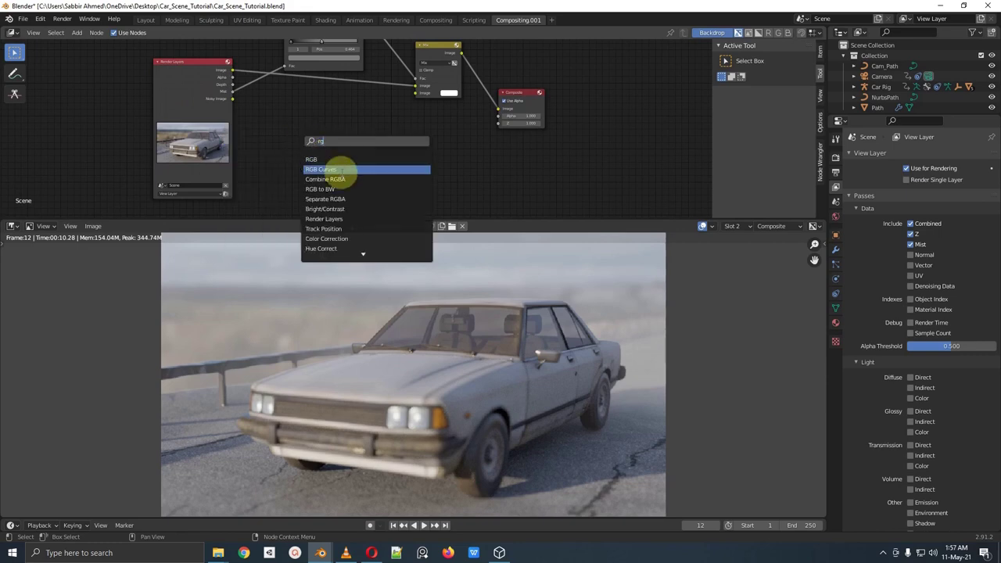
pyautogui.press('Return')
pyautogui.click(314, 137)
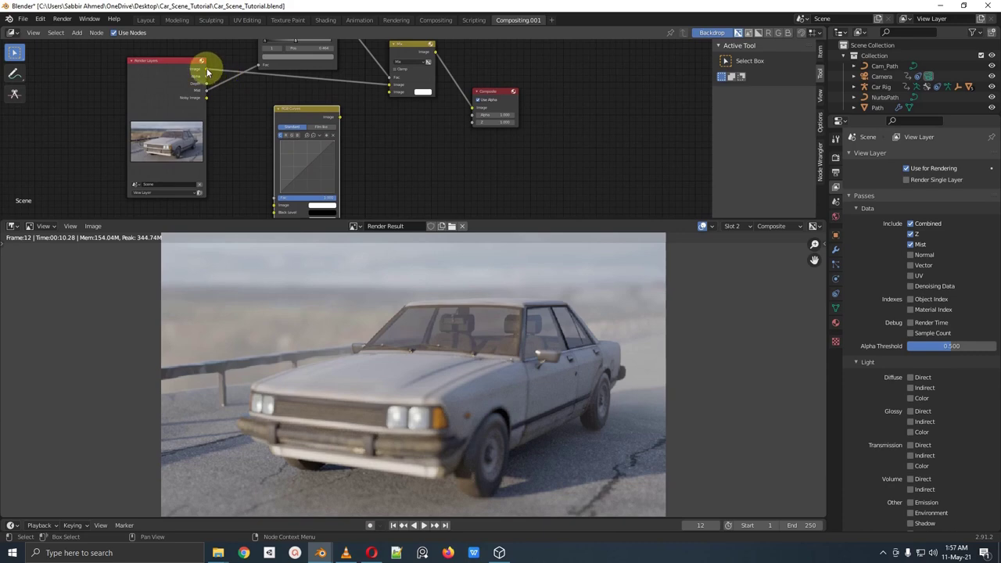
# Step: Connect the Render Layers Image output to the RGB Curves Image input, and the RGB Curves output to the Mix node's first Image input
pyautogui.moveTo(207, 70); pyautogui.dragTo(275, 203)
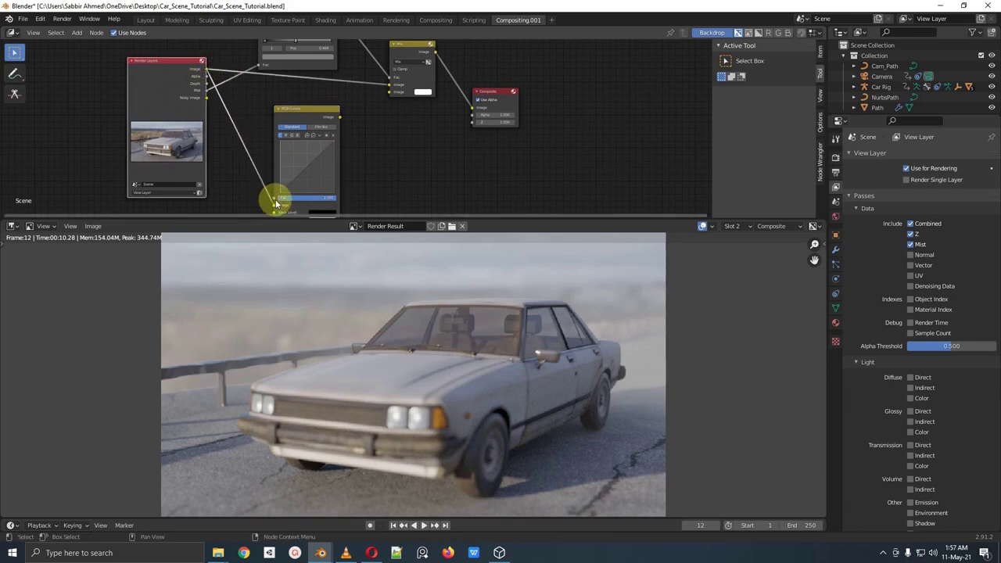
pyautogui.moveTo(276, 201); pyautogui.dragTo(241, 197, button='middle')
pyautogui.scroll(2, 258, 163)
pyautogui.moveTo(295, 109); pyautogui.dragTo(292, 69)
pyautogui.moveTo(352, 90); pyautogui.dragTo(392, 60, button='middle')
pyautogui.moveTo(290, 71); pyautogui.dragTo(293, 69)
pyautogui.scroll(1, 341, 135)
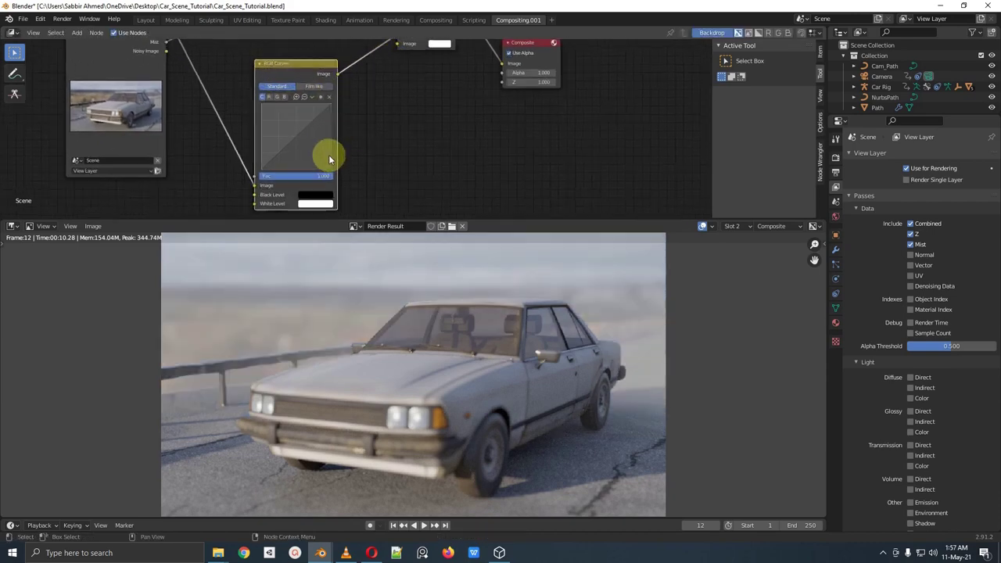
# Step: Shape the combined RGB curve into an S with points near (0.22, 0.19) and (0.69, 0.83) and one in the middle
pyautogui.scroll(2, 271, 164)
pyautogui.moveTo(259, 165); pyautogui.dragTo(294, 134, button='middle')
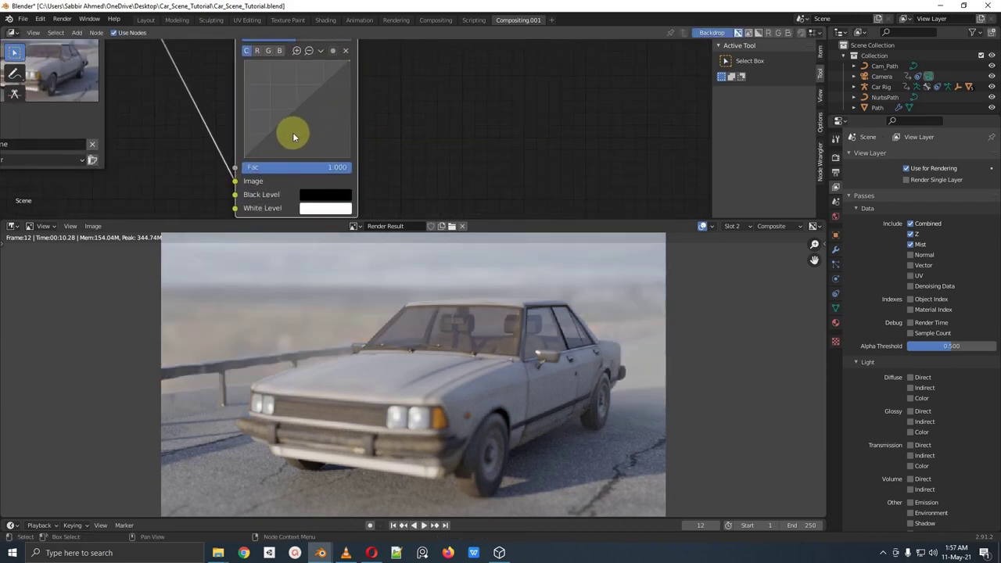
pyautogui.click(265, 139)
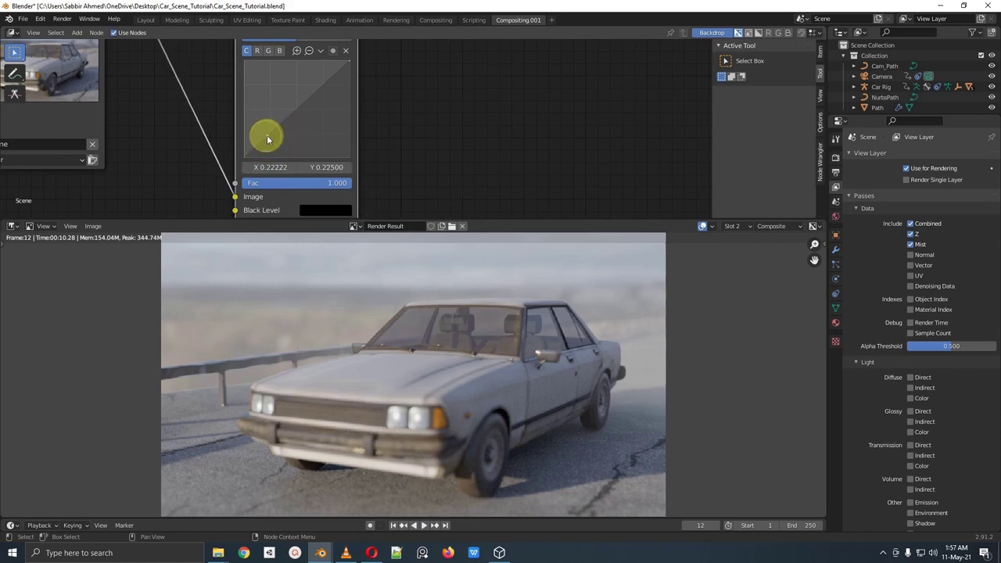
pyautogui.moveTo(266, 138); pyautogui.dragTo(267, 142)
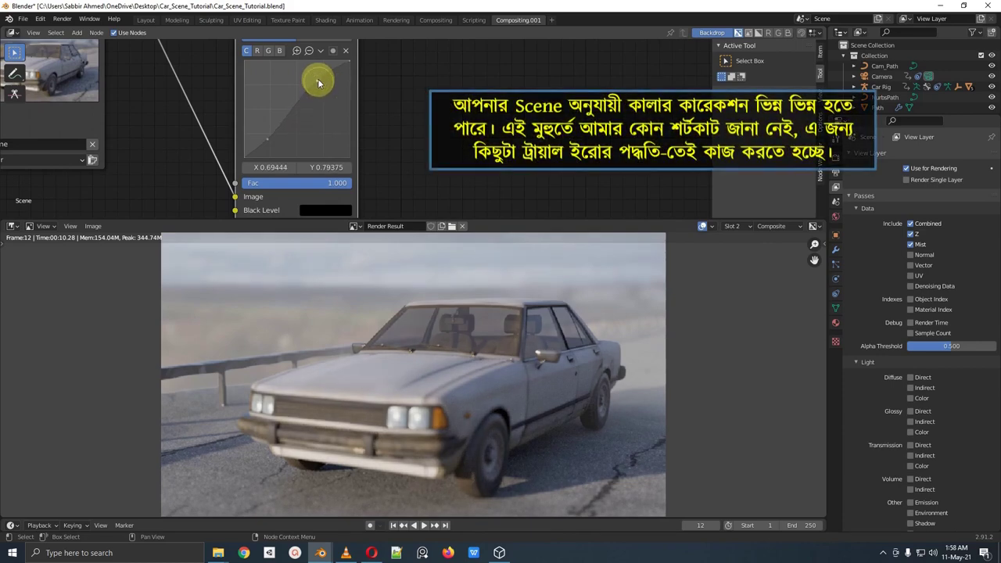
pyautogui.click(266, 140)
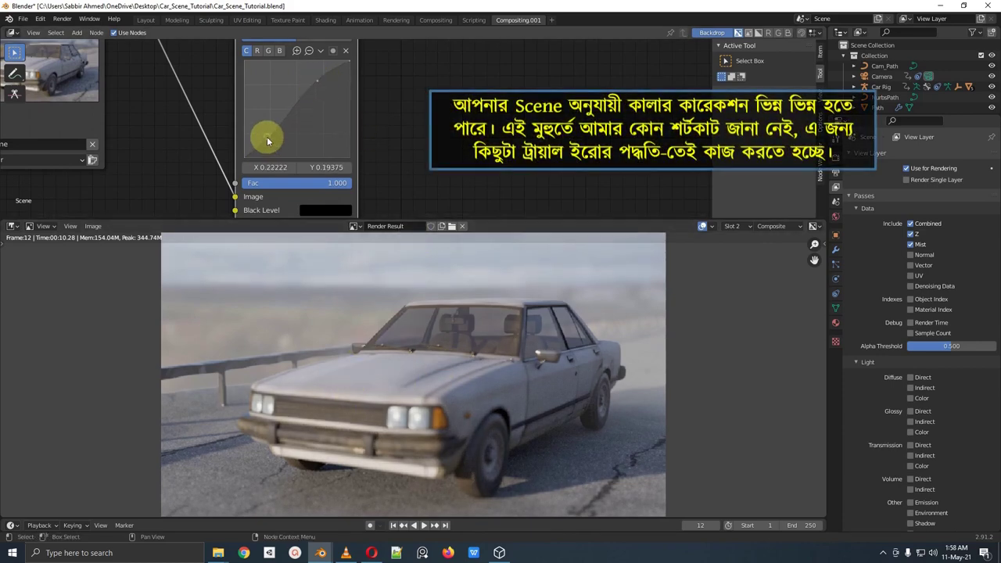
pyautogui.moveTo(267, 137); pyautogui.dragTo(289, 109)
pyautogui.moveTo(316, 81); pyautogui.dragTo(315, 77)
pyautogui.click(257, 52)
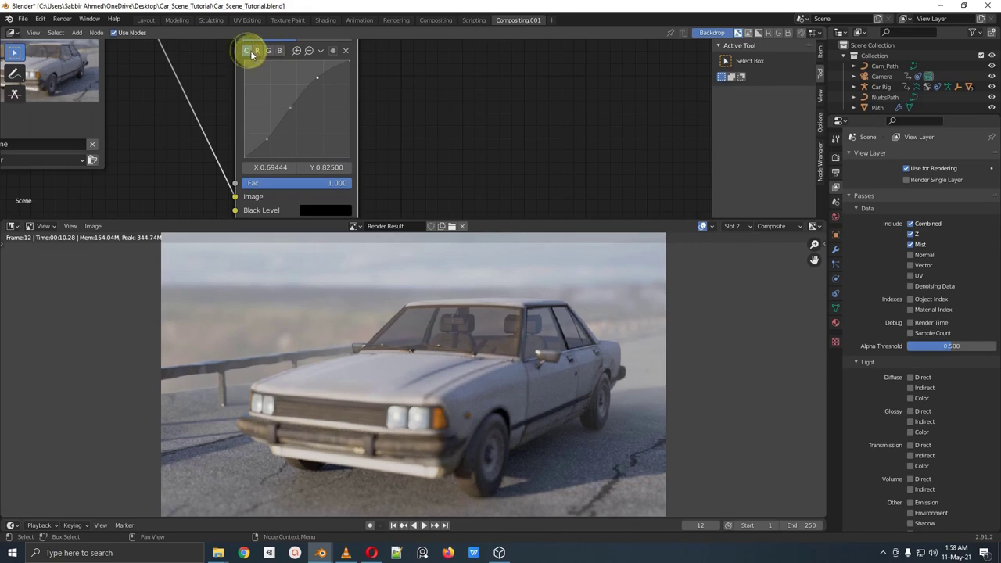
# Step: Shift the Render Layers and RGB Curves nodes away from the Mix node to make room between them
pyautogui.scroll(-6, 297, 105)
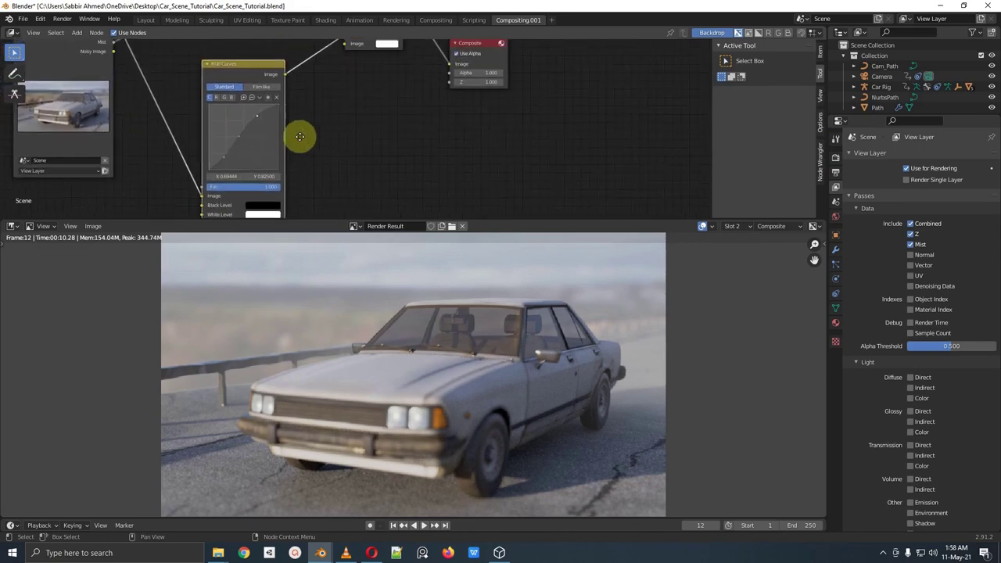
pyautogui.moveTo(256, 98); pyautogui.dragTo(221, 94)
pyautogui.scroll(-2, 312, 95)
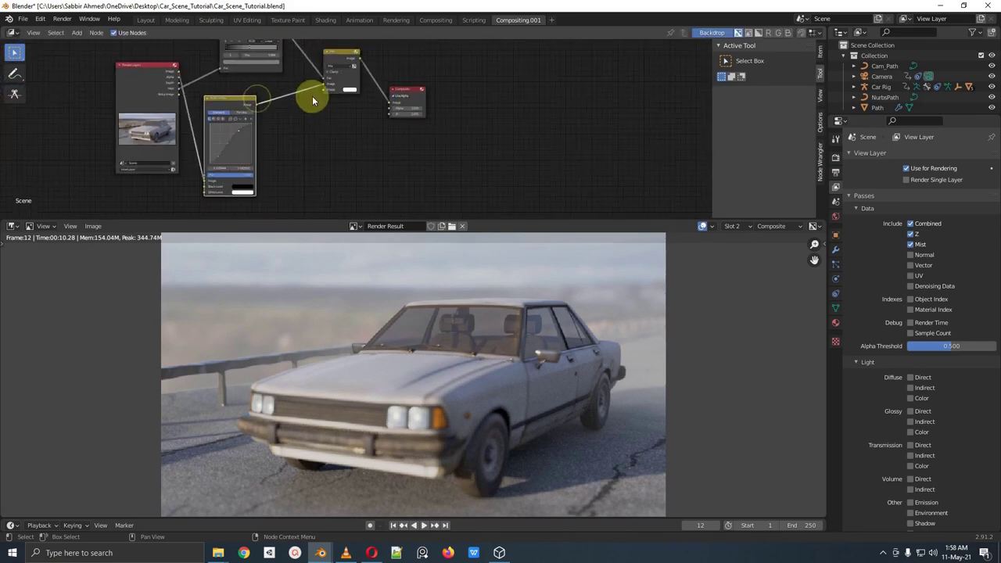
pyautogui.moveTo(344, 99); pyautogui.dragTo(362, 100, button='middle')
pyautogui.moveTo(169, 89); pyautogui.dragTo(93, 89)
pyautogui.moveTo(239, 101); pyautogui.dragTo(190, 100)
pyautogui.moveTo(280, 119); pyautogui.dragTo(277, 118, button='middle')
pyautogui.click(276, 117)
pyautogui.hotkey('shift', 'a')
pyautogui.click(276, 117)
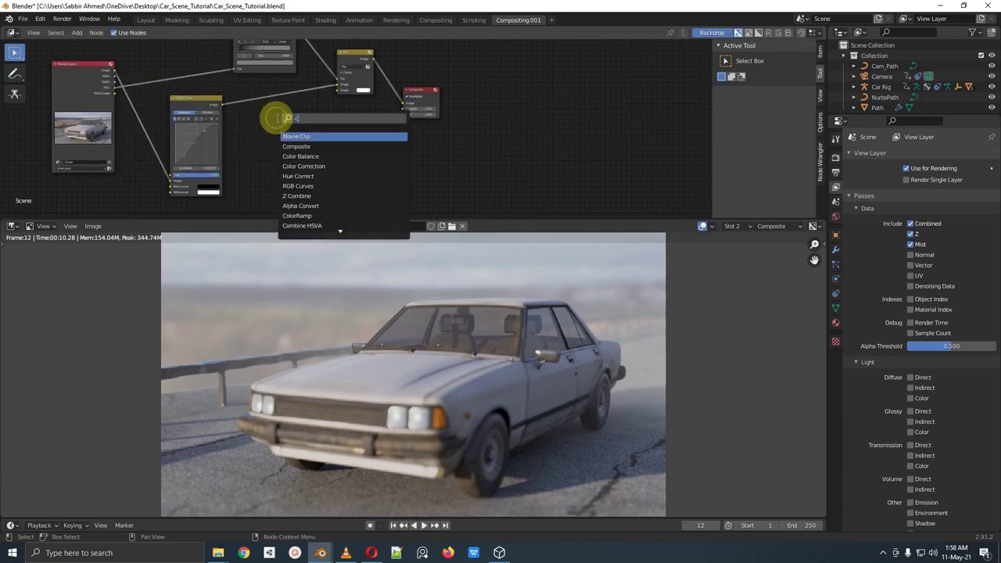
pyautogui.write('colo')
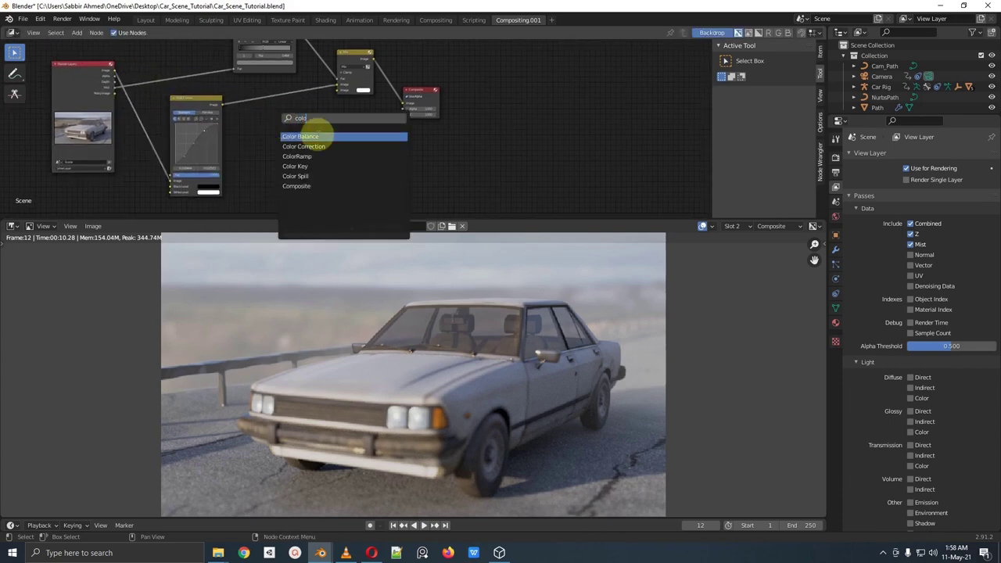
pyautogui.click(320, 146)
pyautogui.rightClick(294, 129)
# Step: Add a Color Balance node on the link between the RGB Curves and Mix nodes
pyautogui.hotkey('shift', 'a')
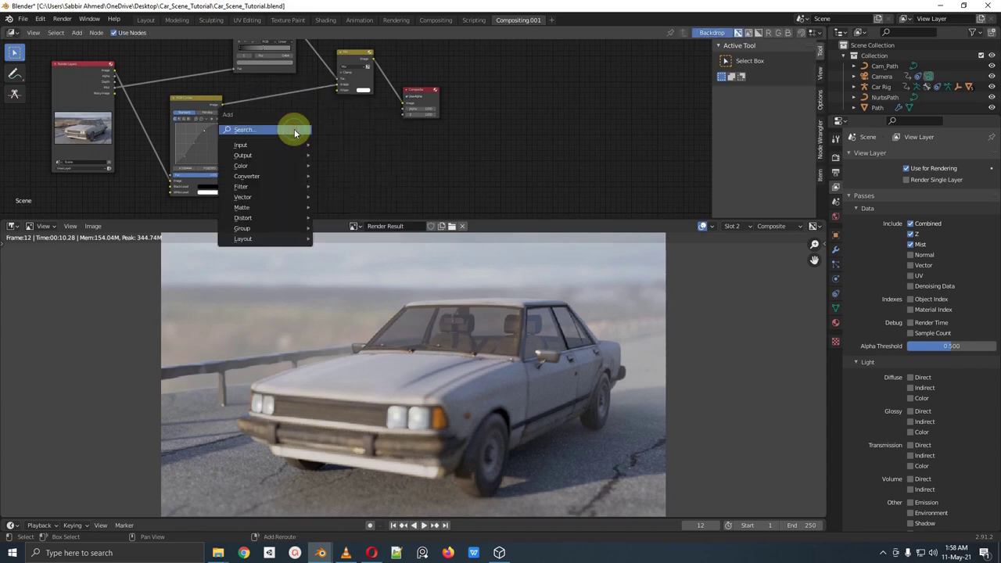
pyautogui.click(291, 130)
pyautogui.write('colo')
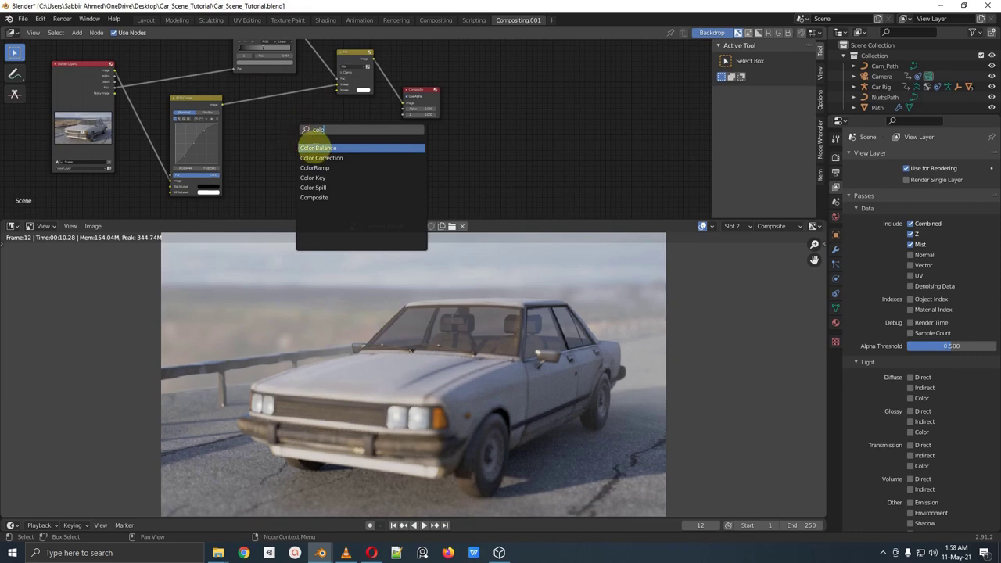
pyautogui.click(312, 148)
pyautogui.click(314, 93)
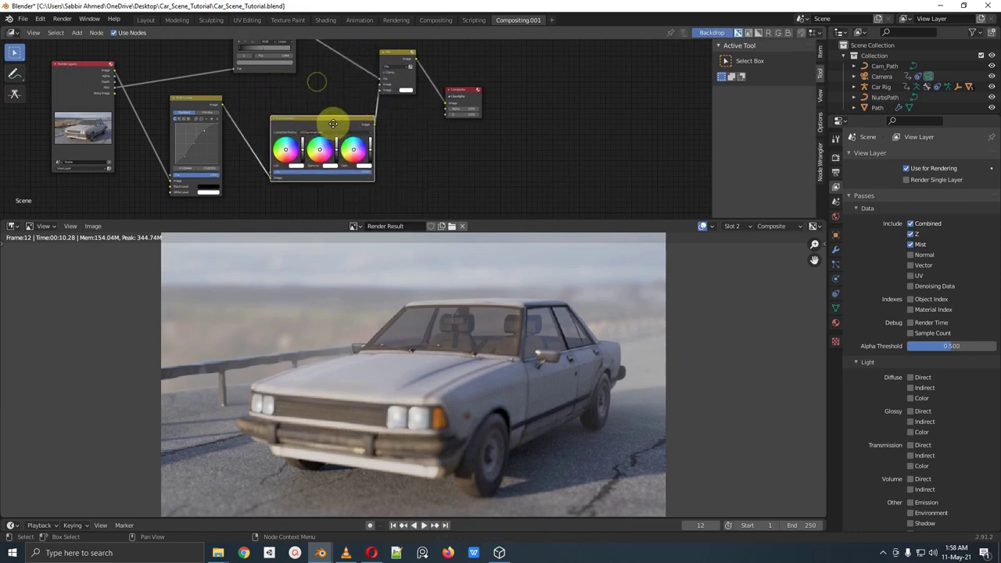
# Step: Lower the Color Balance Lift brightness to about 0.92 and give the shadows a very faint yellow tint
pyautogui.scroll(3, 328, 133)
pyautogui.moveTo(307, 149); pyautogui.dragTo(311, 135, button='middle')
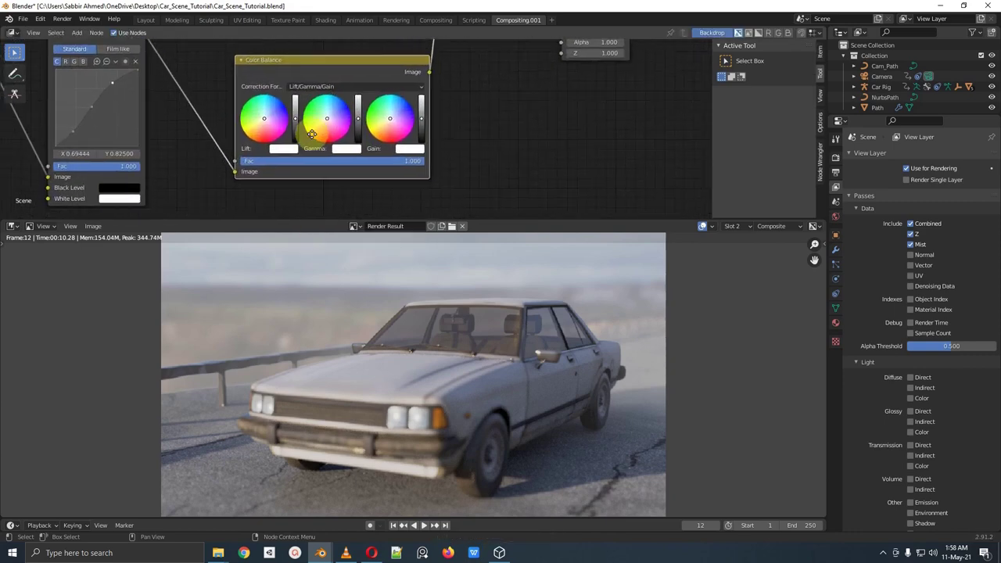
pyautogui.scroll(1, 312, 136)
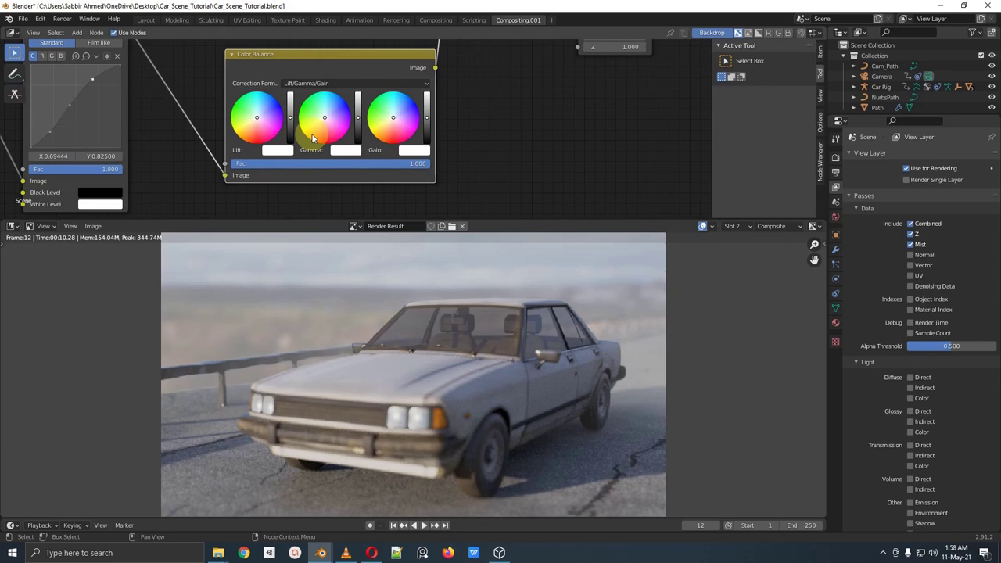
pyautogui.scroll(1, 298, 163)
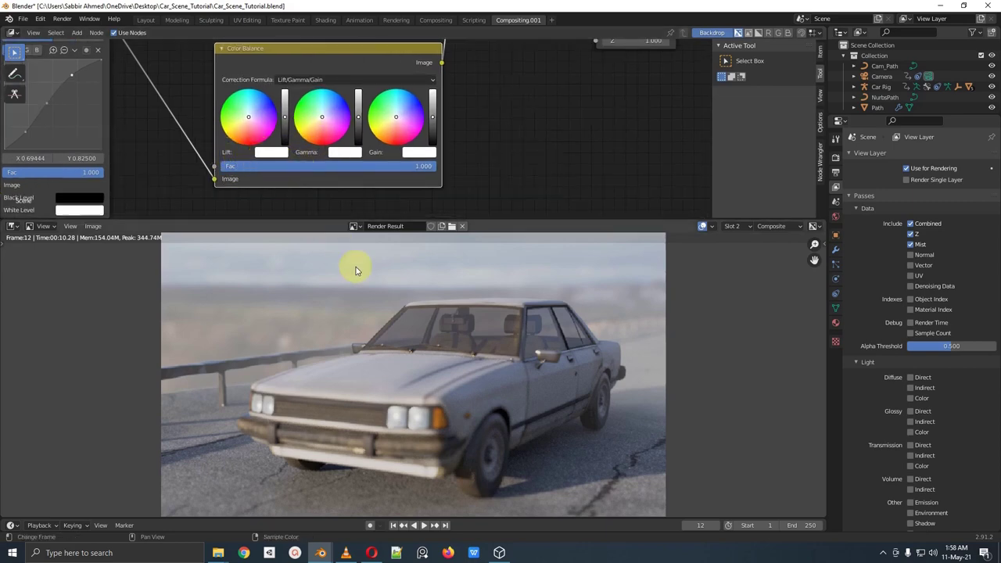
pyautogui.scroll(1, 278, 117)
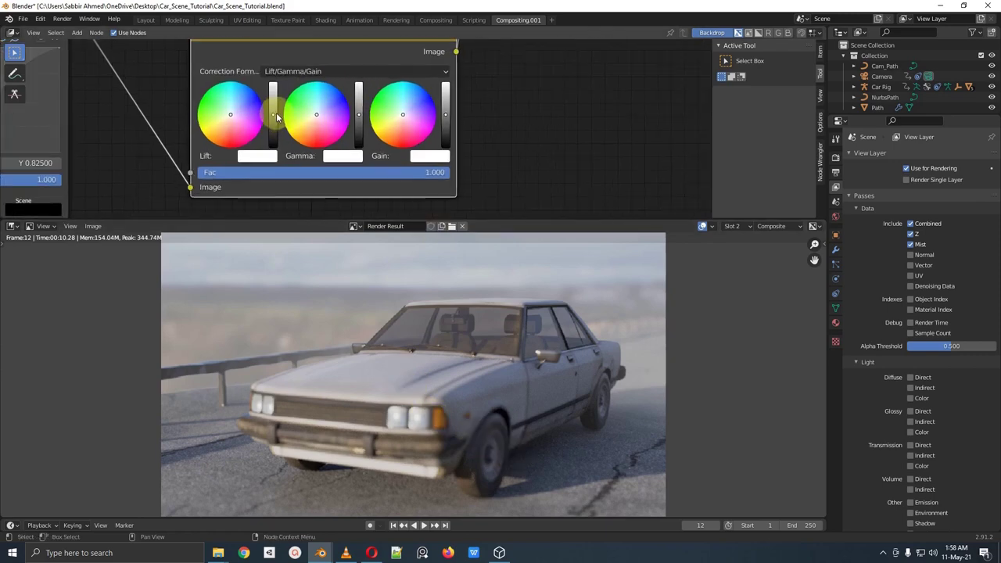
pyautogui.moveTo(273, 115); pyautogui.dragTo(277, 118)
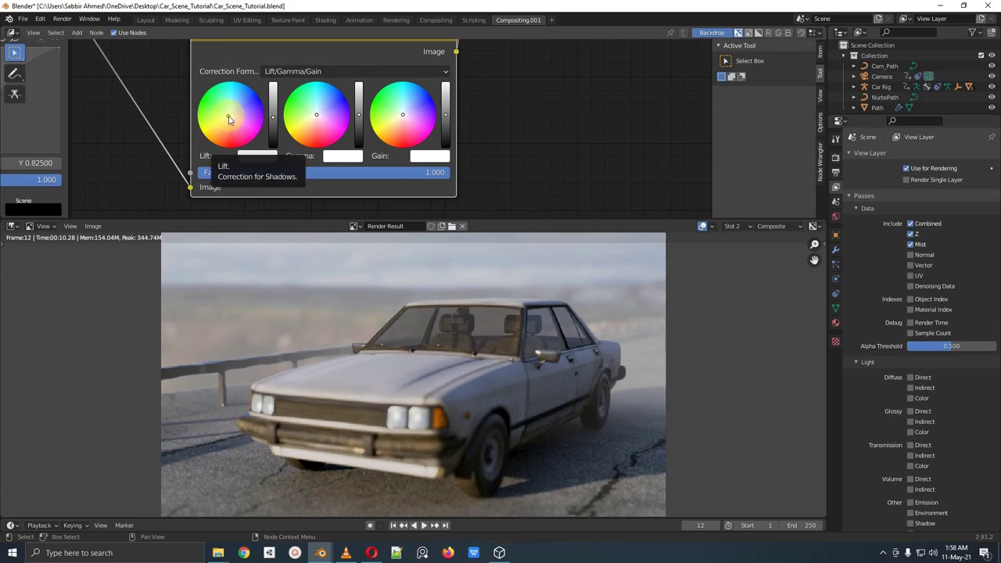
pyautogui.moveTo(156, 307); pyautogui.dragTo(294, 365)
pyautogui.moveTo(257, 332)
pyautogui.mouseDown()
pyautogui.moveTo(293, 366)
pyautogui.moveTo(263, 396)
pyautogui.mouseUp()
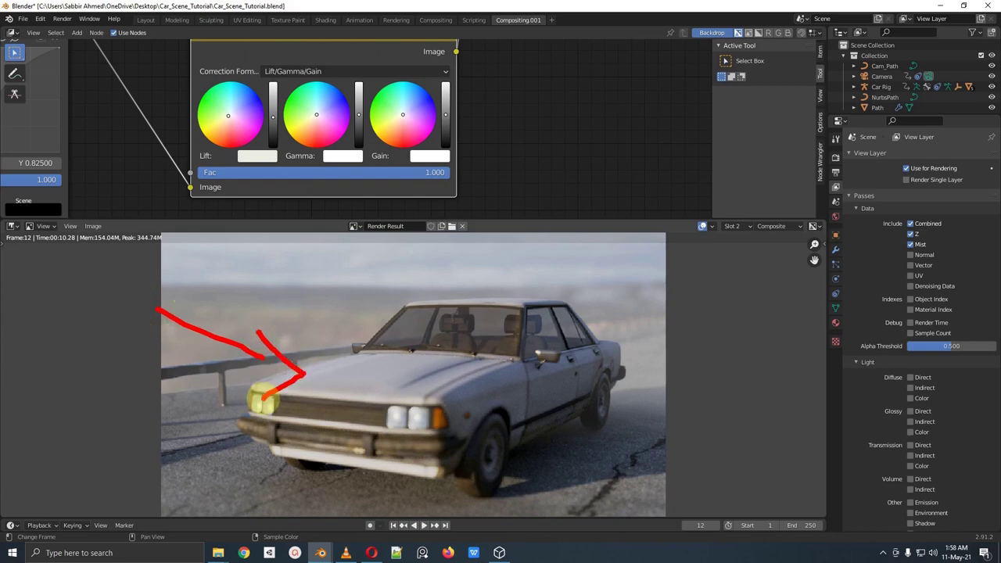
pyautogui.press('Escape')
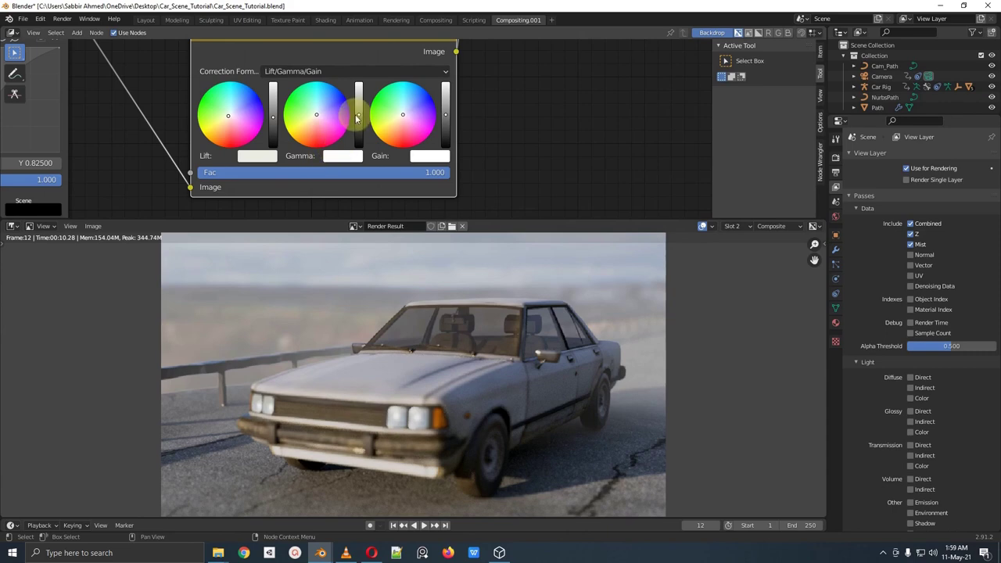
# Step: Raise the Gamma brightness to 1.12, brighten the Gain slightly and shift its tint towards a warm yellow
pyautogui.moveTo(358, 114); pyautogui.dragTo(358, 112)
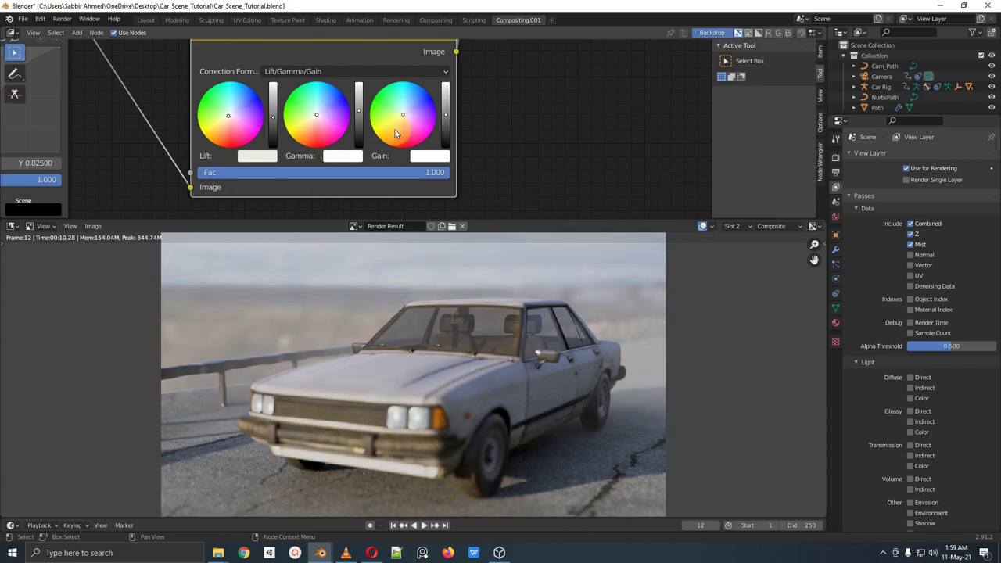
pyautogui.moveTo(446, 115); pyautogui.dragTo(401, 119)
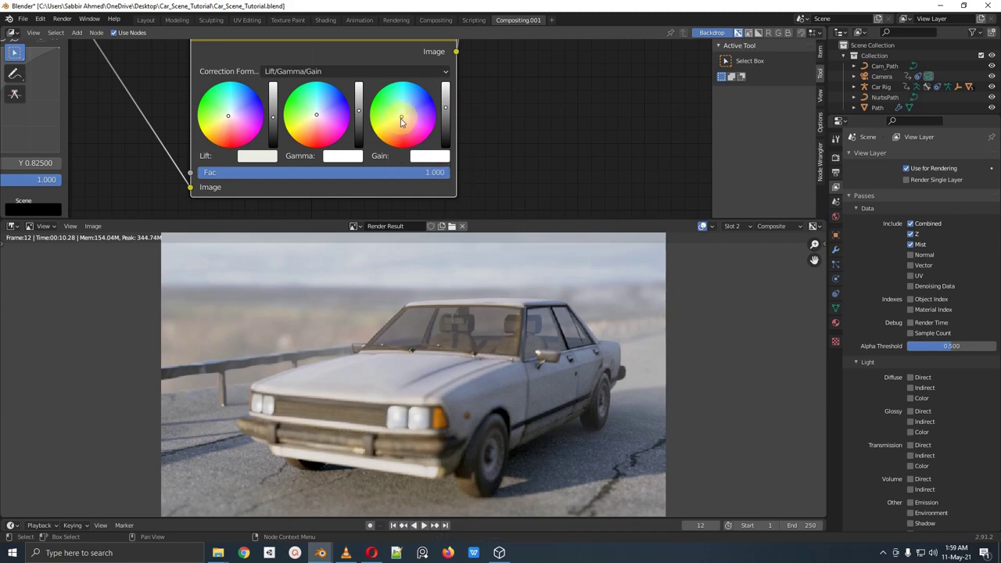
pyautogui.moveTo(446, 97); pyautogui.dragTo(444, 114)
# Step: Warm the Gamma colour to about H 0.100, S 0.142 and the Lift colour to about H 0.089, S 0.098
pyautogui.click(361, 157)
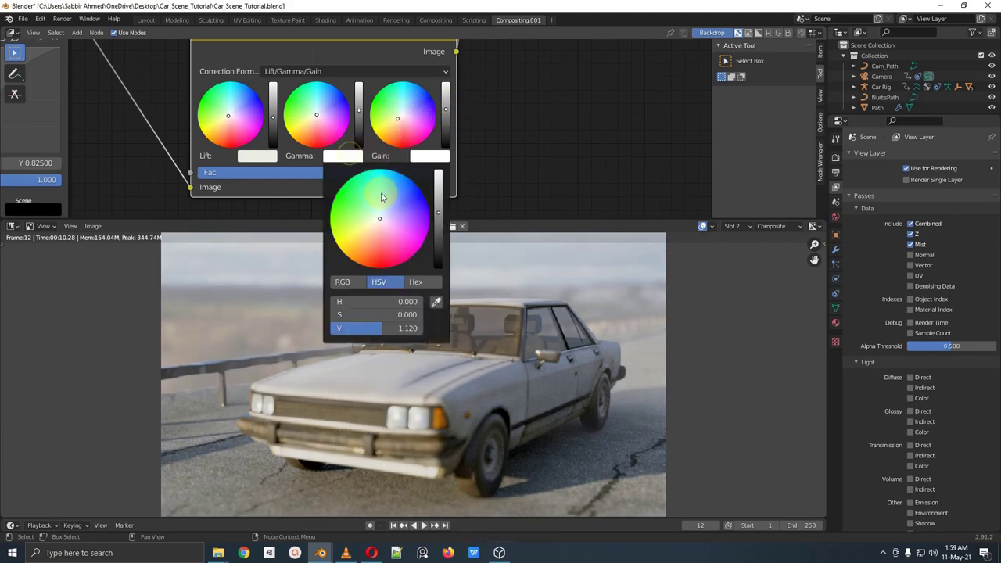
pyautogui.moveTo(384, 216); pyautogui.dragTo(377, 226)
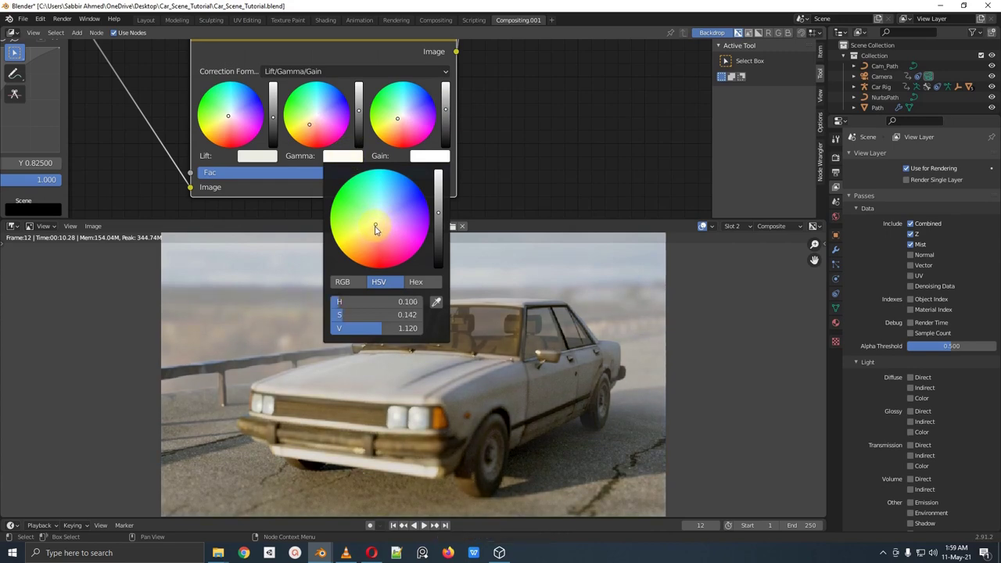
pyautogui.click(266, 156)
pyautogui.moveTo(293, 222); pyautogui.dragTo(291, 226)
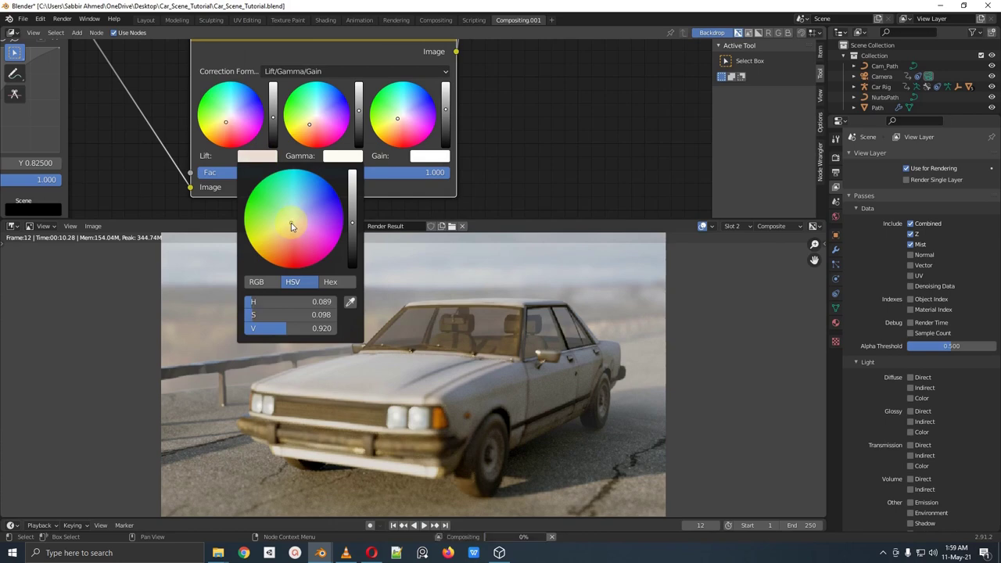
# Step: Fine-tune the Lift and Gamma brightness of the Color Balance node, bringing both close to neutral
pyautogui.click(273, 114)
pyautogui.click(275, 122)
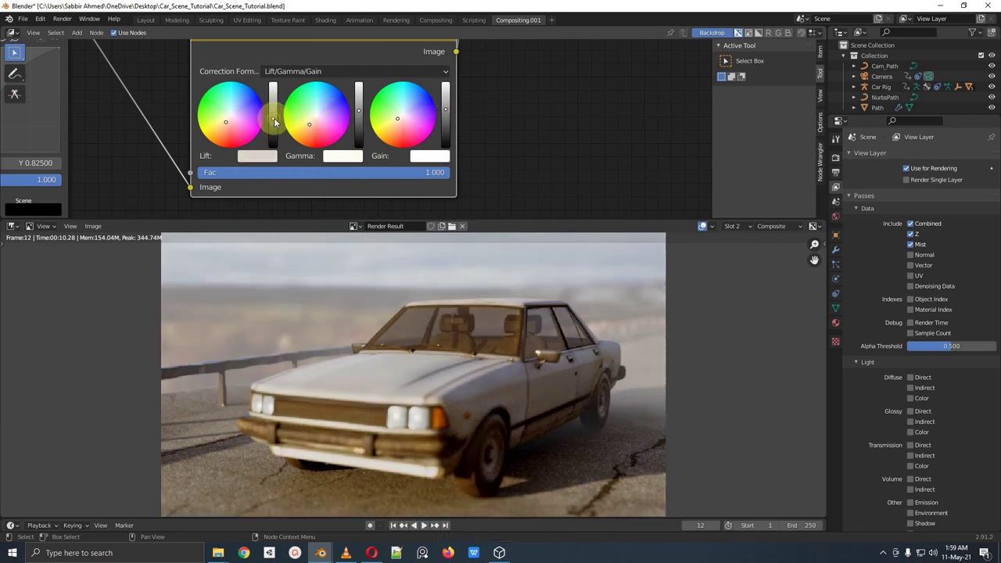
pyautogui.click(274, 115)
pyautogui.click(358, 116)
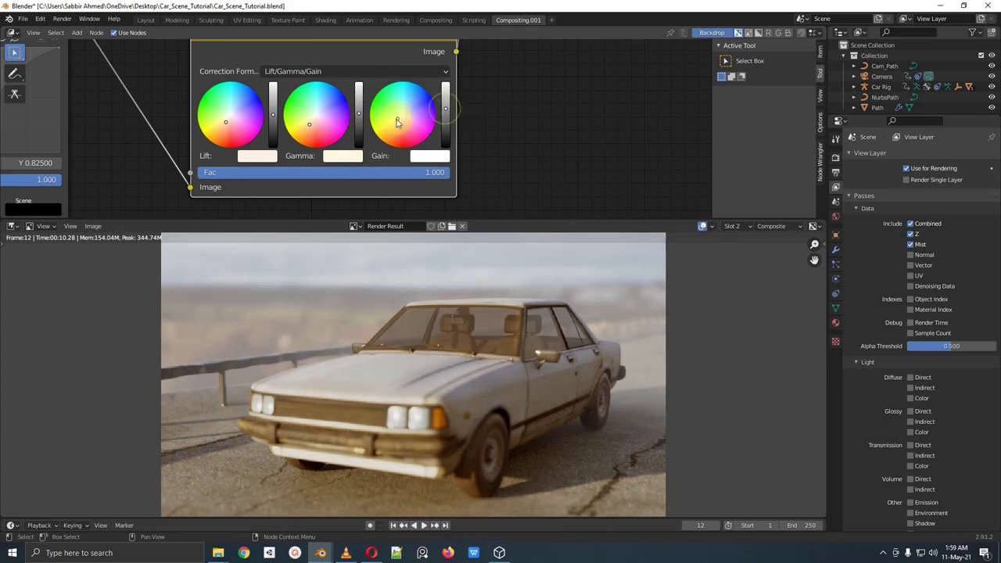
# Step: Set the Color Balance Gain colour to a warm tint of about H 0.051, S 0.132, V 1.188
pyautogui.click(430, 156)
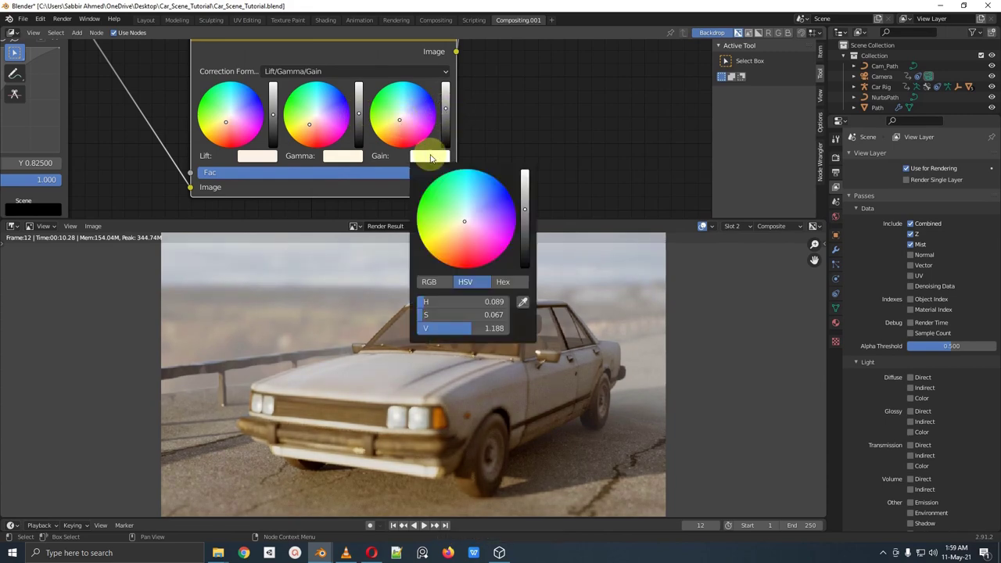
pyautogui.click(462, 228)
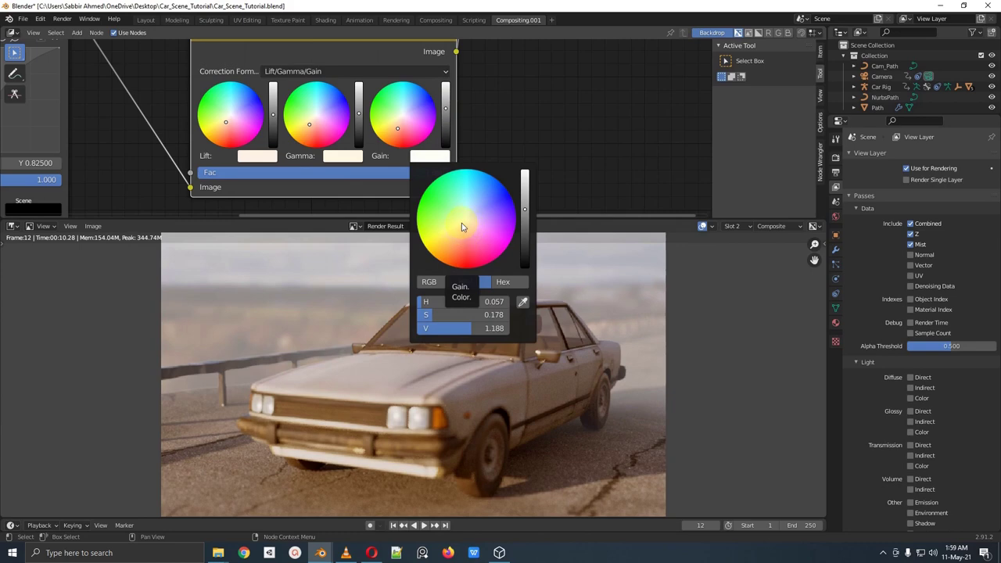
pyautogui.click(465, 225)
pyautogui.click(465, 228)
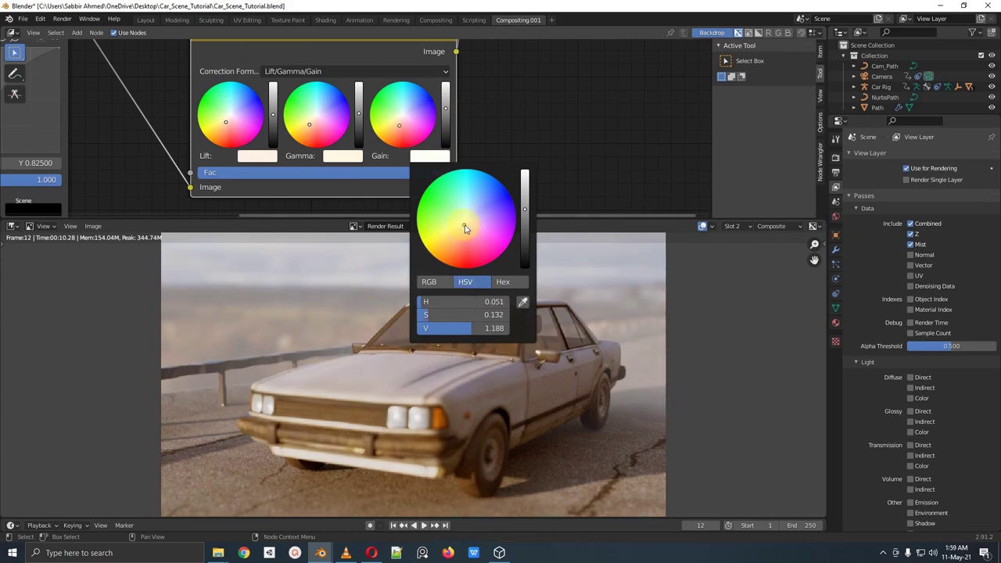
# Step: Compare the graded composite in Slot 2 with the earlier render in Slot 1 and inspect it at different zoom levels
pyautogui.click(729, 278)
pyautogui.press('j')
pyautogui.press('j')
pyautogui.press('j')
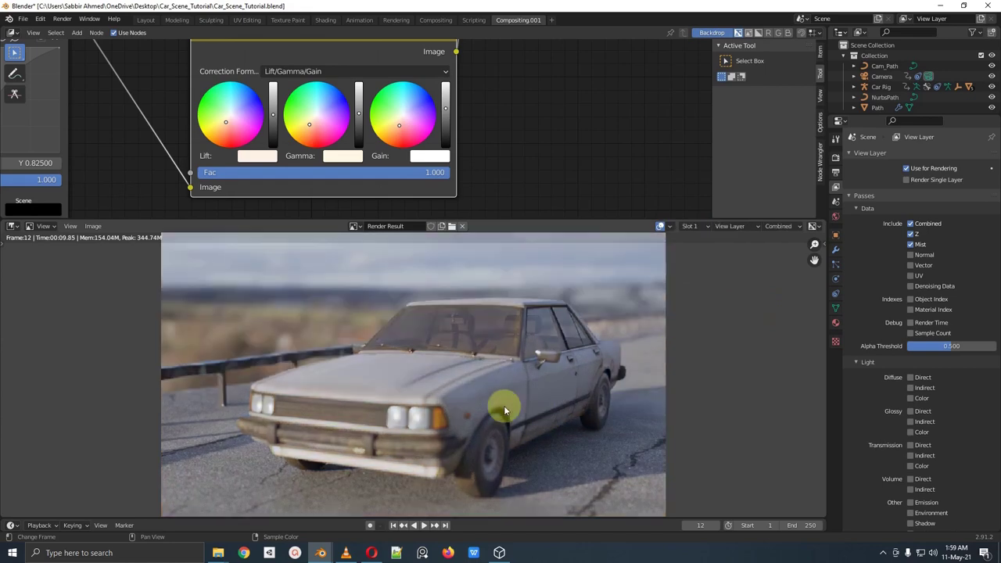
pyautogui.press('2')
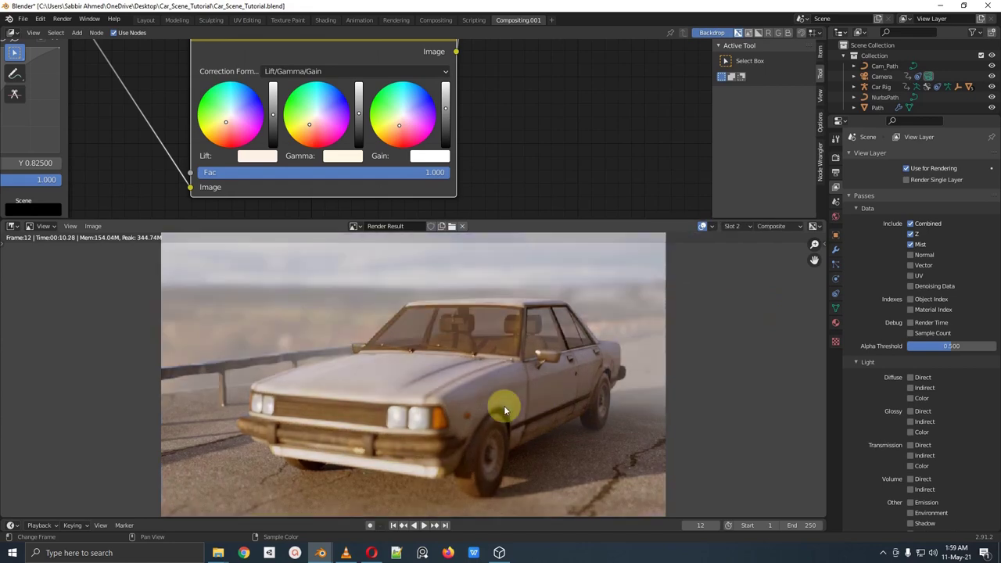
pyautogui.press('1')
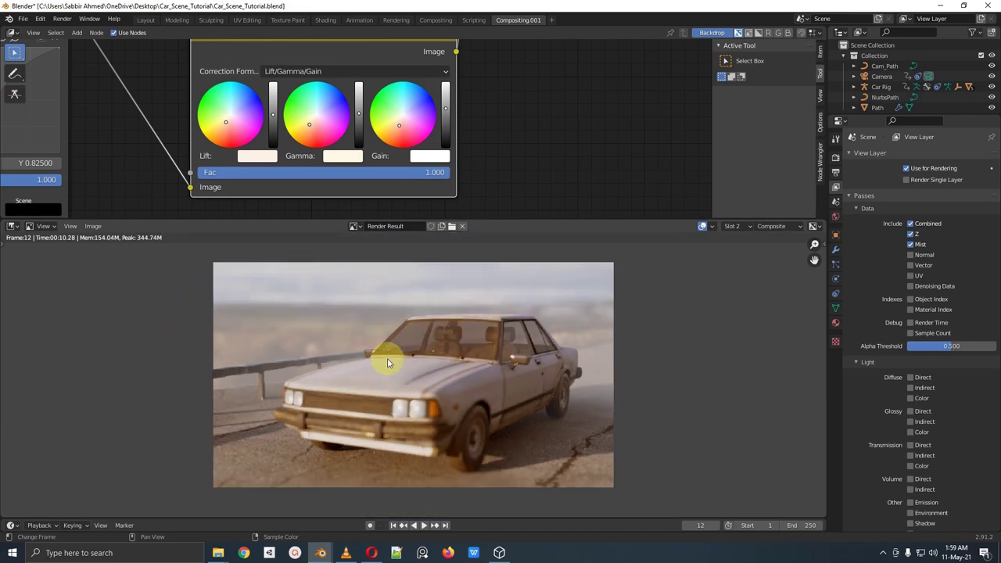
pyautogui.press('2')
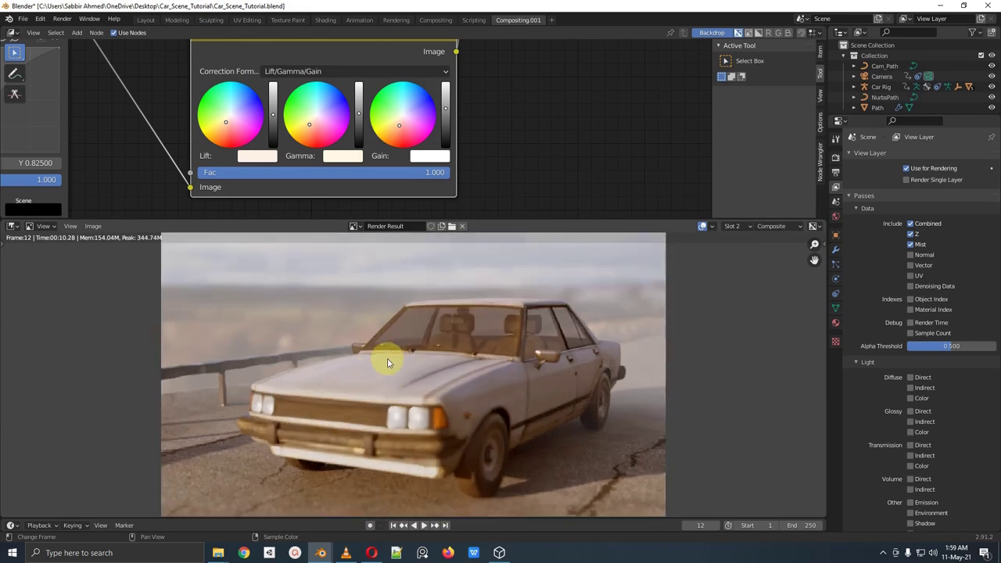
# Step: Enable Motion Blur in the Cycles render settings
pyautogui.click(835, 157)
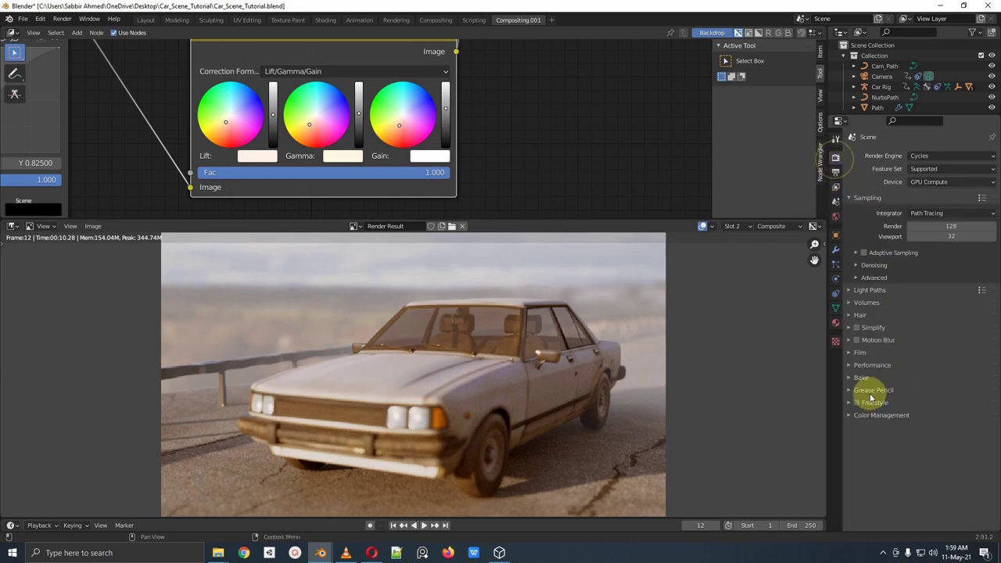
pyautogui.click(856, 341)
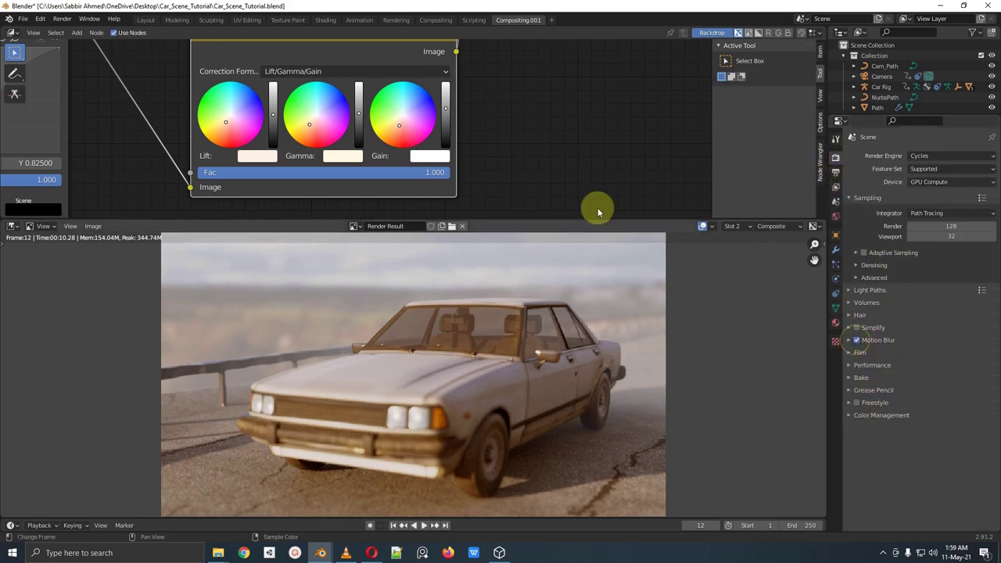
# Step: Reposition the Mix and Color Balance nodes to tidy the compositing node layout
pyautogui.scroll(-6, 508, 140)
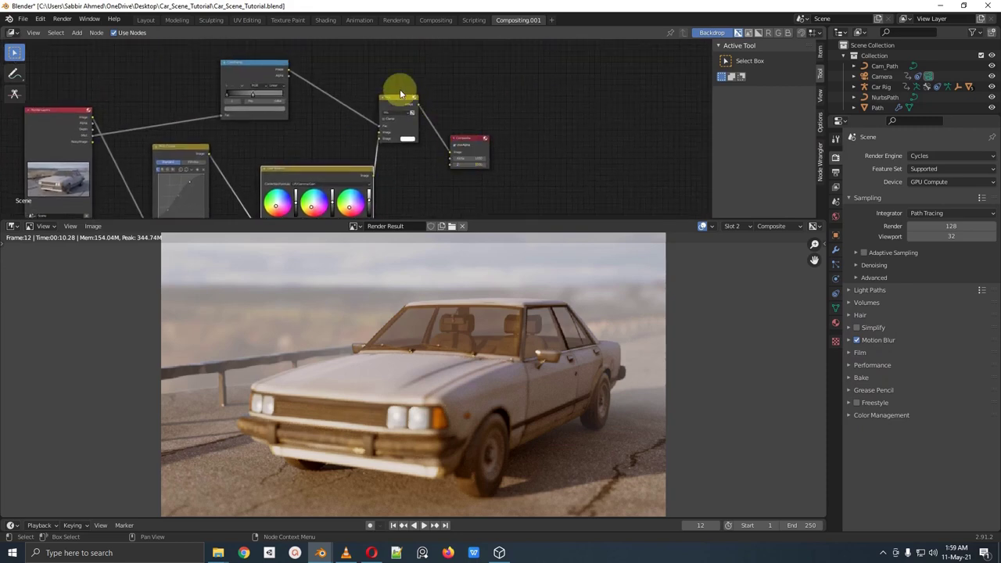
pyautogui.moveTo(387, 99); pyautogui.dragTo(398, 110)
pyautogui.moveTo(462, 114); pyautogui.dragTo(498, 73, button='middle')
pyautogui.moveTo(356, 129); pyautogui.dragTo(345, 106)
# Step: Tint the Mix node's second Image colour a faint warm tone of about H 0.062, S 0.089
pyautogui.scroll(2, 422, 125)
pyautogui.moveTo(430, 115); pyautogui.dragTo(396, 117, button='middle')
pyautogui.scroll(2, 470, 138)
pyautogui.moveTo(469, 138); pyautogui.dragTo(377, 134, button='middle')
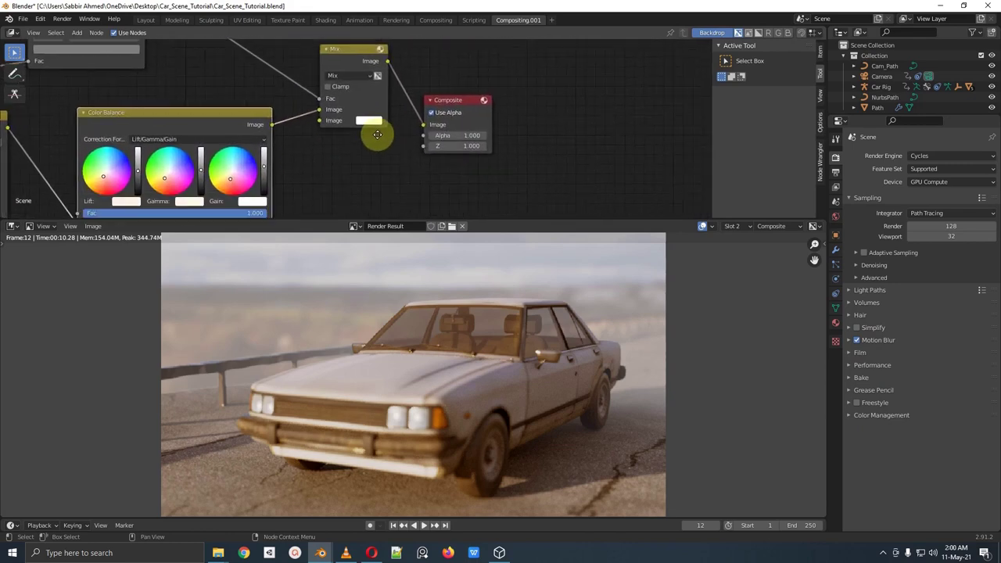
pyautogui.scroll(2, 376, 134)
pyautogui.click(374, 117)
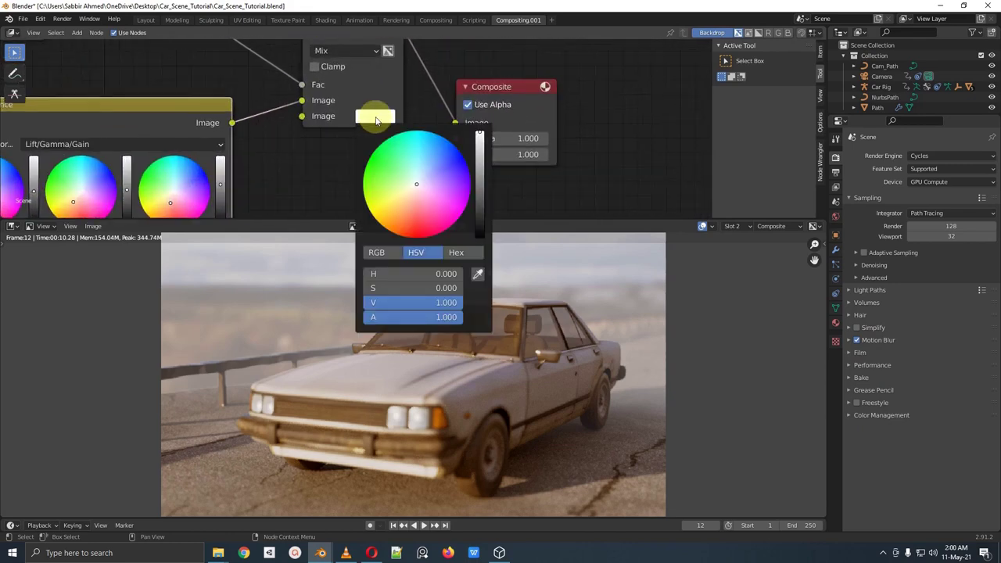
pyautogui.click(415, 191)
pyautogui.click(248, 452)
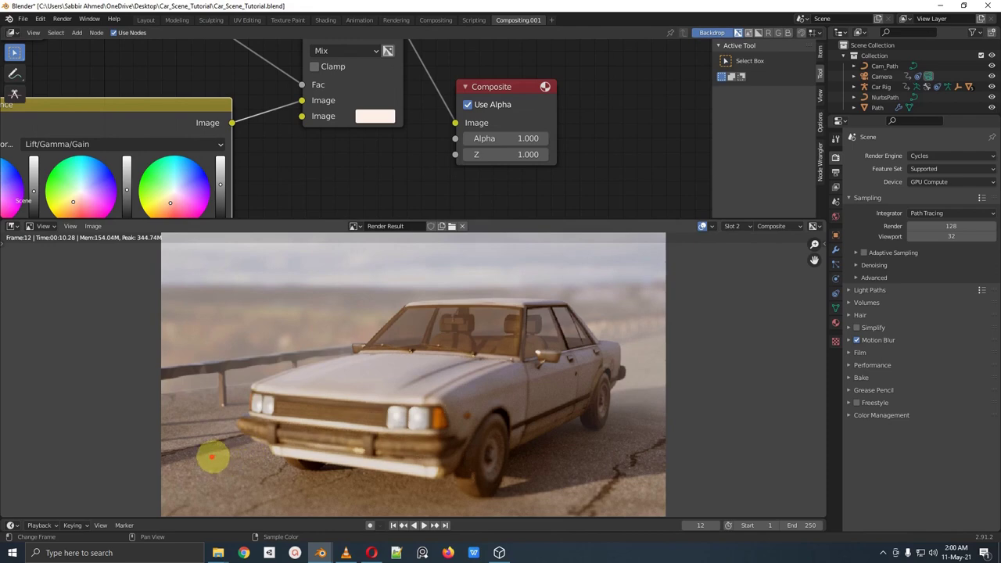
# Step: Try blue and orange mist tints on the Mix node's second Image colour, settling on pale peach at about H 0.072, S 0.166
pyautogui.click(381, 118)
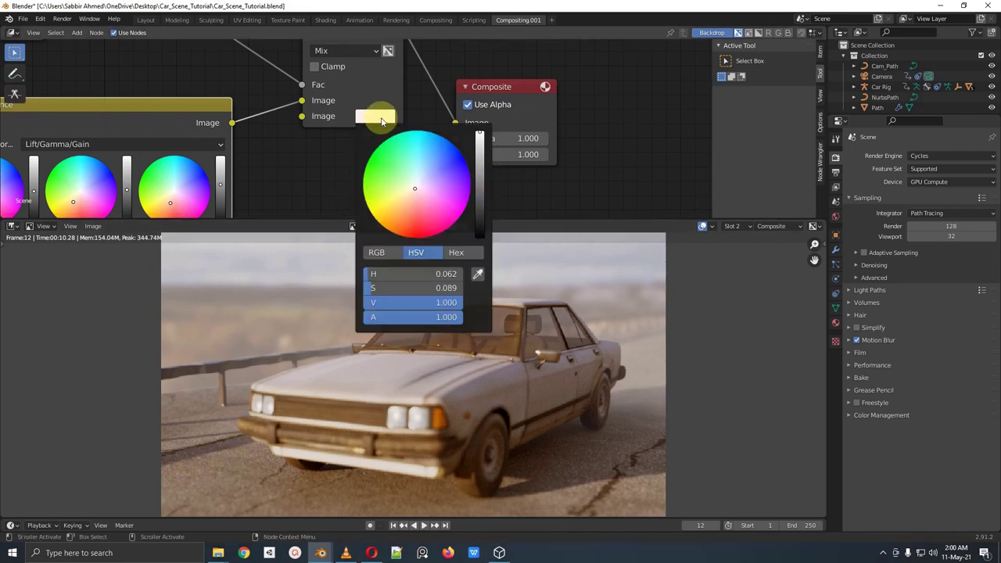
pyautogui.moveTo(420, 182); pyautogui.dragTo(430, 161)
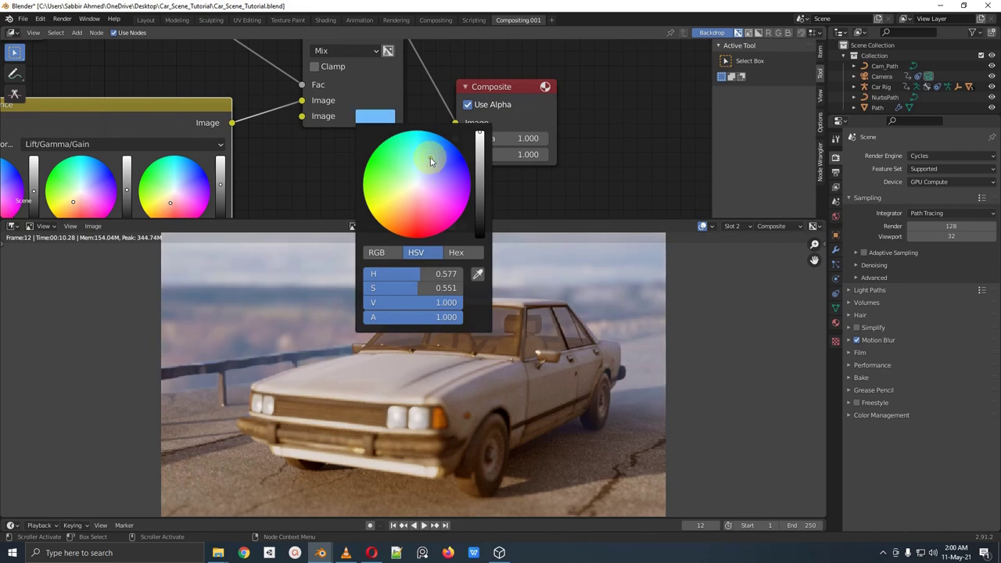
pyautogui.click(410, 196)
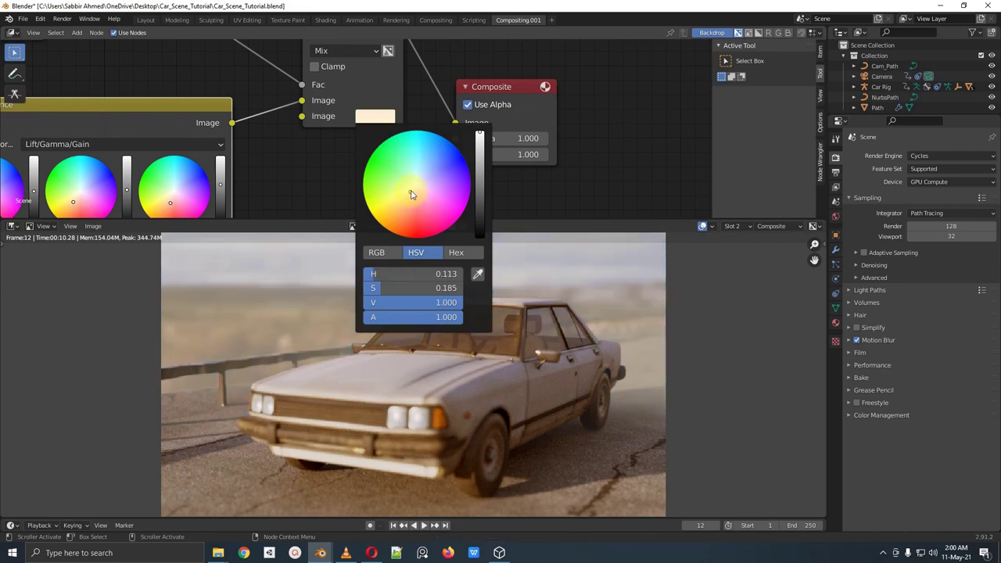
pyautogui.click(412, 197)
pyautogui.moveTo(409, 193); pyautogui.dragTo(387, 232)
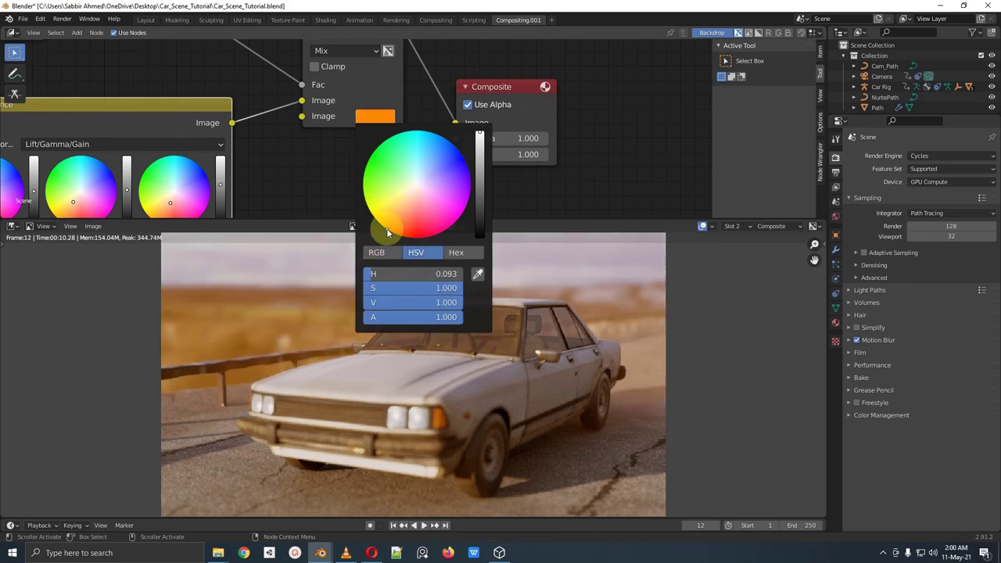
pyautogui.click(413, 196)
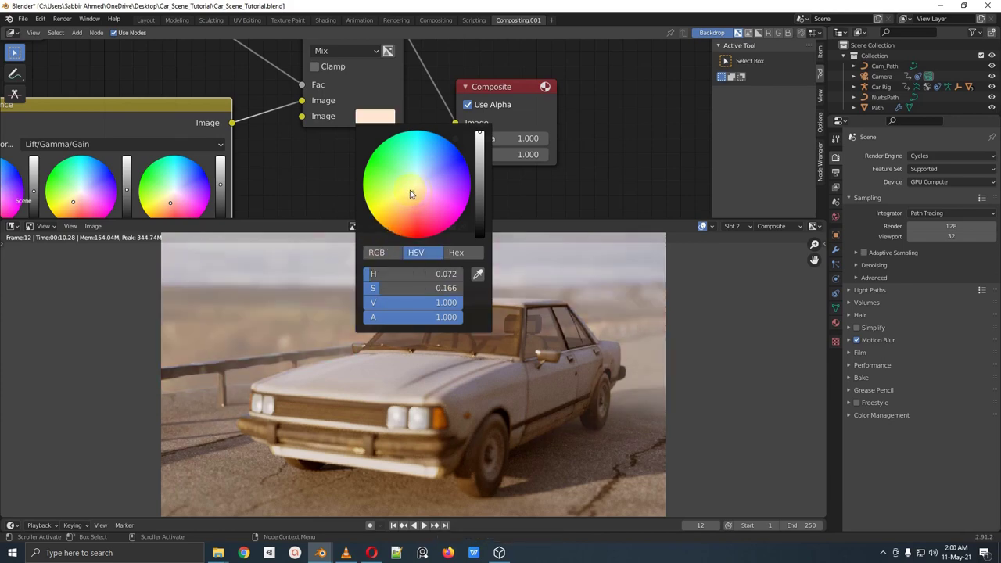
# Step: Brighten the Color Ramp's grey stop at position 0.464 slightly to thicken the mist
pyautogui.scroll(-3, 546, 156)
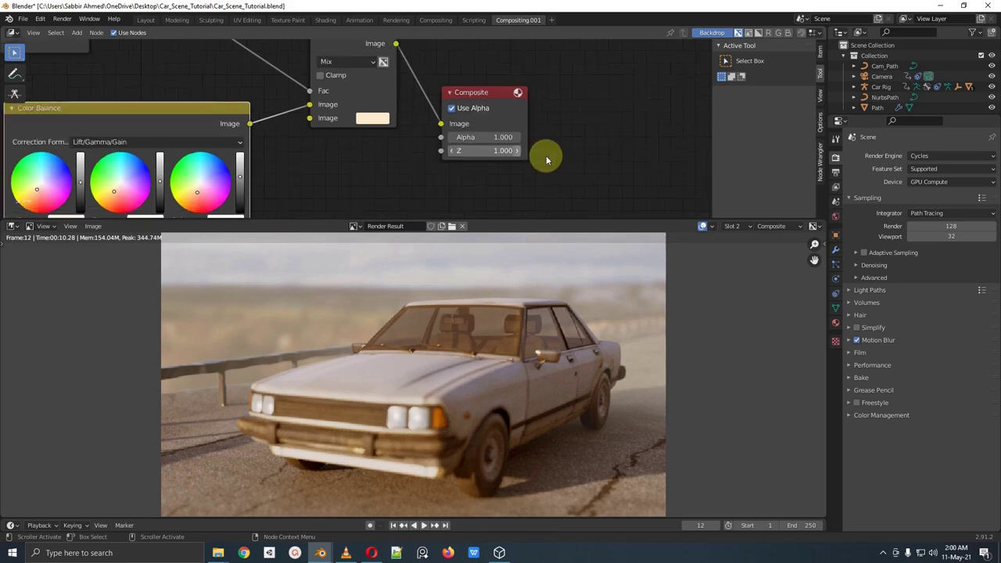
pyautogui.scroll(2, 338, 108)
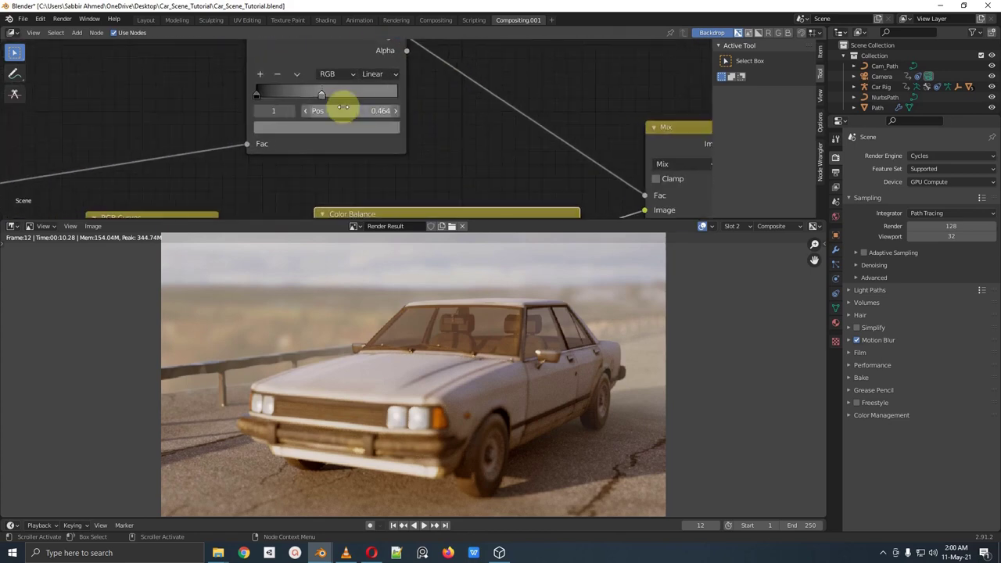
pyautogui.click(375, 127)
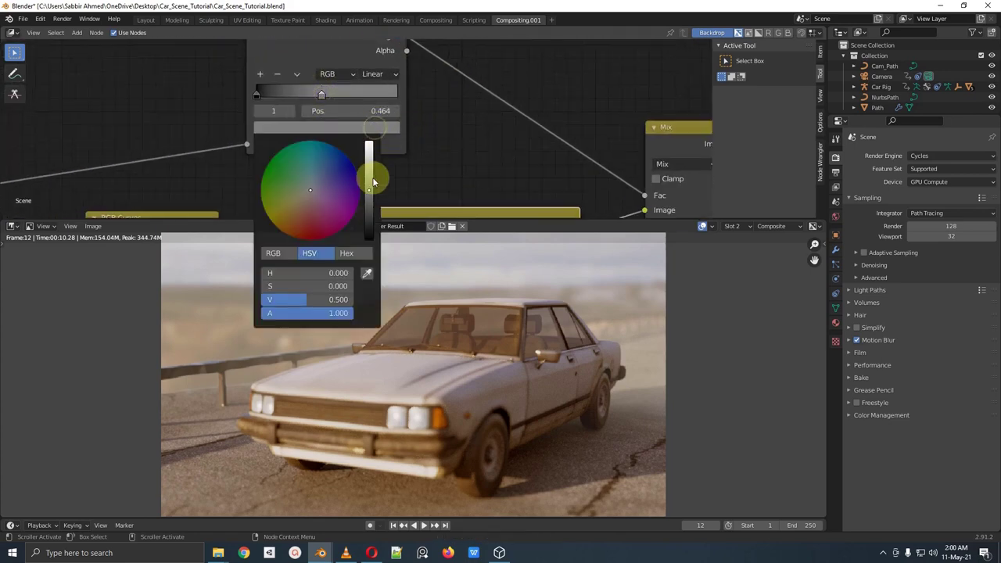
pyautogui.moveTo(371, 188); pyautogui.dragTo(370, 181)
pyautogui.scroll(-6, 556, 159)
pyautogui.moveTo(556, 159); pyautogui.dragTo(480, 71, button='middle')
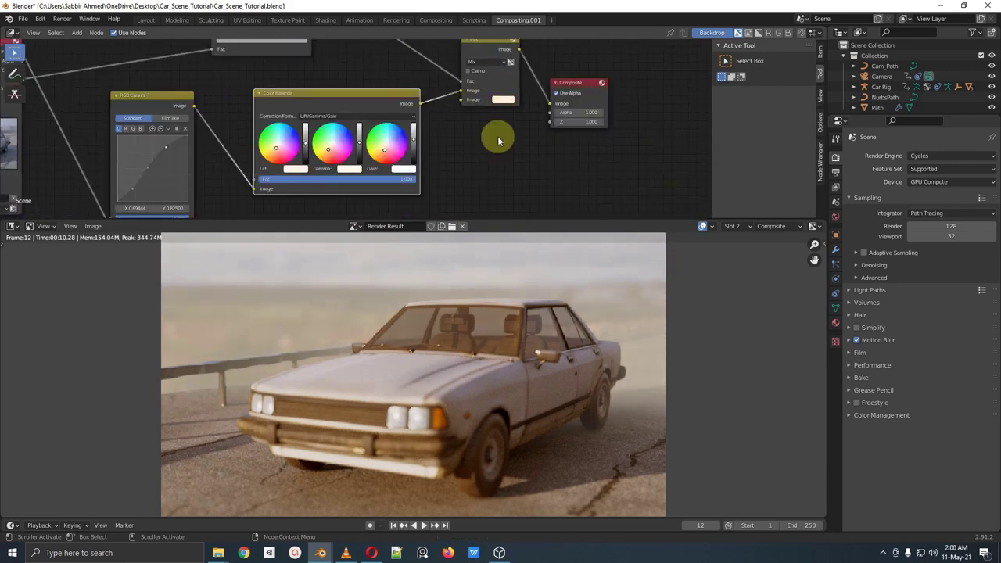
pyautogui.moveTo(498, 137); pyautogui.dragTo(467, 93, button='middle')
# Step: Inspect the composited render in a full-screen image editor and return to the normal layout
pyautogui.scroll(-2, 568, 348)
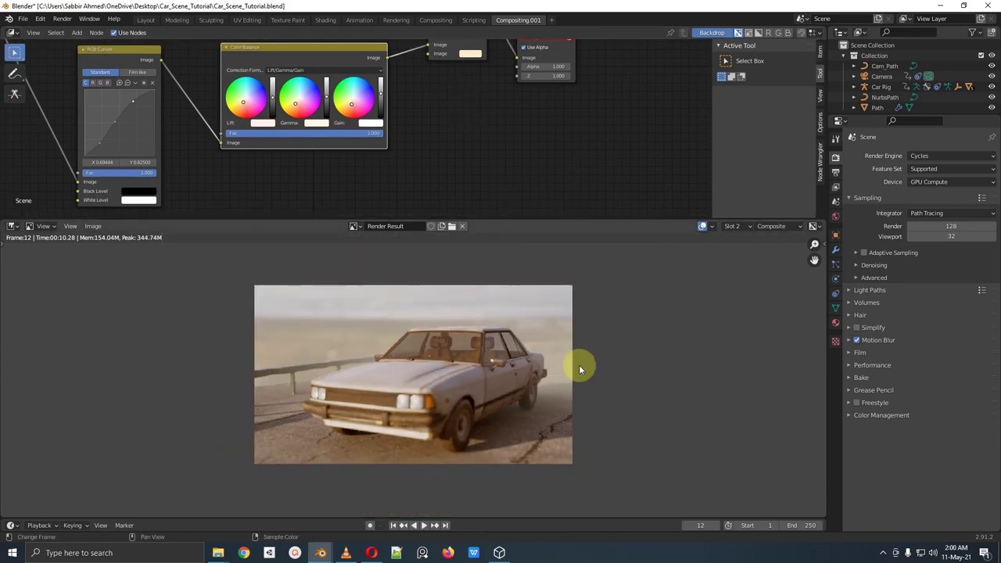
pyautogui.scroll(1, 578, 365)
pyautogui.hotkey('ctrl', 'space')
pyautogui.scroll(3, 547, 348)
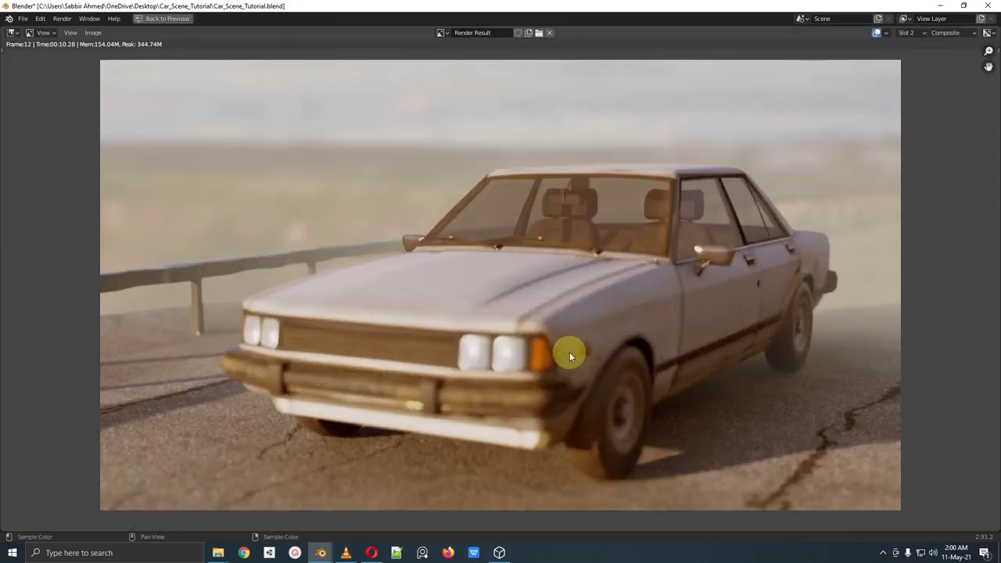
pyautogui.hotkey('ctrl', 'space')
pyautogui.scroll(-3, 514, 394)
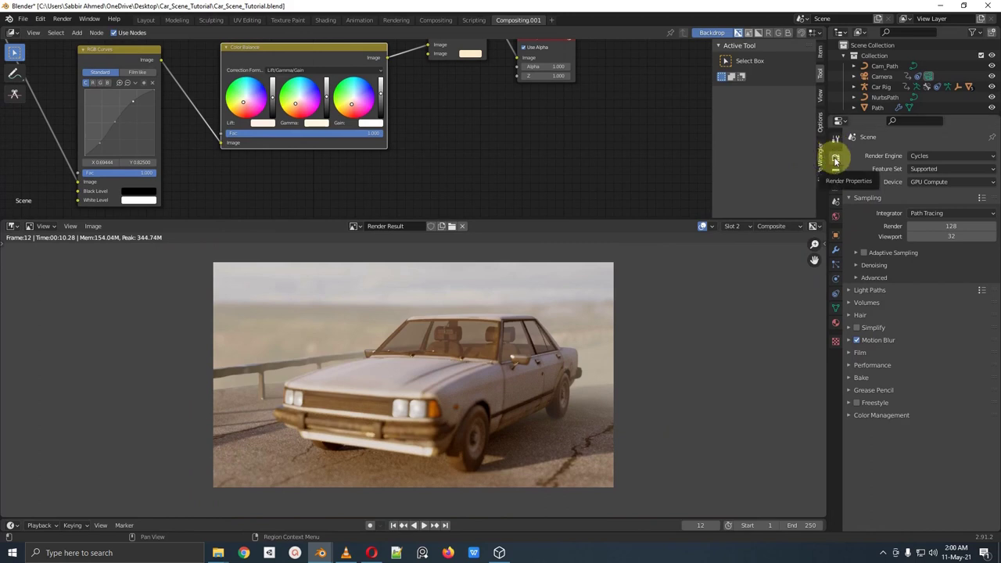
# Step: Expand the Motion Blur settings, save the file and render the current frame
pyautogui.click(877, 340)
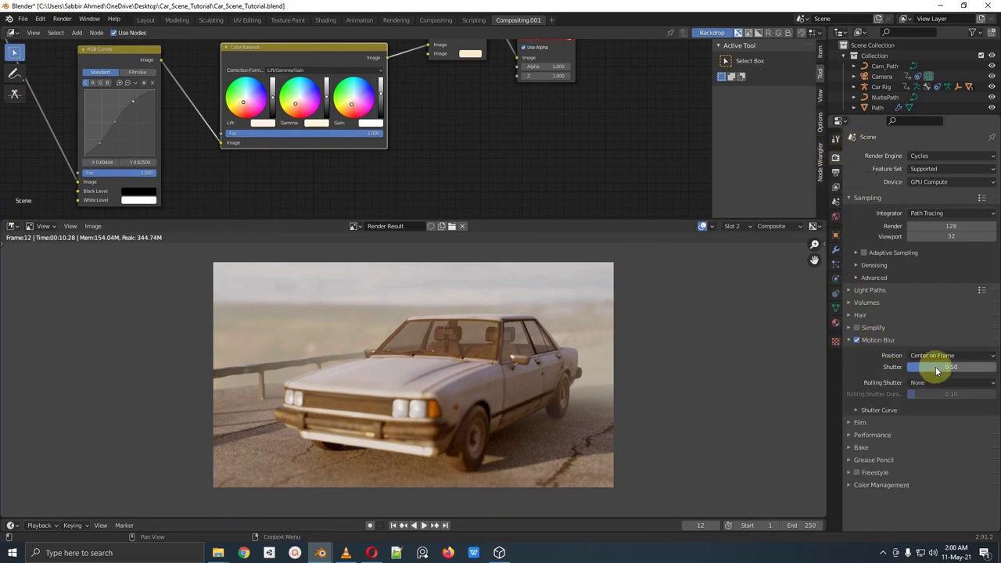
pyautogui.hotkey('ctrl', 's')
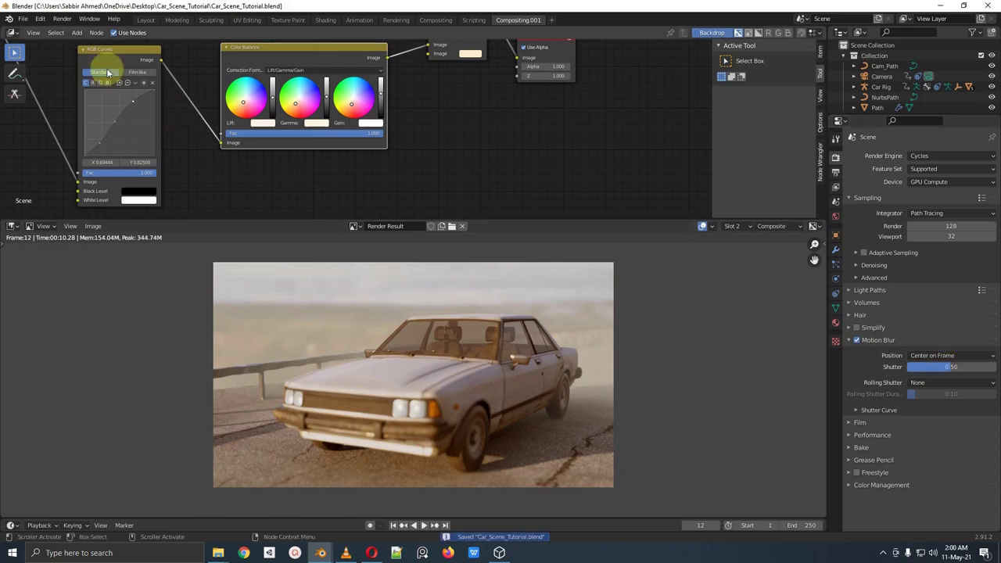
pyautogui.click(731, 226)
pyautogui.click(62, 19)
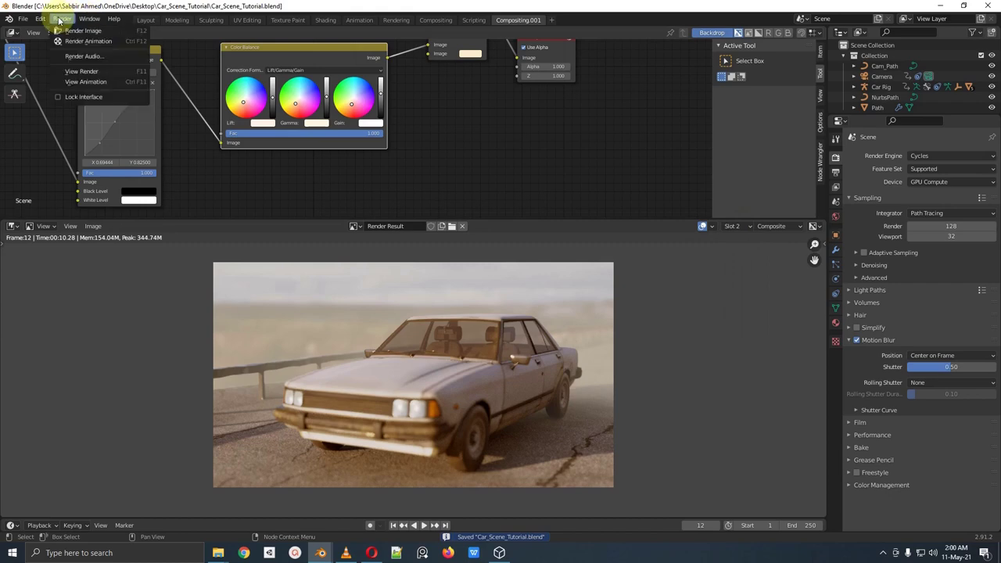
pyautogui.click(82, 32)
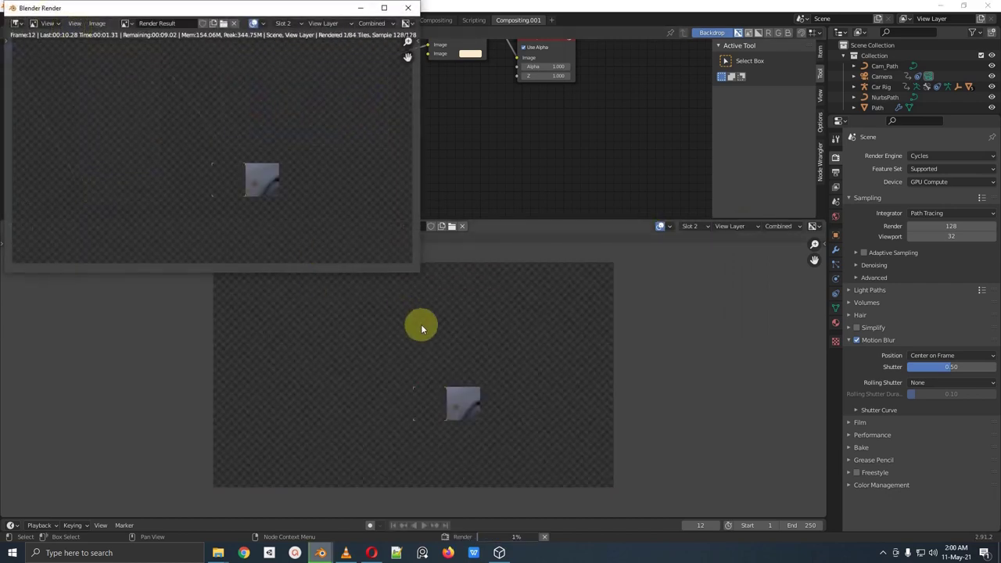
# Step: Compare the motion-blurred render in slot 2 with slot 1 in the maximised render window, checking the road and guardrail, and close it
pyautogui.click(384, 7)
pyautogui.scroll(2, 542, 270)
pyautogui.press('j')
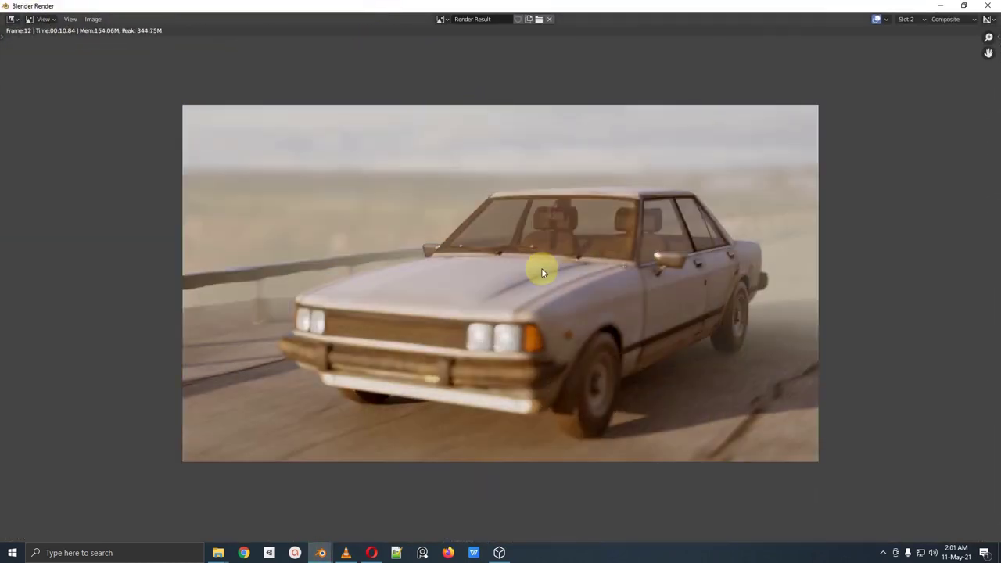
pyautogui.press('j')
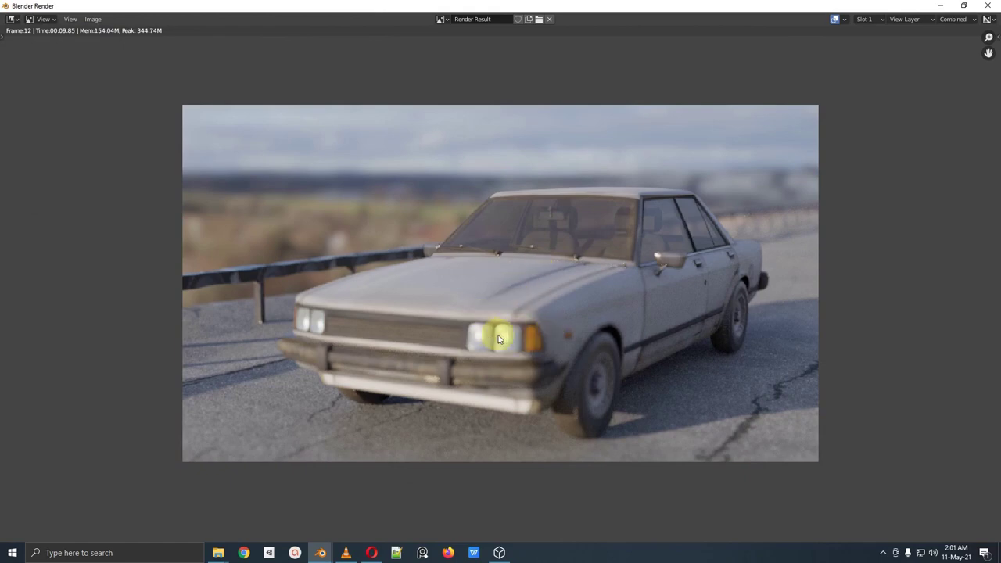
pyautogui.press('j')
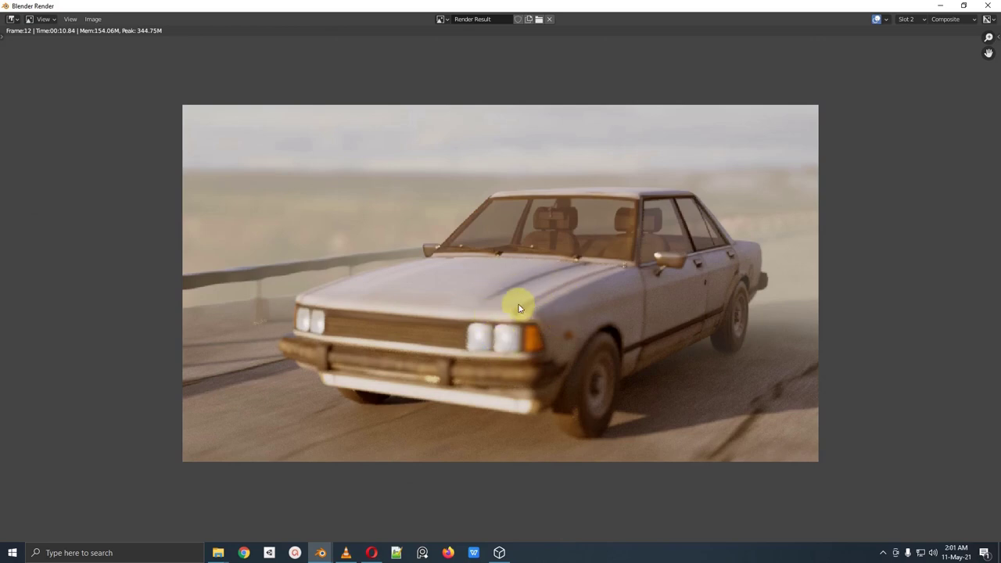
pyautogui.moveTo(265, 436)
pyautogui.mouseDown()
pyautogui.moveTo(302, 402)
pyautogui.moveTo(313, 421)
pyautogui.mouseUp()
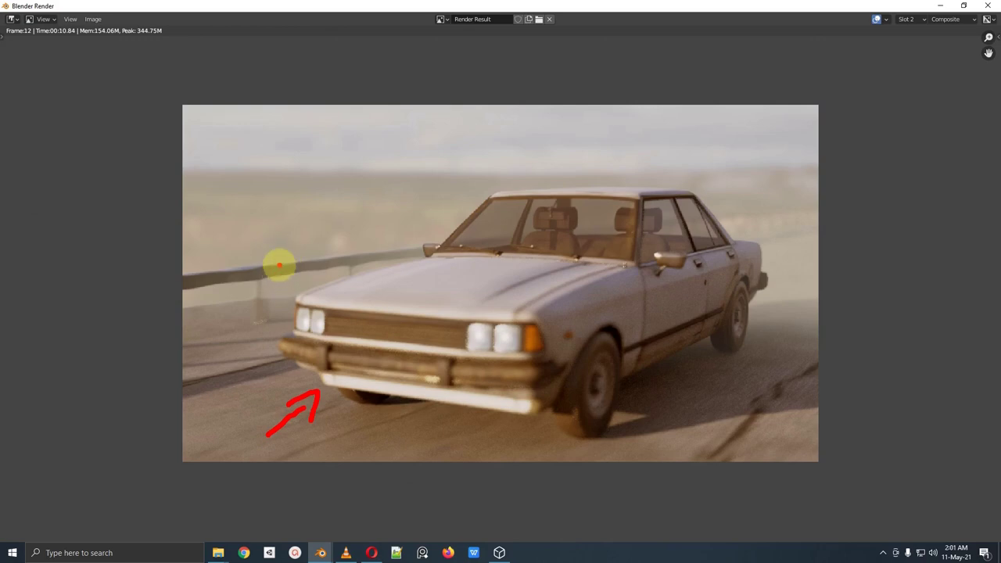
pyautogui.moveTo(289, 243)
pyautogui.mouseDown()
pyautogui.moveTo(346, 230)
pyautogui.moveTo(352, 264)
pyautogui.mouseUp()
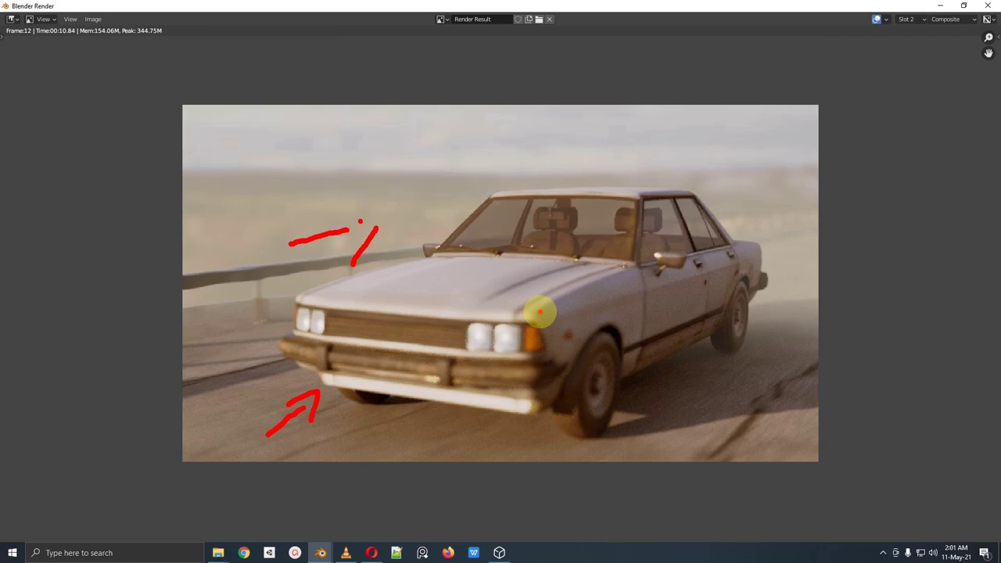
pyautogui.press('Escape')
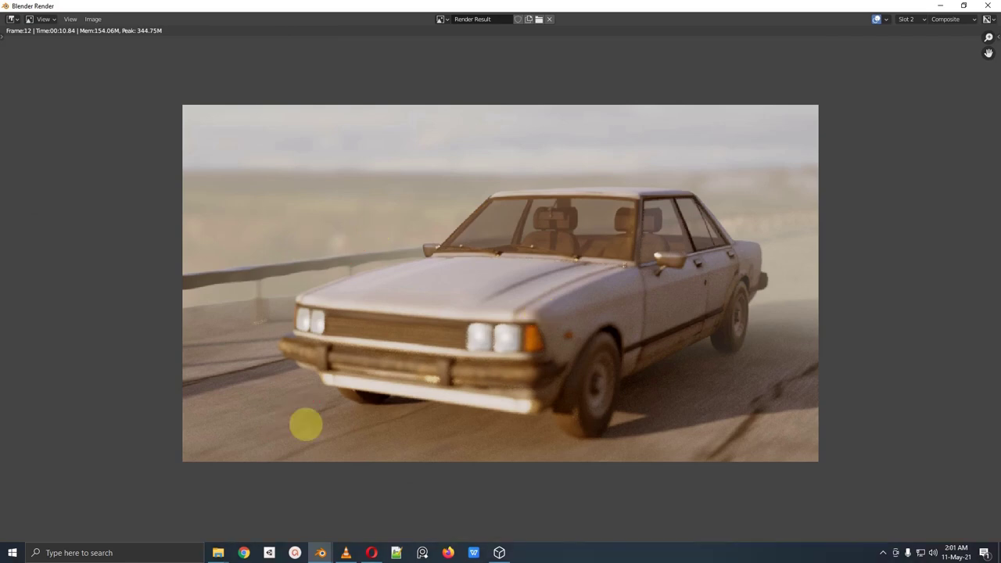
pyautogui.press('Escape')
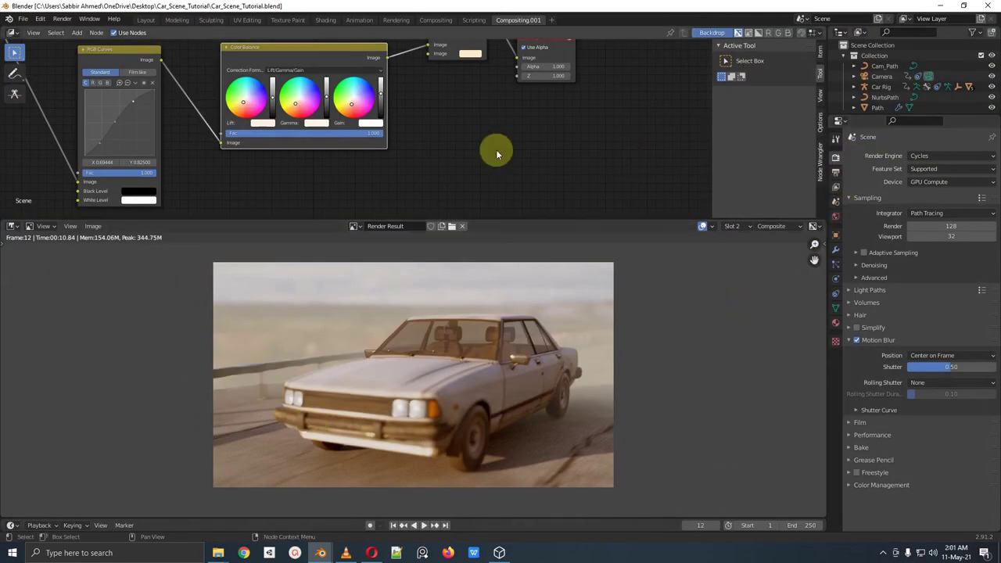
# Step: Set the output file format to FFmpeg video with an MPEG-4 container
pyautogui.click(62, 19)
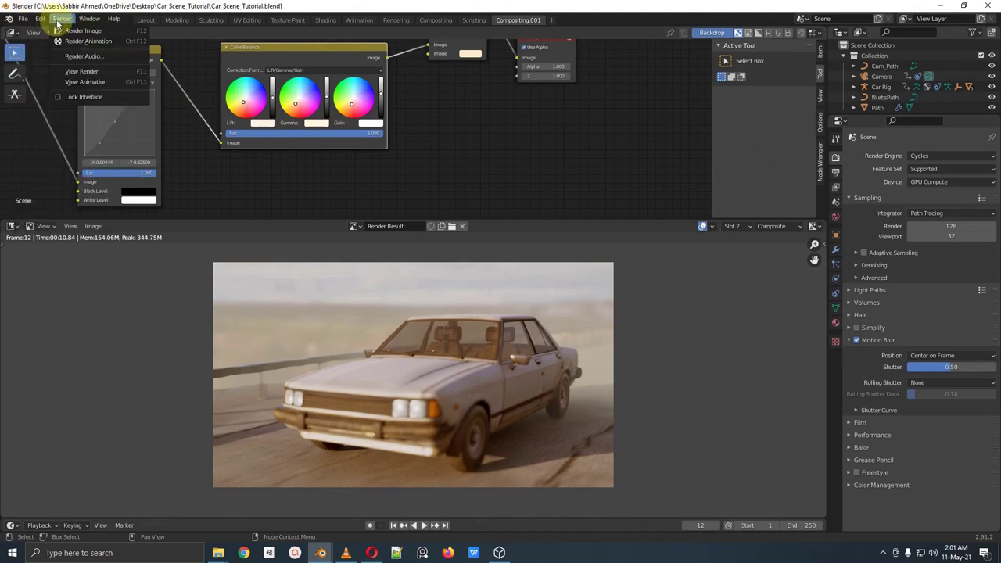
pyautogui.click(835, 173)
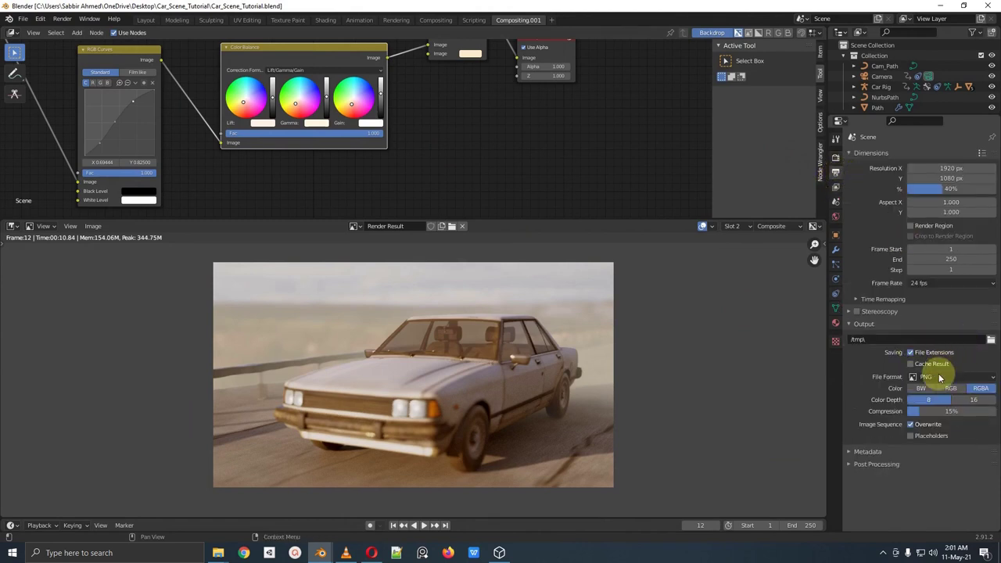
pyautogui.click(939, 378)
pyautogui.click(954, 418)
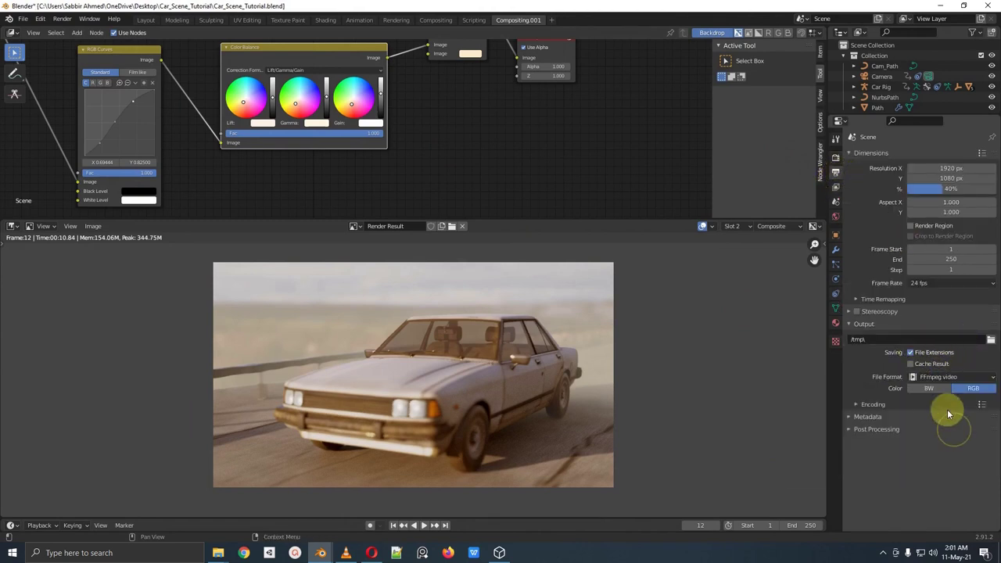
pyautogui.click(915, 404)
pyautogui.click(931, 420)
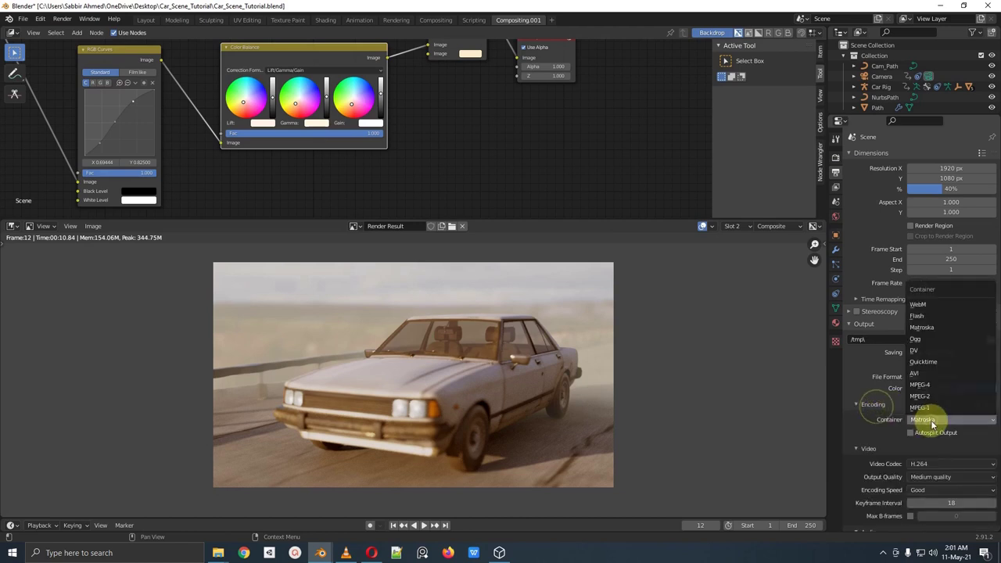
pyautogui.click(930, 385)
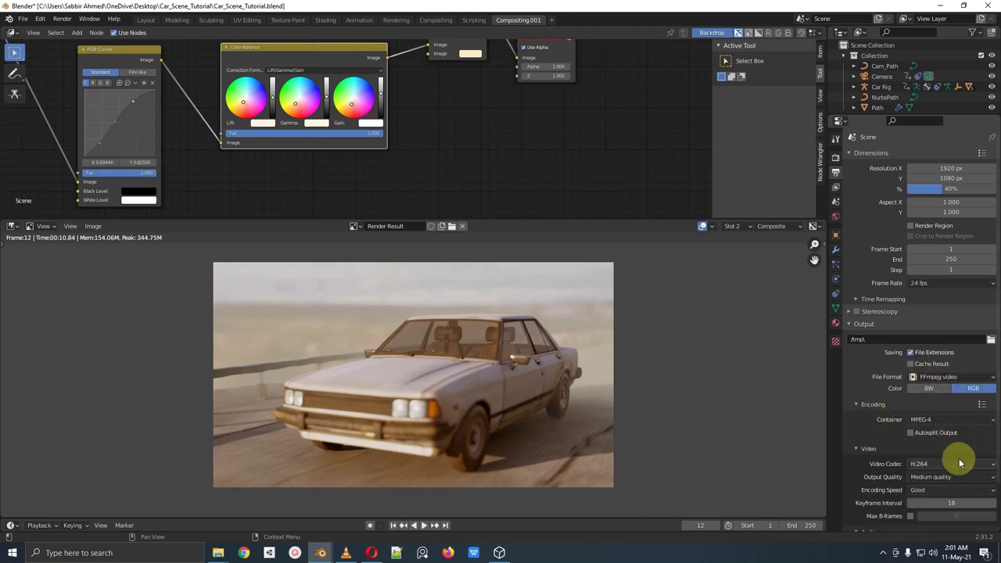
# Step: Set the output path to the Car_Scene_Tutorial folder on the desktop with the file name Render
pyautogui.click(990, 339)
pyautogui.click(460, 150)
pyautogui.write('C:\\Users\\Sabbir Ahmed\\OneDrive\\Desktop\\Car_Scene_Tutorial\\')
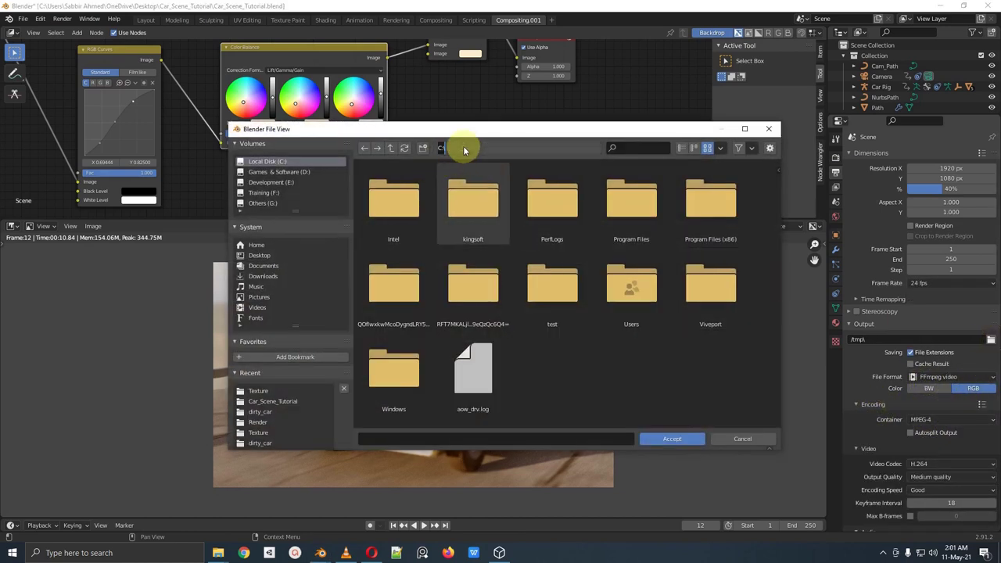
pyautogui.press('Return')
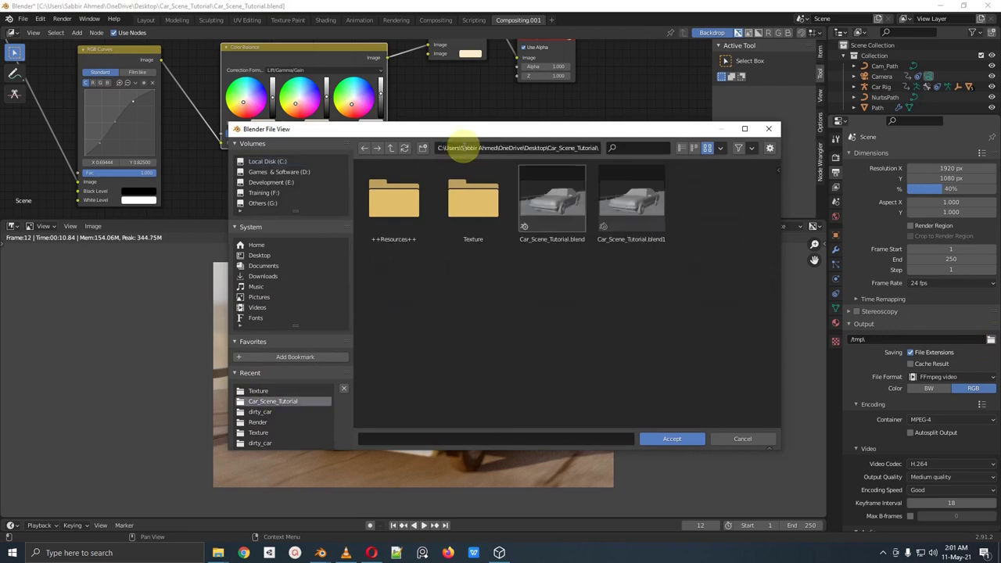
pyautogui.click(429, 437)
pyautogui.write('Render')
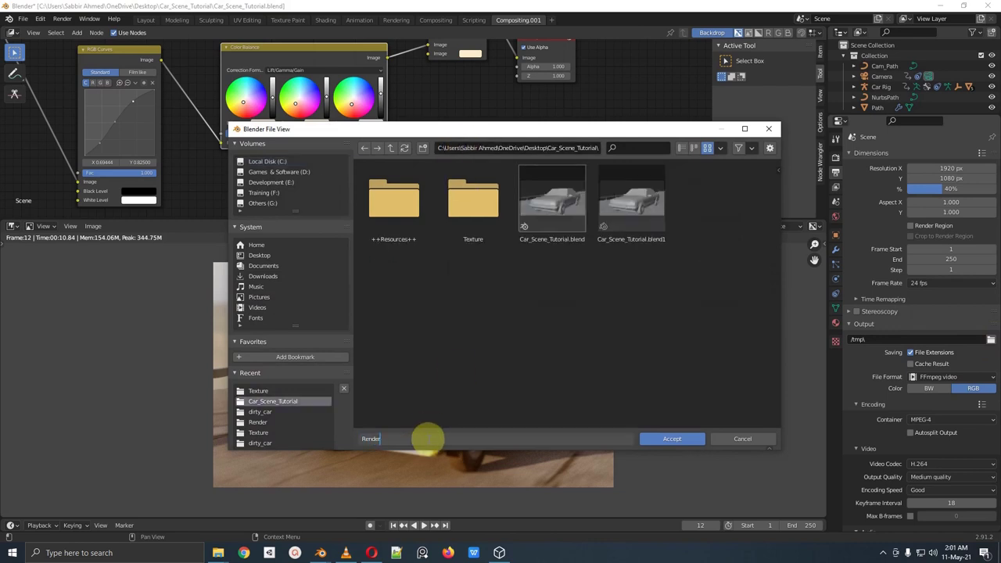
pyautogui.press('Return')
pyautogui.click(666, 440)
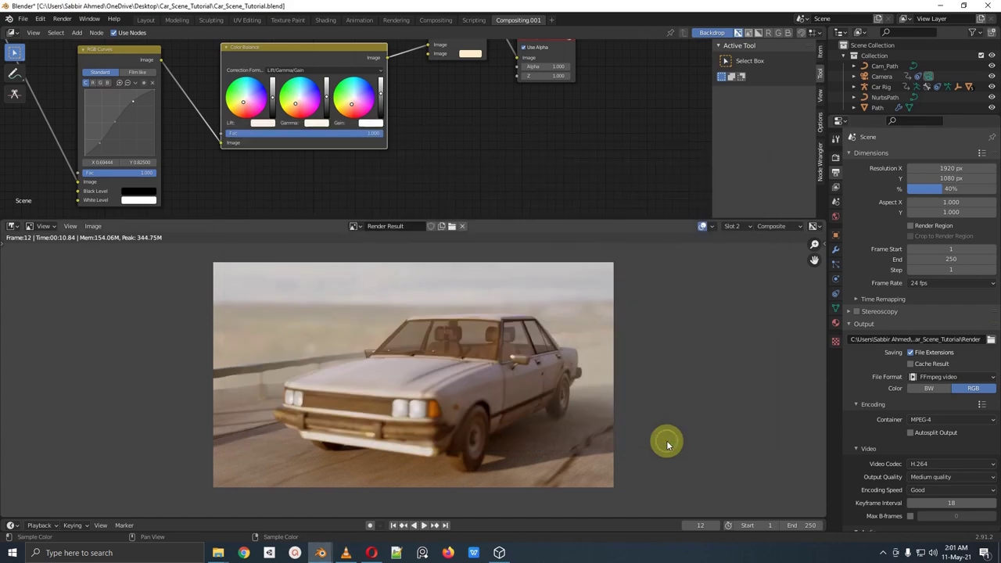
# Step: Set the output resolution percentage to 100% and render the current frame as a still image
pyautogui.click(62, 19)
pyautogui.scroll(1, 630, 392)
pyautogui.scroll(-1, 630, 392)
pyautogui.click(835, 157)
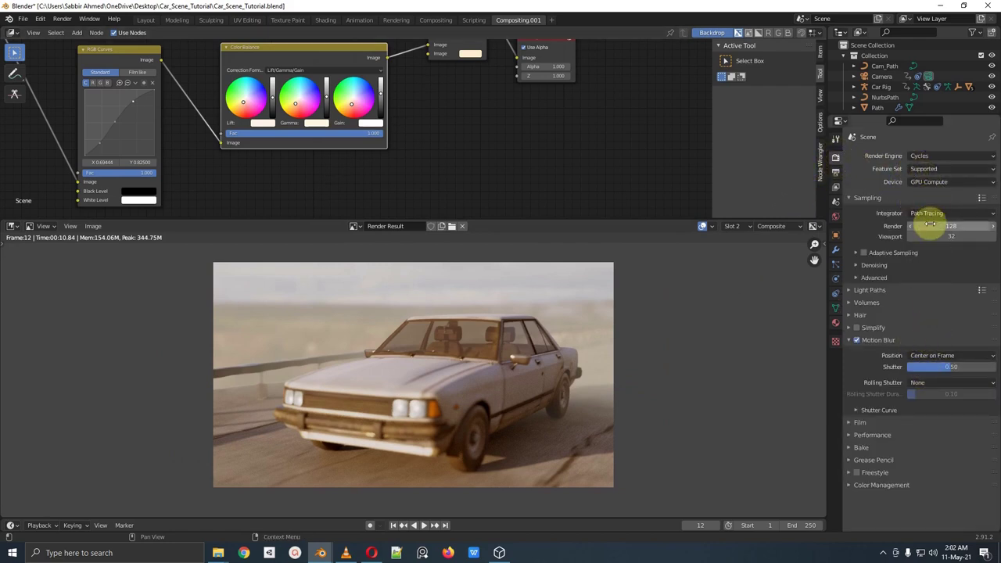
pyautogui.click(836, 173)
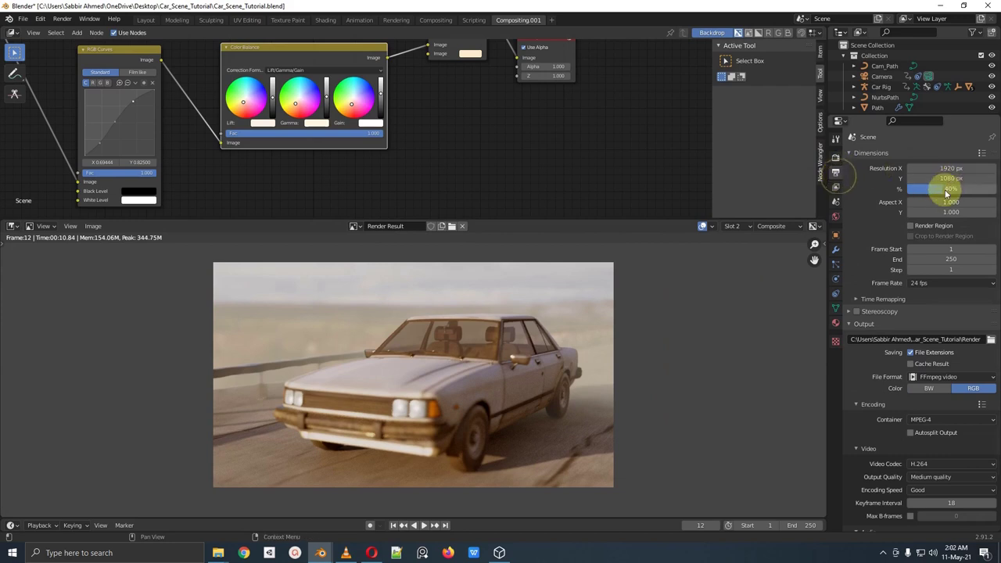
pyautogui.click(835, 187)
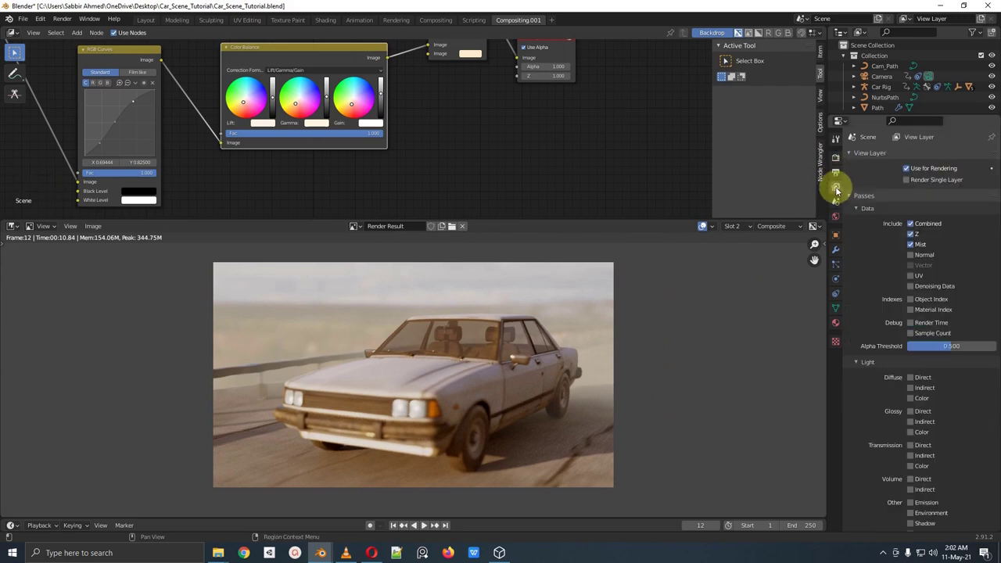
pyautogui.click(835, 173)
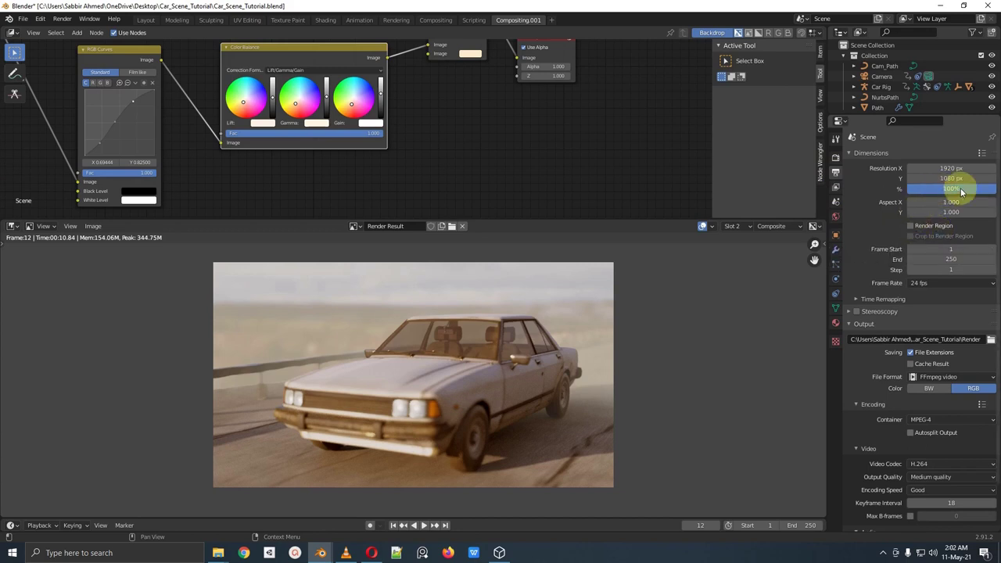
pyautogui.click(62, 18)
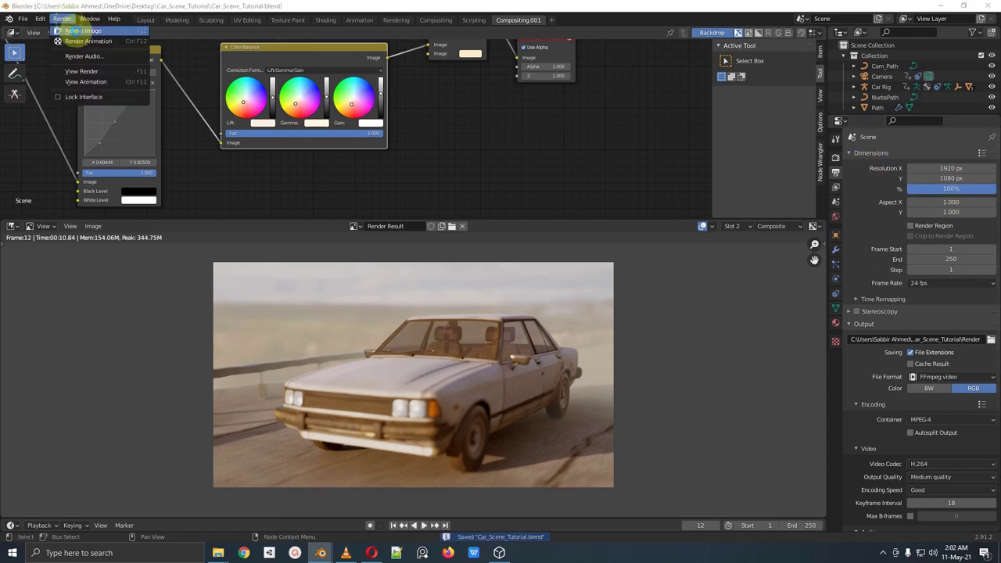
pyautogui.click(71, 30)
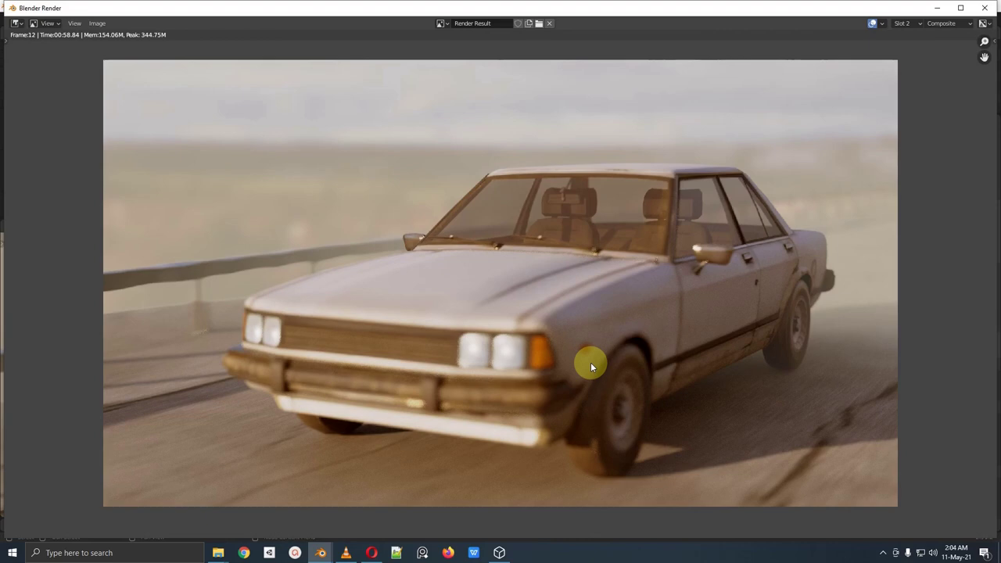
# Step: Compare the full-resolution render in slot 2 with the slot 1 render and examine the car up close
pyautogui.press('j')
pyautogui.scroll(3, 574, 341)
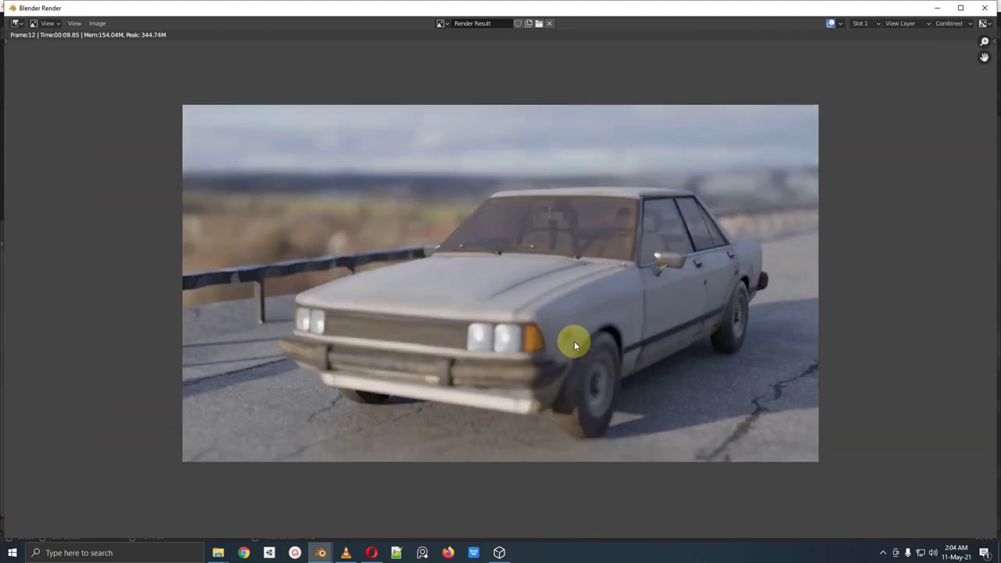
pyautogui.press('j')
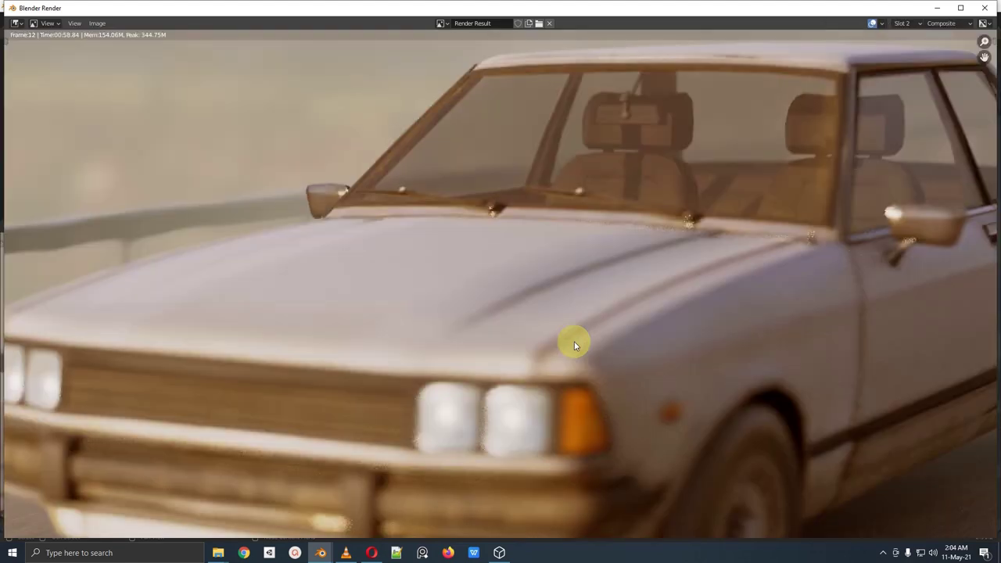
pyautogui.scroll(-1, 574, 344)
pyautogui.scroll(-1, 574, 344)
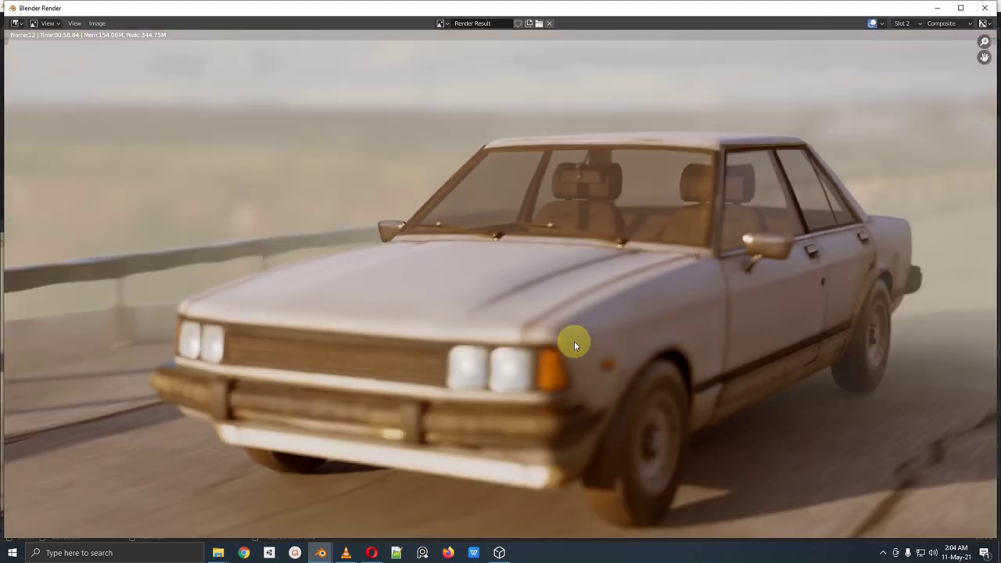